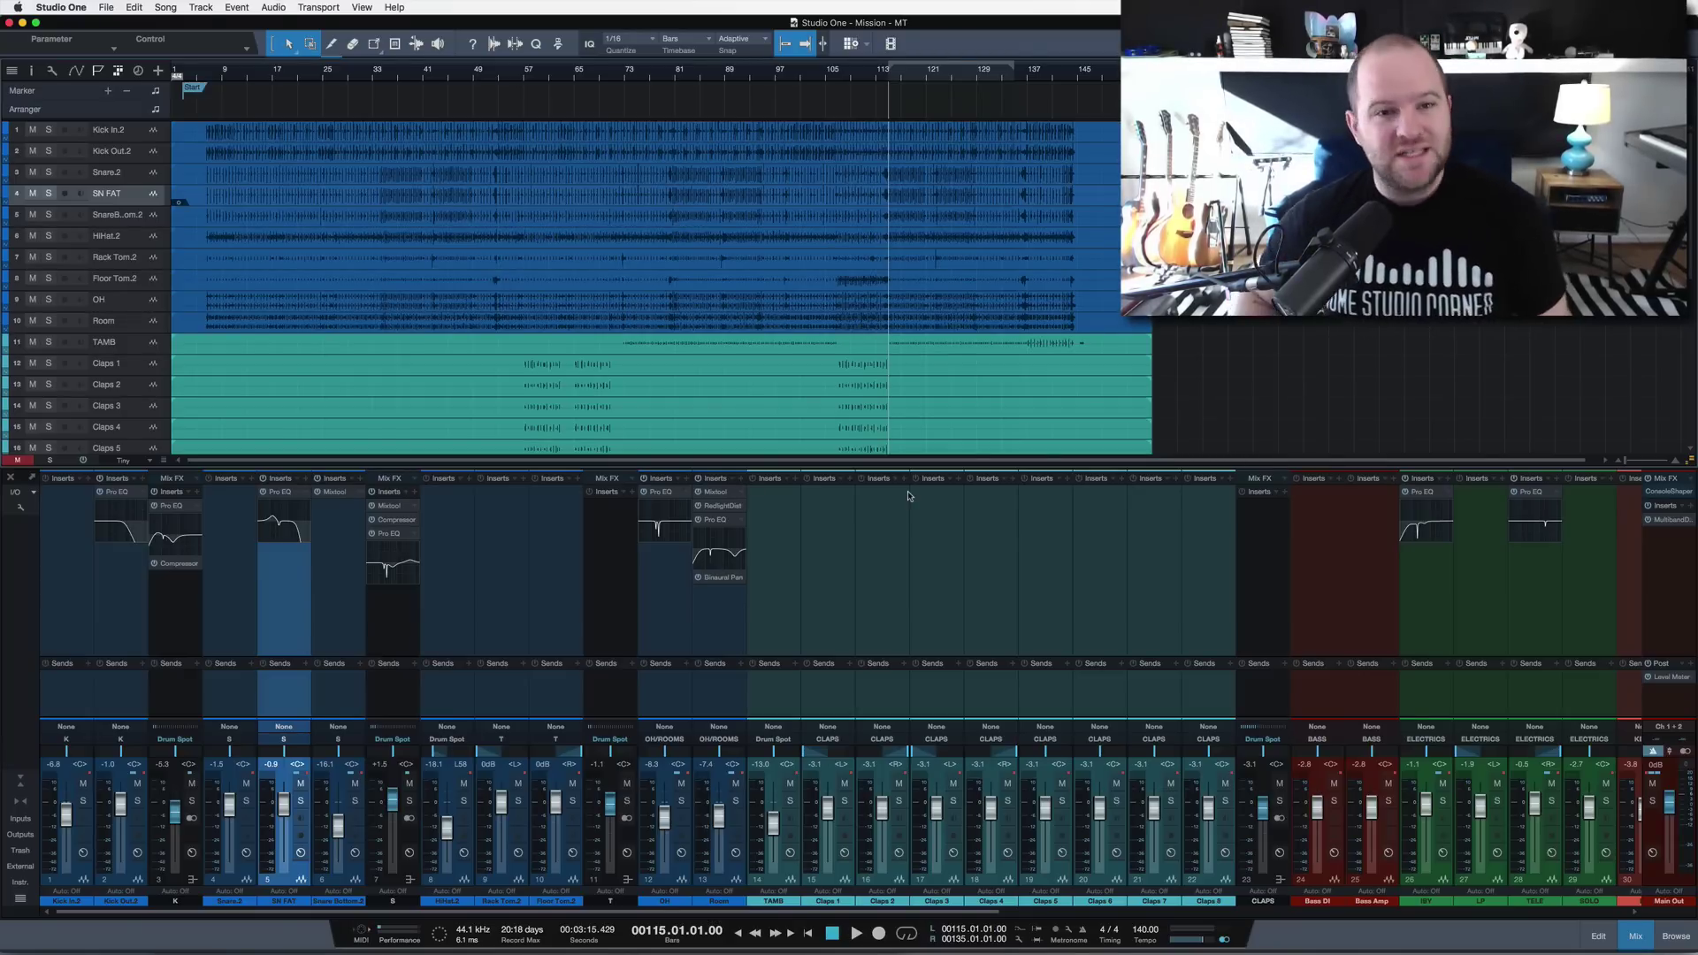
- Switch to Chrome and look through the Mix Together playlist embedded on the Home Studio Corner page
{"action": "key", "text": "super+Tab"}
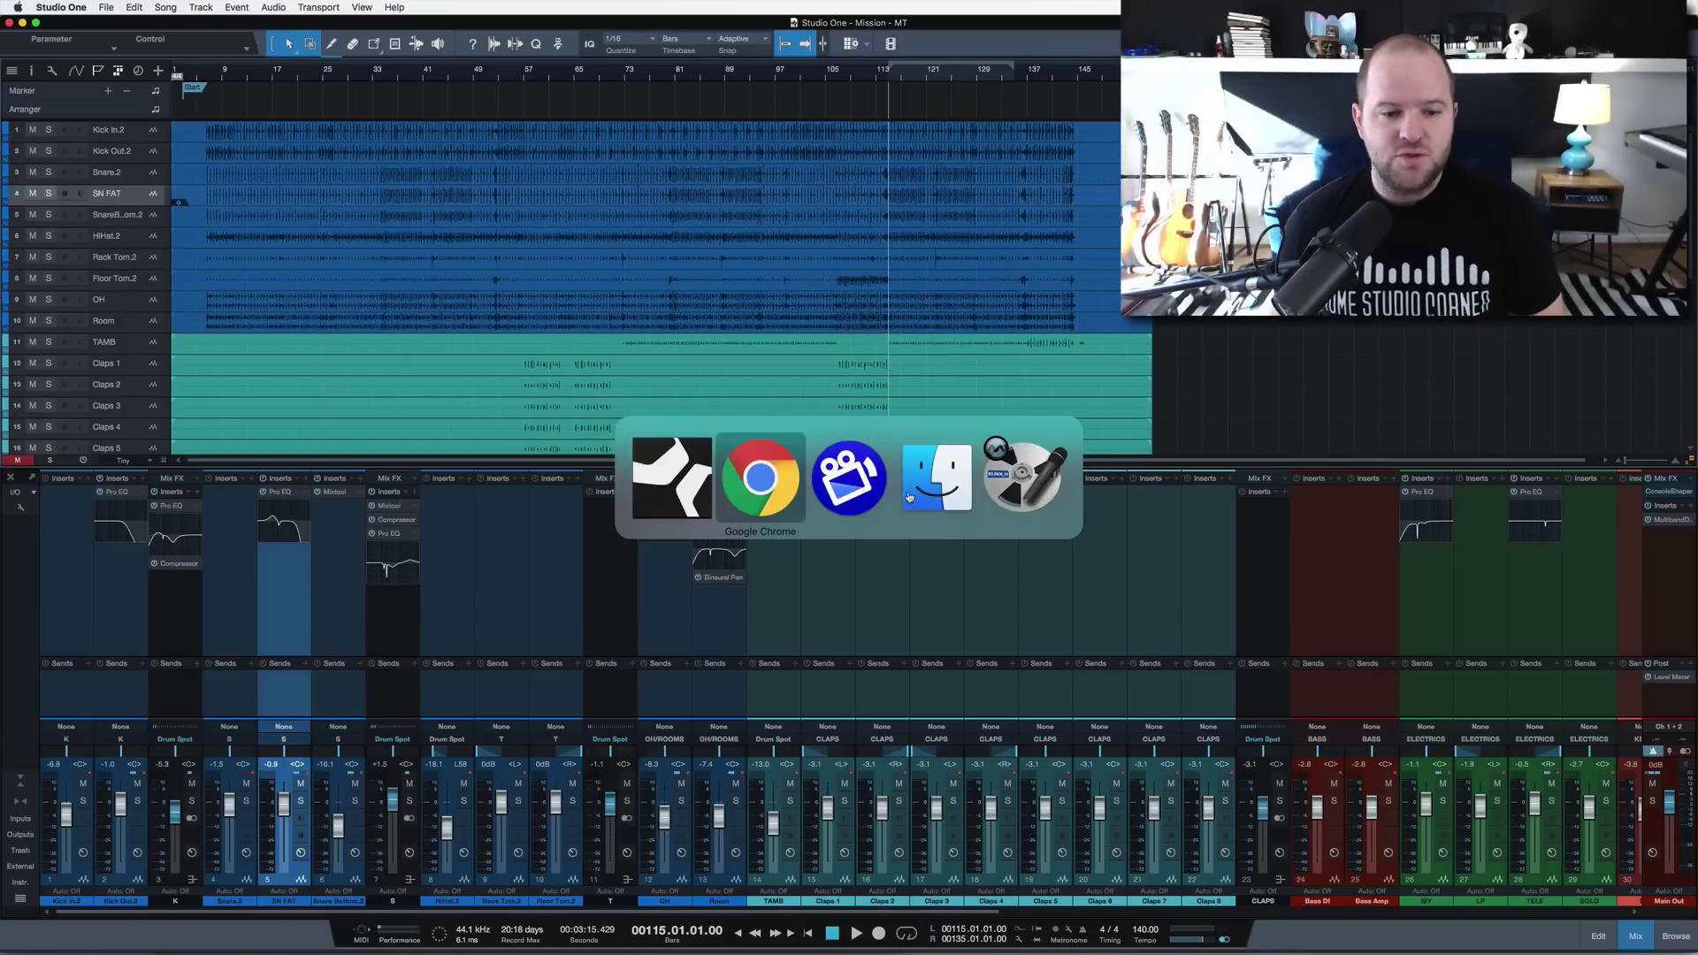
{"action": "key", "text": "ctrl+shift+Tab"}
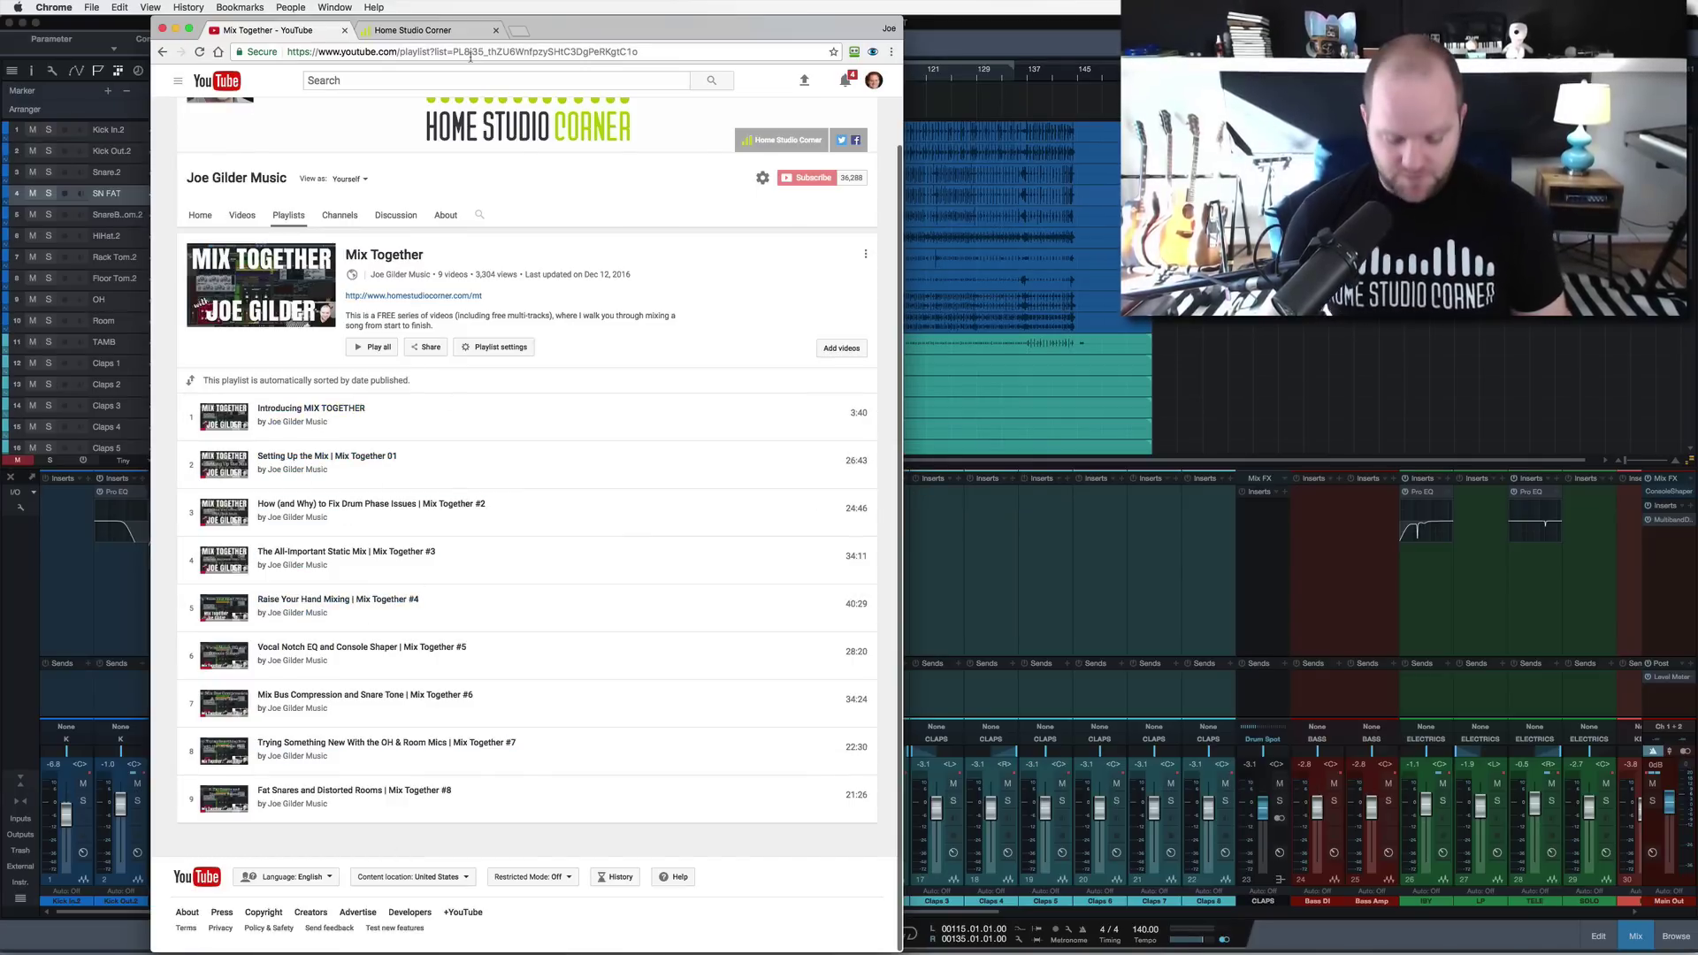
{"action": "key", "text": "ctrl+Tab"}
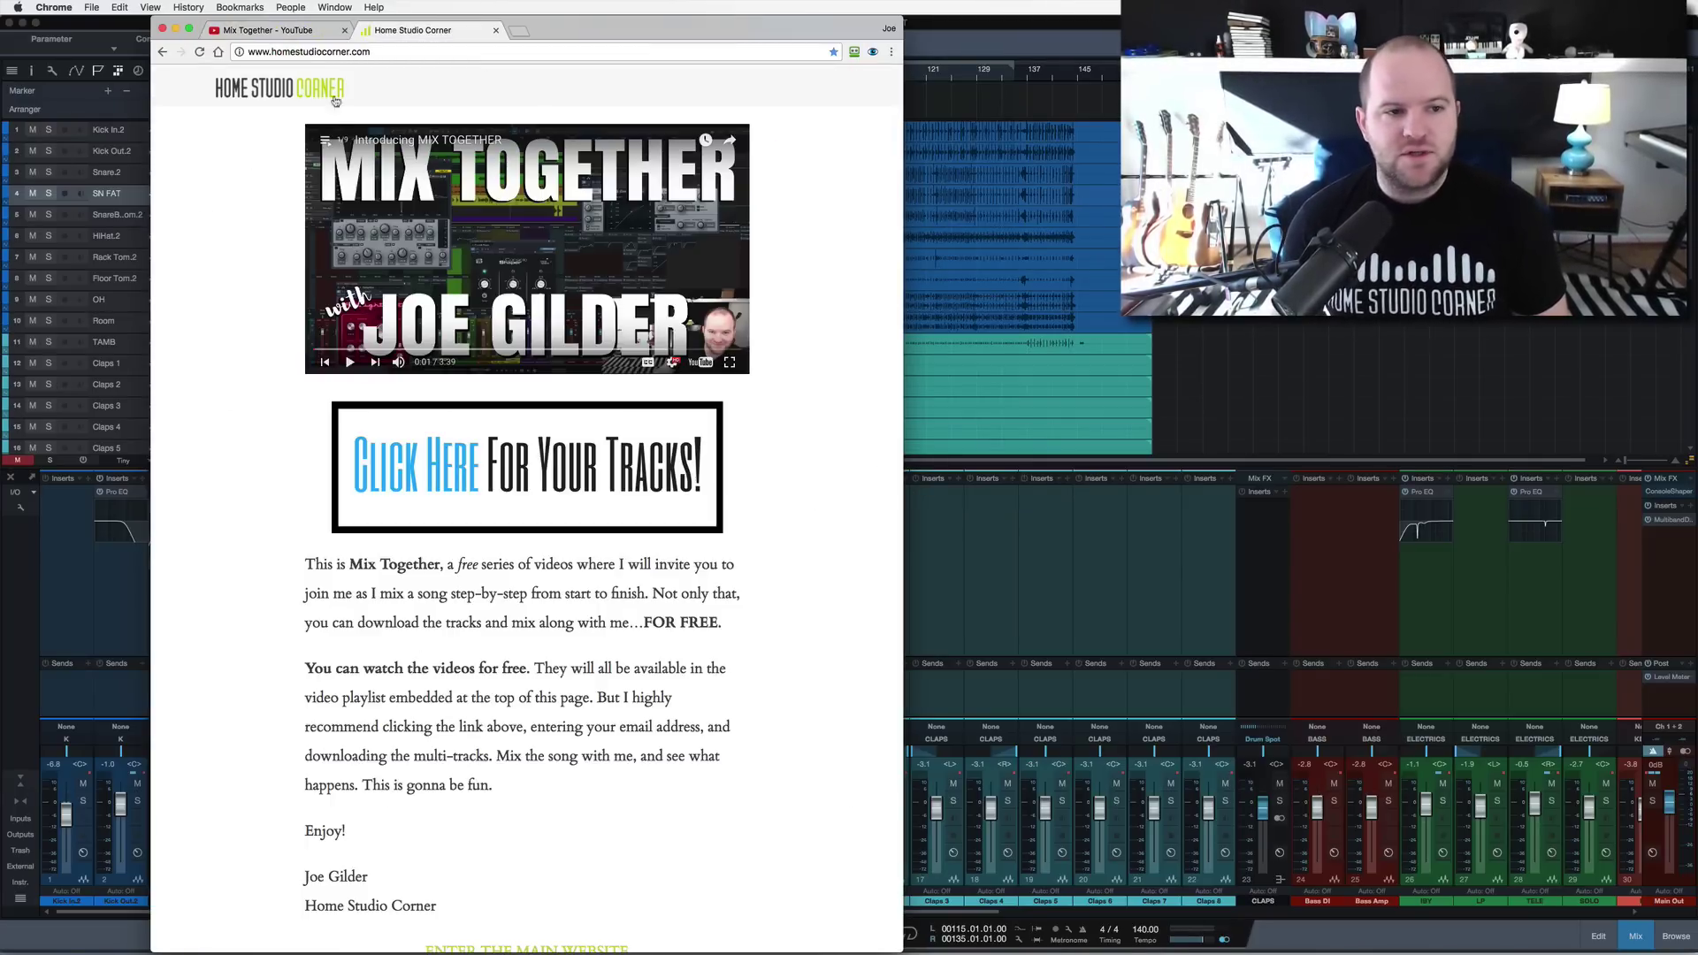
{"action": "left_click", "coordinate": [329, 144]}
{"action": "scroll", "coordinate": [392, 210], "scroll_direction": "down", "scroll_amount": 3}
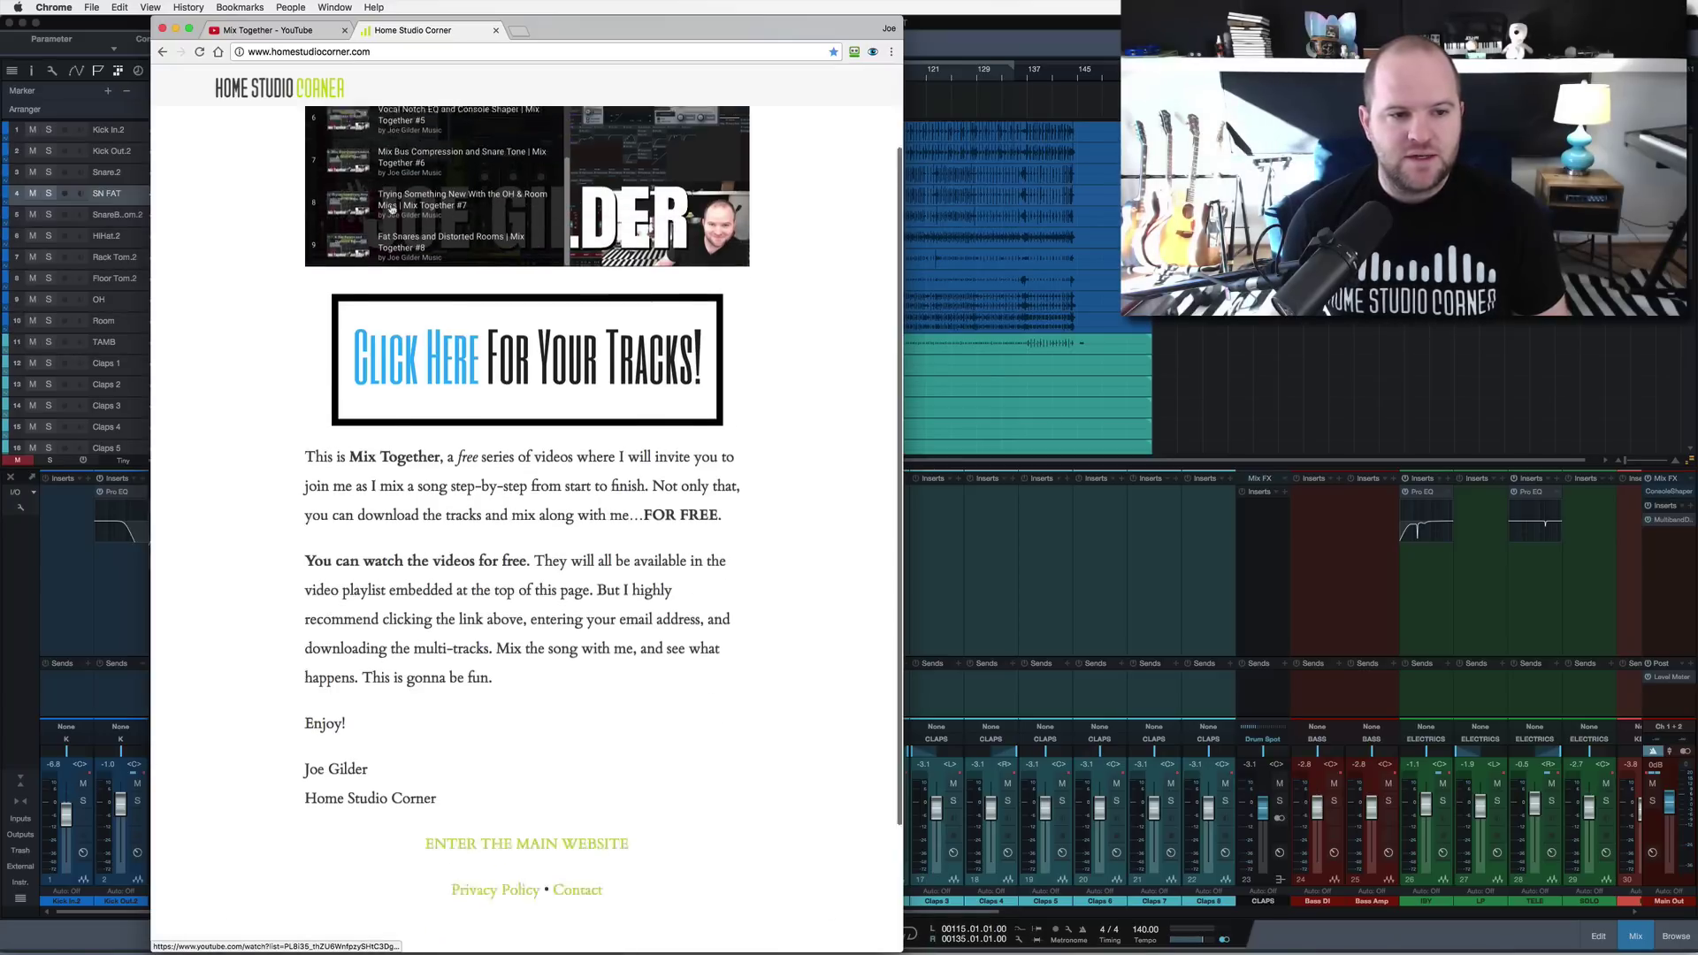
{"action": "scroll", "coordinate": [392, 209], "scroll_direction": "up", "scroll_amount": 3}
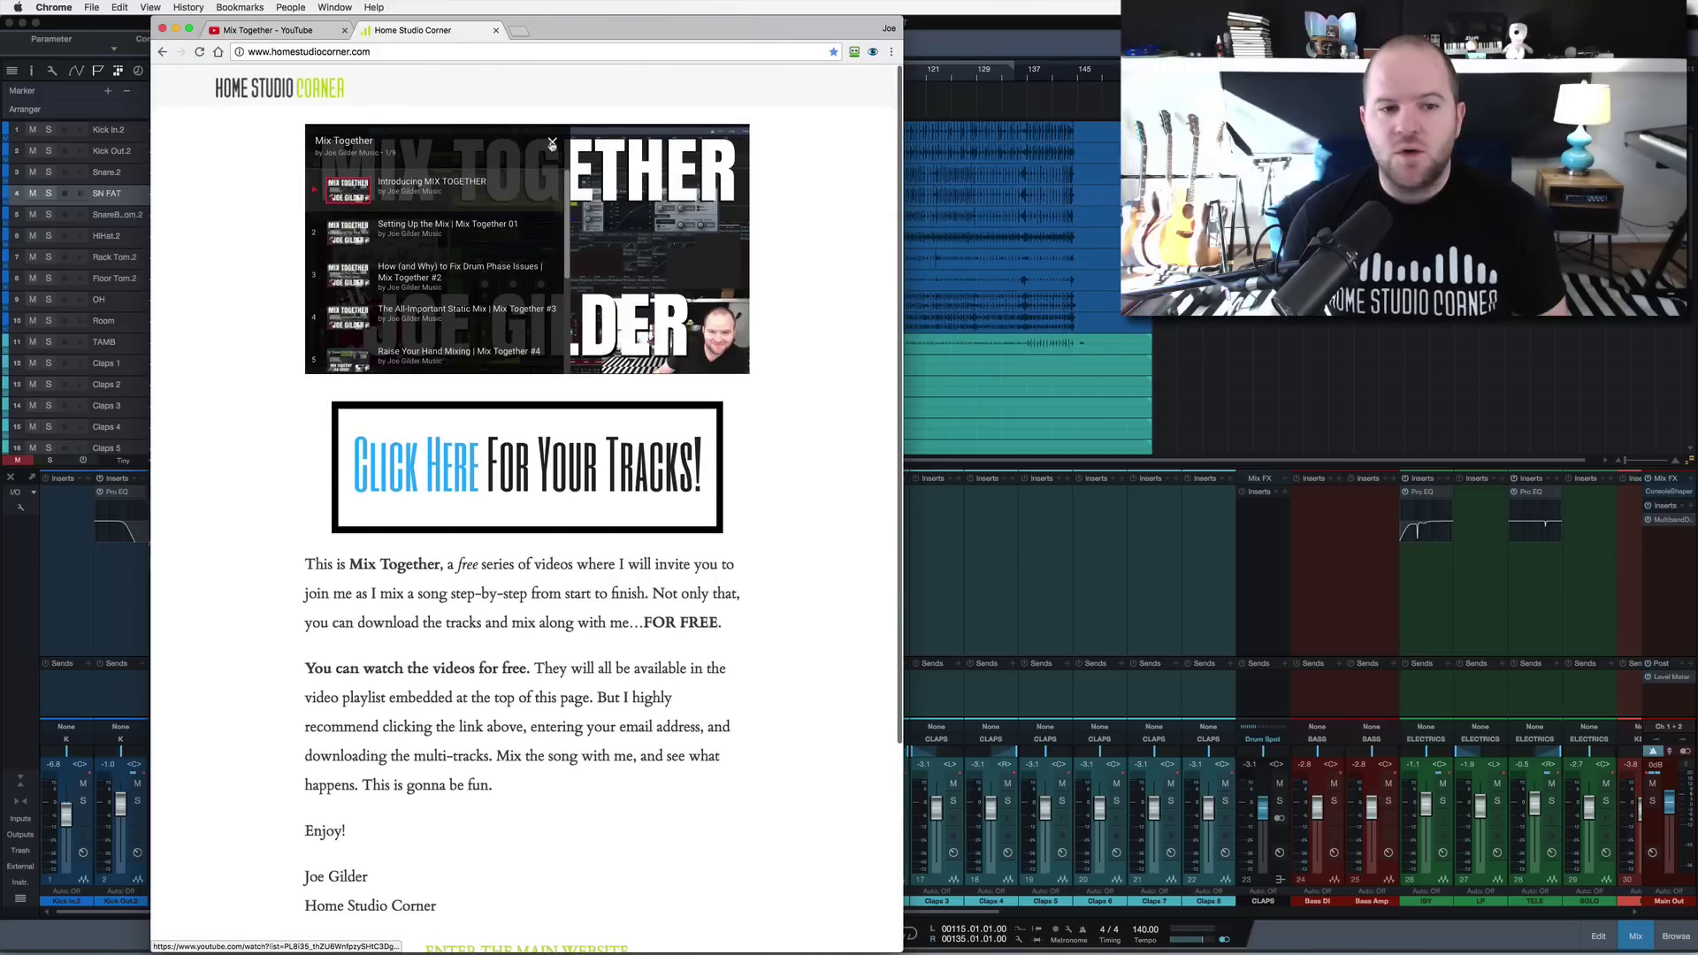
- Open the multi-track download form, close it without signing up, and switch back to Studio One
{"action": "left_click", "coordinate": [470, 460]}
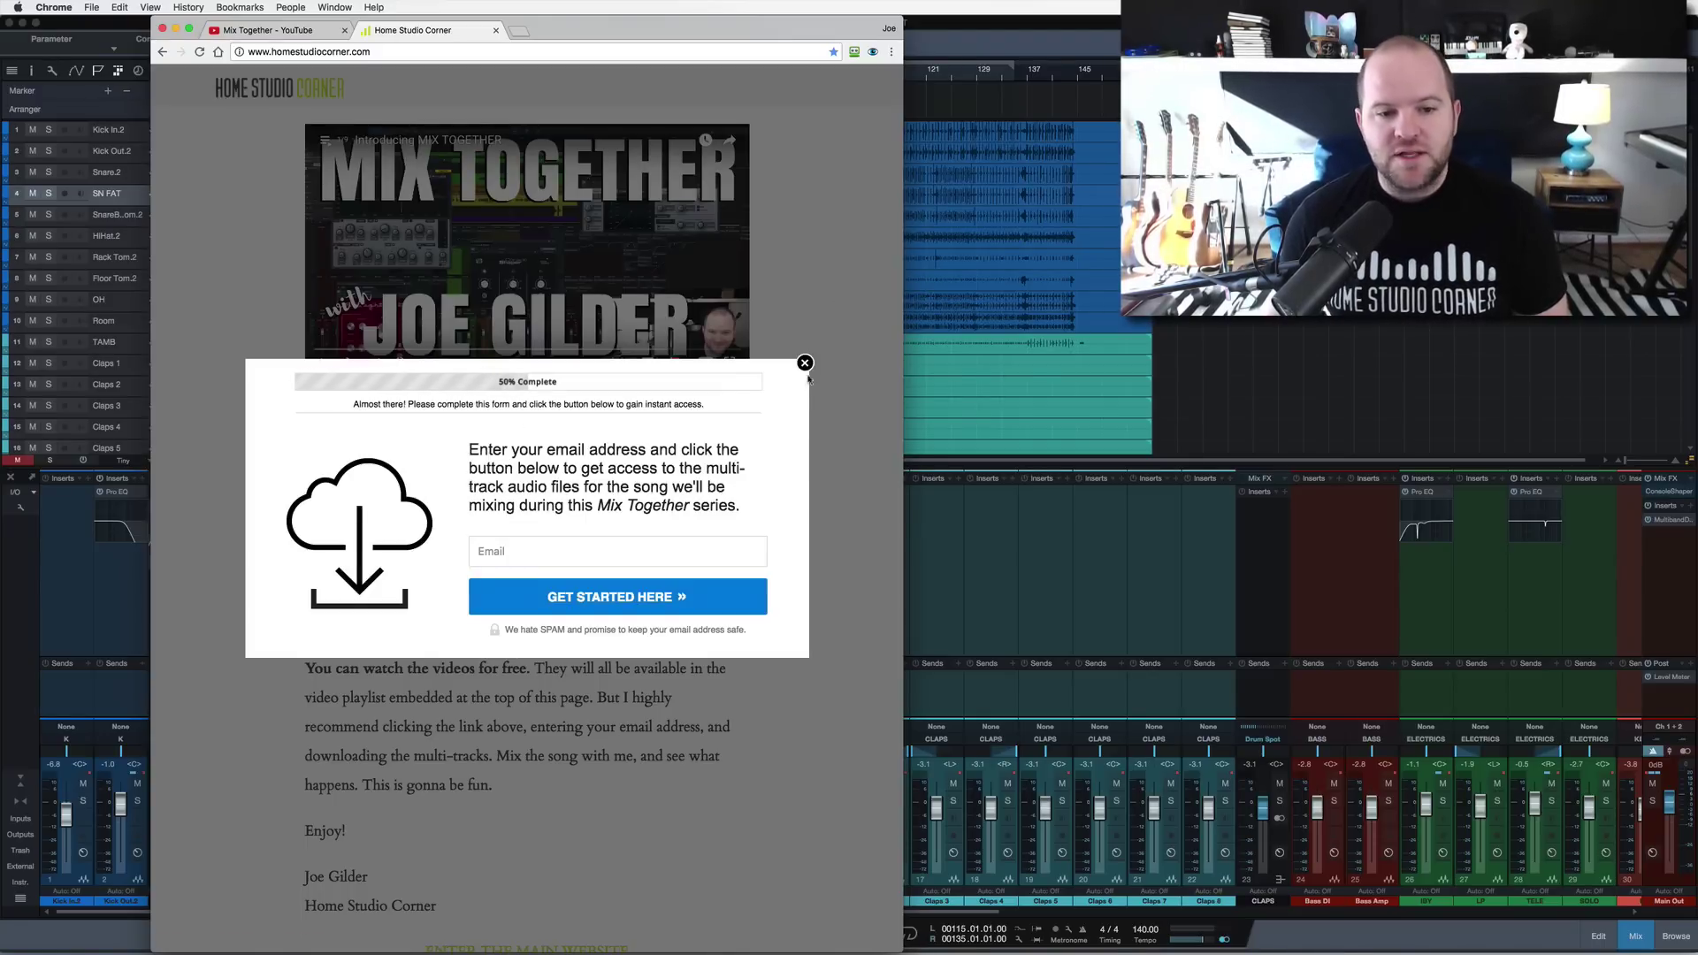
{"action": "left_click", "coordinate": [804, 363]}
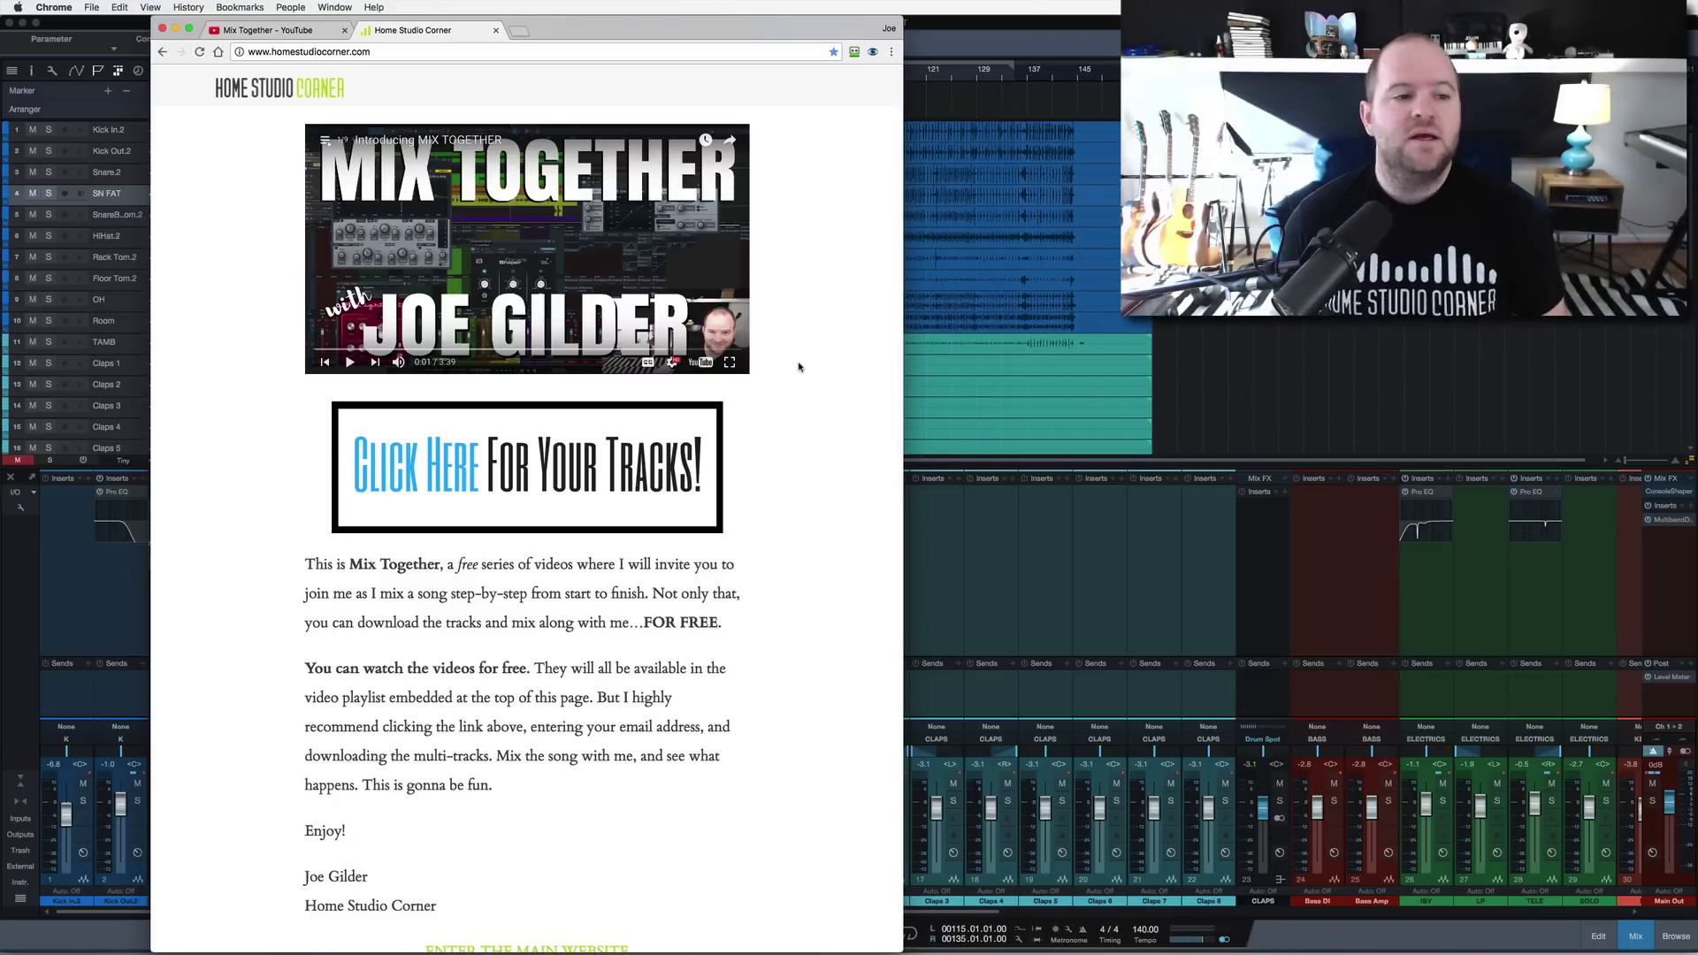
{"action": "key", "text": "super+Tab"}
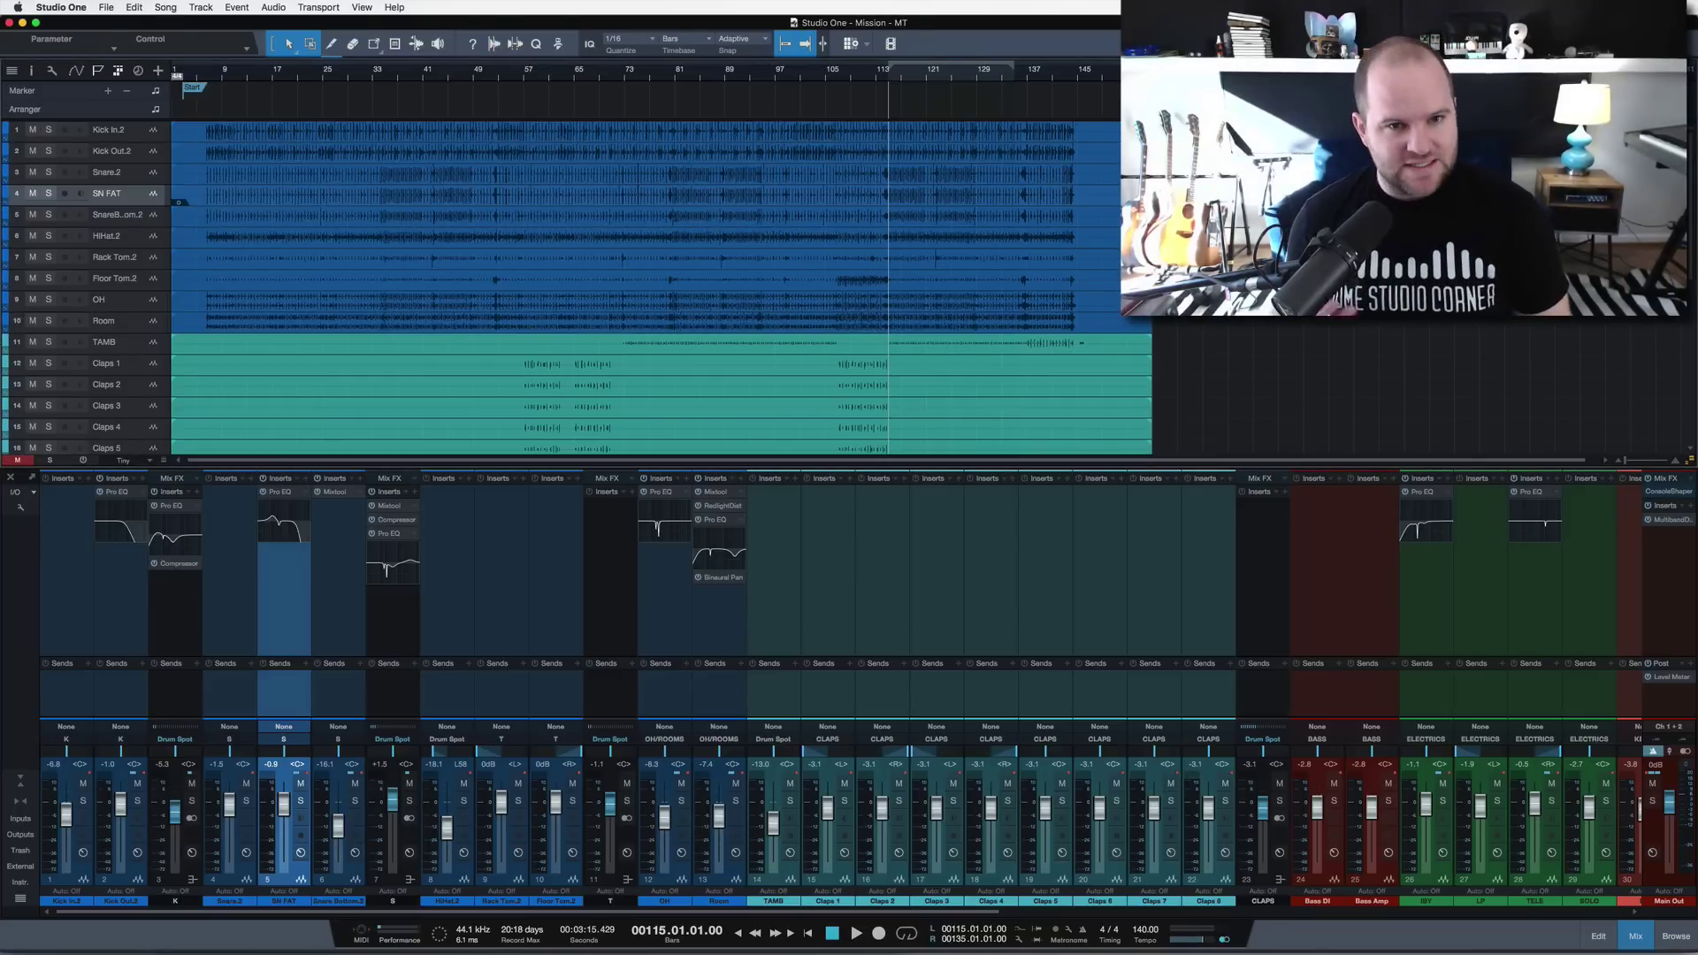
- Look over the Mix Together video list on YouTube in Chrome and return to Studio One
{"action": "key", "text": "super+Tab"}
{"action": "key", "text": "super+Tab"}
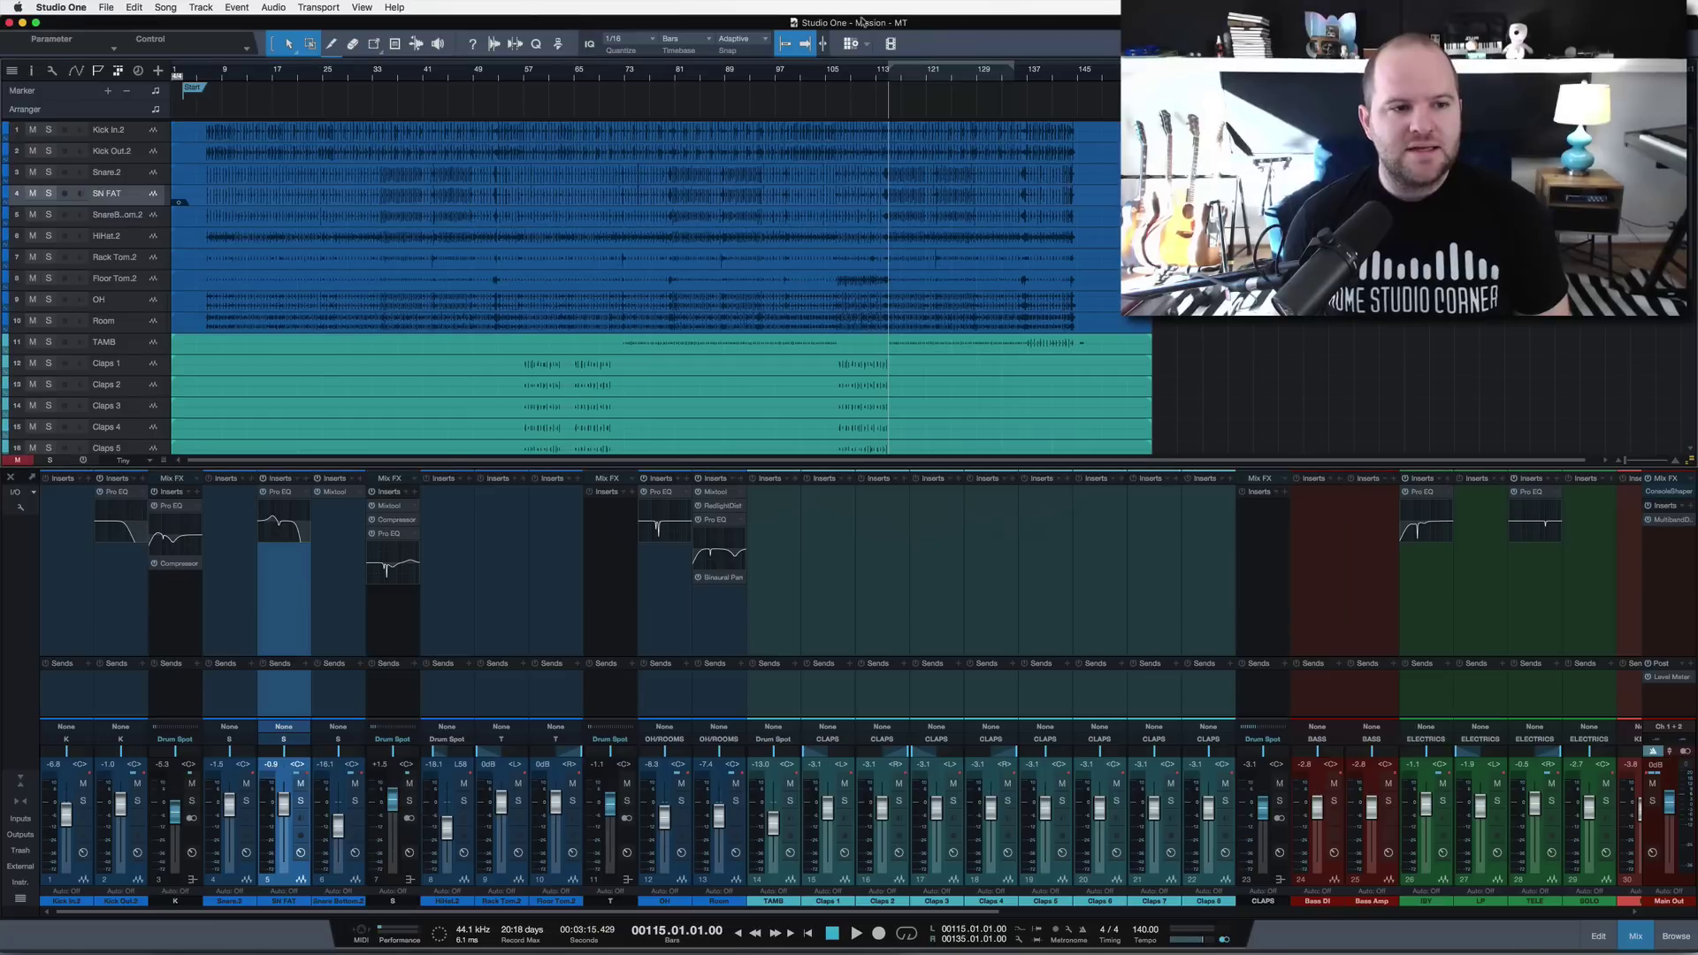
{"action": "key", "text": "super+Tab"}
{"action": "left_click", "coordinate": [265, 30]}
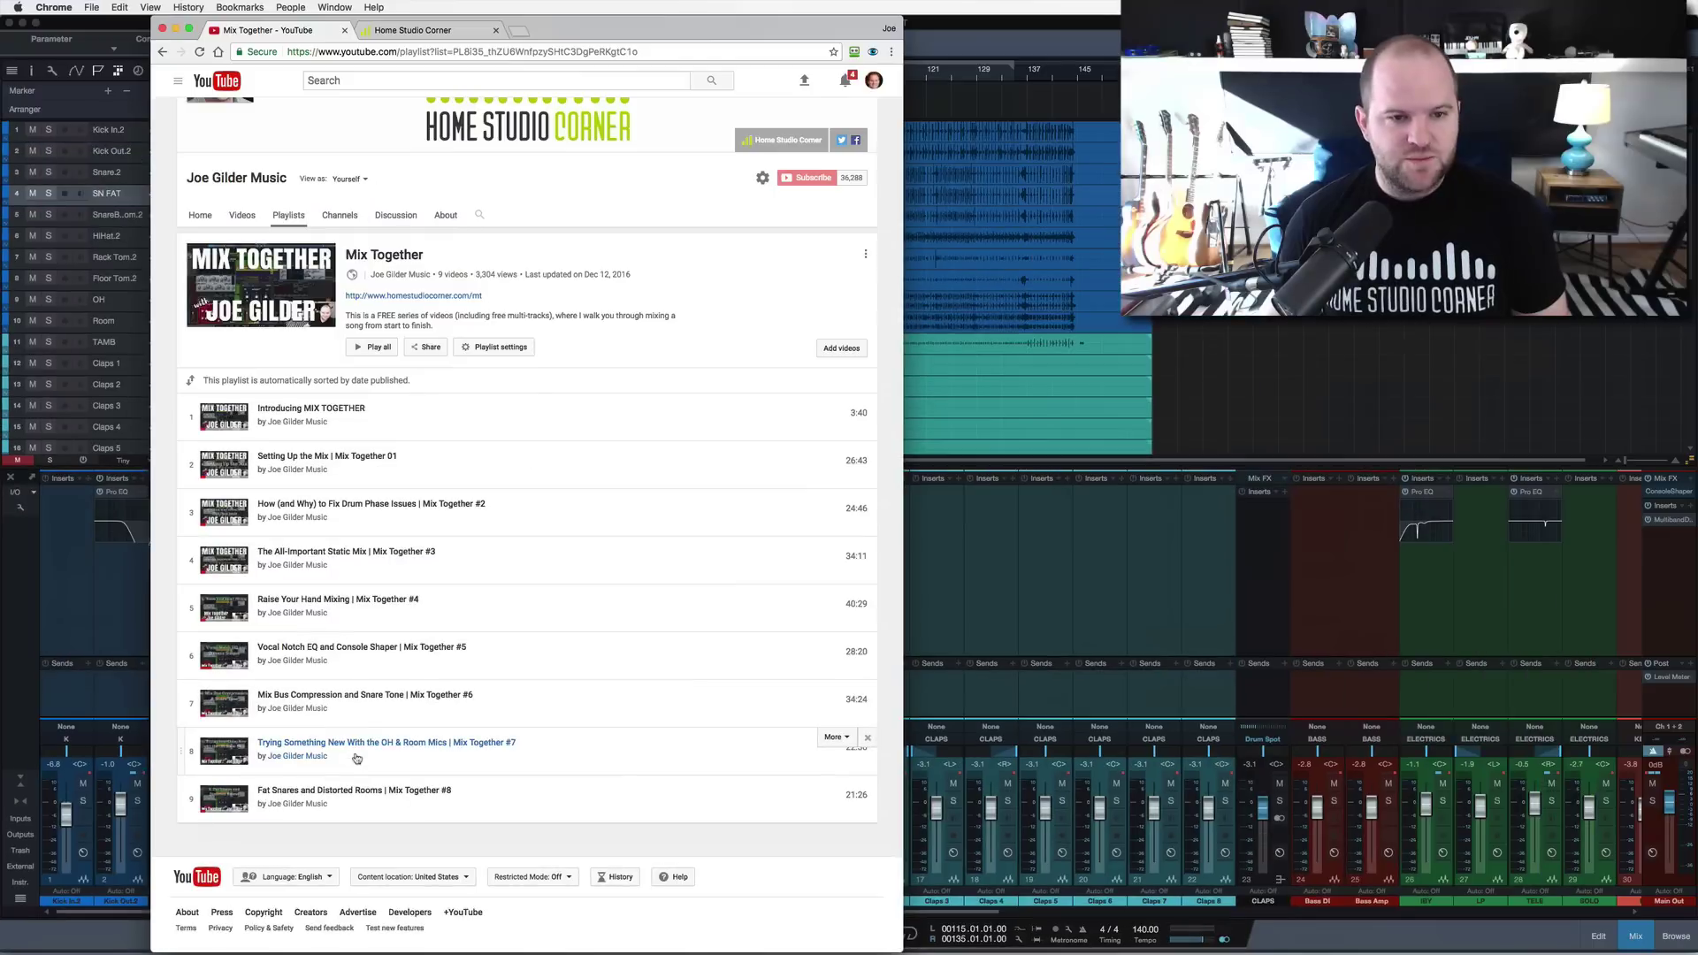
{"action": "left_click", "coordinate": [942, 42]}
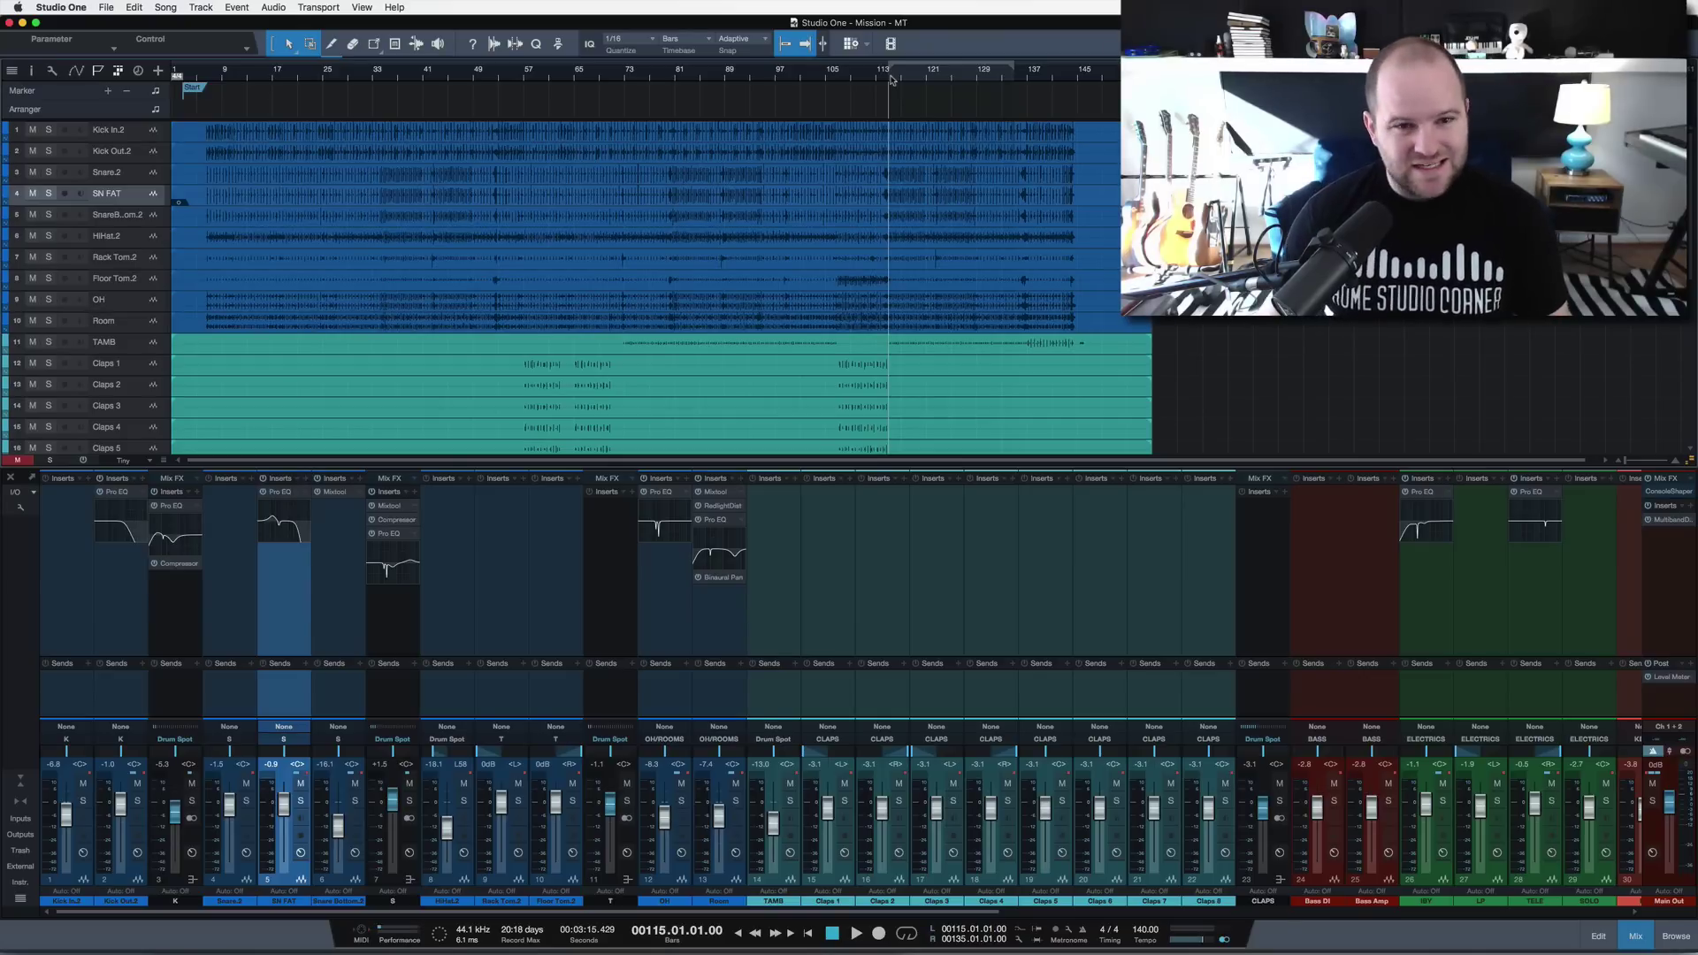
- Play the song from bar 115, unmute the VOX and BGV buses during playback, and stop playback
{"action": "key", "text": "space"}
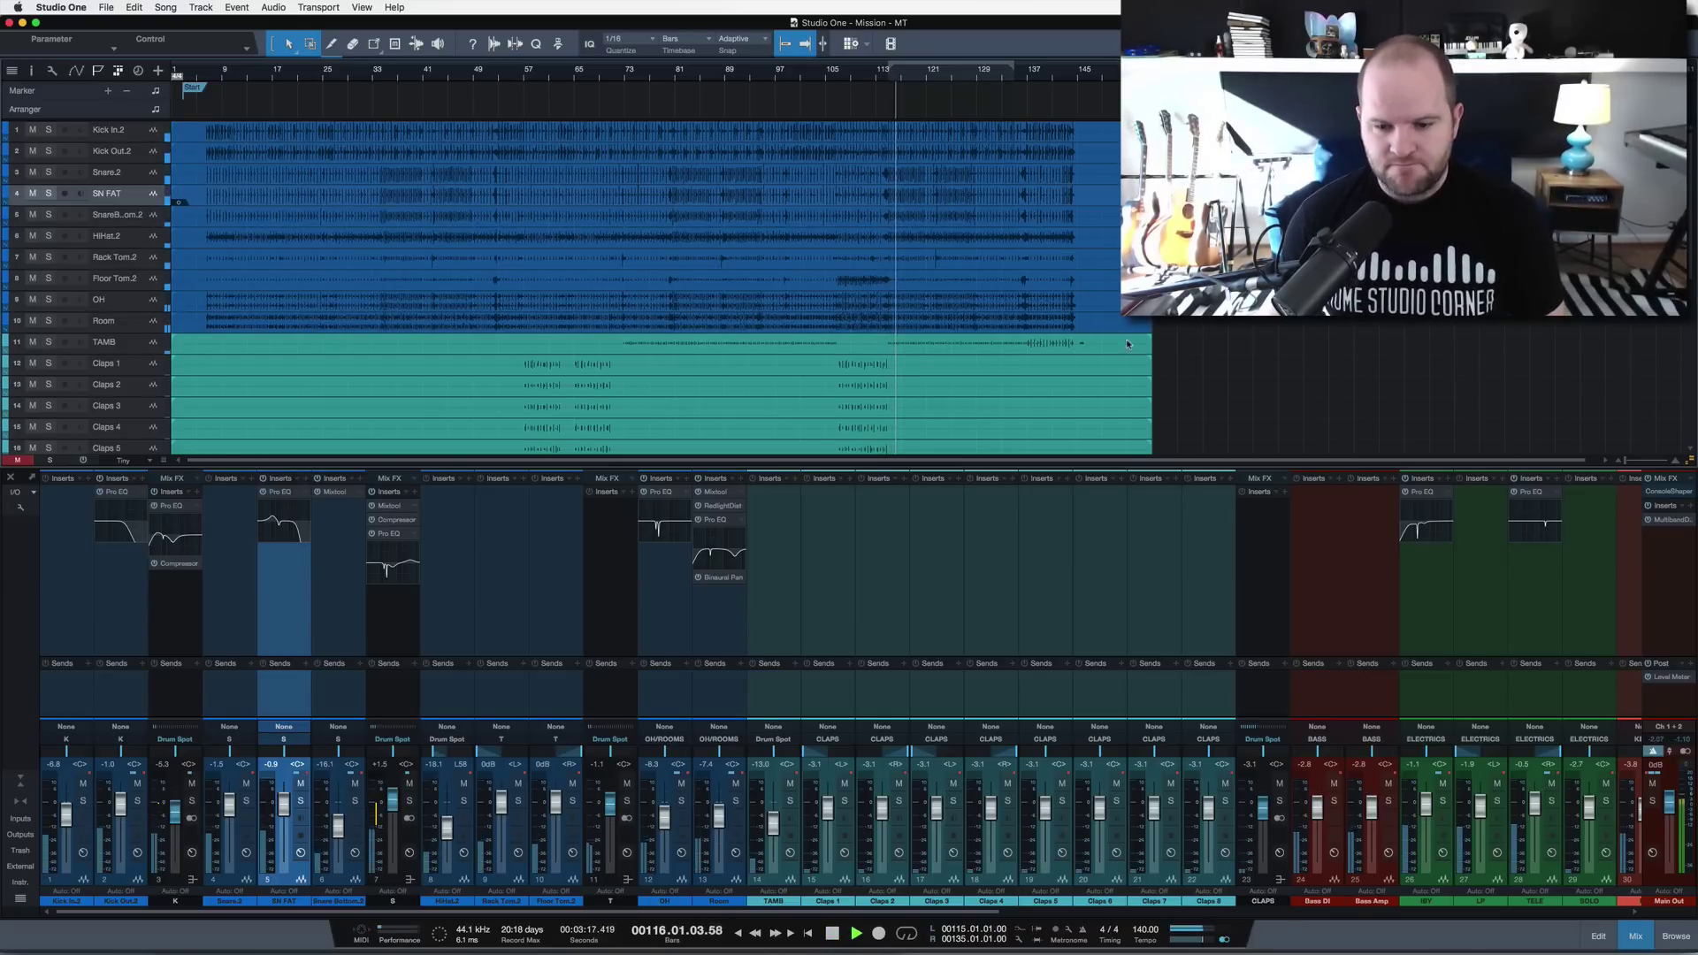
{"action": "scroll", "coordinate": [1150, 575], "scroll_direction": "right", "scroll_amount": 8}
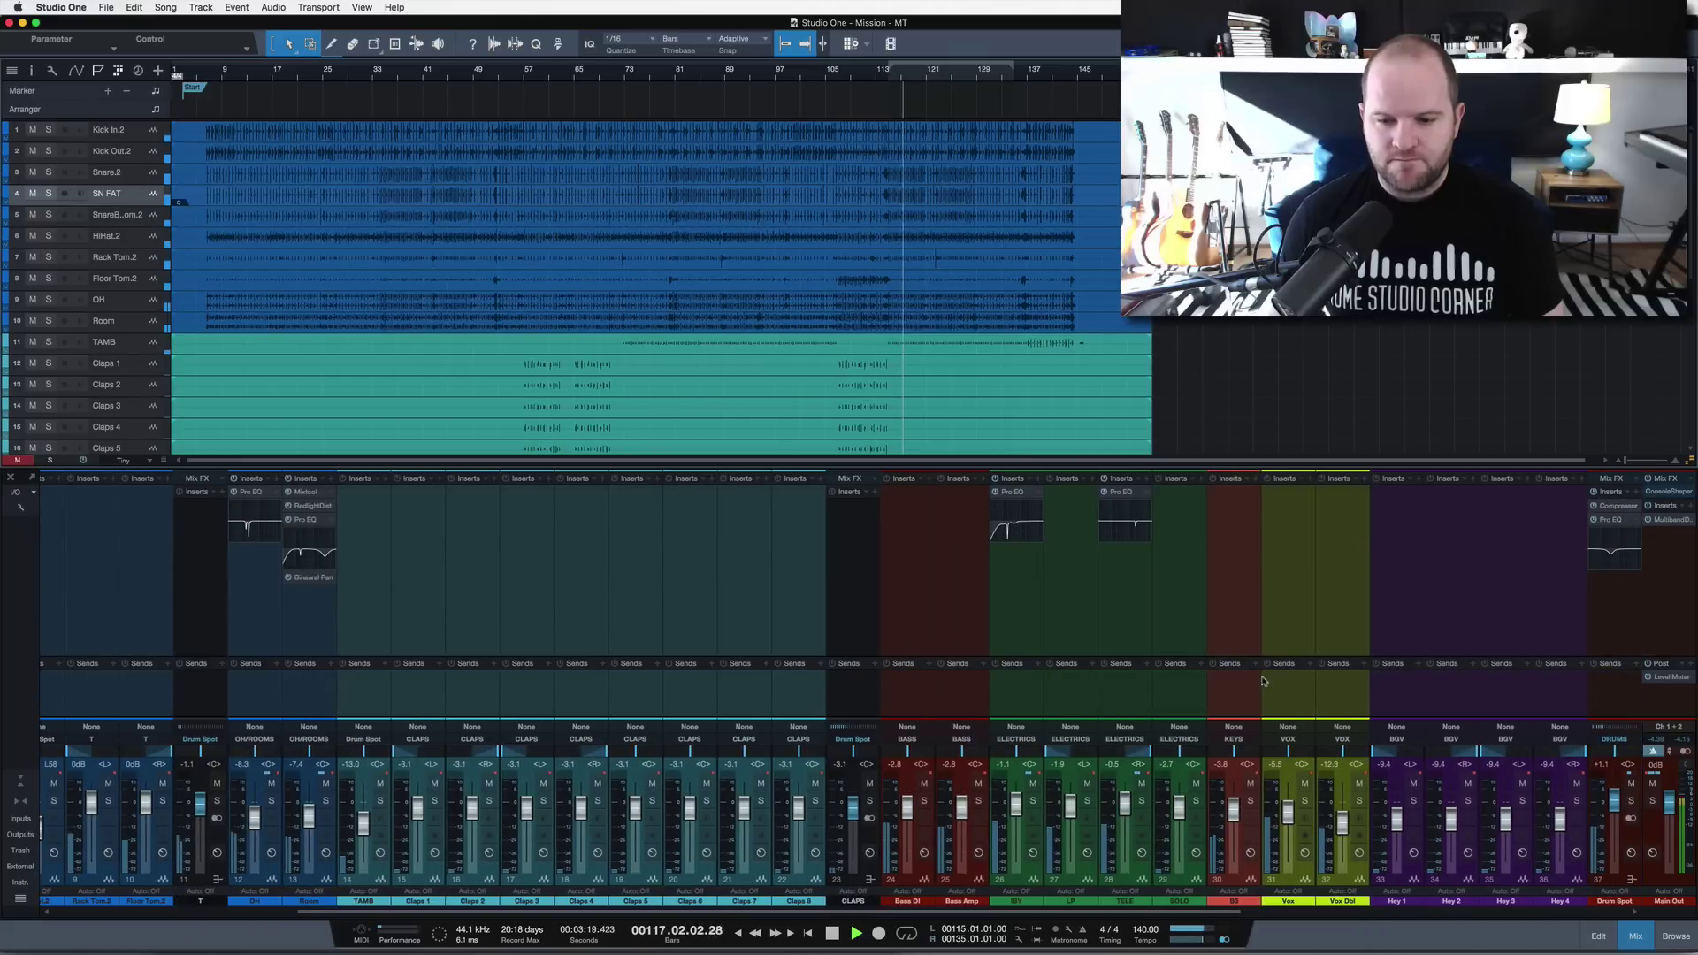
{"action": "scroll", "coordinate": [1409, 701], "scroll_direction": "right", "scroll_amount": 10}
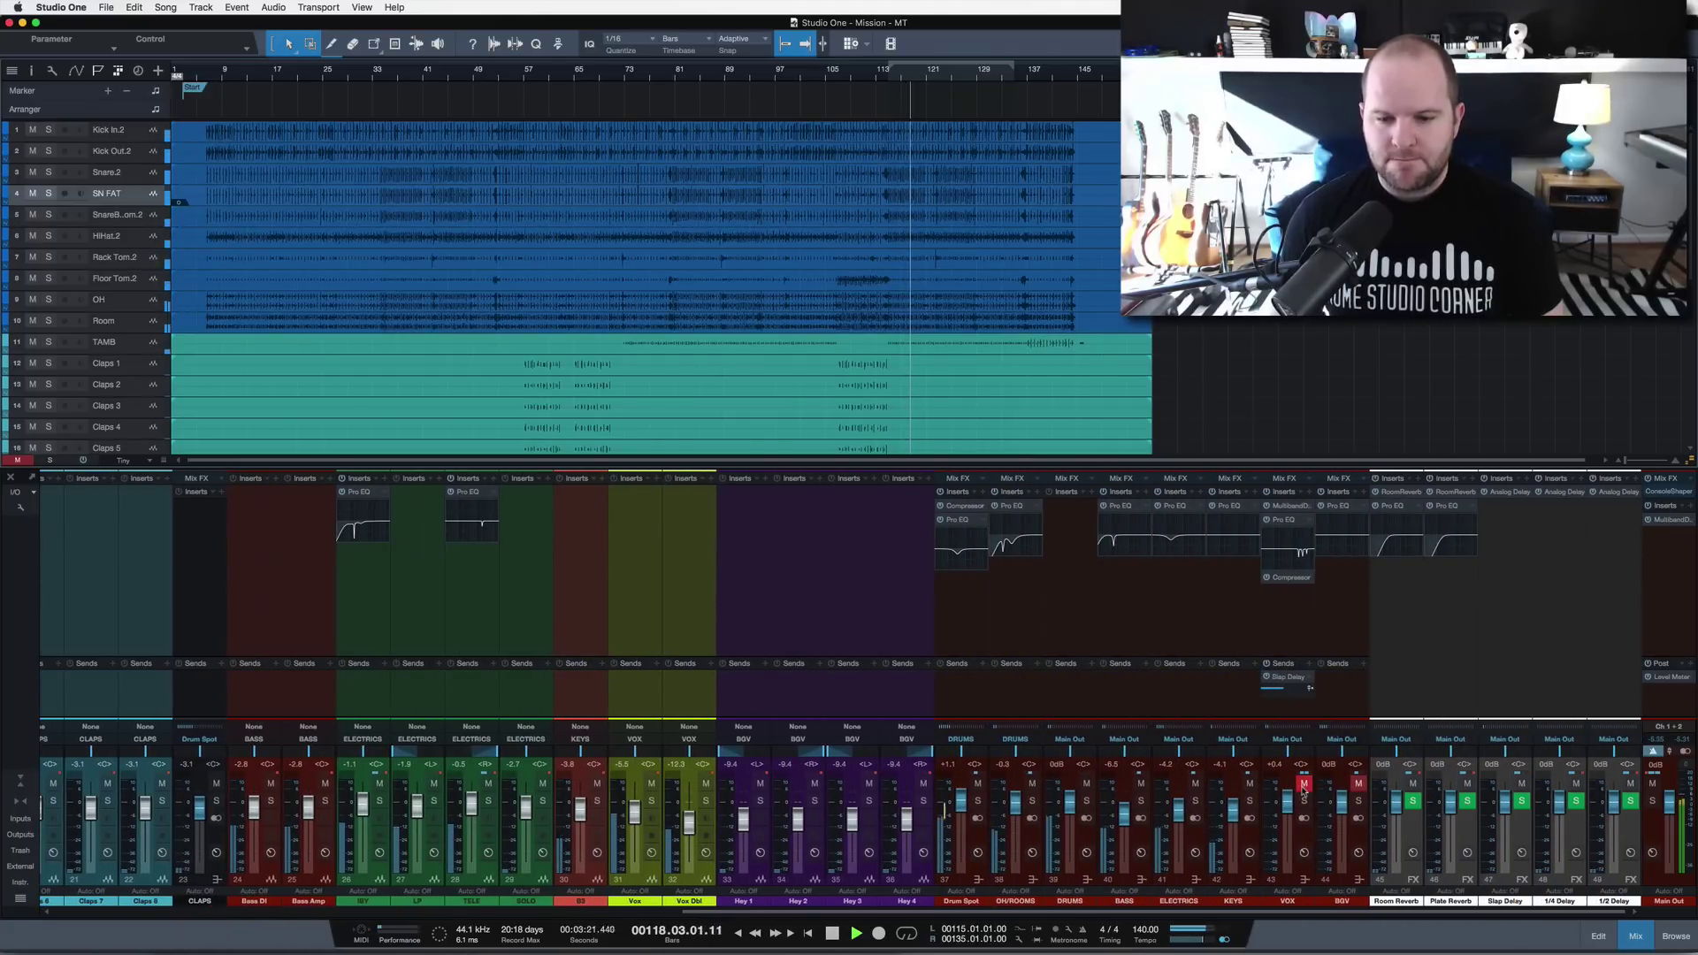
{"action": "left_click", "coordinate": [1304, 783]}
{"action": "left_click", "coordinate": [1359, 783]}
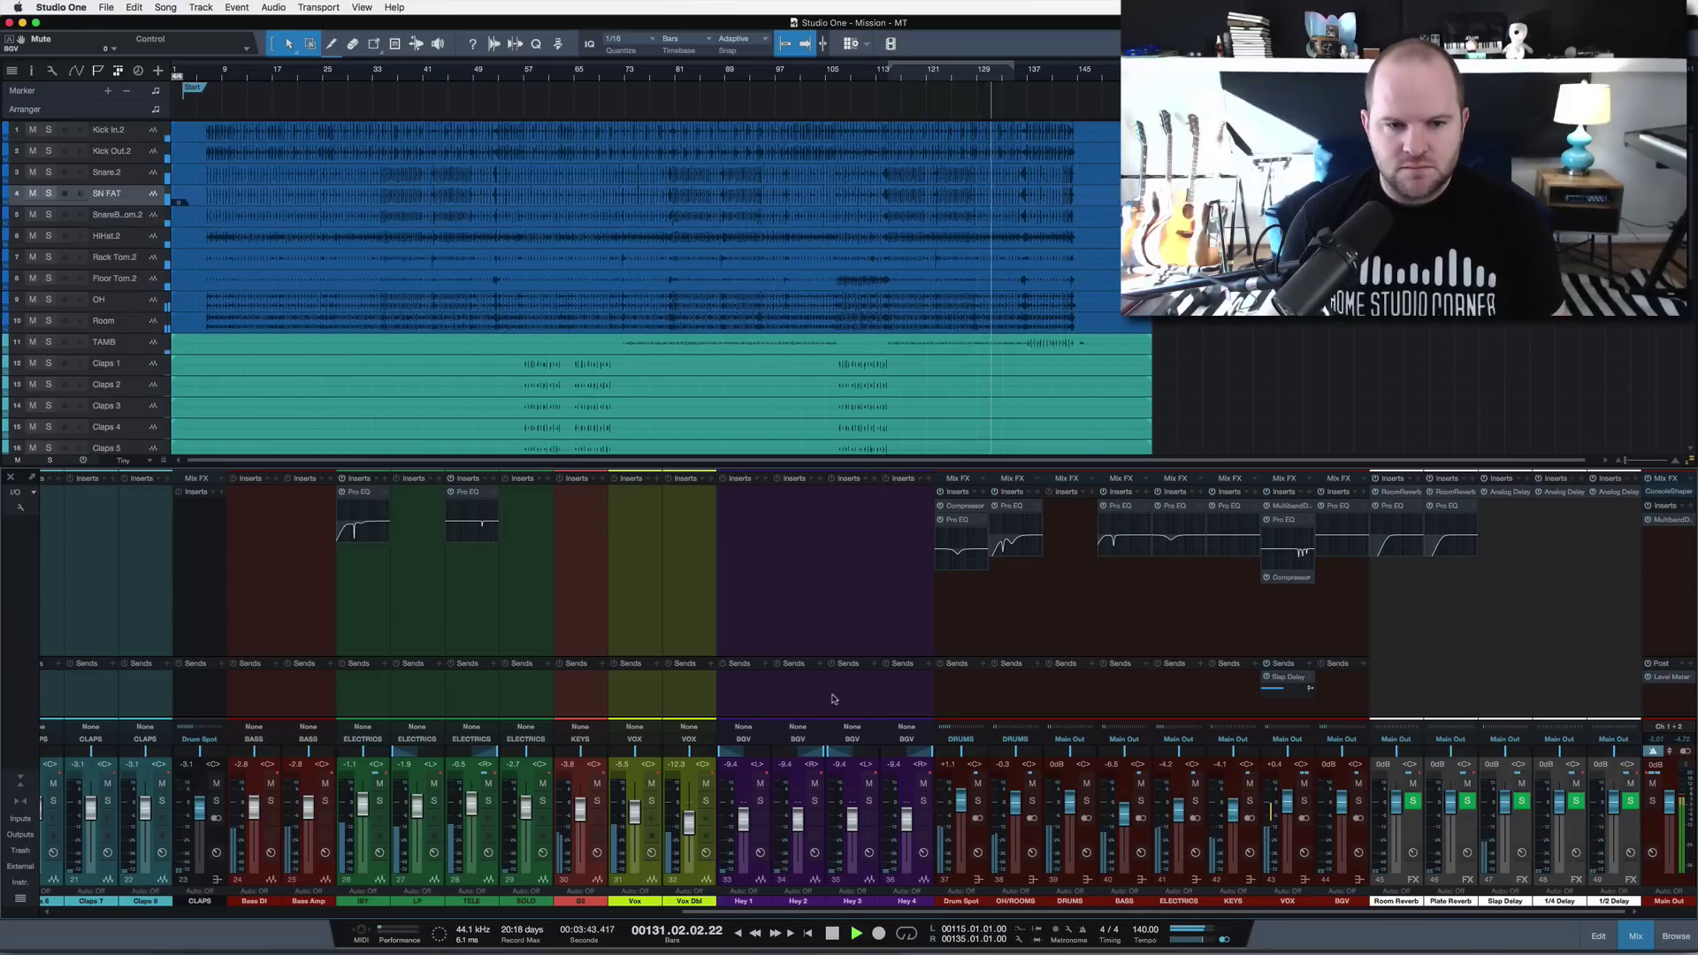
{"action": "scroll", "coordinate": [832, 700], "scroll_direction": "left", "scroll_amount": 5}
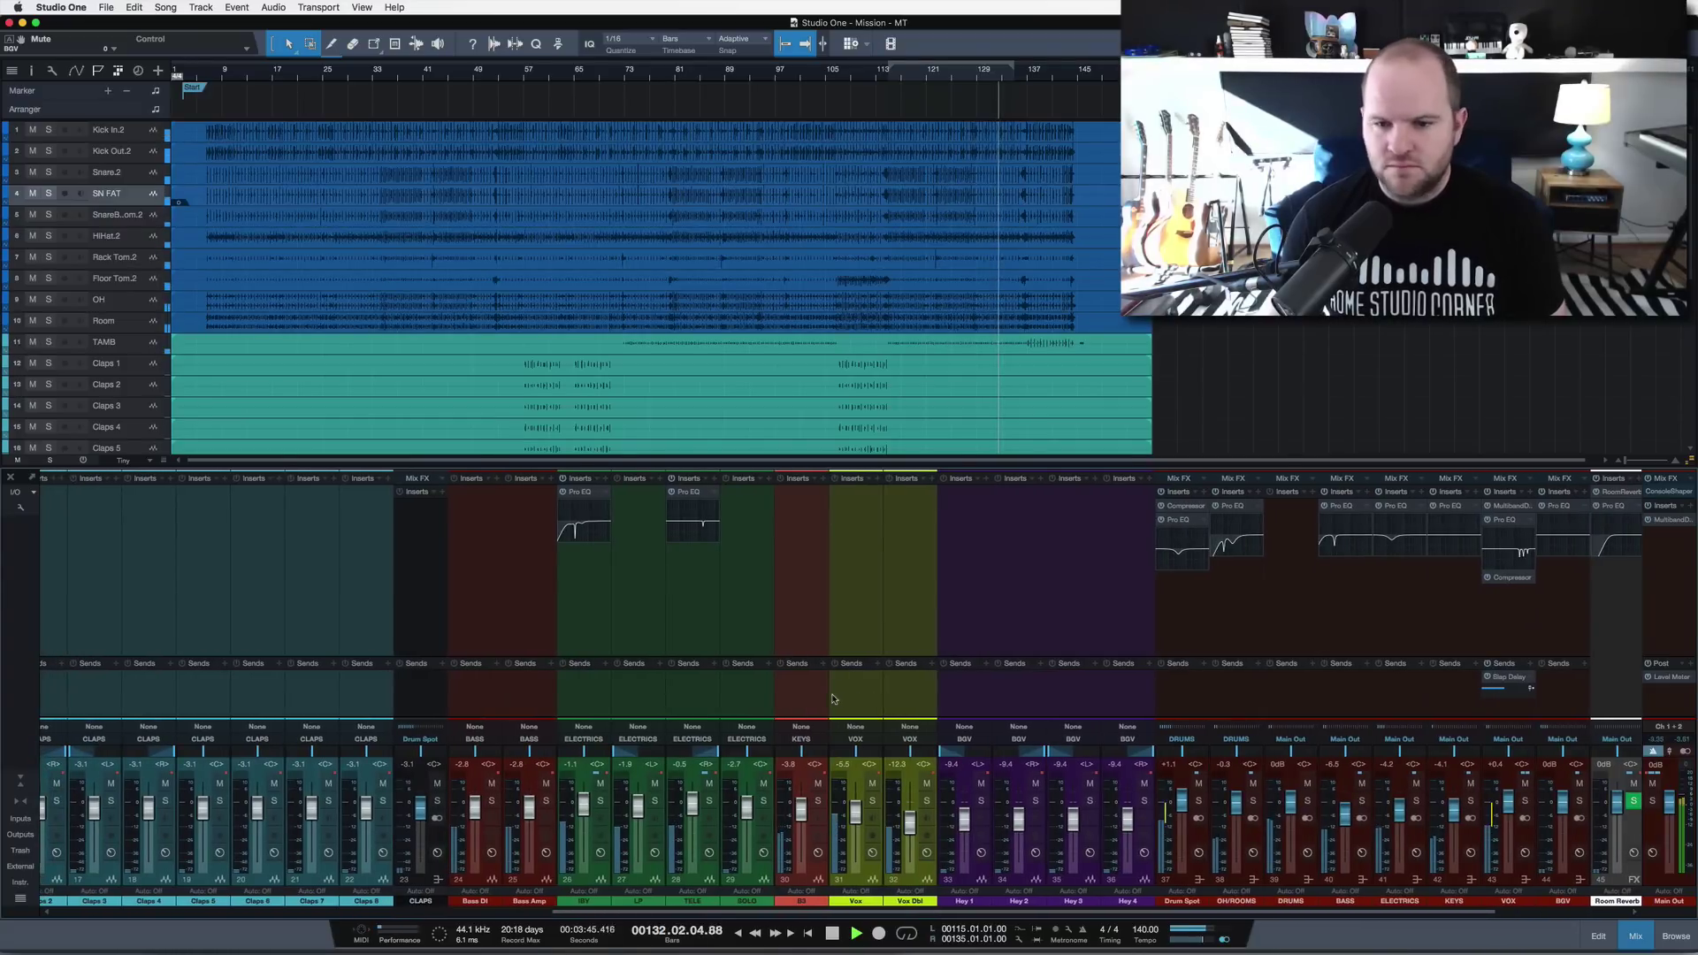
{"action": "scroll", "coordinate": [833, 700], "scroll_direction": "right", "scroll_amount": 1}
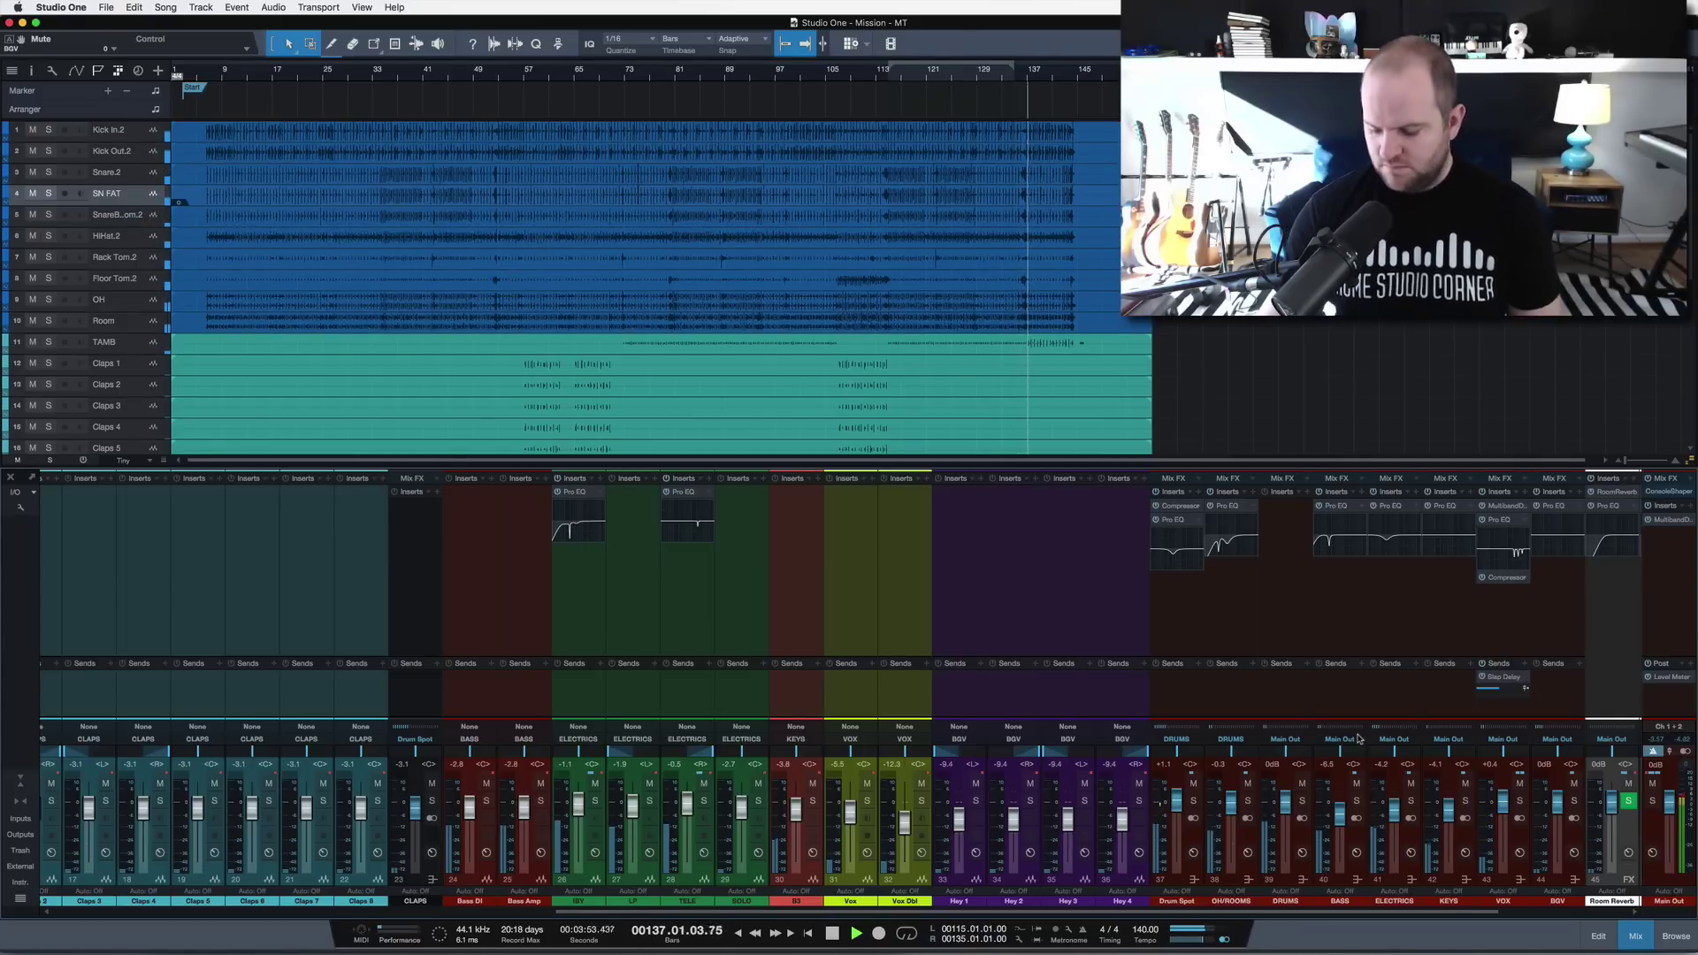
{"action": "key", "text": "space"}
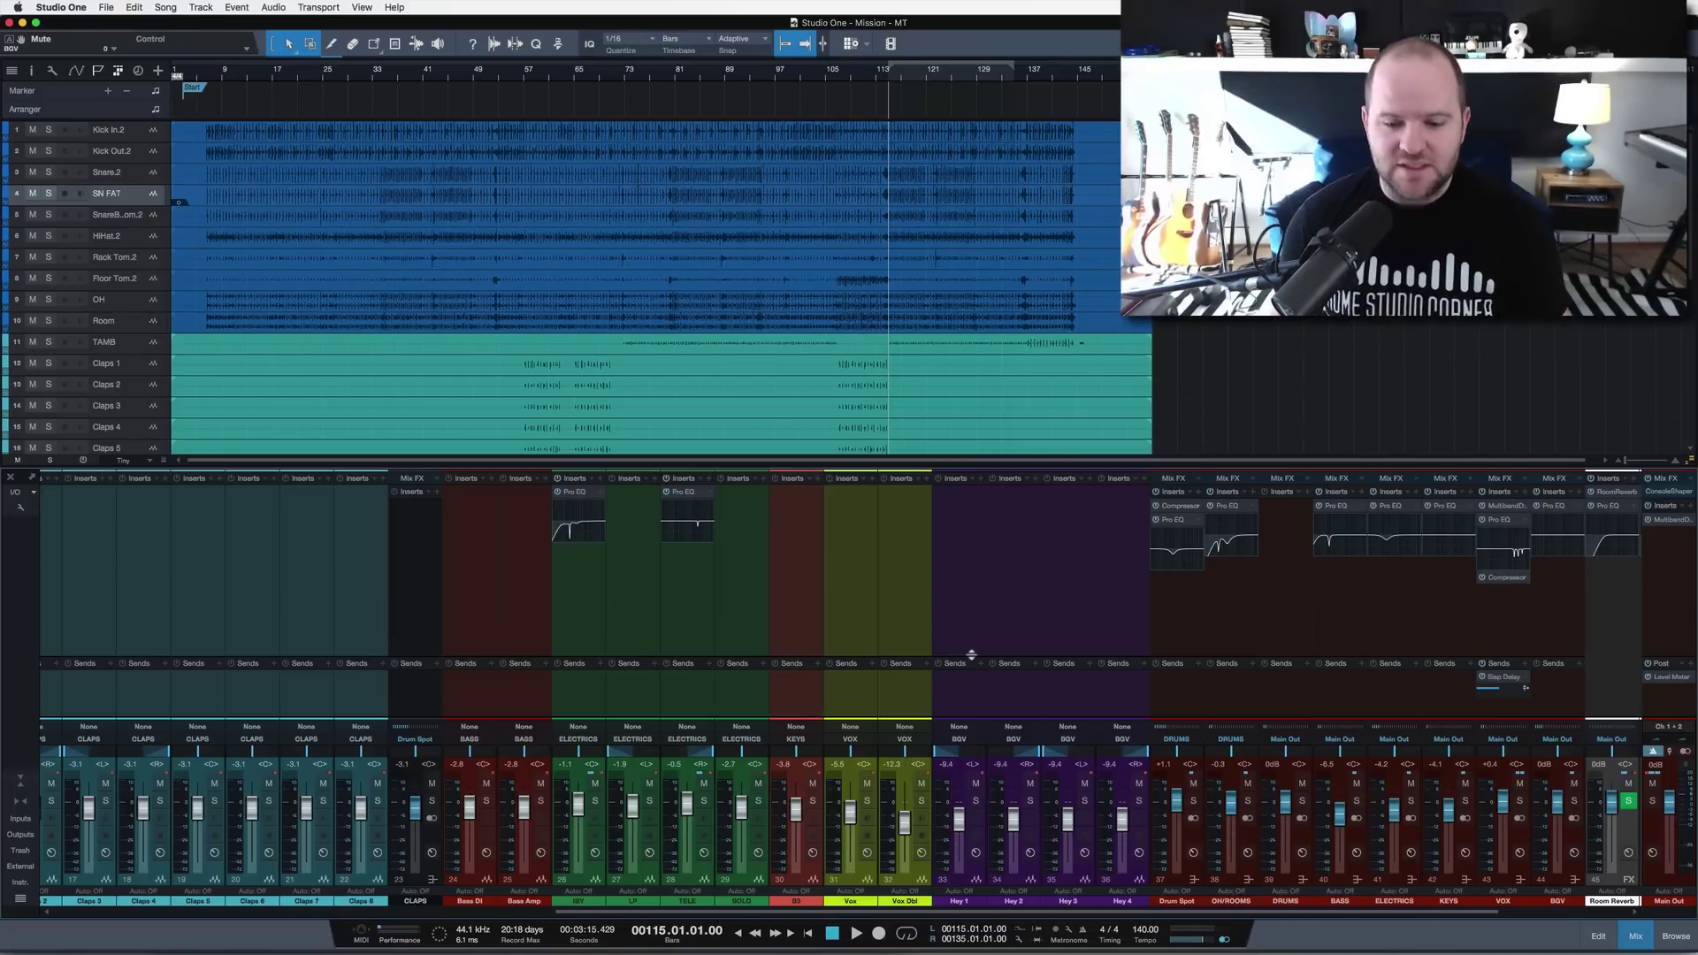
- Examine which channels feed the Drum Spot bus and the OH/ROOMS bus in the mixer
{"action": "scroll", "coordinate": [964, 650], "scroll_direction": "right", "scroll_amount": 2}
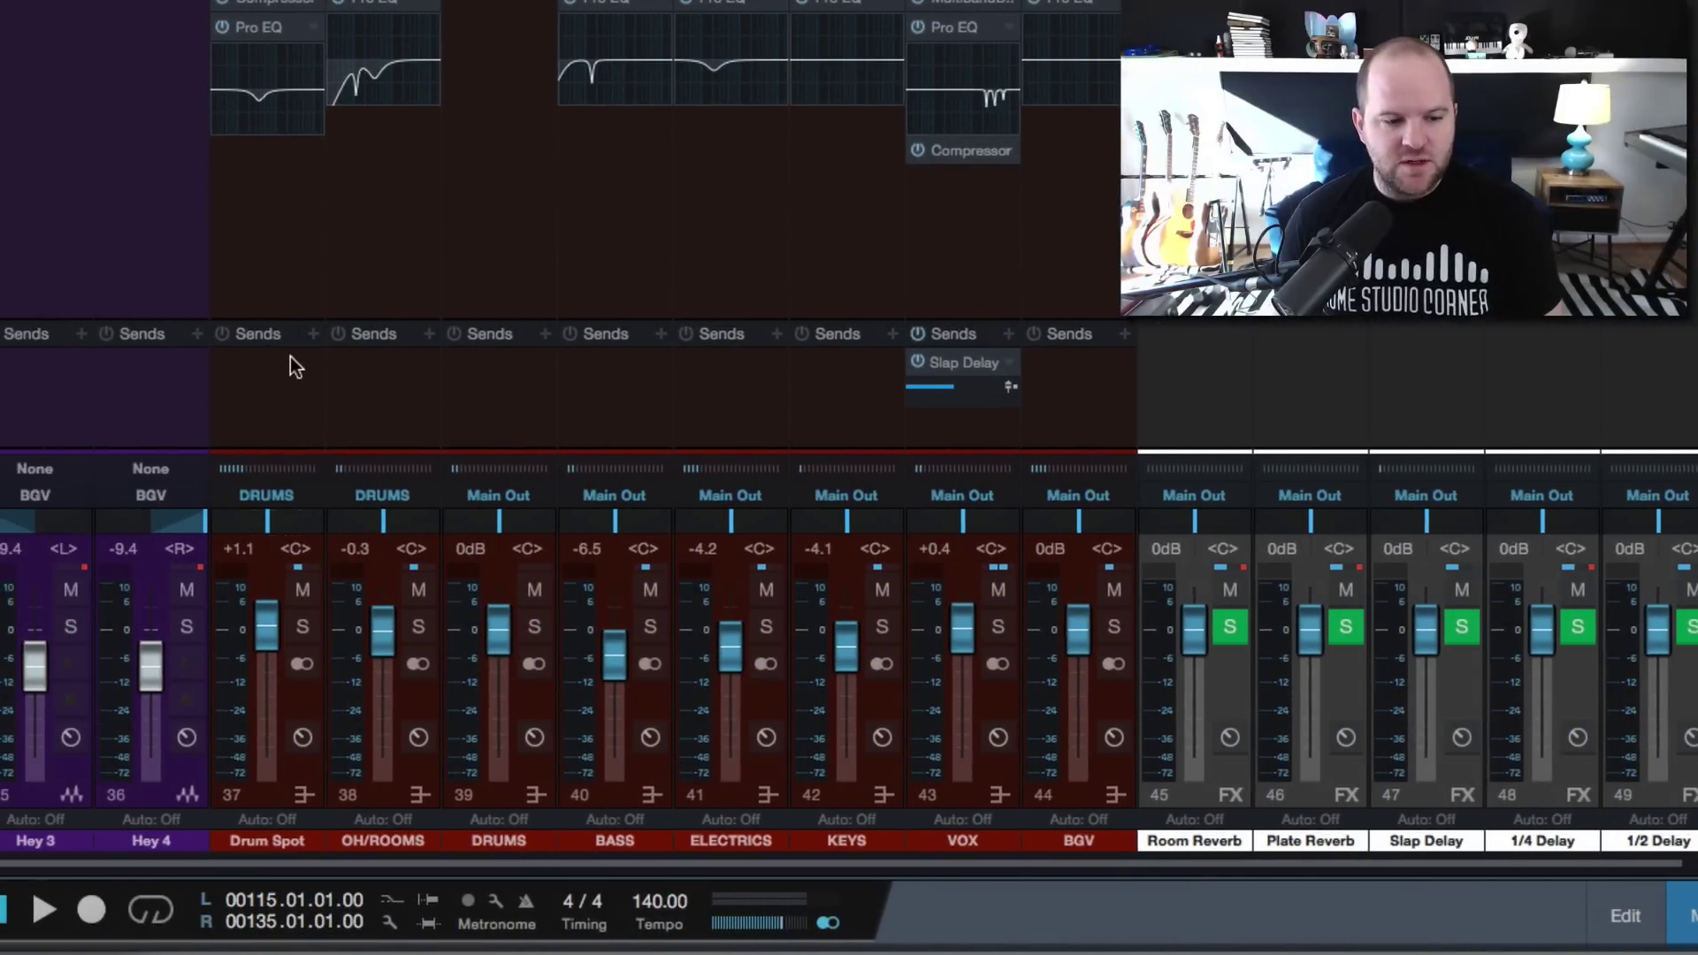
{"action": "left_click", "coordinate": [292, 368]}
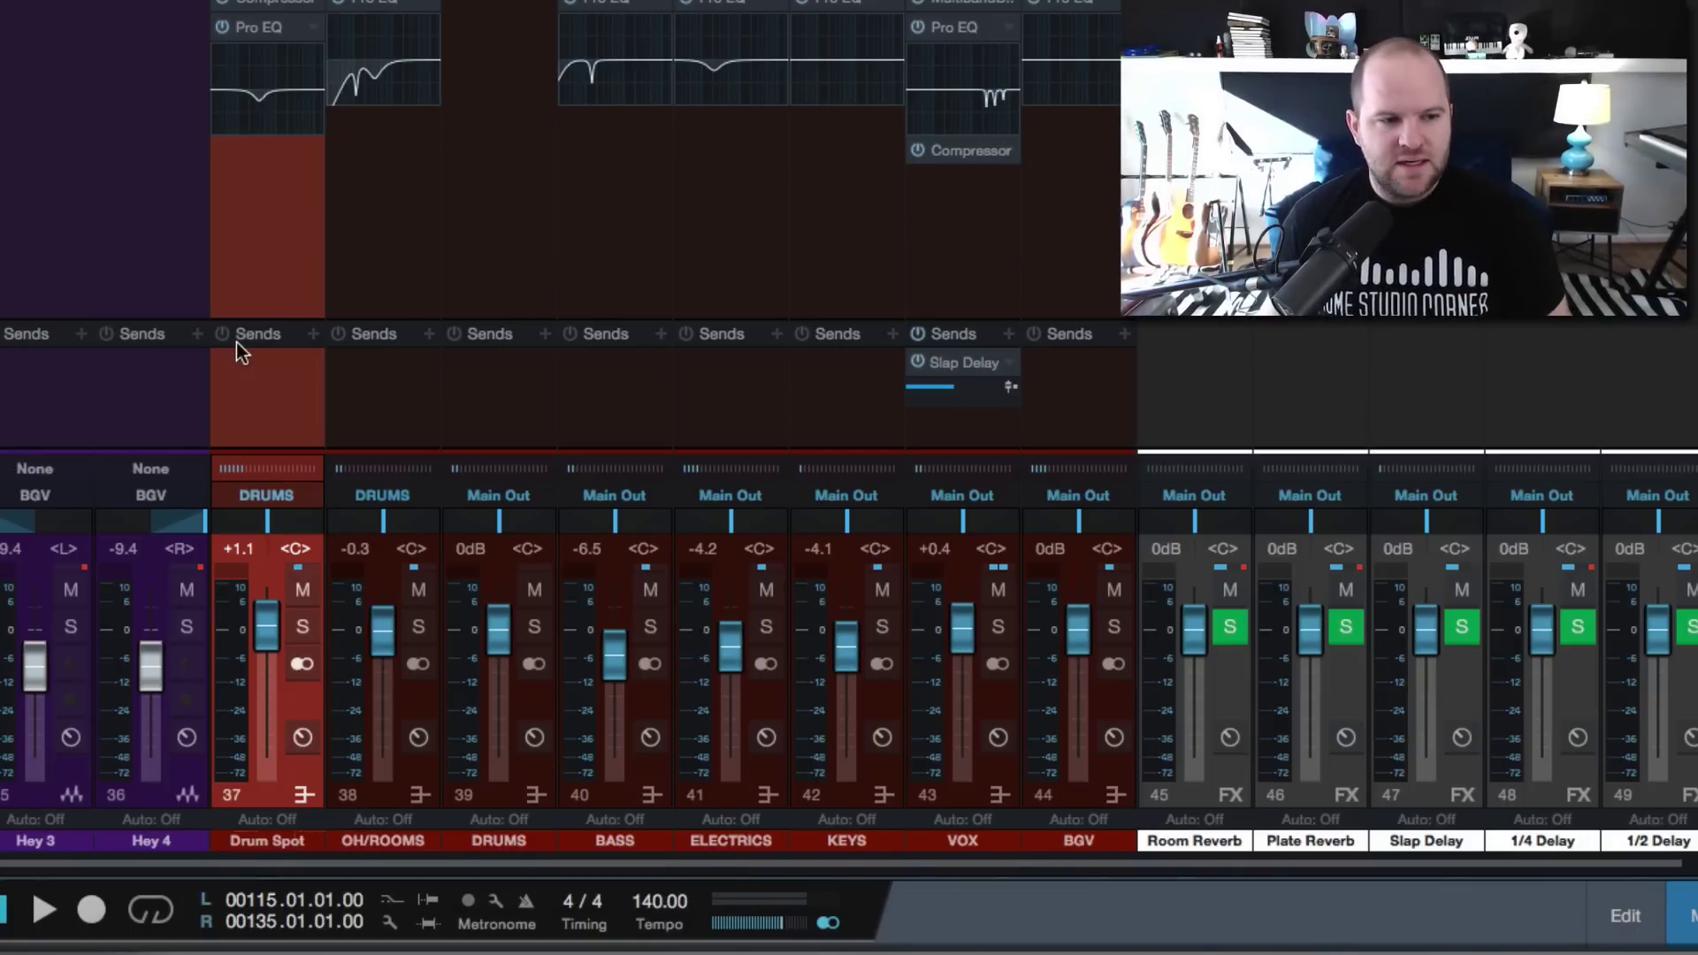
{"action": "left_click", "coordinate": [258, 467]}
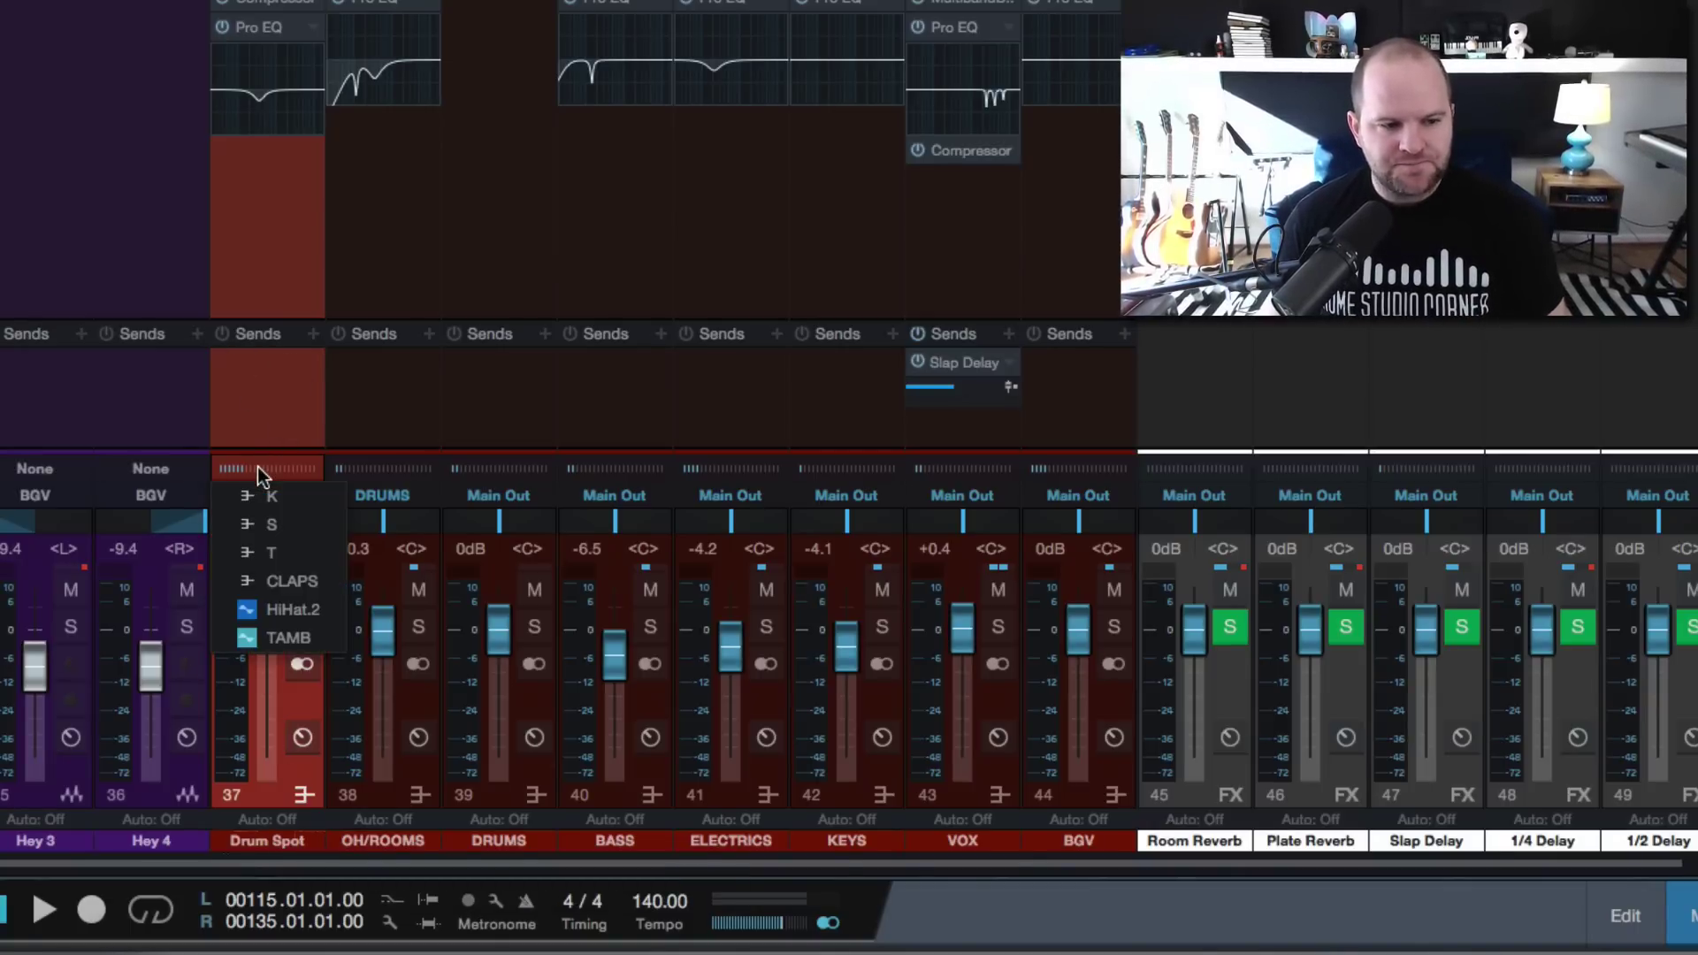
{"action": "scroll", "coordinate": [276, 610], "scroll_direction": "down", "scroll_amount": 1}
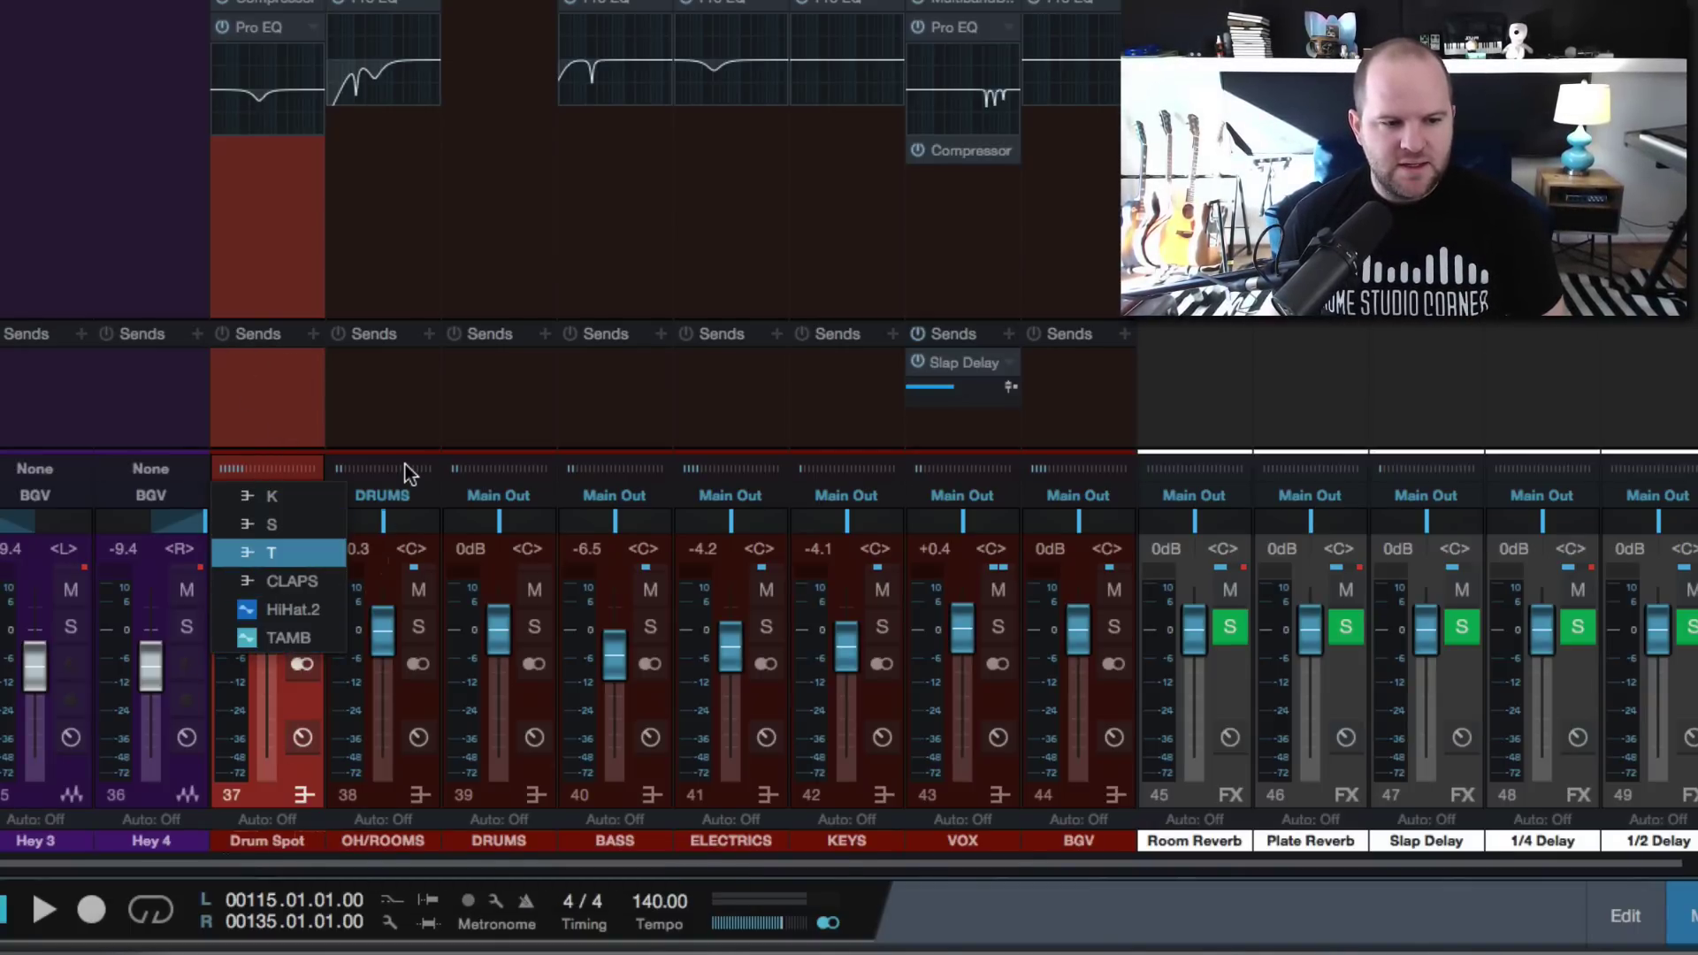
{"action": "left_click", "coordinate": [407, 467]}
{"action": "left_click", "coordinate": [382, 466]}
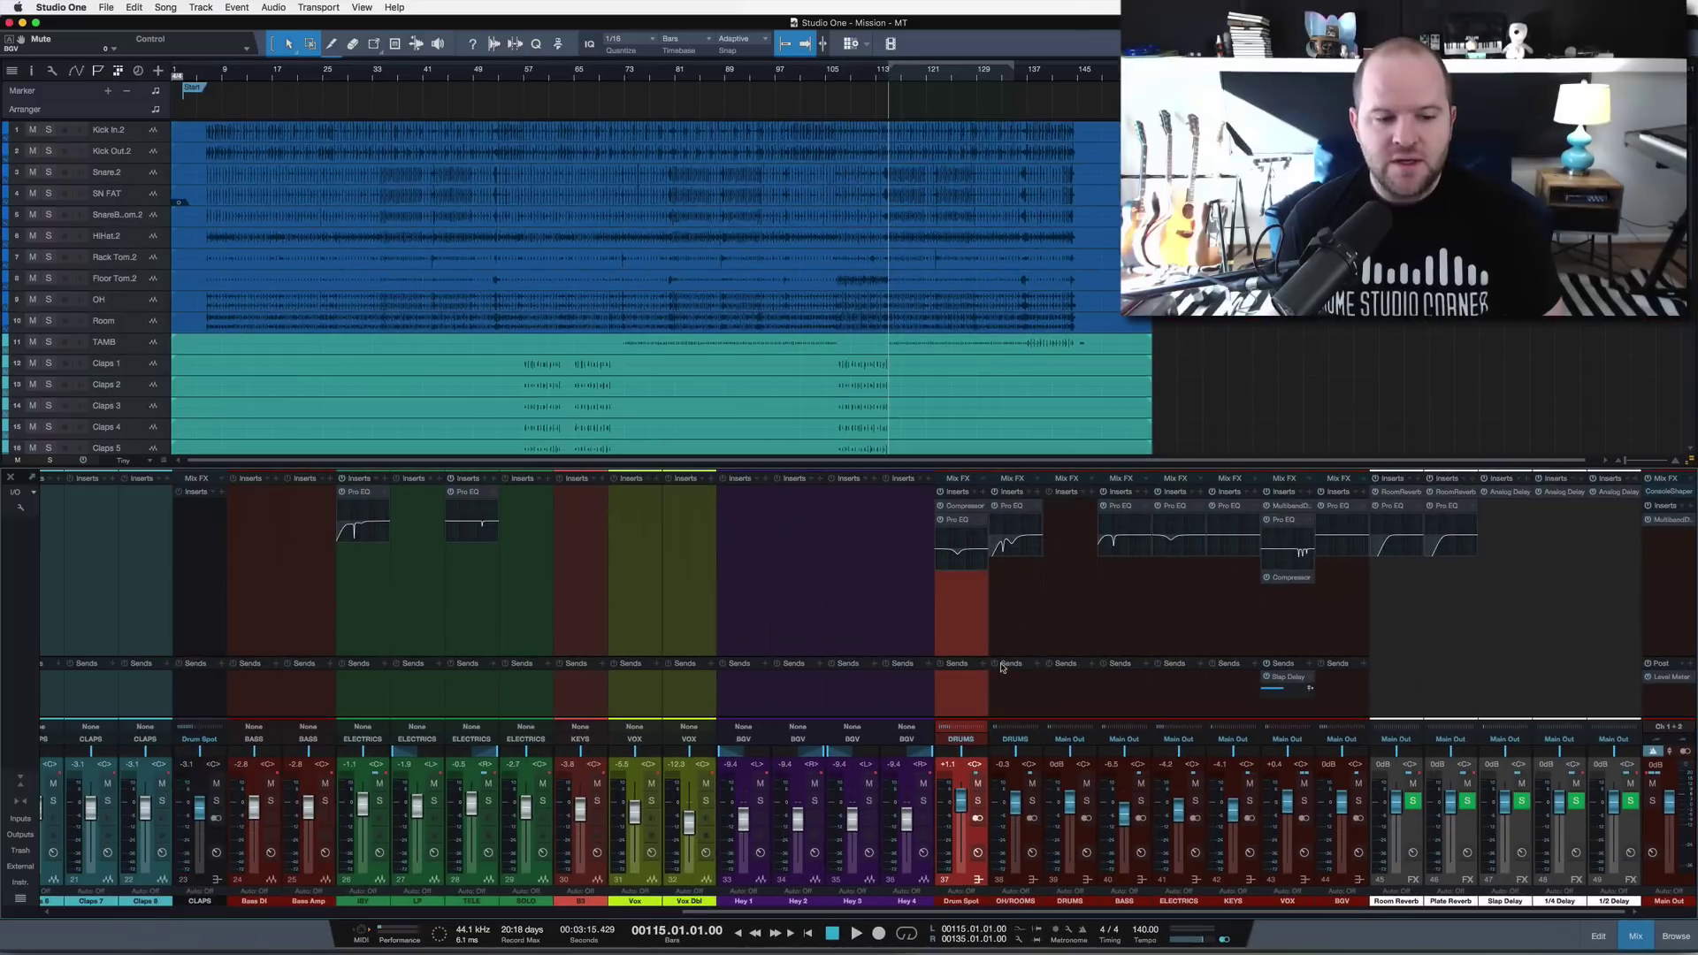
- Examine the overhead and room channel inserts and how the Drum Spot and OH/ROOMS buses feed the DRUMS bus
{"action": "scroll", "coordinate": [430, 679], "scroll_direction": "left", "scroll_amount": 6}
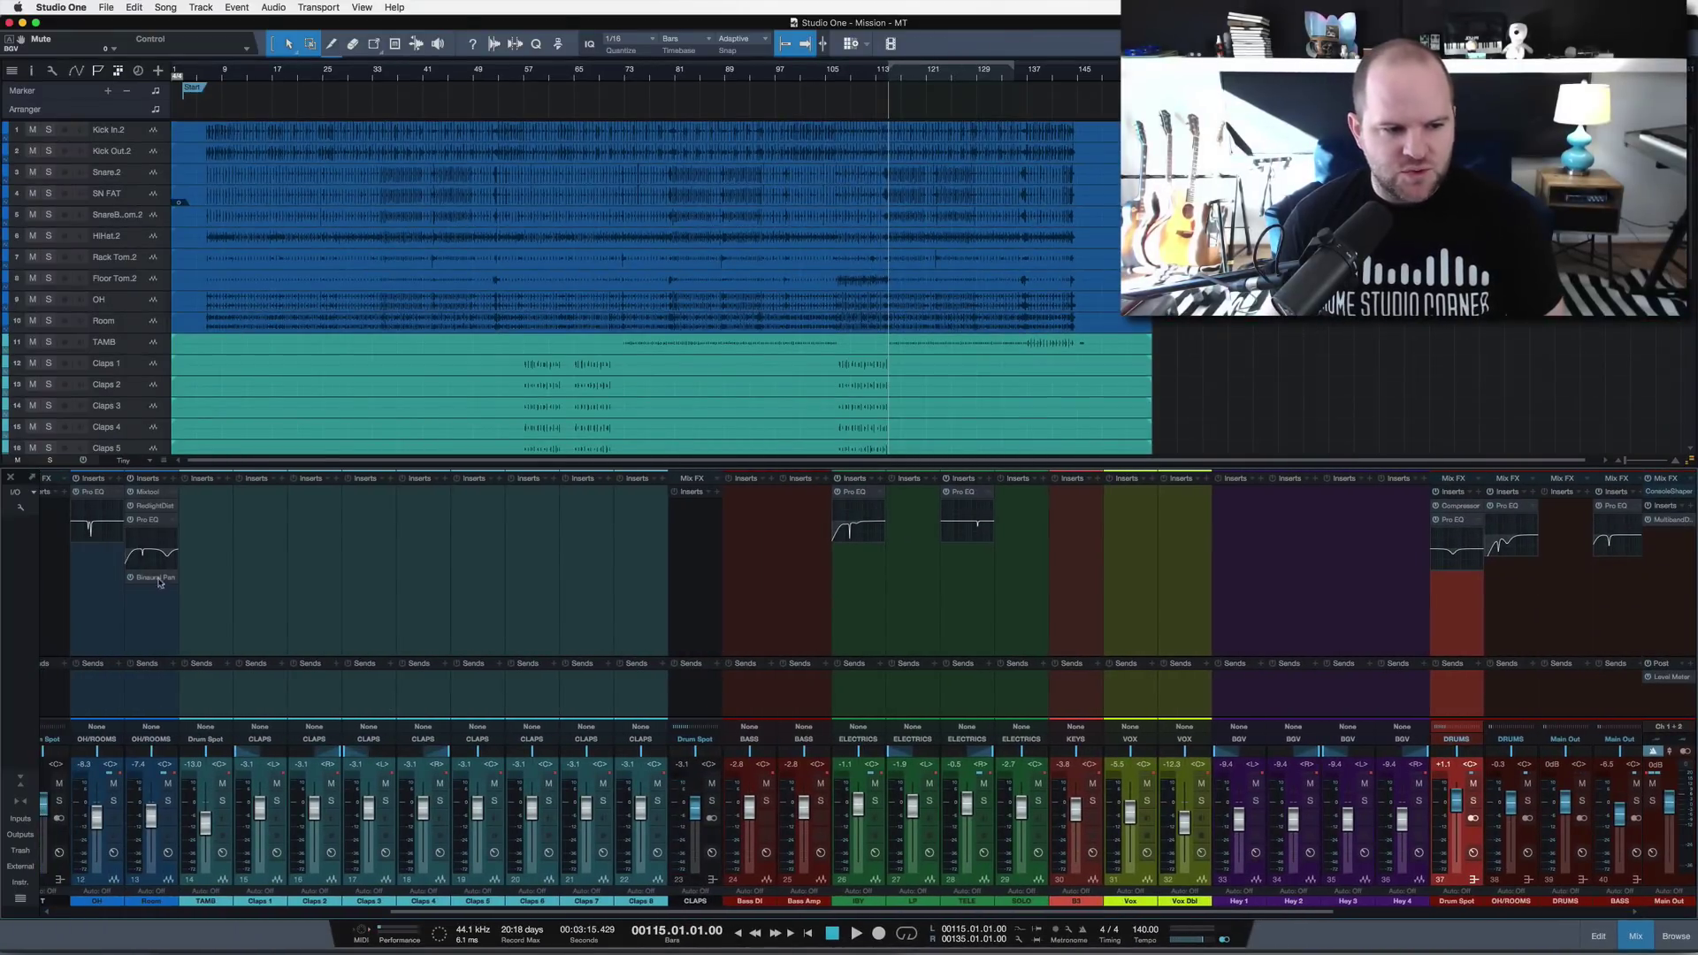
{"action": "scroll", "coordinate": [487, 656], "scroll_direction": "right", "scroll_amount": 6}
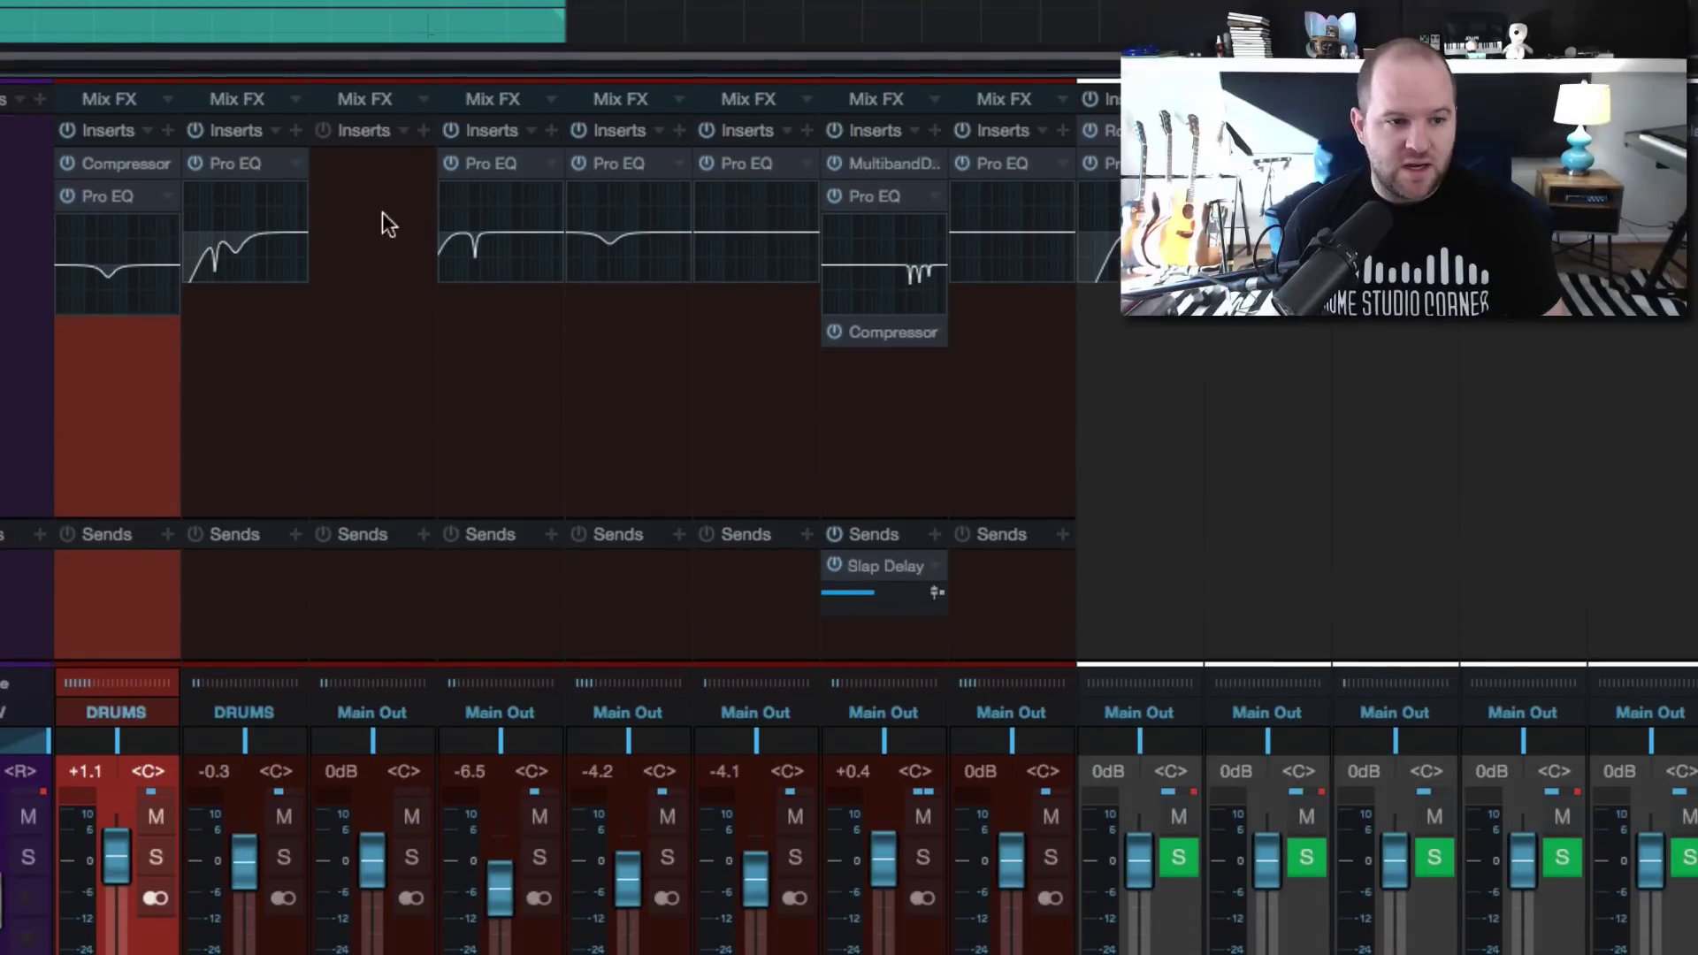
{"action": "left_click", "coordinate": [363, 240]}
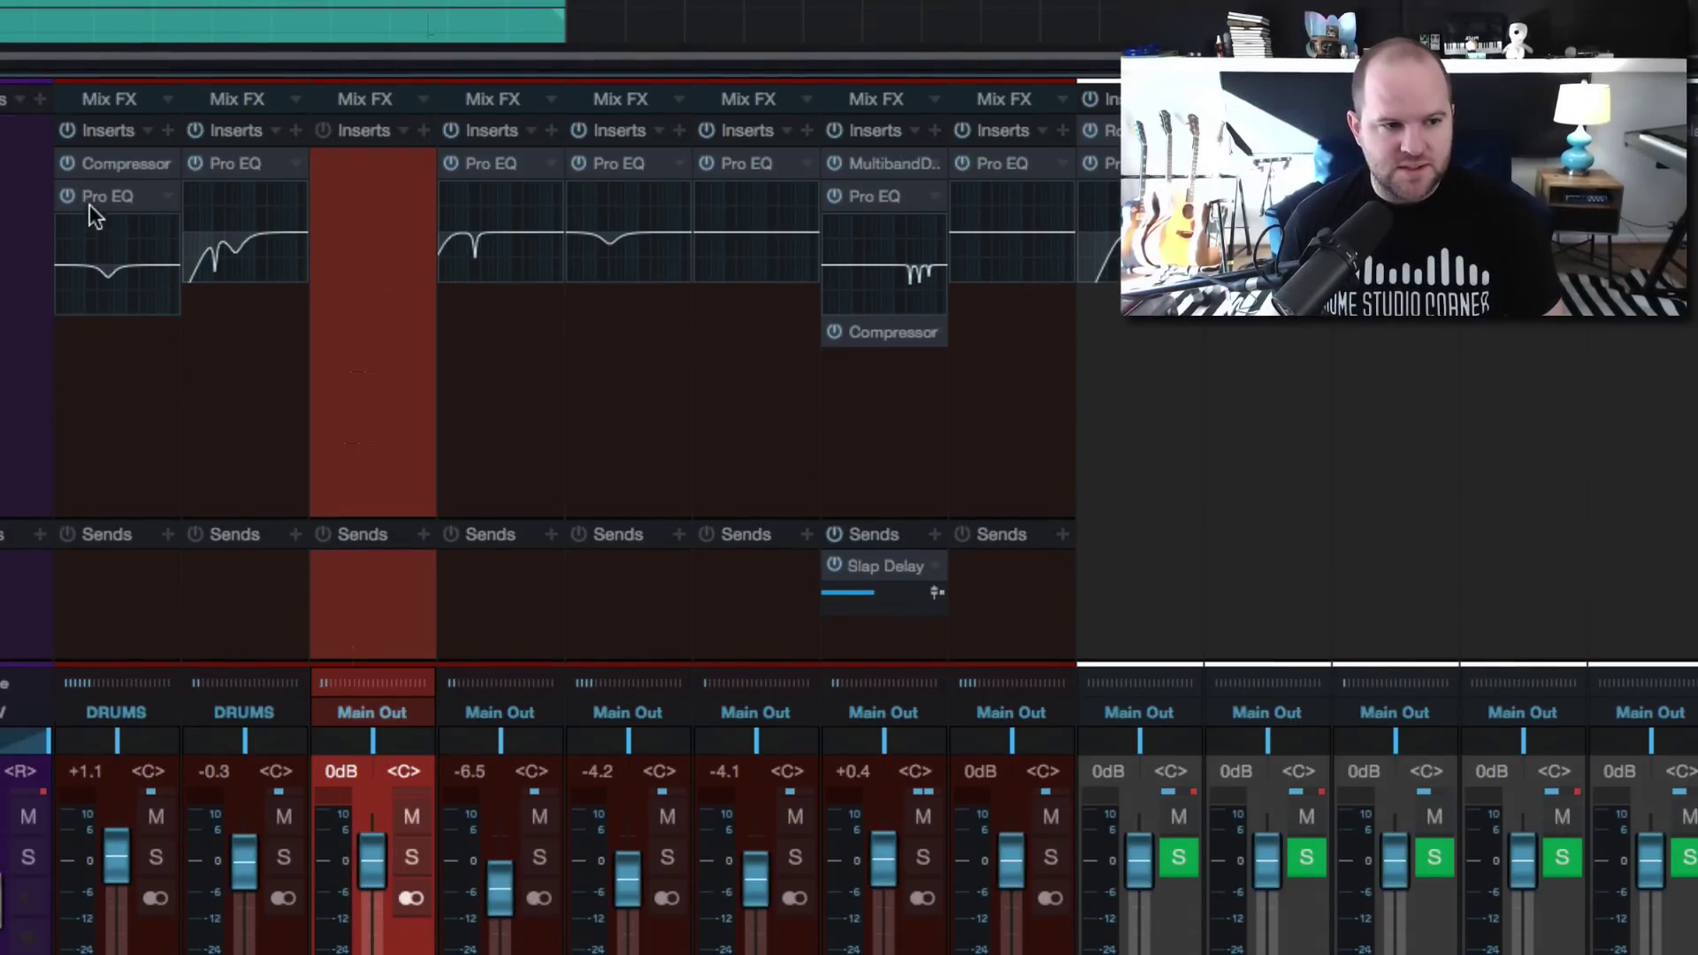
{"action": "left_click", "coordinate": [141, 422]}
{"action": "left_click", "coordinate": [190, 421], "text": "shift"}
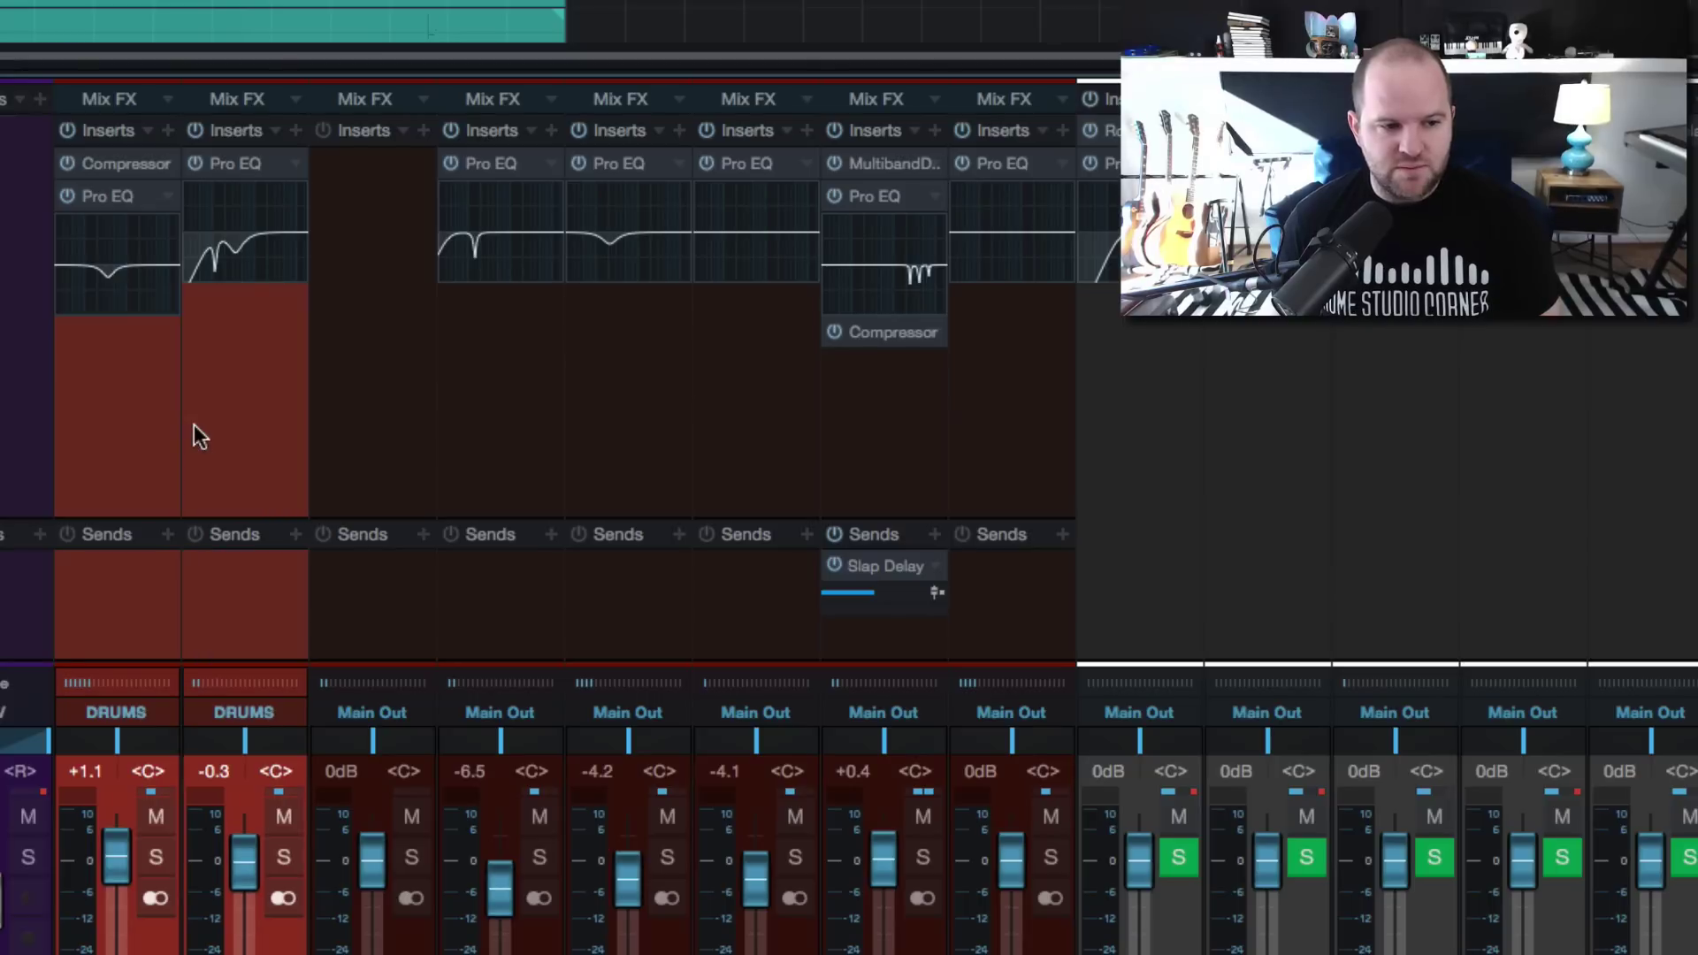
{"action": "left_click", "coordinate": [265, 446]}
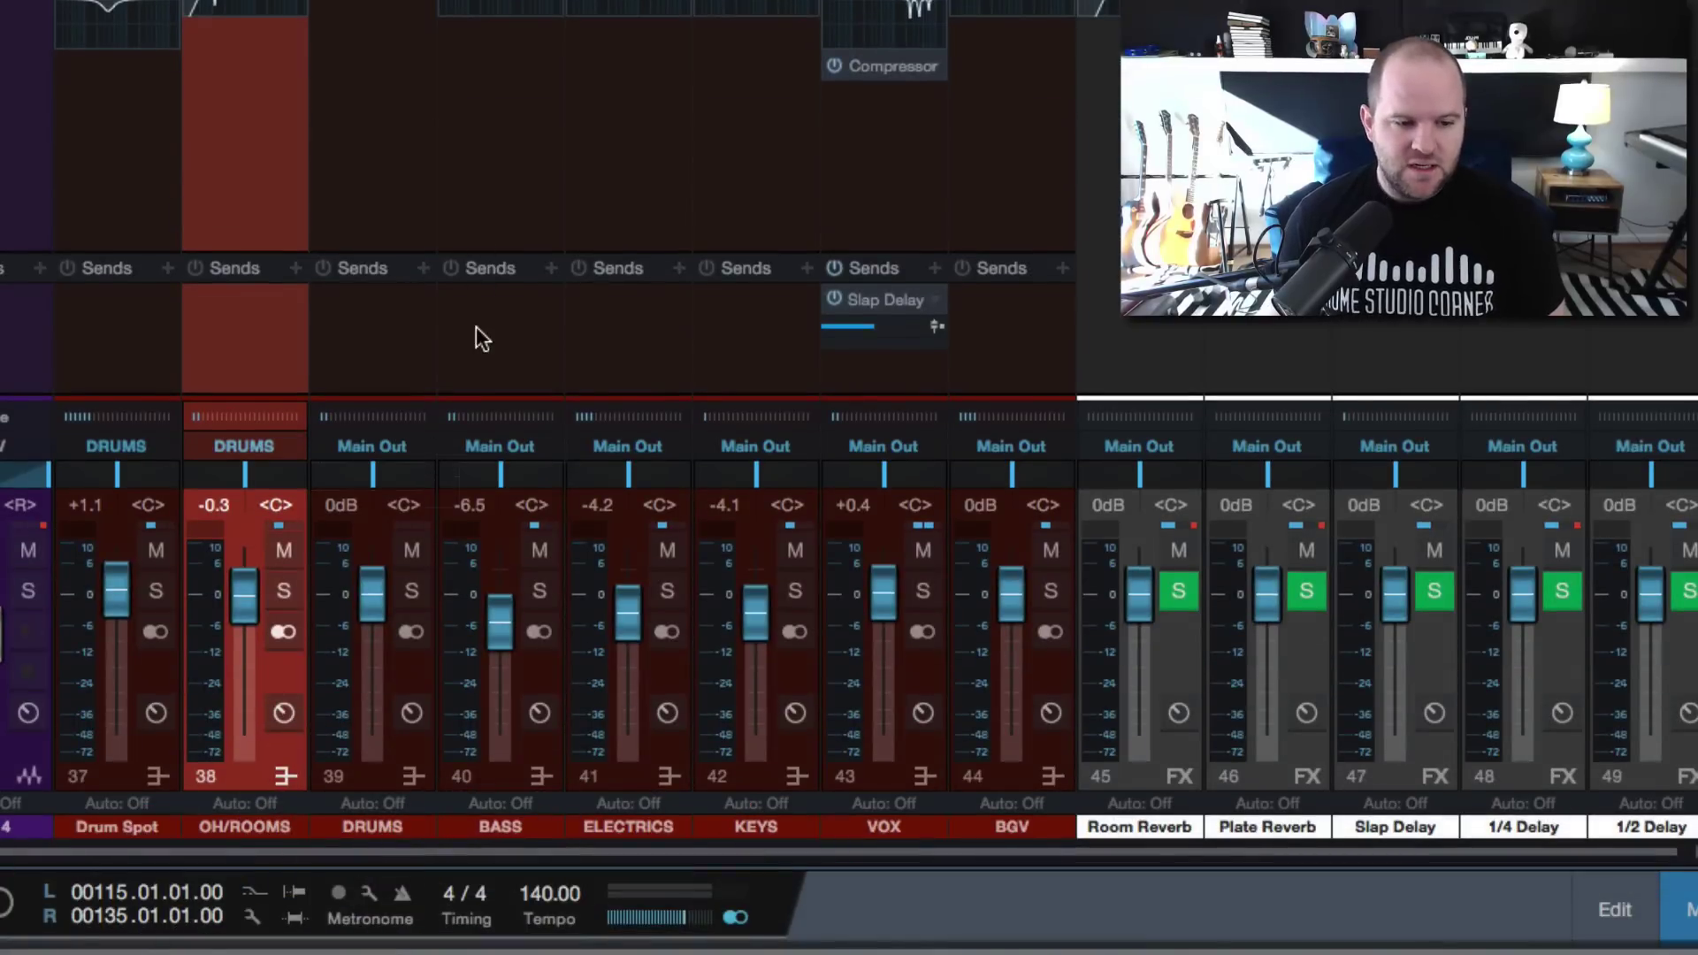
- Solo the BASS bus and select its Bass Amp and Bass DI source channels
{"action": "left_click", "coordinate": [475, 327]}
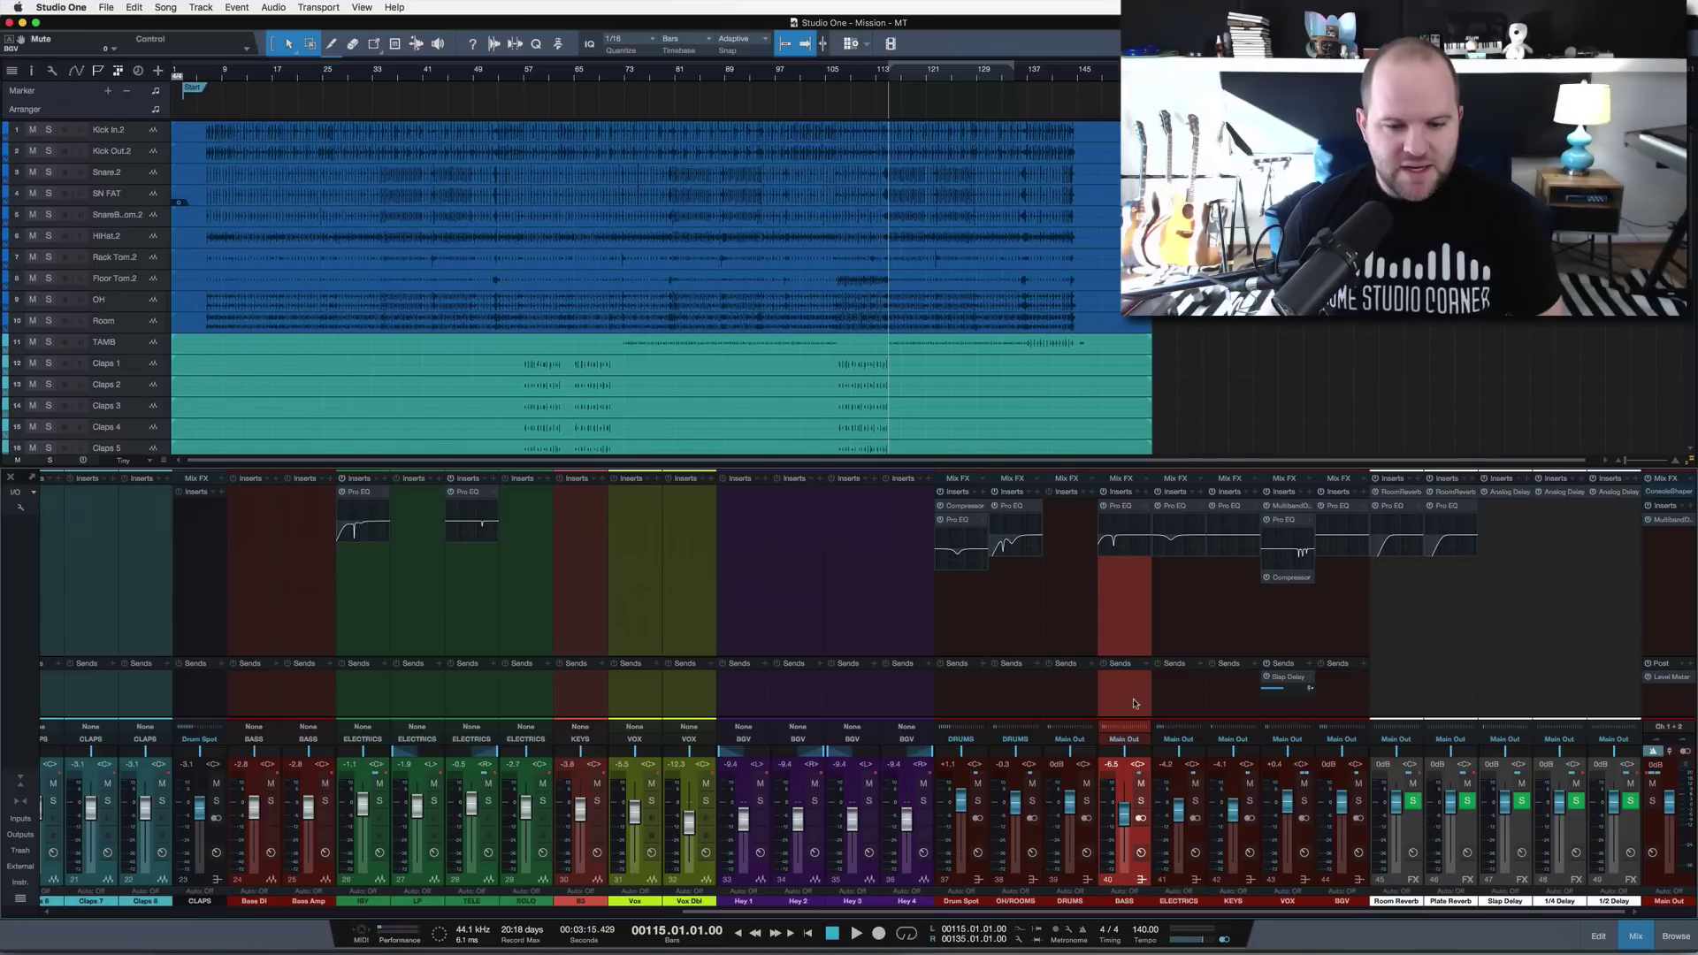
{"action": "left_click", "coordinate": [1141, 802]}
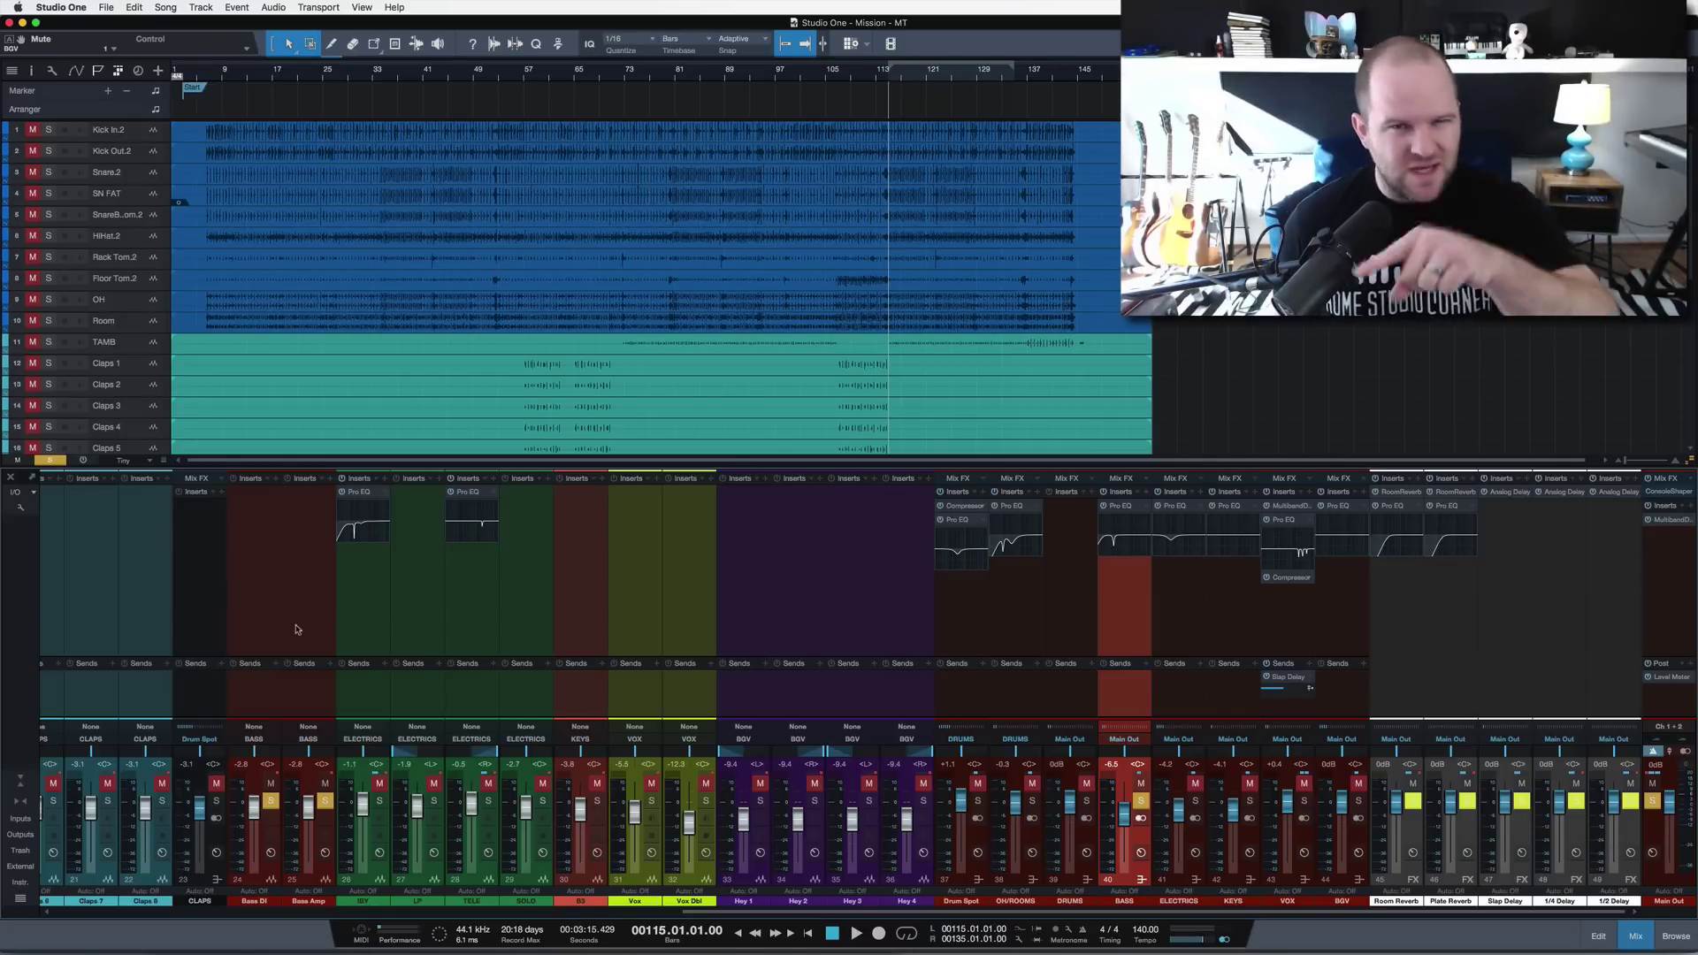
{"action": "left_click", "coordinate": [325, 708]}
{"action": "left_click", "coordinate": [261, 704]}
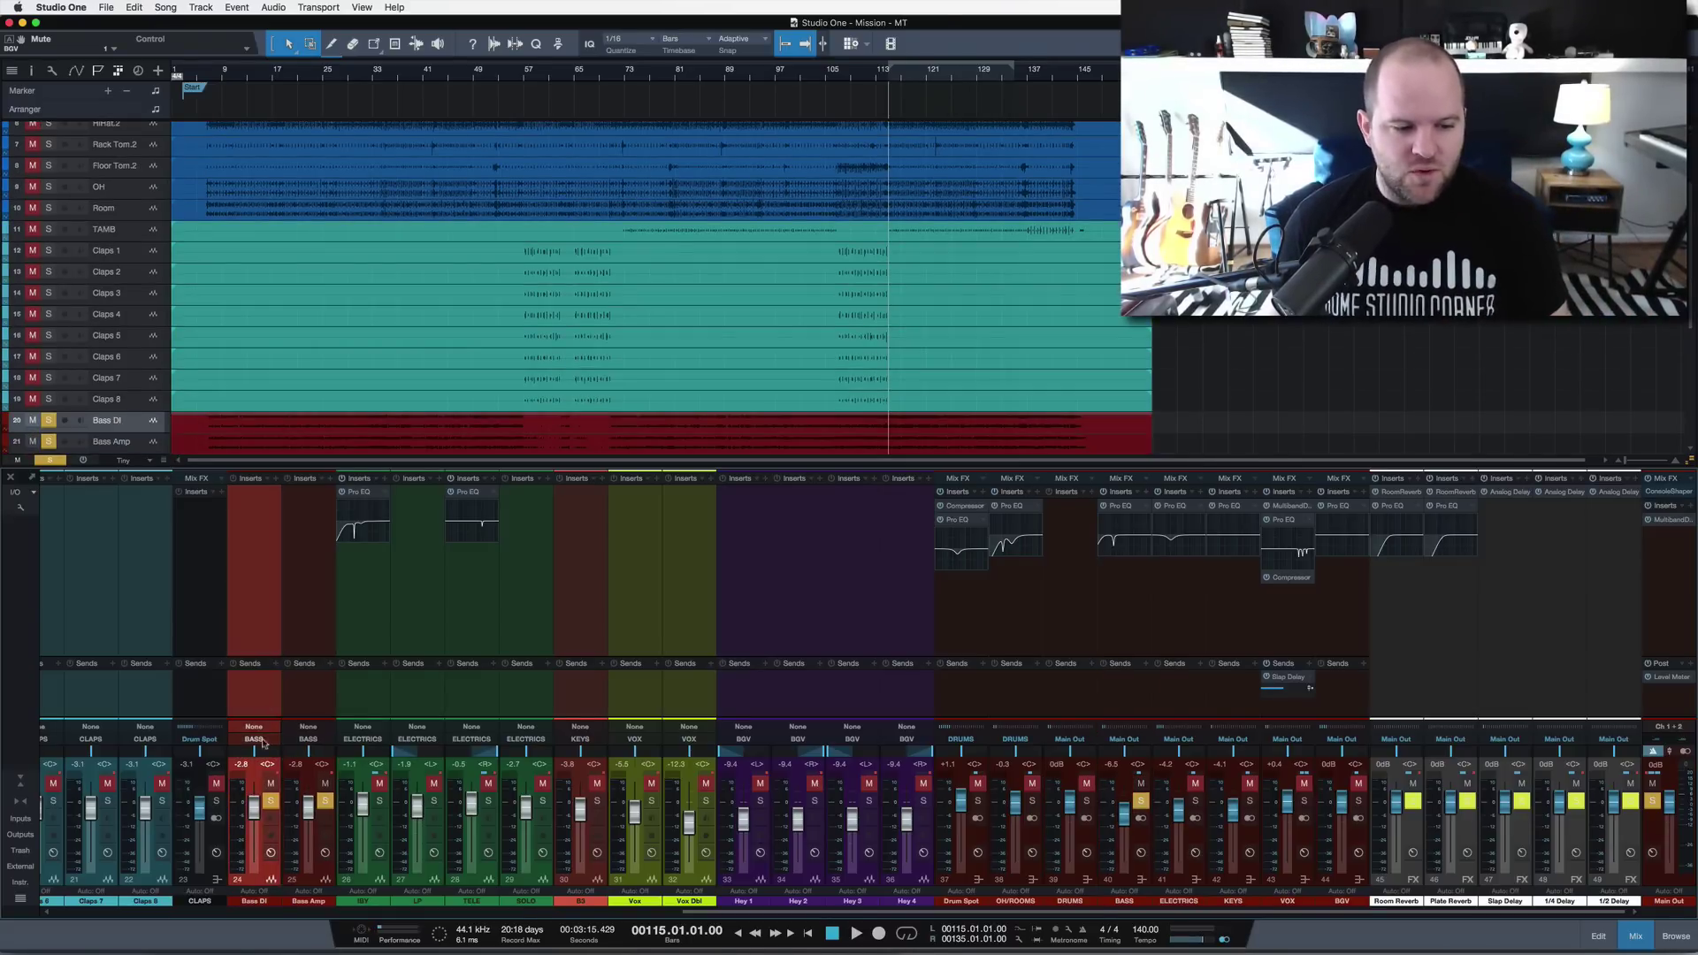
- Clear the solos on the Bass DI and Bass Amp channels and solo only Bass DI
{"action": "left_click", "coordinate": [268, 802]}
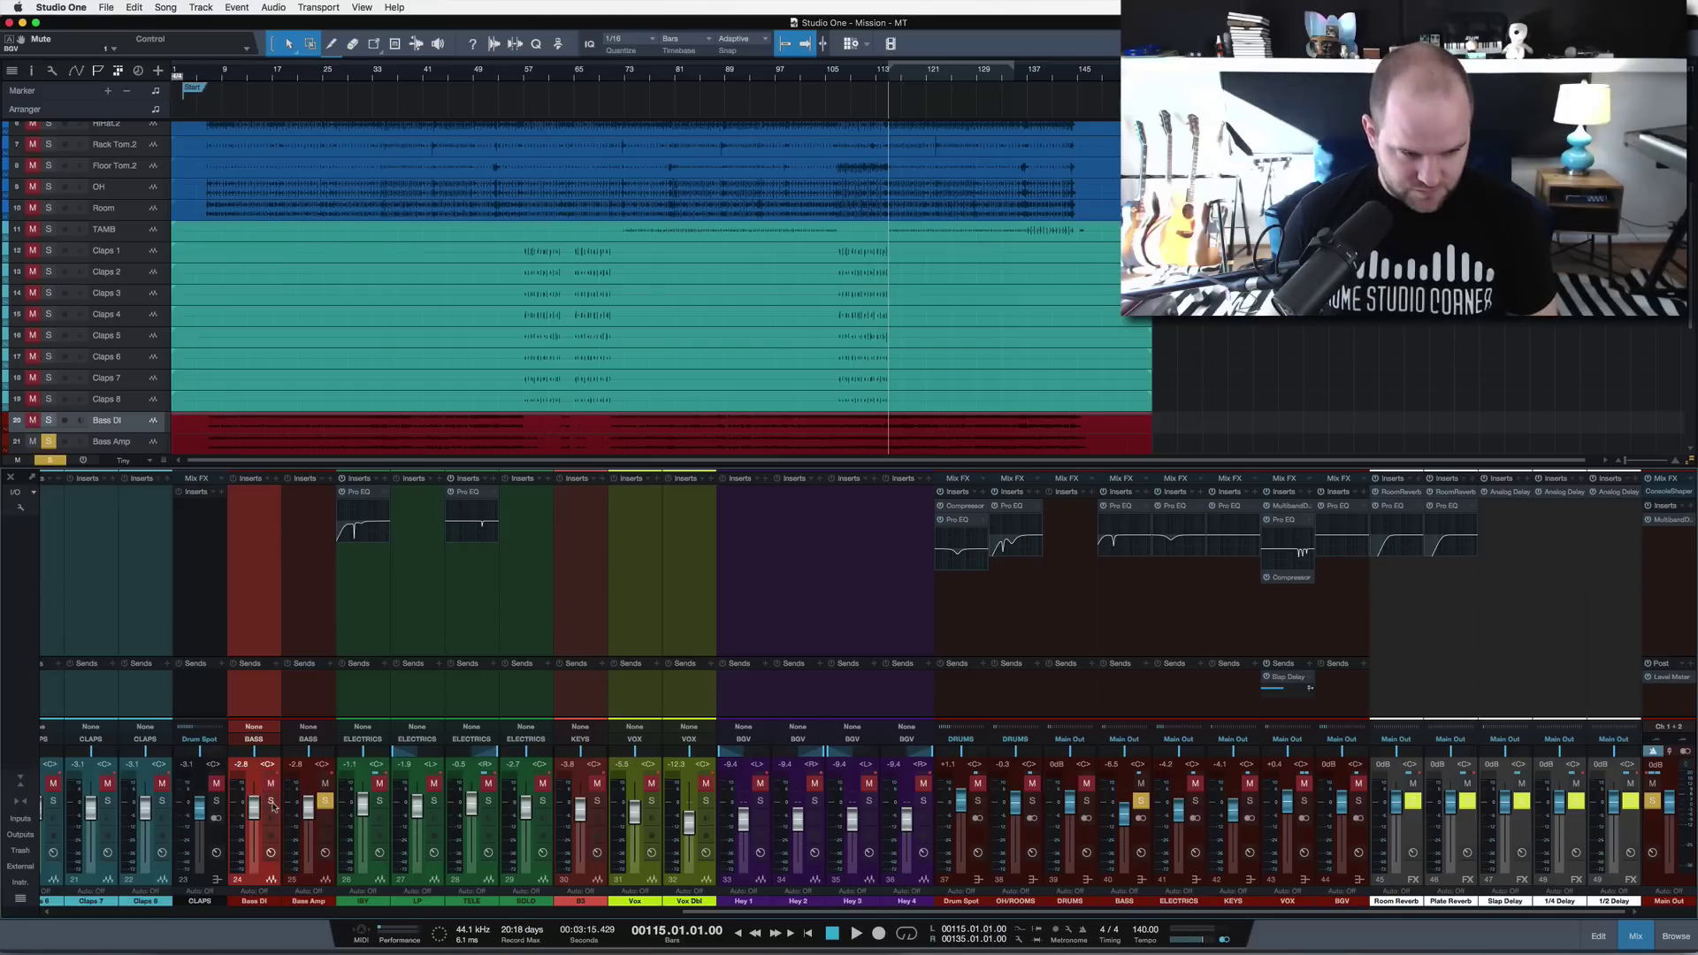
{"action": "left_click", "coordinate": [271, 801]}
{"action": "left_click", "coordinate": [272, 801]}
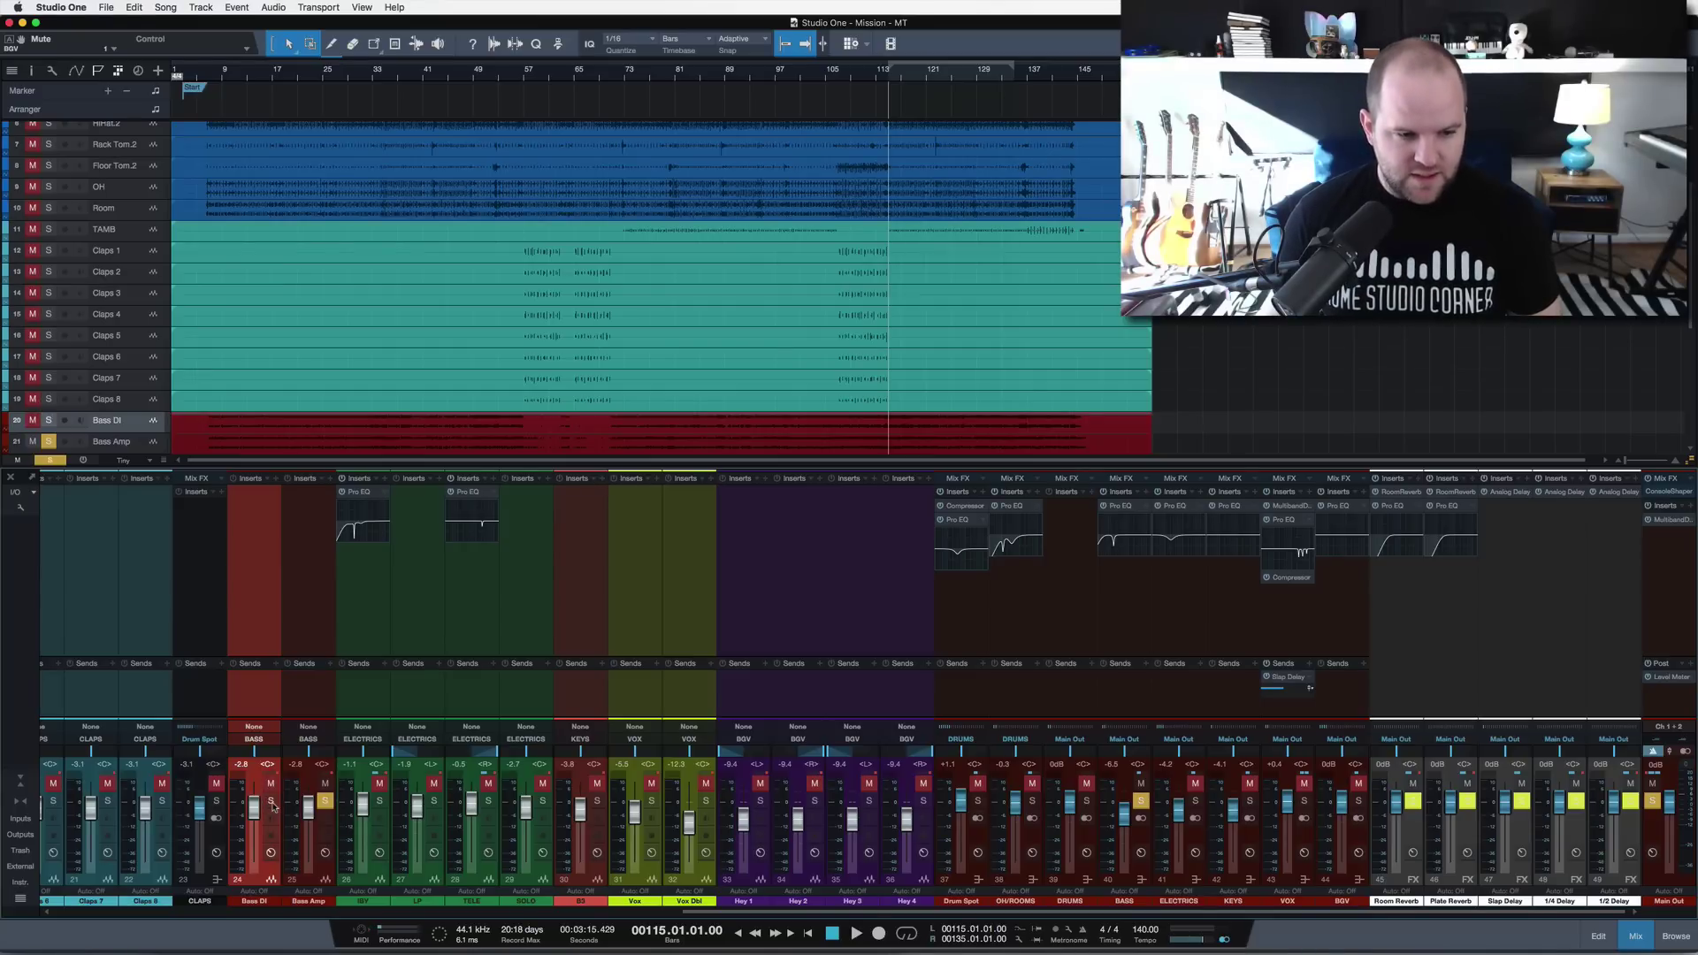
{"action": "left_click", "coordinate": [325, 801]}
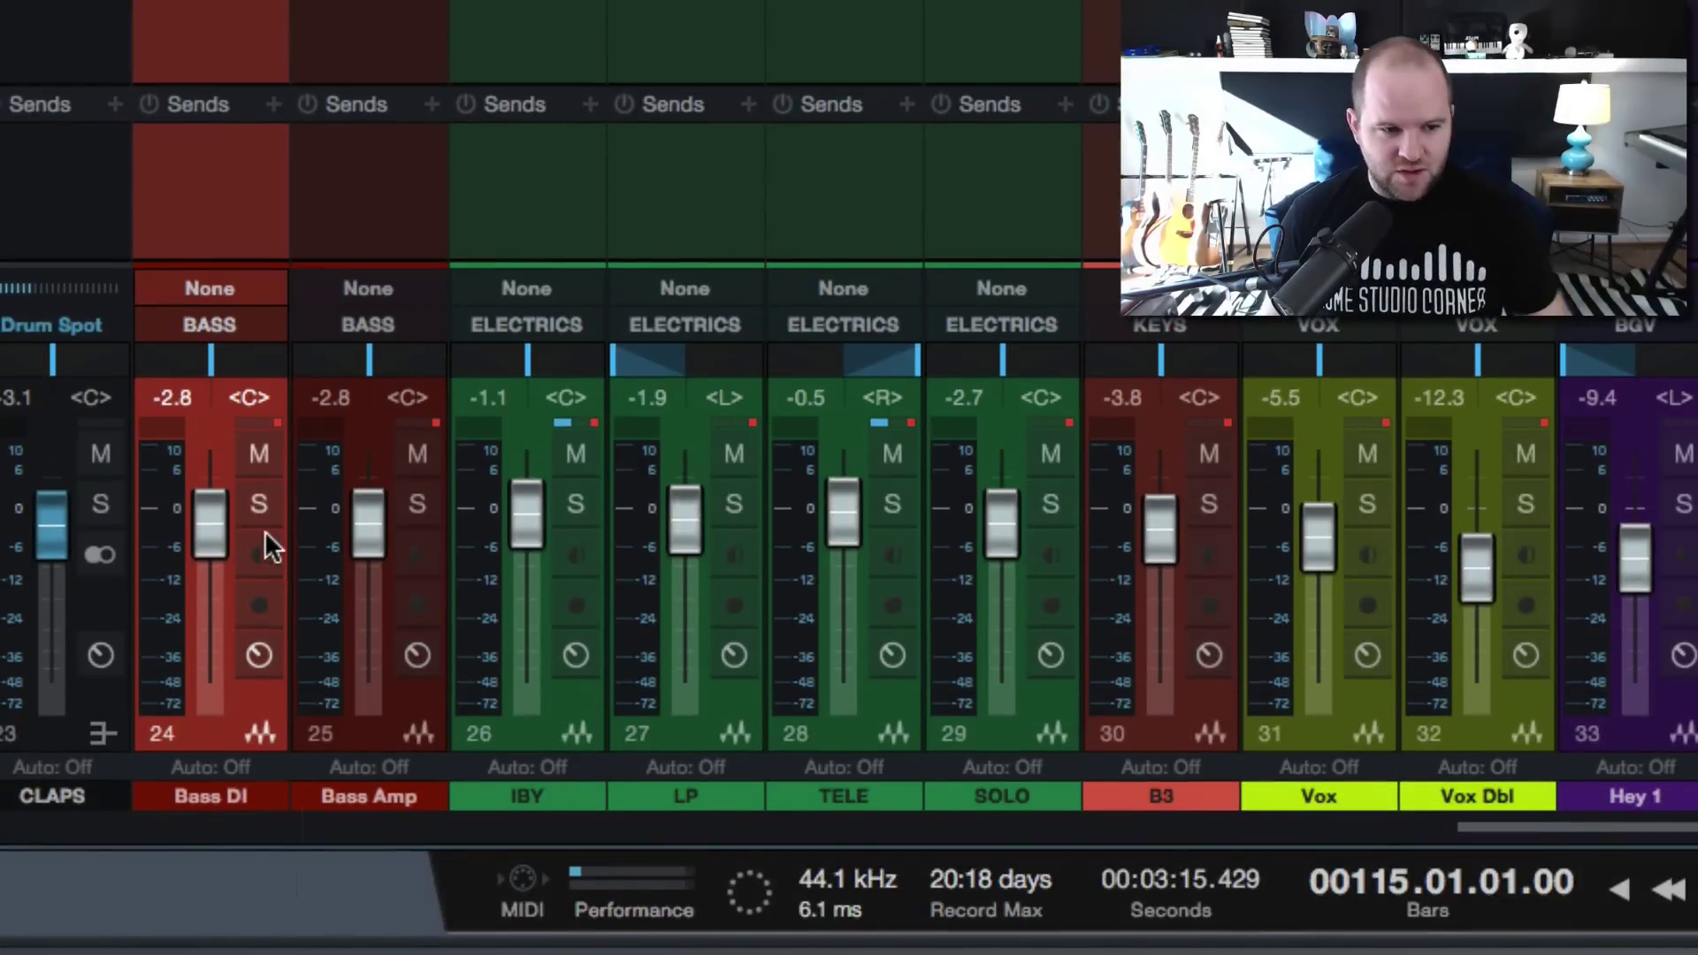
{"action": "left_click", "coordinate": [259, 504]}
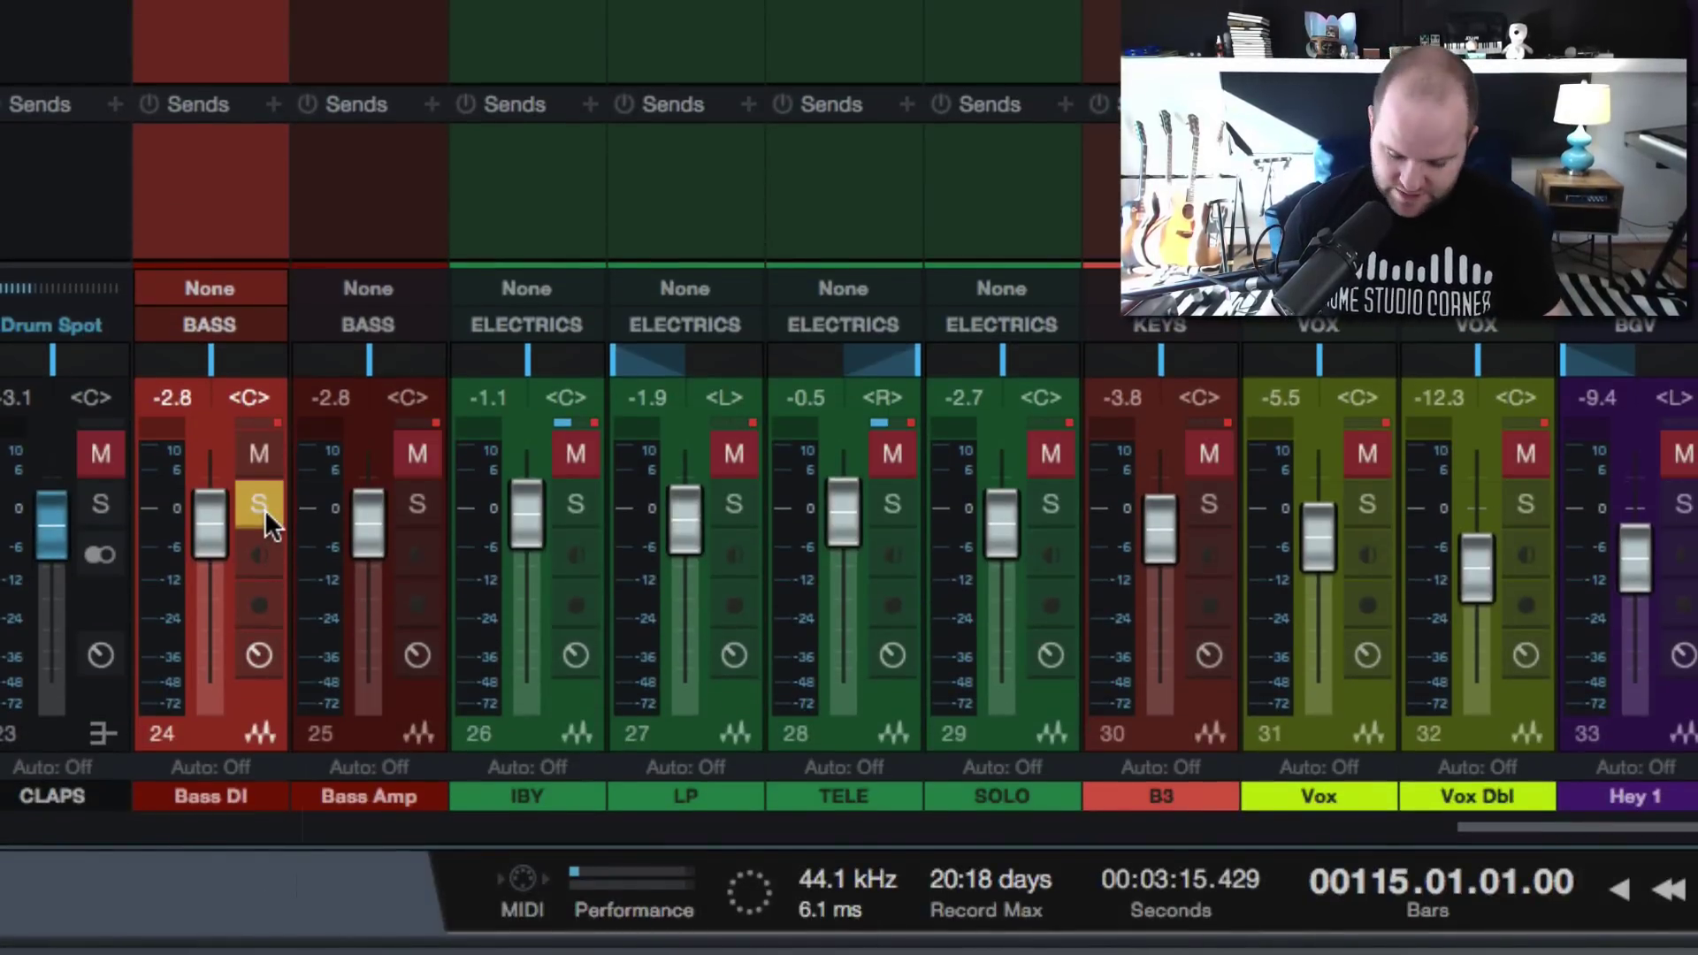
- Listen to the soloed Bass DI track, stop playback, and switch the solo to Bass Amp only
{"action": "key", "text": "space"}
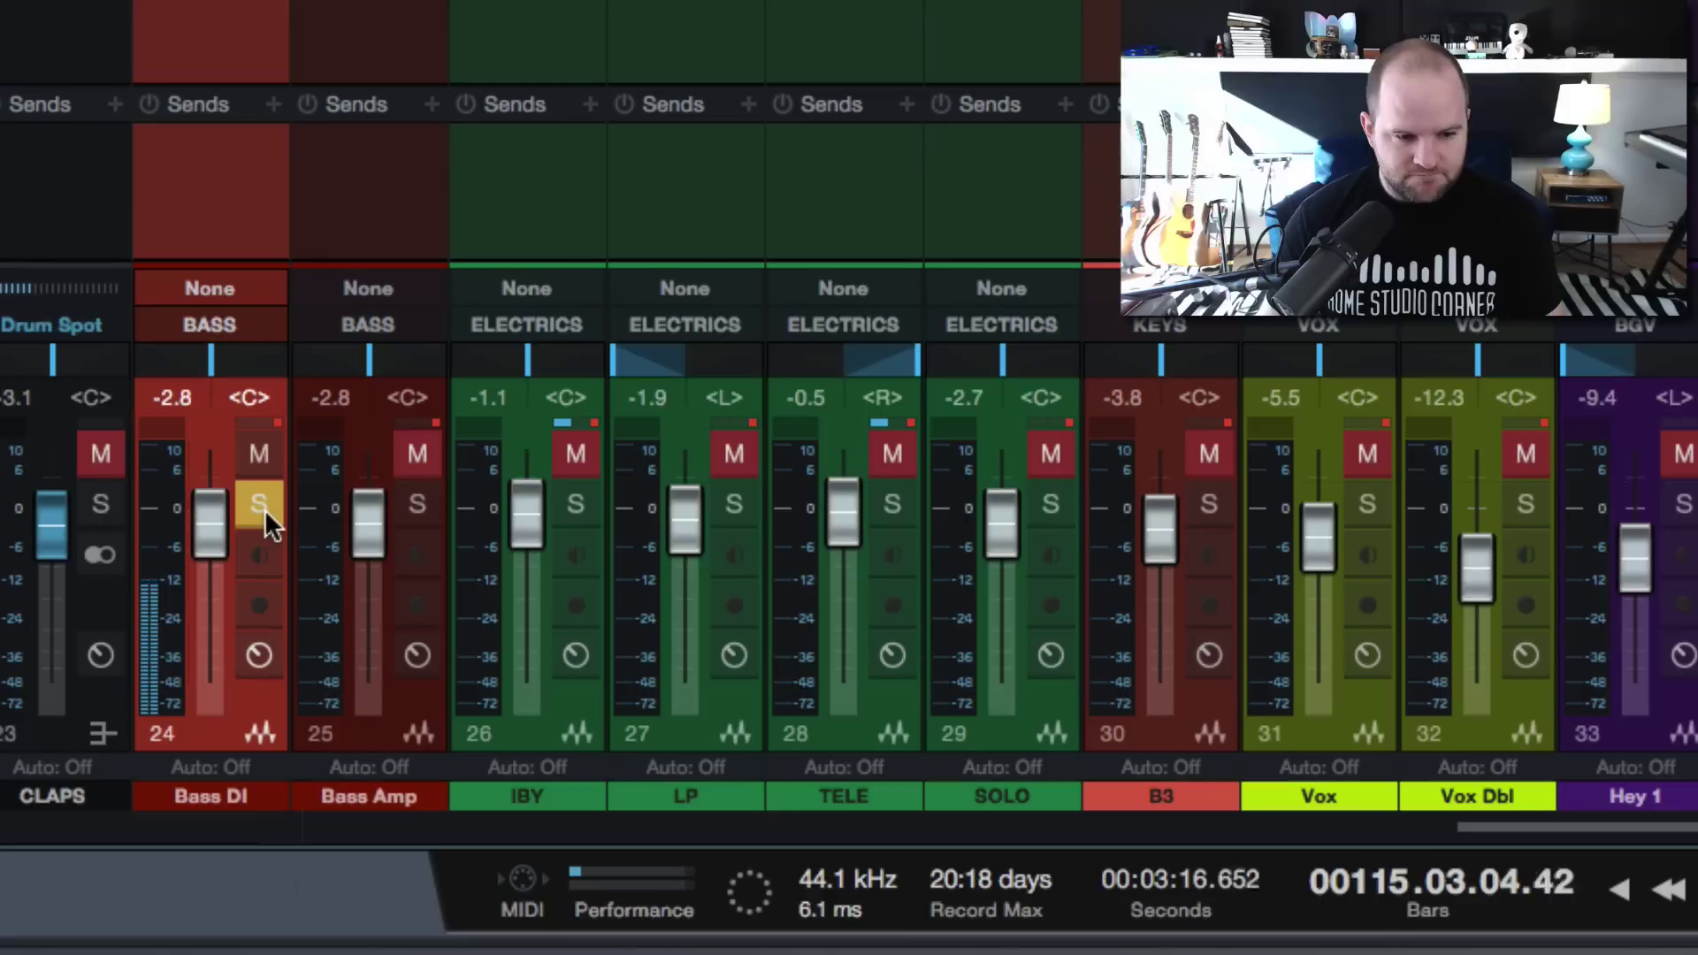
{"action": "key", "text": "space"}
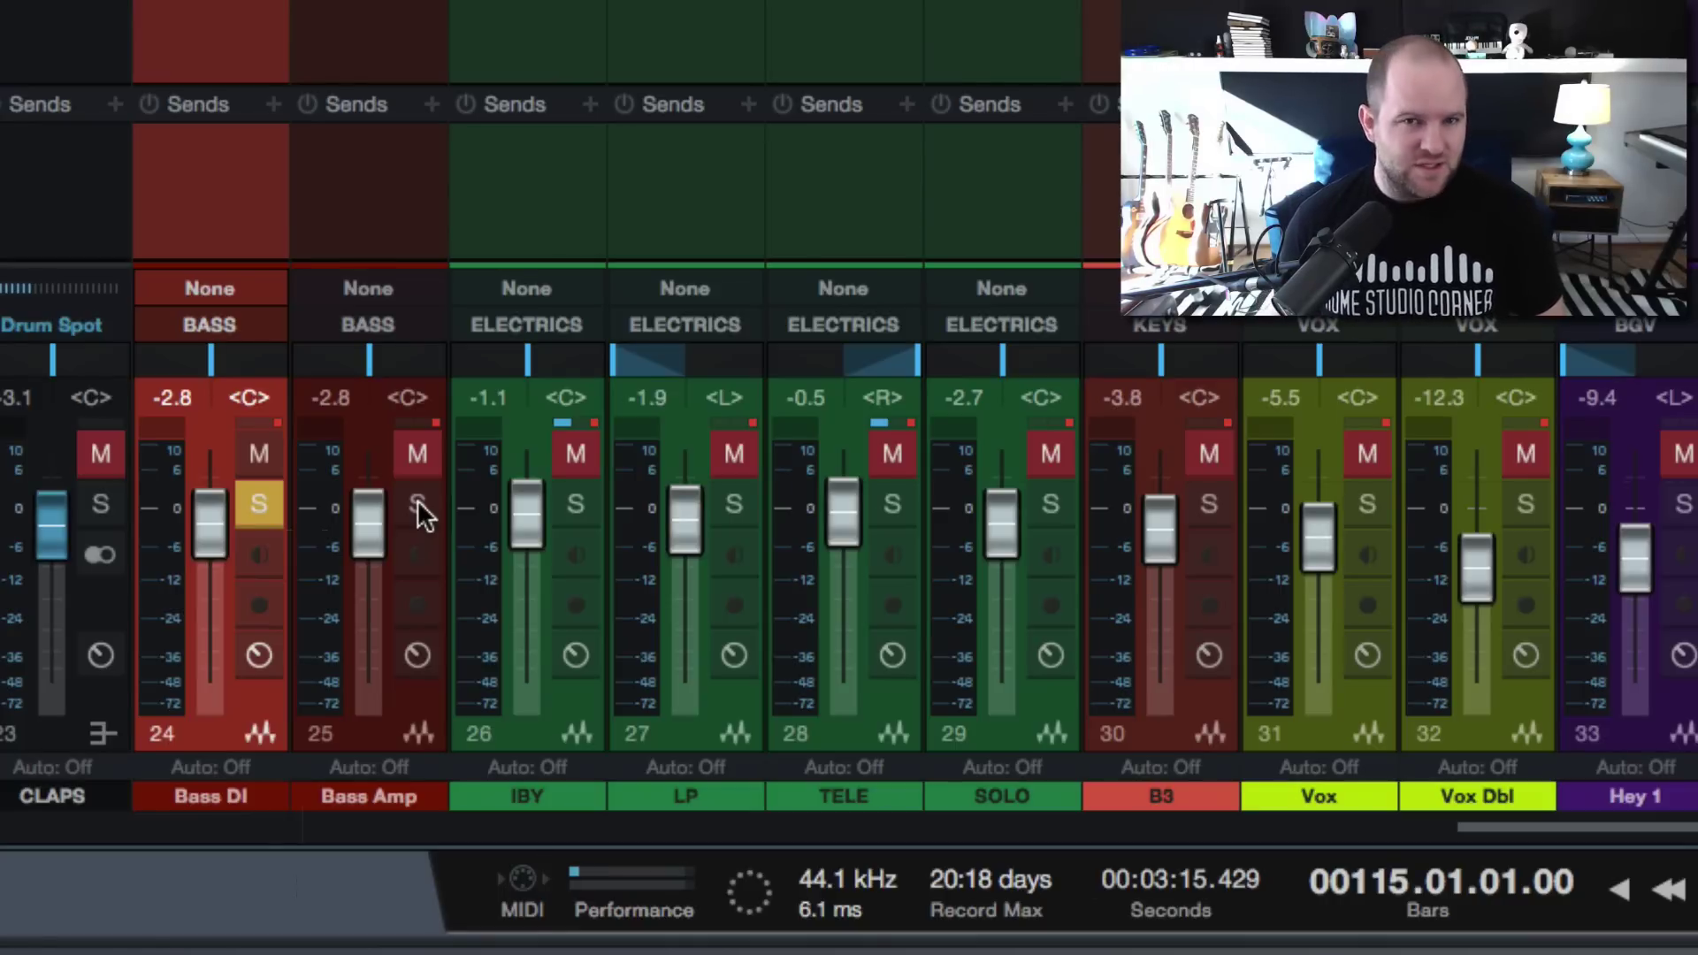
{"action": "left_click", "coordinate": [417, 501]}
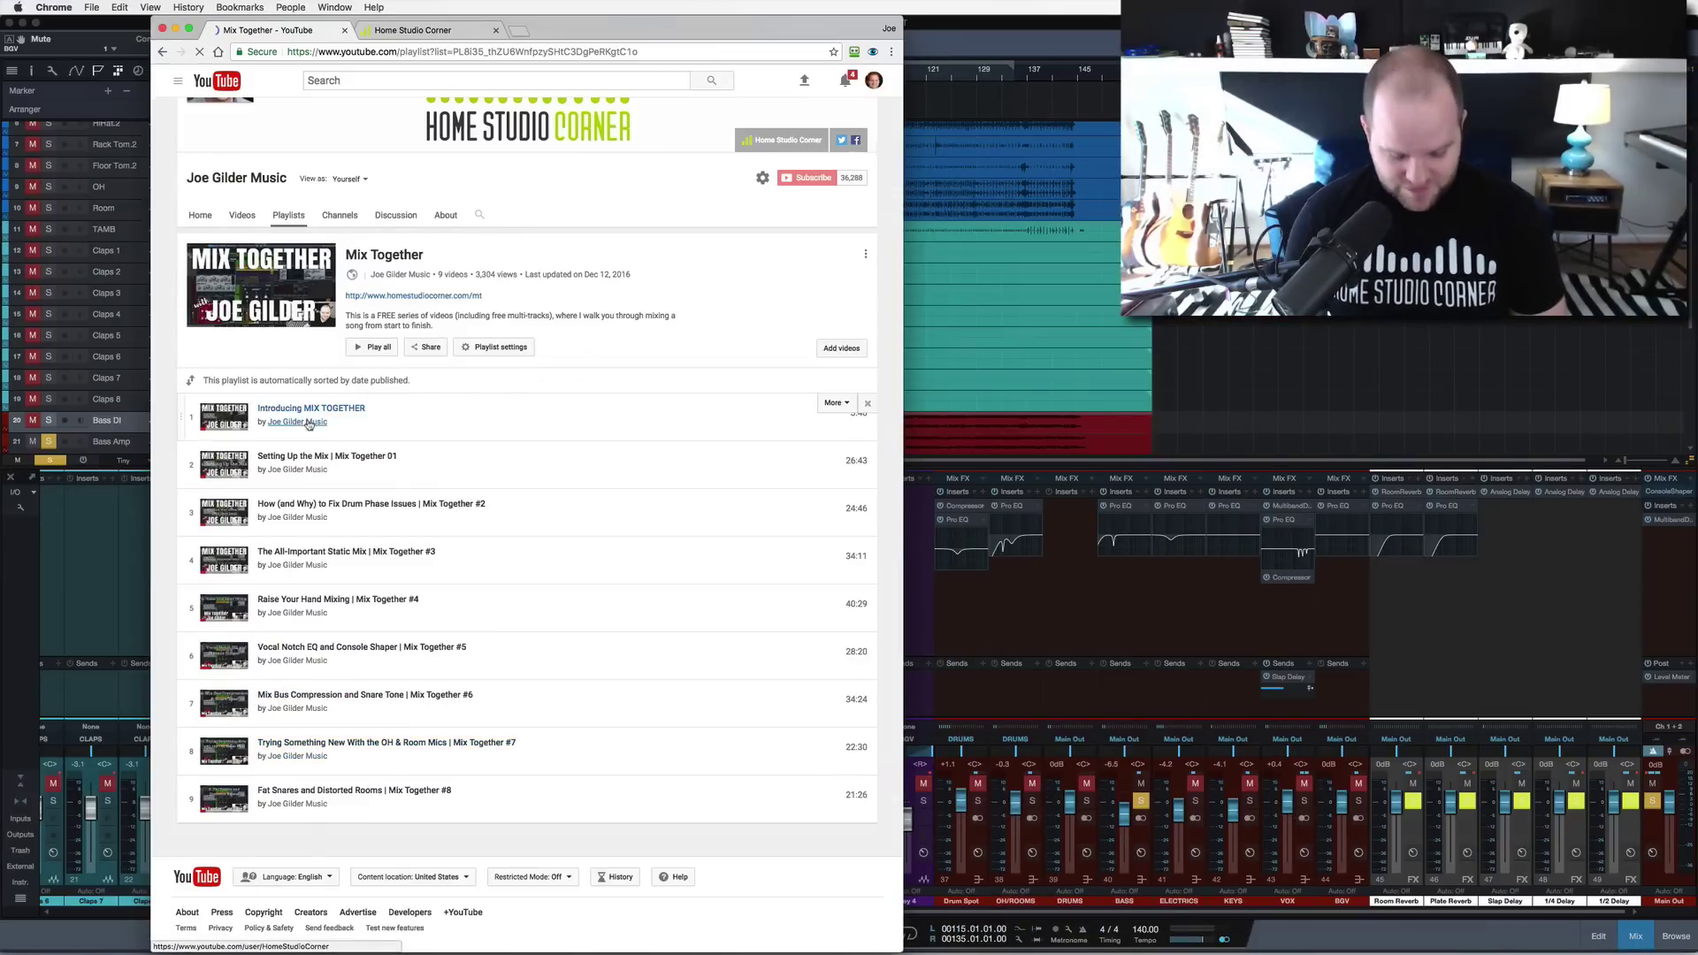
- Open sweetwater.com in a new Chrome tab and search the store for "ampeg micro"
{"action": "key", "text": "ctrl+t"}
{"action": "type", "text": "sweetwater.com"}
{"action": "key", "text": "Return"}
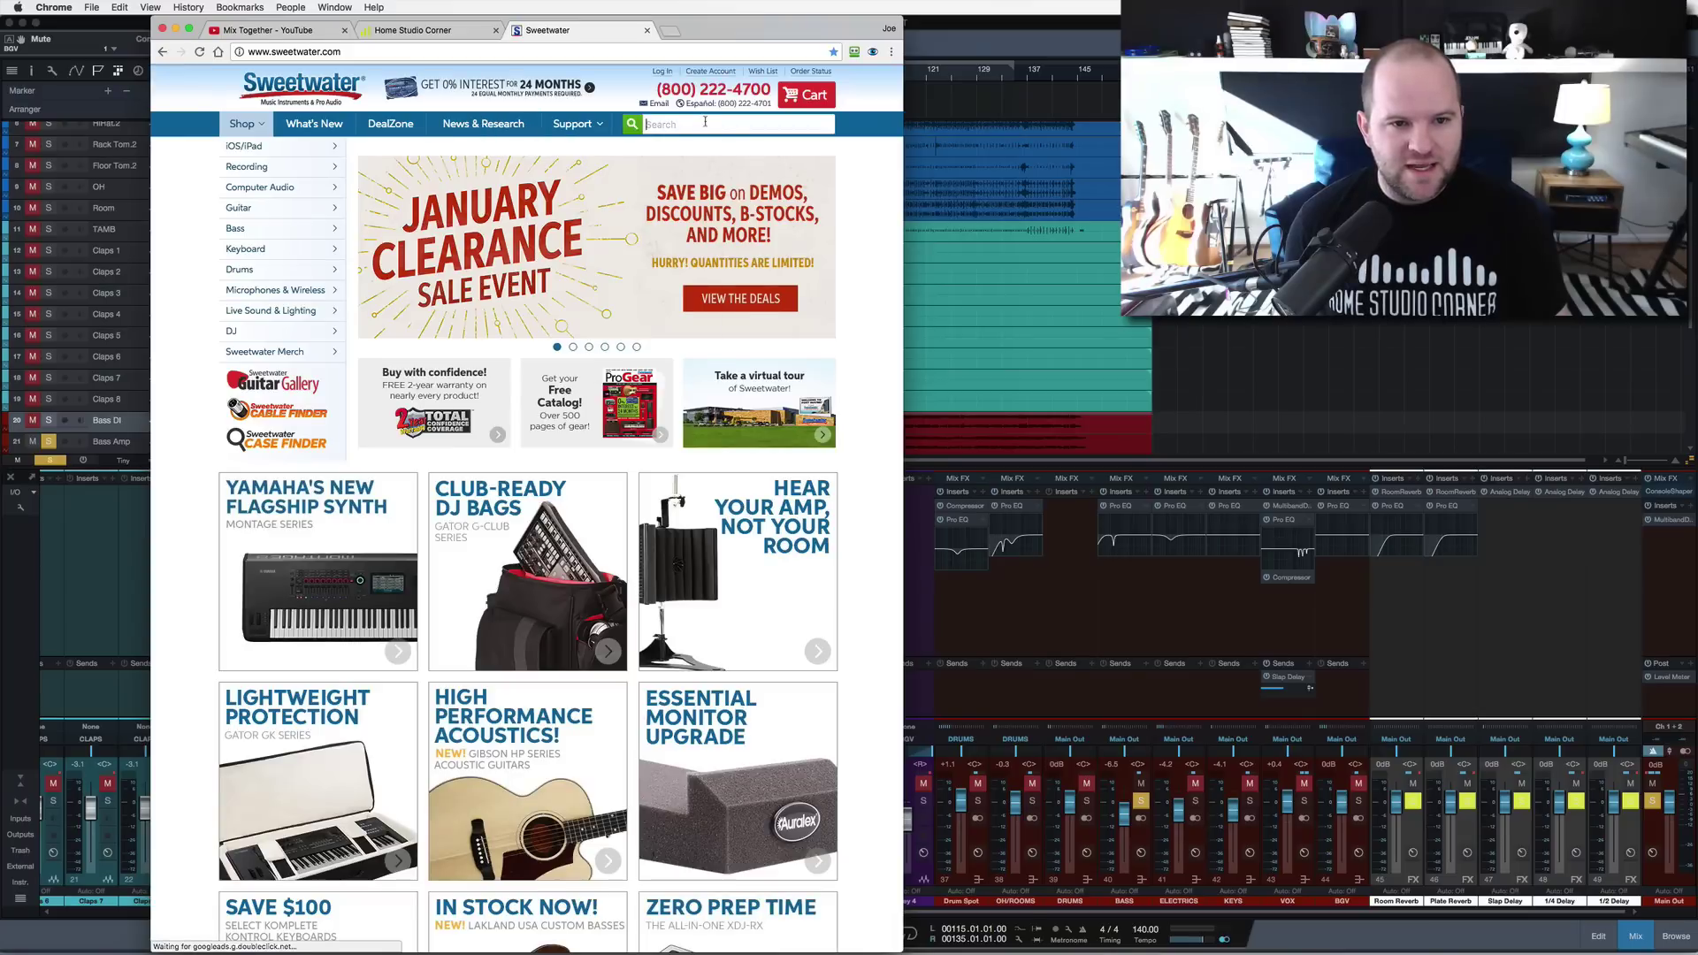
{"action": "left_click", "coordinate": [708, 124]}
{"action": "type", "text": "ampeg"}
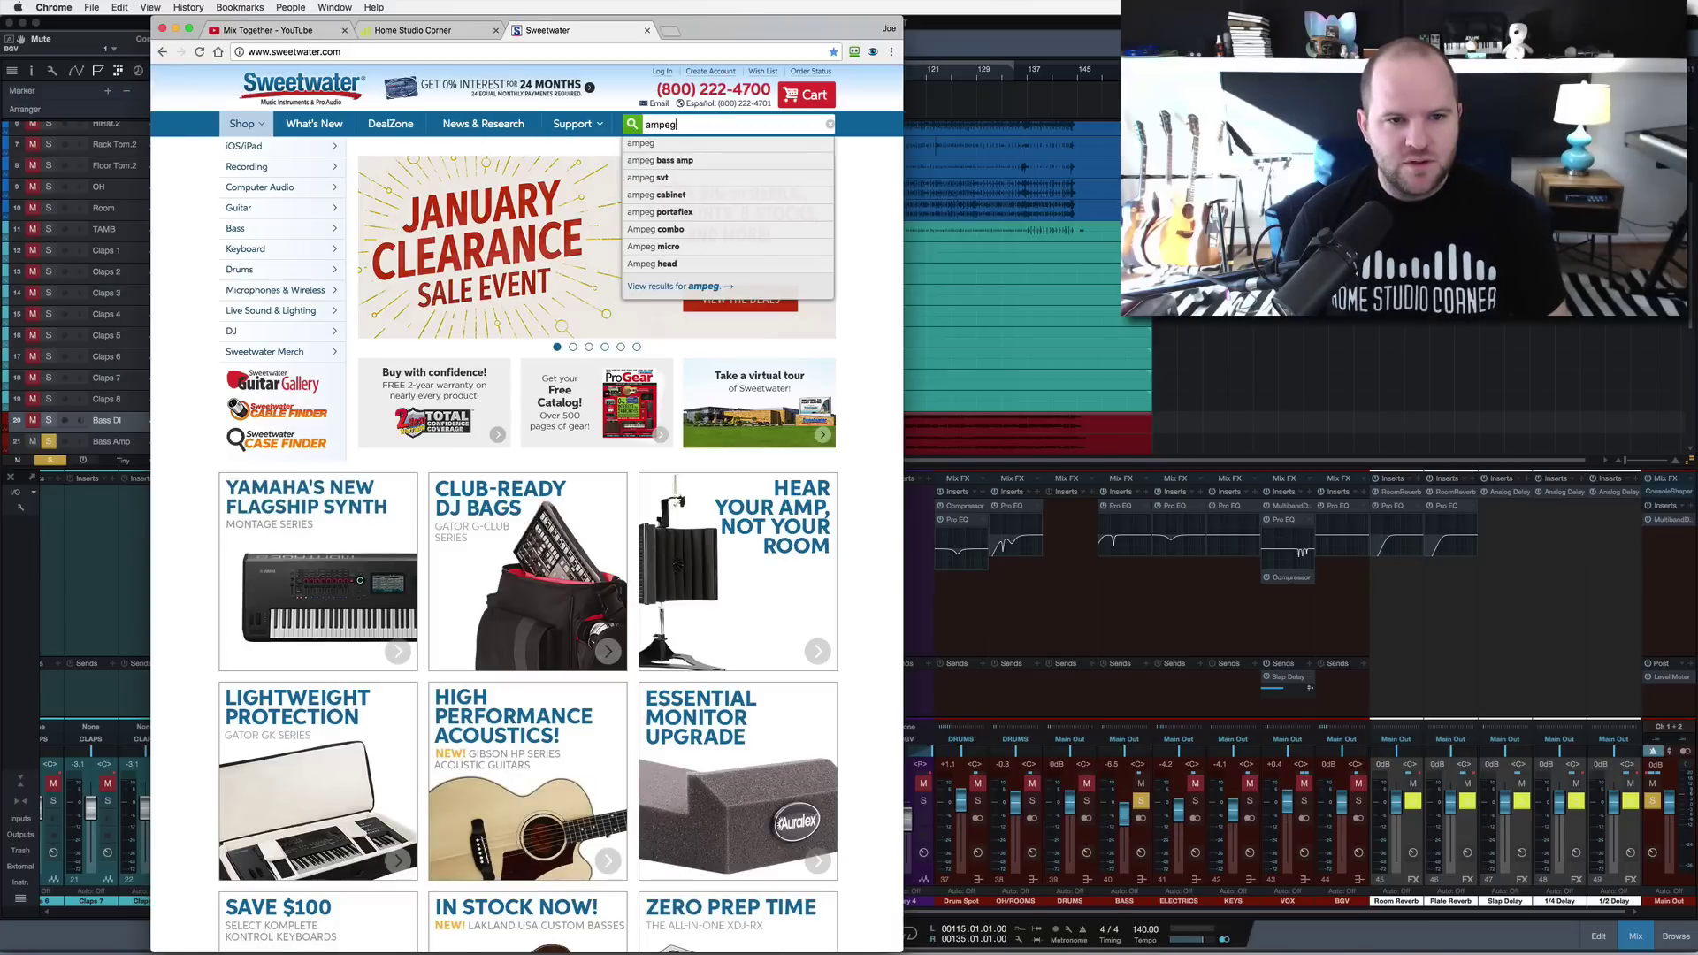
{"action": "type", "text": " micro"}
{"action": "key", "text": "Return"}
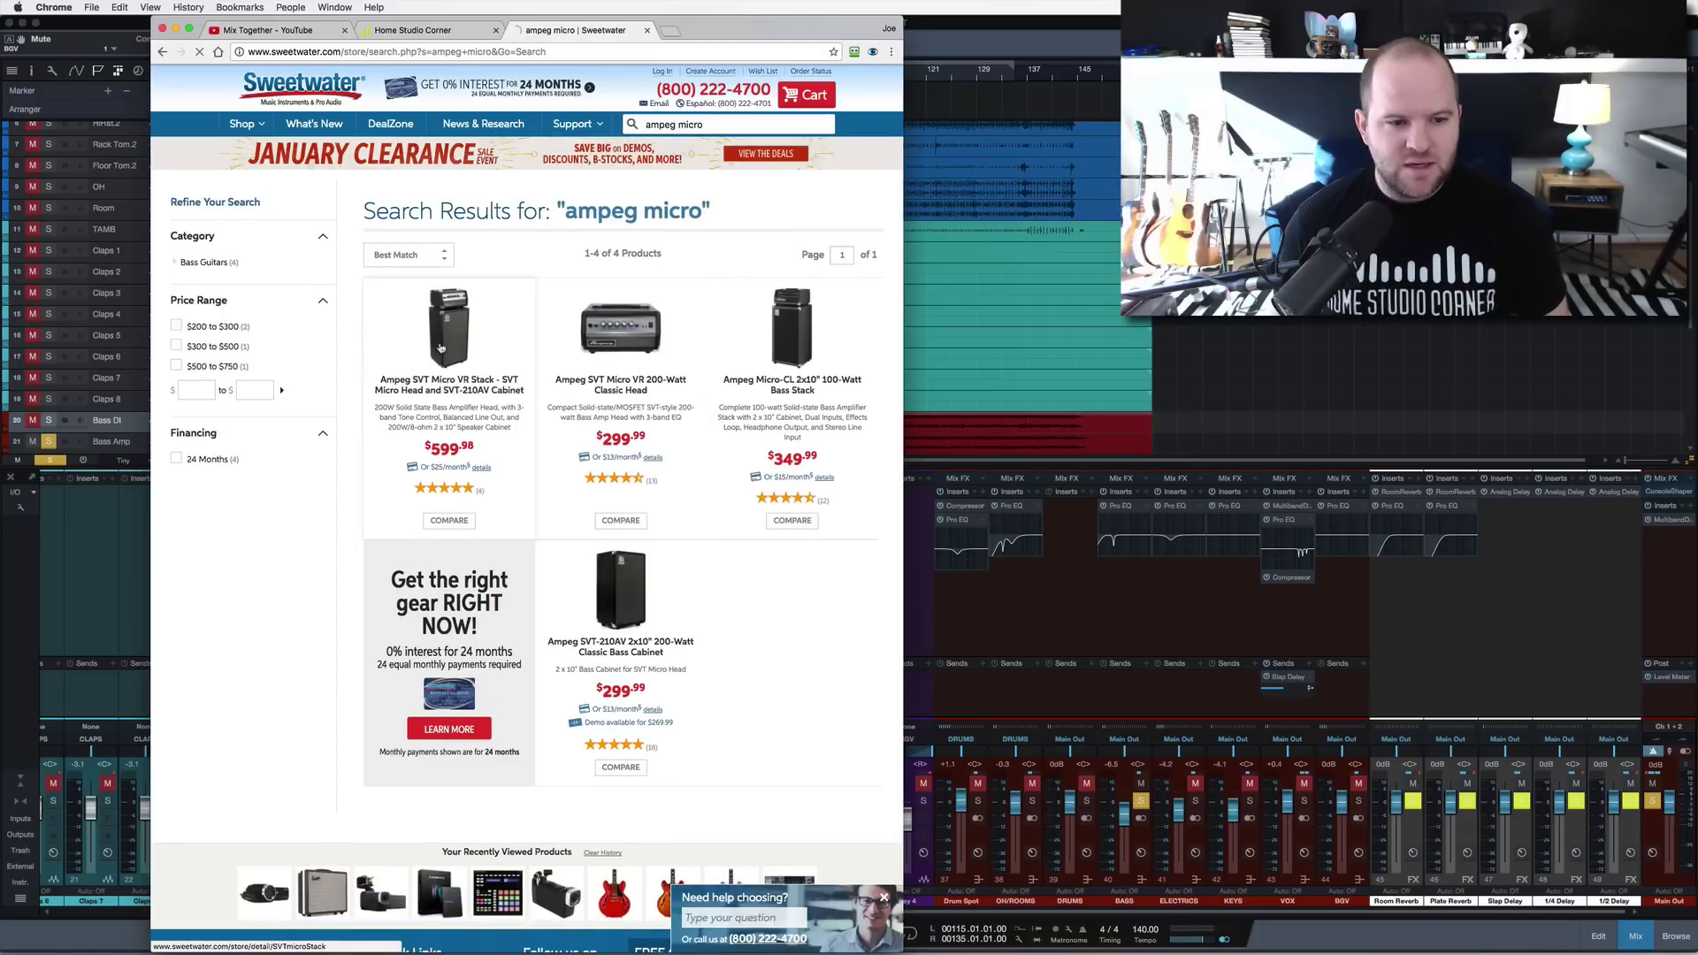
- View the Ampeg SVT Micro VR Stack product page, close its tab, and return to Studio One
{"action": "left_click", "coordinate": [463, 478]}
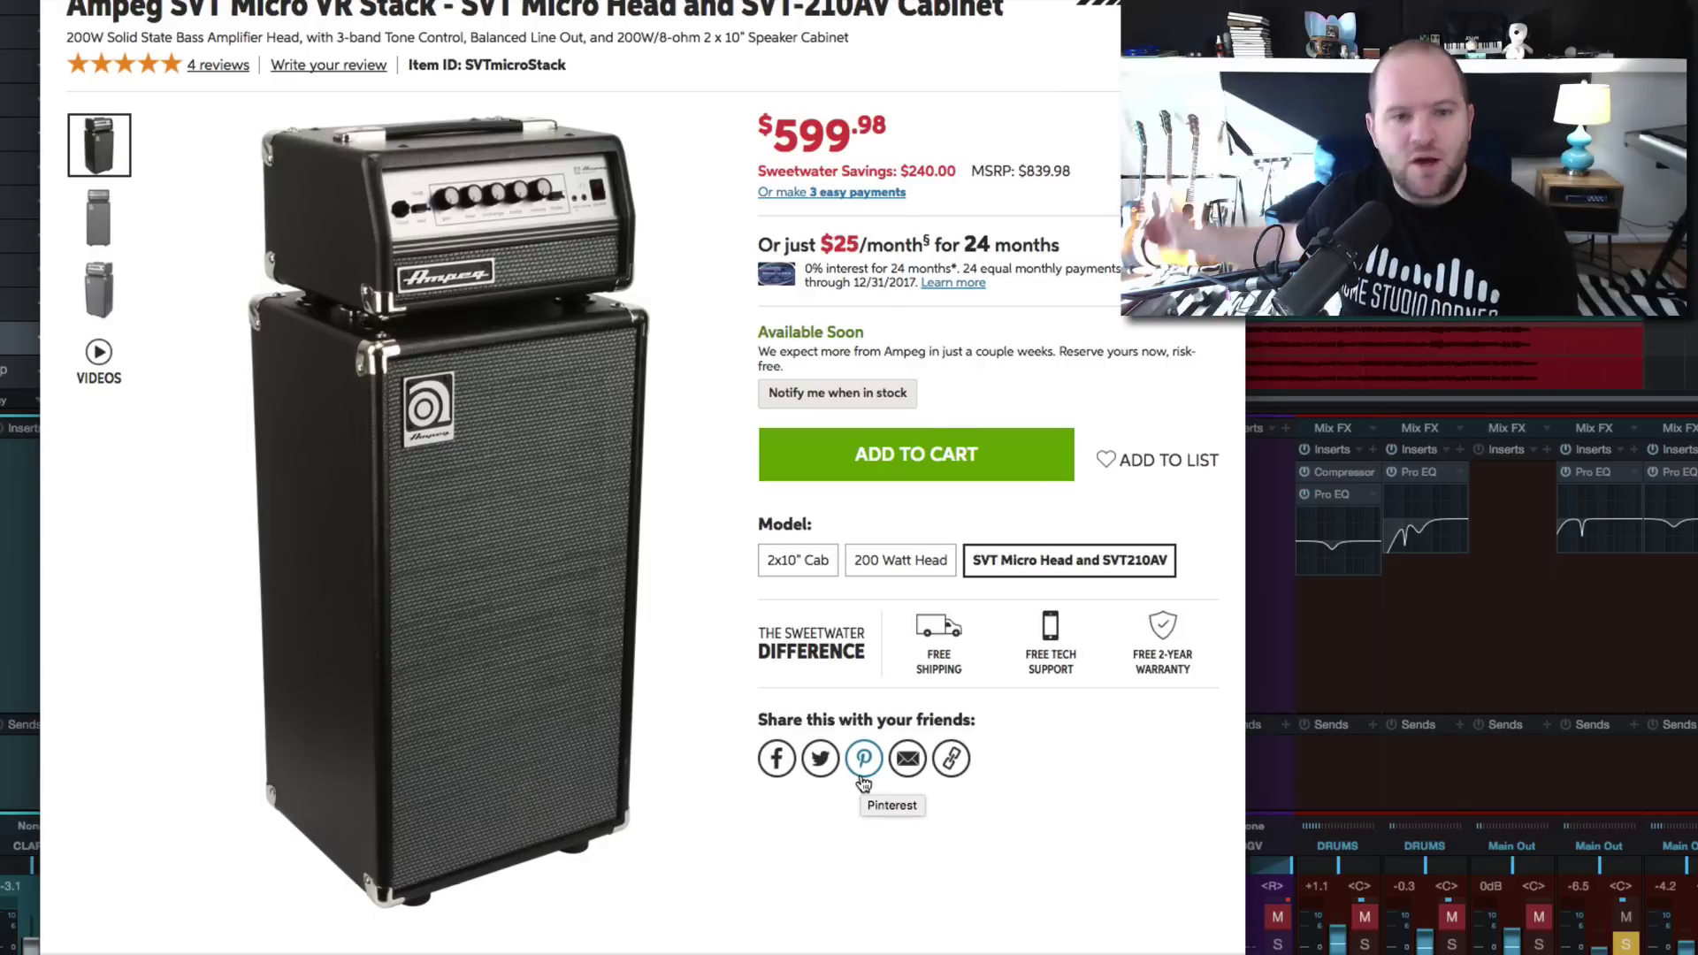
{"action": "mouse_move", "coordinate": [483, 259]}
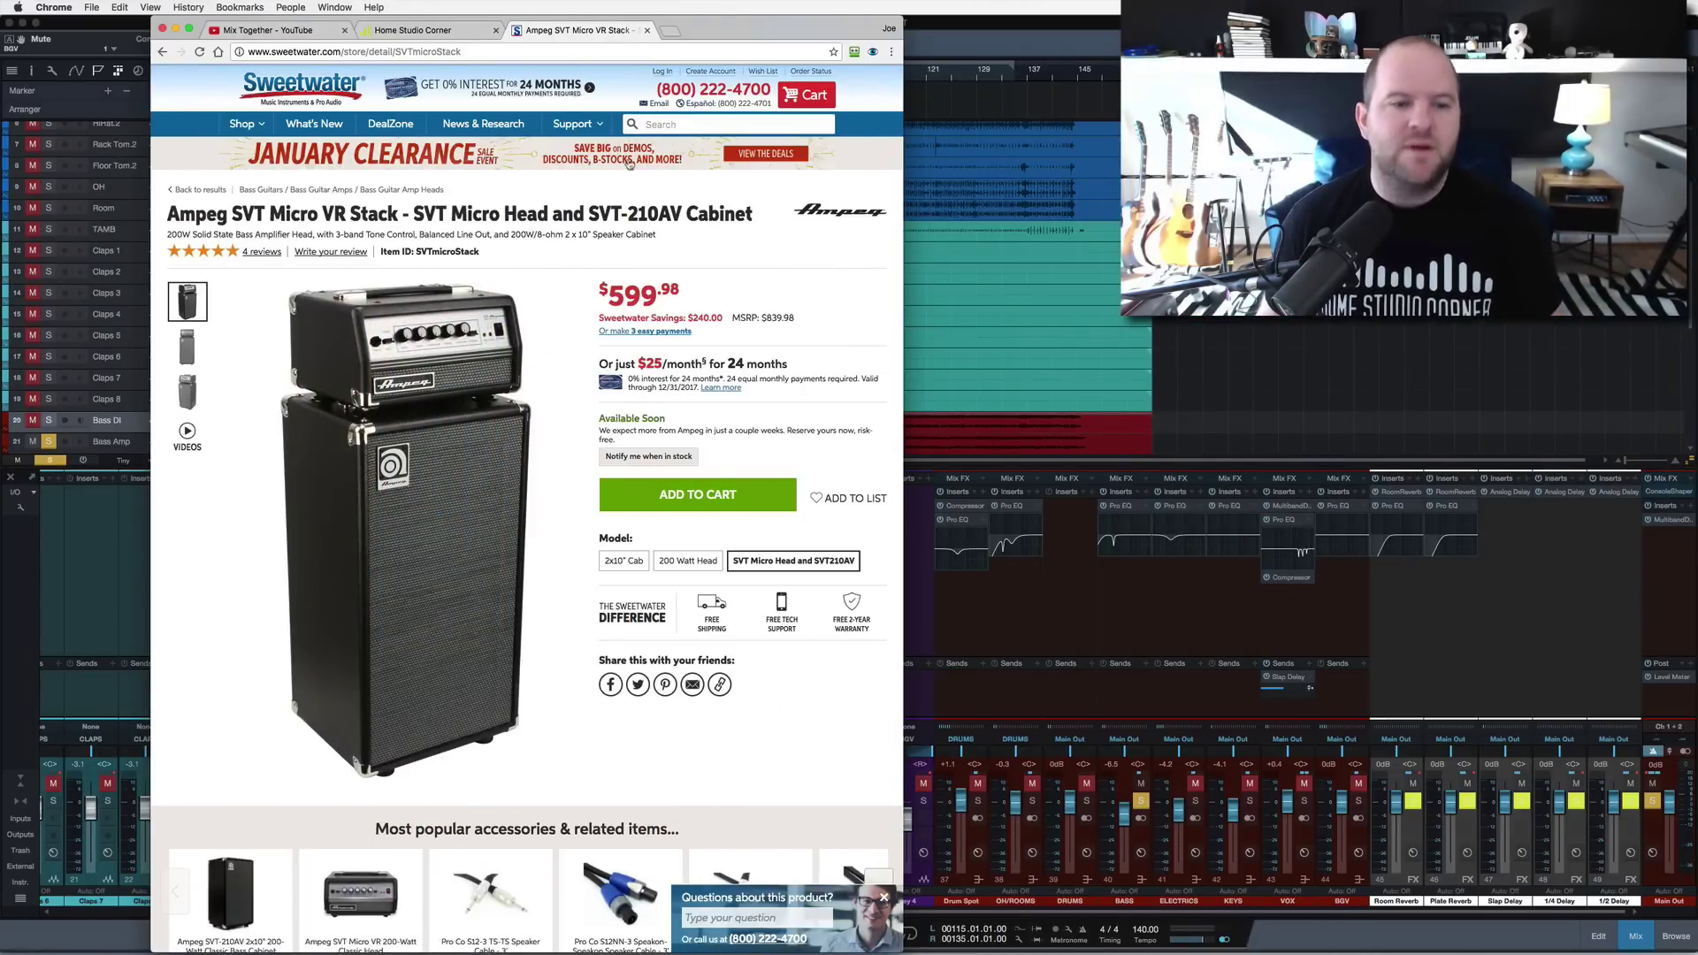
{"action": "key", "text": "super+w"}
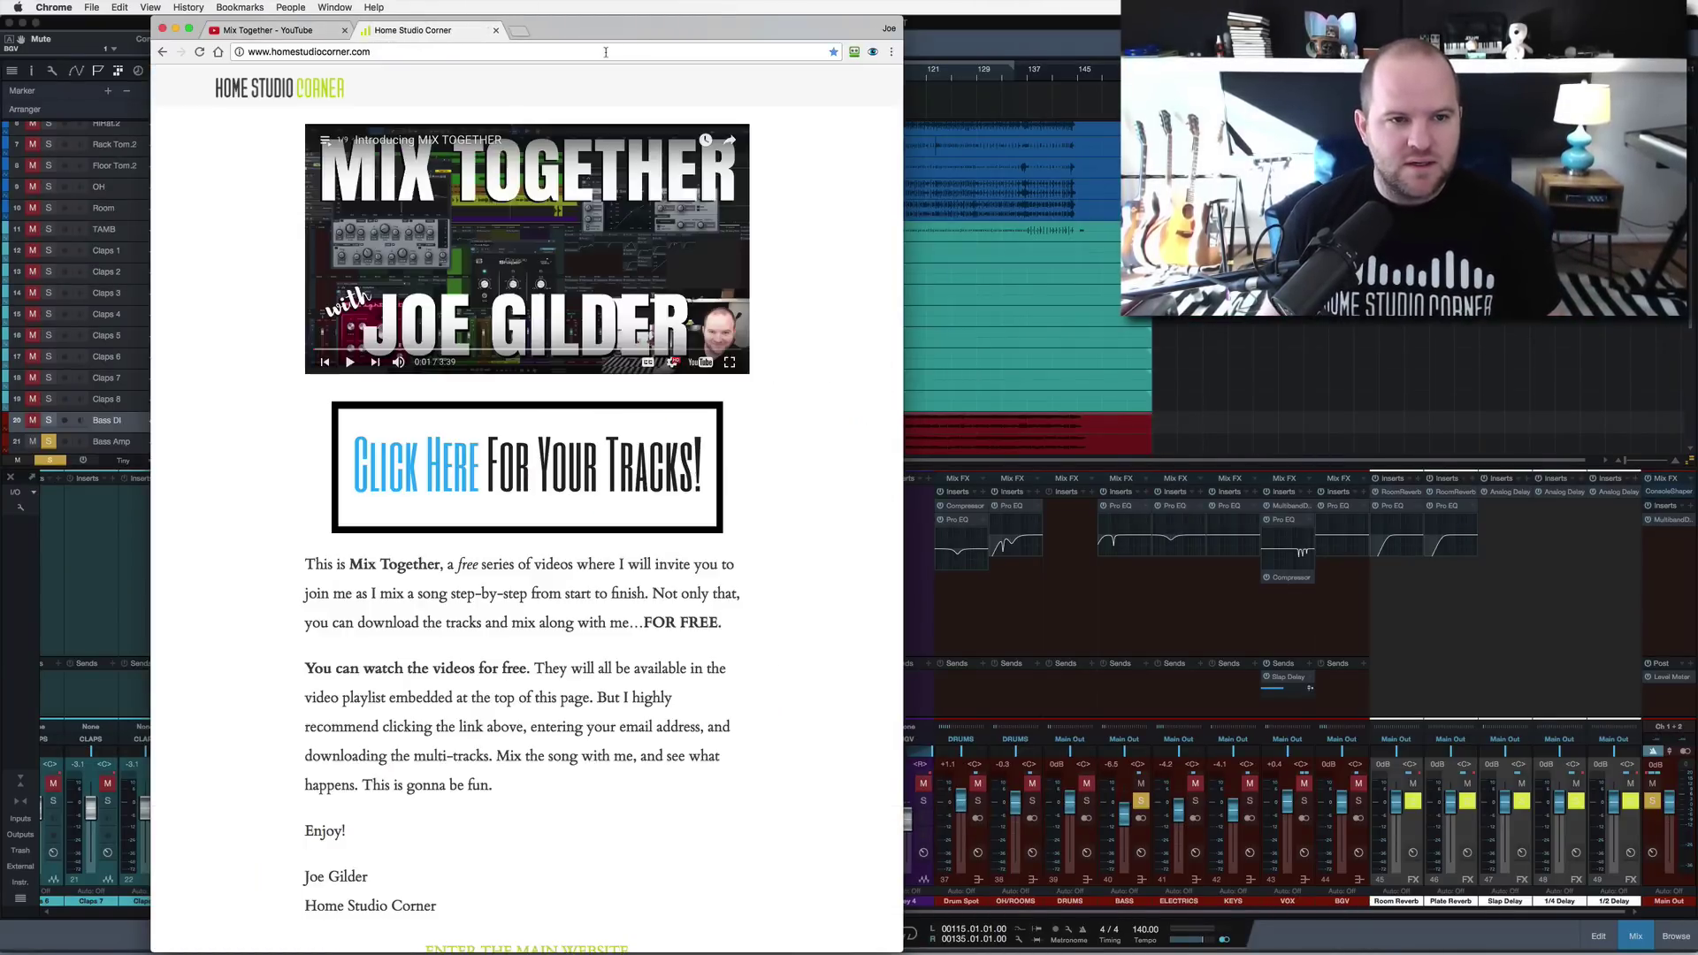
{"action": "key", "text": "super+Tab"}
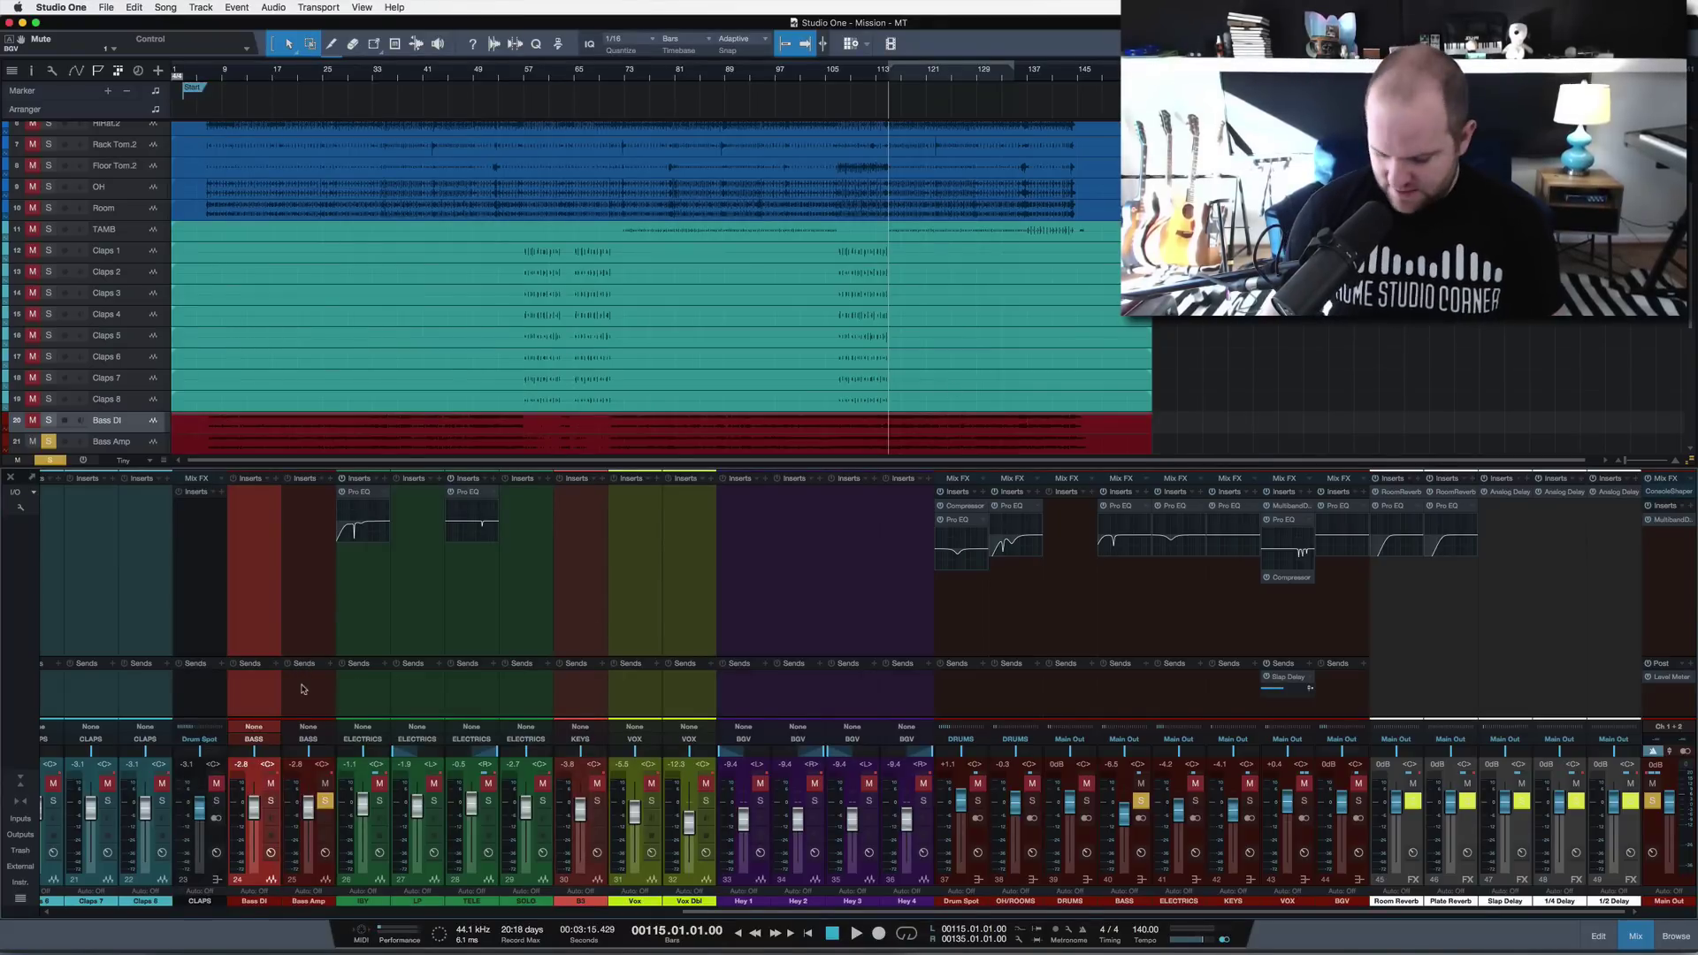
- Listen to the soloed Bass Amp track and review the Pro EQ settings on the BASS bus
{"action": "key", "text": "space"}
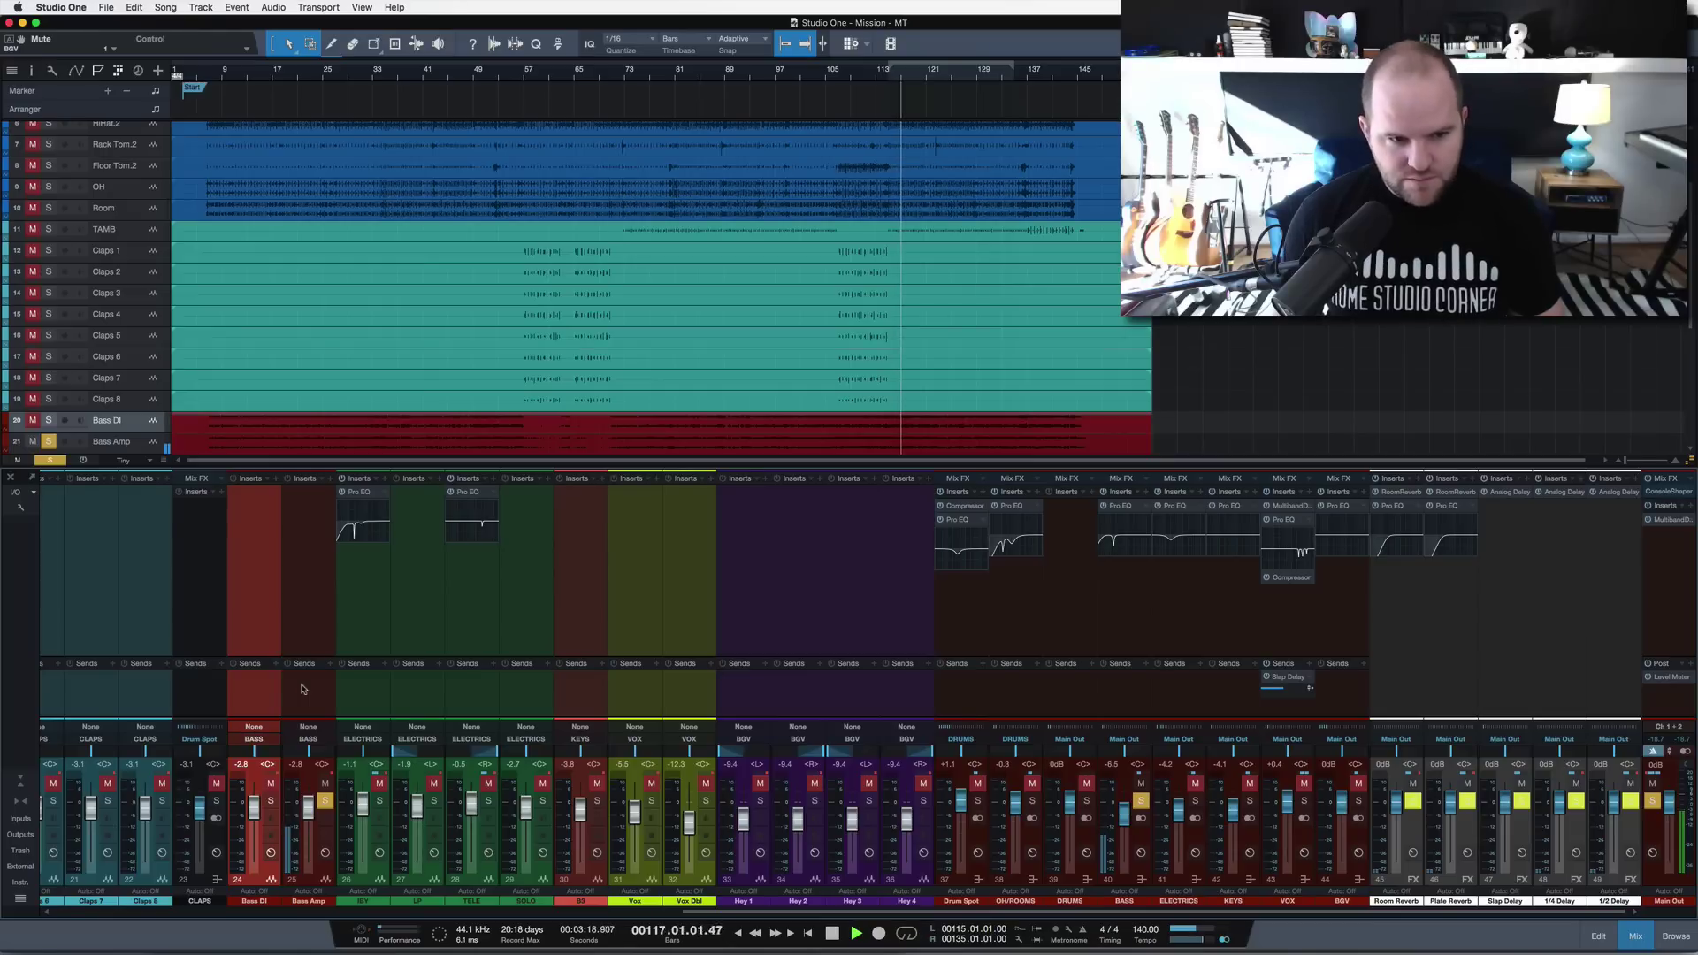
{"action": "key", "text": "space"}
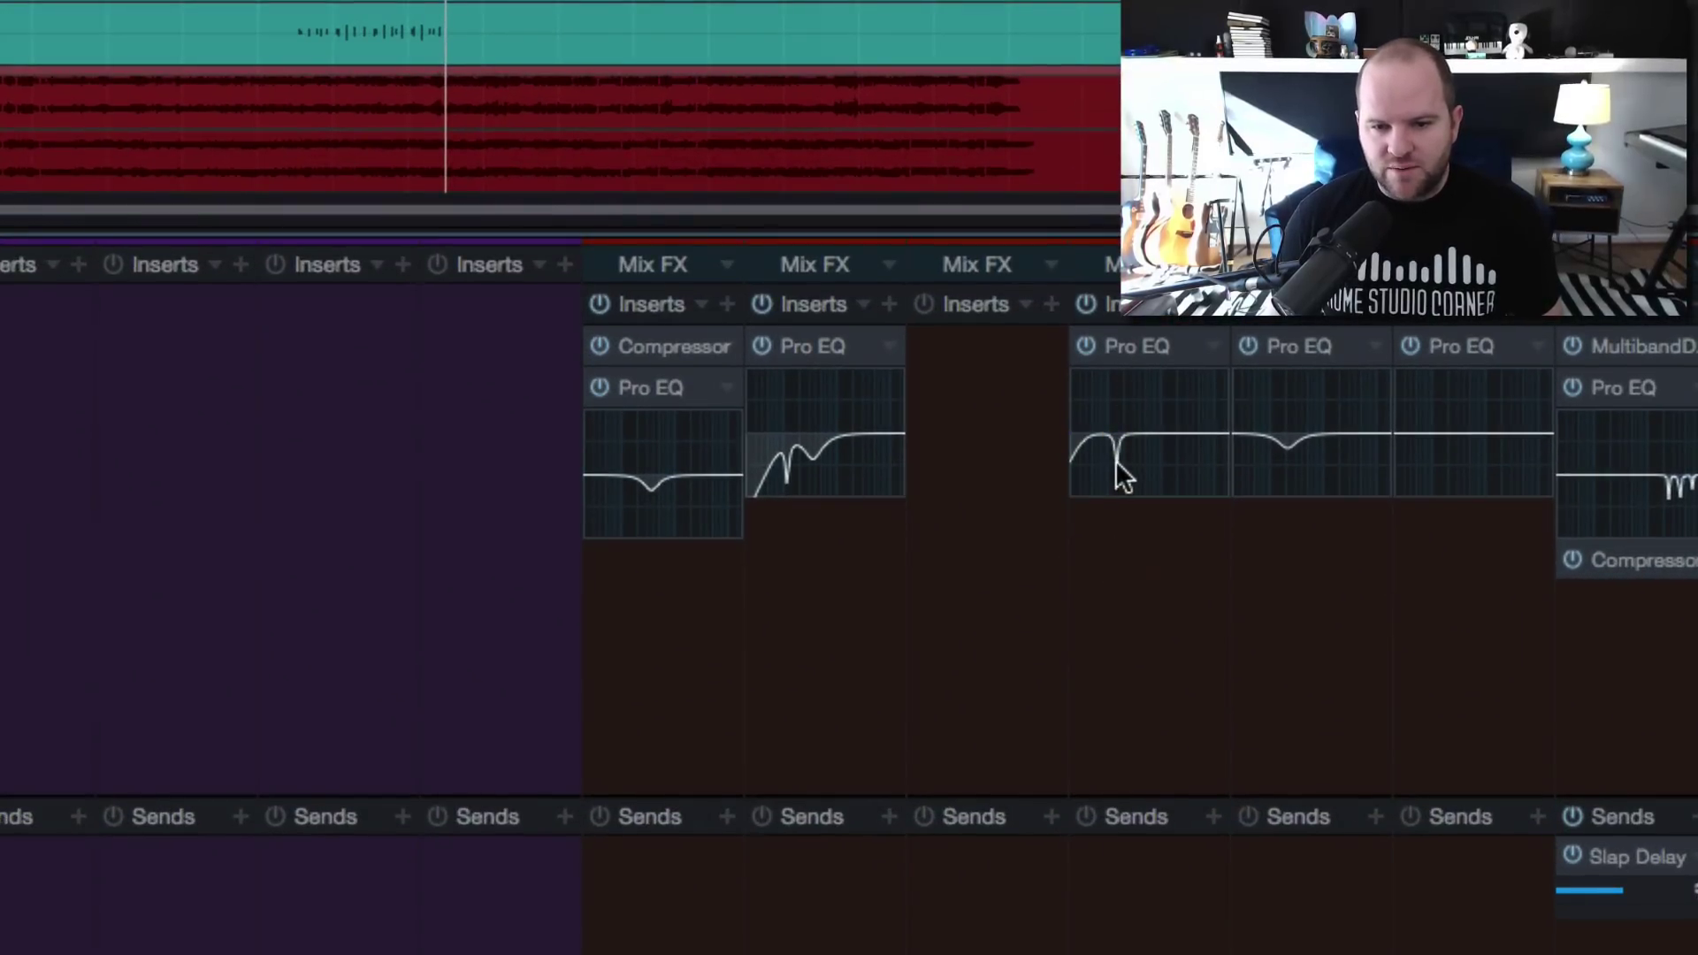
{"action": "mouse_move", "coordinate": [1118, 469]}
{"action": "left_mouse_down"}
{"action": "mouse_move", "coordinate": [1117, 431]}
{"action": "mouse_move", "coordinate": [1117, 462]}
{"action": "left_mouse_up"}
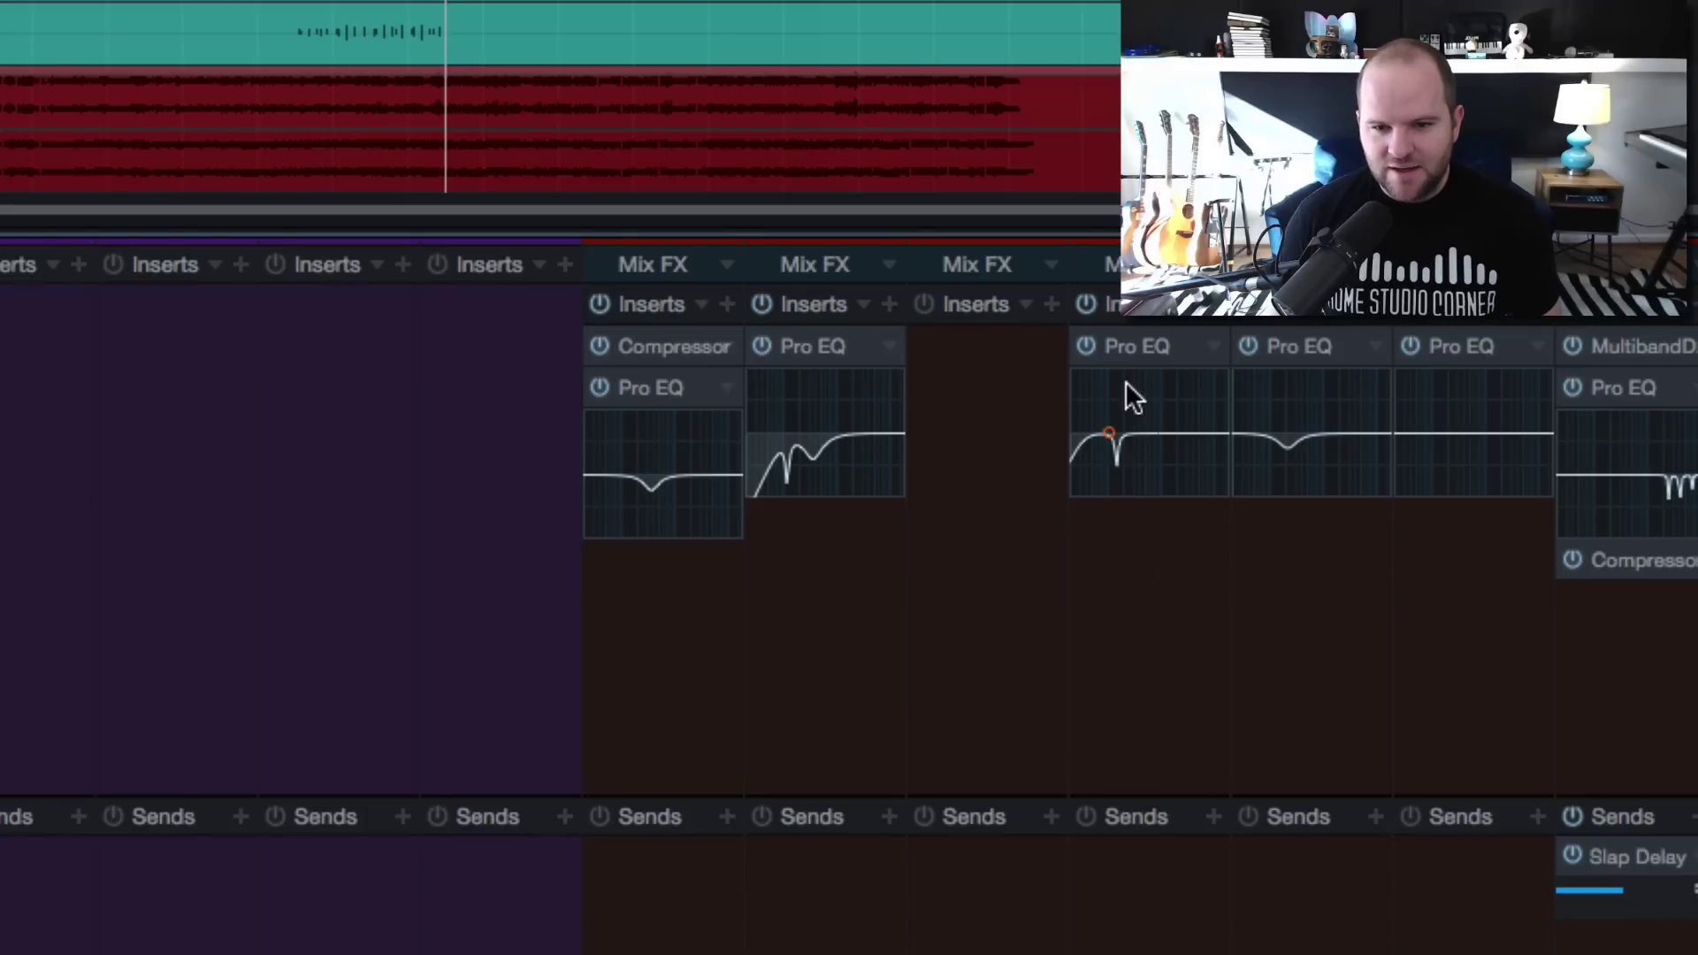
{"action": "left_click", "coordinate": [1125, 345]}
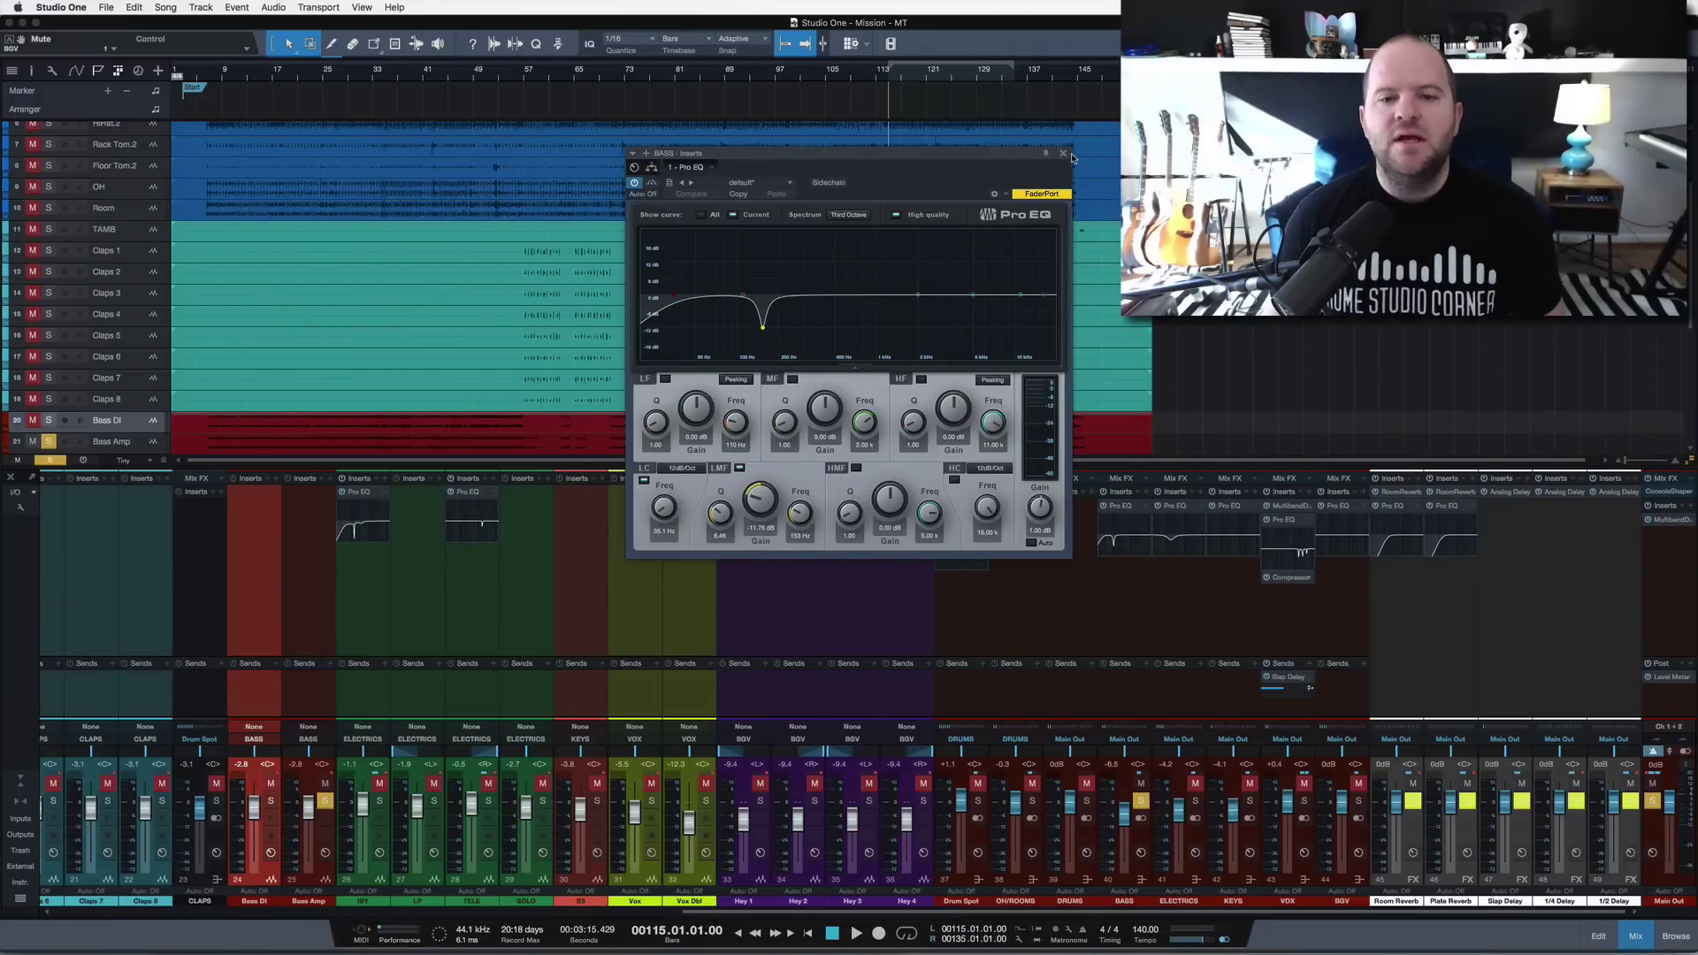
{"action": "left_click", "coordinate": [1064, 154]}
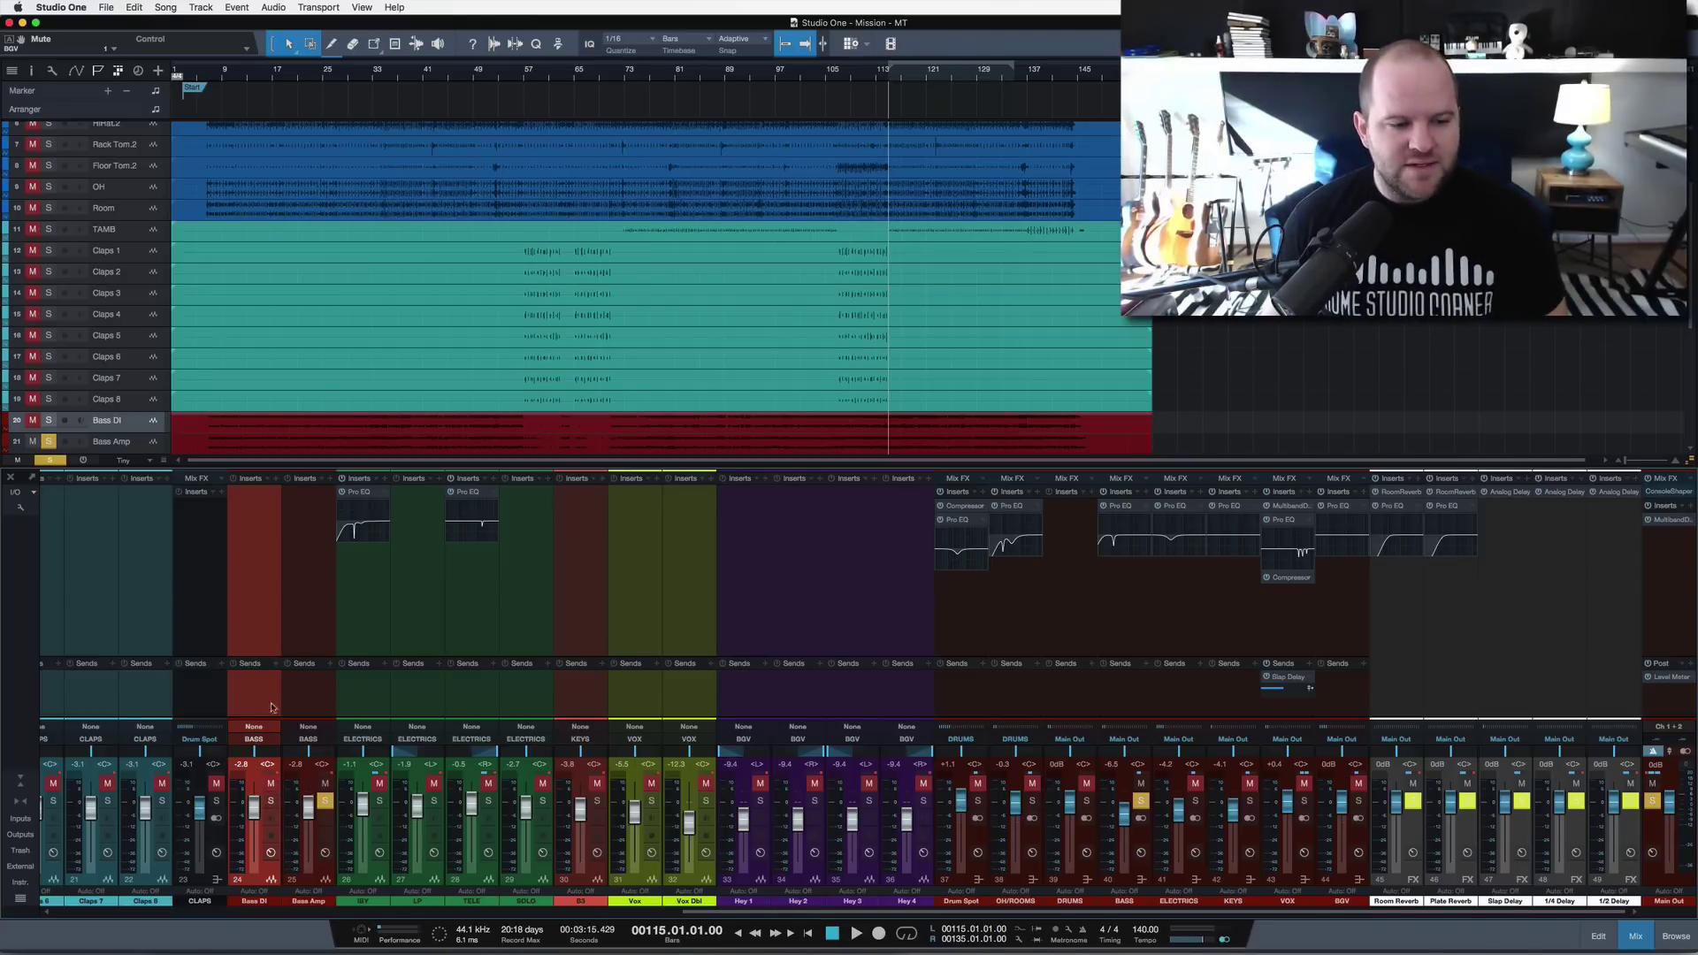
- Solo Bass DI alongside Bass Amp and show the effects browser
{"action": "left_click", "coordinate": [270, 801]}
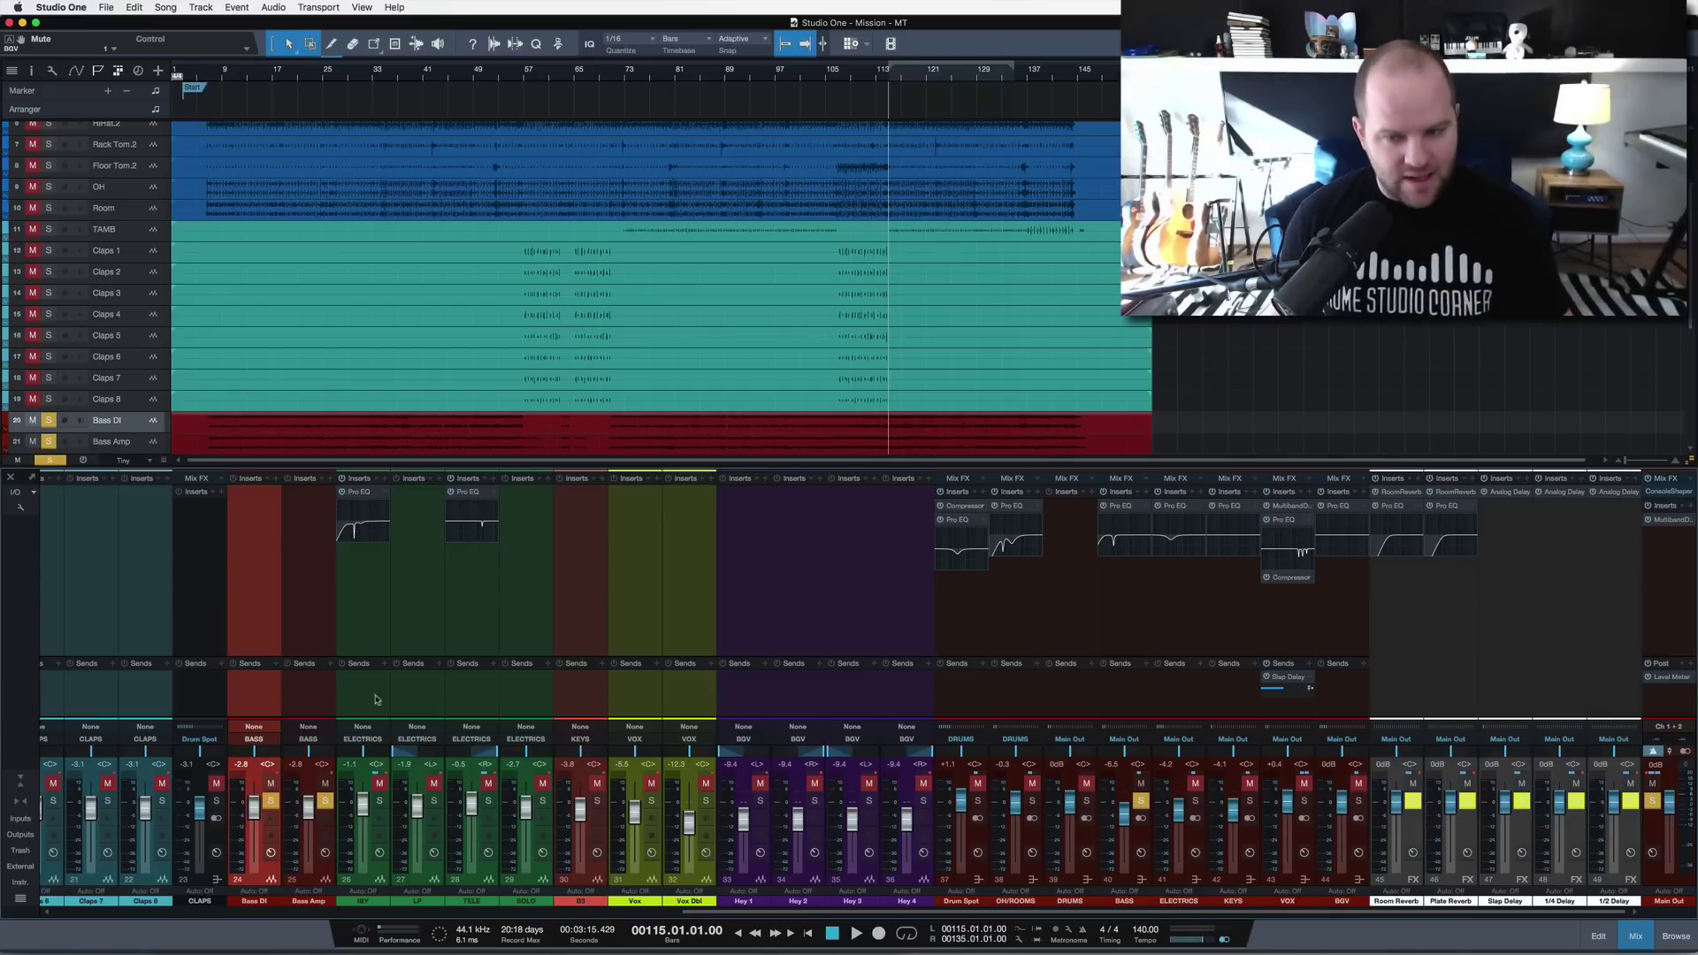
{"action": "key", "text": "F5"}
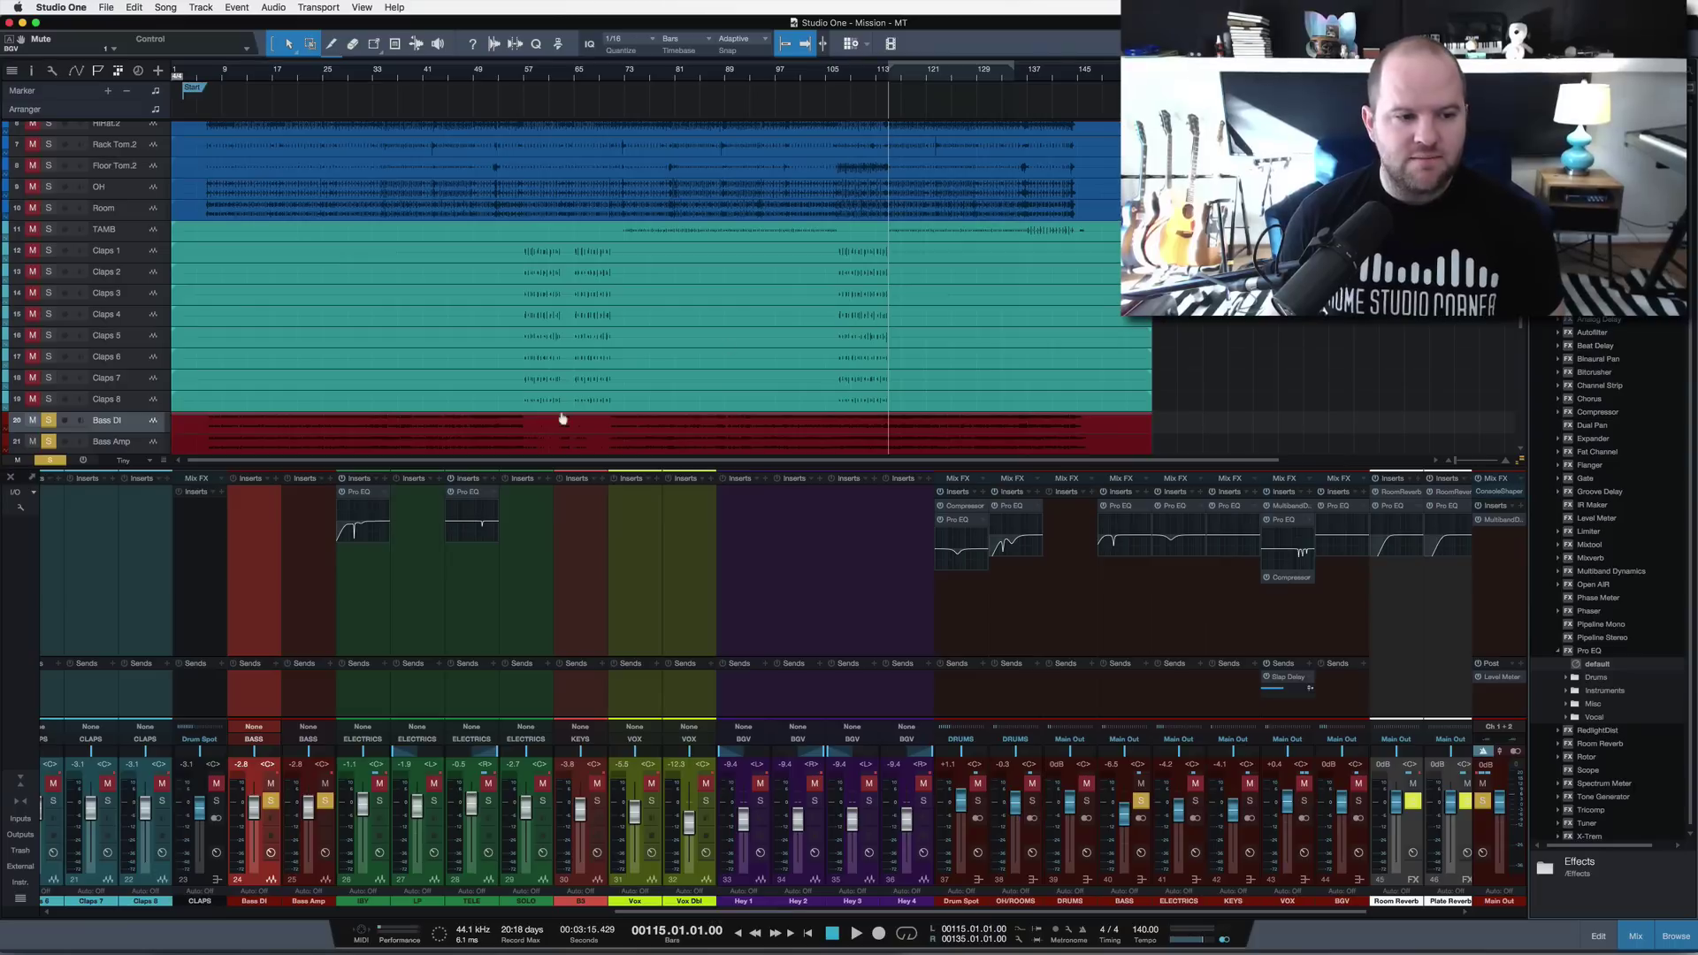
- Examine the enlarged Bass DI waveform closely around bar 71 of the arrangement
{"action": "key", "text": "z"}
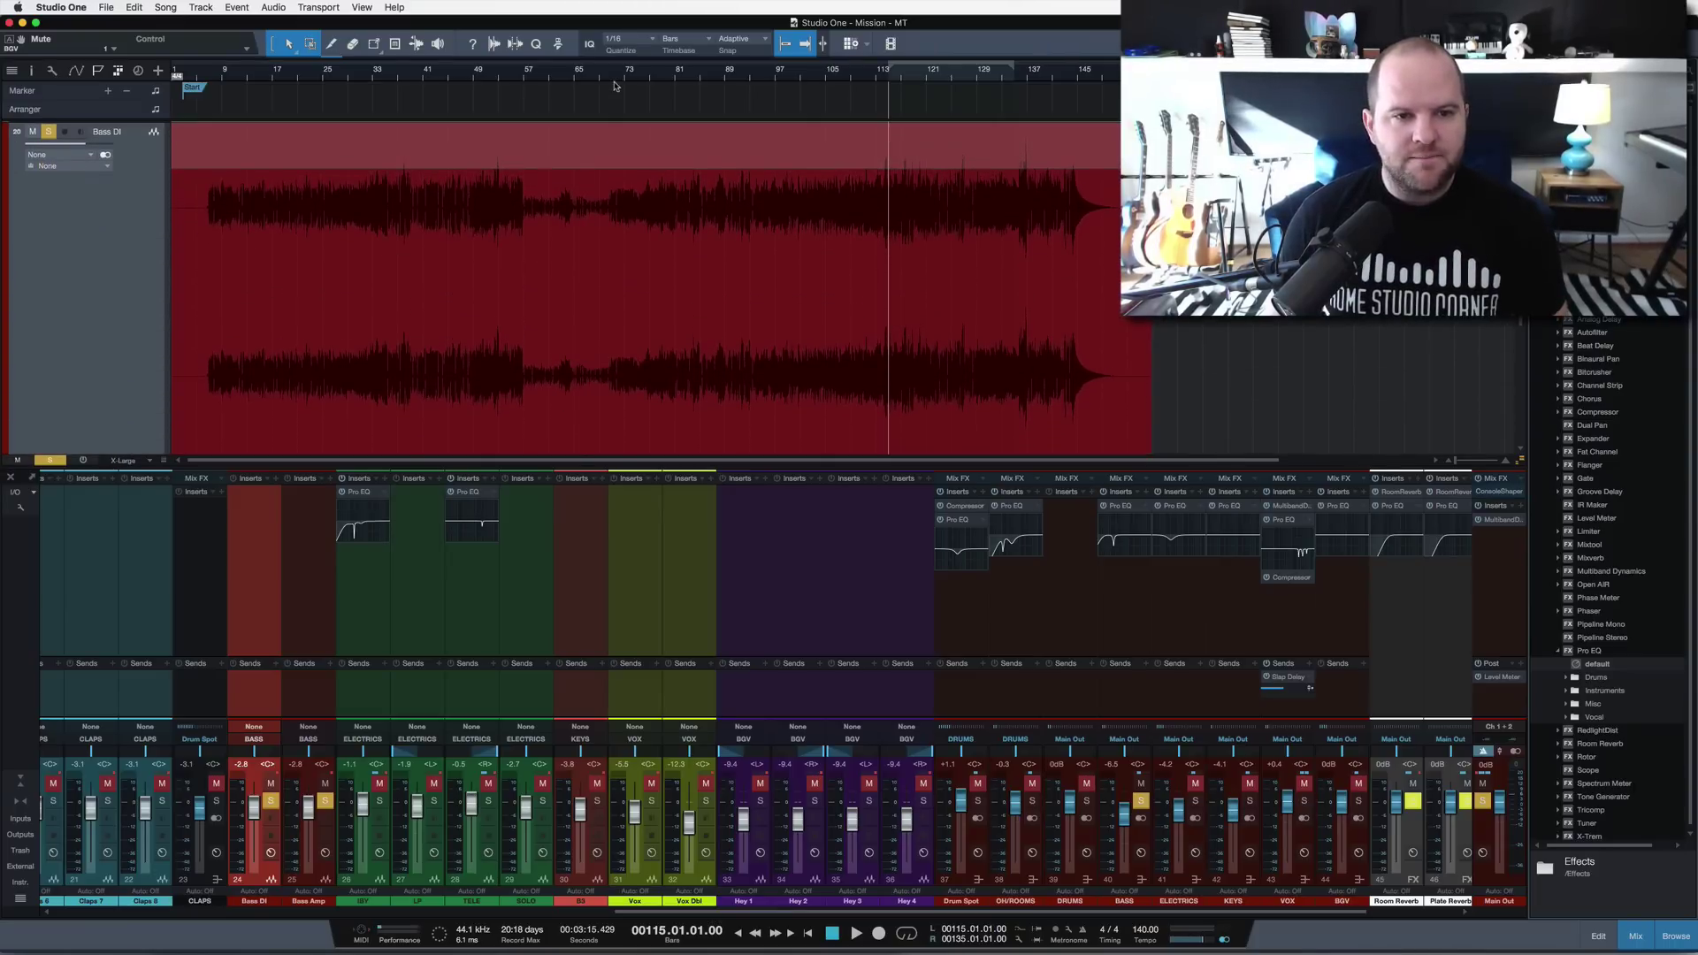
{"action": "left_click_drag", "start_coordinate": [612, 77], "coordinate": [610, 178]}
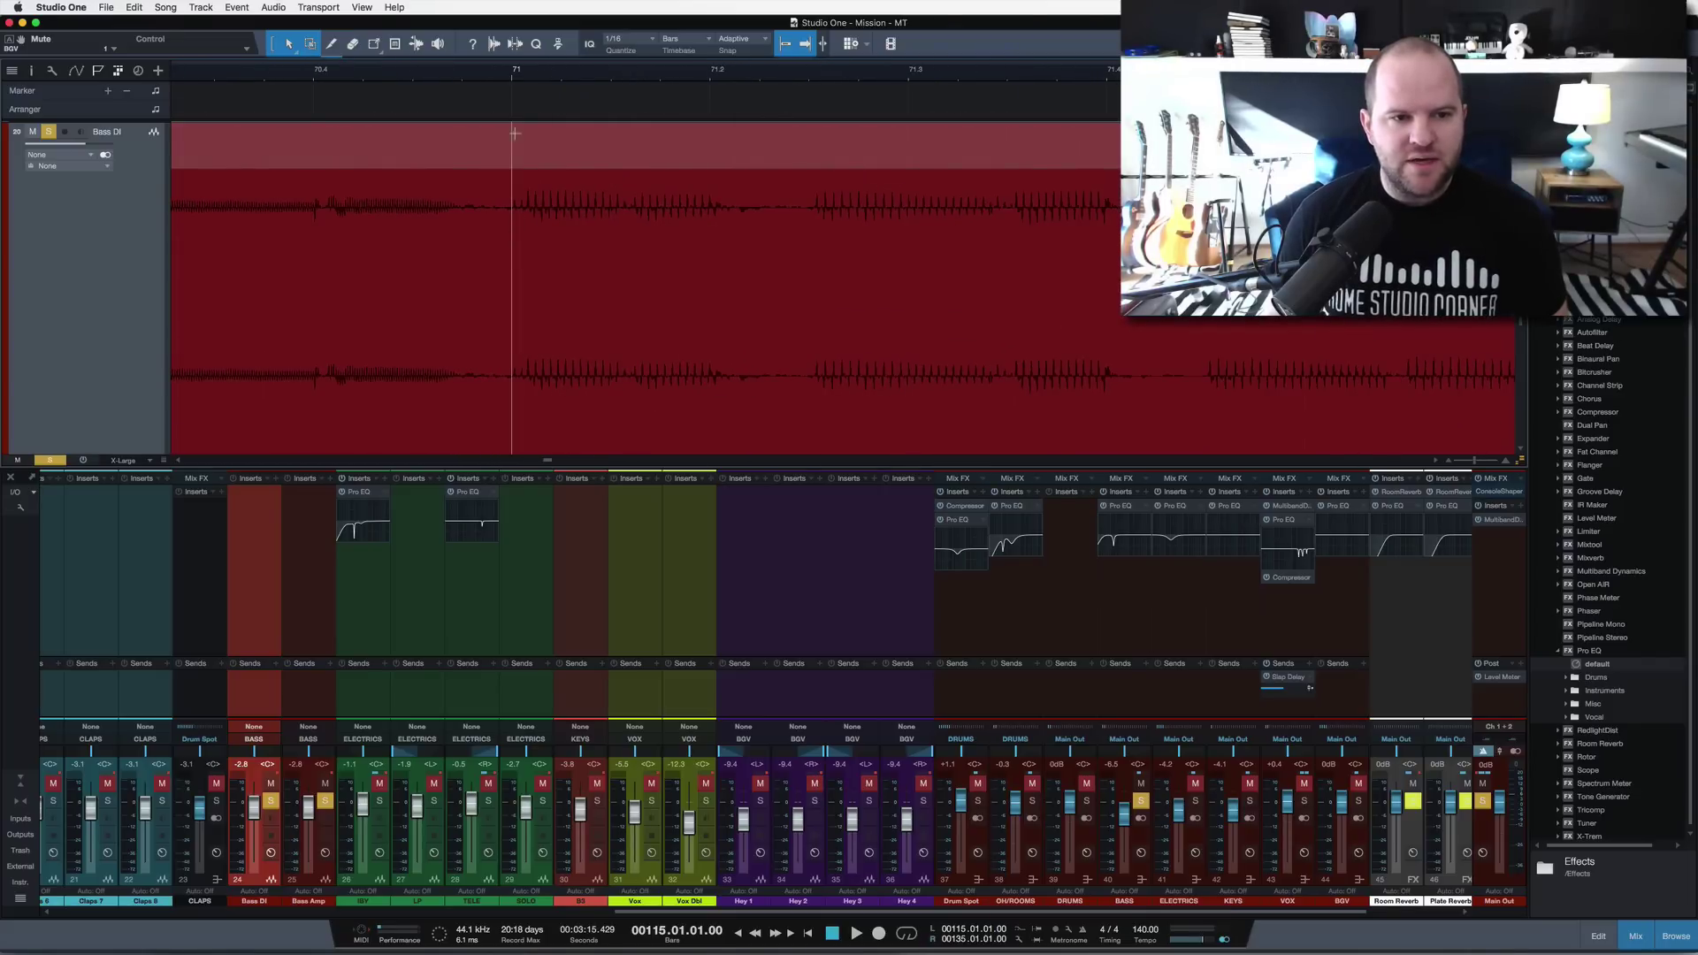
{"action": "scroll", "coordinate": [520, 132], "scroll_direction": "down", "scroll_amount": 3}
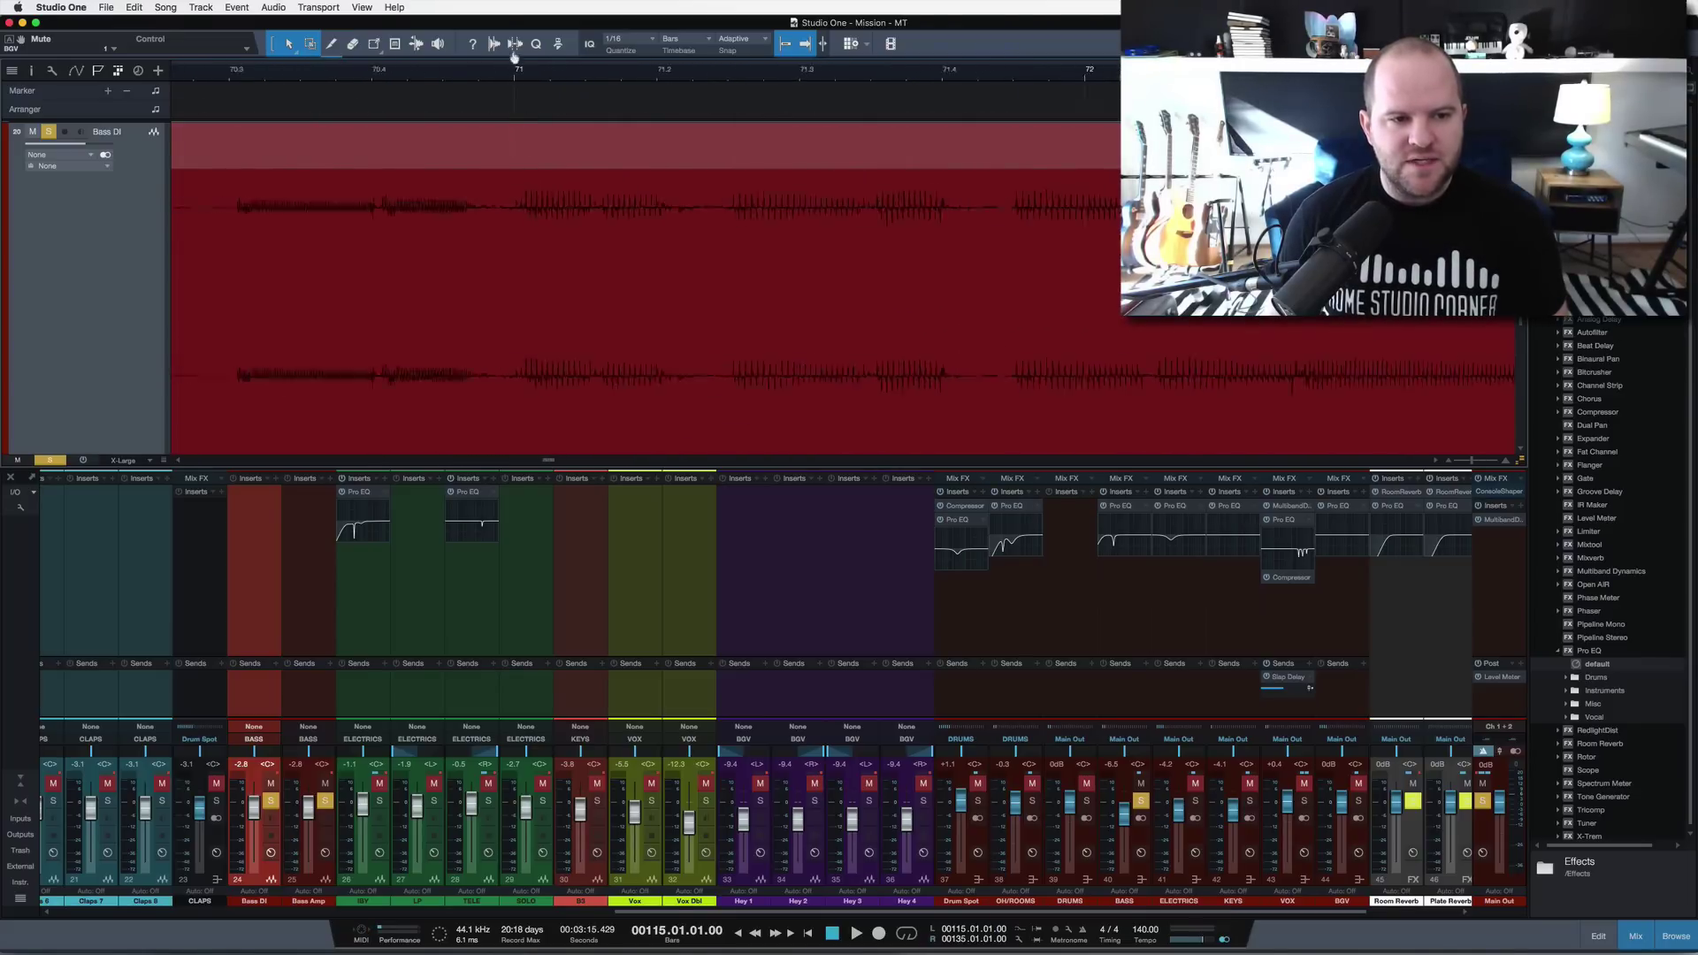
{"action": "key", "text": "w"}
{"action": "key", "text": "w"}
{"action": "key", "text": "w"}
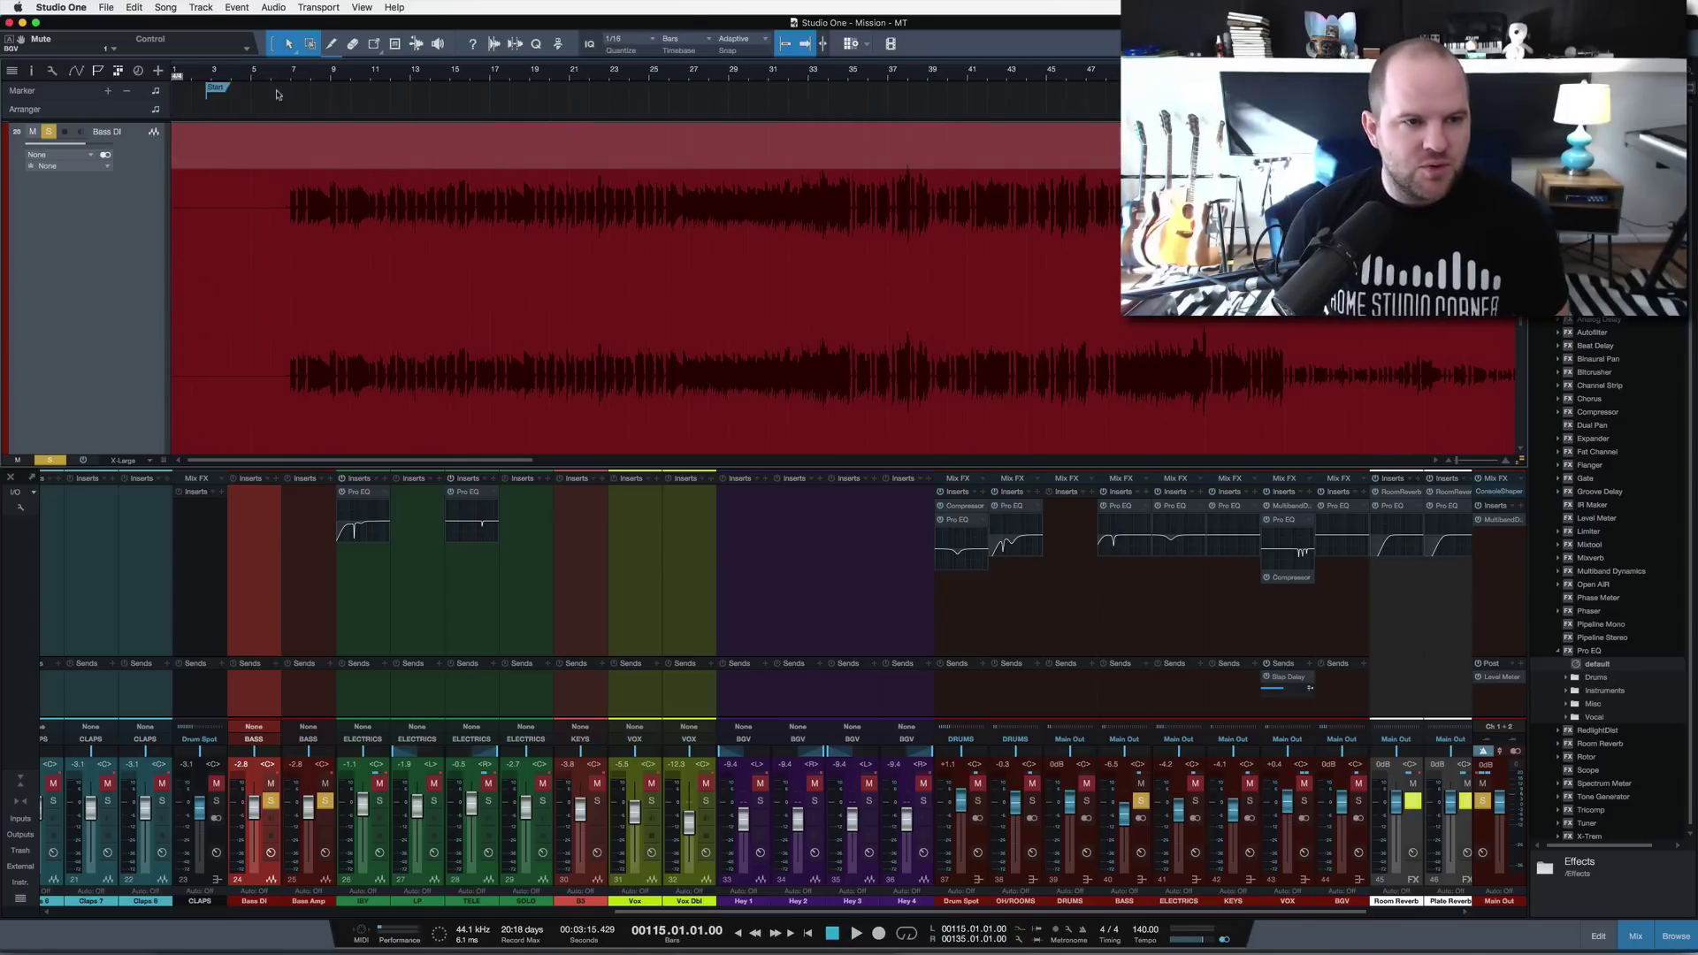
- Move the playhead to bar 7 and compare the Bass DI and Bass Amp waveforms at the first bass notes
{"action": "left_click_drag", "start_coordinate": [286, 77], "coordinate": [284, 163]}
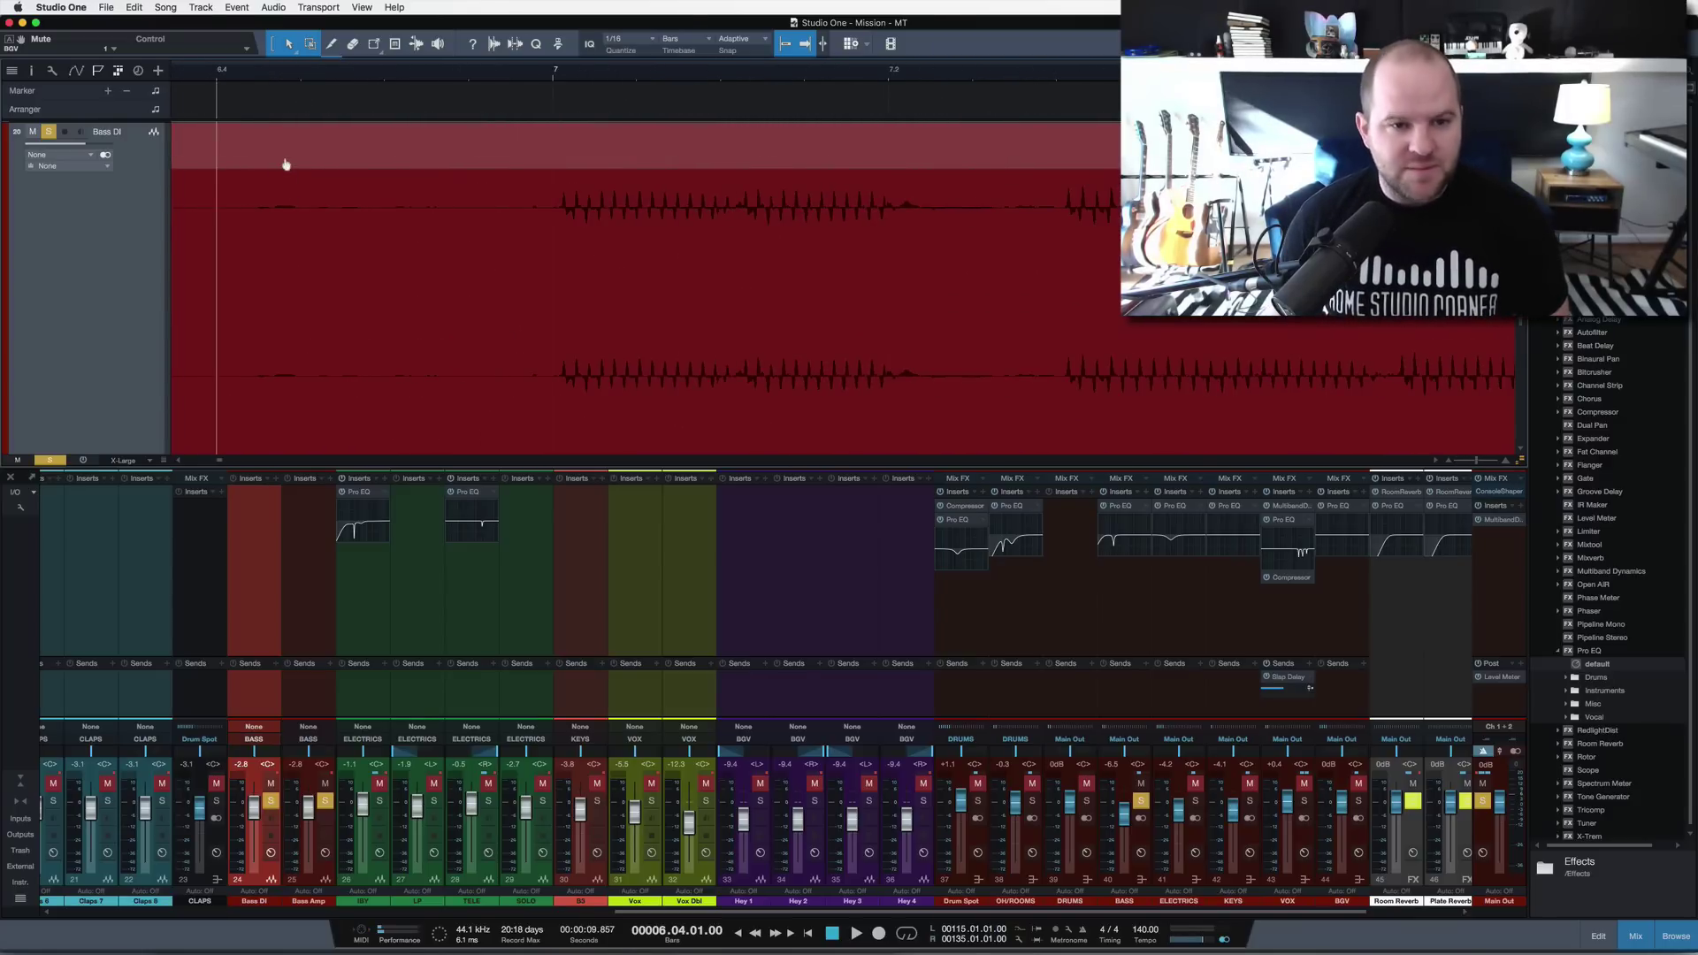
{"action": "left_click_drag", "start_coordinate": [558, 79], "coordinate": [561, 103]}
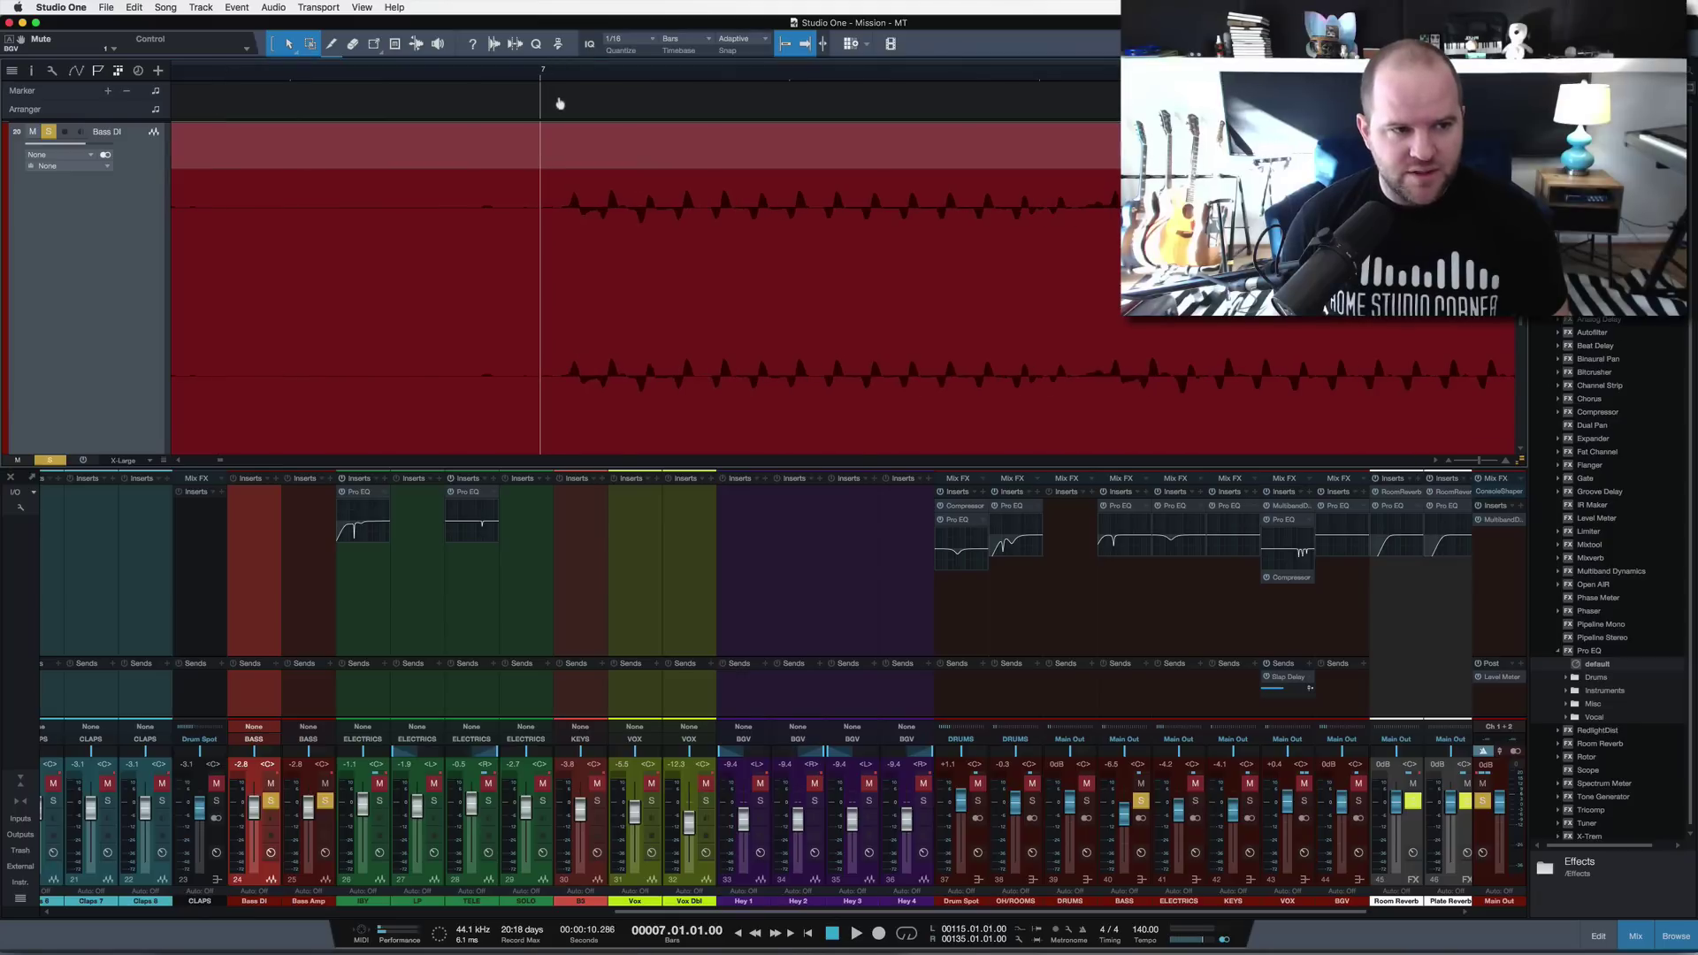
{"action": "scroll", "coordinate": [571, 263], "scroll_direction": "down", "scroll_amount": 3}
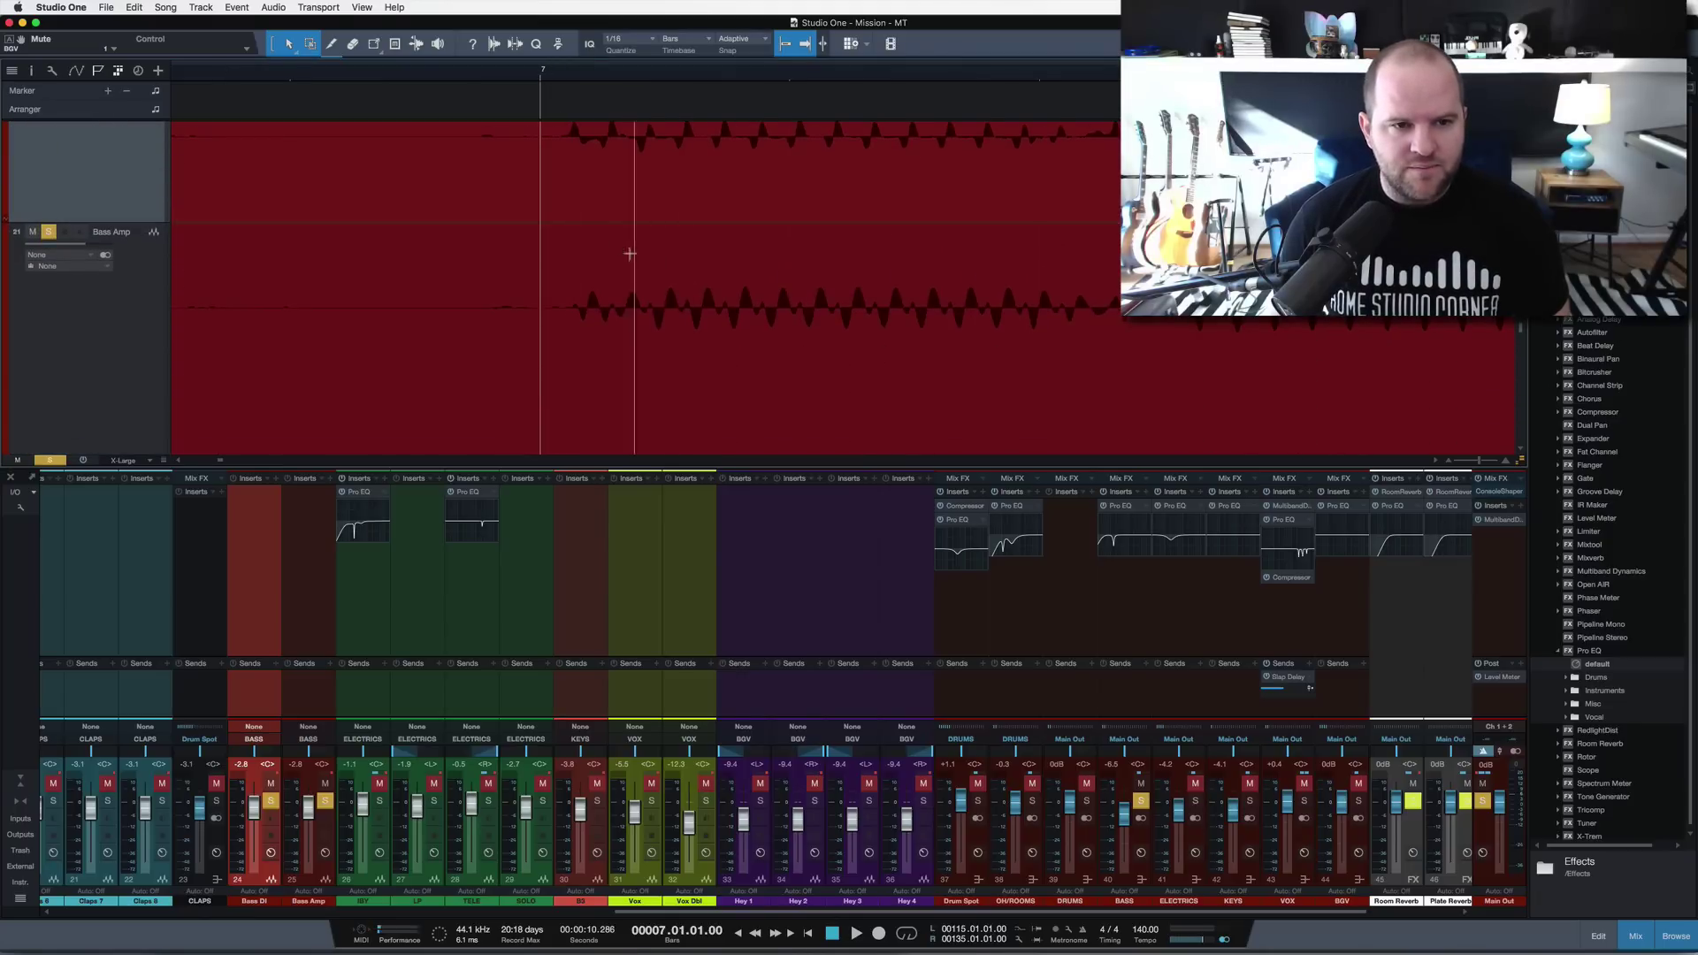
{"action": "scroll", "coordinate": [600, 271], "scroll_direction": "down", "scroll_amount": 2}
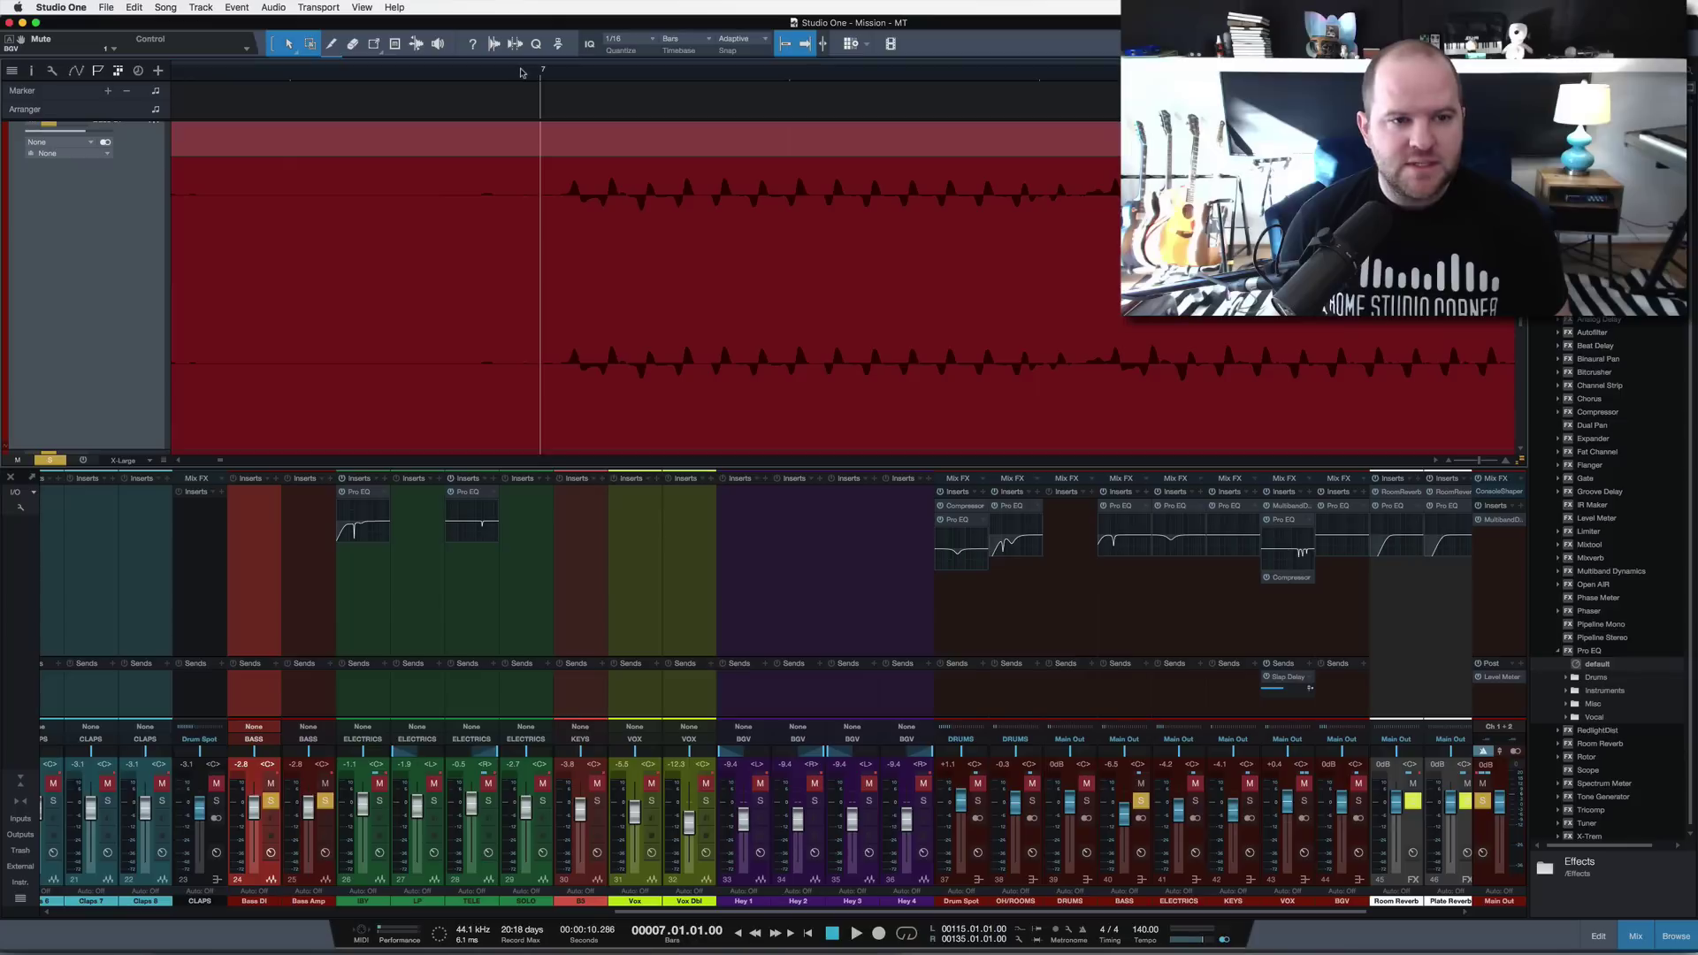
{"action": "key", "text": "w"}
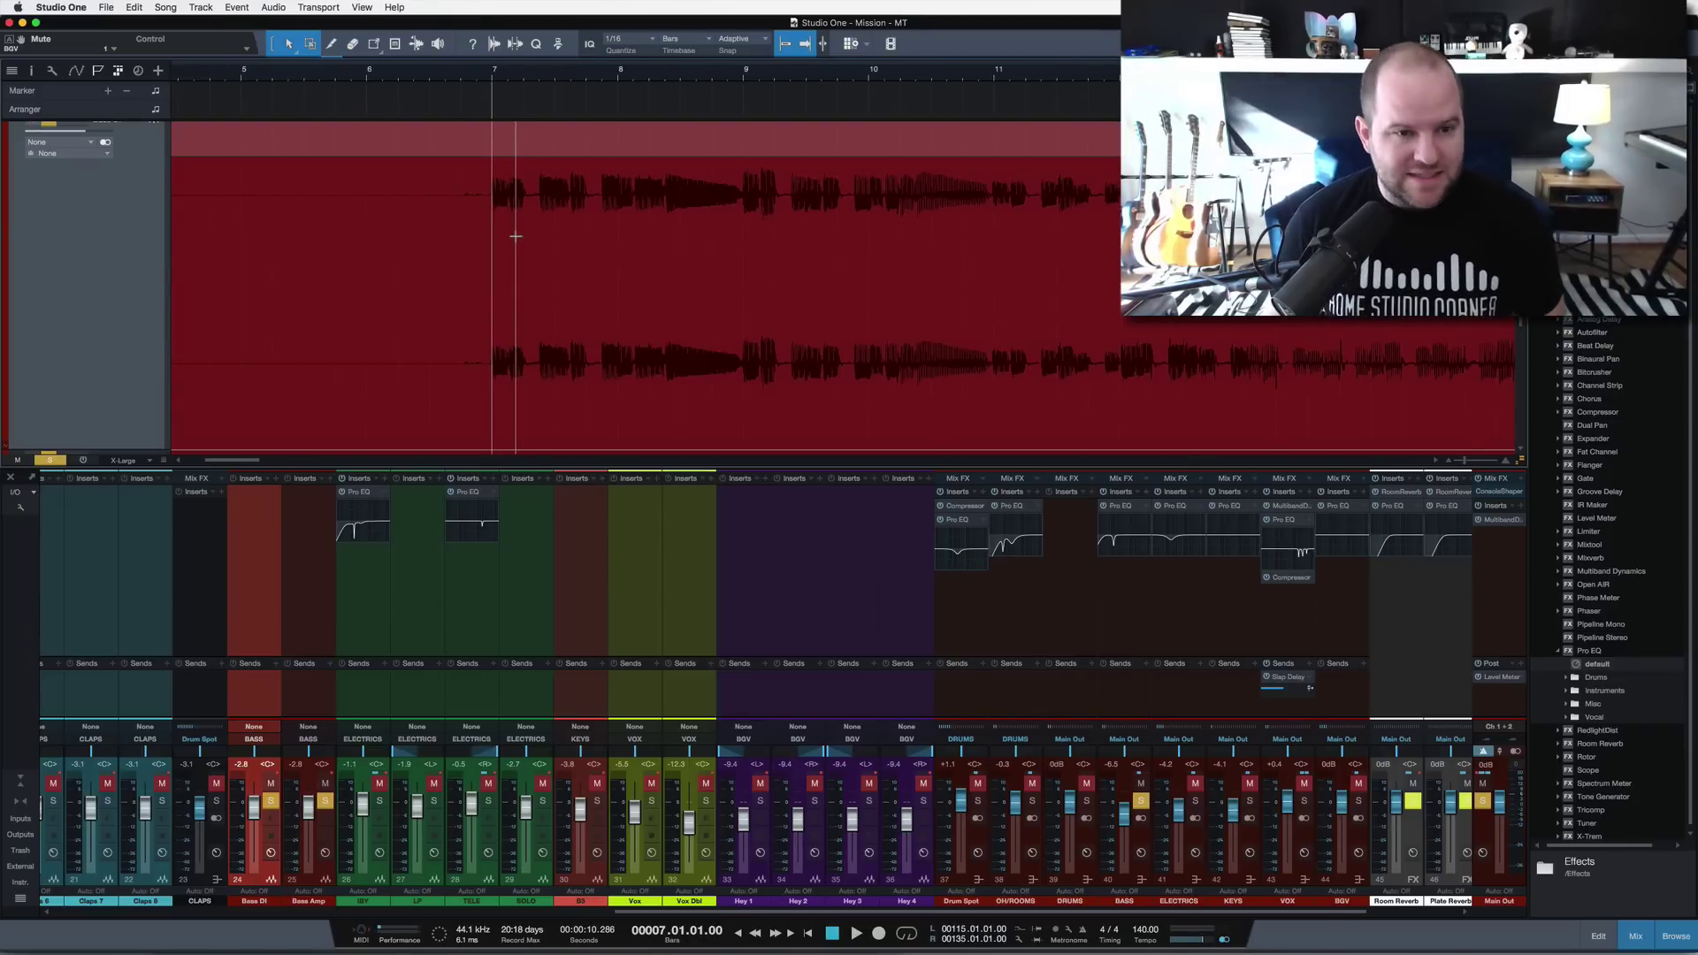
{"action": "key", "text": "shift+w"}
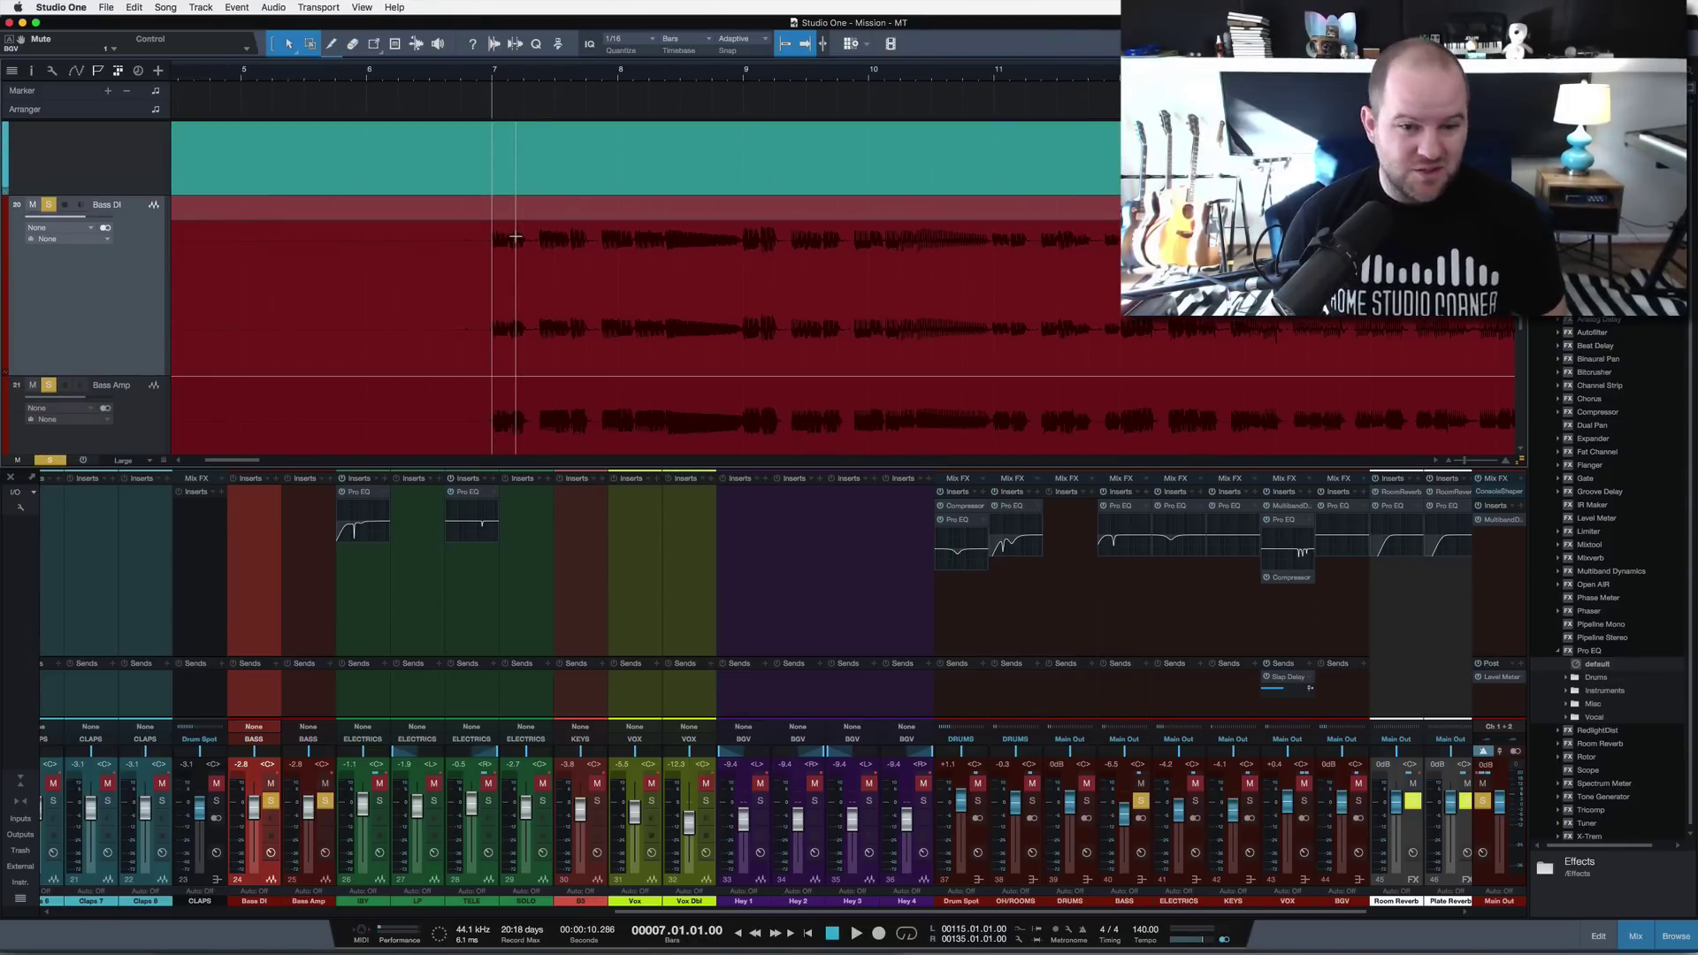
{"action": "scroll", "coordinate": [533, 305], "scroll_direction": "up", "scroll_amount": 2}
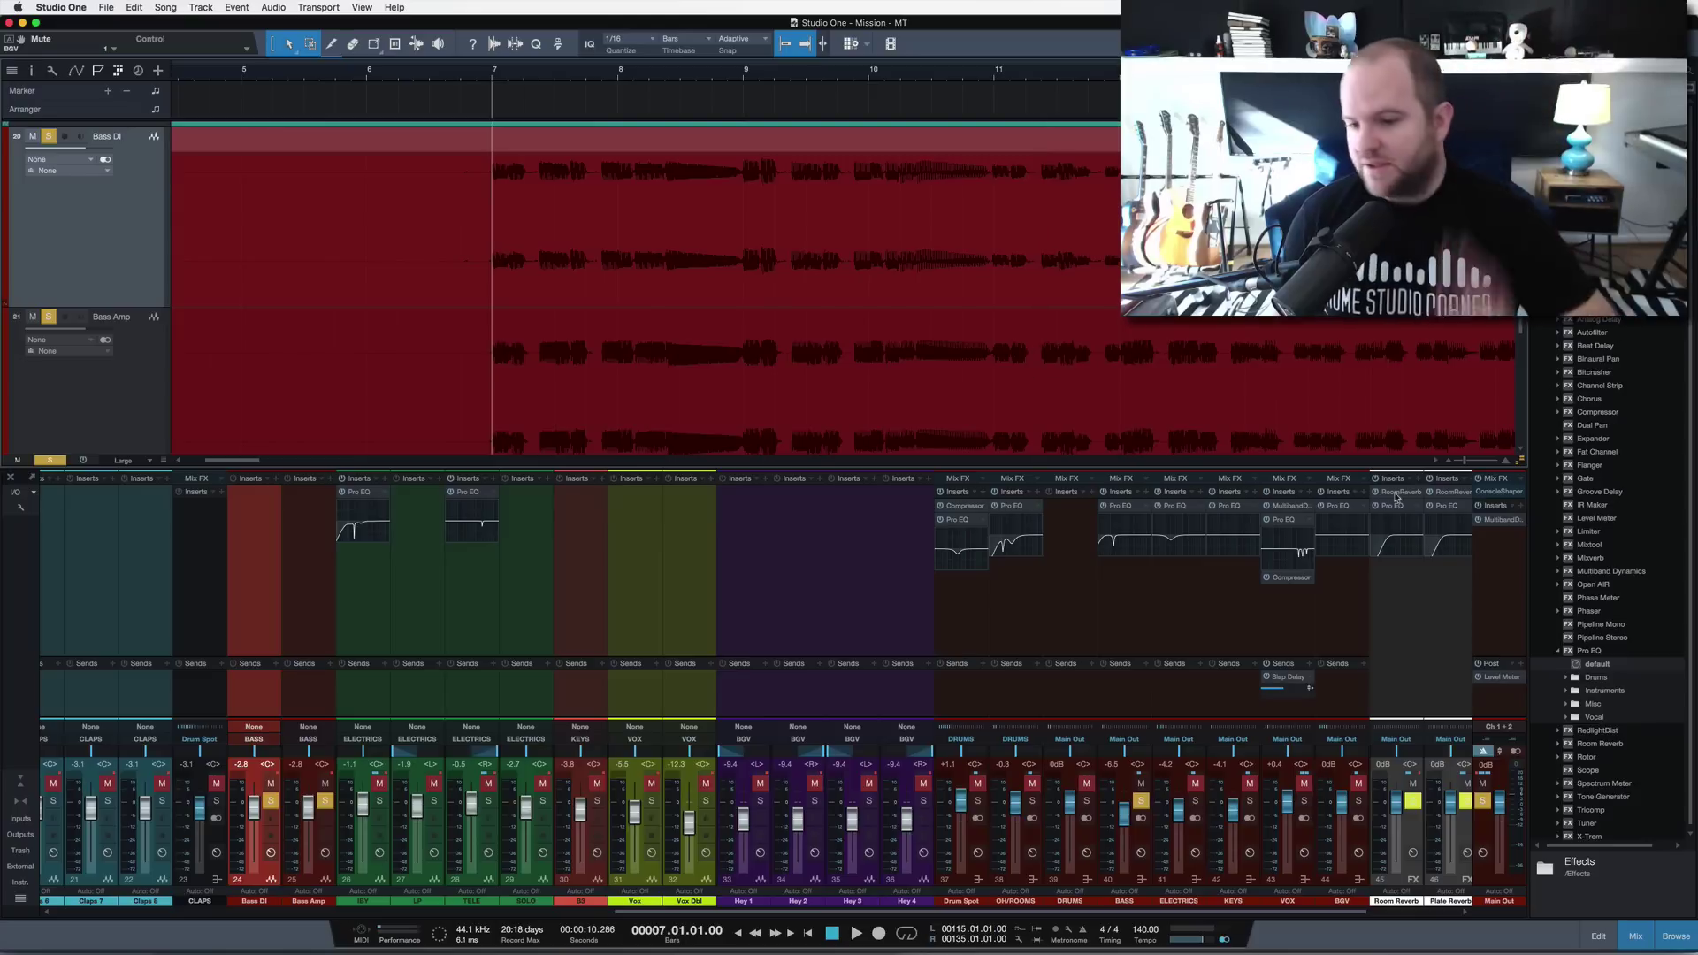
- Insert Mixtool on the Bass Amp channel and place its window clear of the bass waveforms starting at bar 7
{"action": "left_click_drag", "start_coordinate": [1590, 545], "coordinate": [305, 583]}
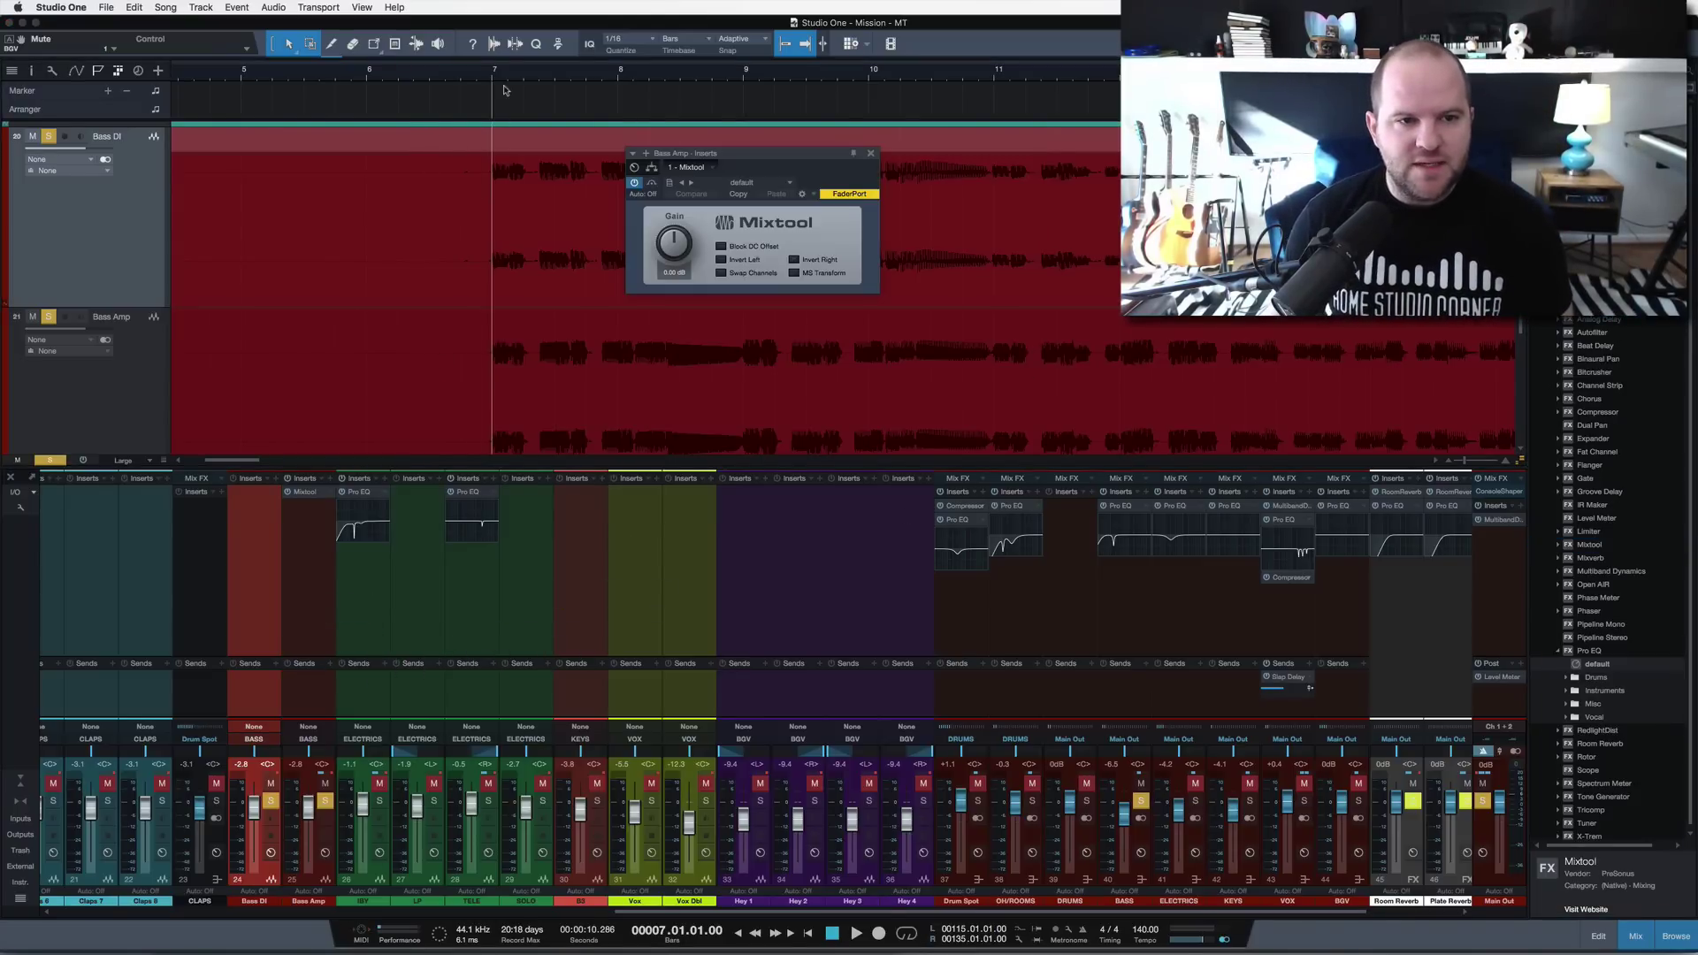
{"action": "scroll", "coordinate": [491, 104], "scroll_direction": "up", "scroll_amount": 5}
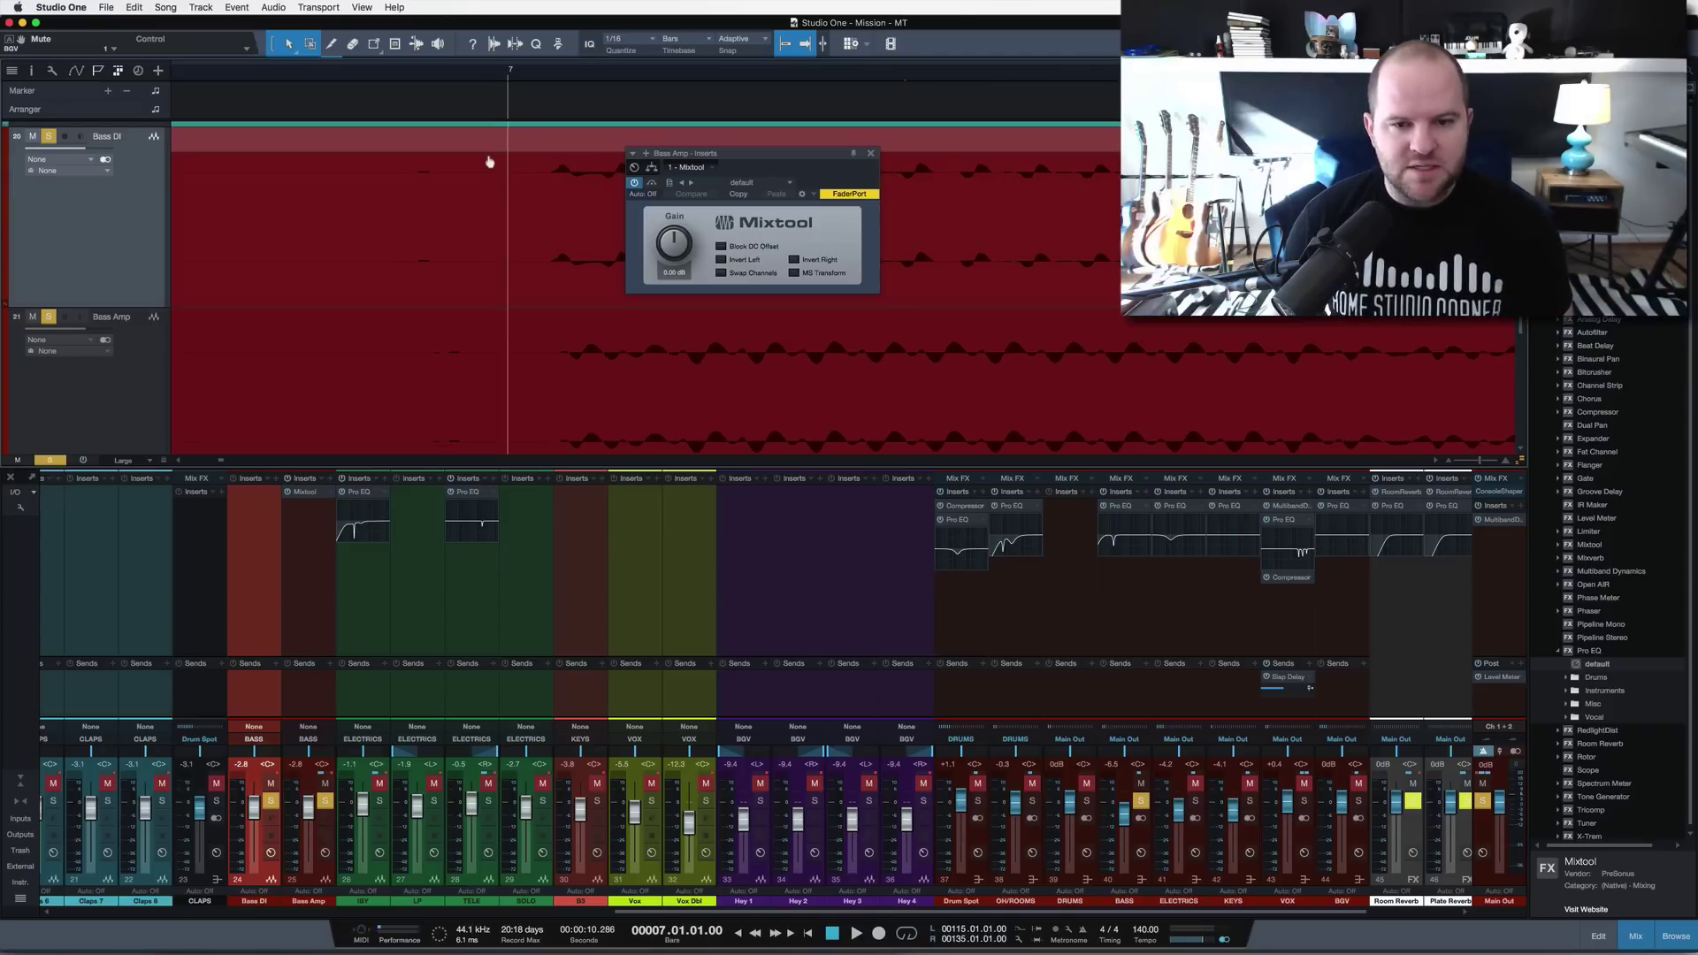
{"action": "scroll", "coordinate": [490, 187], "scroll_direction": "up", "scroll_amount": 3}
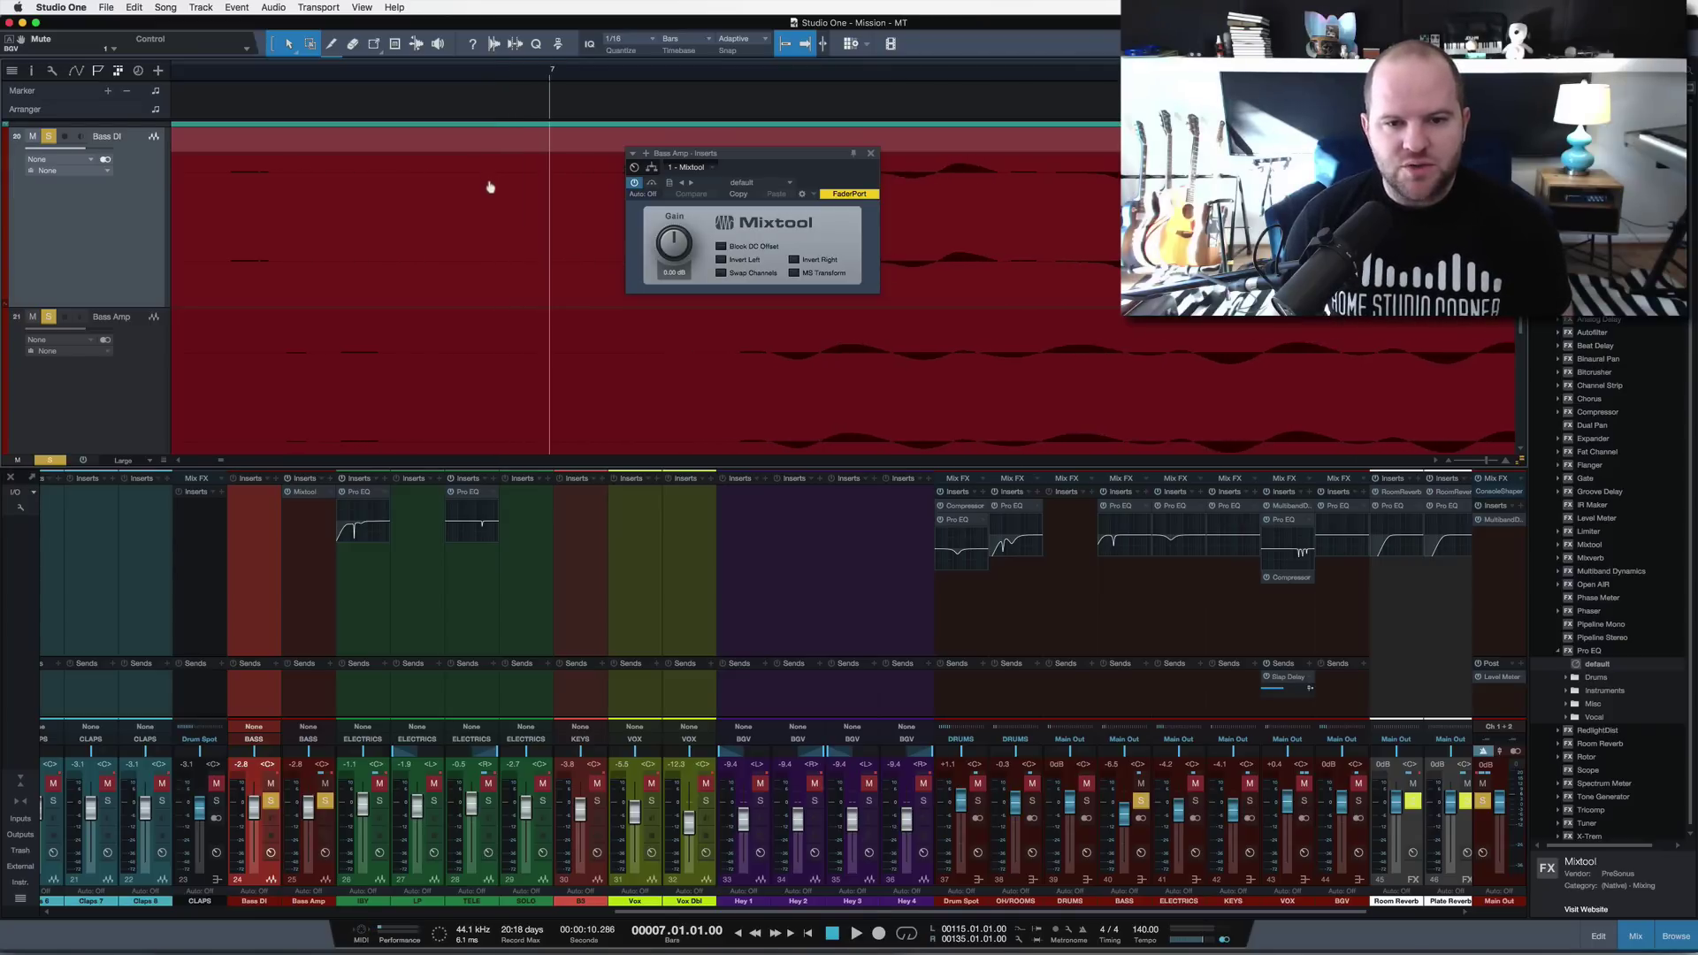
{"action": "left_click_drag", "start_coordinate": [785, 159], "coordinate": [483, 265]}
{"action": "left_click_drag", "start_coordinate": [808, 70], "coordinate": [764, 7]}
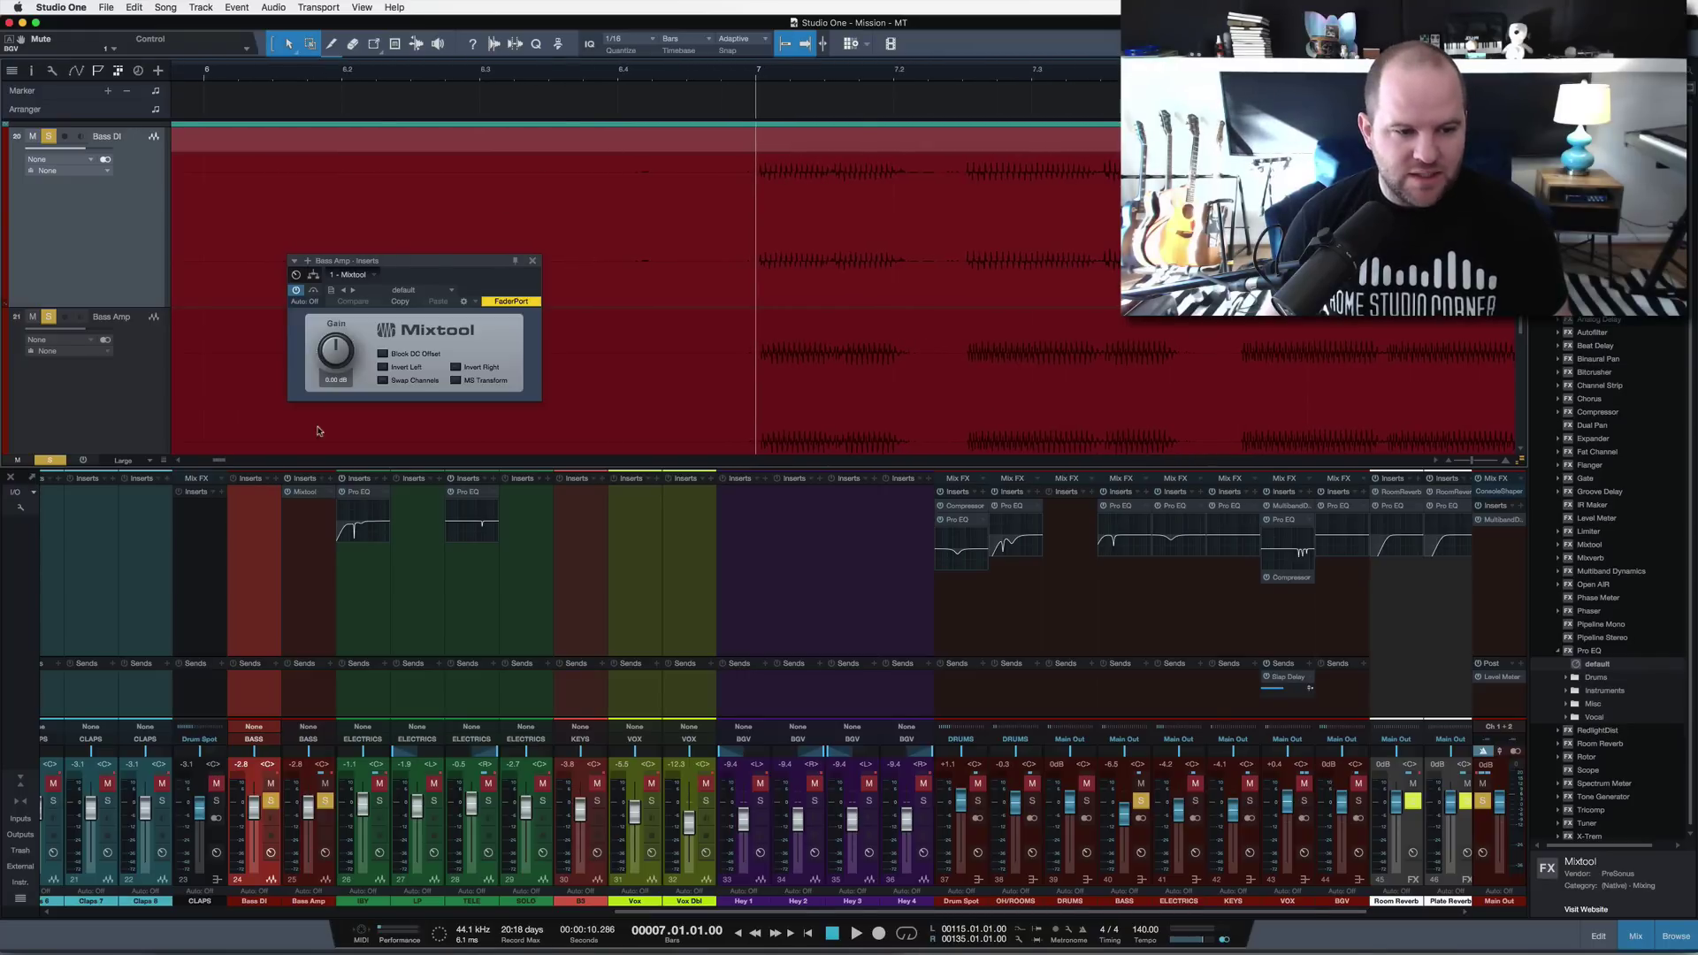
- Invert both the left and right phase of Bass Amp in Mixtool and select the Bass Amp channel
{"action": "left_click", "coordinate": [456, 367]}
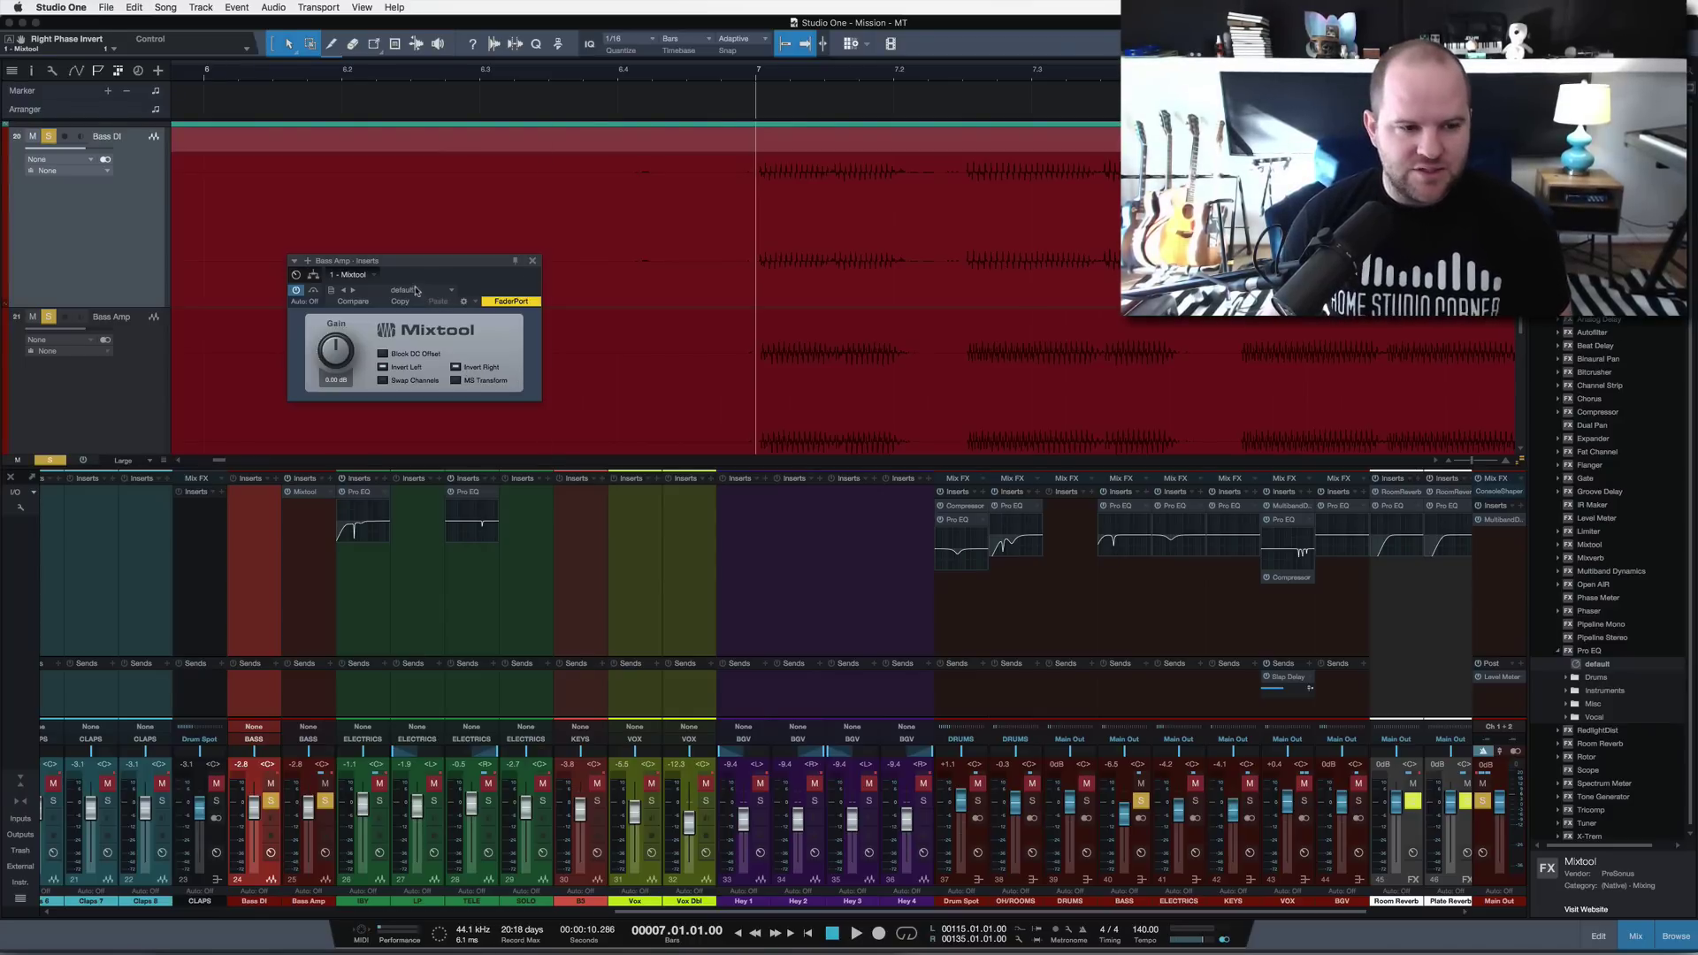
{"action": "left_click", "coordinate": [271, 851]}
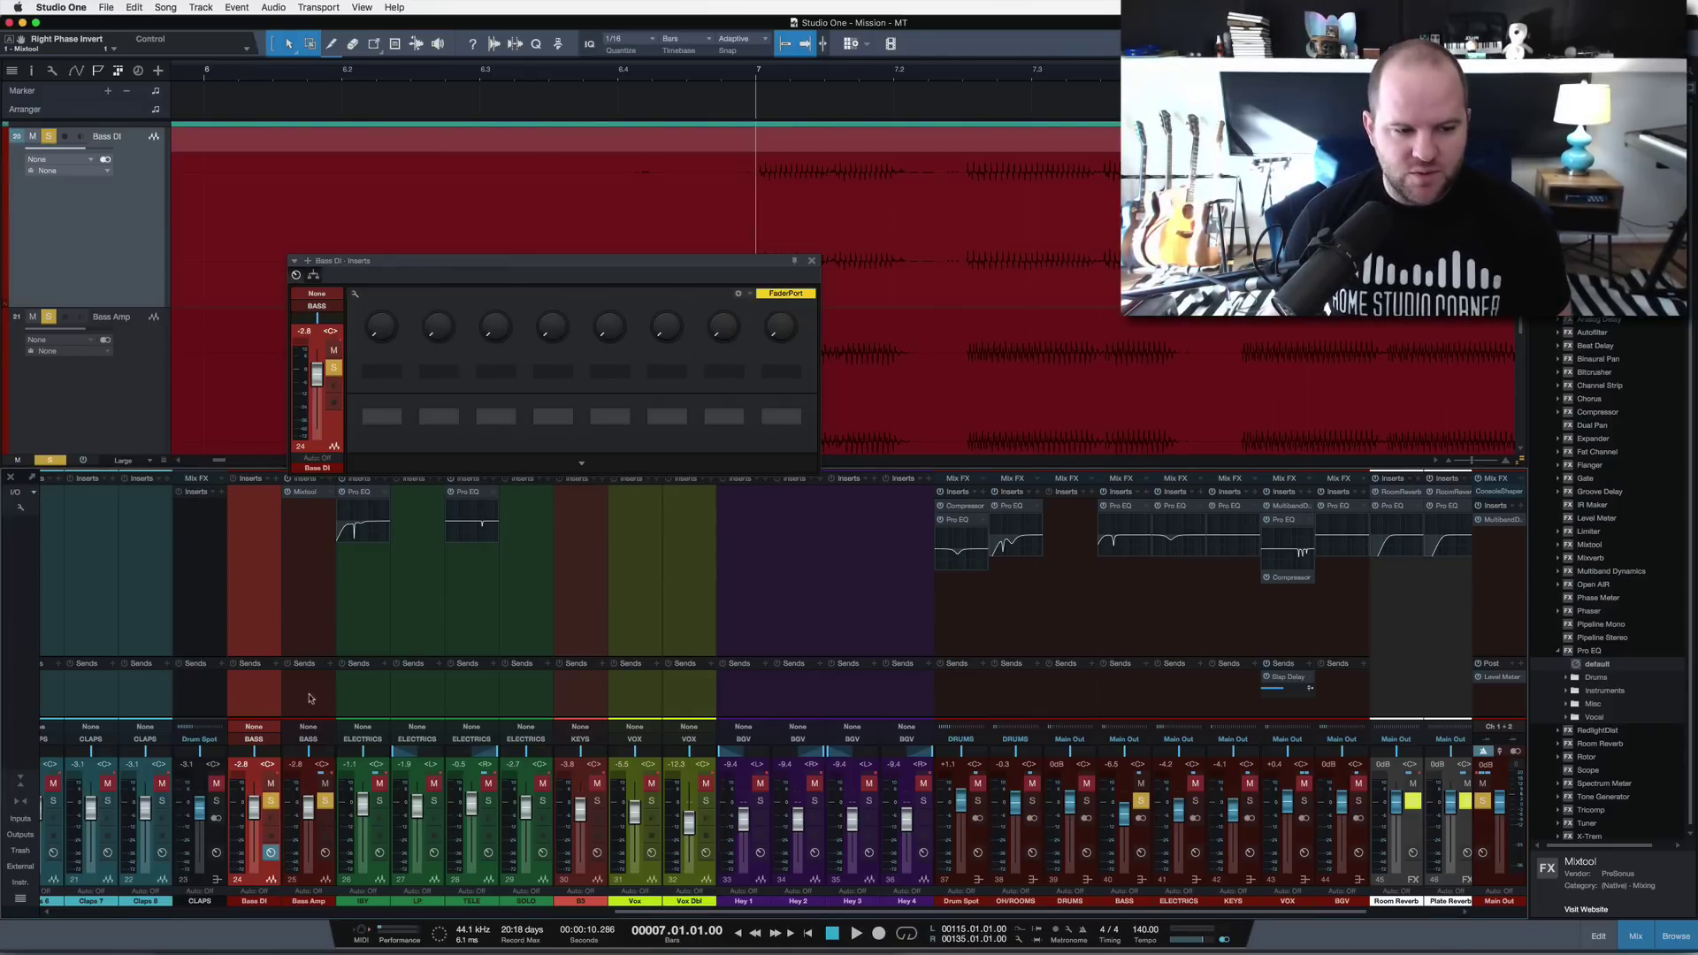
{"action": "left_click", "coordinate": [325, 796]}
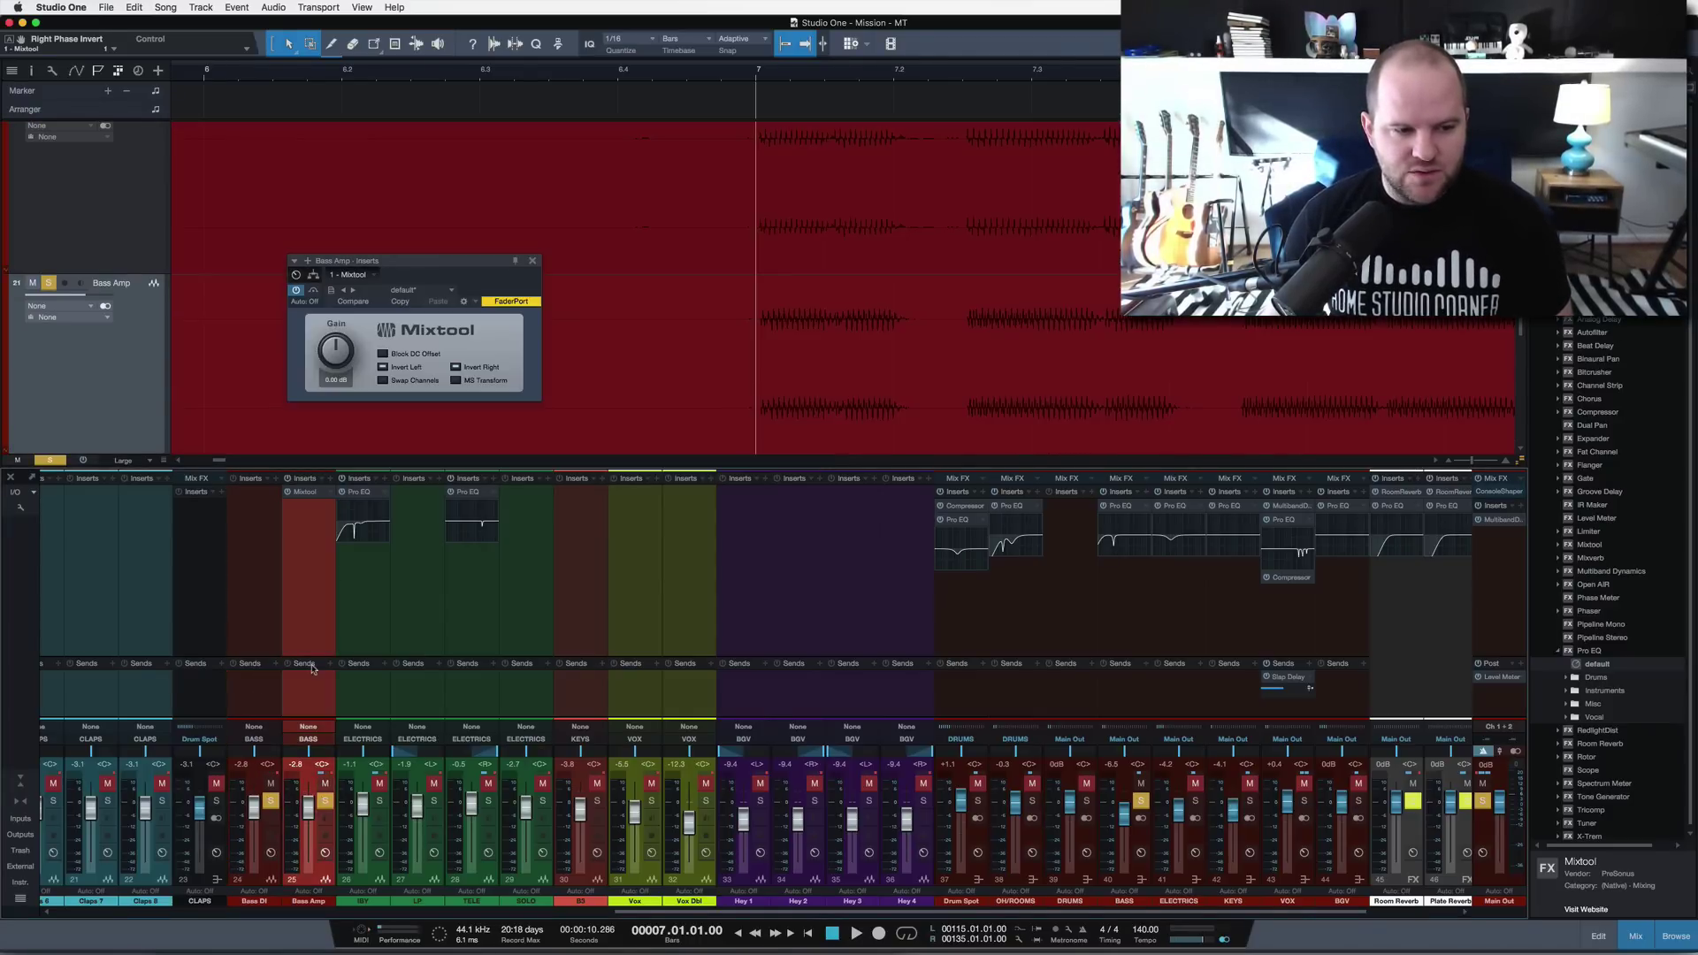
- Select the Bass DI and Bass Amp channels together and open Mixtool on Bass Amp
{"action": "left_click", "coordinate": [263, 697], "text": "shift"}
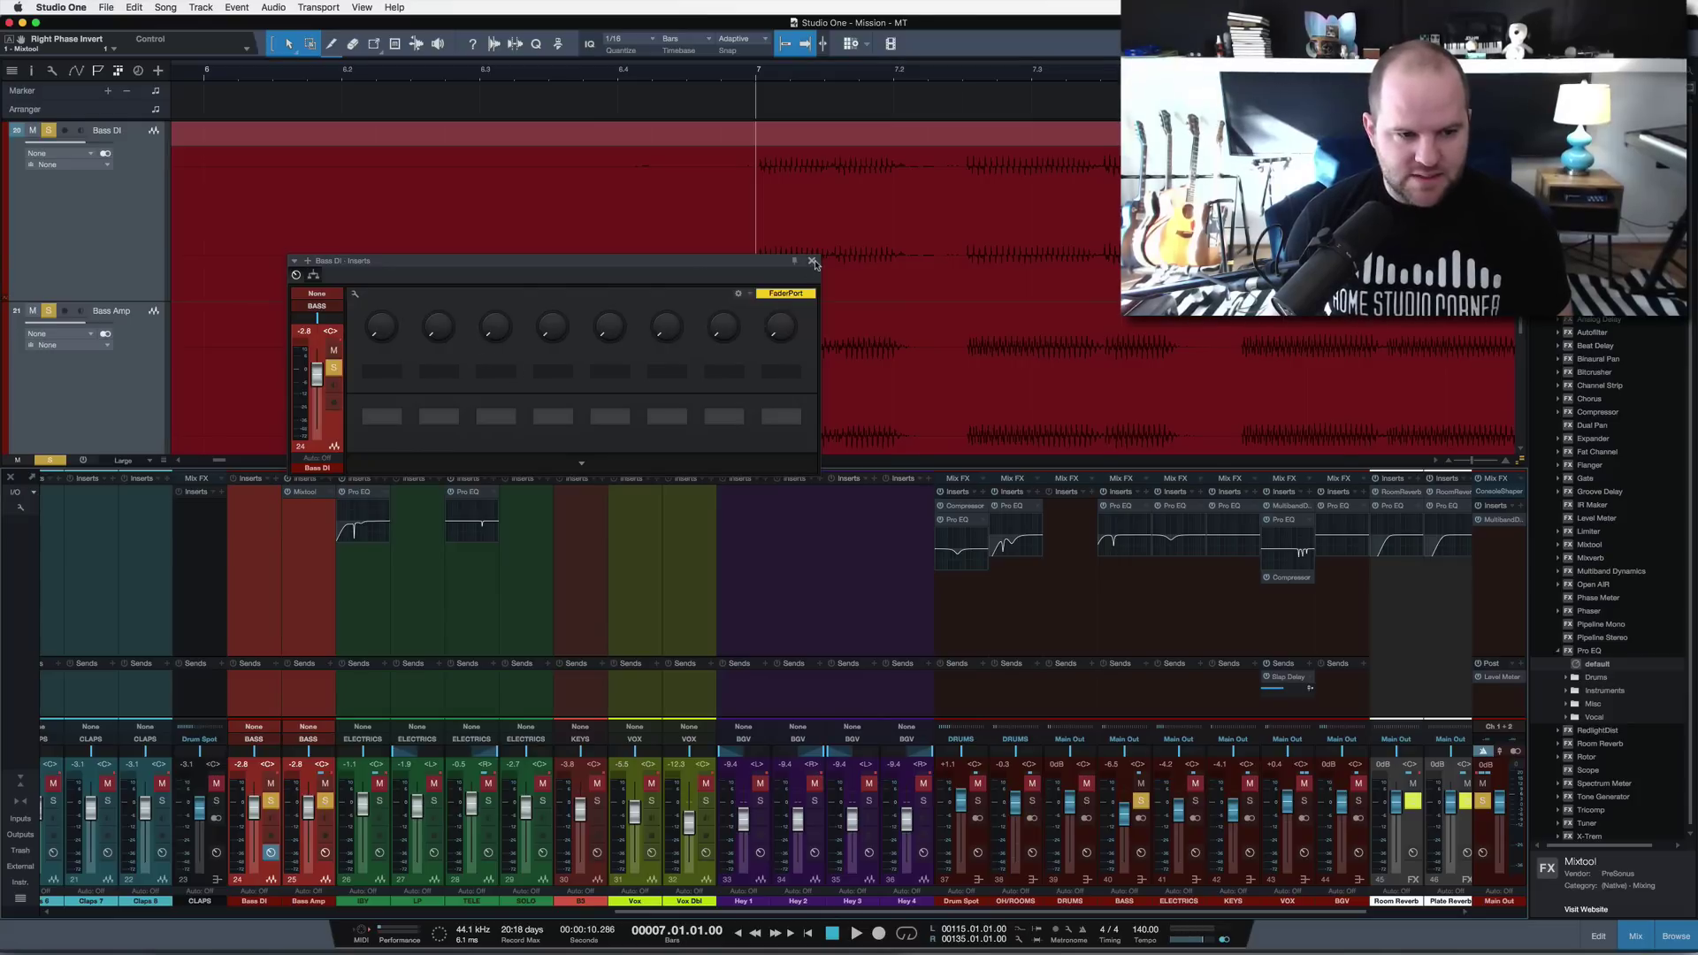
{"action": "left_click", "coordinate": [814, 262]}
{"action": "left_click", "coordinate": [306, 492]}
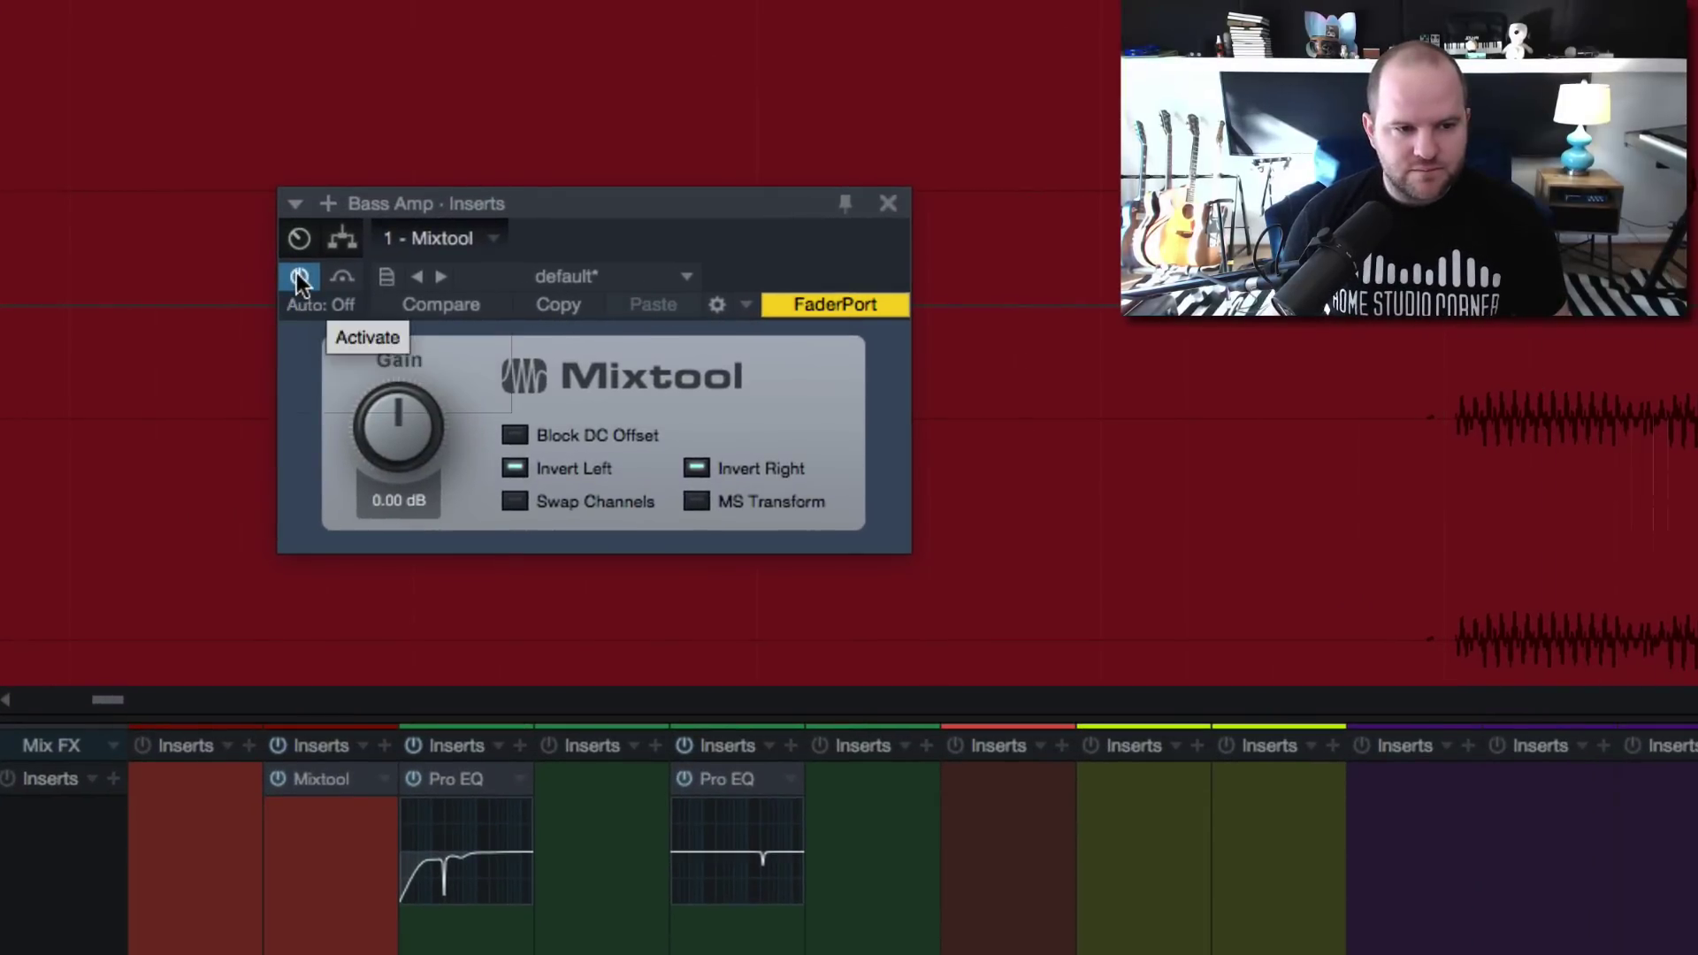
- Compare the combined bass sound with Bass Amp's Mixtool active and bypassed, leave it bypassed and close its window
{"action": "left_click", "coordinate": [301, 280]}
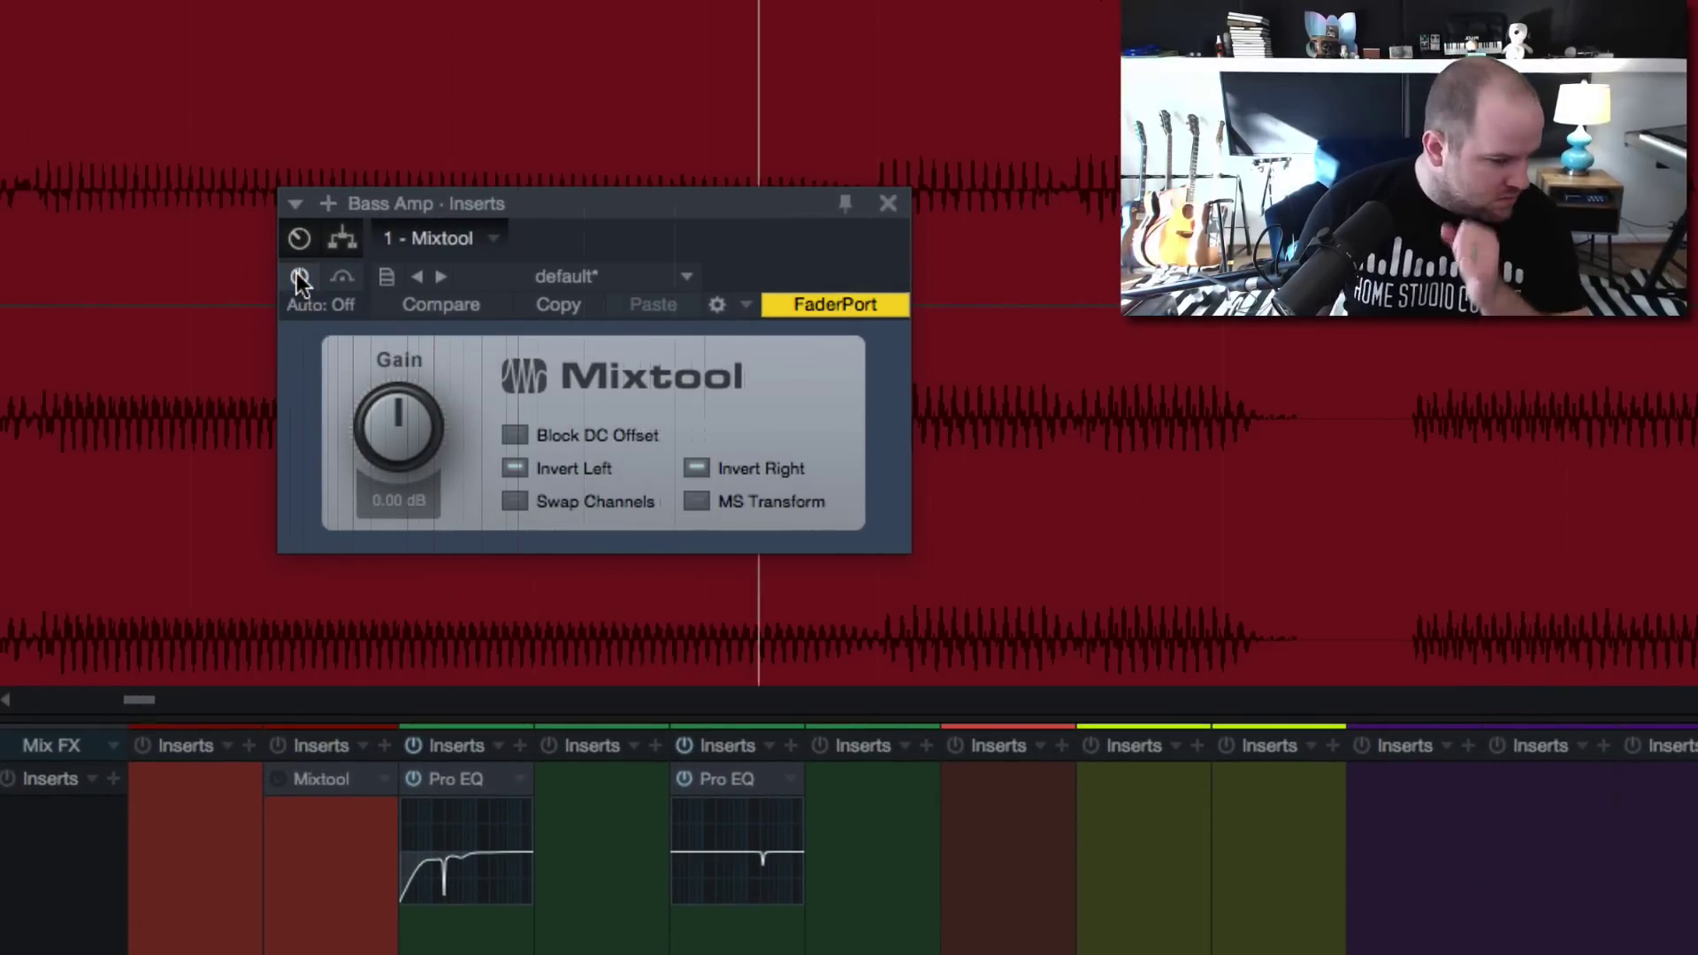
{"action": "left_click", "coordinate": [301, 280]}
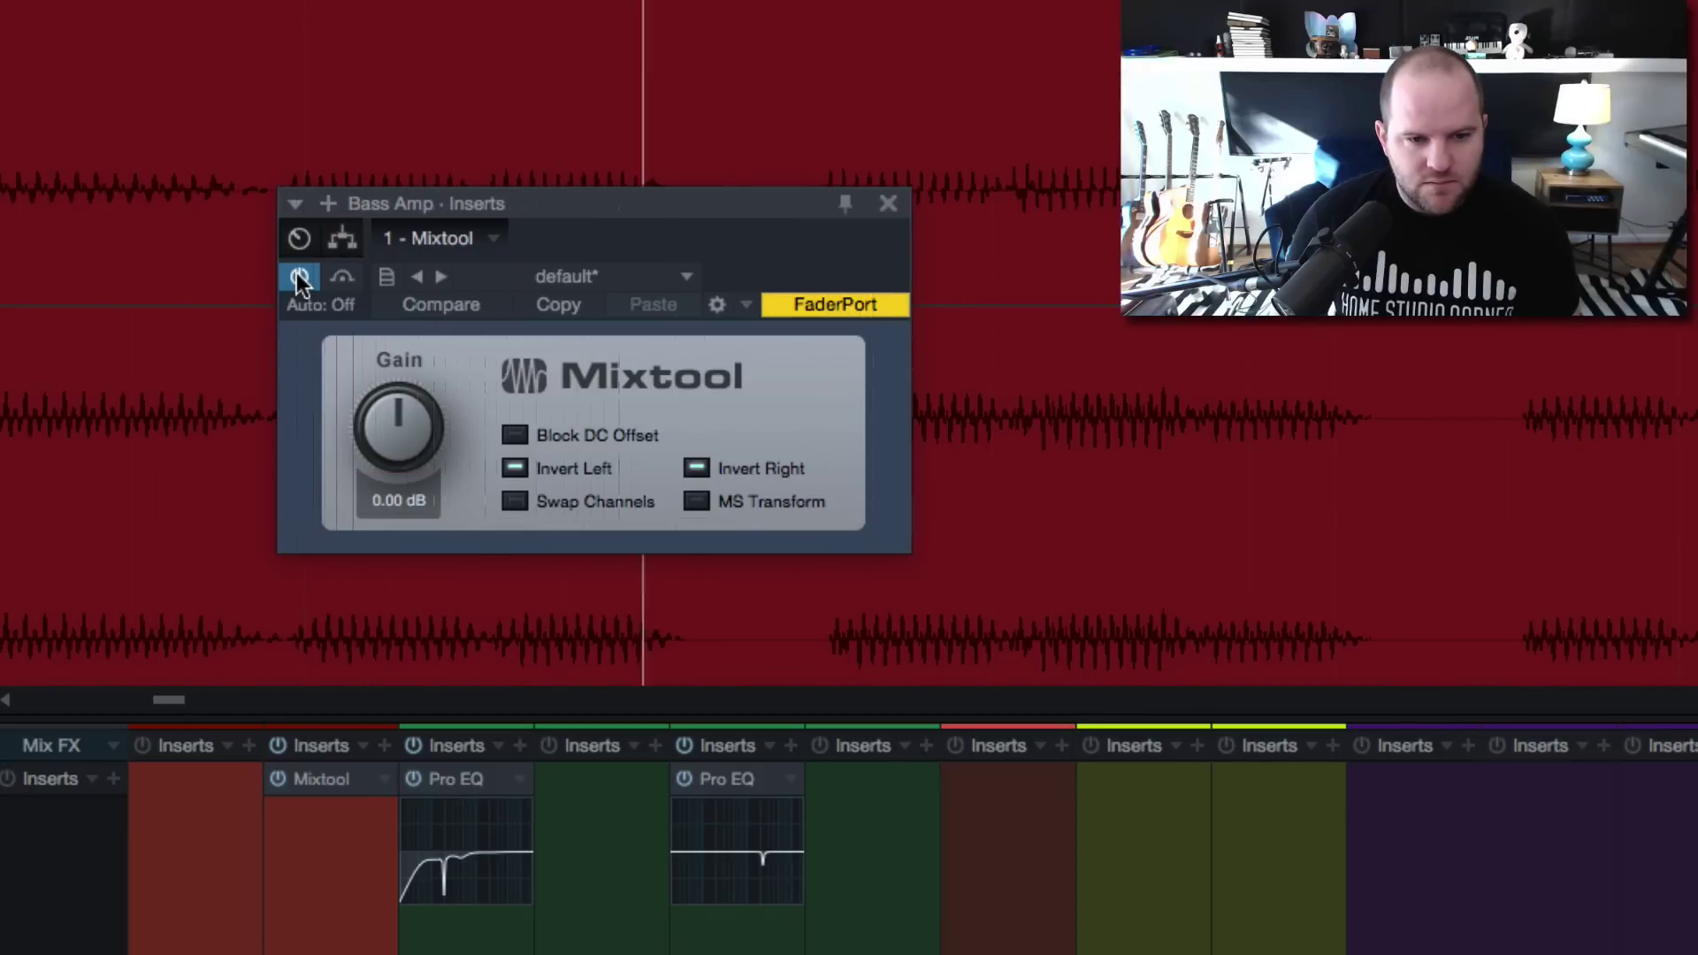
{"action": "left_click", "coordinate": [301, 280]}
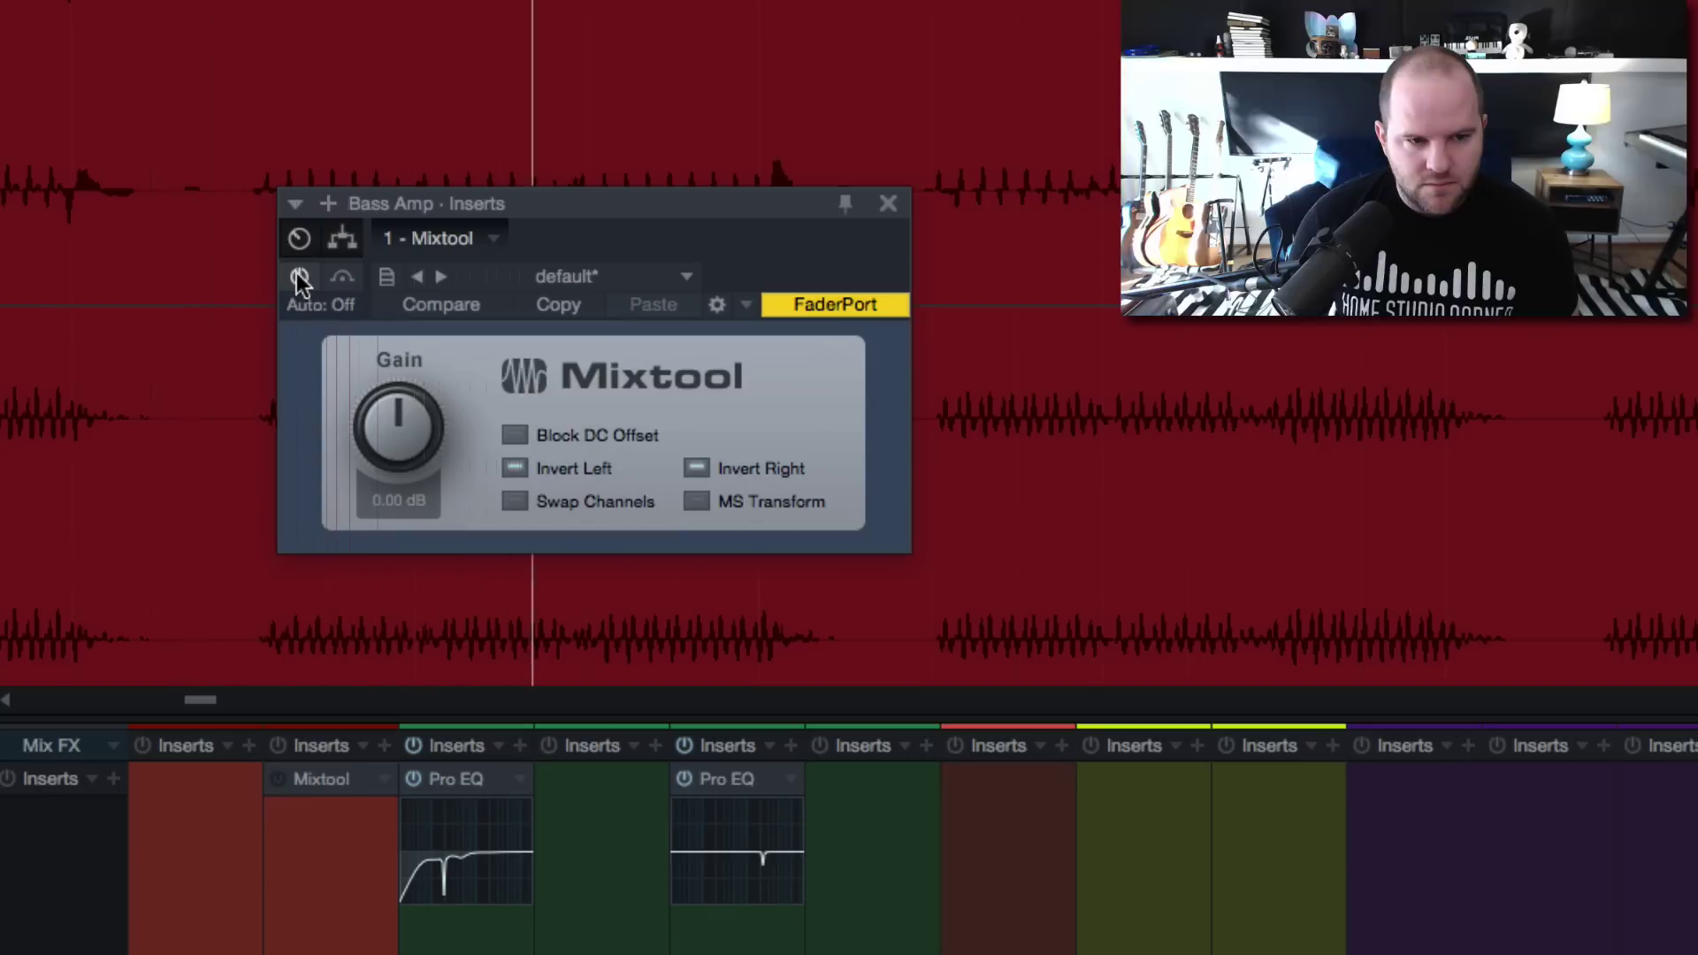
{"action": "left_click", "coordinate": [300, 280]}
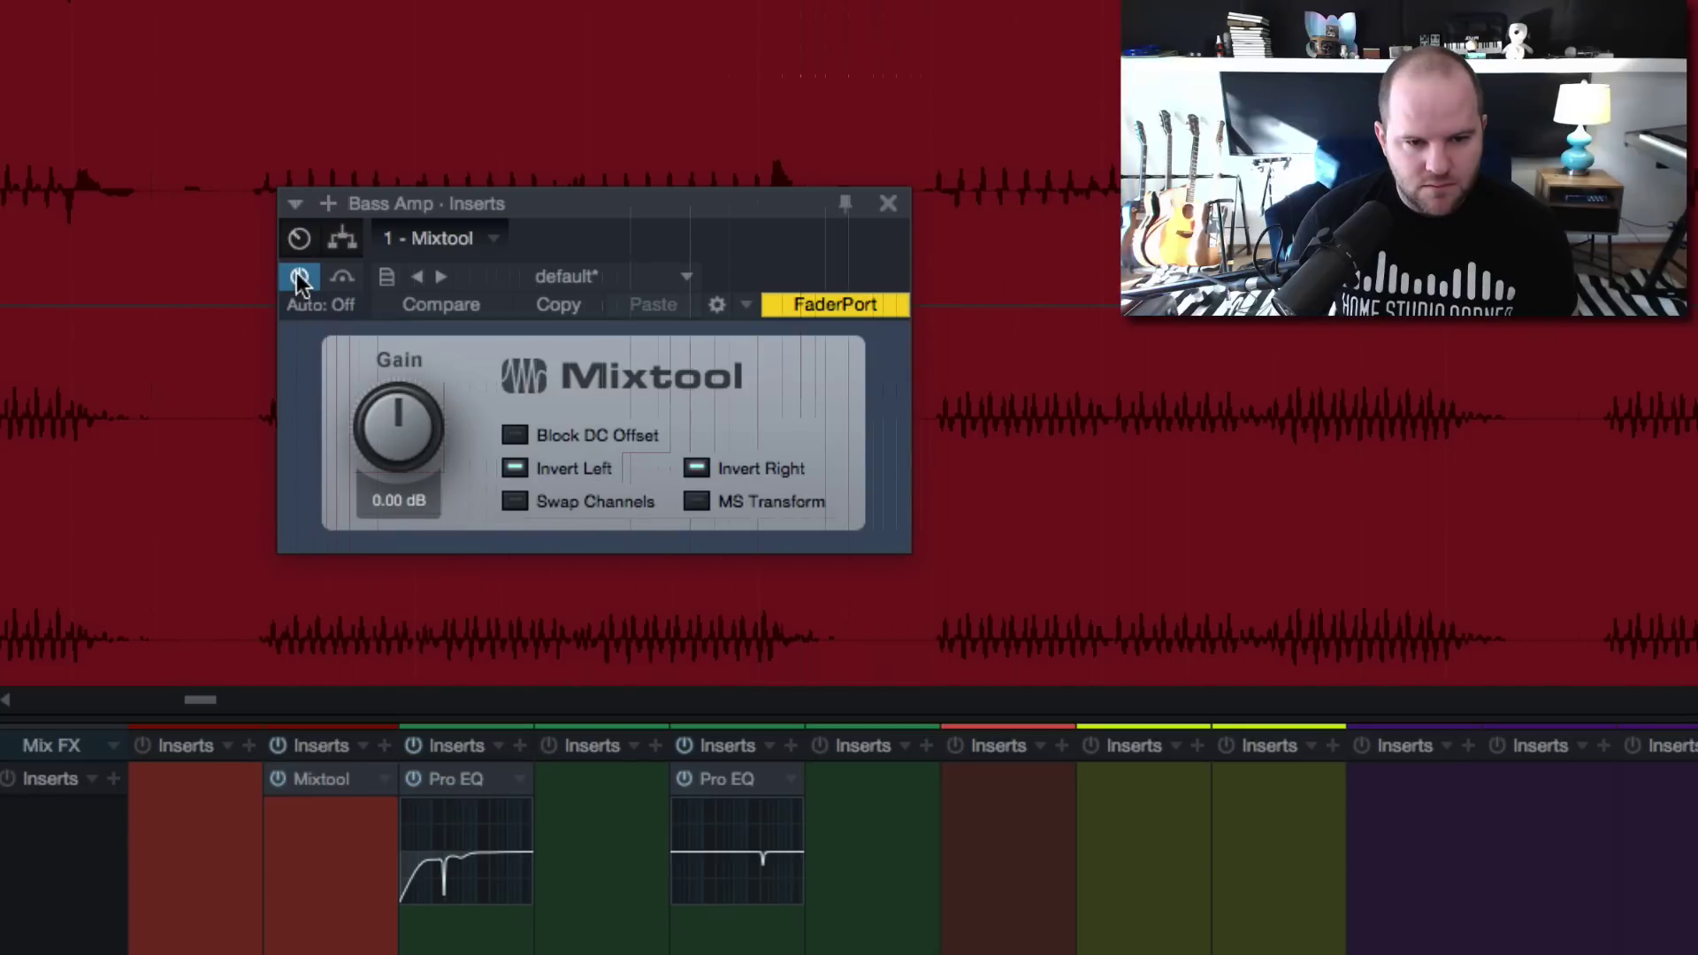
{"action": "left_click", "coordinate": [301, 279]}
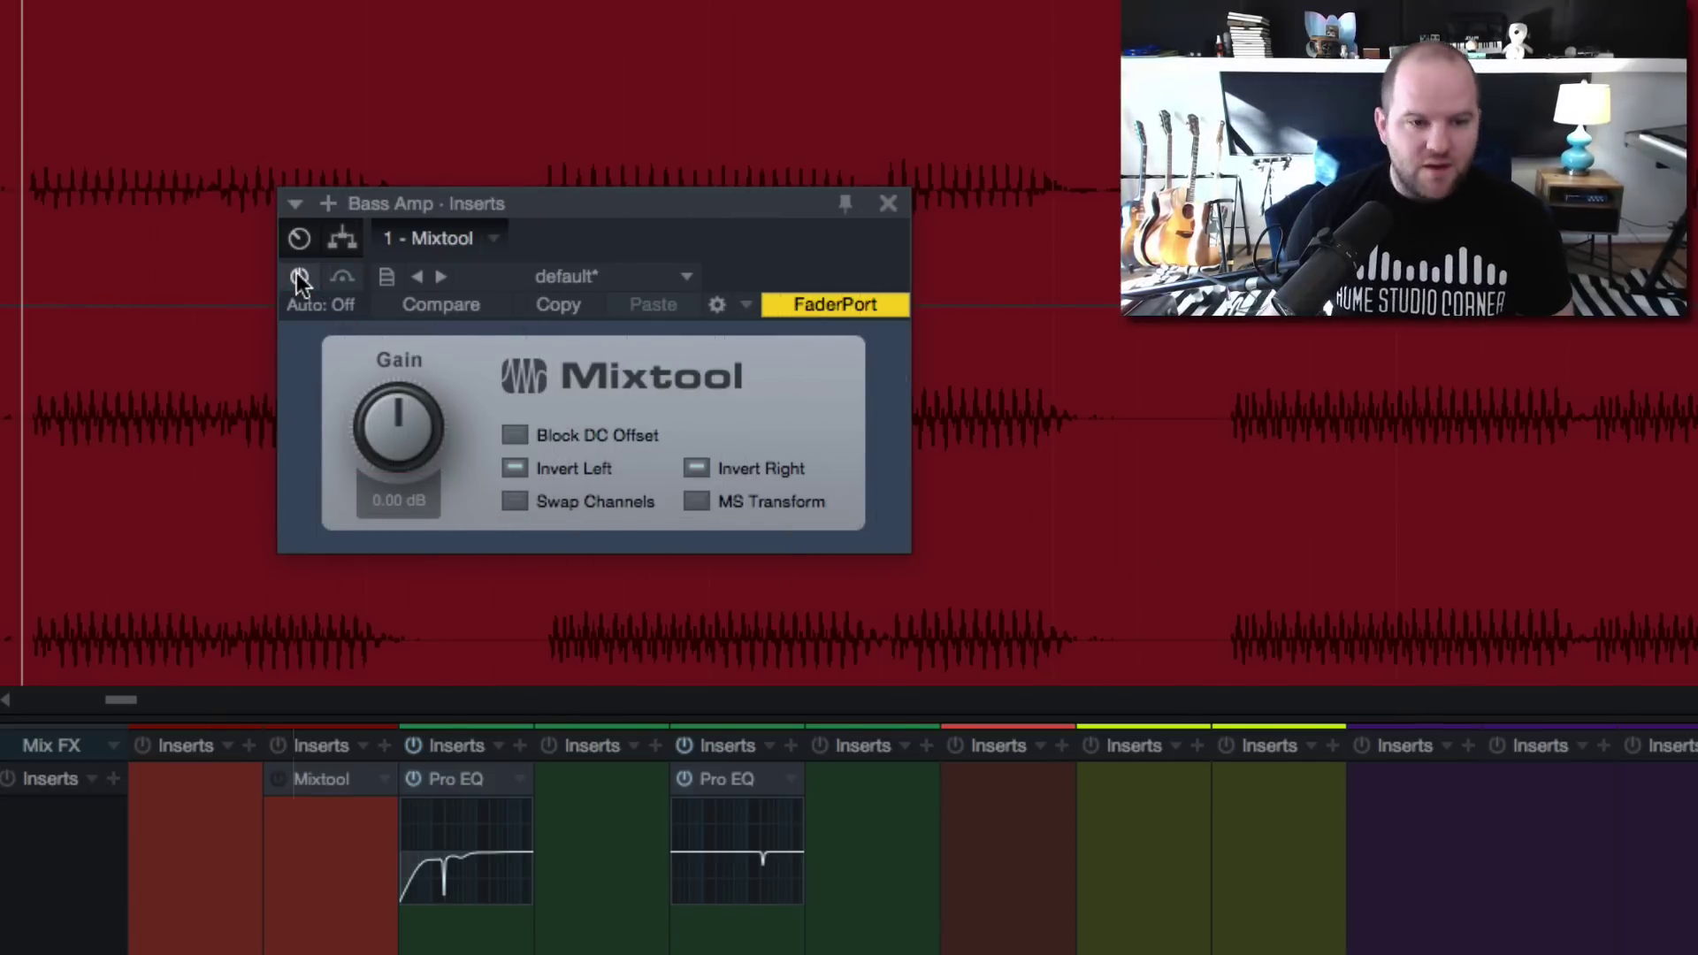
{"action": "left_click", "coordinate": [881, 197]}
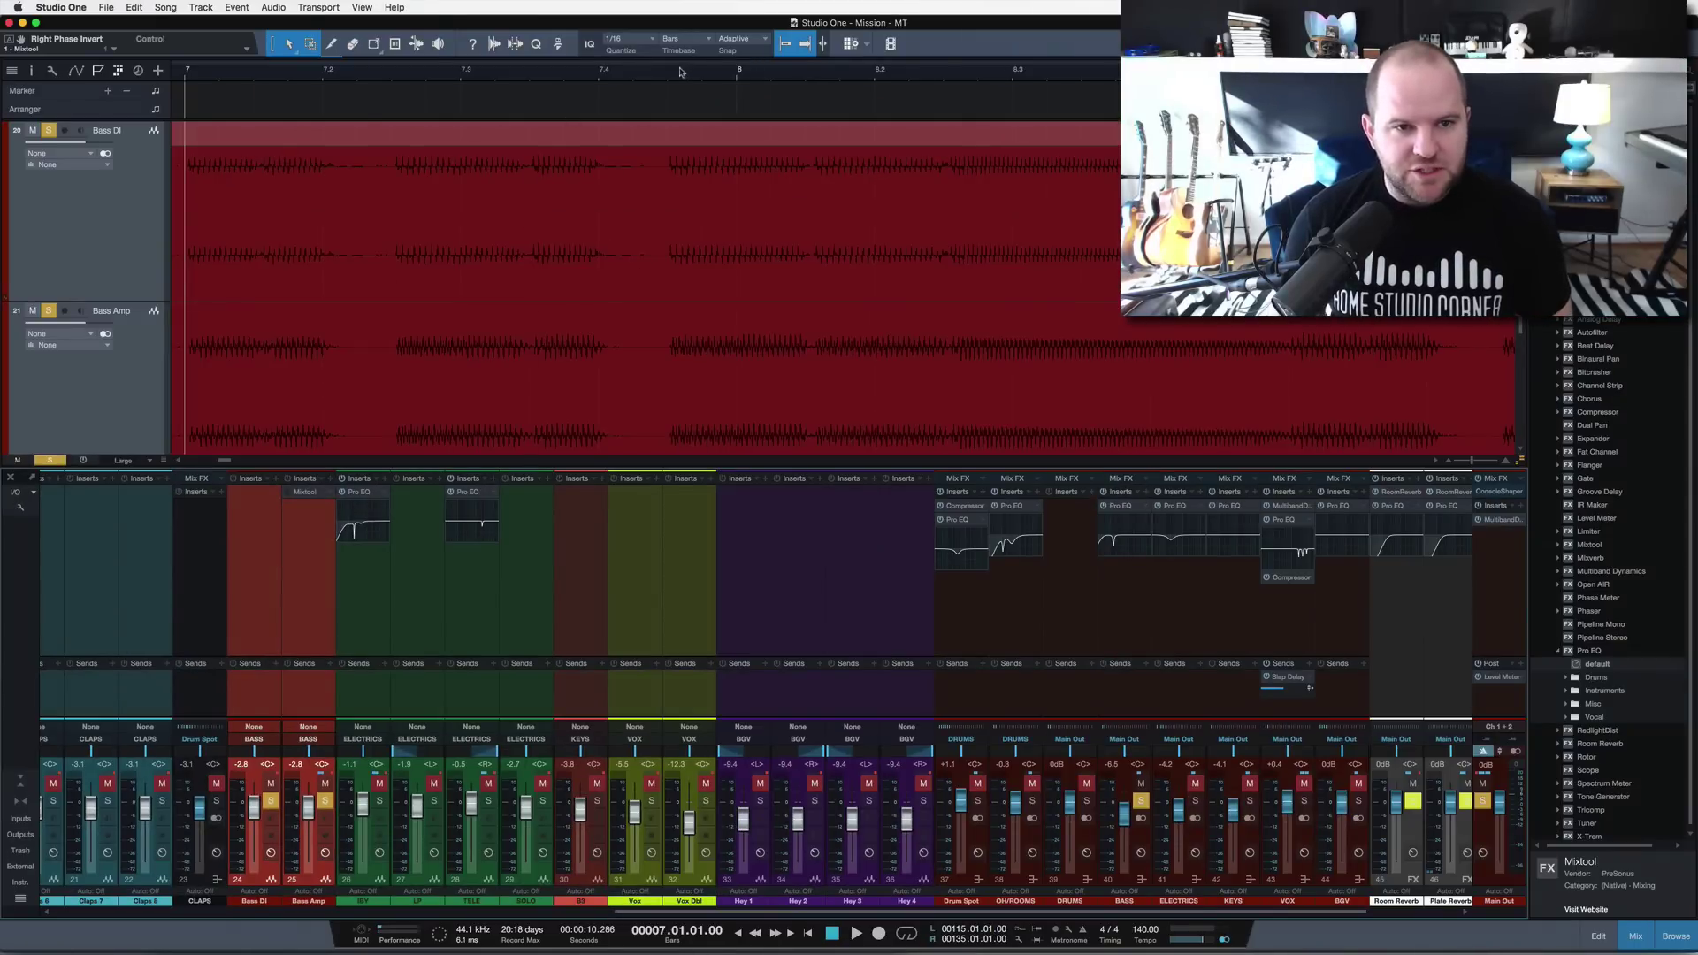
- Inspect both bass waveforms closely at bar 7 and remove Mixtool from the Bass Amp channel
{"action": "left_click_drag", "start_coordinate": [669, 101], "coordinate": [624, 16]}
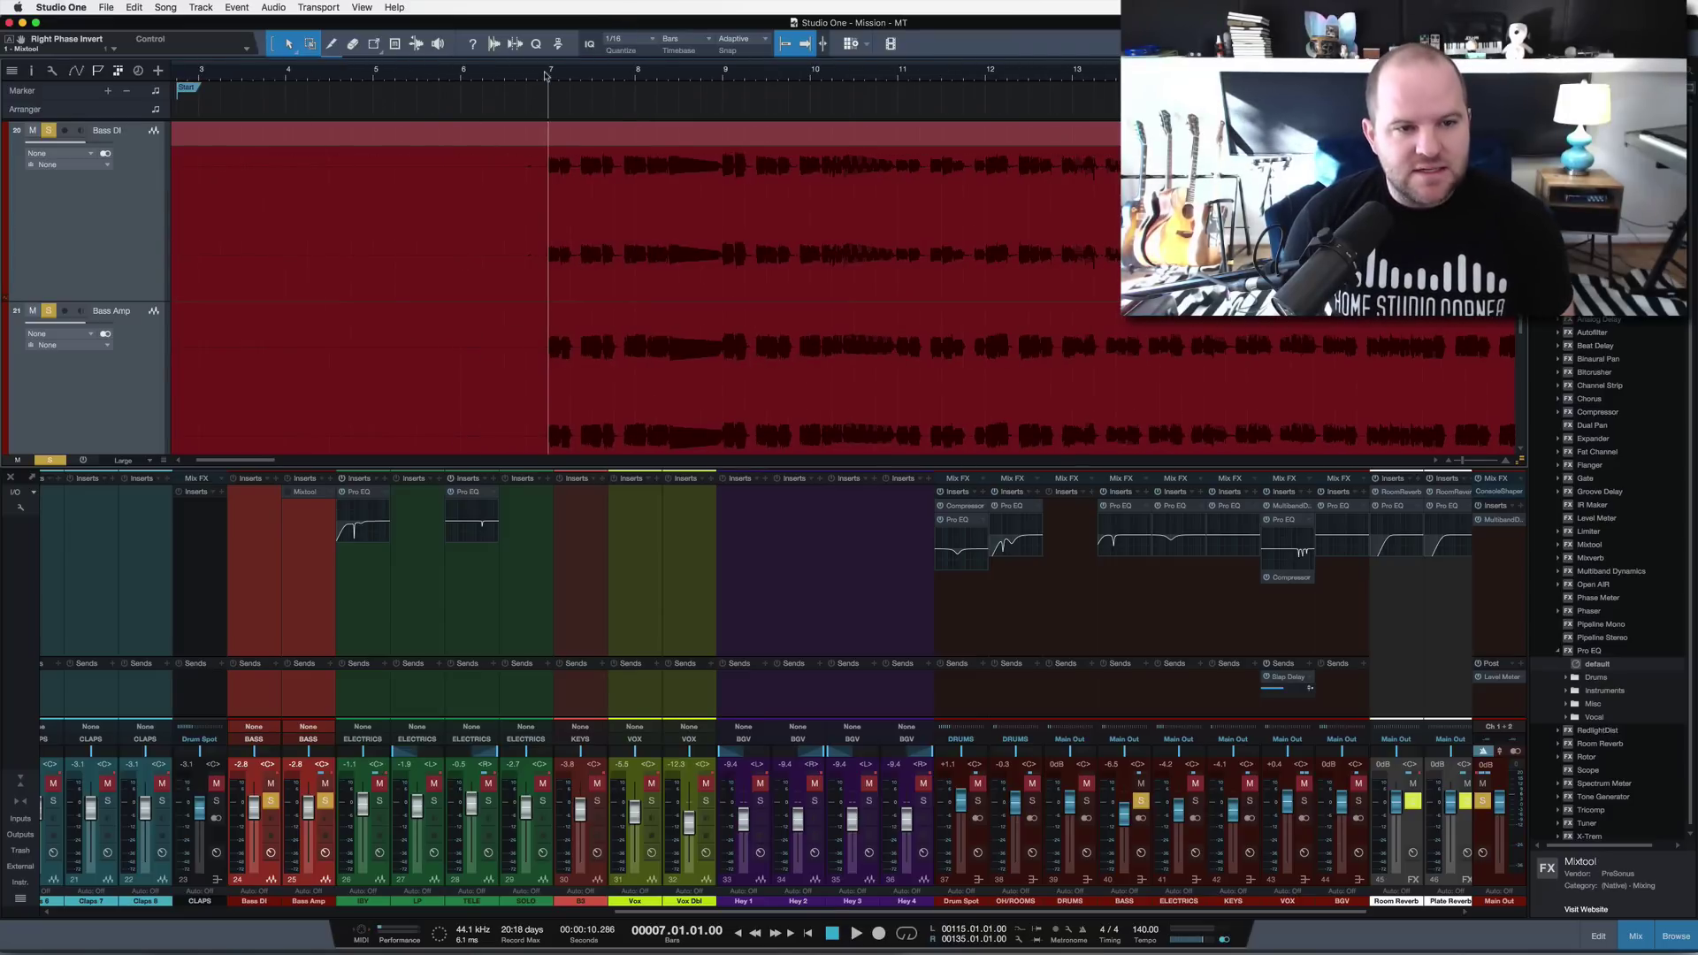
{"action": "left_click_drag", "start_coordinate": [546, 74], "coordinate": [743, 176]}
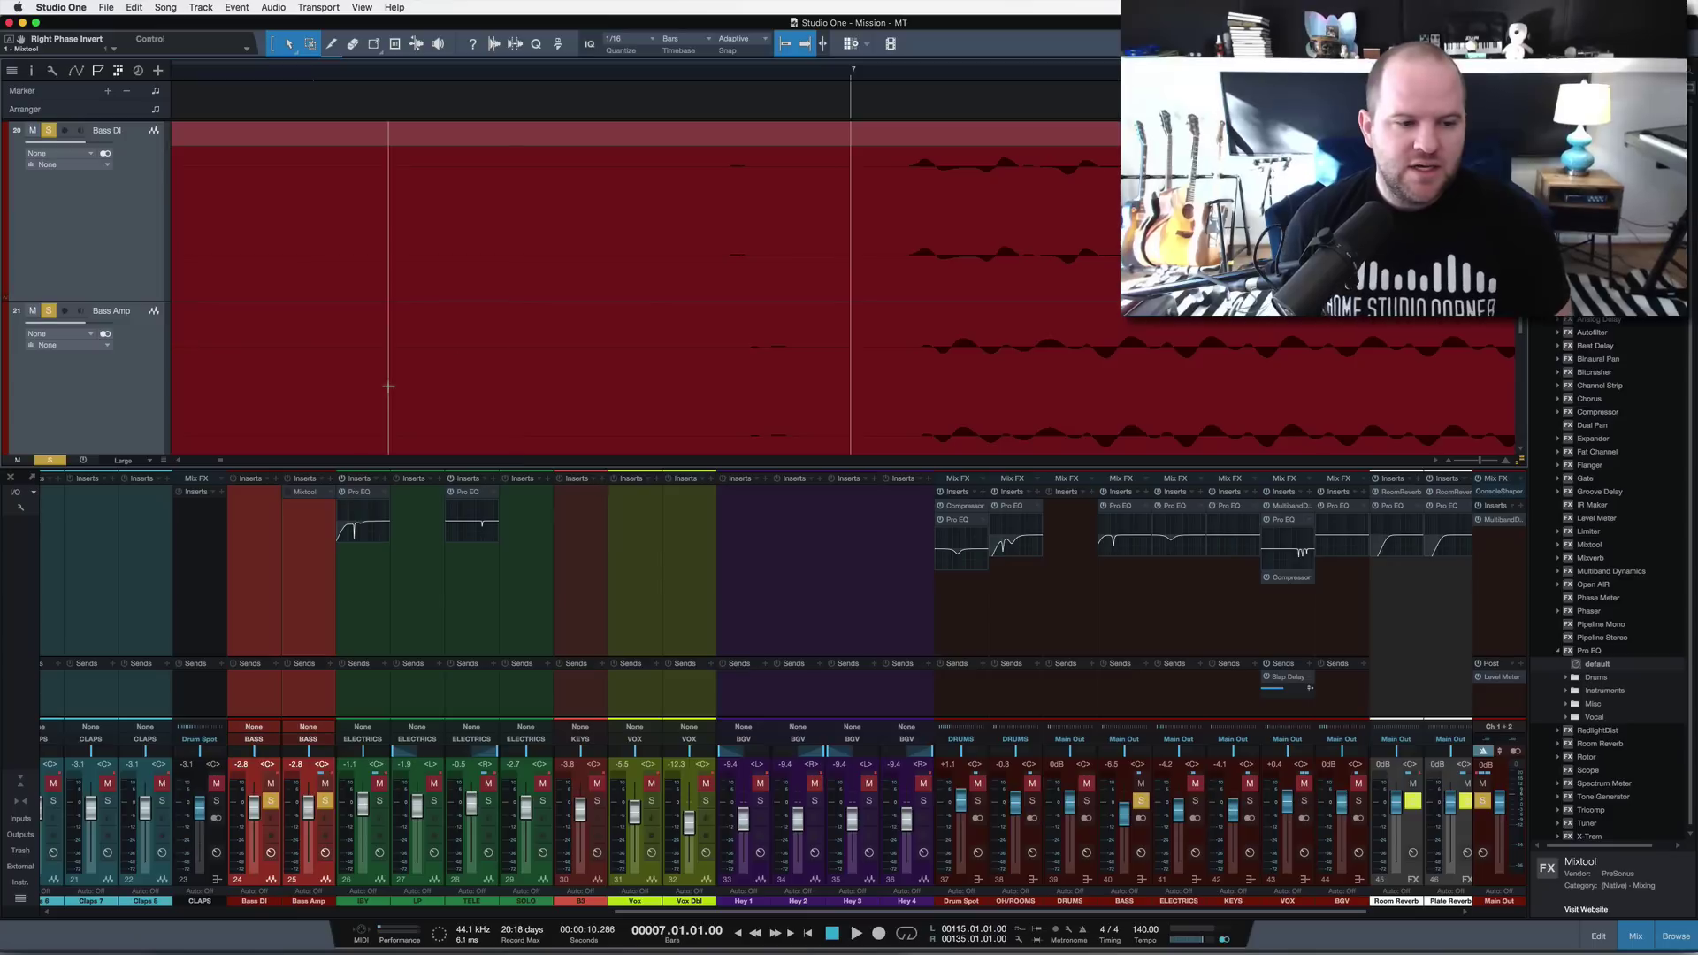
{"action": "left_click", "coordinate": [326, 495]}
{"action": "left_click", "coordinate": [334, 654]}
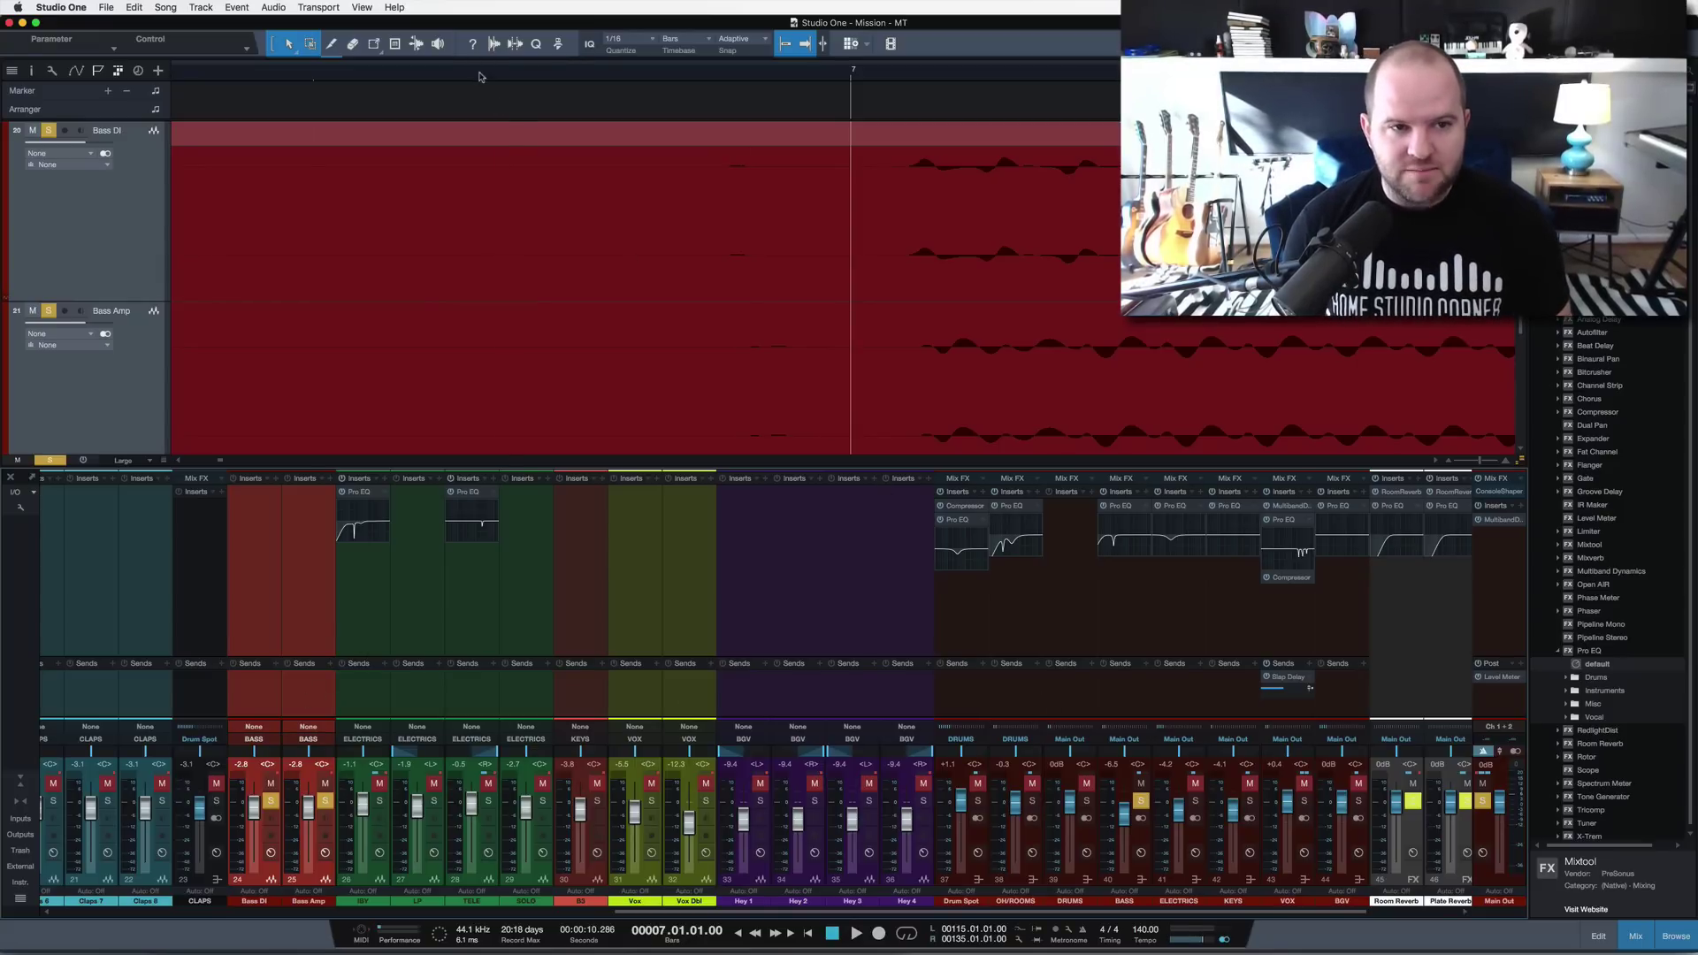
- Show the full length of the bass tracks, clear all solos and play the whole mix from bar 7
{"action": "mouse_move", "coordinate": [479, 76]}
{"action": "left_mouse_down"}
{"action": "mouse_move", "coordinate": [518, 56]}
{"action": "mouse_move", "coordinate": [484, 18]}
{"action": "left_mouse_up"}
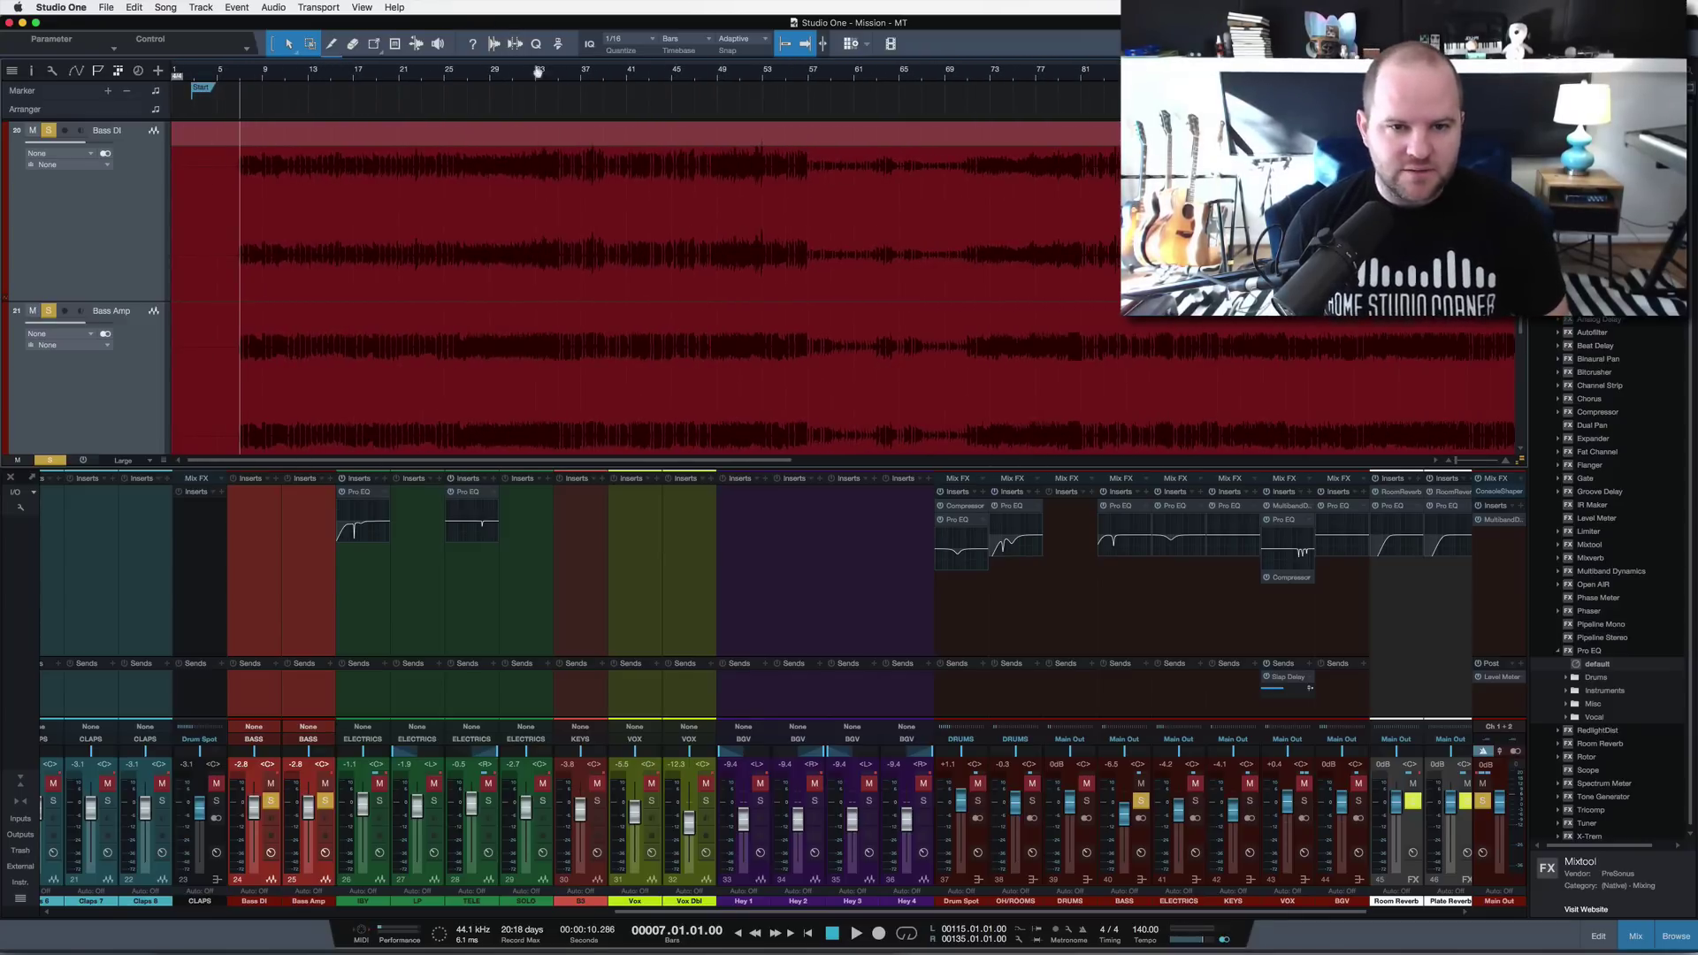
{"action": "key", "text": "z"}
{"action": "key", "text": "s"}
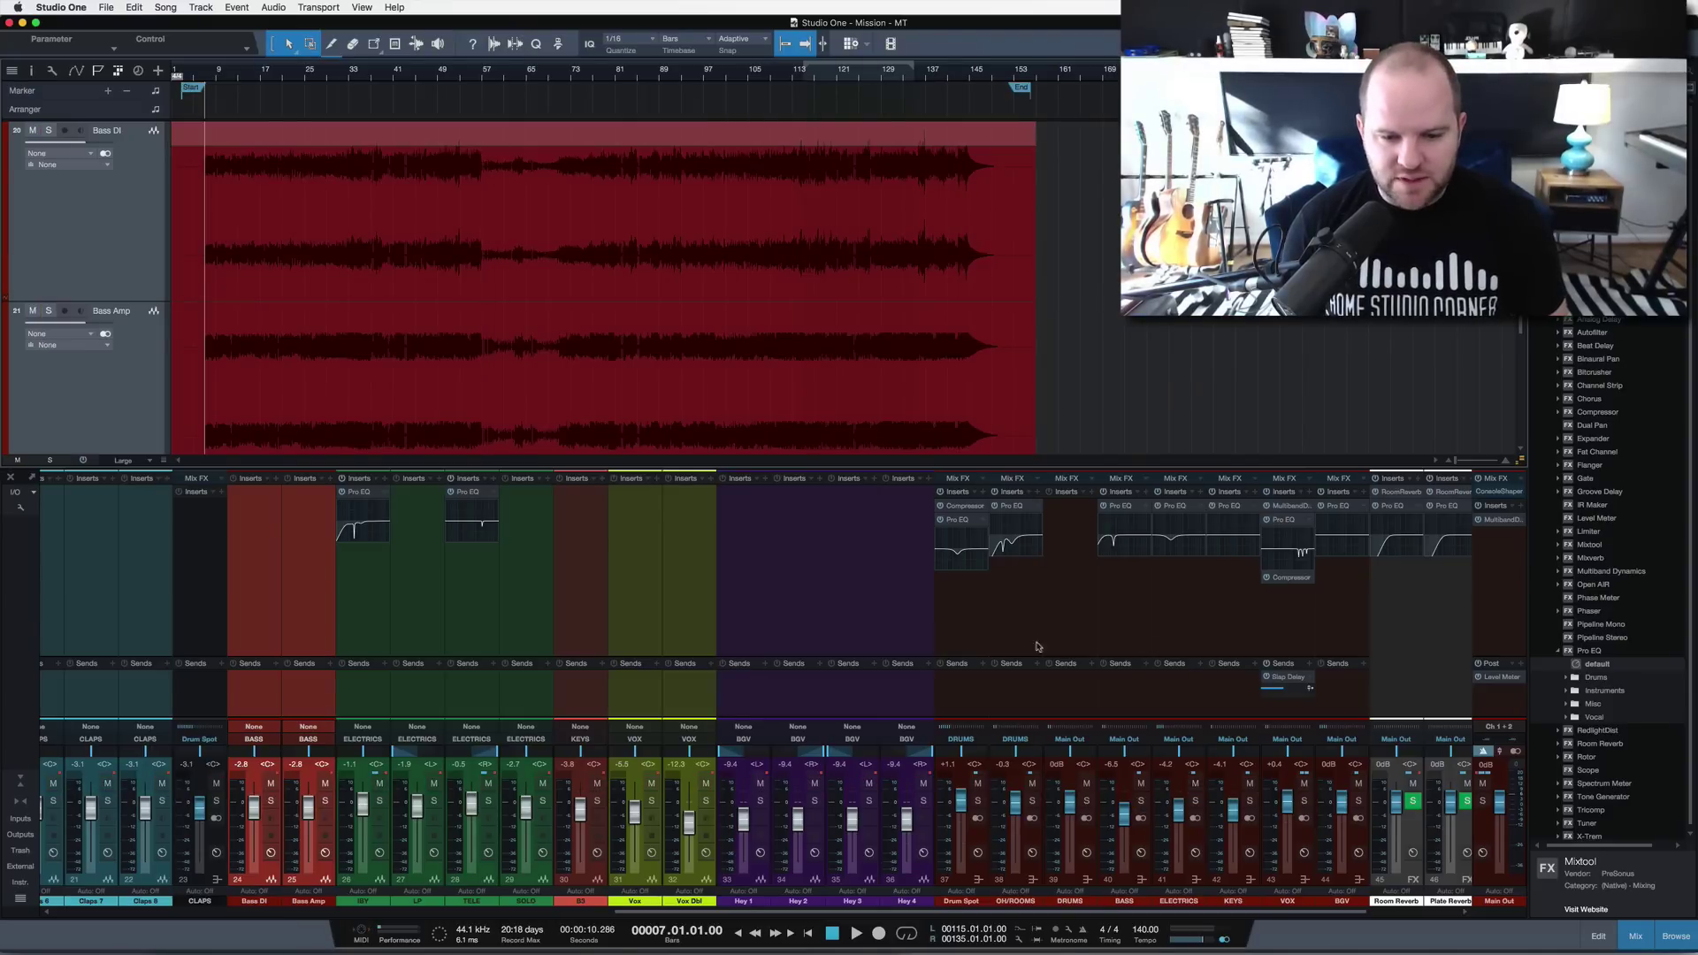
{"action": "key", "text": "space"}
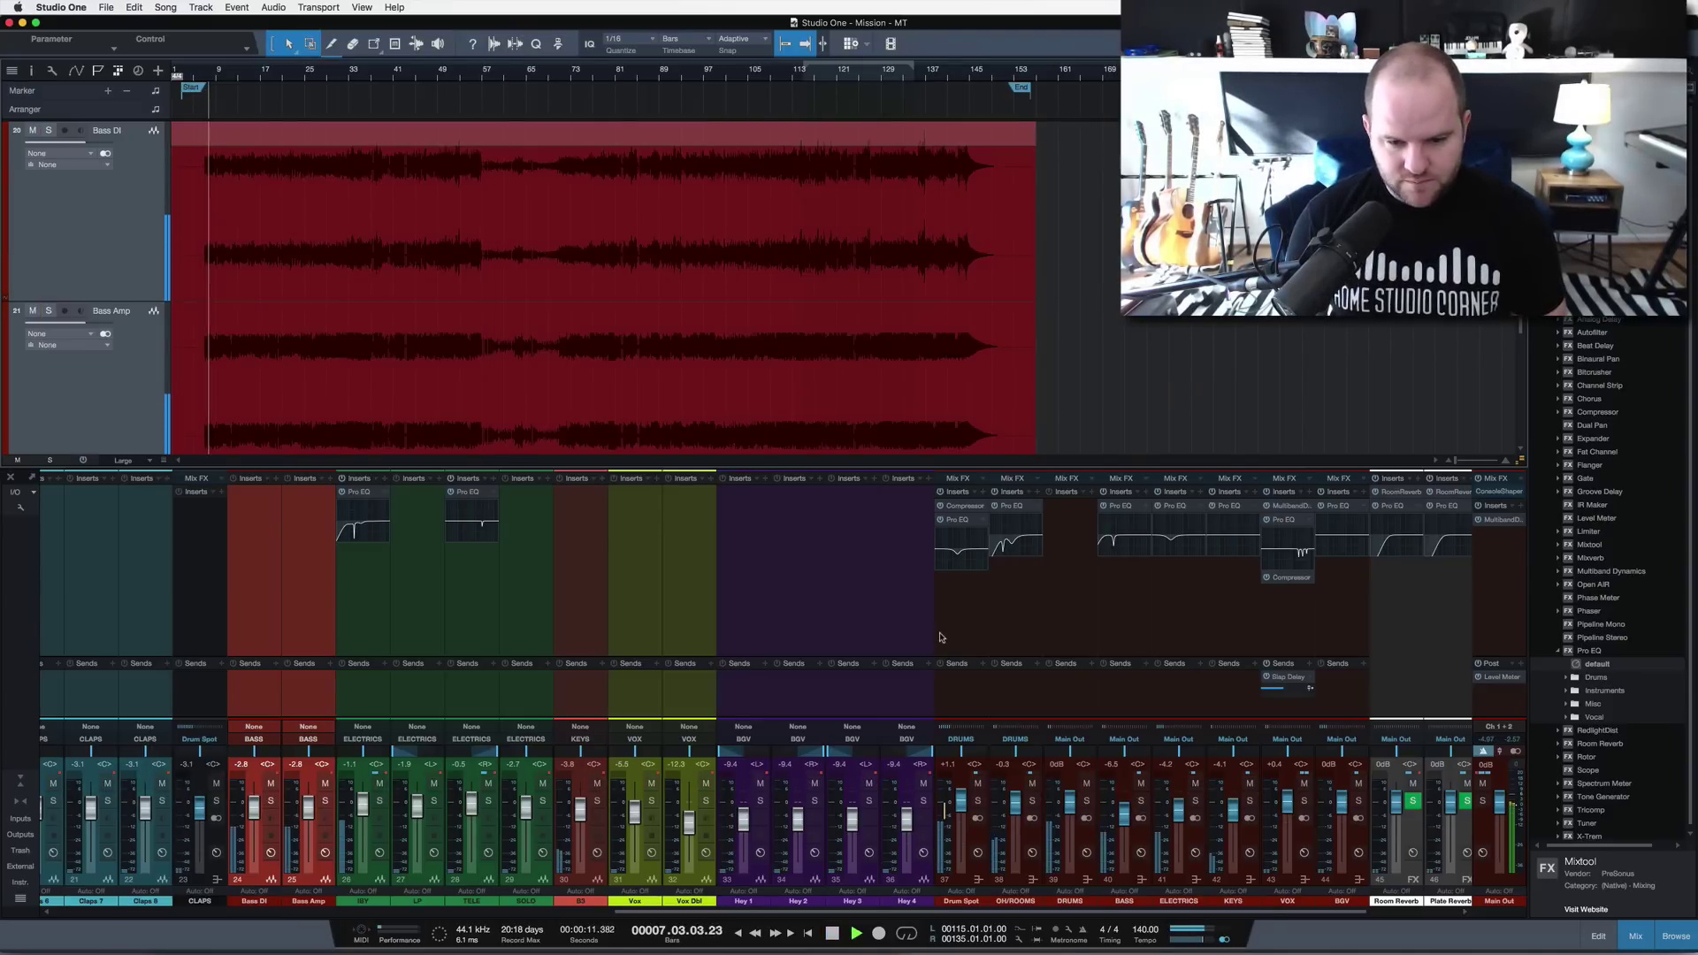
- Briefly solo the bass during playback, set the BASS bus level to -4.7 dB in the full mix and stop
{"action": "left_click", "coordinate": [1141, 802]}
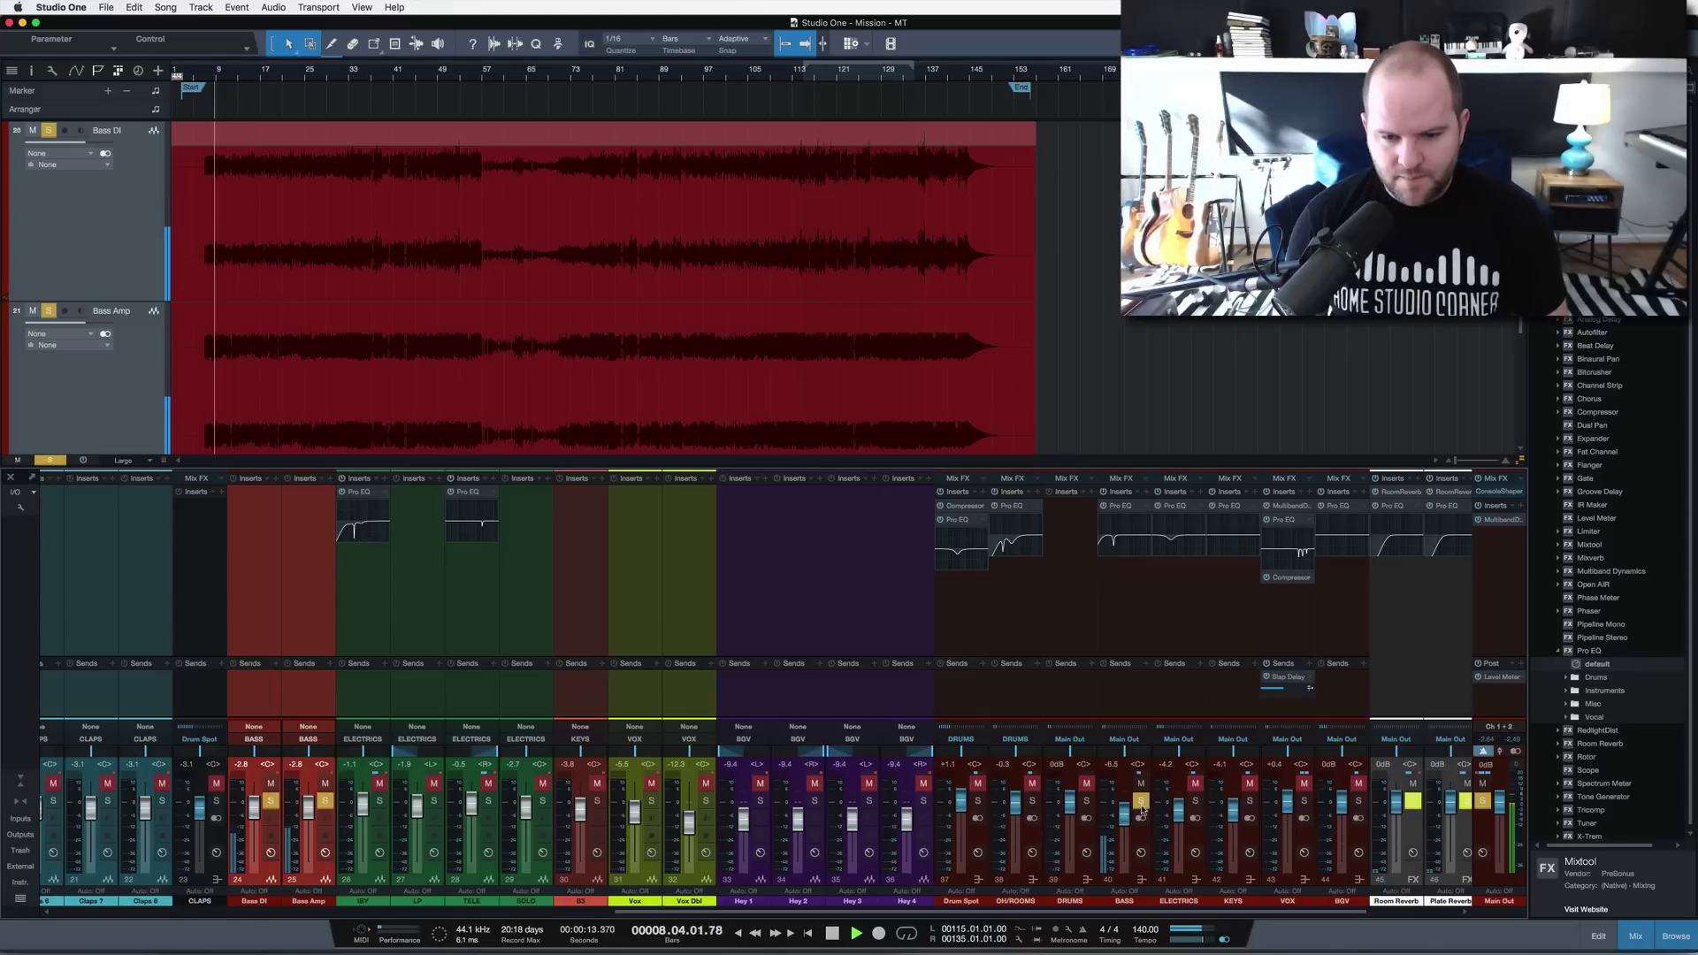
{"action": "left_click", "coordinate": [1140, 801]}
{"action": "left_click", "coordinate": [1135, 711]}
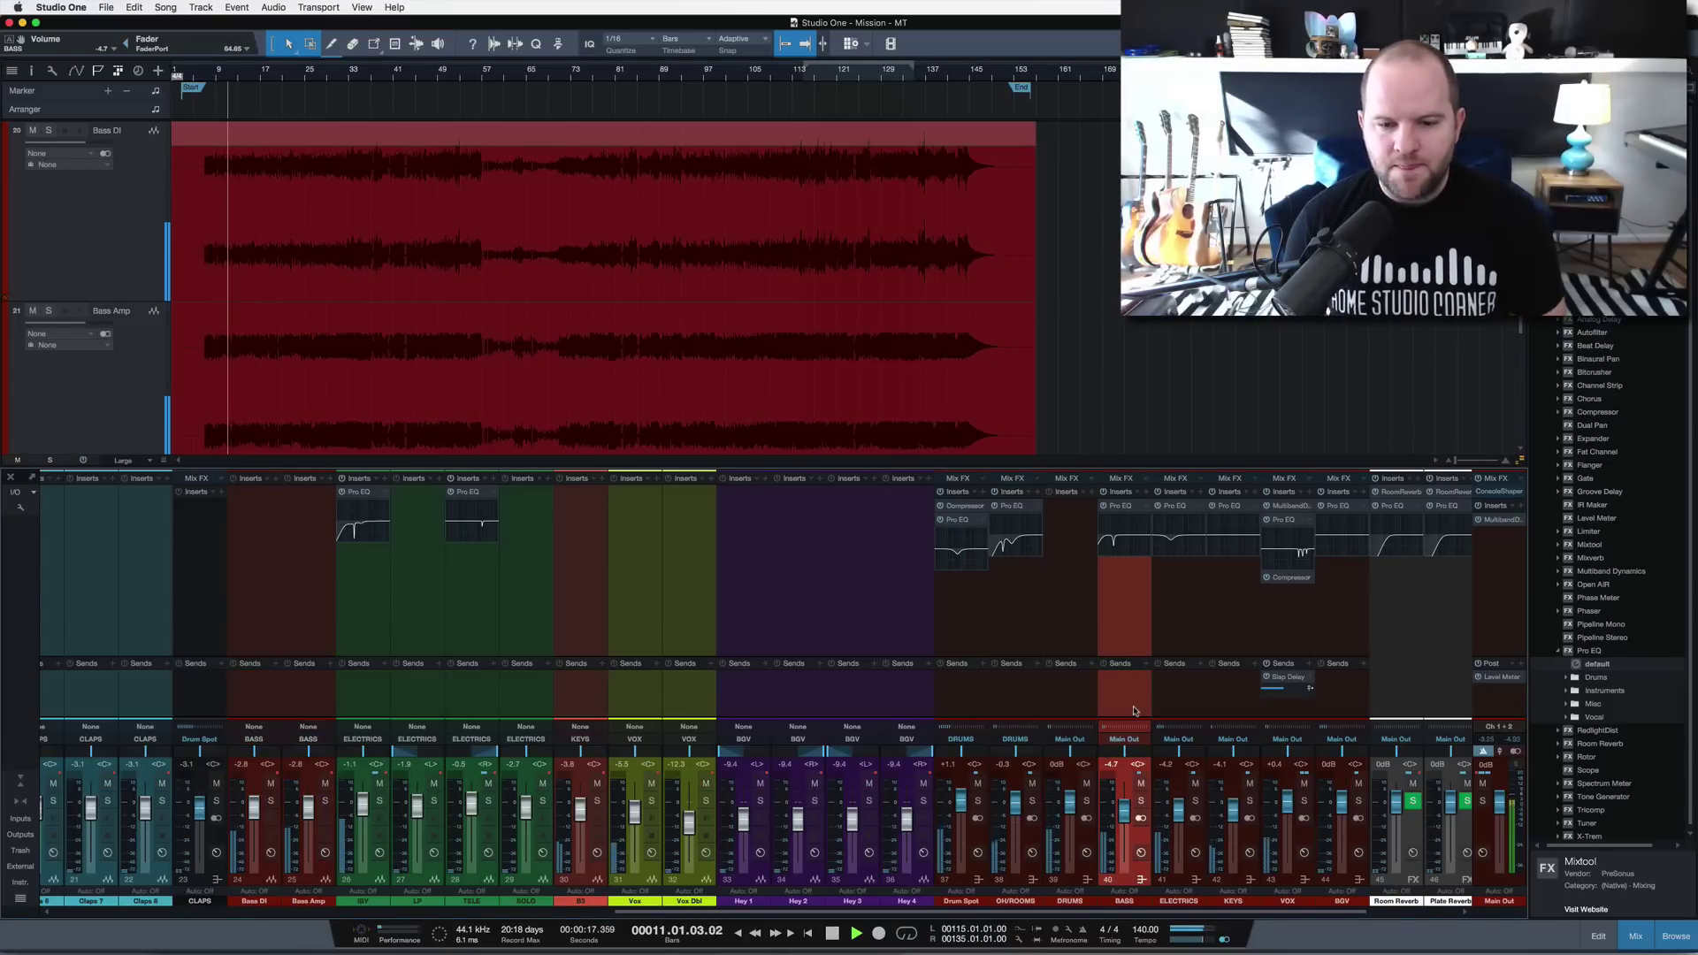
{"action": "key", "text": "space"}
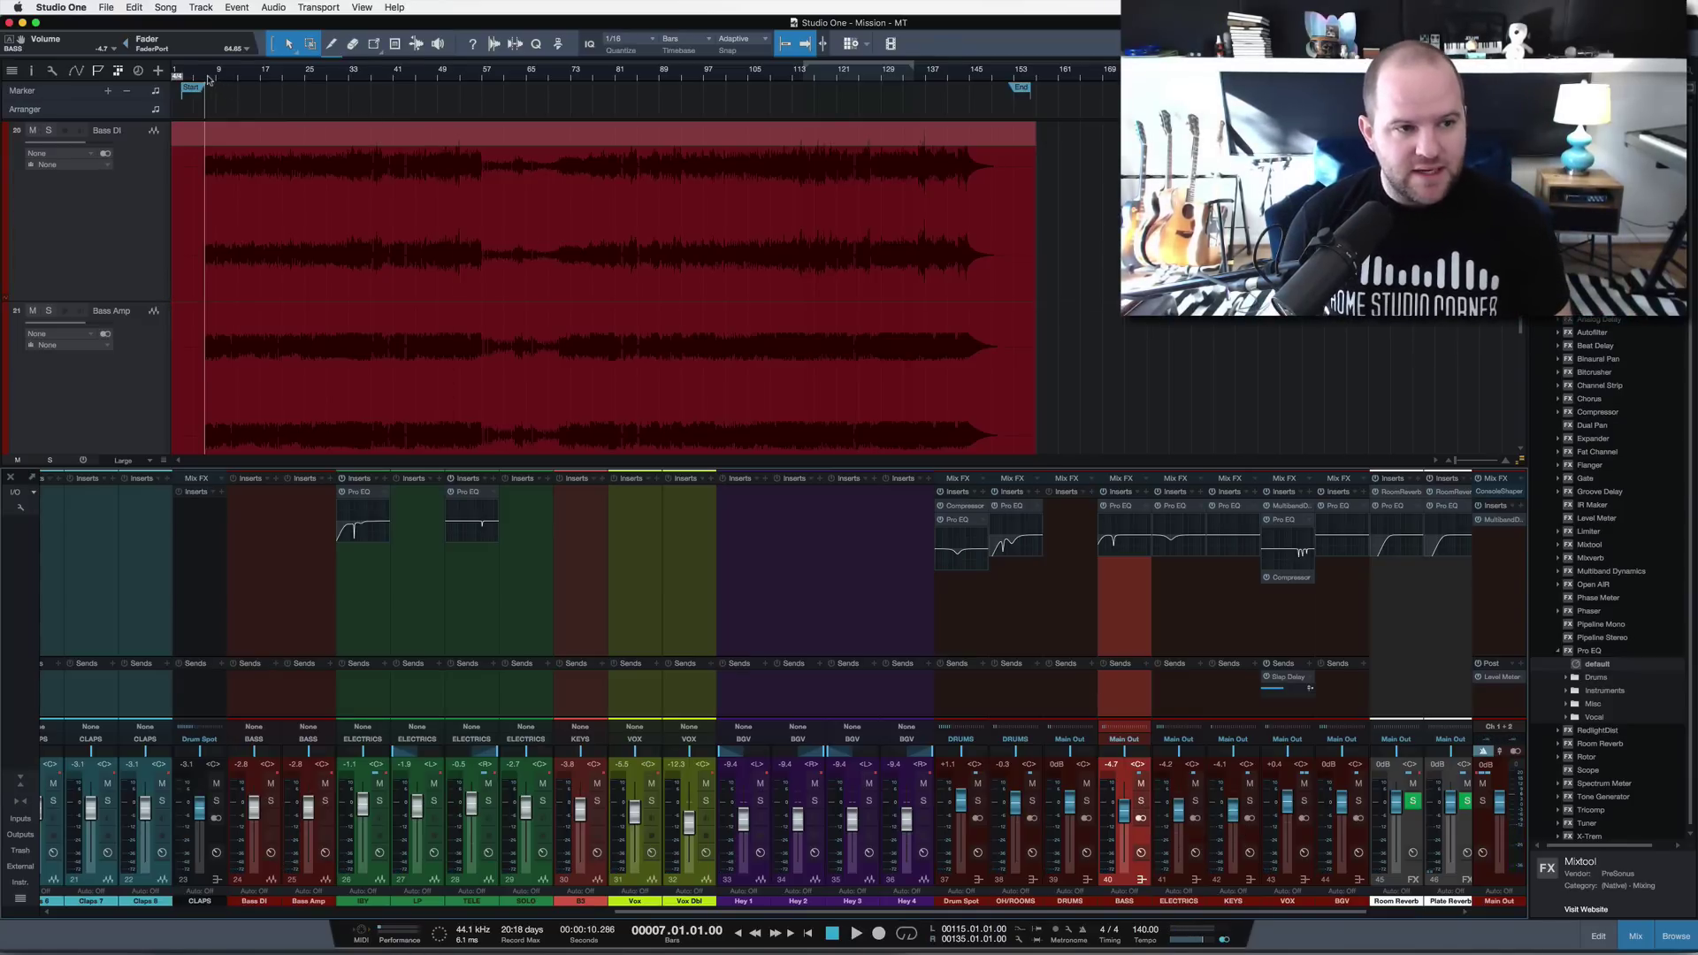
- Insert Compressor after Pro EQ on the BASS bus, solo the bus and move the plug-in window off the Bass DI waveform
{"action": "left_click_drag", "start_coordinate": [209, 80], "coordinate": [336, 172]}
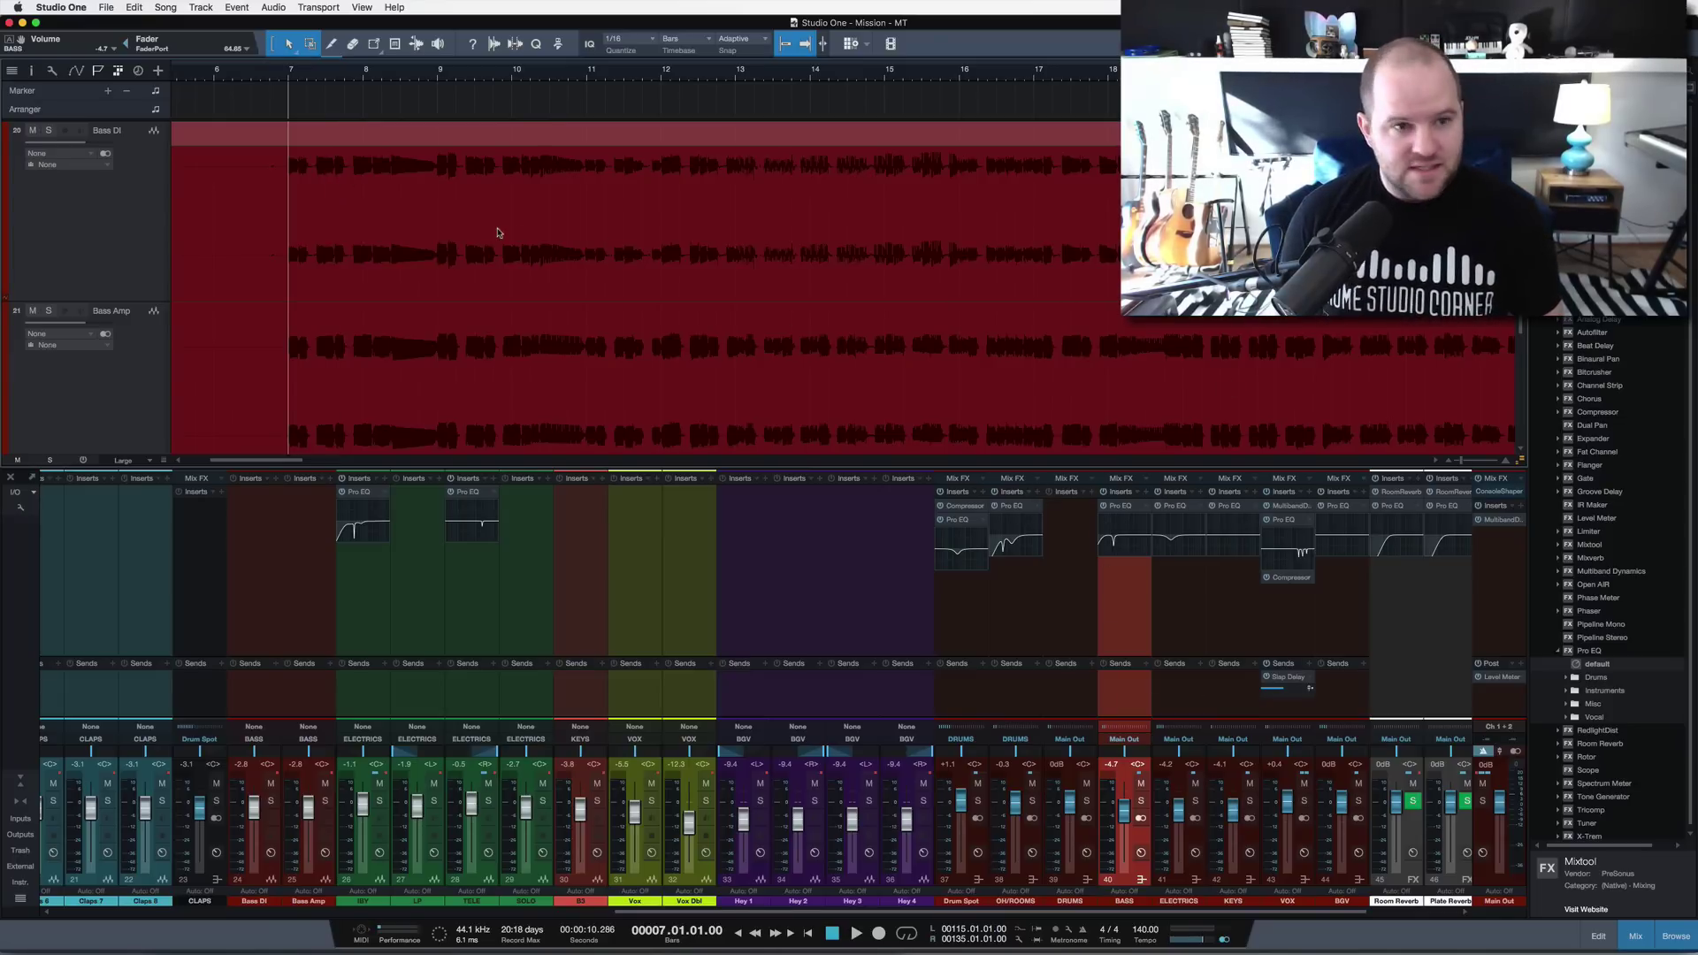
{"action": "mouse_move", "coordinate": [276, 79]}
{"action": "left_mouse_down"}
{"action": "mouse_move", "coordinate": [281, 151]}
{"action": "mouse_move", "coordinate": [279, 91]}
{"action": "left_mouse_up"}
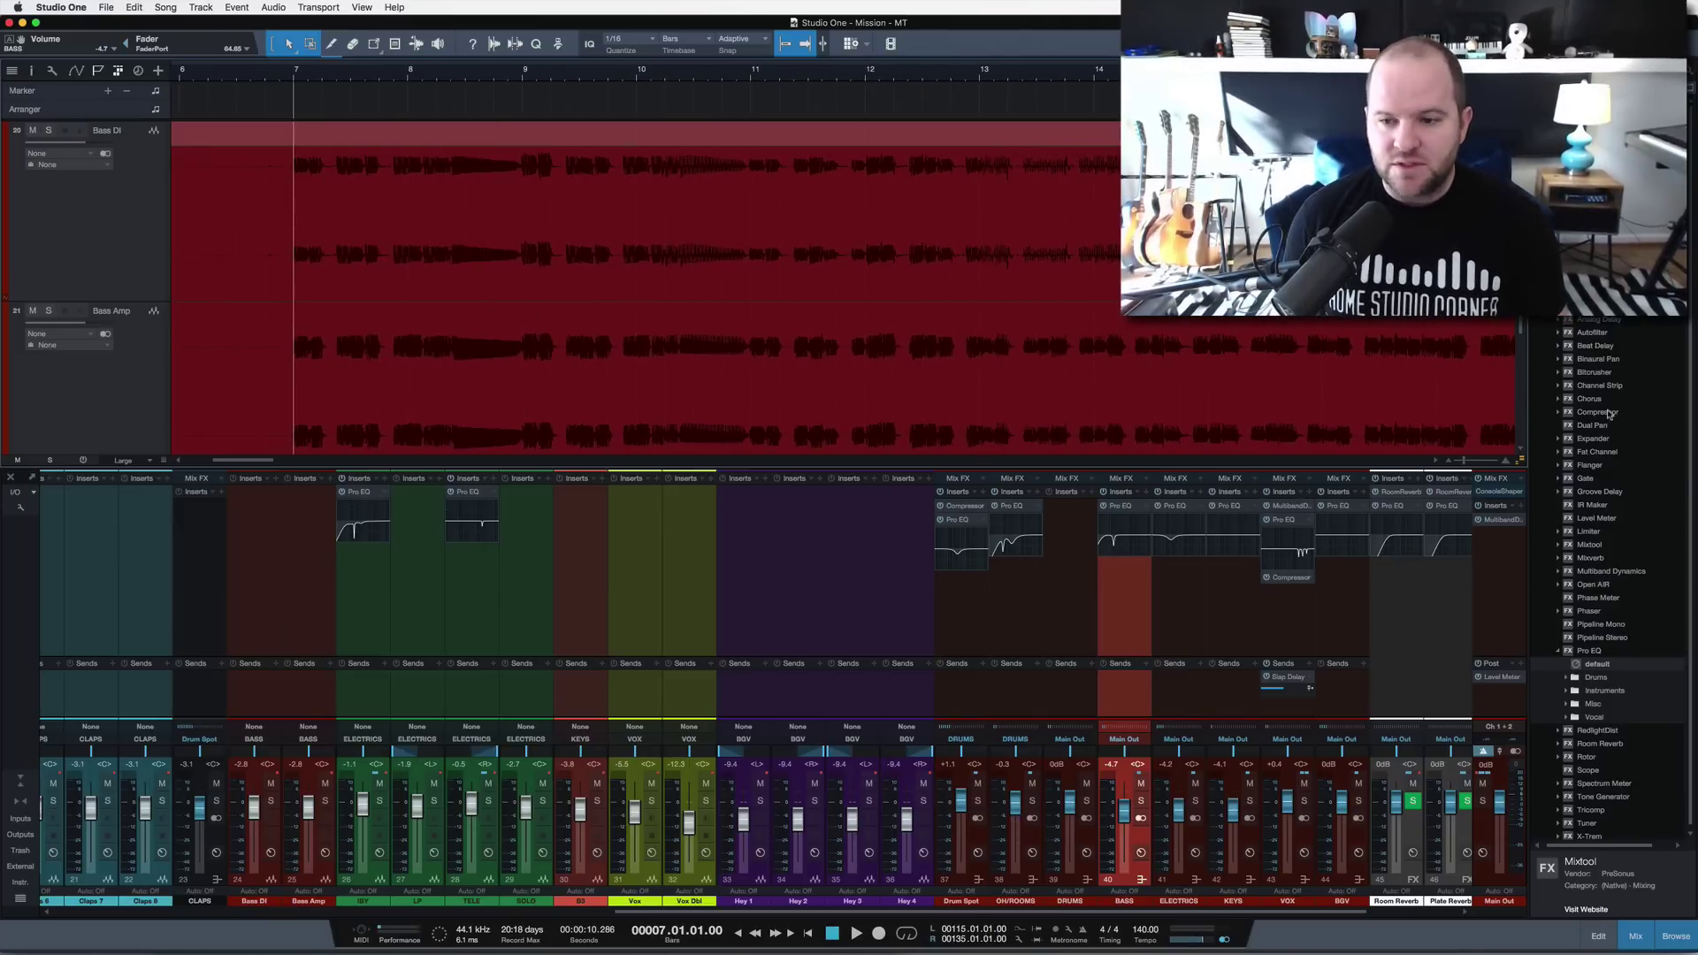
{"action": "left_click_drag", "start_coordinate": [1610, 414], "coordinate": [1125, 601]}
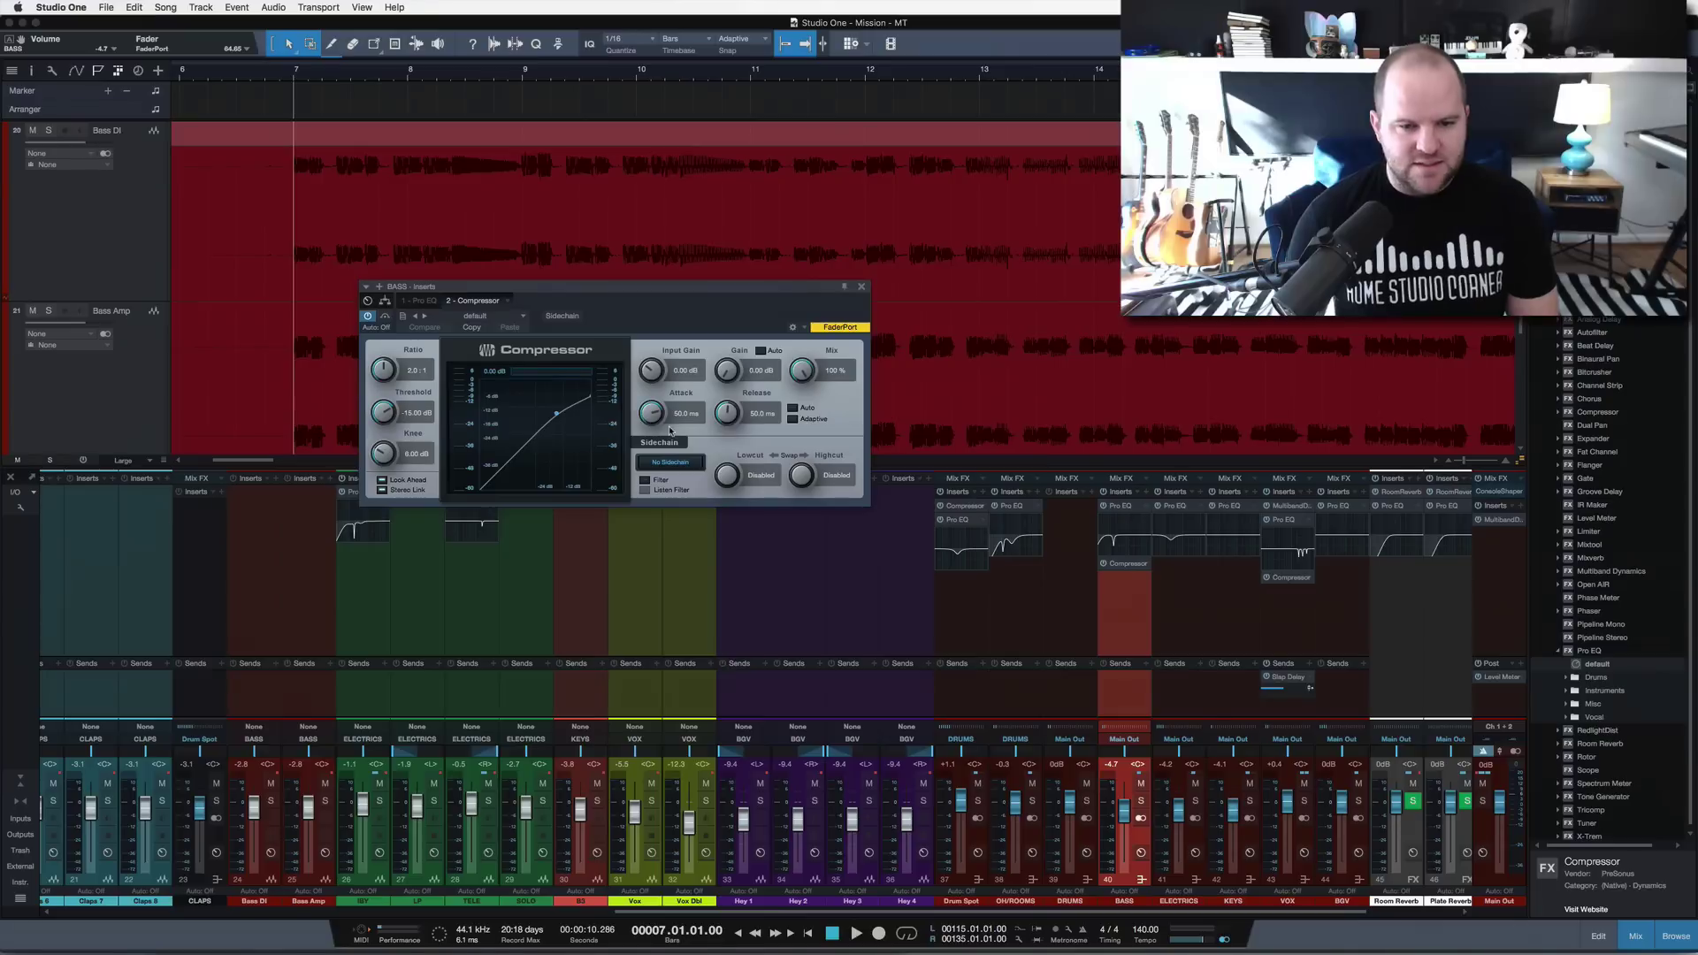
{"action": "left_click", "coordinate": [1140, 802]}
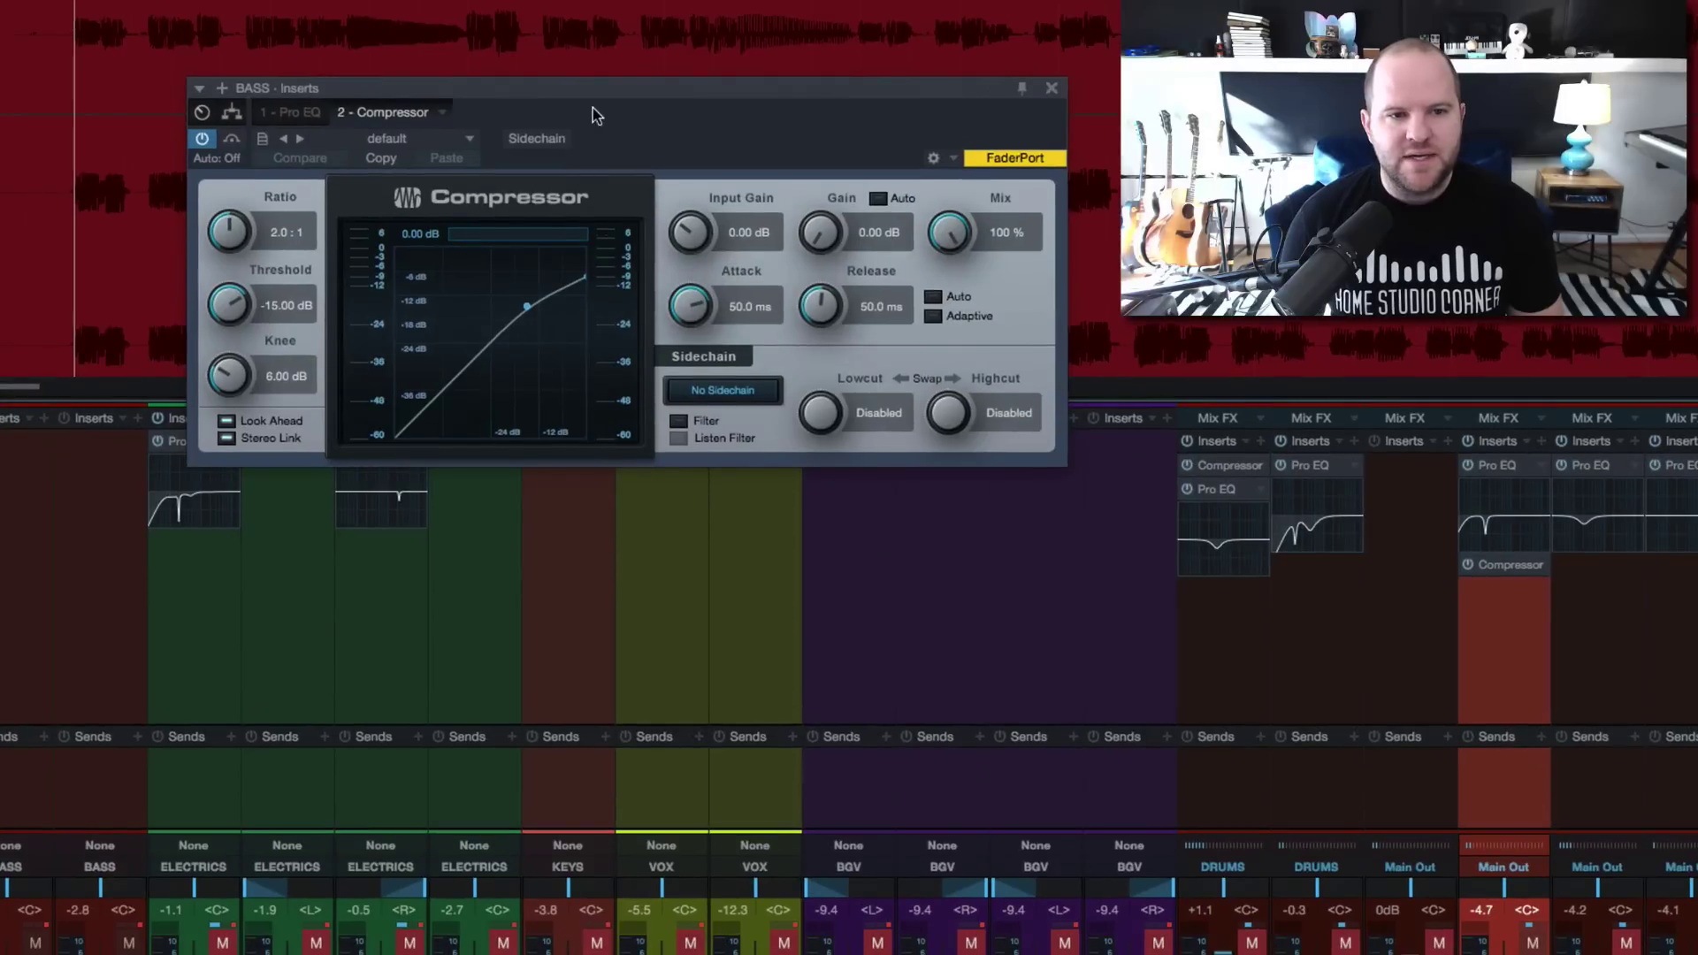
{"action": "left_click_drag", "start_coordinate": [565, 98], "coordinate": [437, 295]}
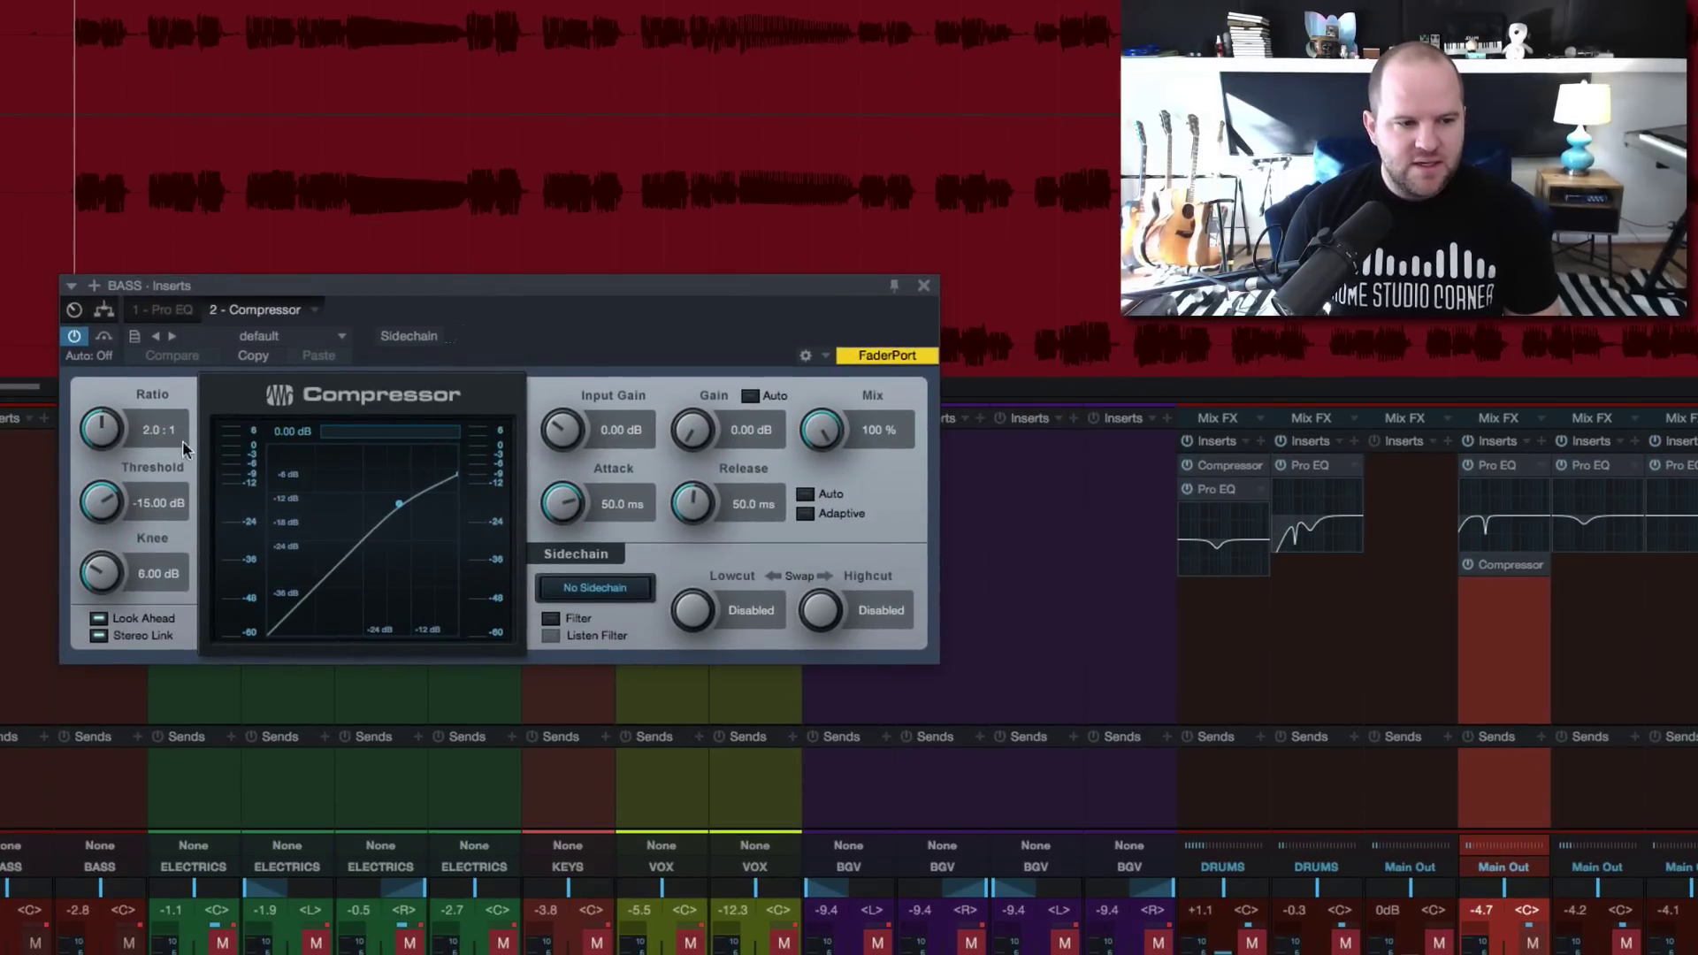
- Set the BASS compressor's ratio to 6:1 and its attack to 75 ms
{"action": "type", "text": "6"}
{"action": "key", "text": "Return"}
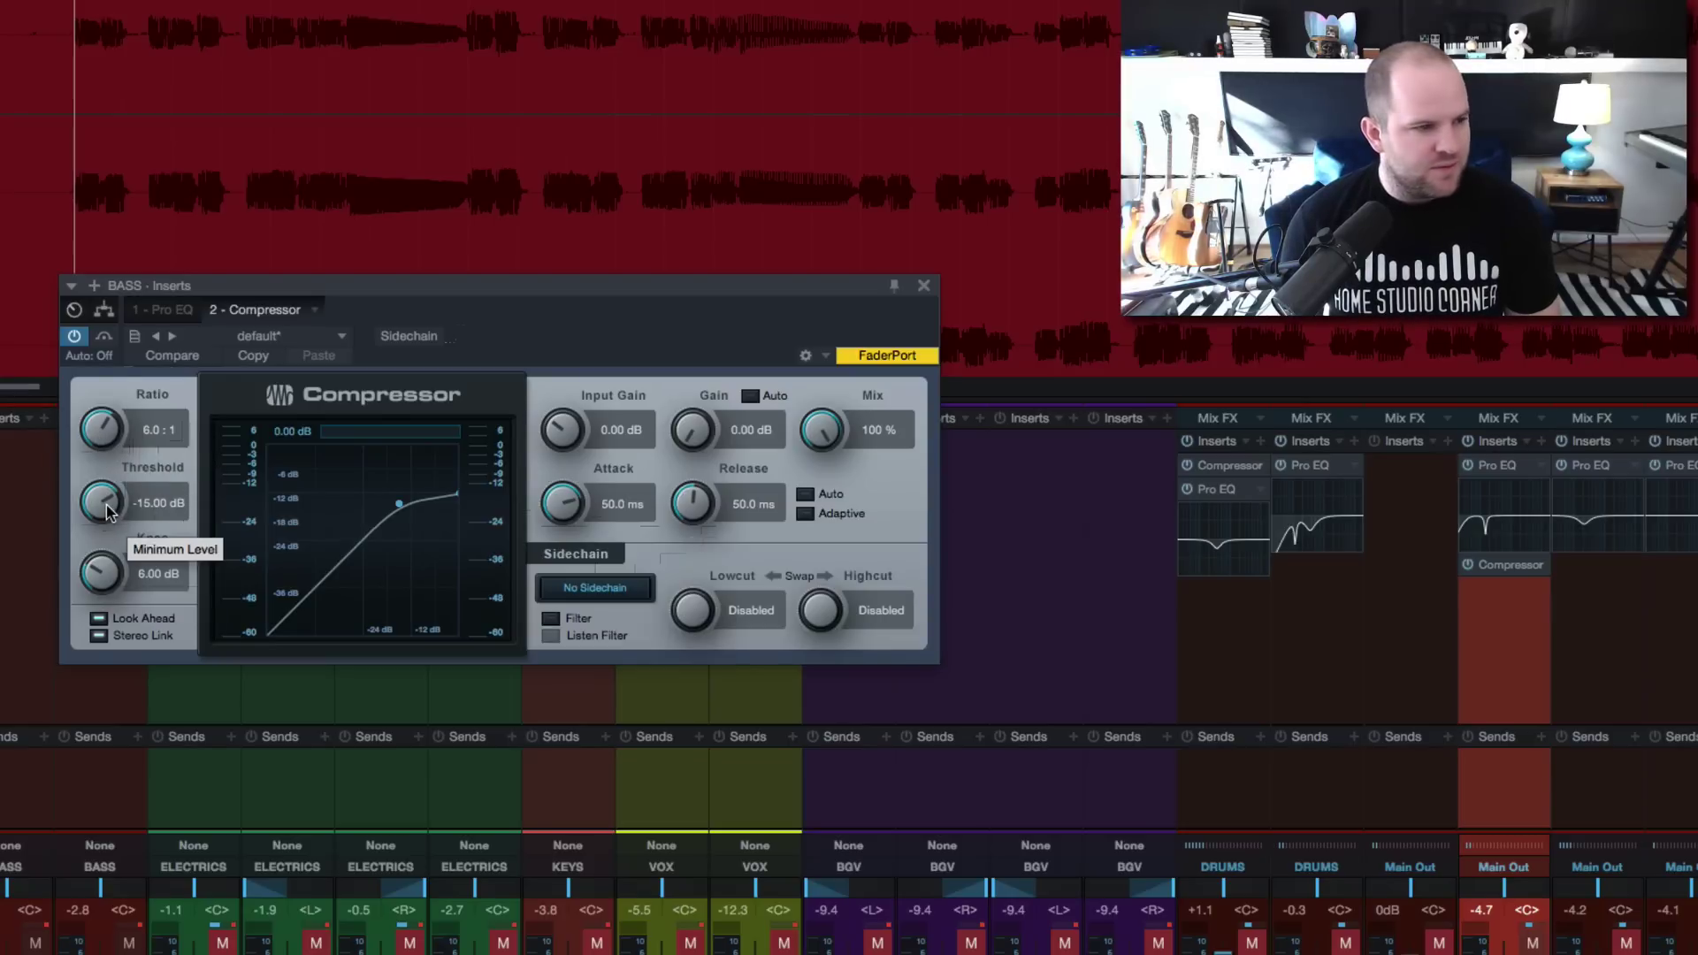
{"action": "left_click", "coordinate": [608, 502]}
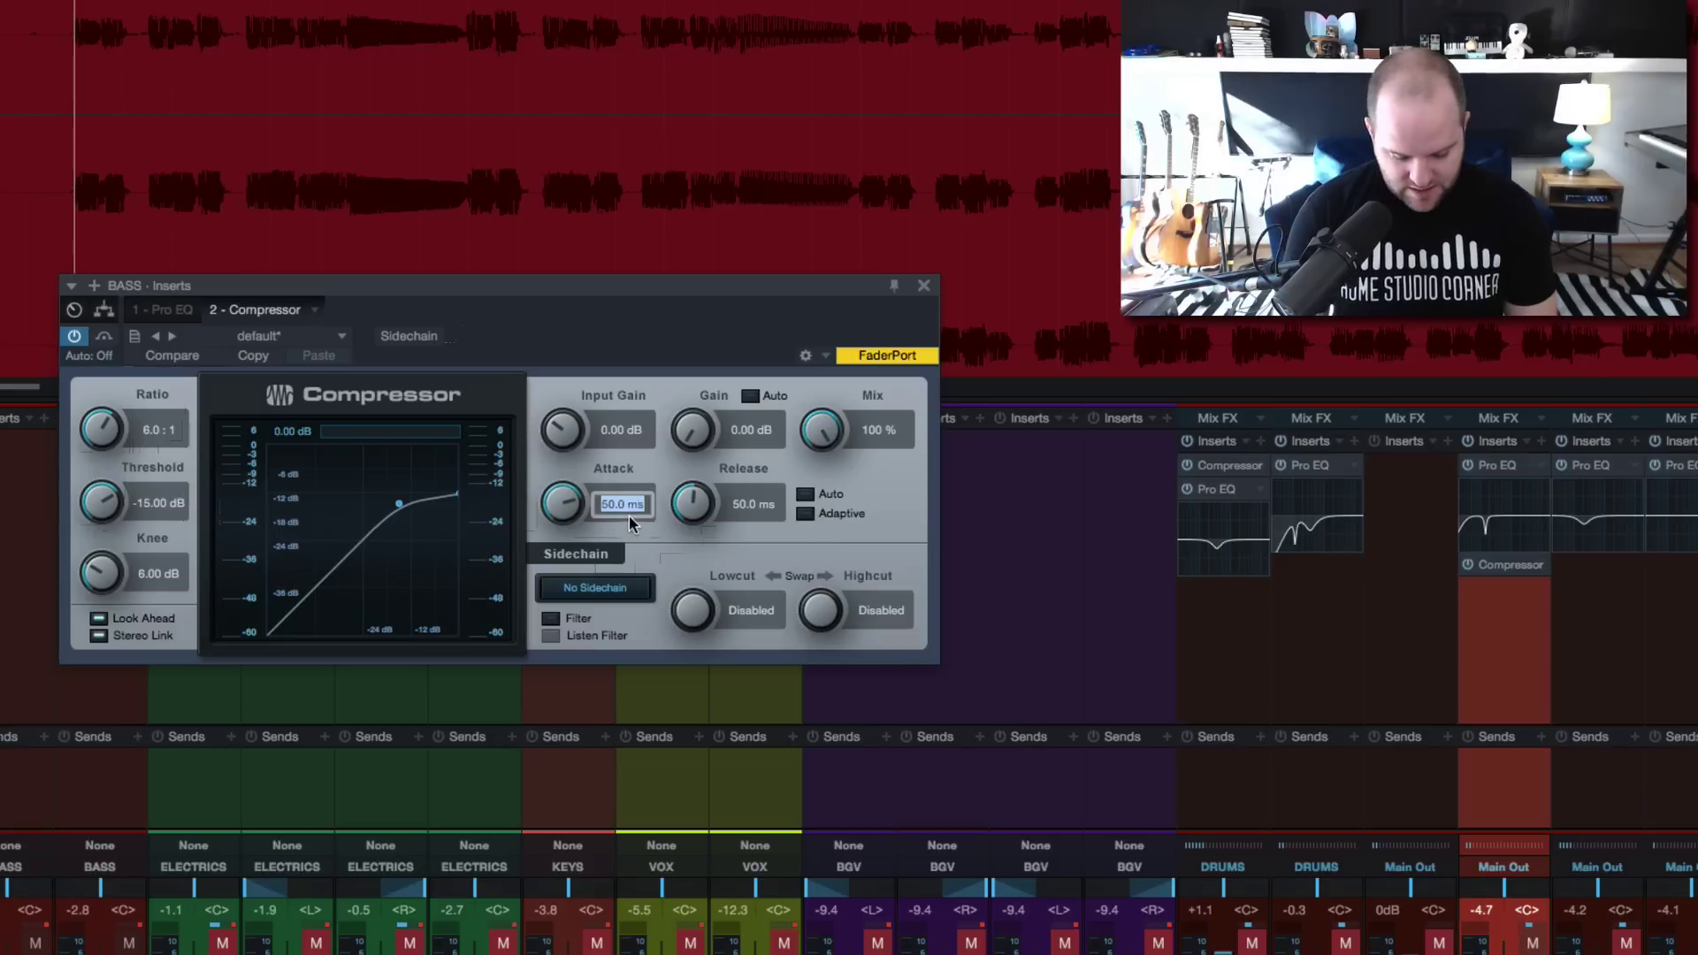
{"action": "type", "text": "75"}
{"action": "key", "text": "Return"}
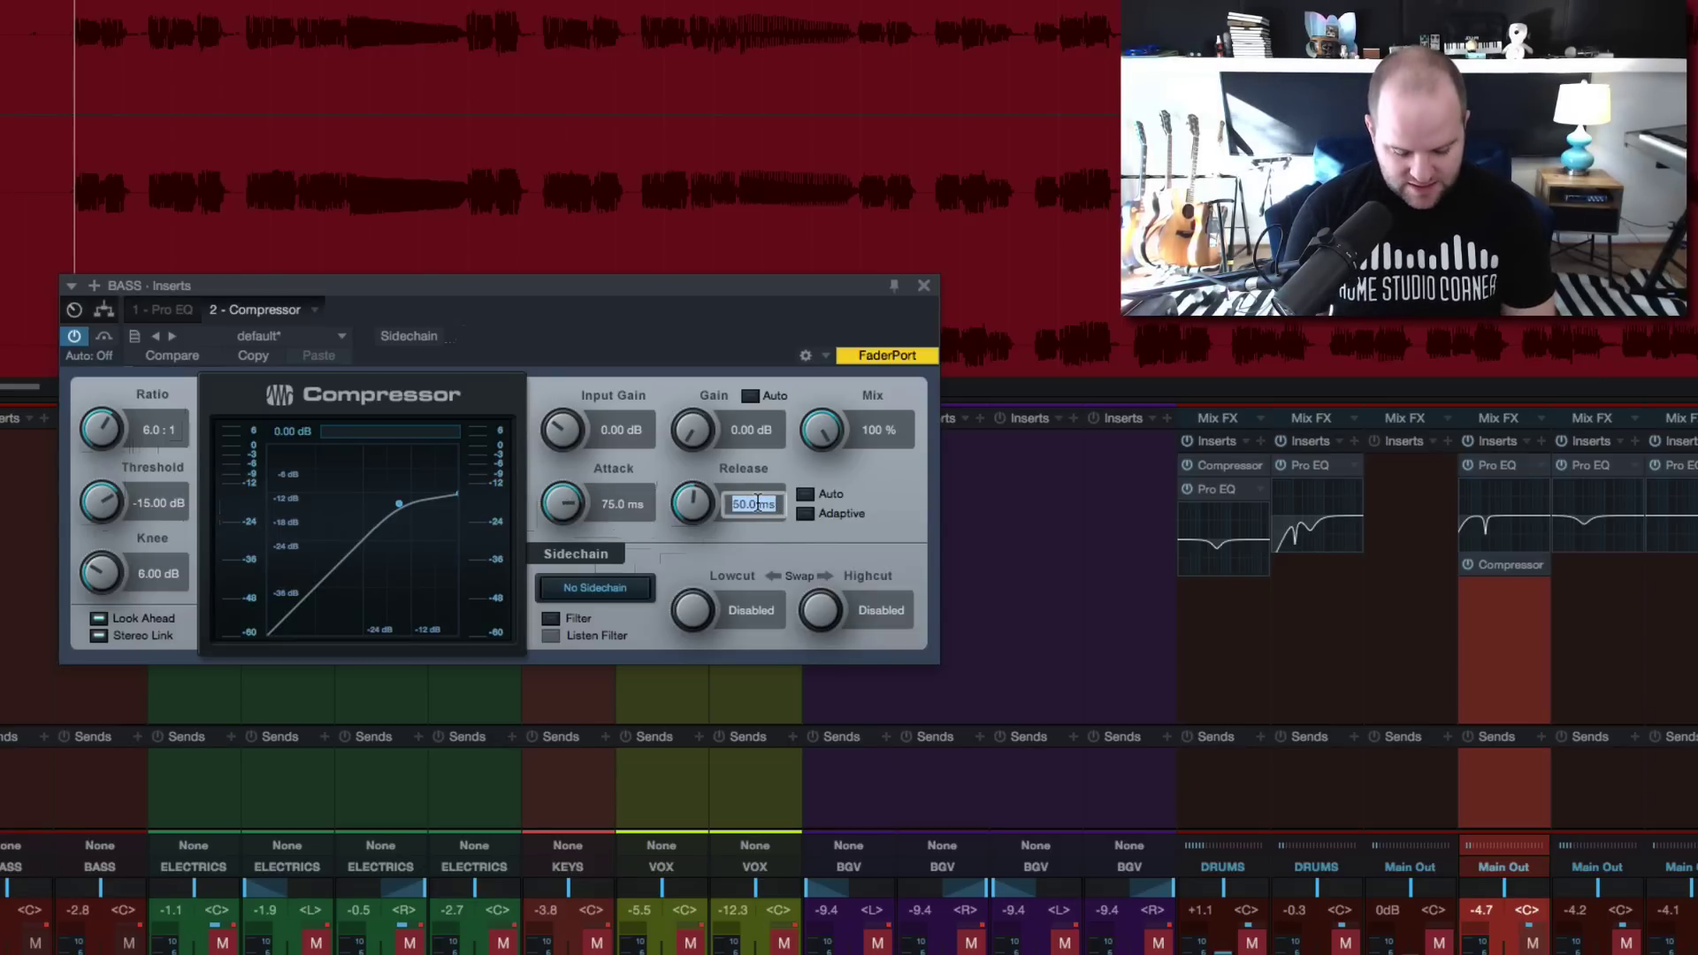
{"action": "key", "text": "Escape"}
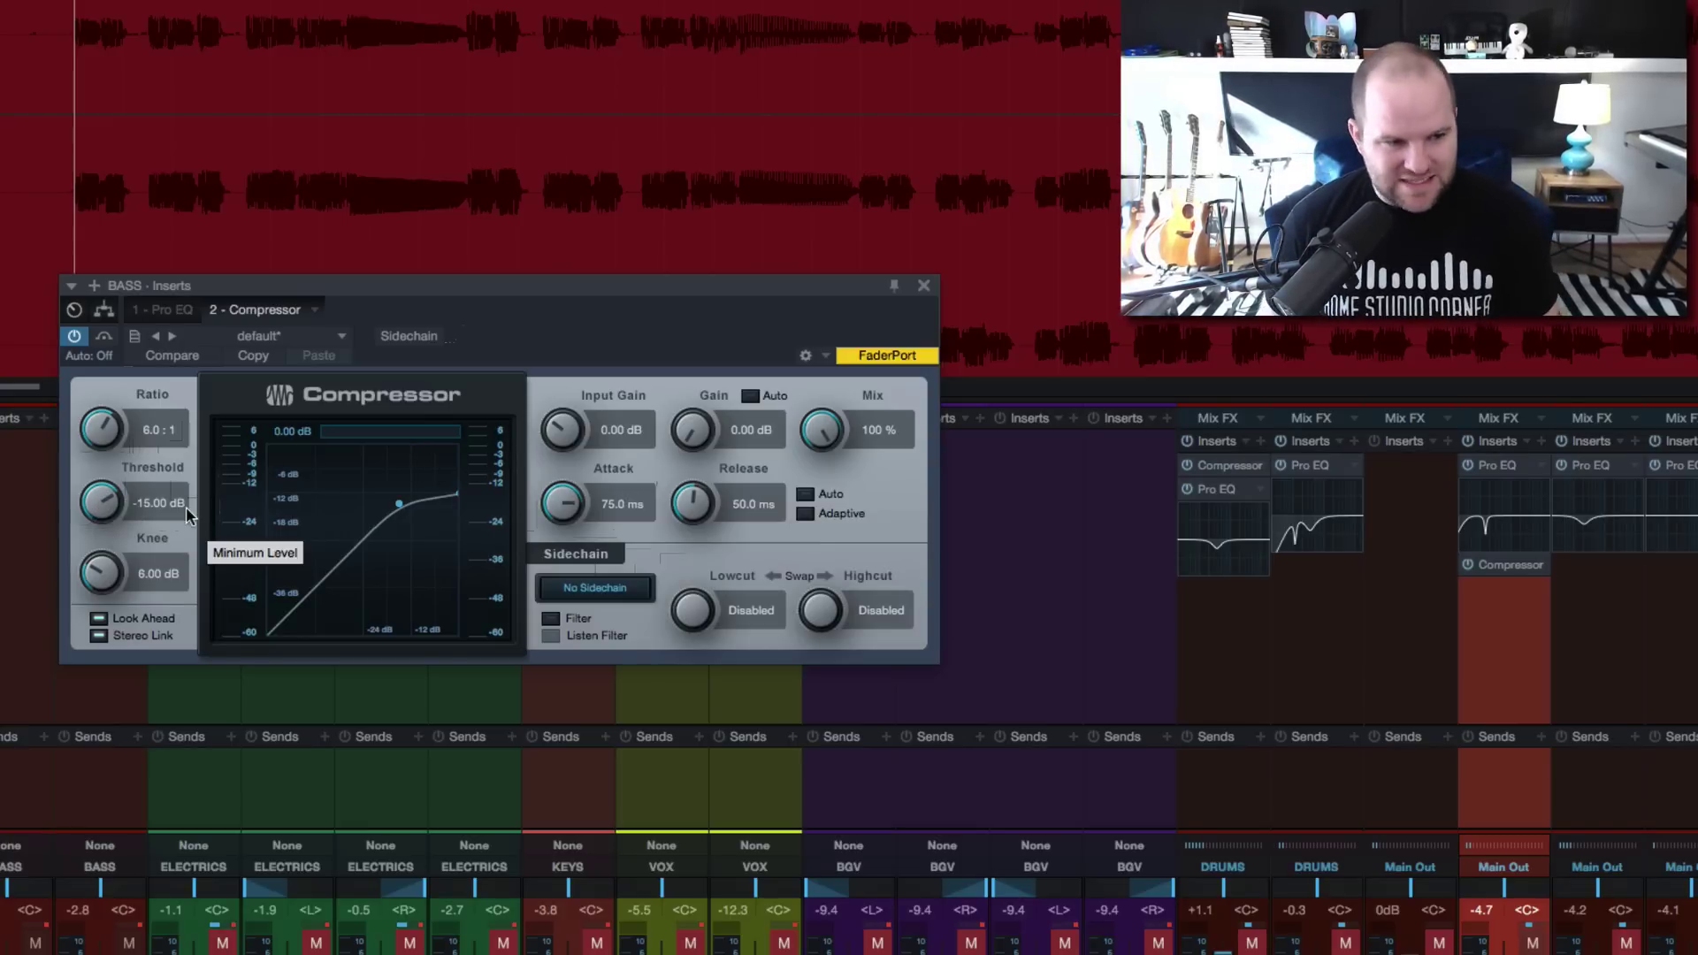
- Set the compressor's knee to 0.10 dB, threshold to -22.92 dB and makeup gain to 2.16 dB while listening to the bass
{"action": "left_click_drag", "start_coordinate": [91, 505], "coordinate": [104, 514]}
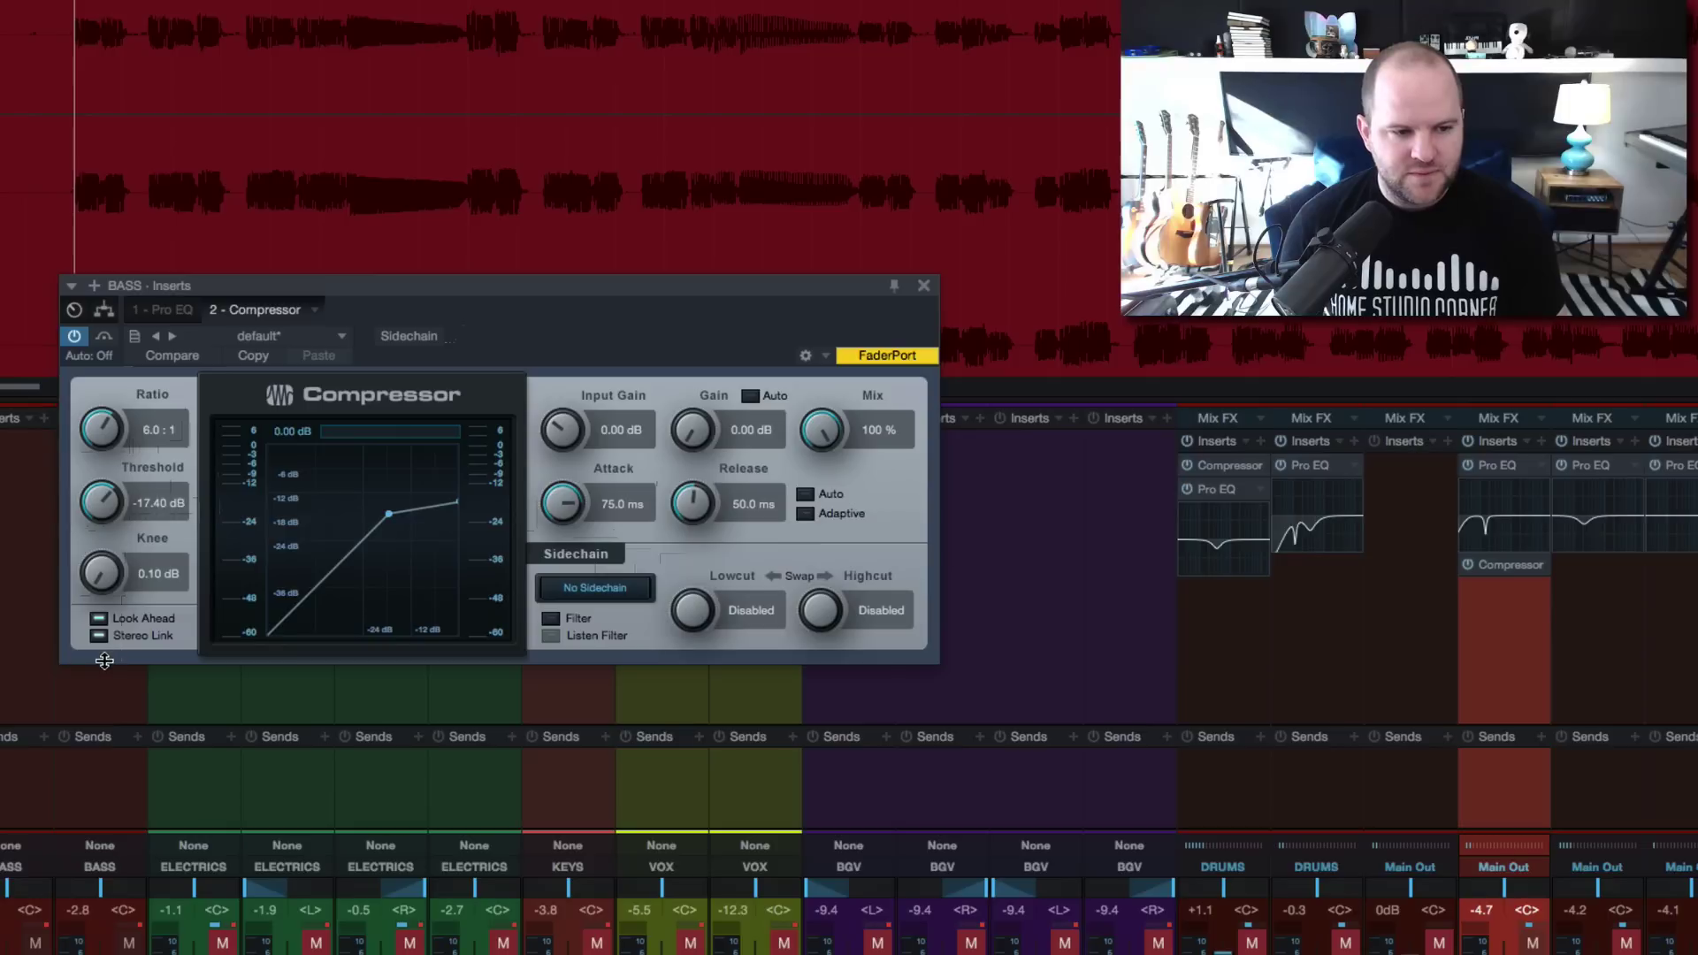
{"action": "left_click_drag", "start_coordinate": [100, 520], "coordinate": [105, 509]}
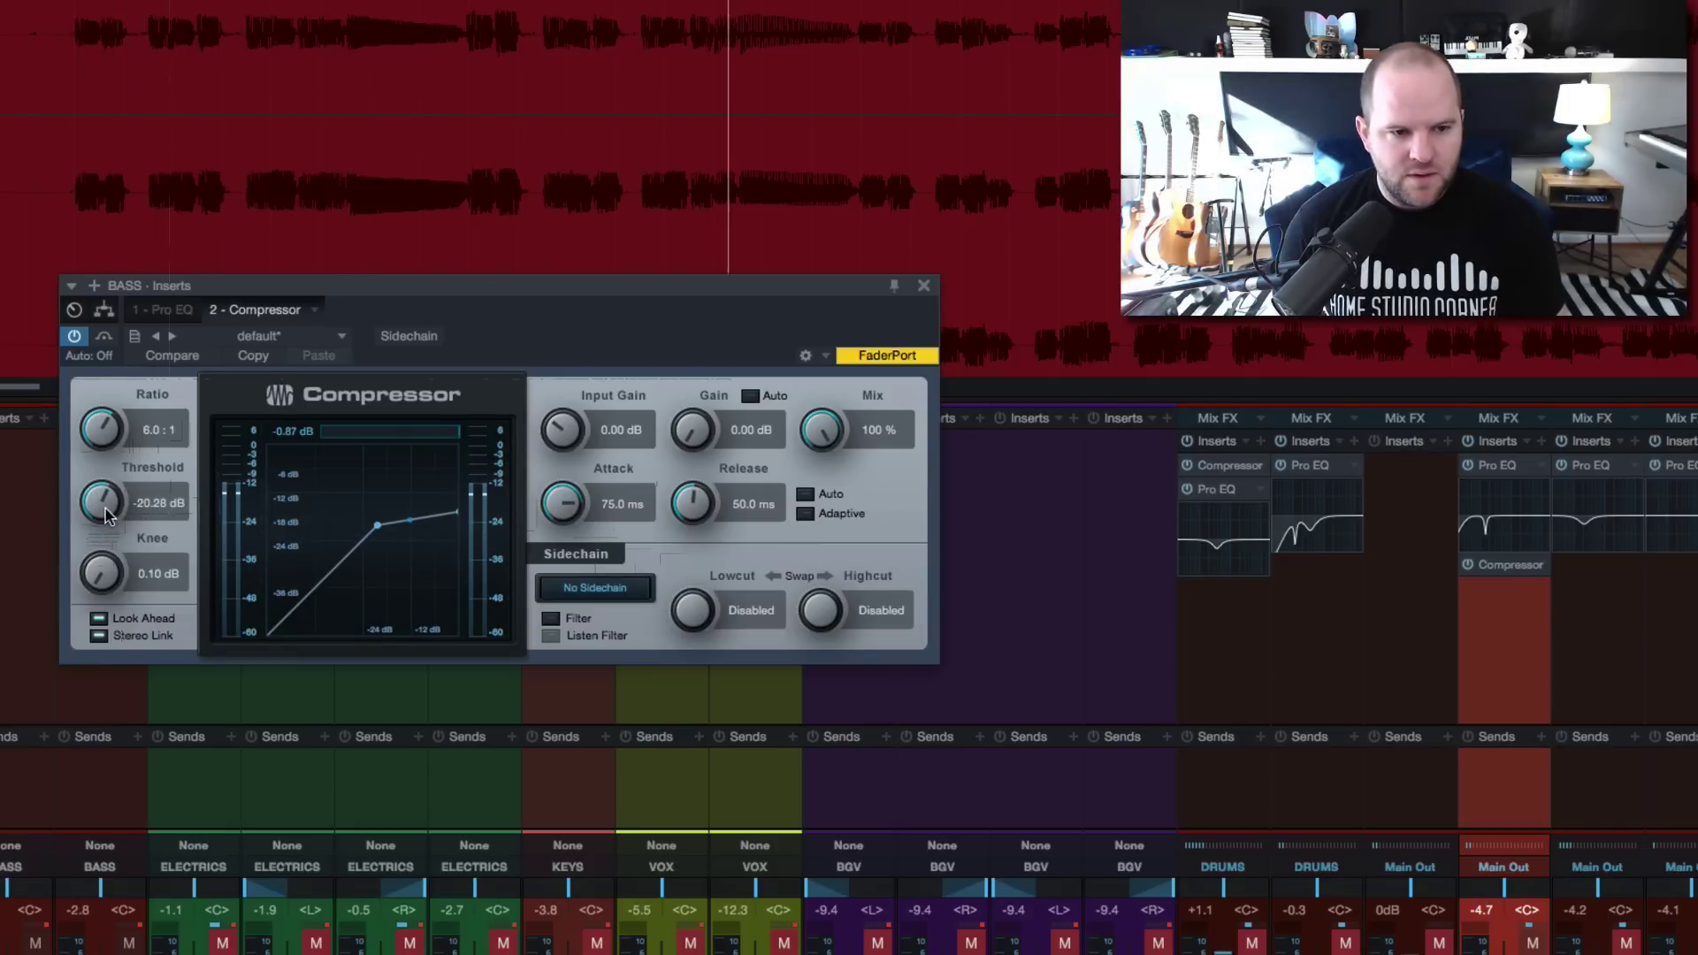
{"action": "left_click_drag", "start_coordinate": [104, 513], "coordinate": [104, 523]}
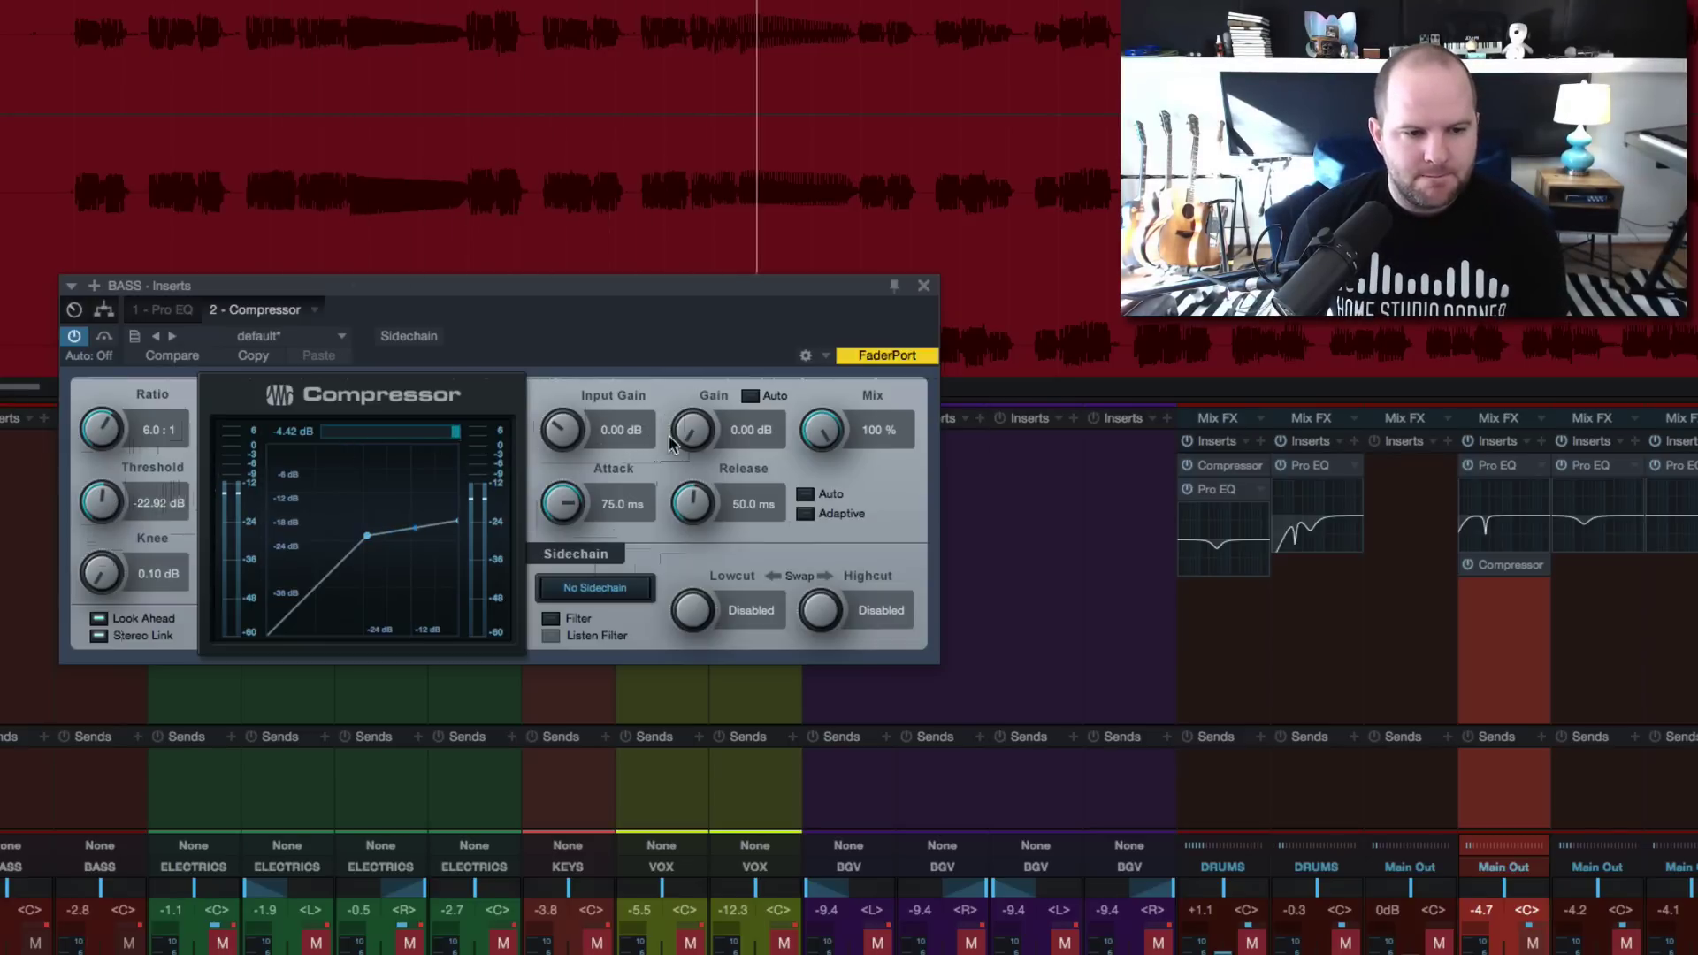
{"action": "left_click_drag", "start_coordinate": [691, 430], "coordinate": [691, 418]}
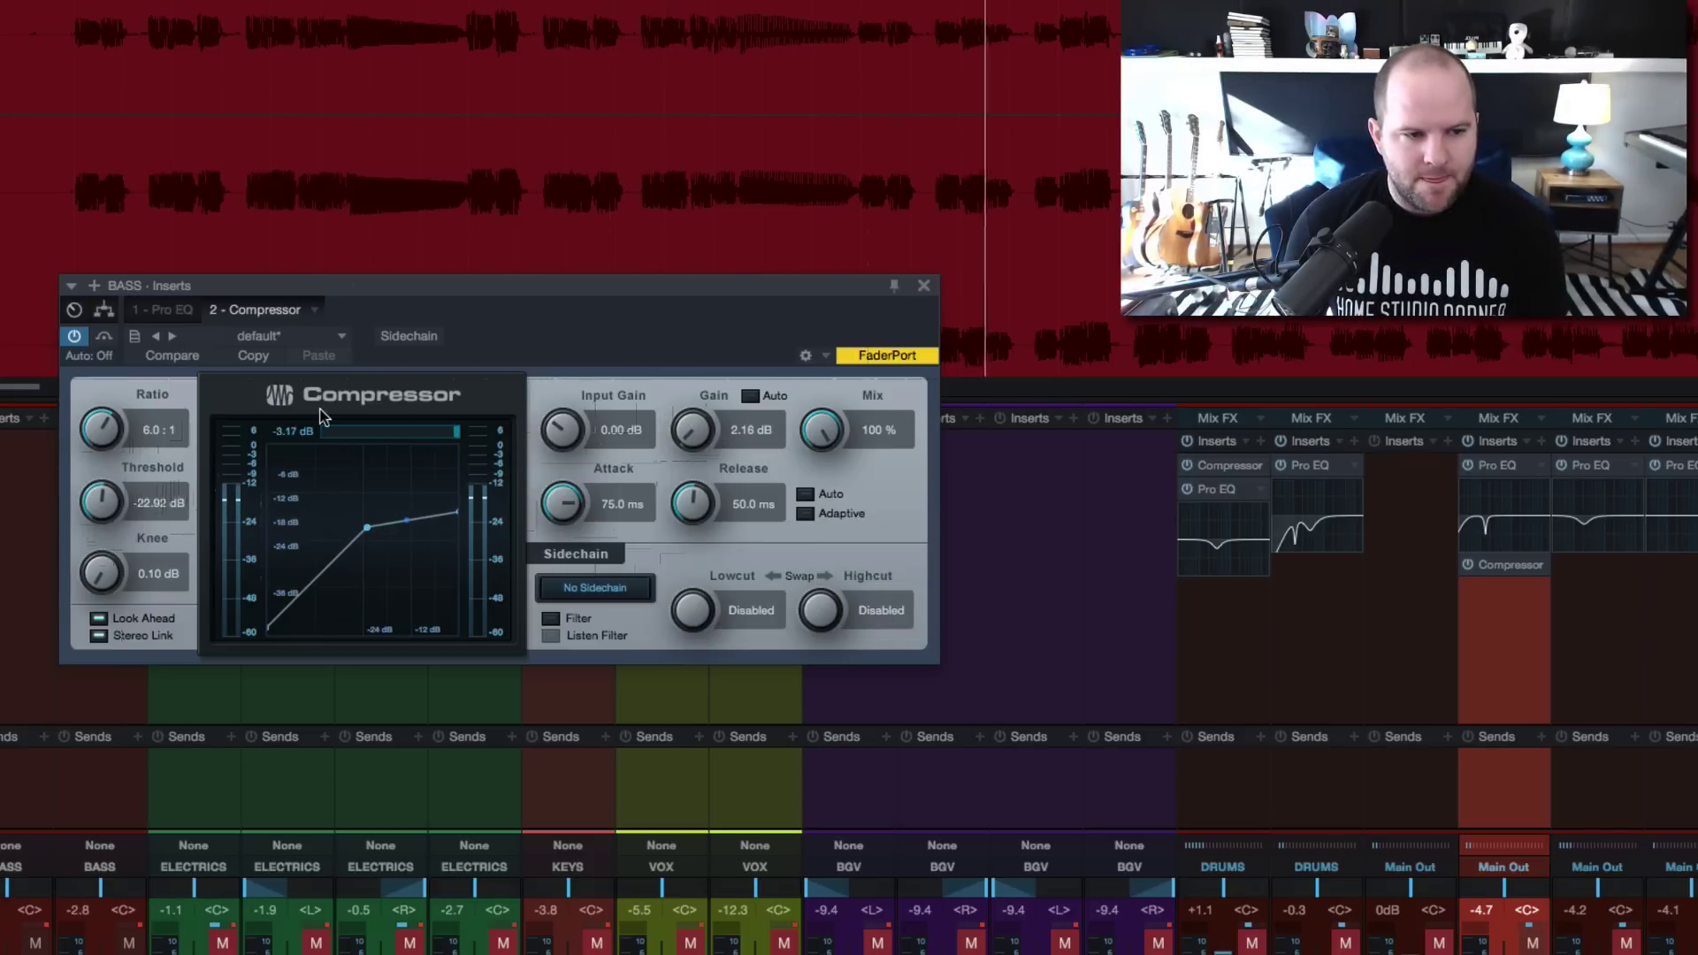
- Raise the BASS compressor's ratio to 8.2:1 and bring its threshold to -24.60 dB during playback
{"action": "left_click_drag", "start_coordinate": [92, 428], "coordinate": [86, 411]}
{"action": "left_click_drag", "start_coordinate": [99, 501], "coordinate": [99, 492]}
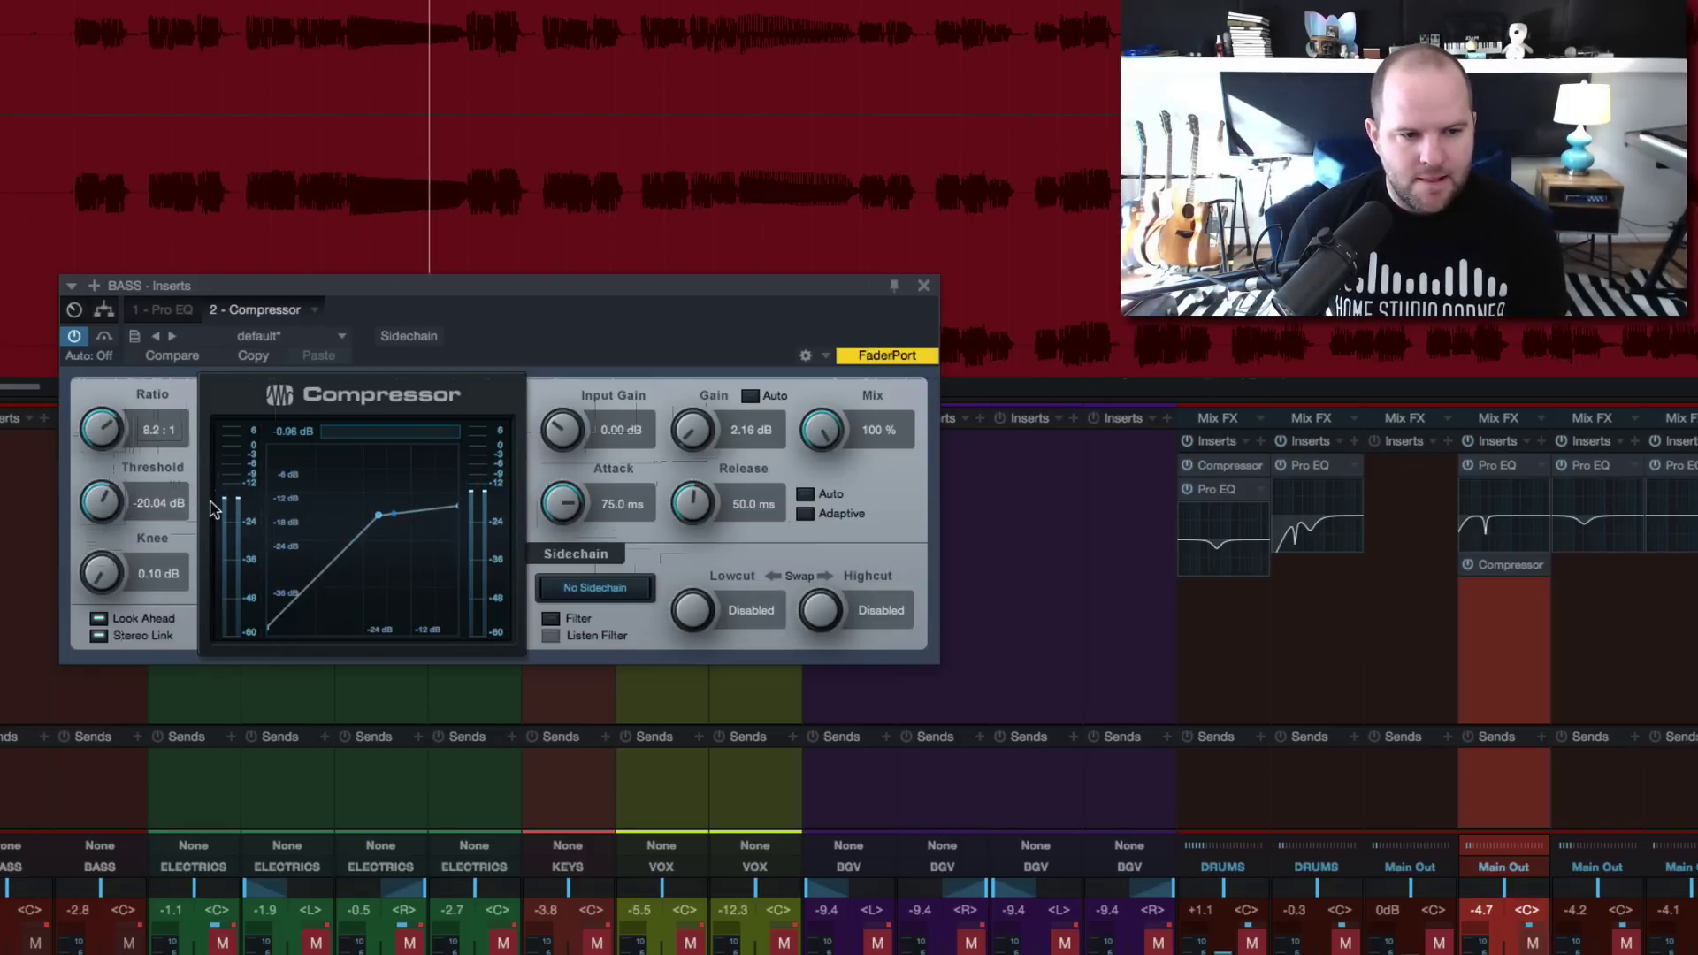
{"action": "left_click_drag", "start_coordinate": [139, 498], "coordinate": [139, 520]}
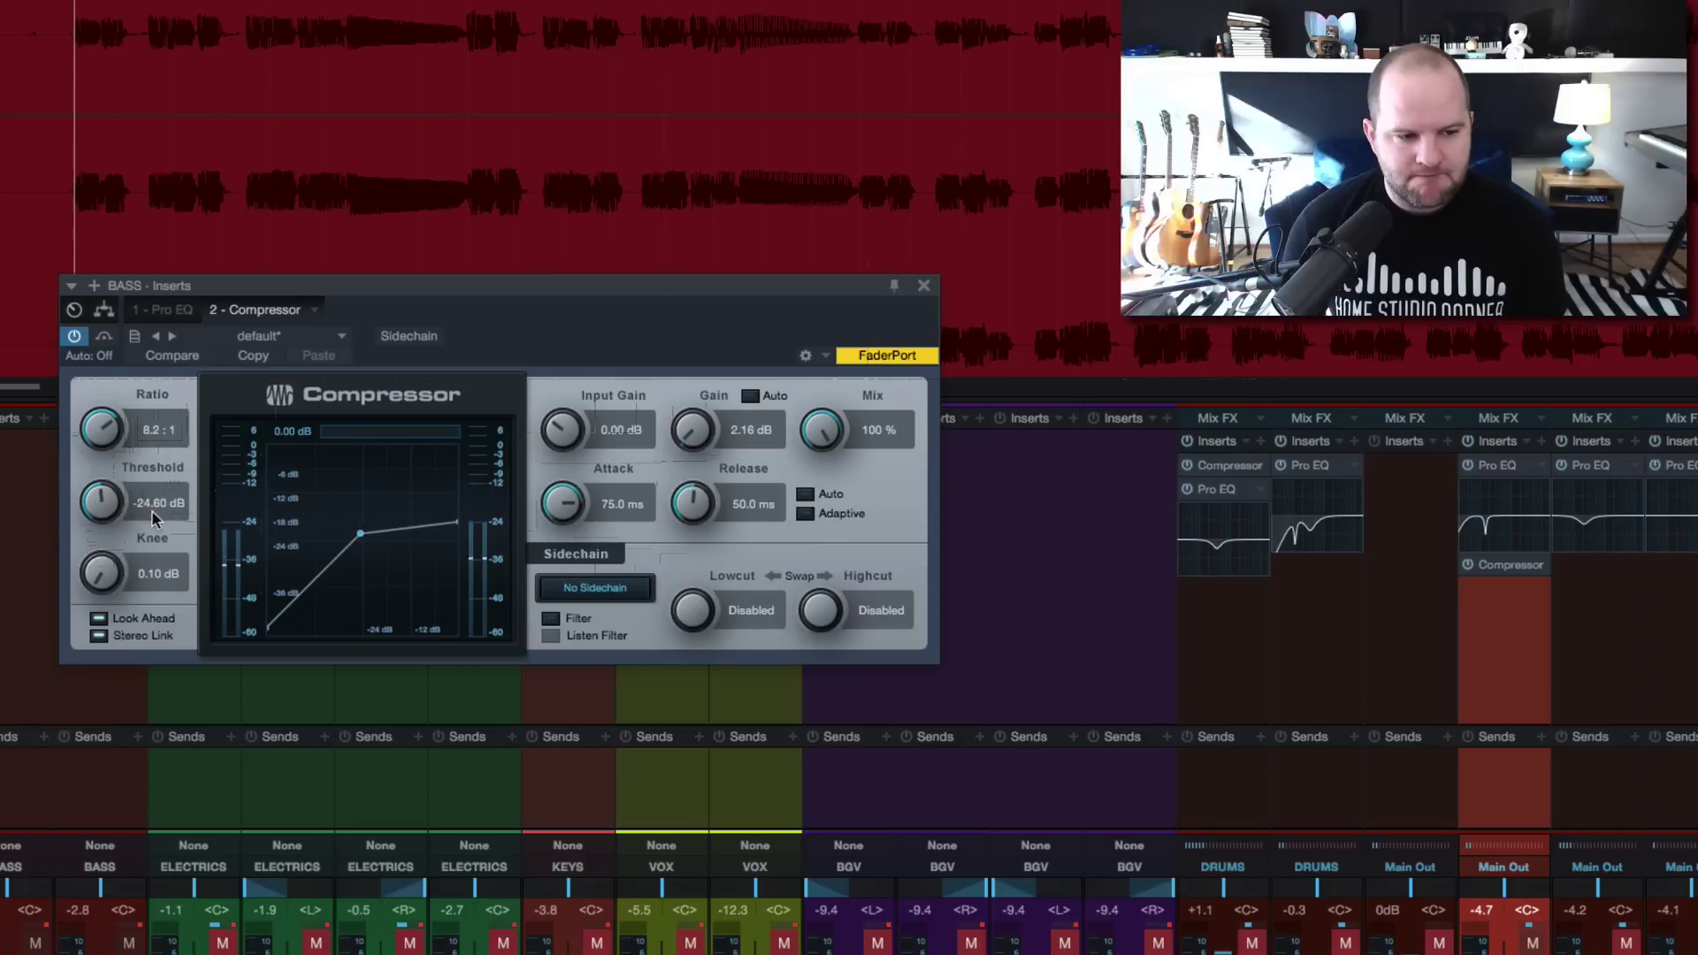
- Set the BASS compressor's attack to 20 ms, ratio to 8.9:1 and threshold to -20.76 dB
{"action": "double_click", "coordinate": [600, 504]}
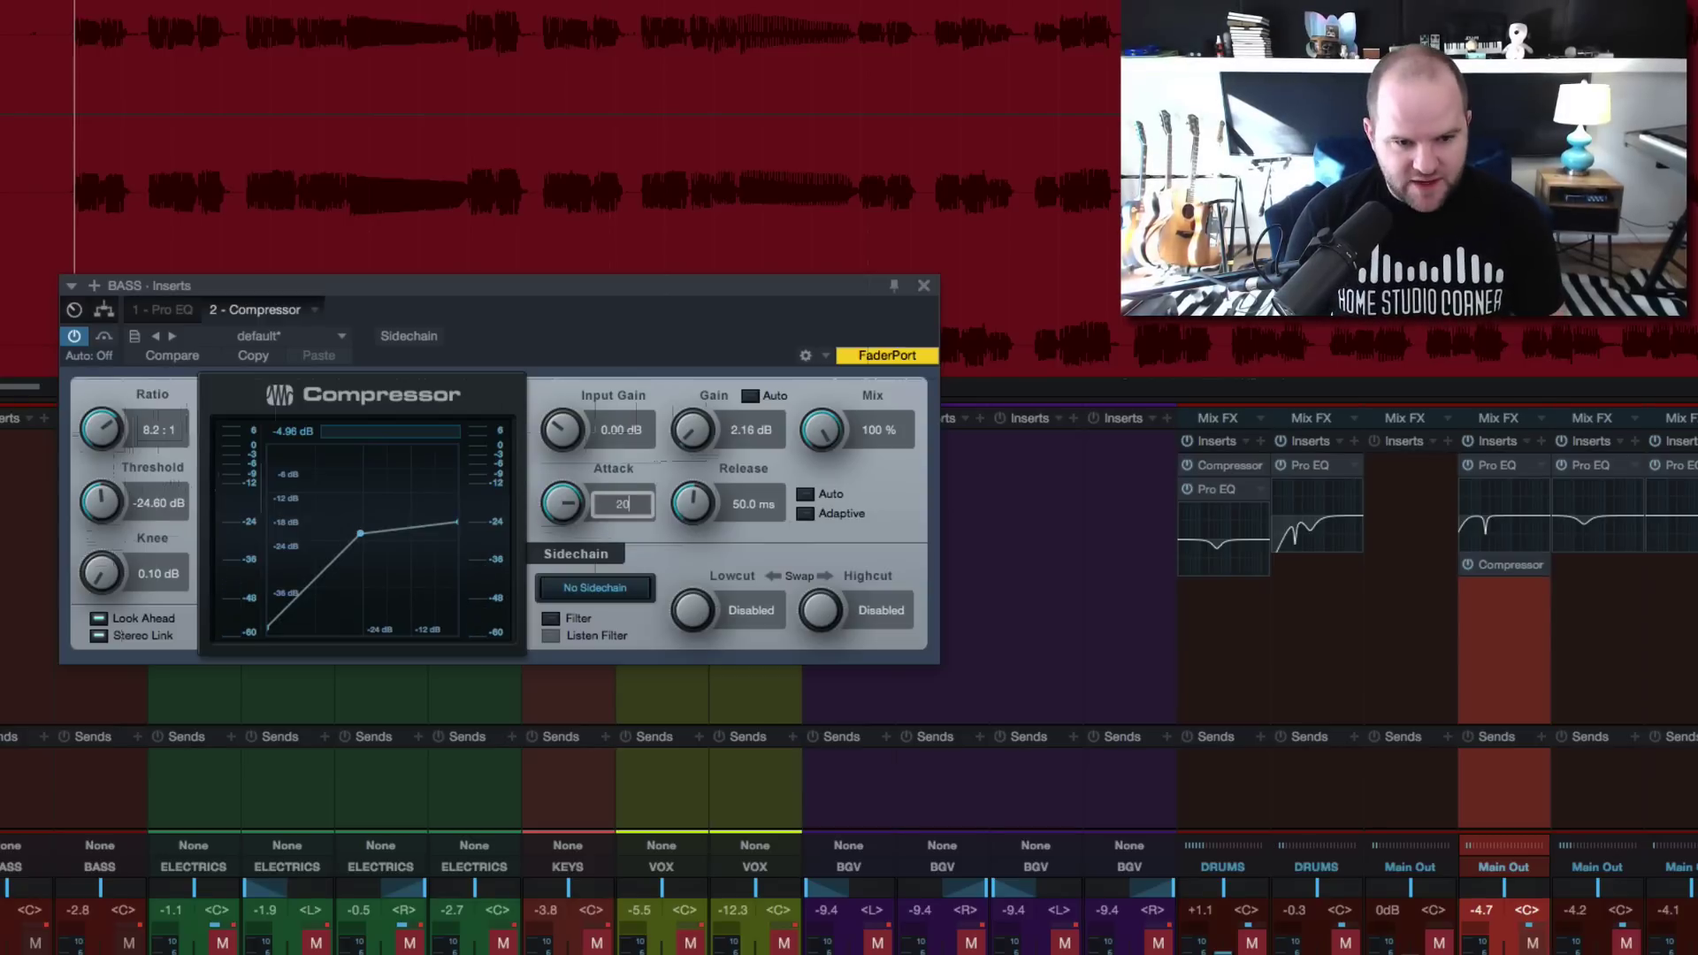
{"action": "key", "text": "Return"}
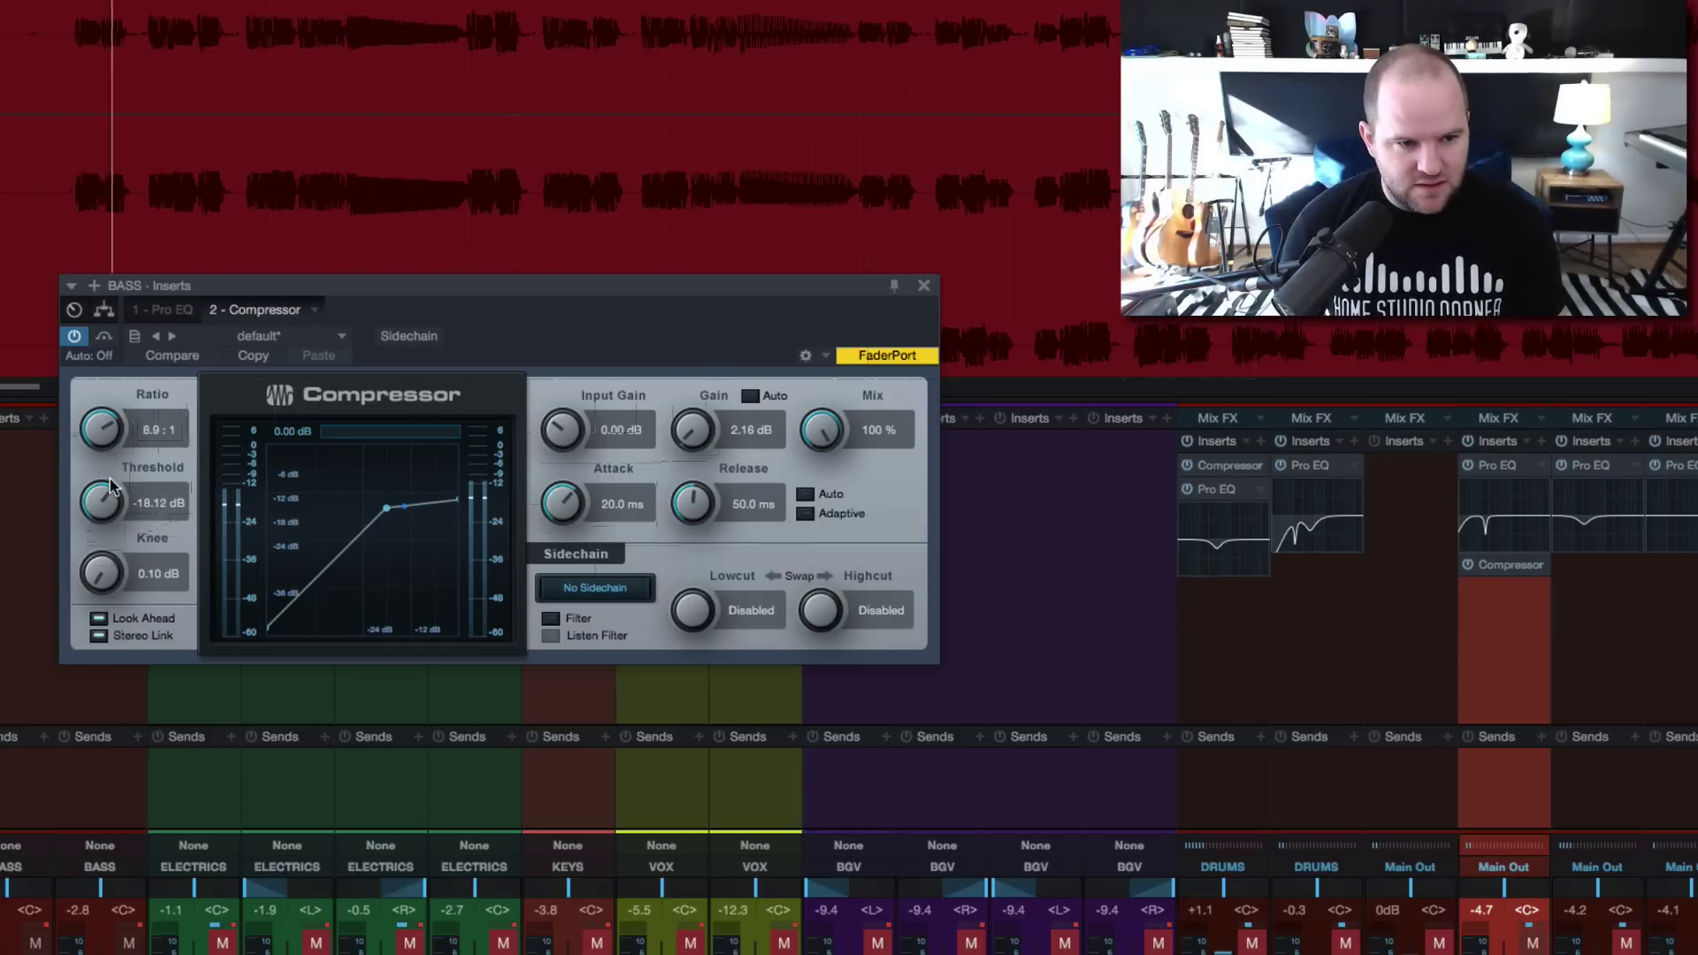
{"action": "left_click_drag", "start_coordinate": [101, 505], "coordinate": [102, 519]}
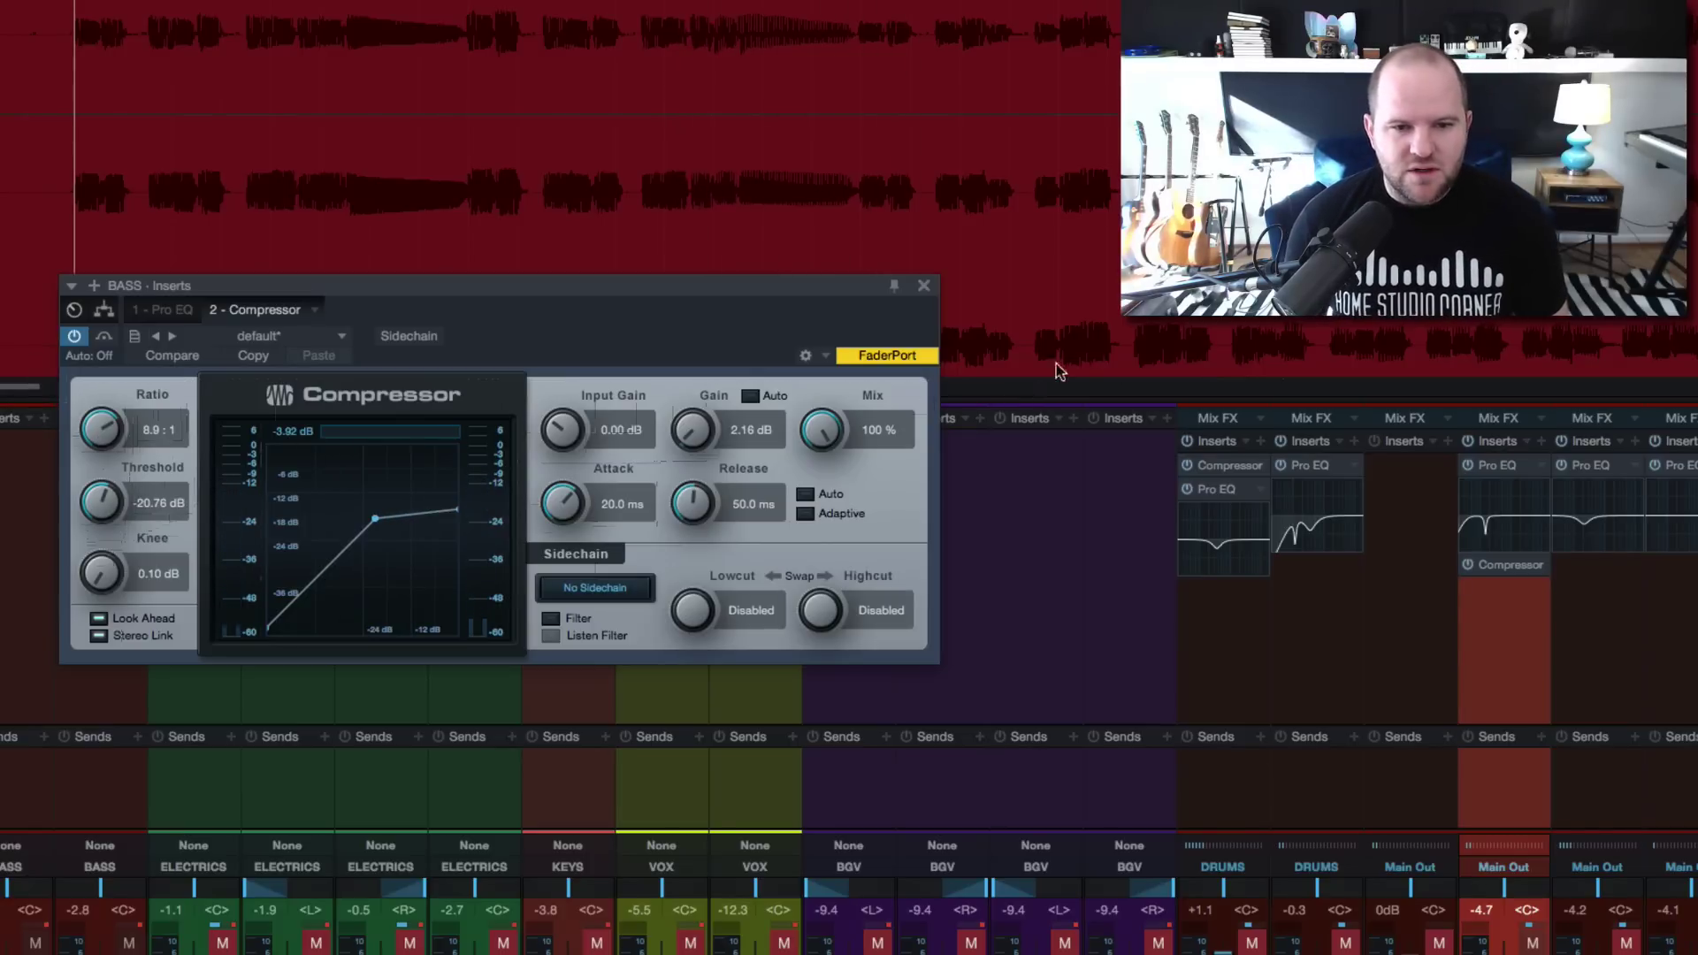
- Remove the Compressor from the BASS bus's inserts and open the bus's Pro EQ
{"action": "left_click", "coordinate": [924, 288]}
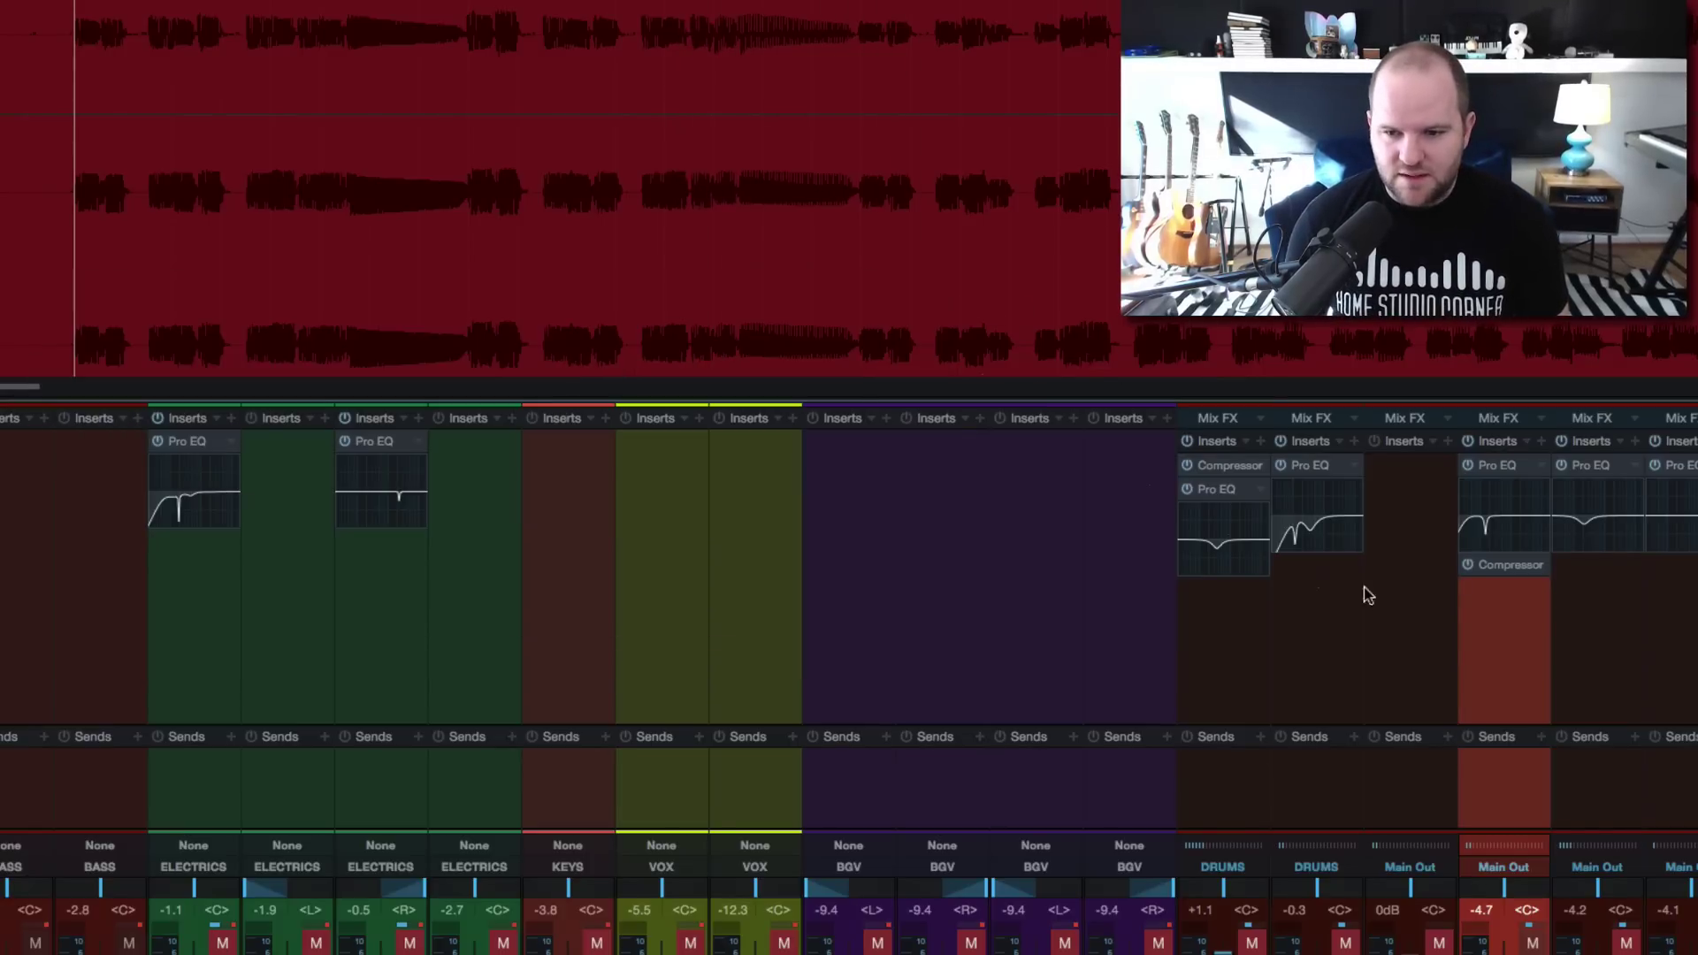
{"action": "right_click", "coordinate": [1541, 567]}
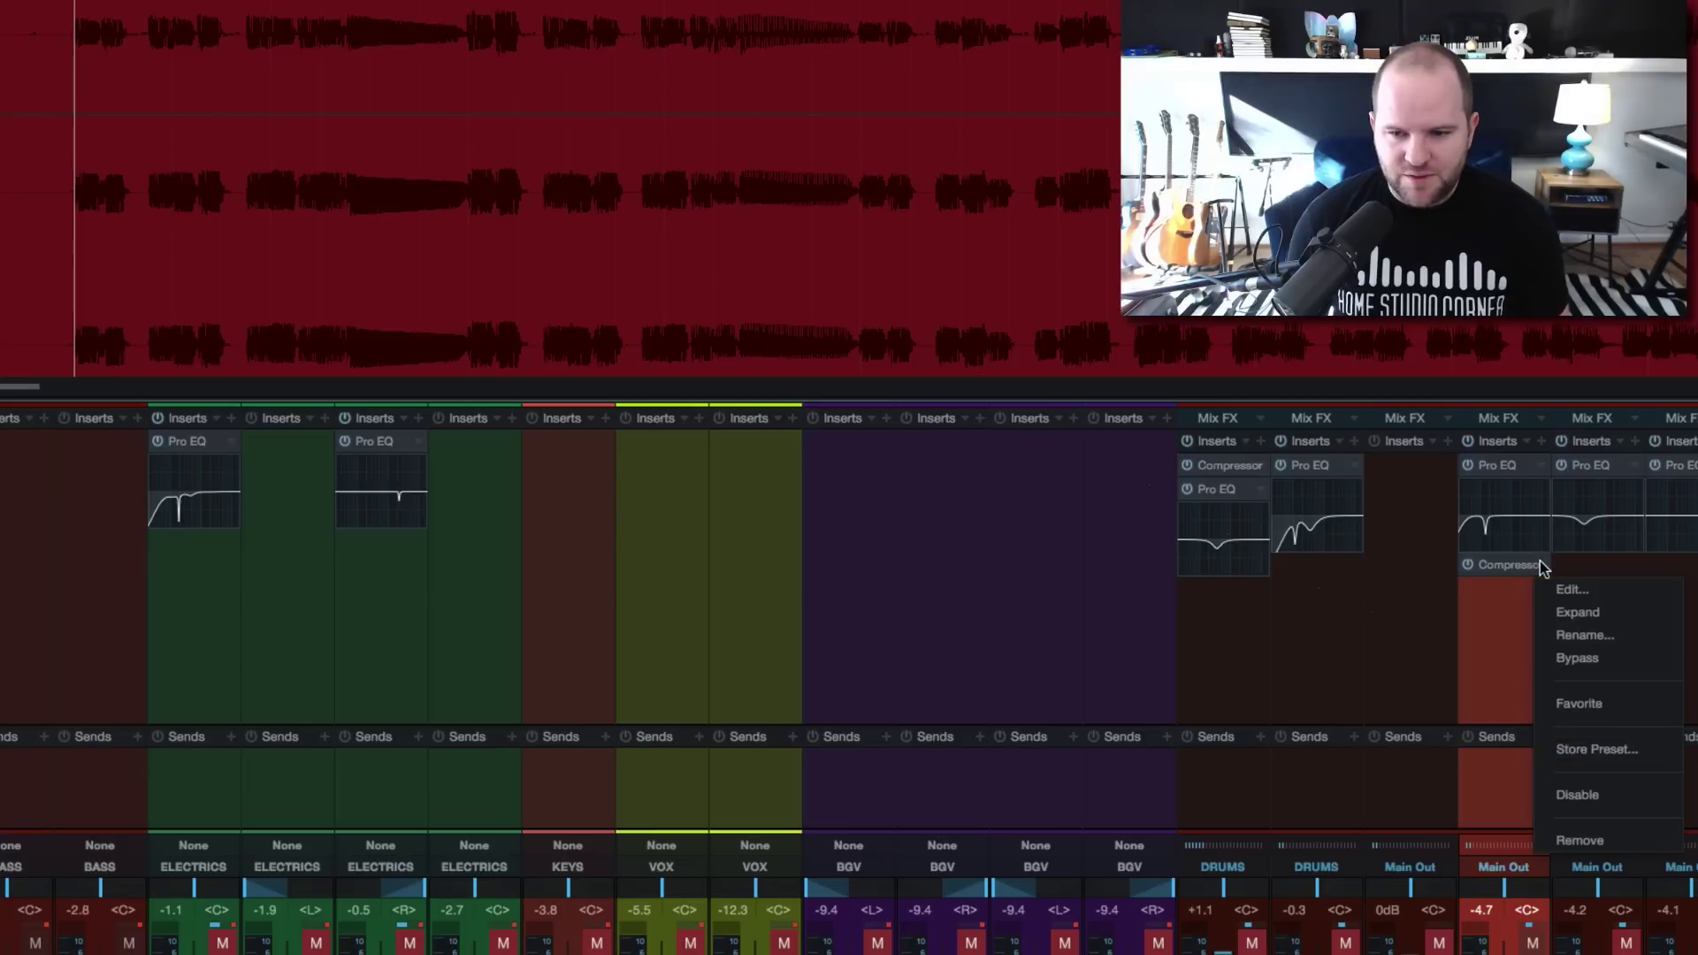
{"action": "left_click", "coordinate": [1554, 838]}
{"action": "left_click", "coordinate": [1500, 474]}
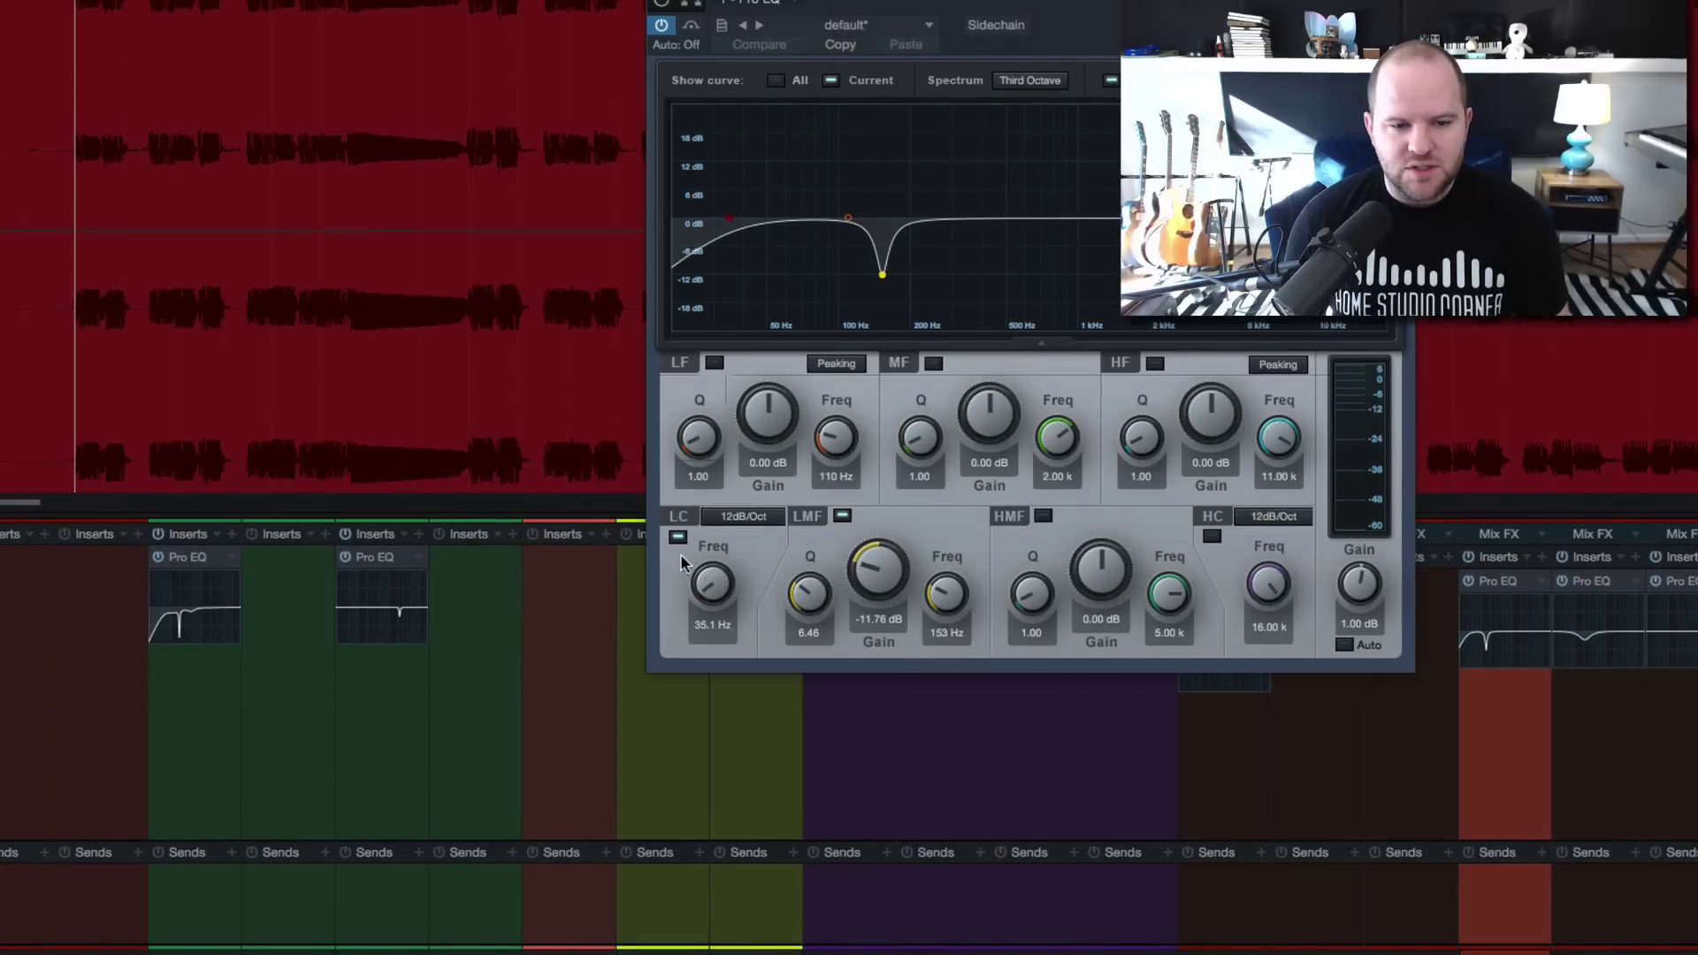
- Switch off the BASS Pro EQ's low cut and play the bass while watching its spectrum
{"action": "left_click", "coordinate": [678, 537]}
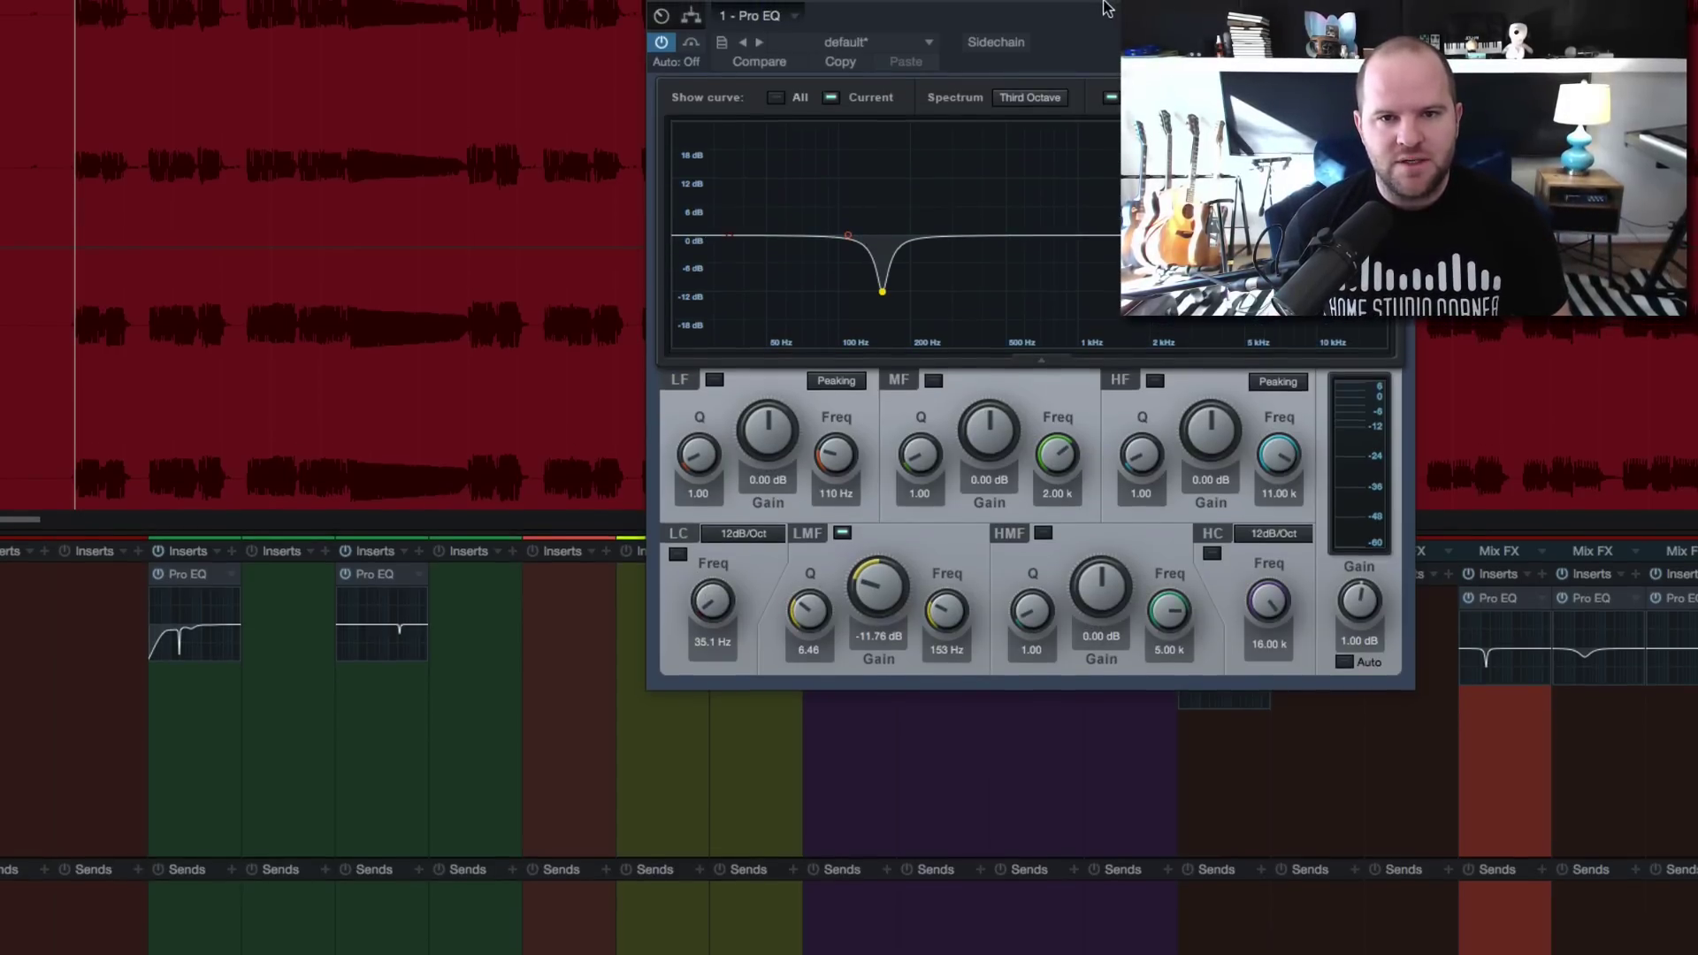
{"action": "left_click_drag", "start_coordinate": [1103, 2], "coordinate": [471, 49]}
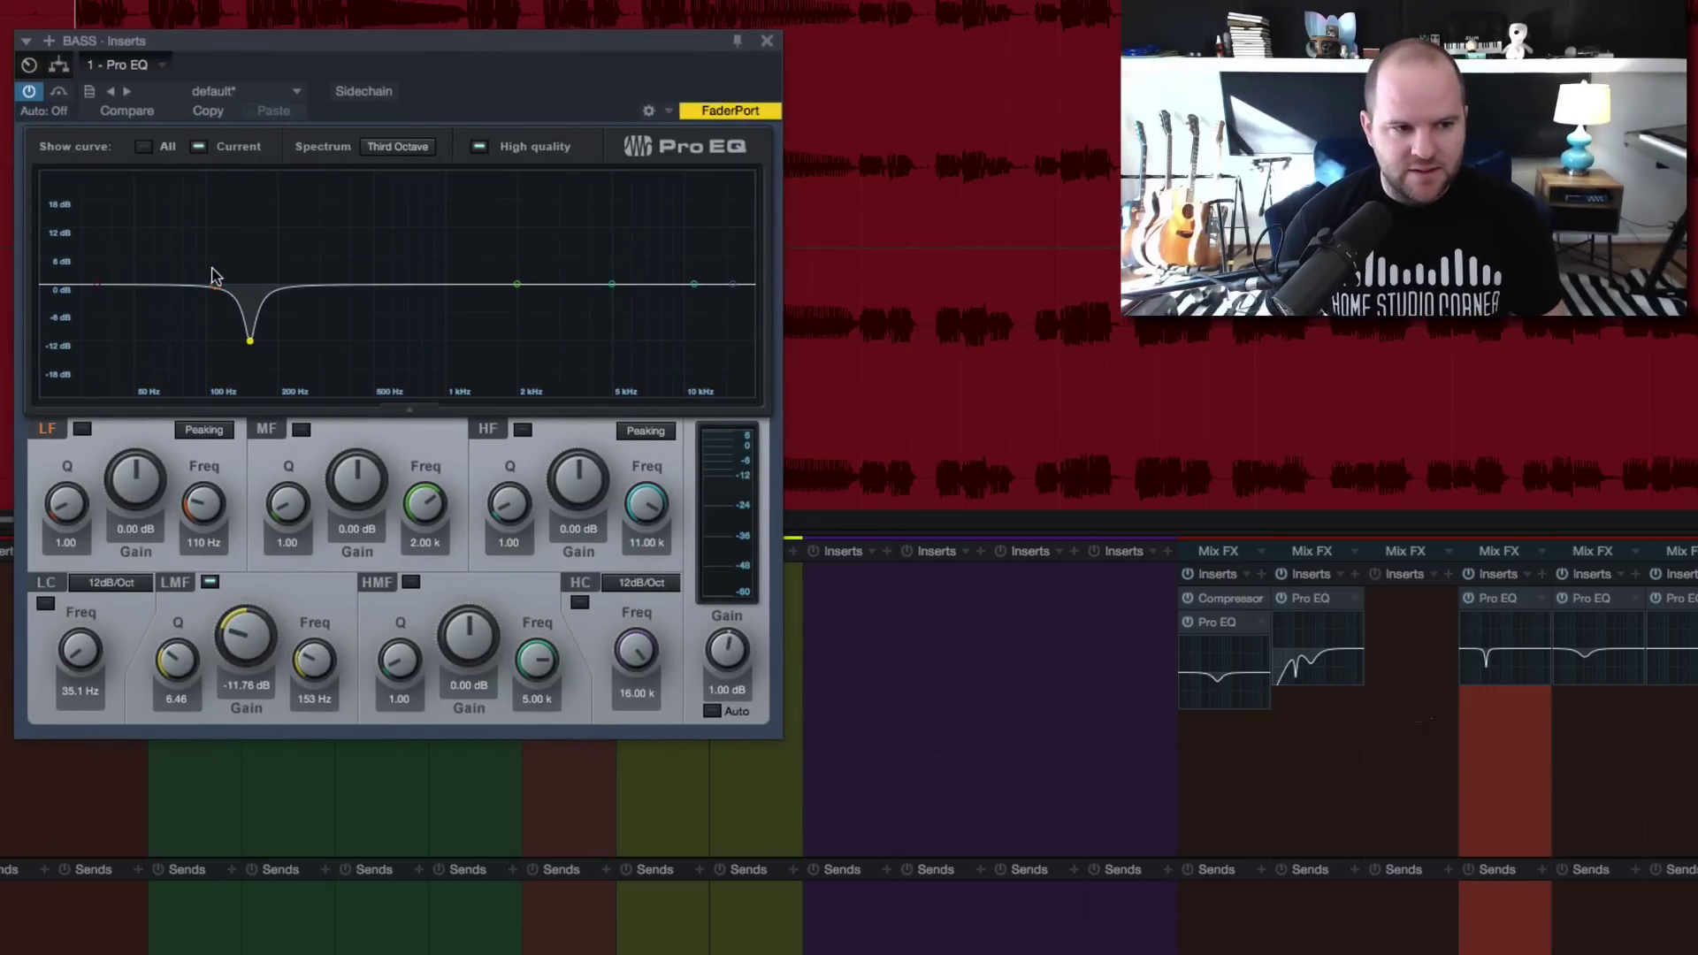
{"action": "key", "text": "space"}
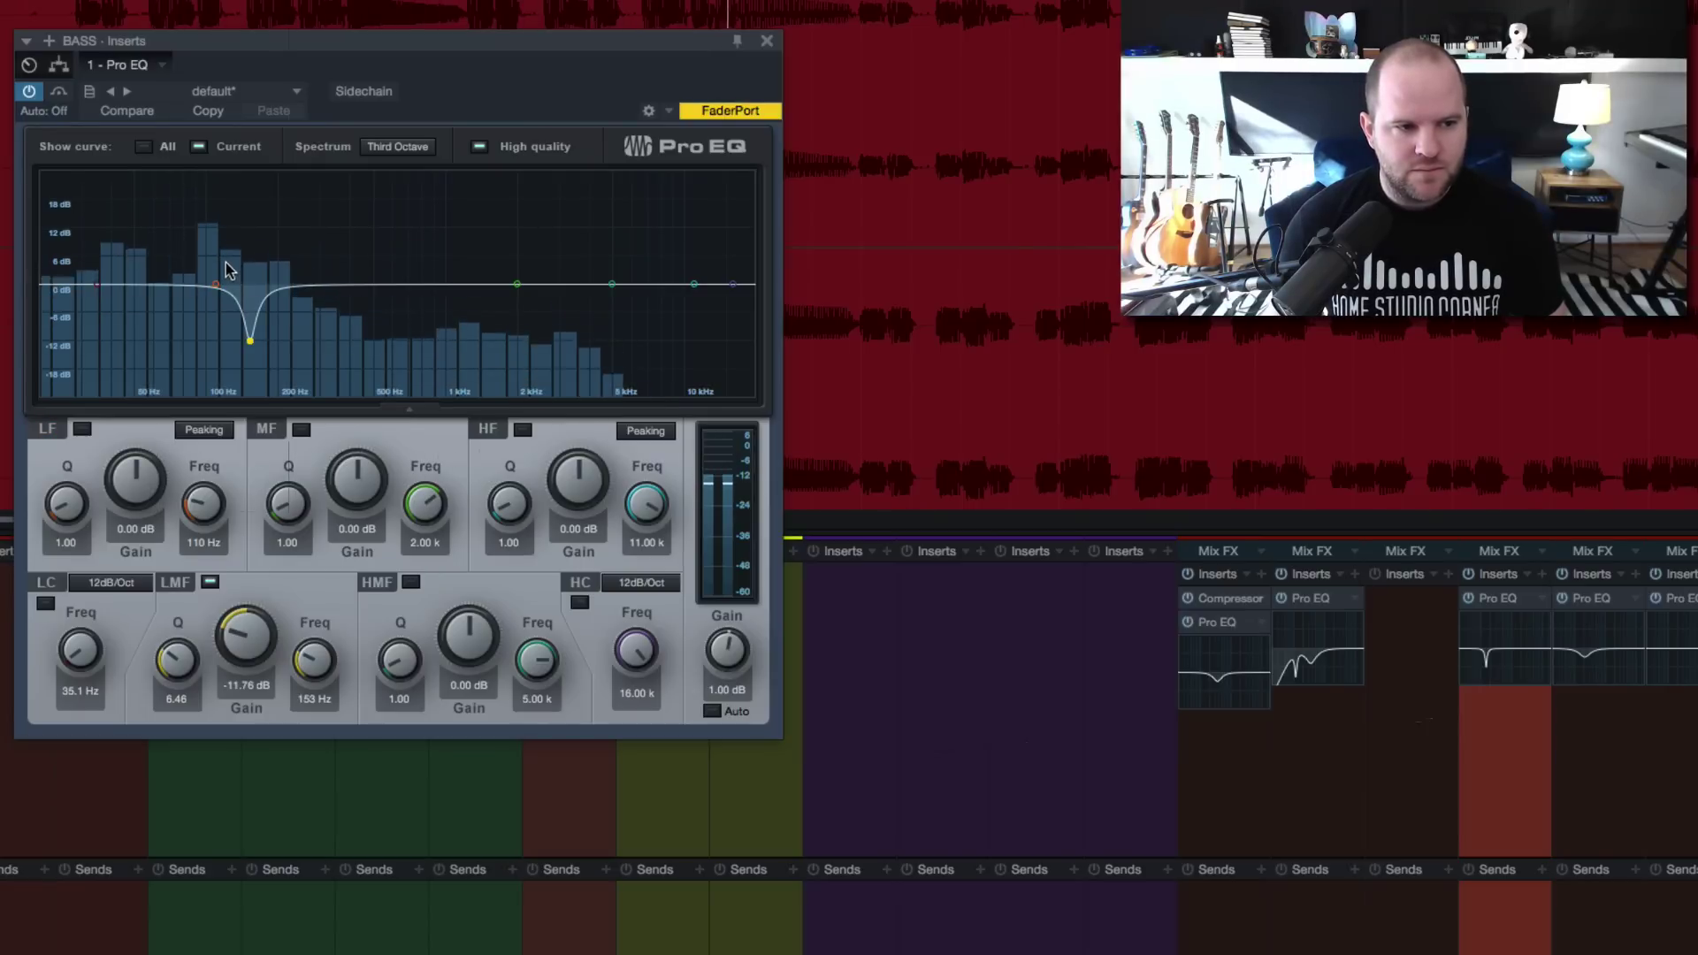
{"action": "key", "text": "space"}
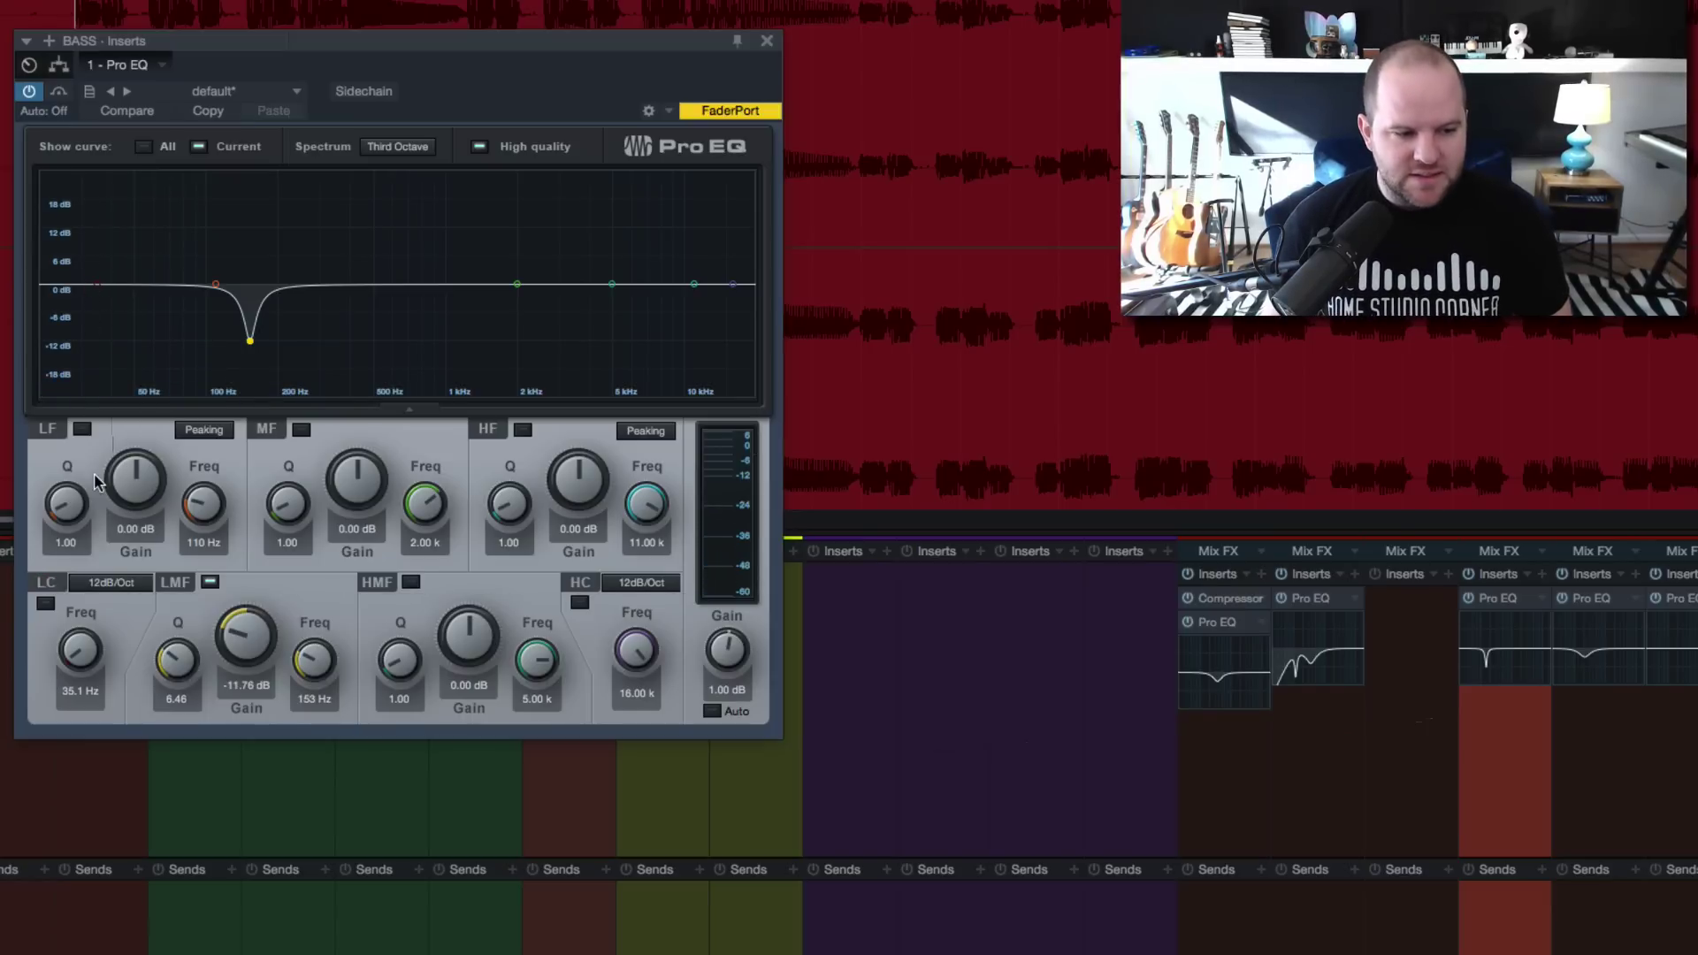
- Turn the BASS Pro EQ's low cut back on with a 24dB/Oct slope at 20 Hz
{"action": "left_click", "coordinate": [46, 606]}
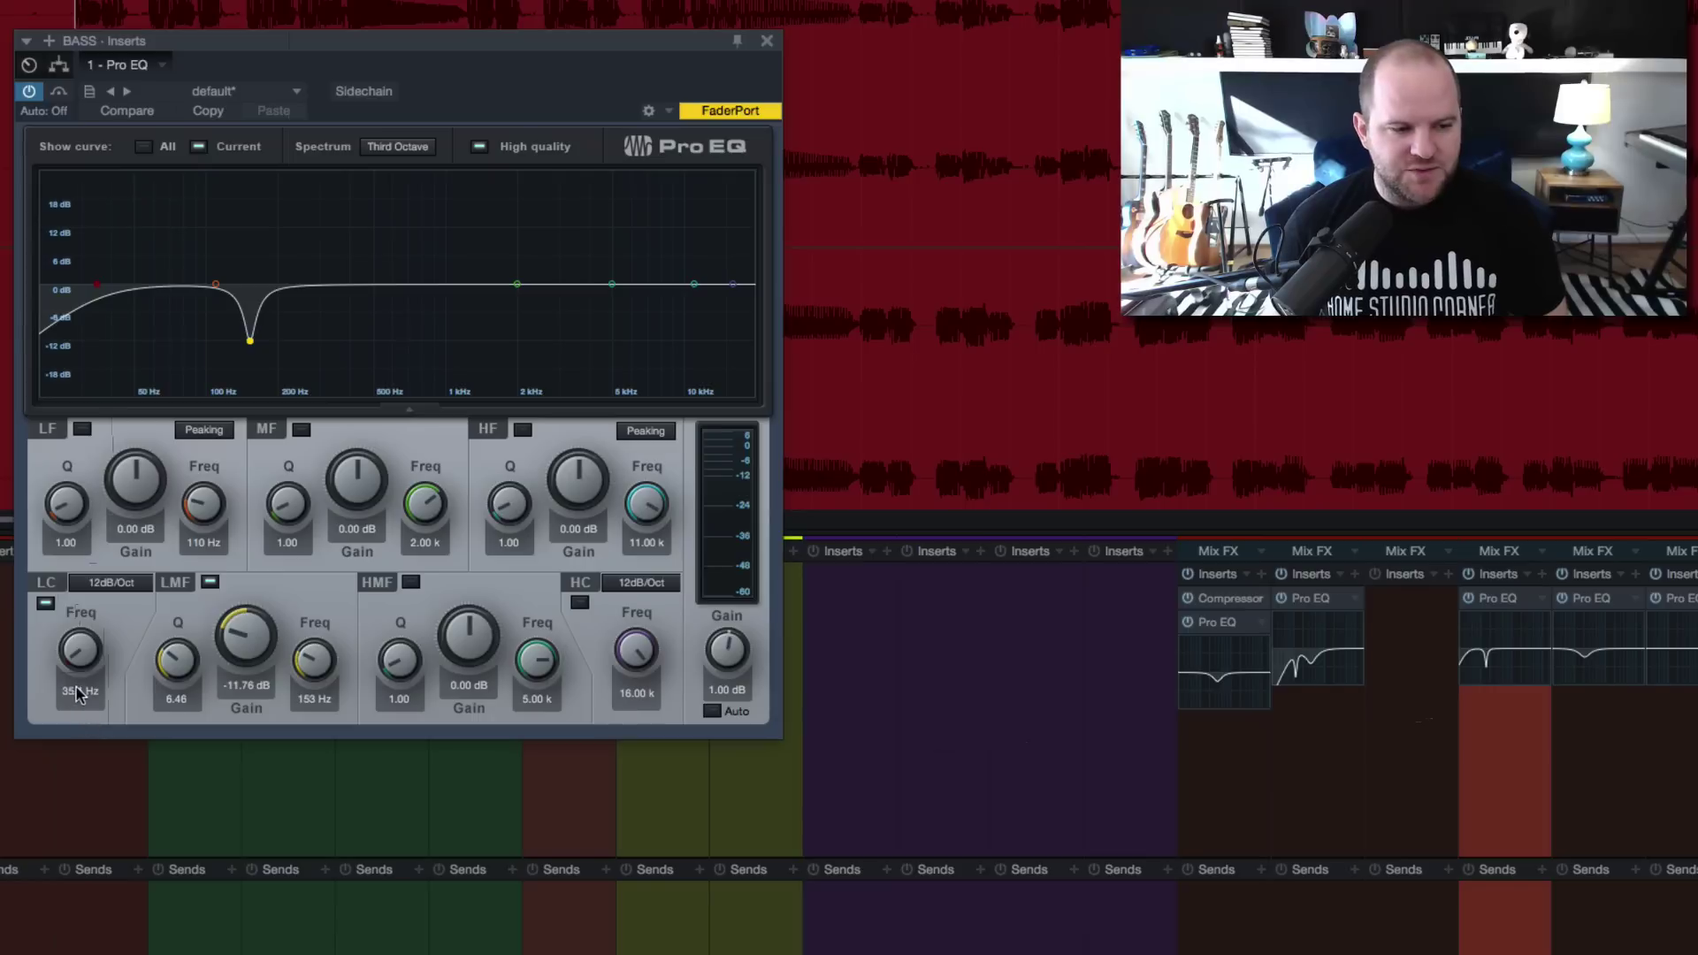
{"action": "left_click", "coordinate": [118, 584]}
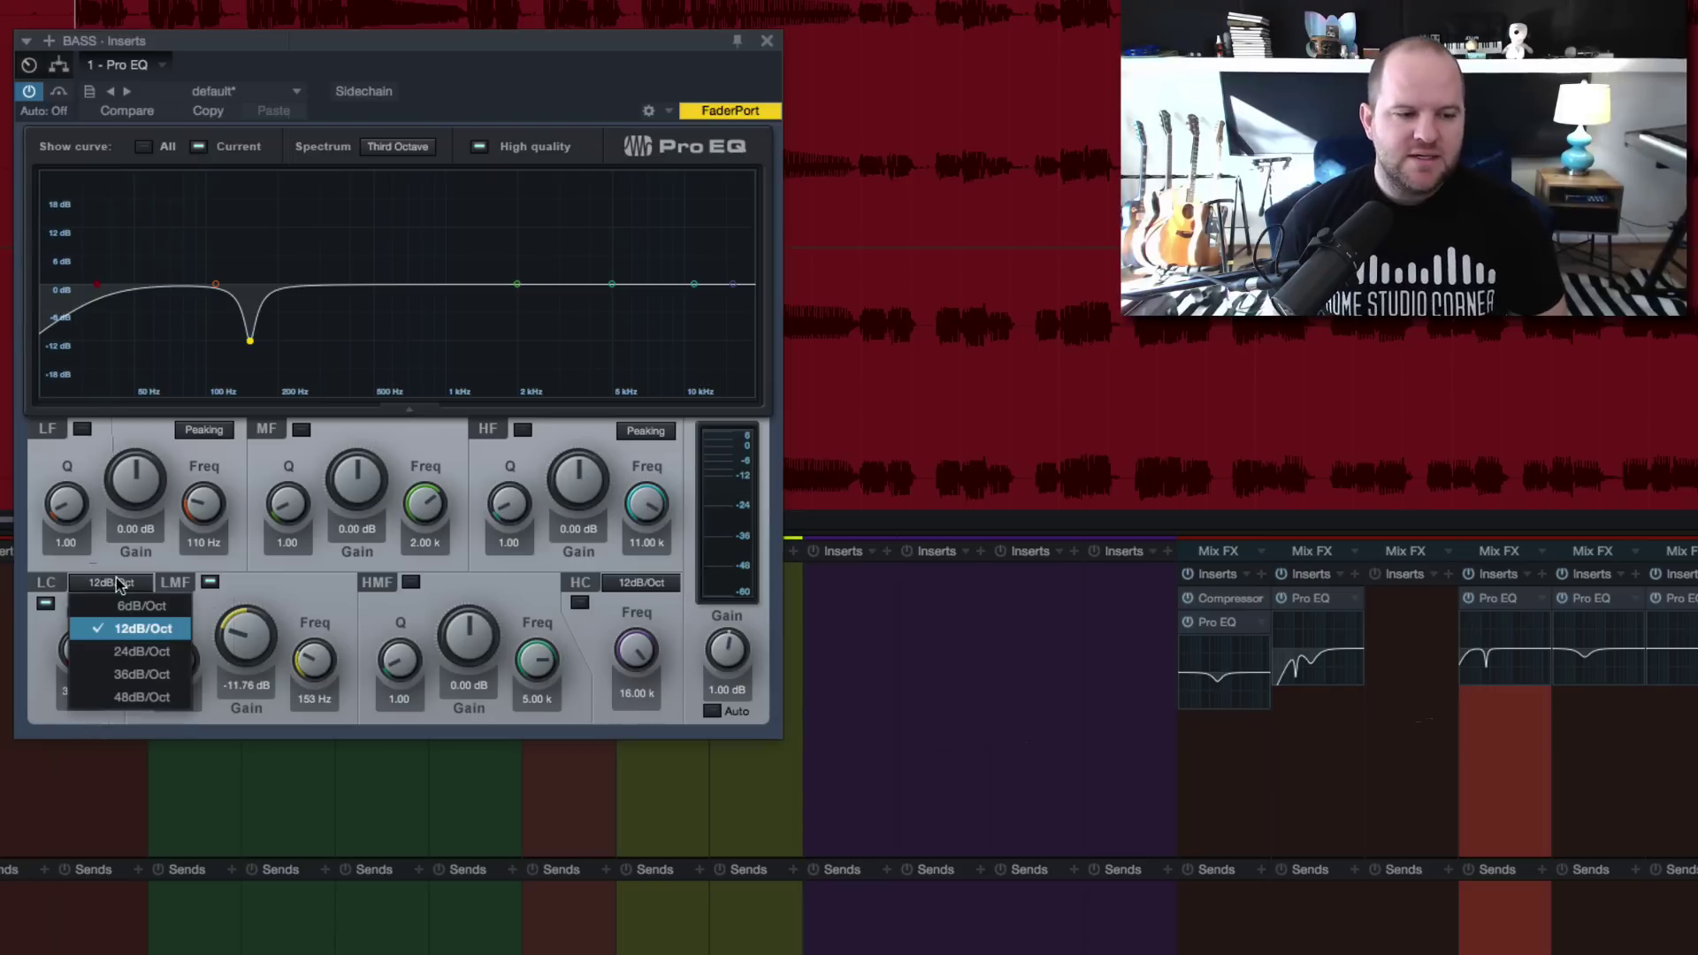
{"action": "left_click", "coordinate": [124, 654]}
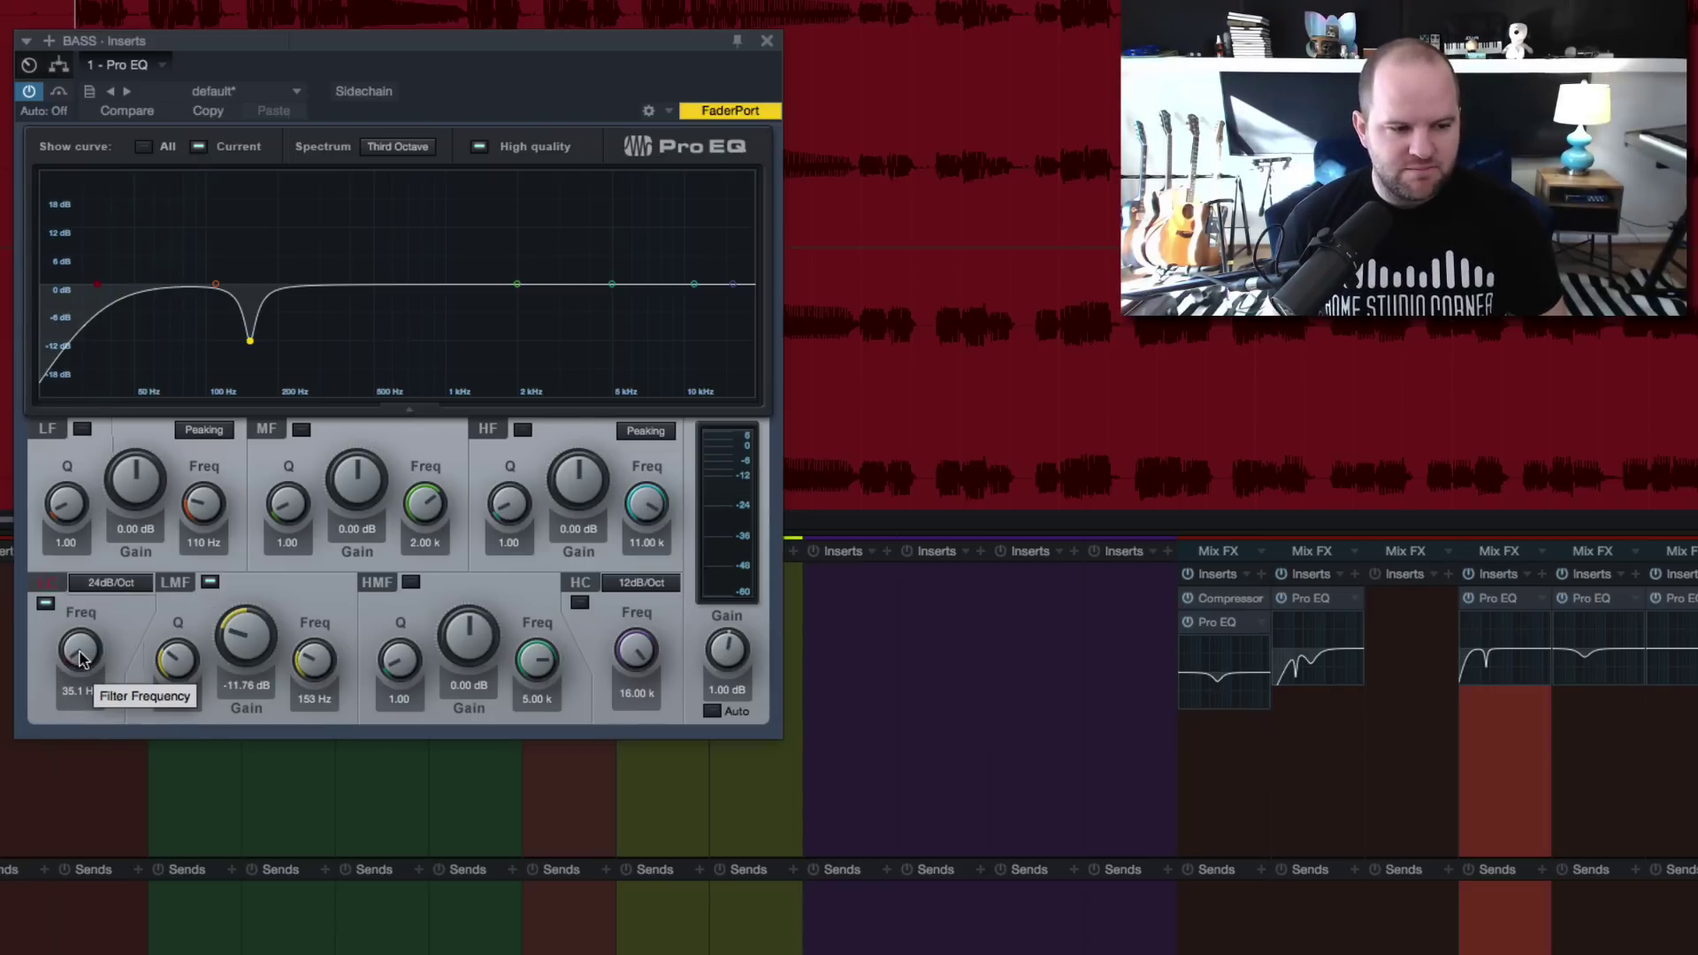
{"action": "left_click_drag", "start_coordinate": [79, 659], "coordinate": [88, 681]}
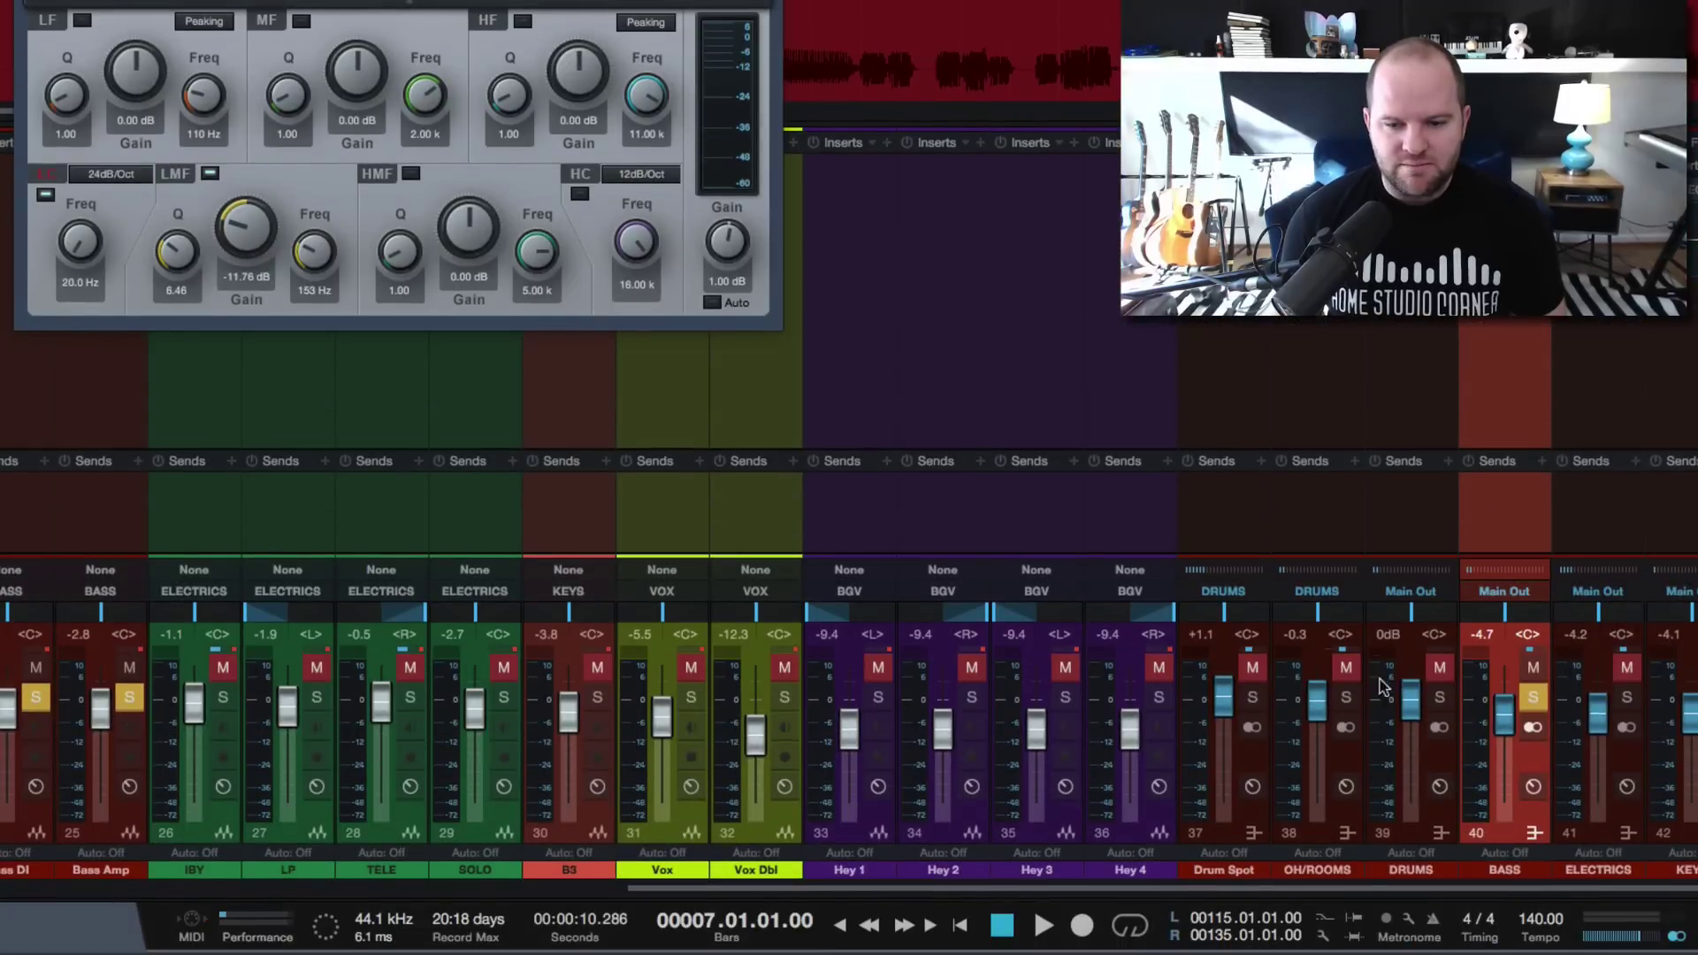
- Solo the DRUMS bus alongside the bass and sweep the low cut up to 76.9 Hz during playback
{"action": "left_click", "coordinate": [1440, 698]}
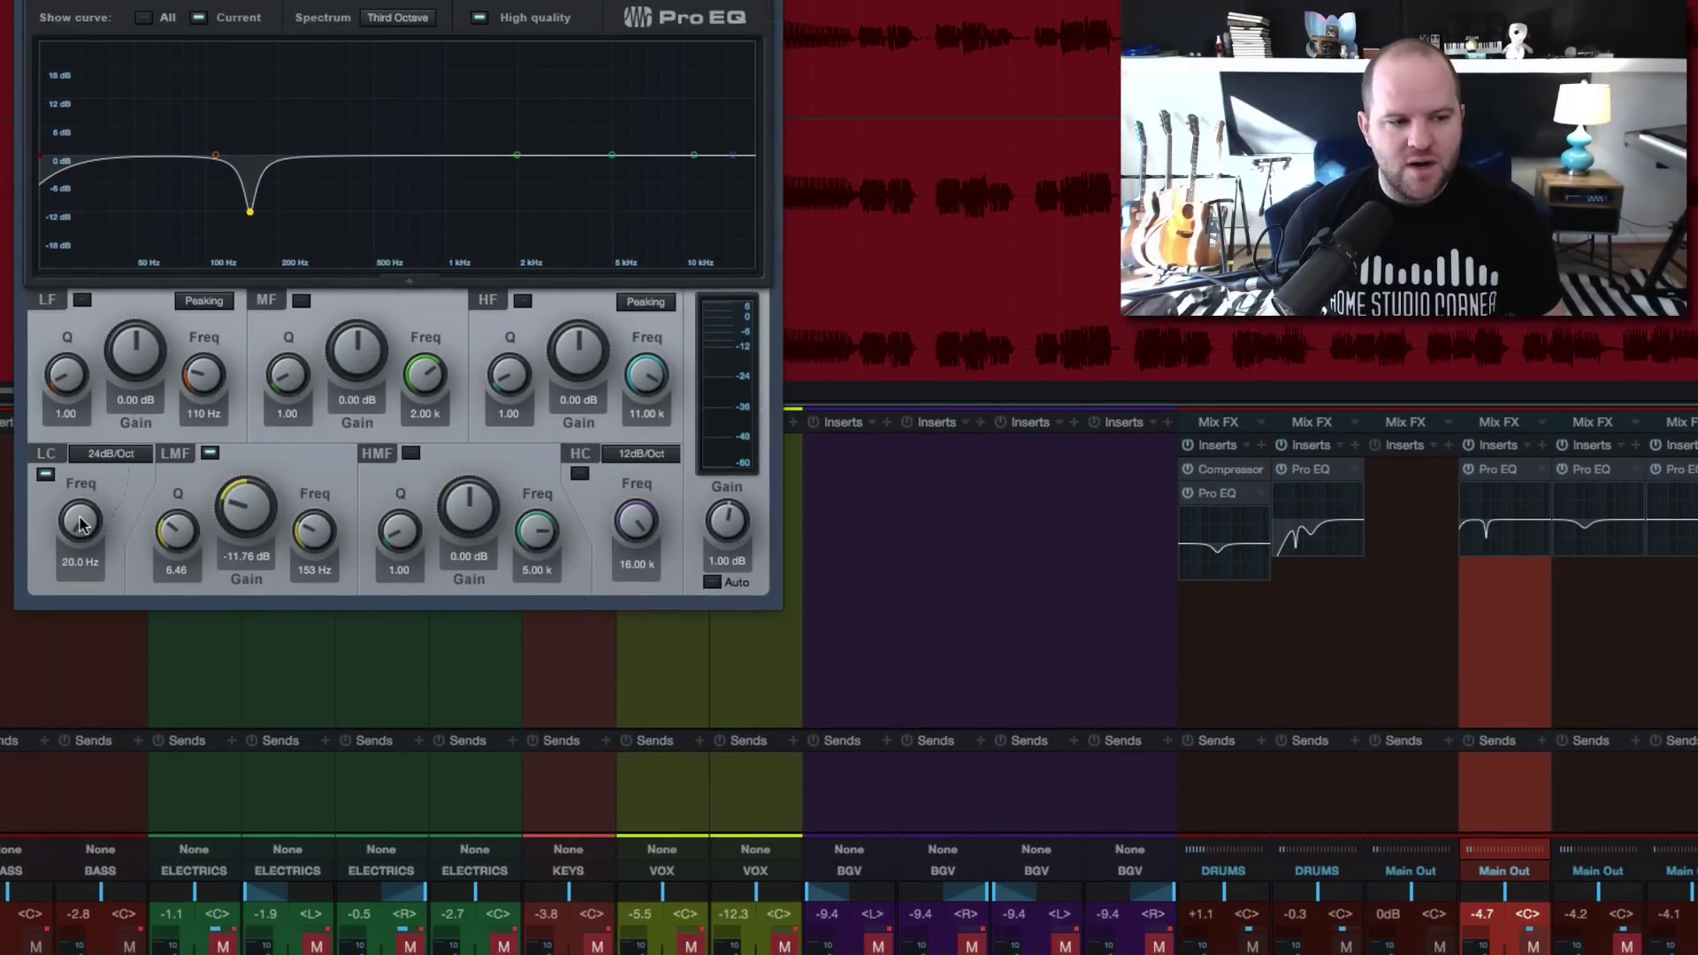
{"action": "left_click_drag", "start_coordinate": [79, 524], "coordinate": [71, 485]}
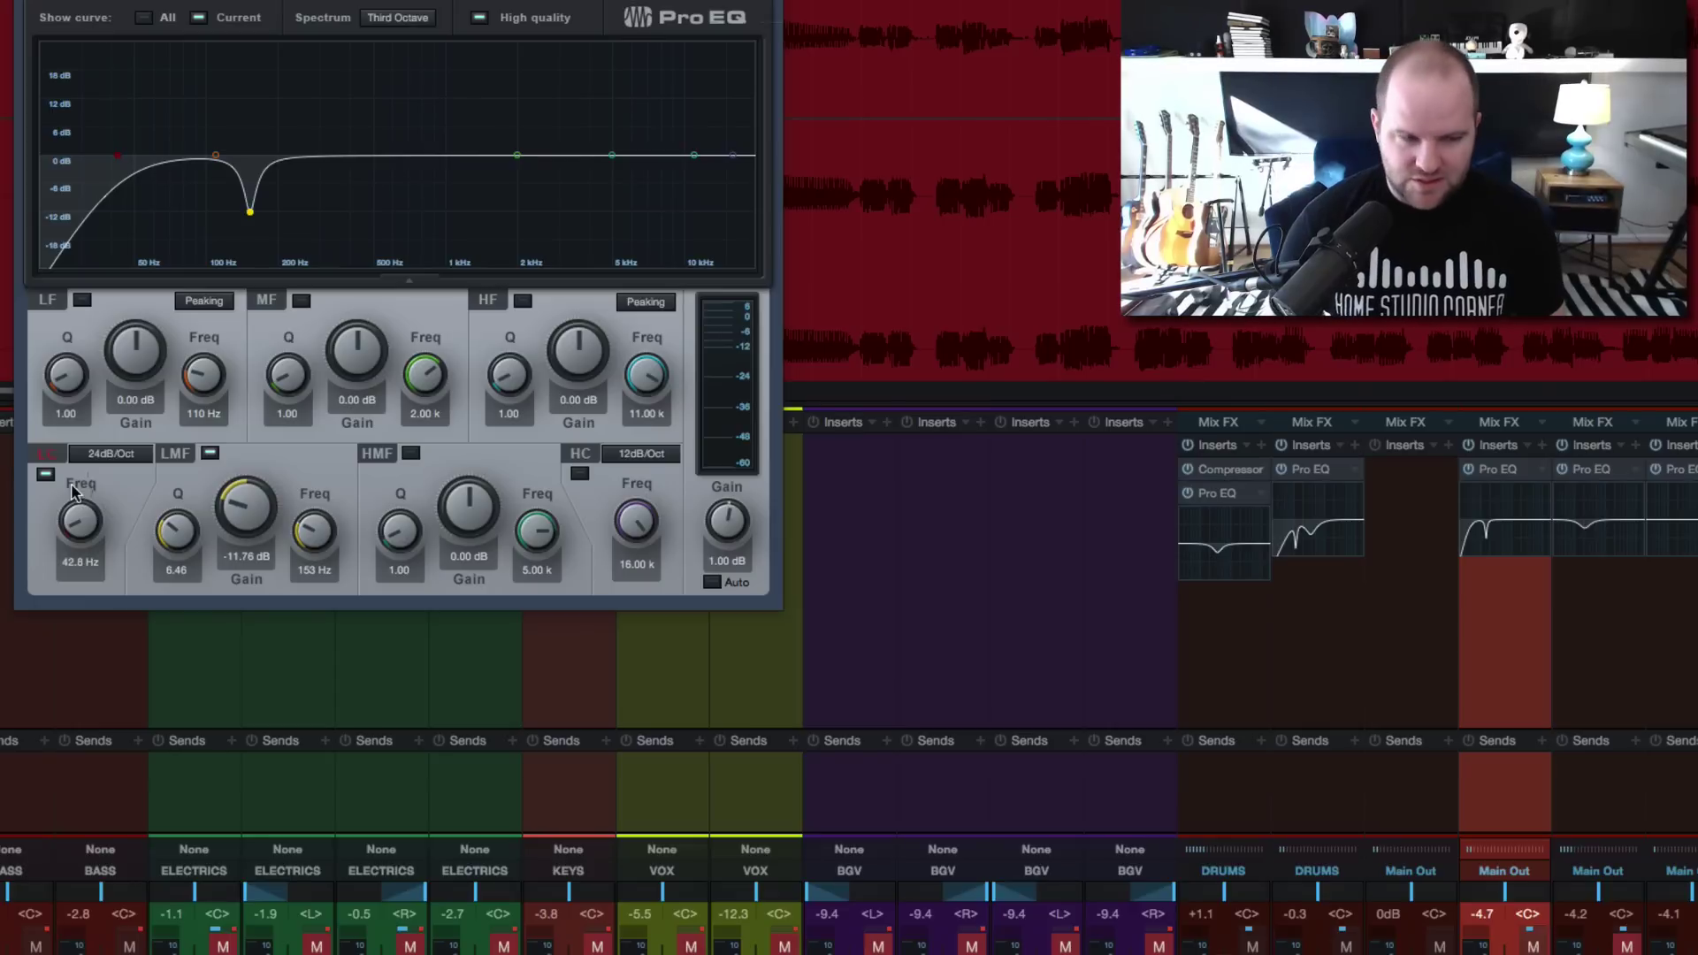
{"action": "left_click_drag", "start_coordinate": [74, 519], "coordinate": [75, 588]}
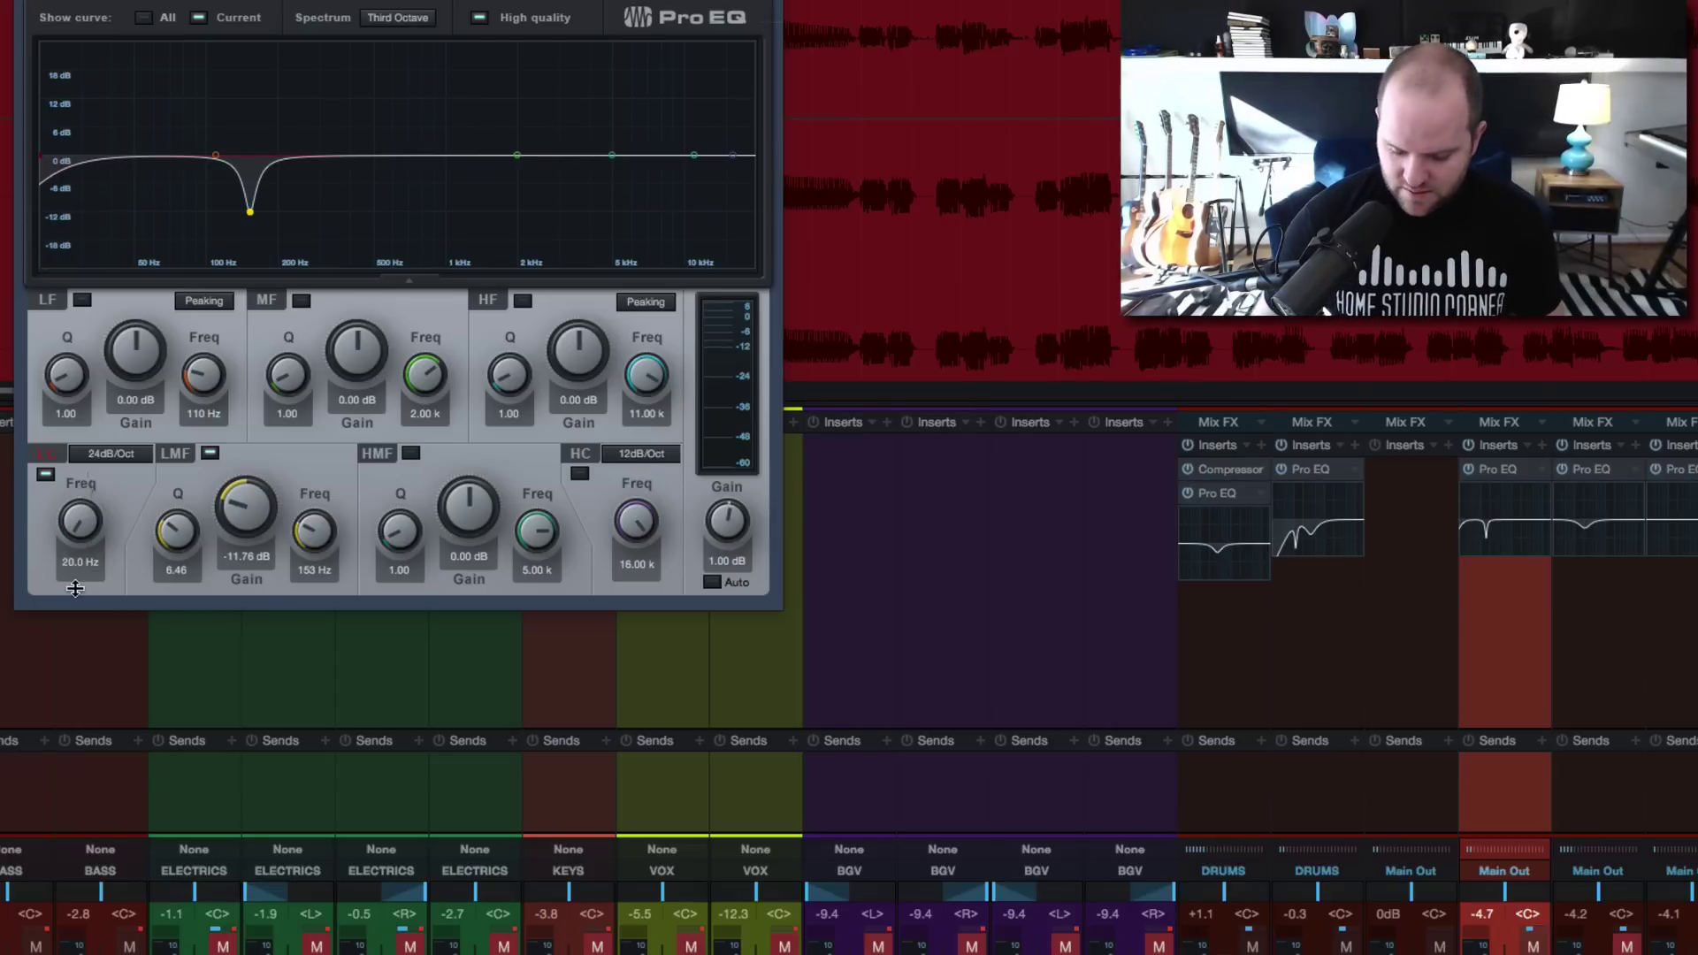
{"action": "key", "text": "space"}
{"action": "left_click_drag", "start_coordinate": [83, 515], "coordinate": [73, 462]}
{"action": "key", "text": "space"}
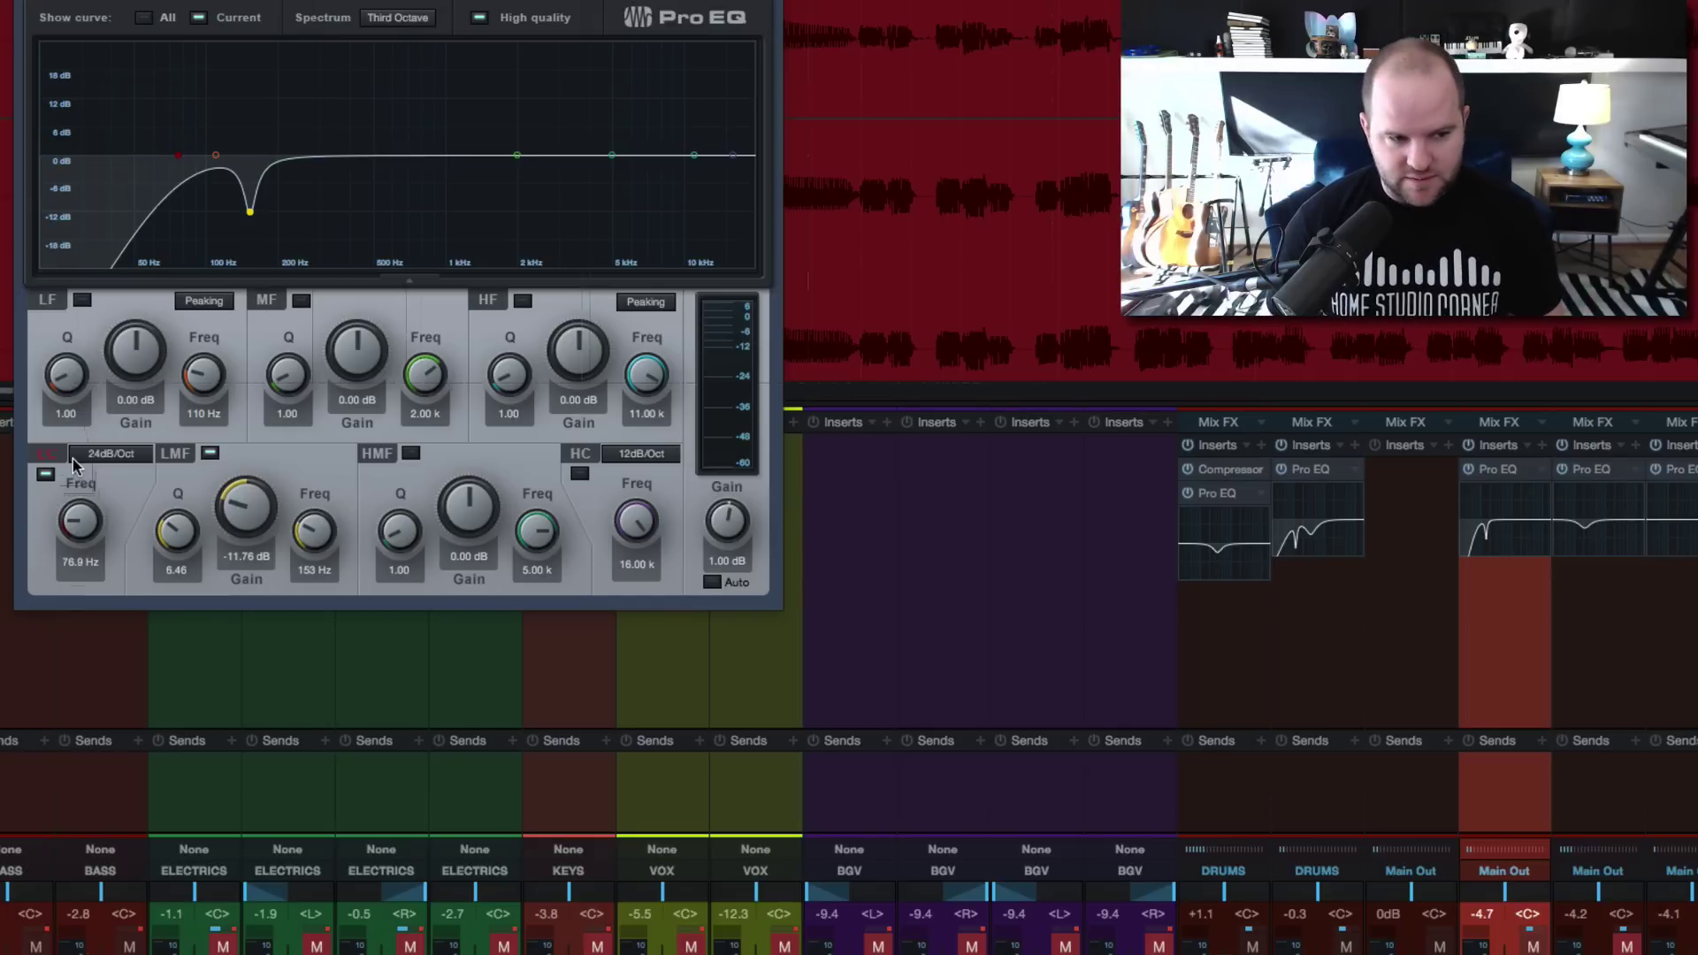
- Sweep the BASS low cut back down while listening and set its frequency to 31.3 Hz
{"action": "key", "text": "space"}
{"action": "left_click_drag", "start_coordinate": [77, 518], "coordinate": [77, 522]}
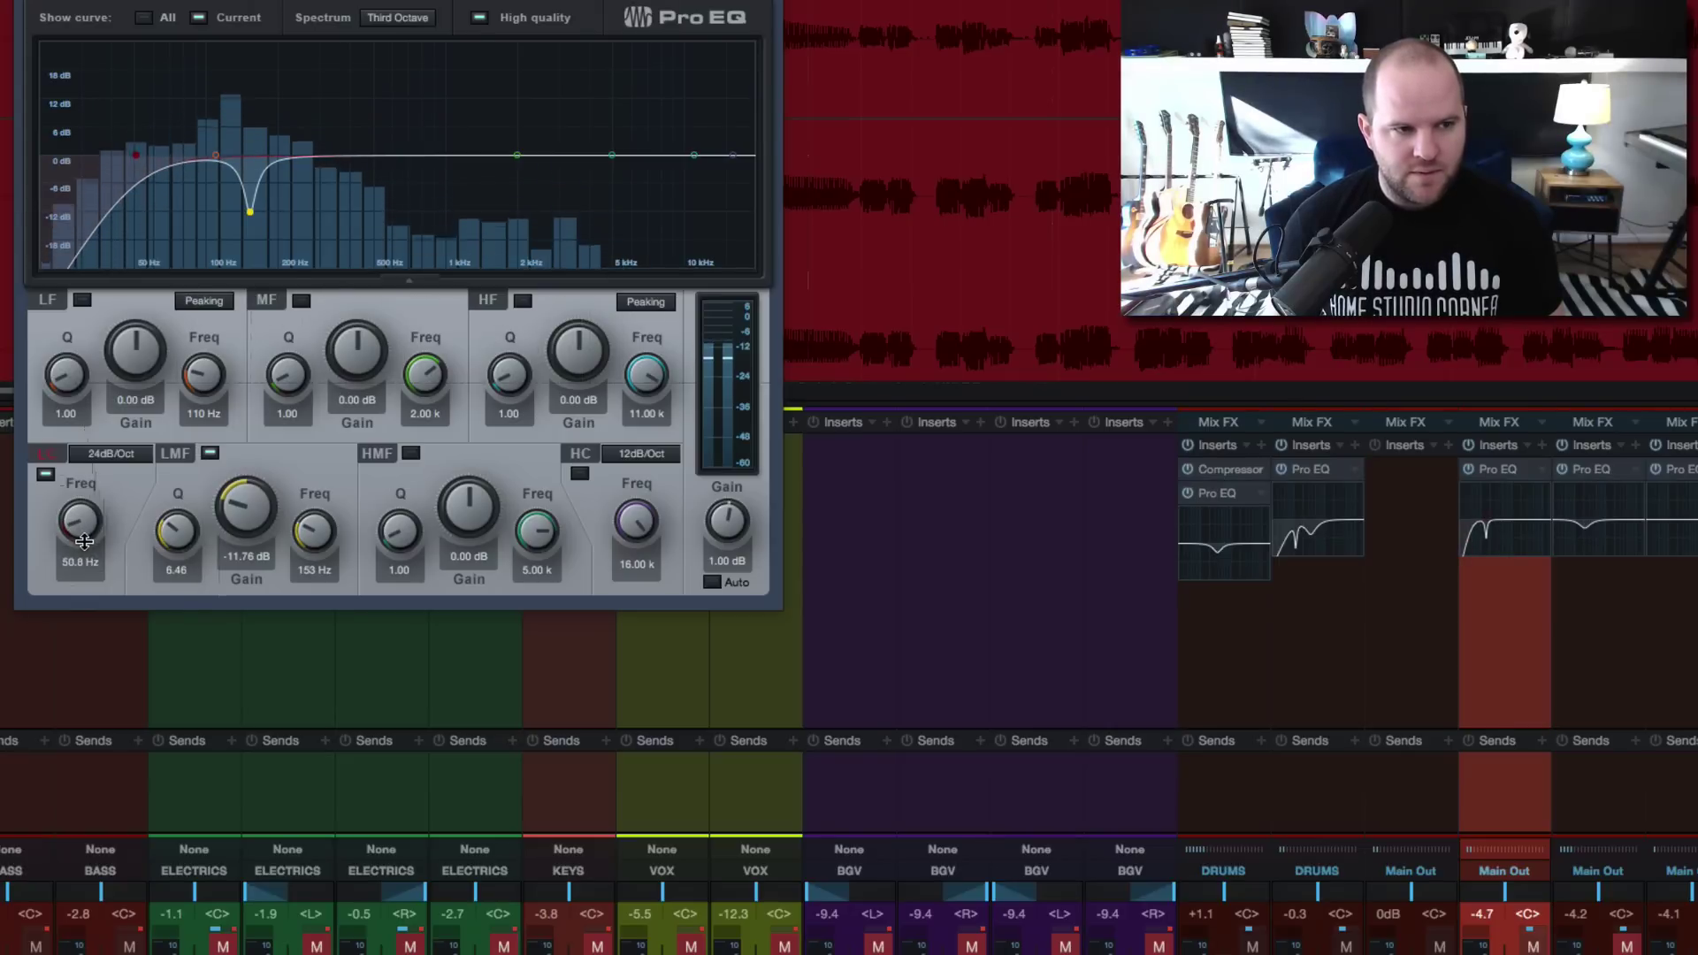
{"action": "left_click_drag", "start_coordinate": [84, 542], "coordinate": [84, 536]}
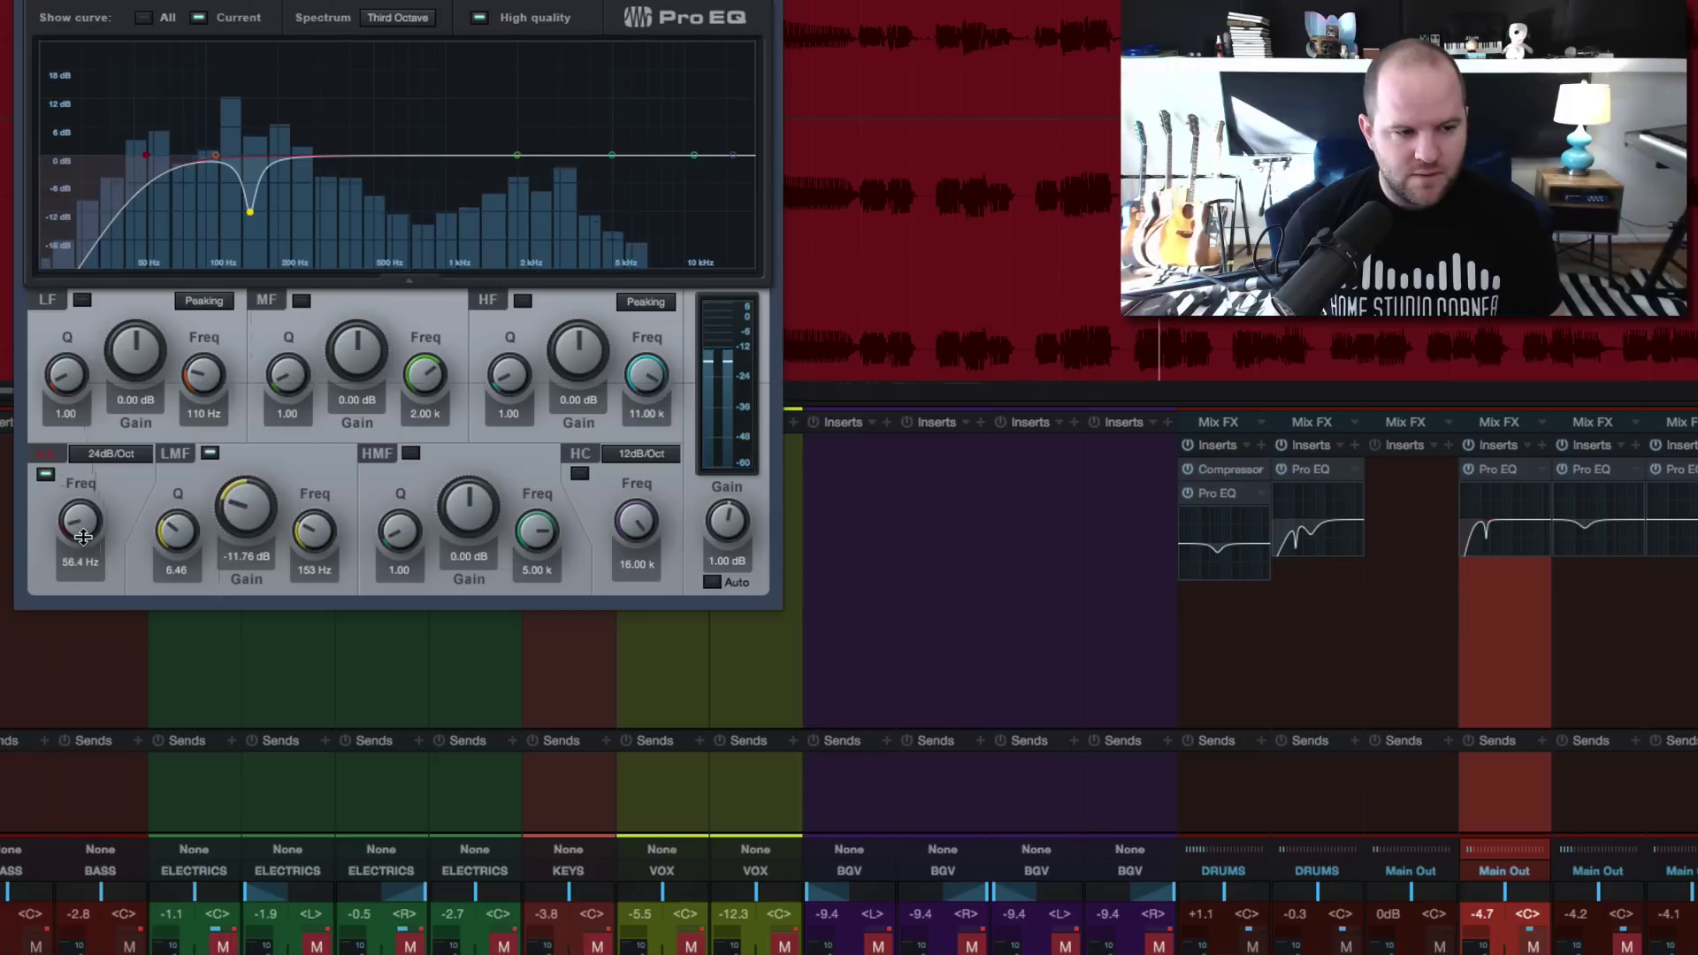
{"action": "left_click_drag", "start_coordinate": [83, 537], "coordinate": [85, 568]}
{"action": "key", "text": "space"}
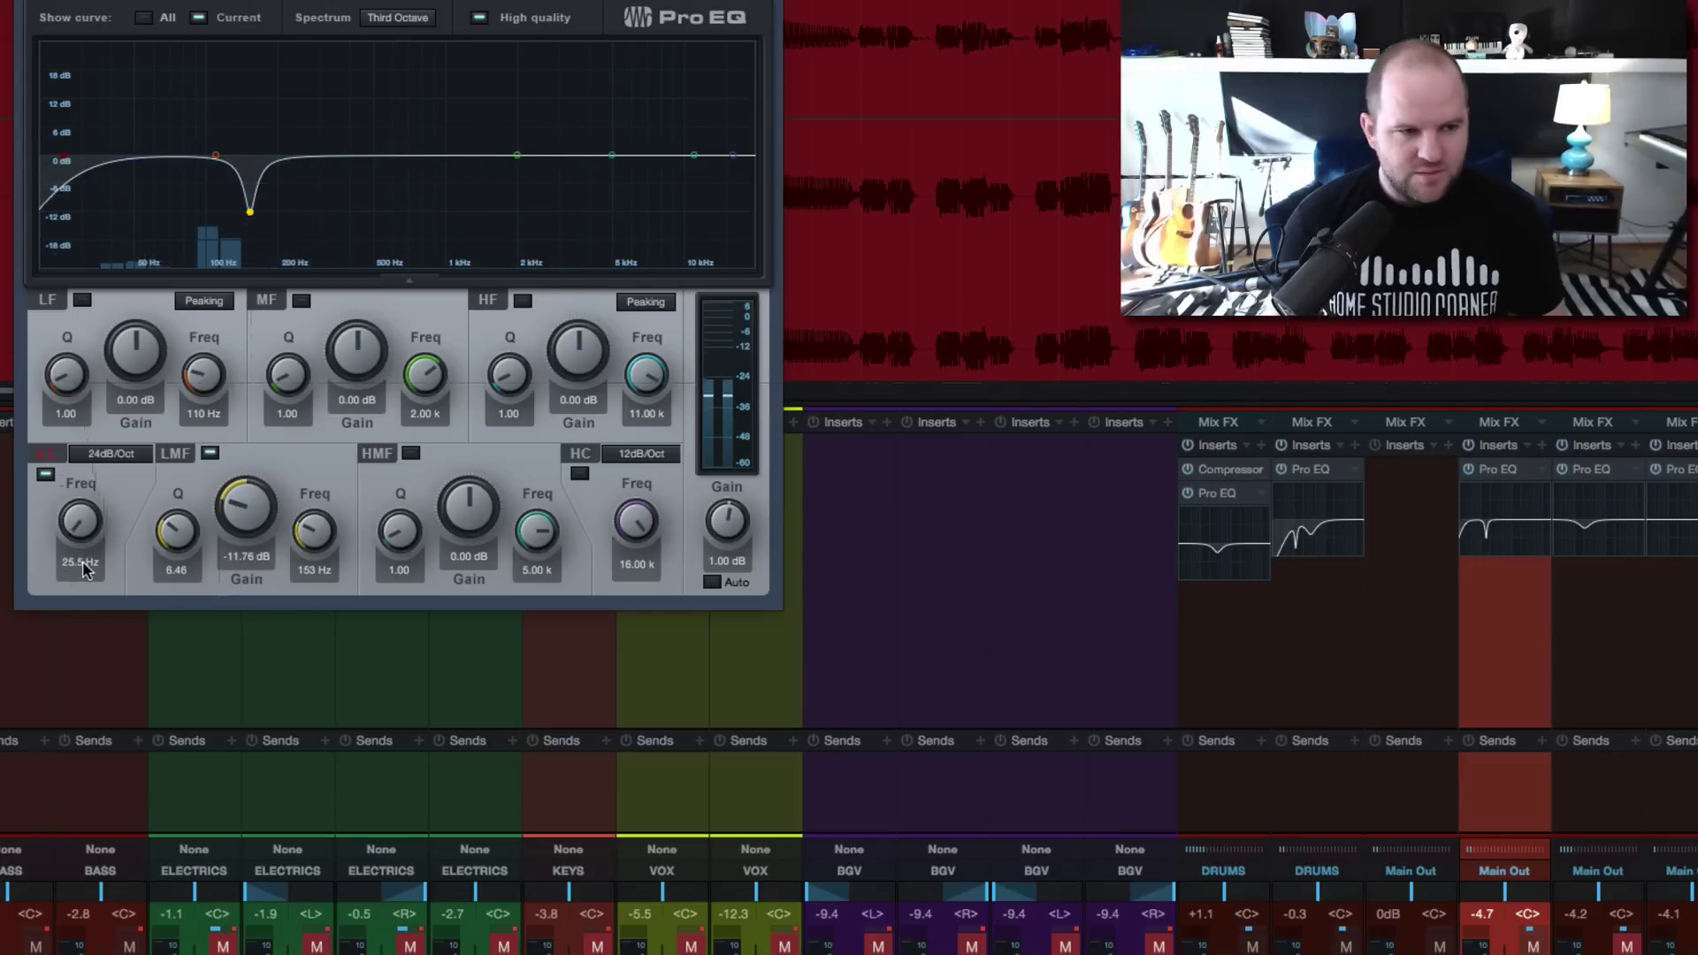
{"action": "left_click_drag", "start_coordinate": [77, 541], "coordinate": [79, 530]}
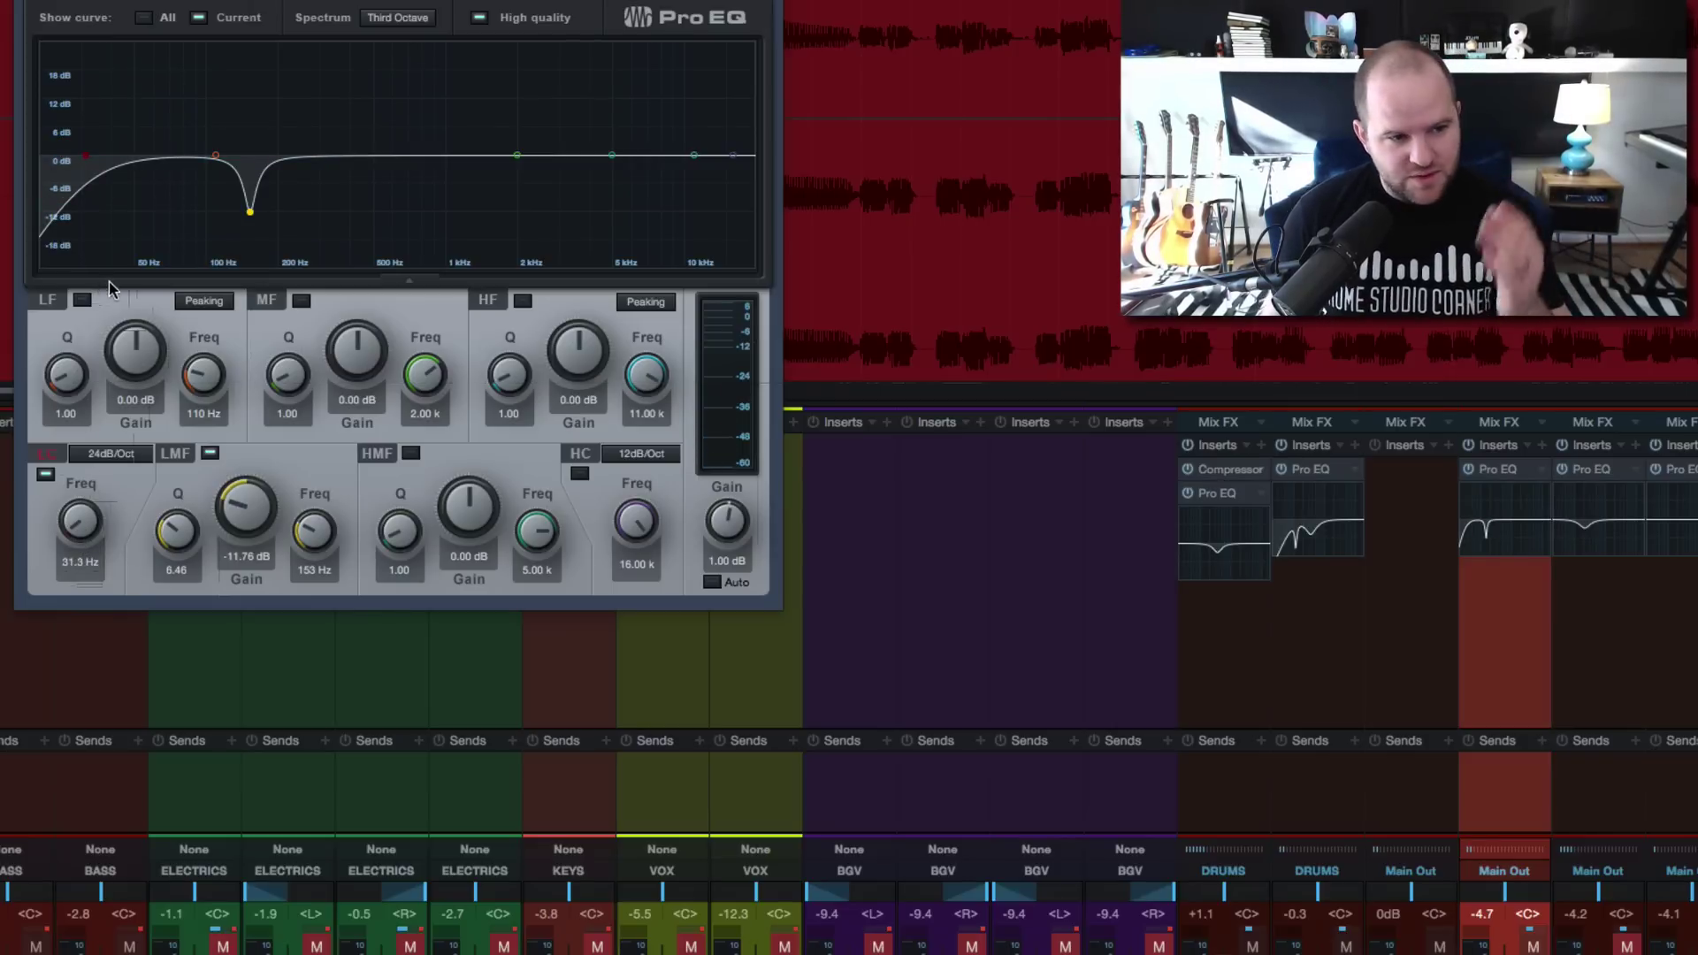
- Sweep a narrow LF boost through the bass's low end, ending at 40.0 Hz with 16.24 dB gain and Q 5.20
{"action": "left_click_drag", "start_coordinate": [215, 155], "coordinate": [135, 141]}
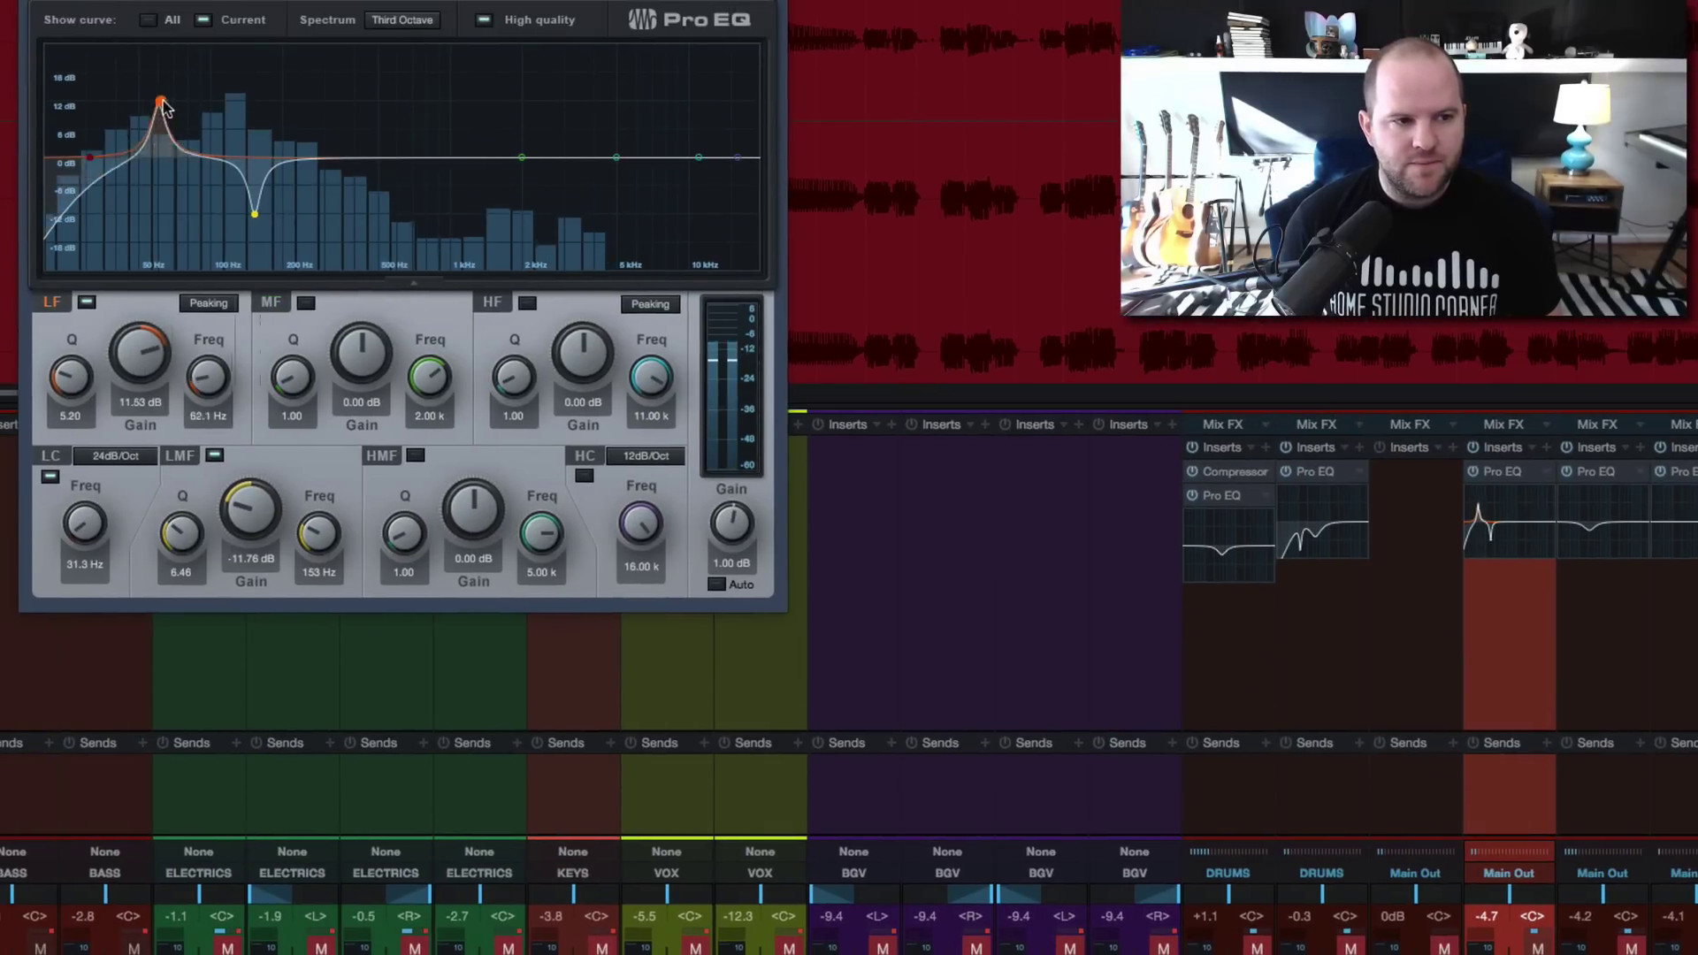
{"action": "mouse_move", "coordinate": [138, 104]}
{"action": "left_mouse_down"}
{"action": "mouse_move", "coordinate": [156, 82]}
{"action": "mouse_move", "coordinate": [114, 81]}
{"action": "mouse_move", "coordinate": [174, 84]}
{"action": "mouse_move", "coordinate": [116, 79]}
{"action": "left_mouse_up"}
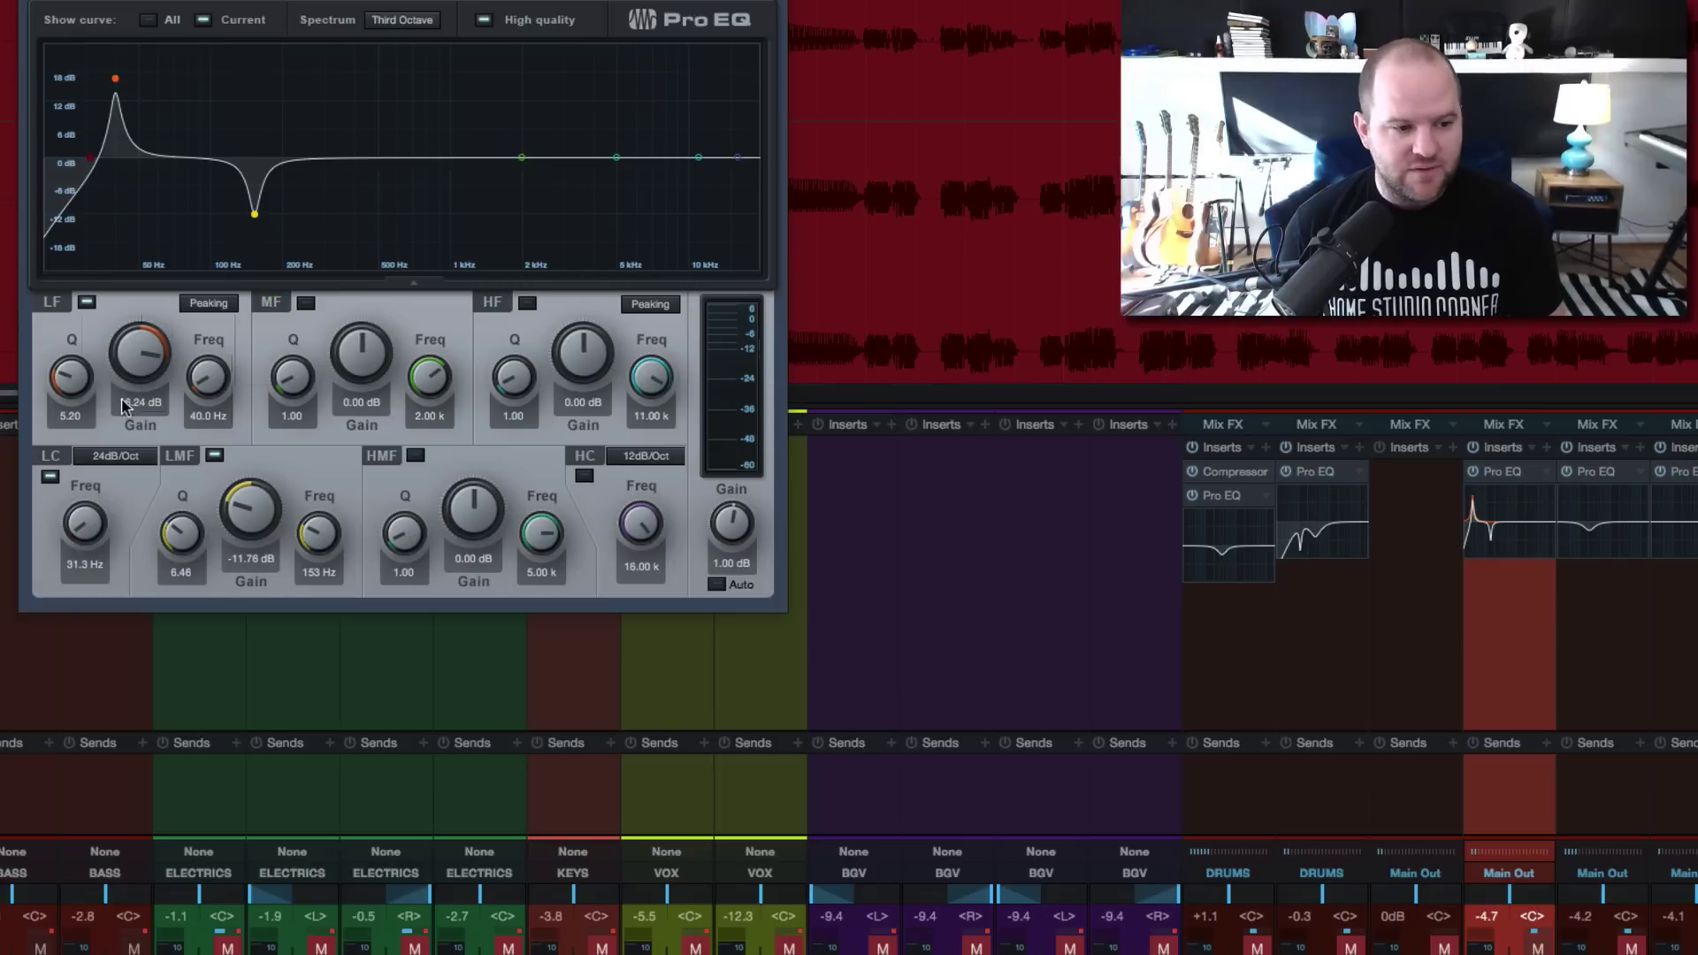
- Change the BASS low cut's slope to 12dB/Oct and set its frequency to 39.9 Hz
{"action": "left_click_drag", "start_coordinate": [82, 529], "coordinate": [85, 531]}
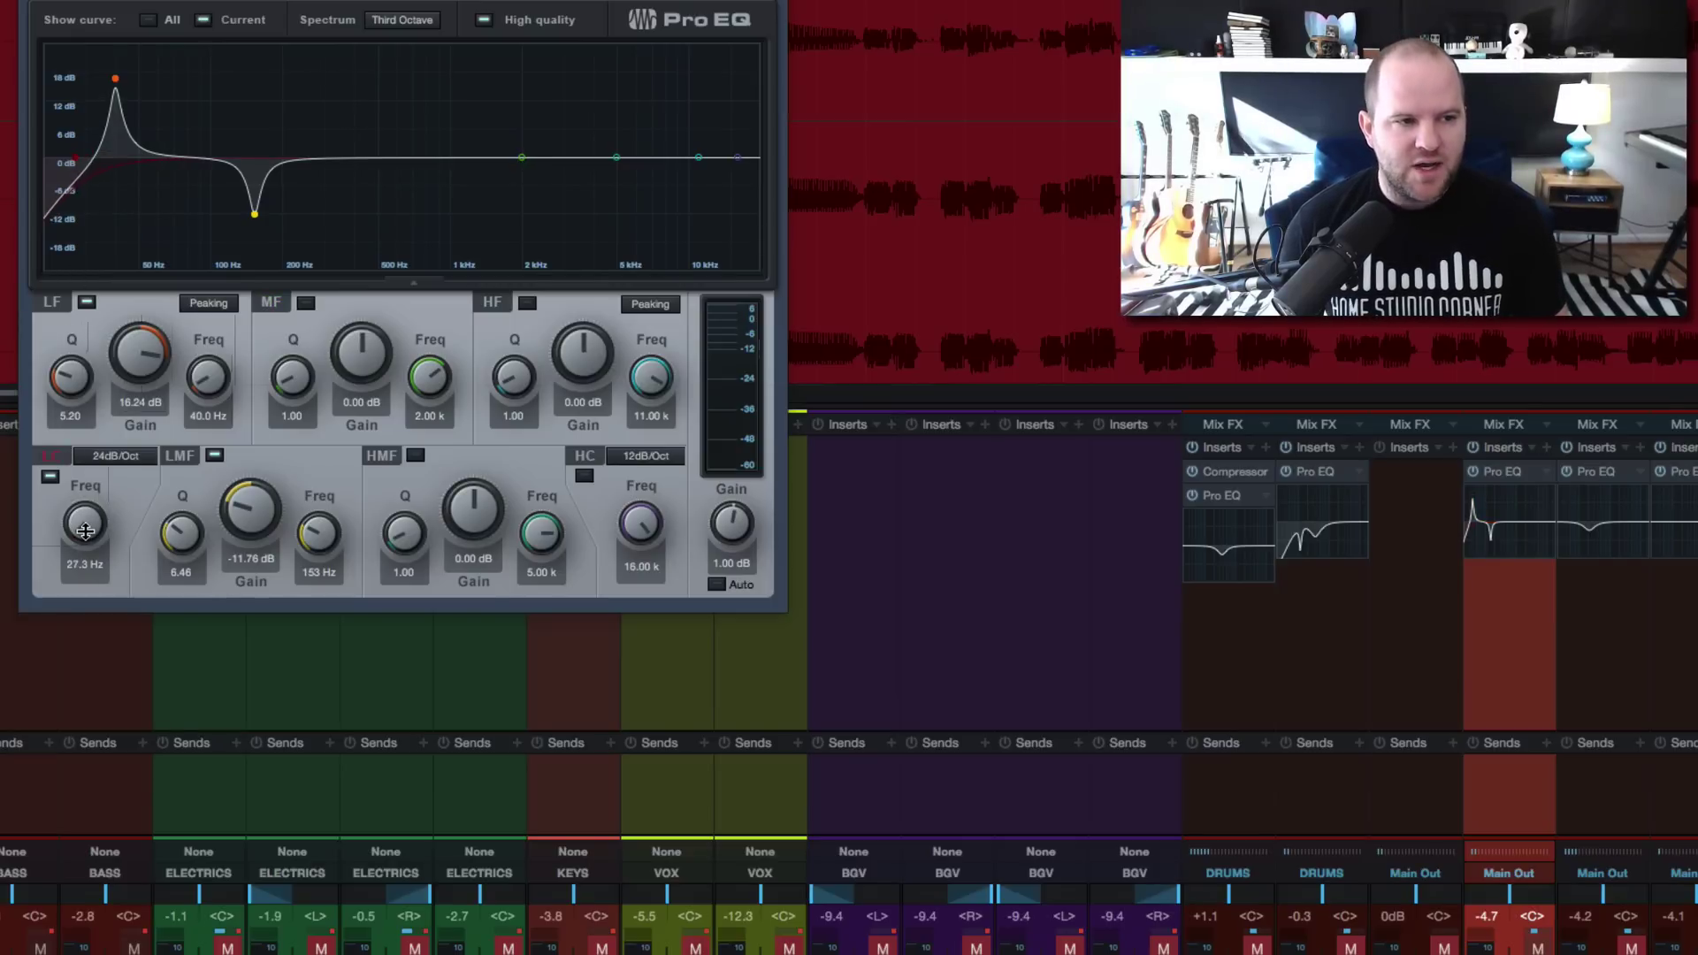
{"action": "left_click", "coordinate": [115, 456]}
{"action": "left_click", "coordinate": [124, 504]}
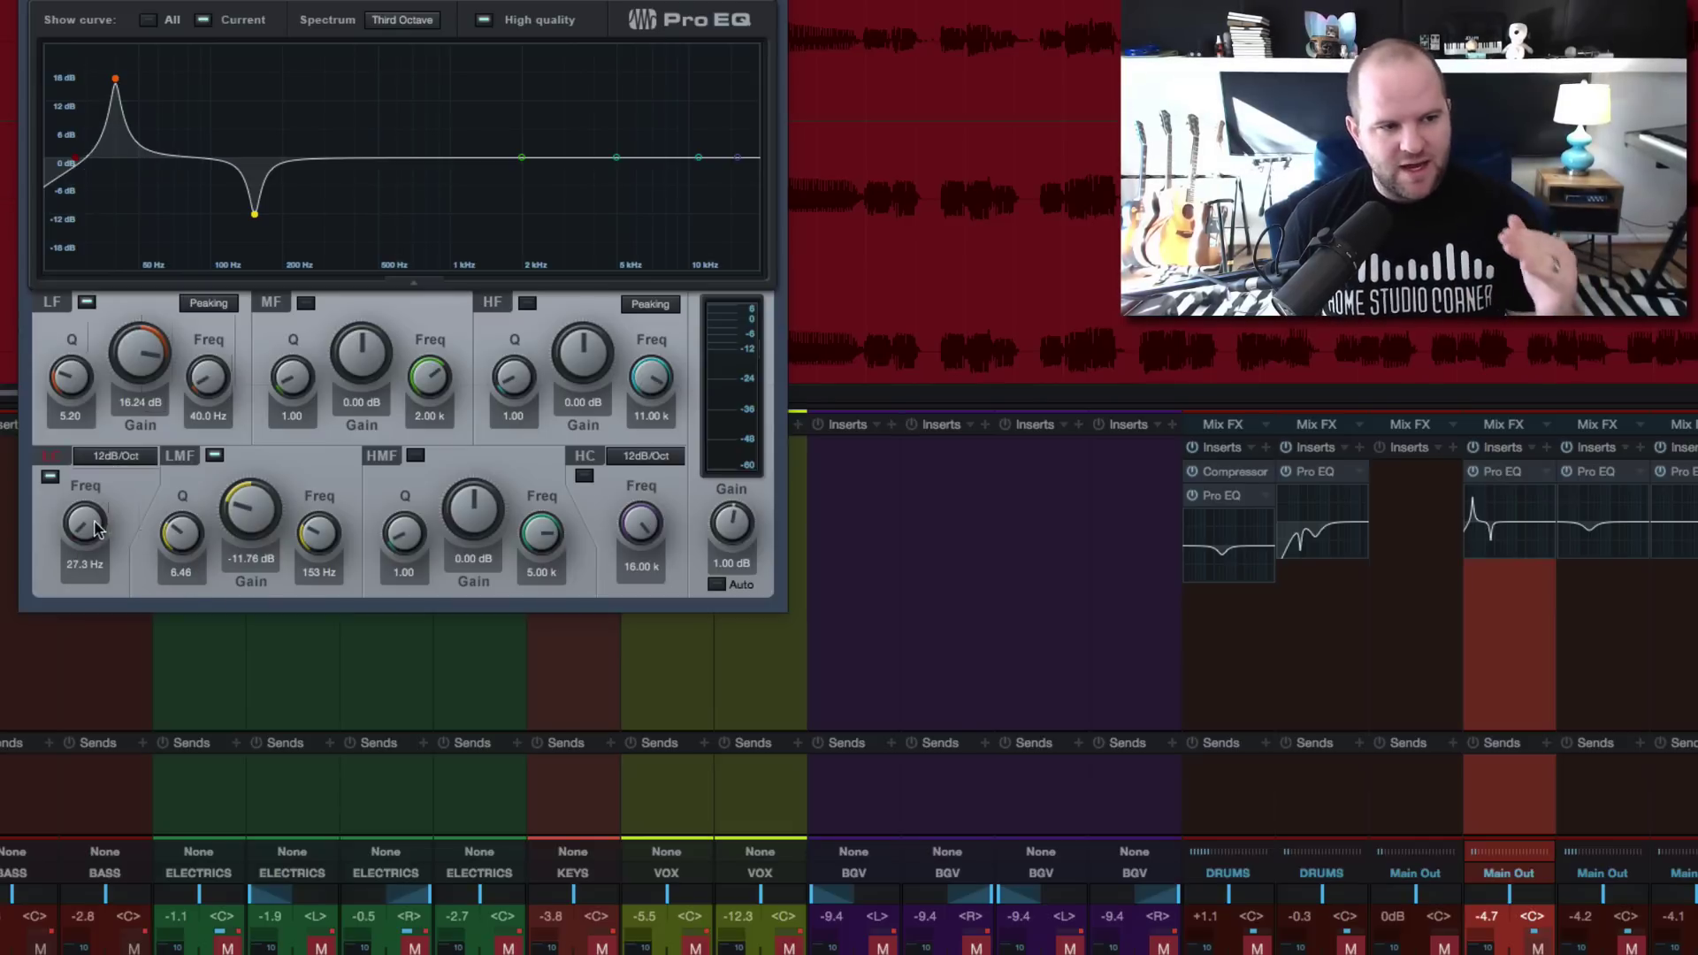
{"action": "left_click_drag", "start_coordinate": [89, 522], "coordinate": [86, 507]}
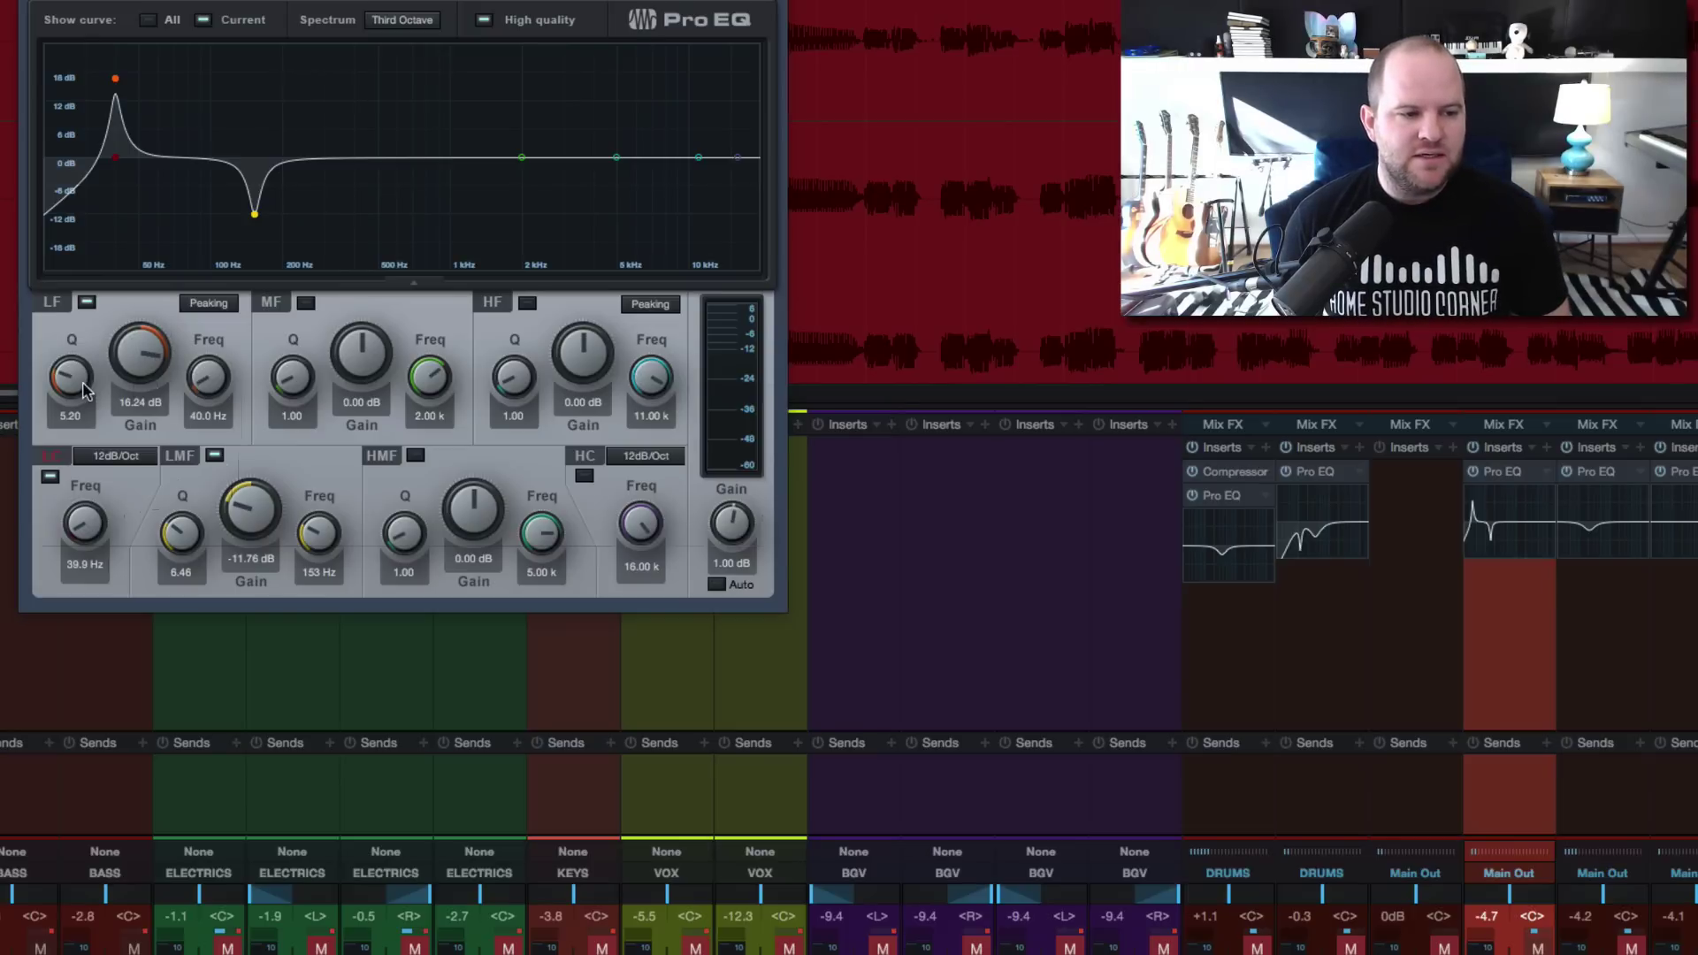
- Turn the LF band at 40.0 Hz into a narrow cut with -6.80 dB gain and Q 8.95
{"action": "left_click_drag", "start_coordinate": [84, 389], "coordinate": [133, 403]}
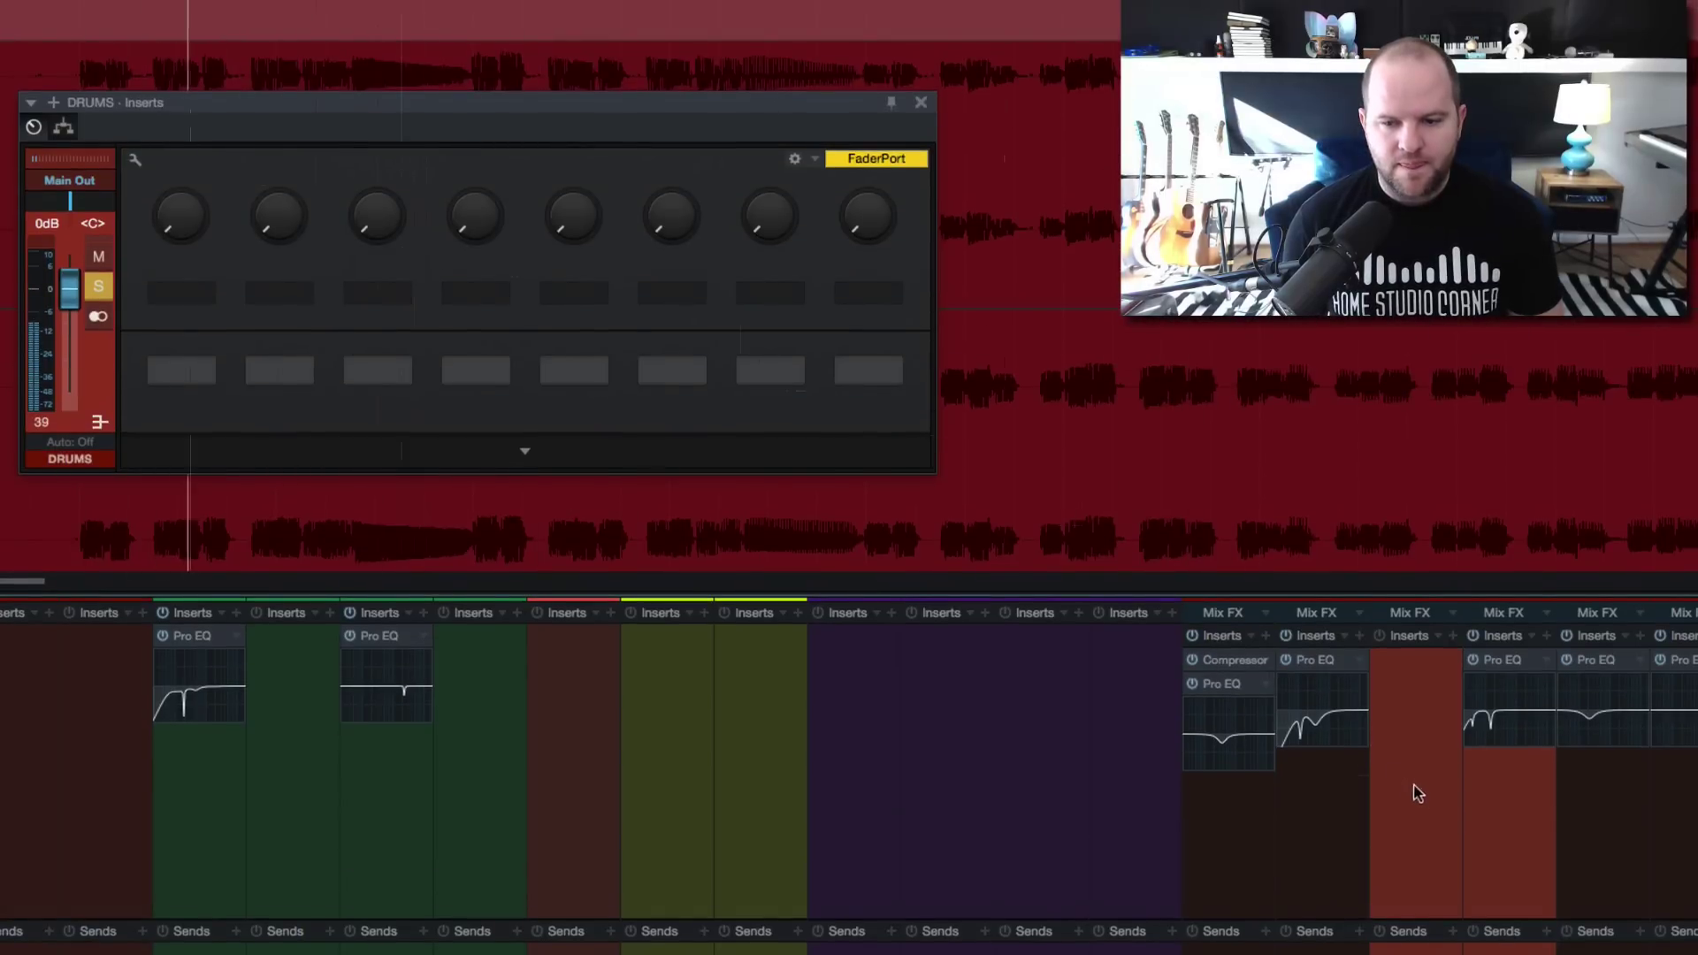
{"action": "left_click", "coordinate": [1478, 808]}
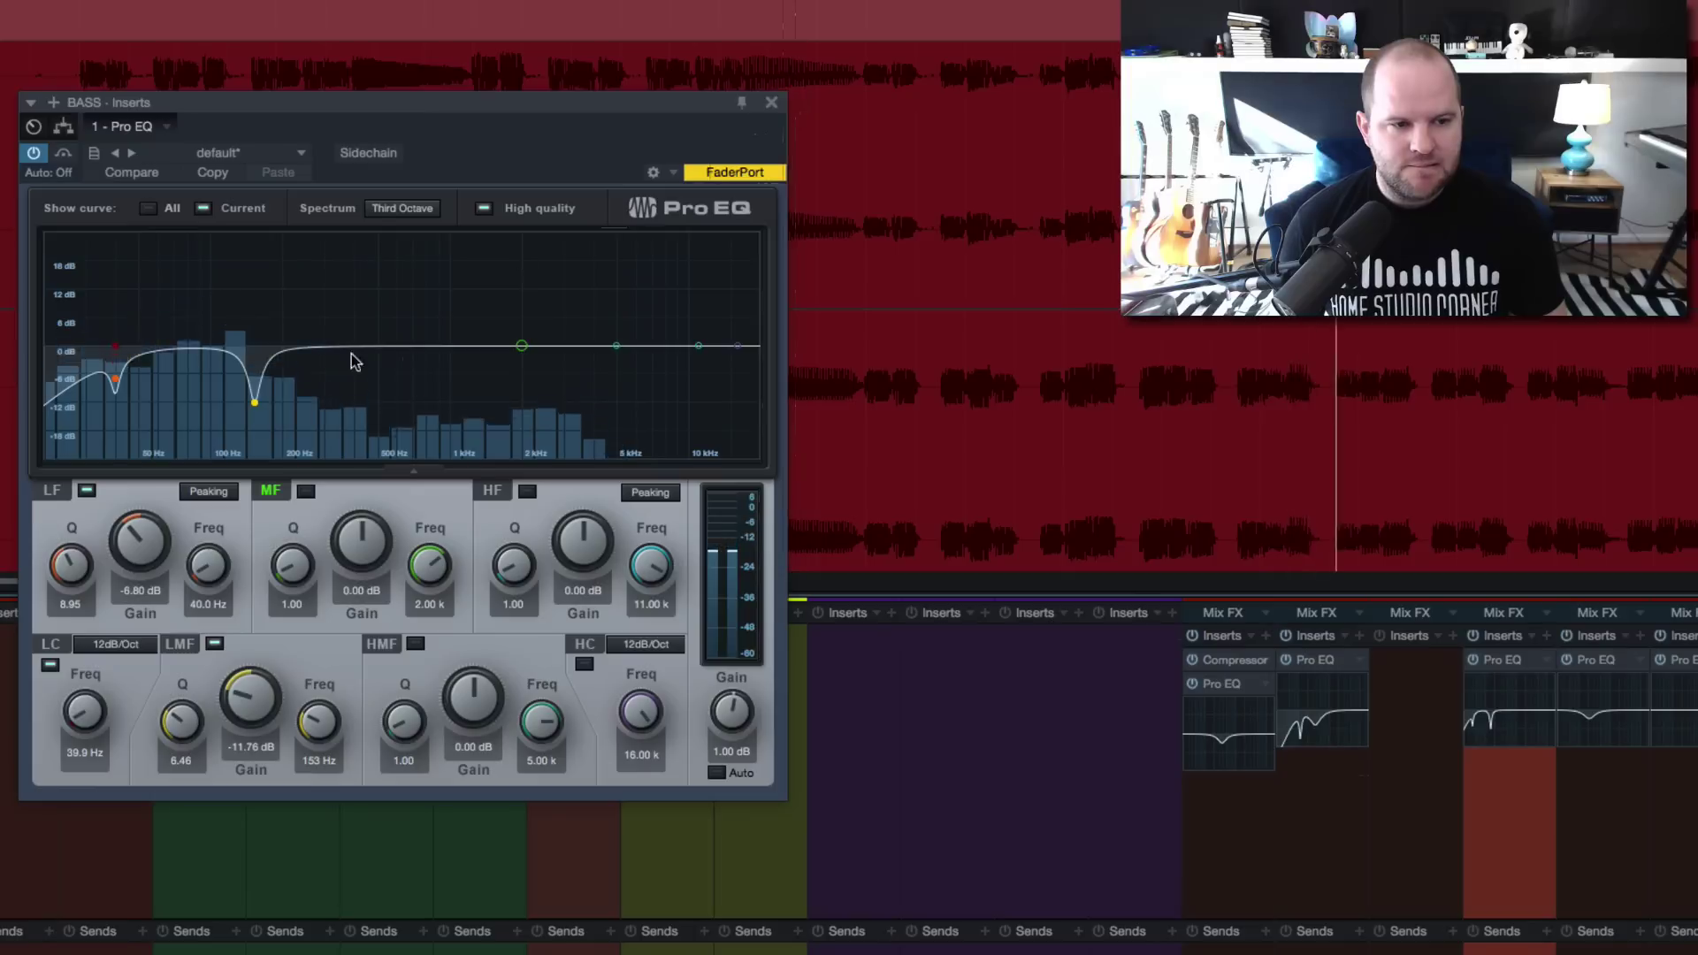
- Sweep a narrow MF boost through the bass during playback, ending at 80.9 Hz with 16.24 dB gain and Q 8.80
{"action": "left_click_drag", "start_coordinate": [522, 347], "coordinate": [189, 312]}
{"action": "scroll", "coordinate": [190, 311], "scroll_direction": "up", "scroll_amount": 10}
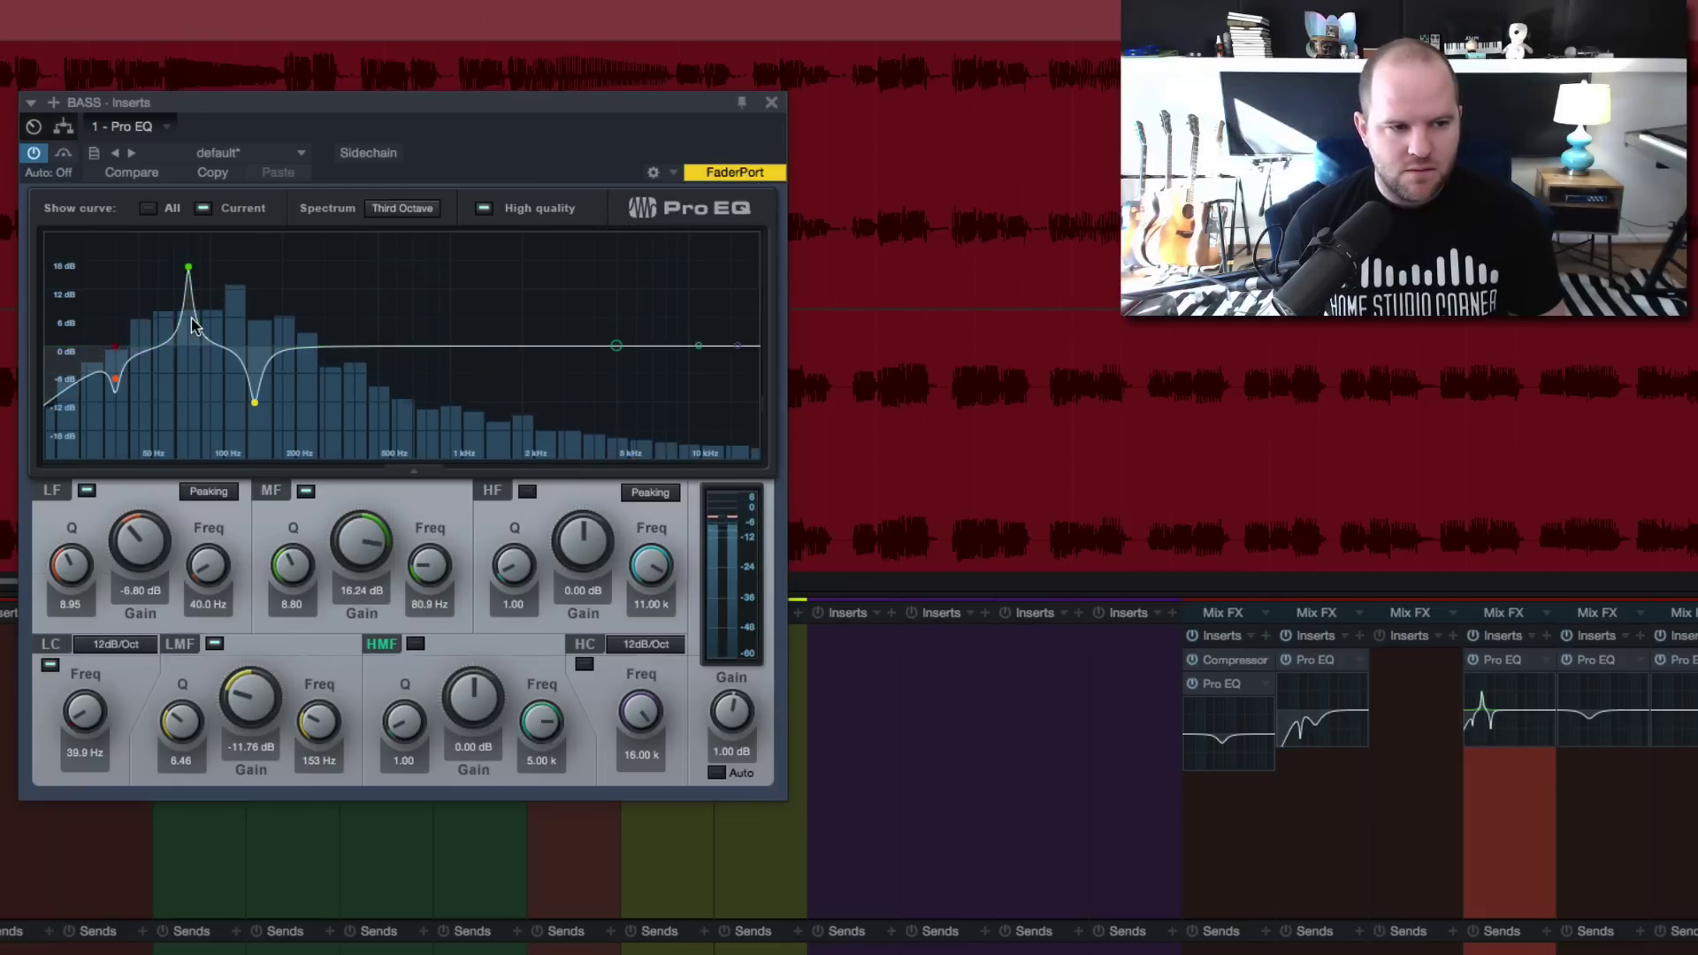
{"action": "key", "text": "space"}
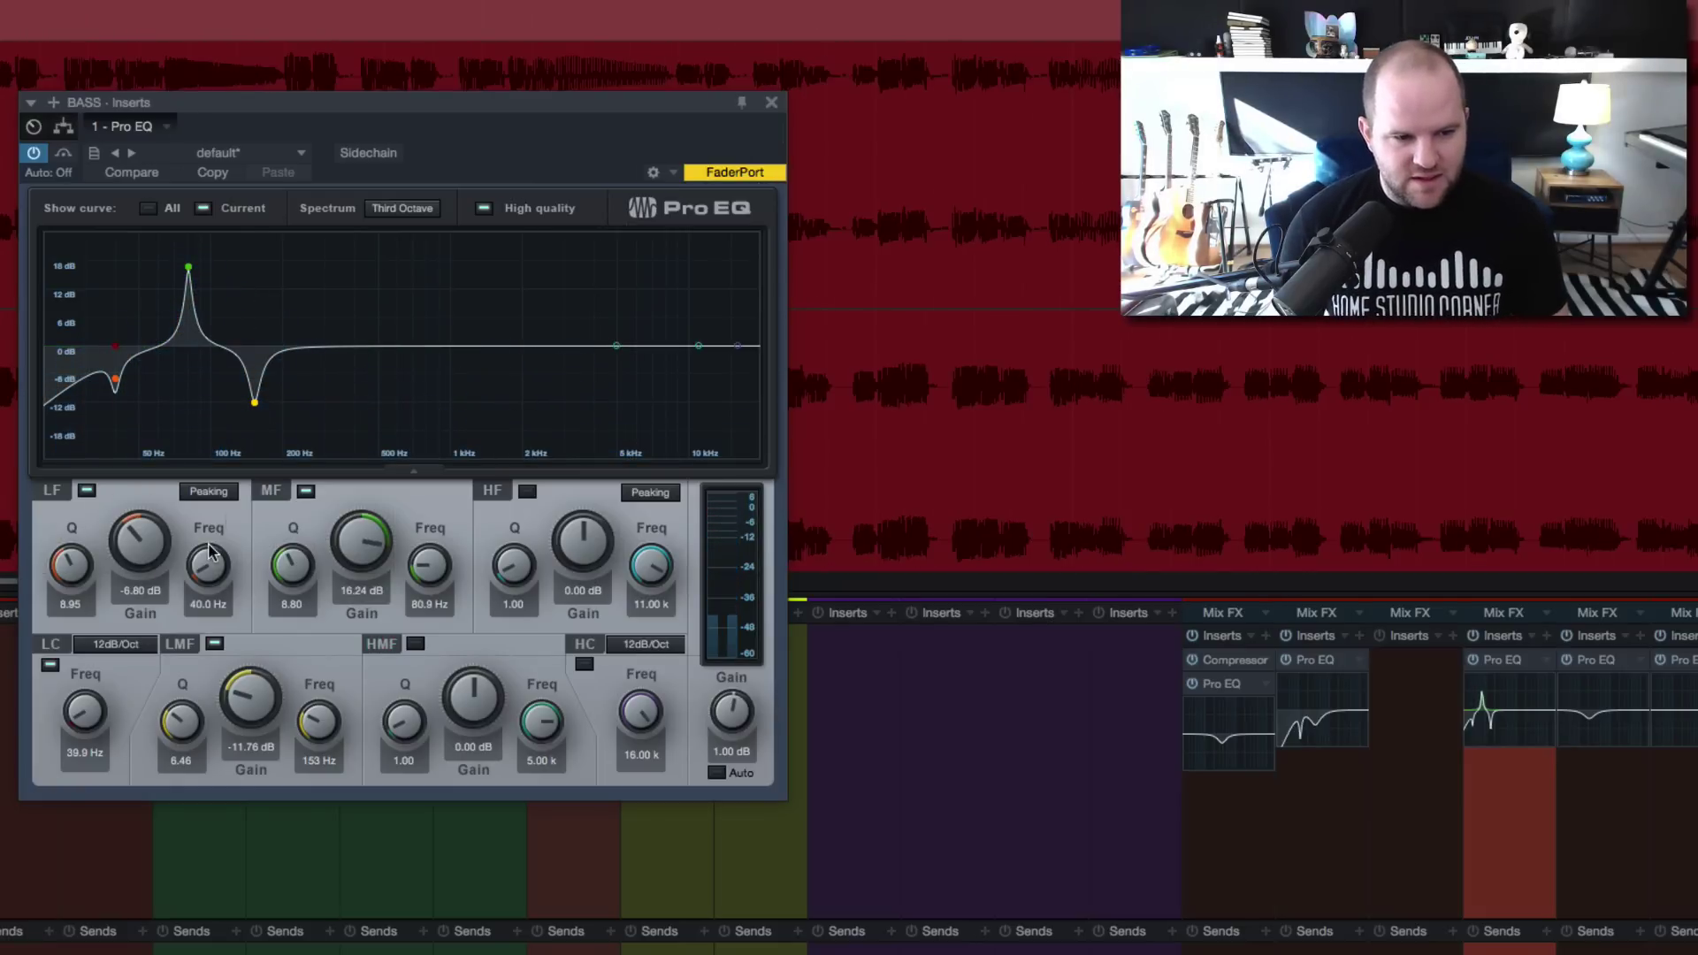
- Cut the MF band at 80.9 Hz to -4.16 dB with Q 9.45, play the result and close the EQ
{"action": "left_click_drag", "start_coordinate": [356, 546], "coordinate": [347, 623]}
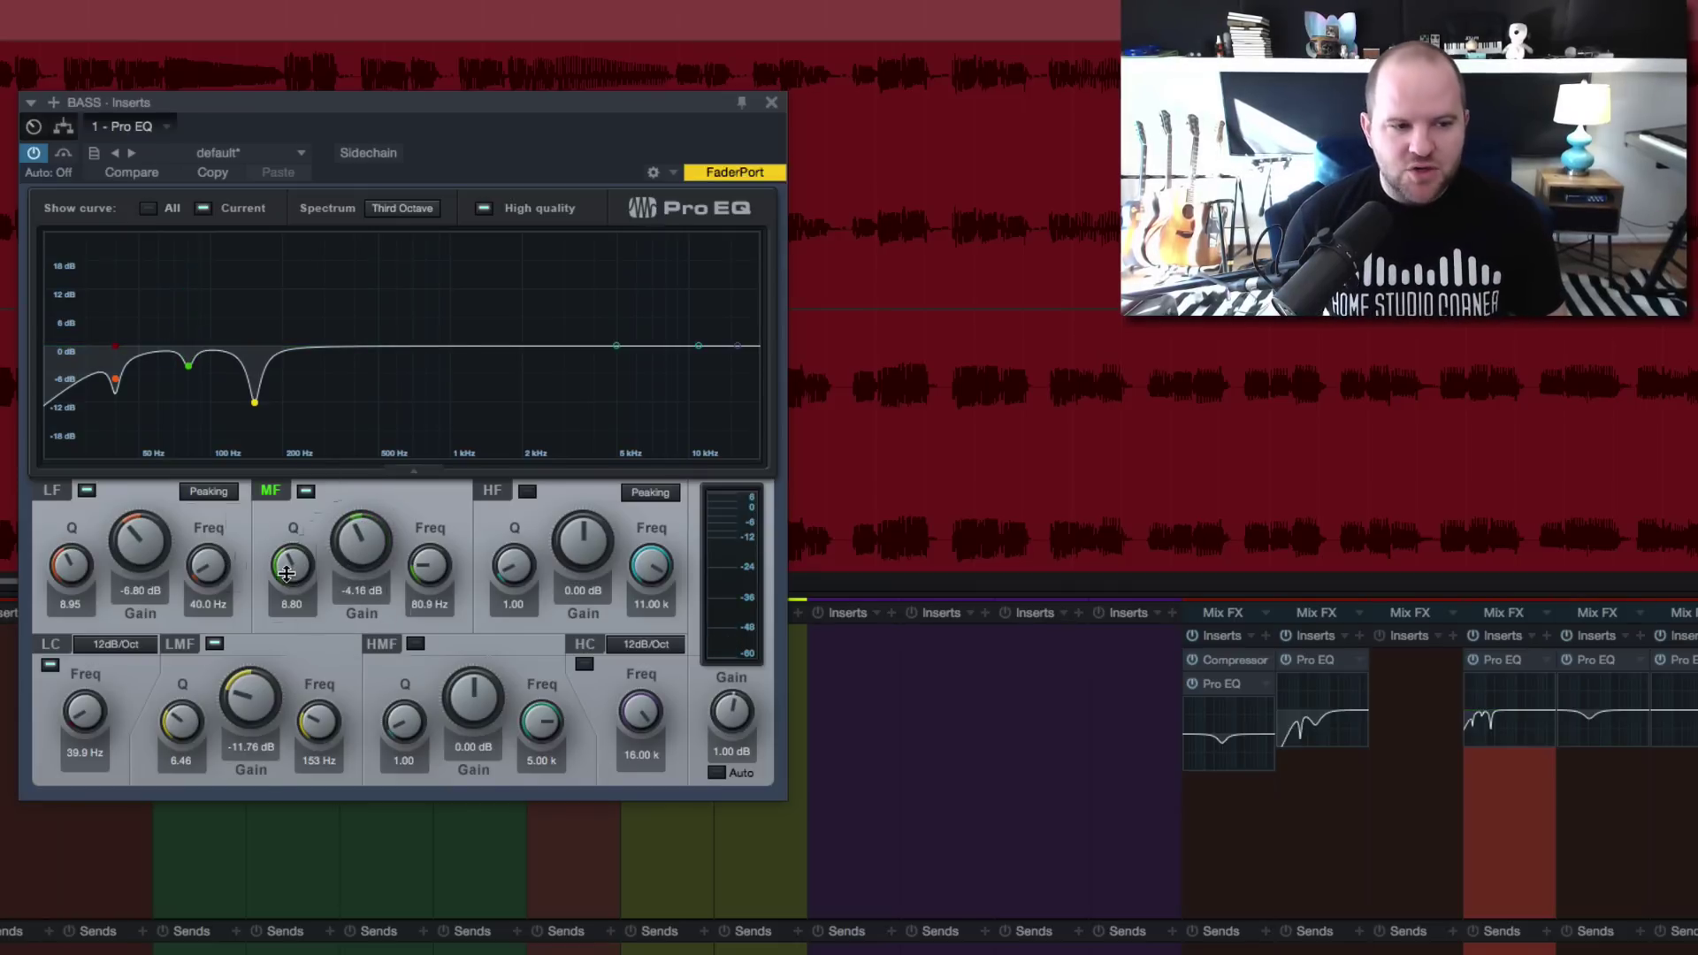
{"action": "left_click_drag", "start_coordinate": [286, 573], "coordinate": [289, 577]}
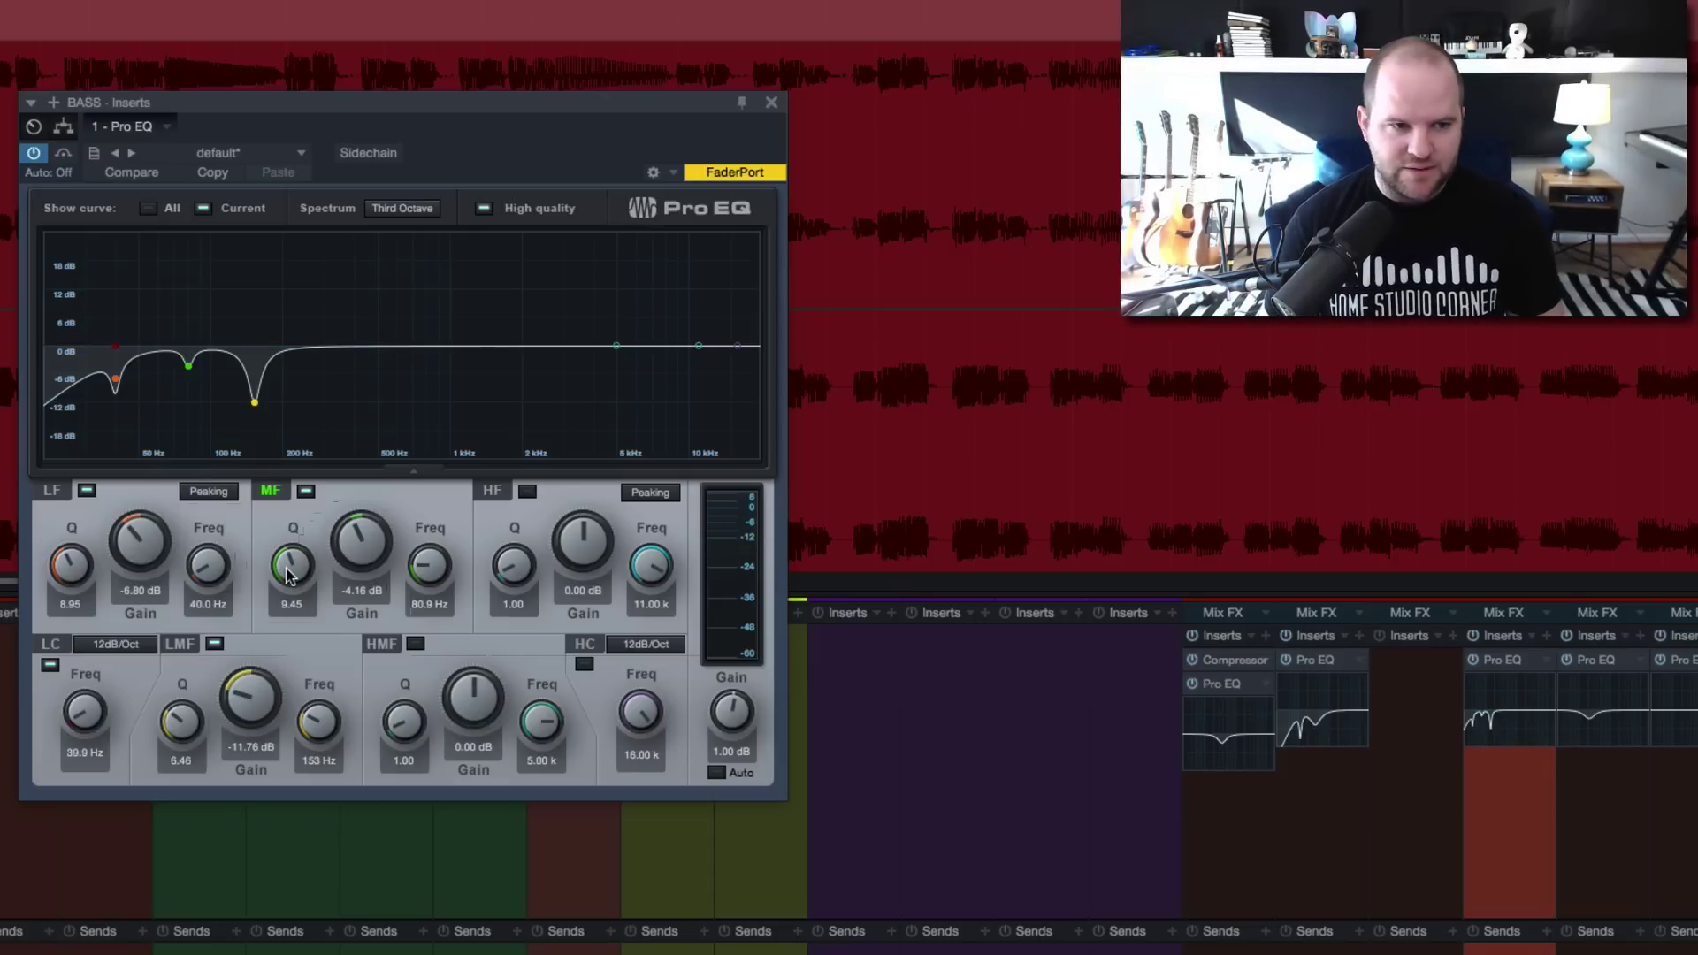
{"action": "key", "text": "space"}
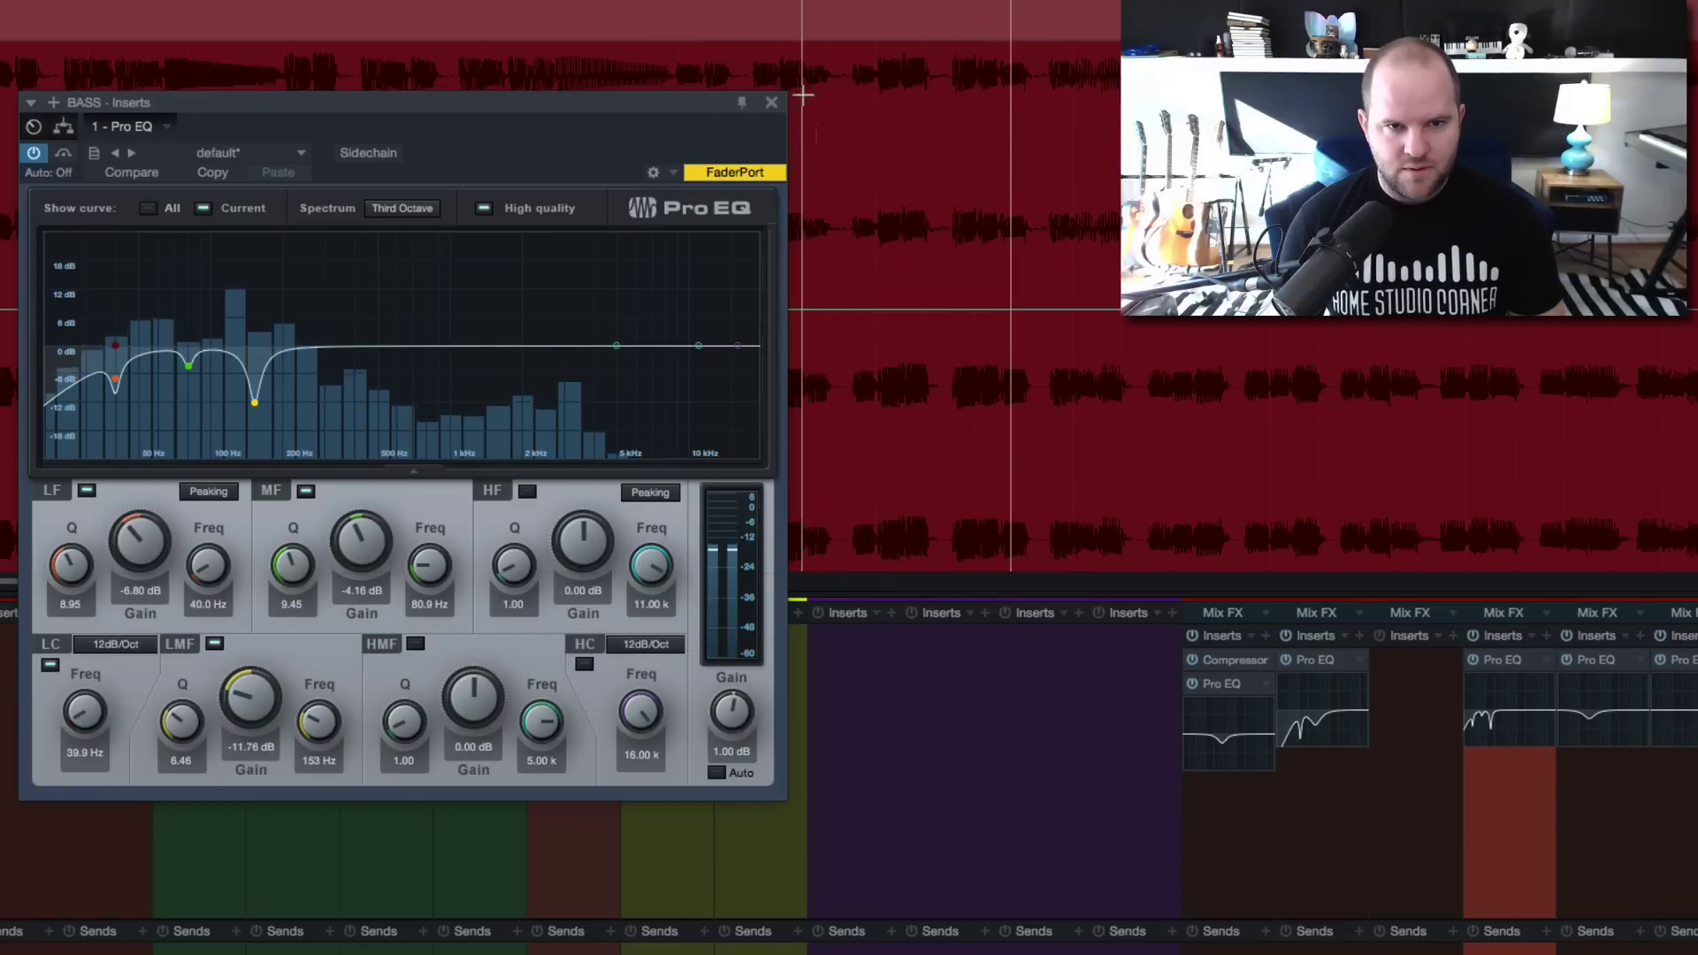
{"action": "left_click", "coordinate": [771, 106]}
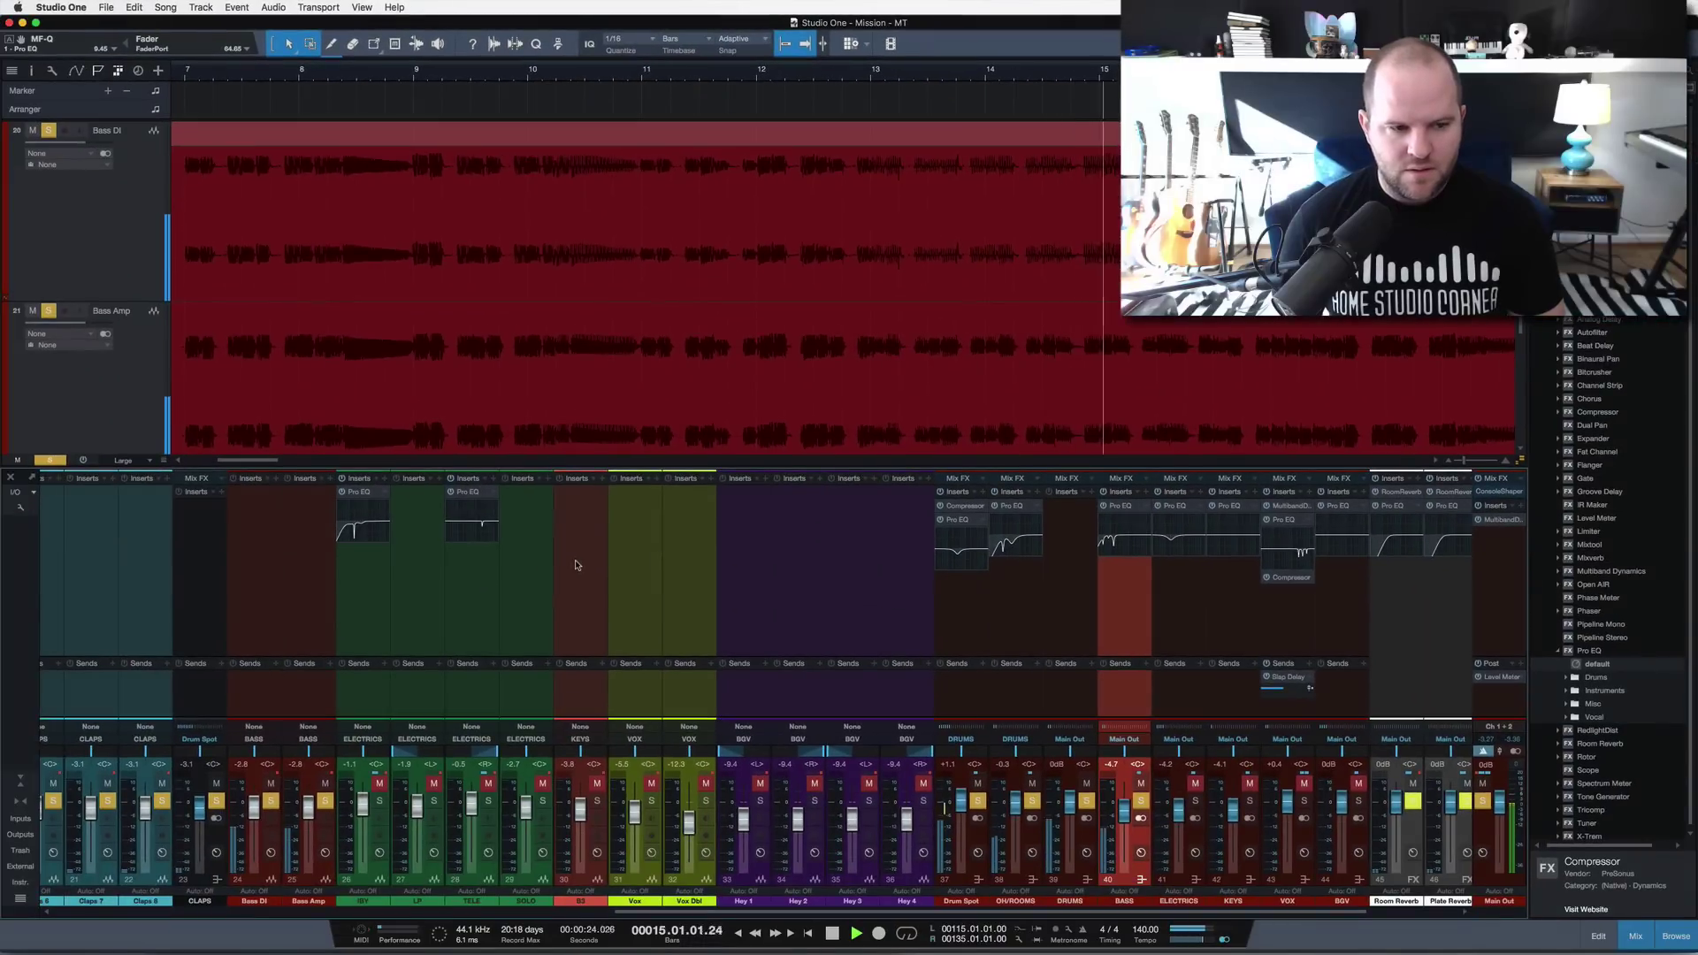
- Insert Mixtool with the Phase Invert preset on the Bass Amp channel and toggle its bypass to compare phase during playback
{"action": "left_click", "coordinate": [1592, 546]}
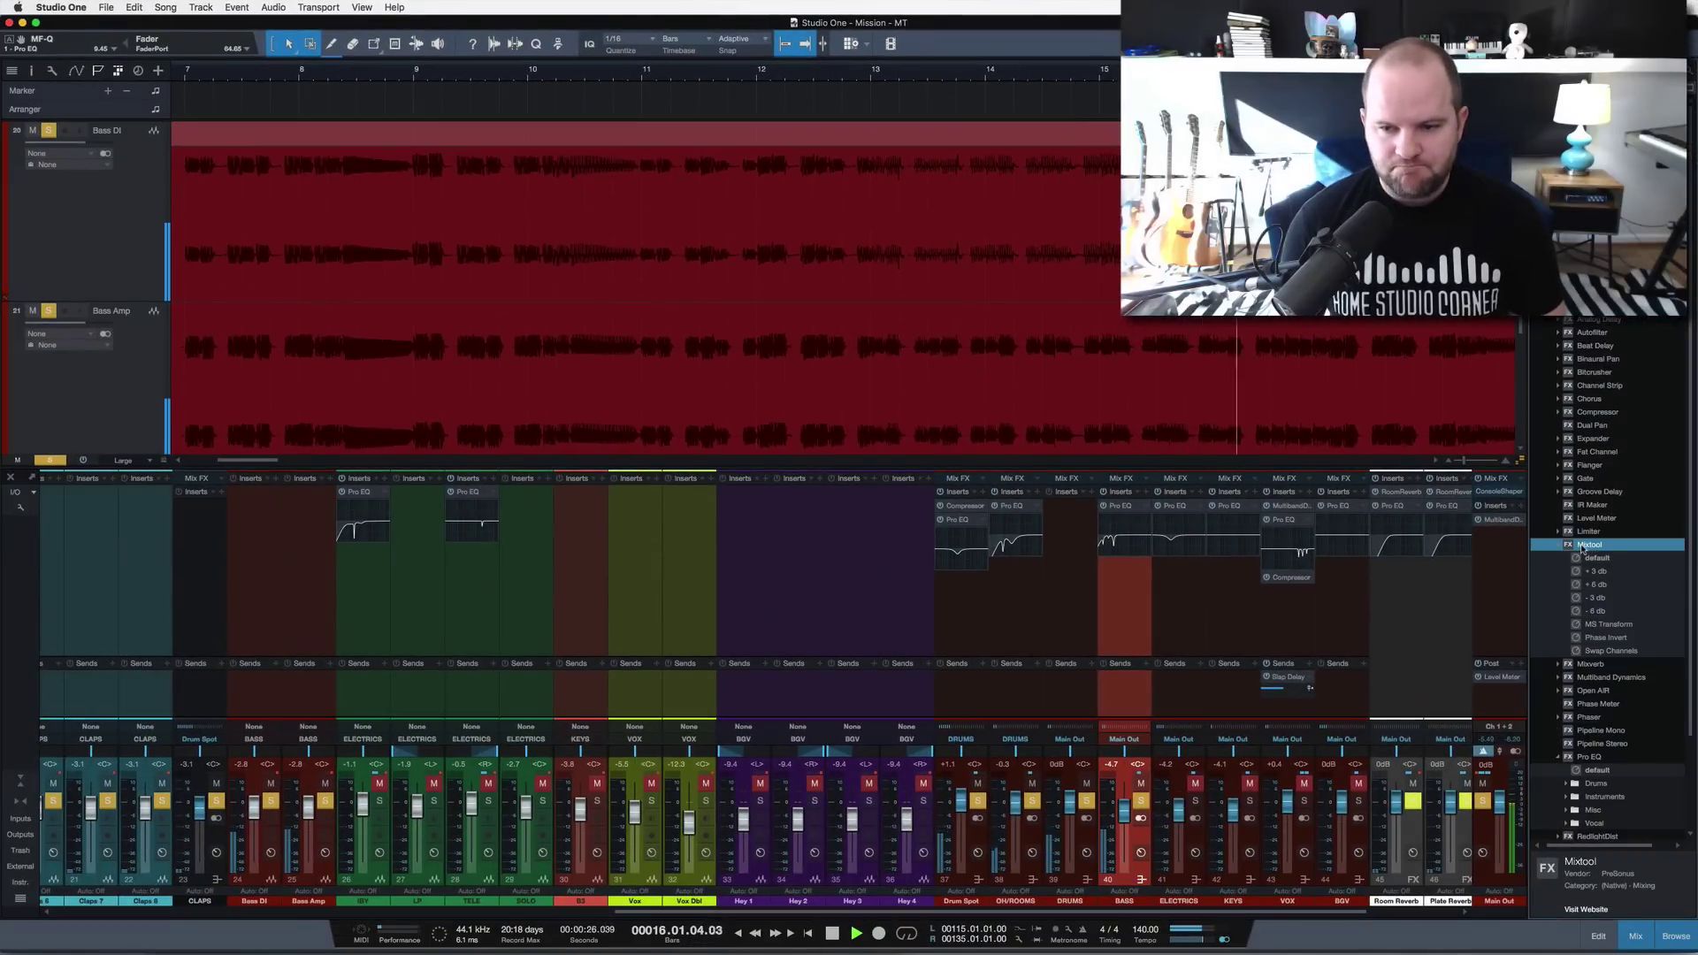
{"action": "left_click_drag", "start_coordinate": [1606, 639], "coordinate": [299, 541]}
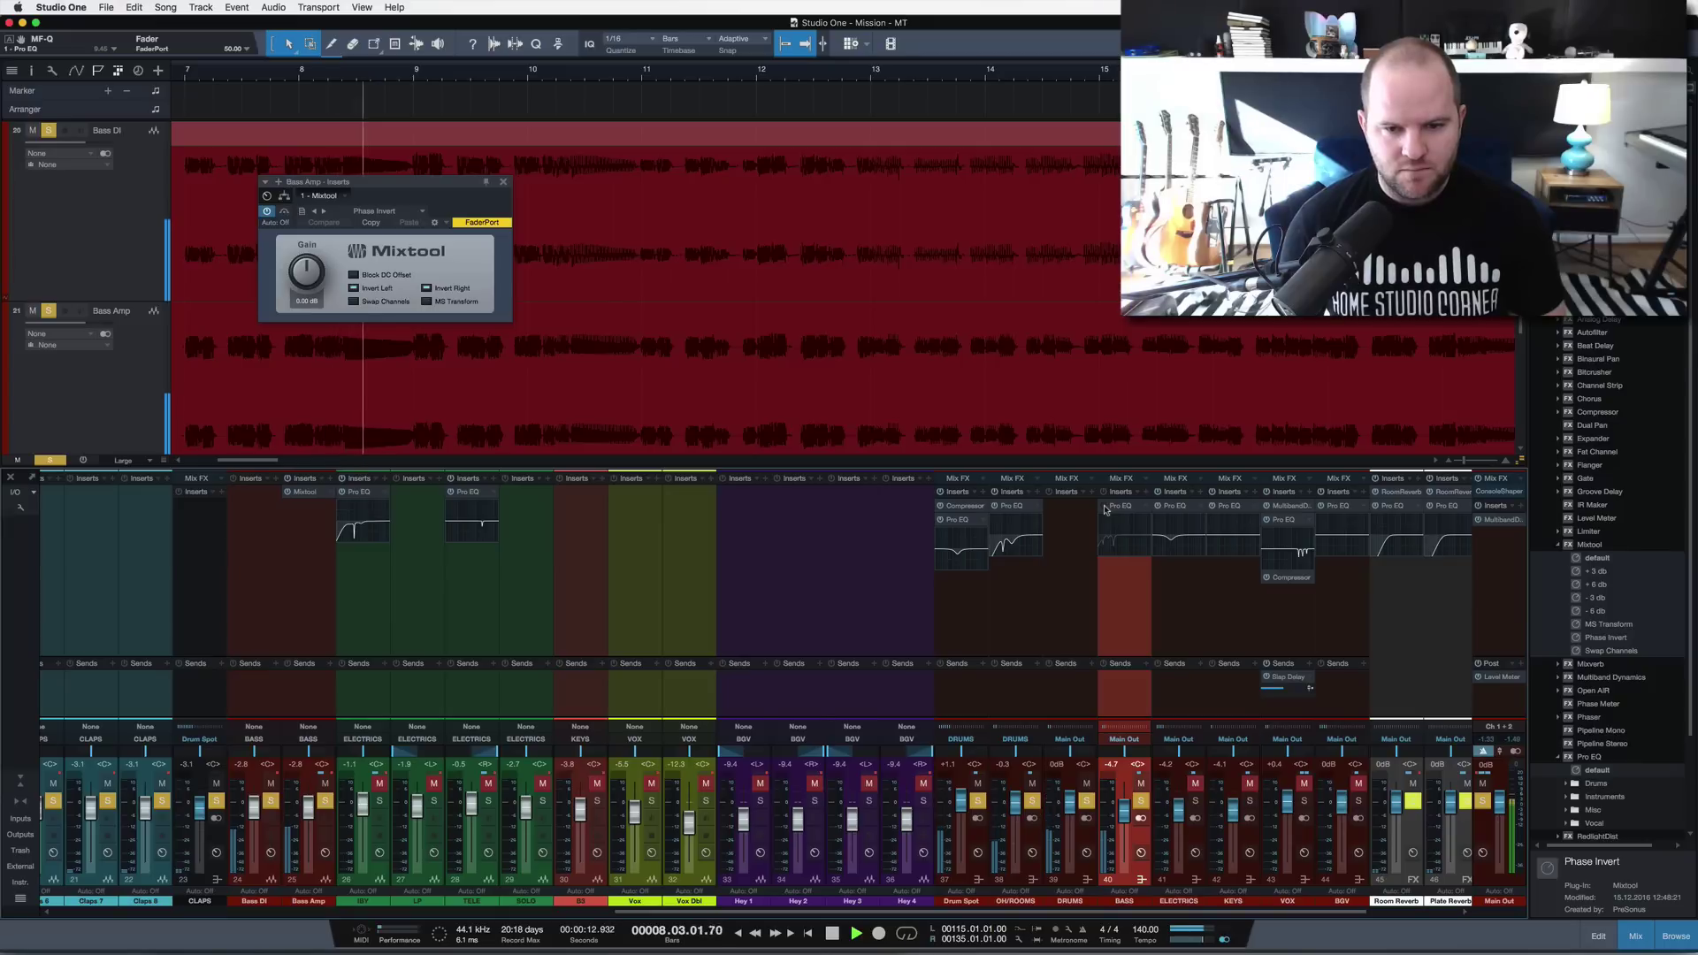
{"action": "left_click", "coordinate": [266, 212]}
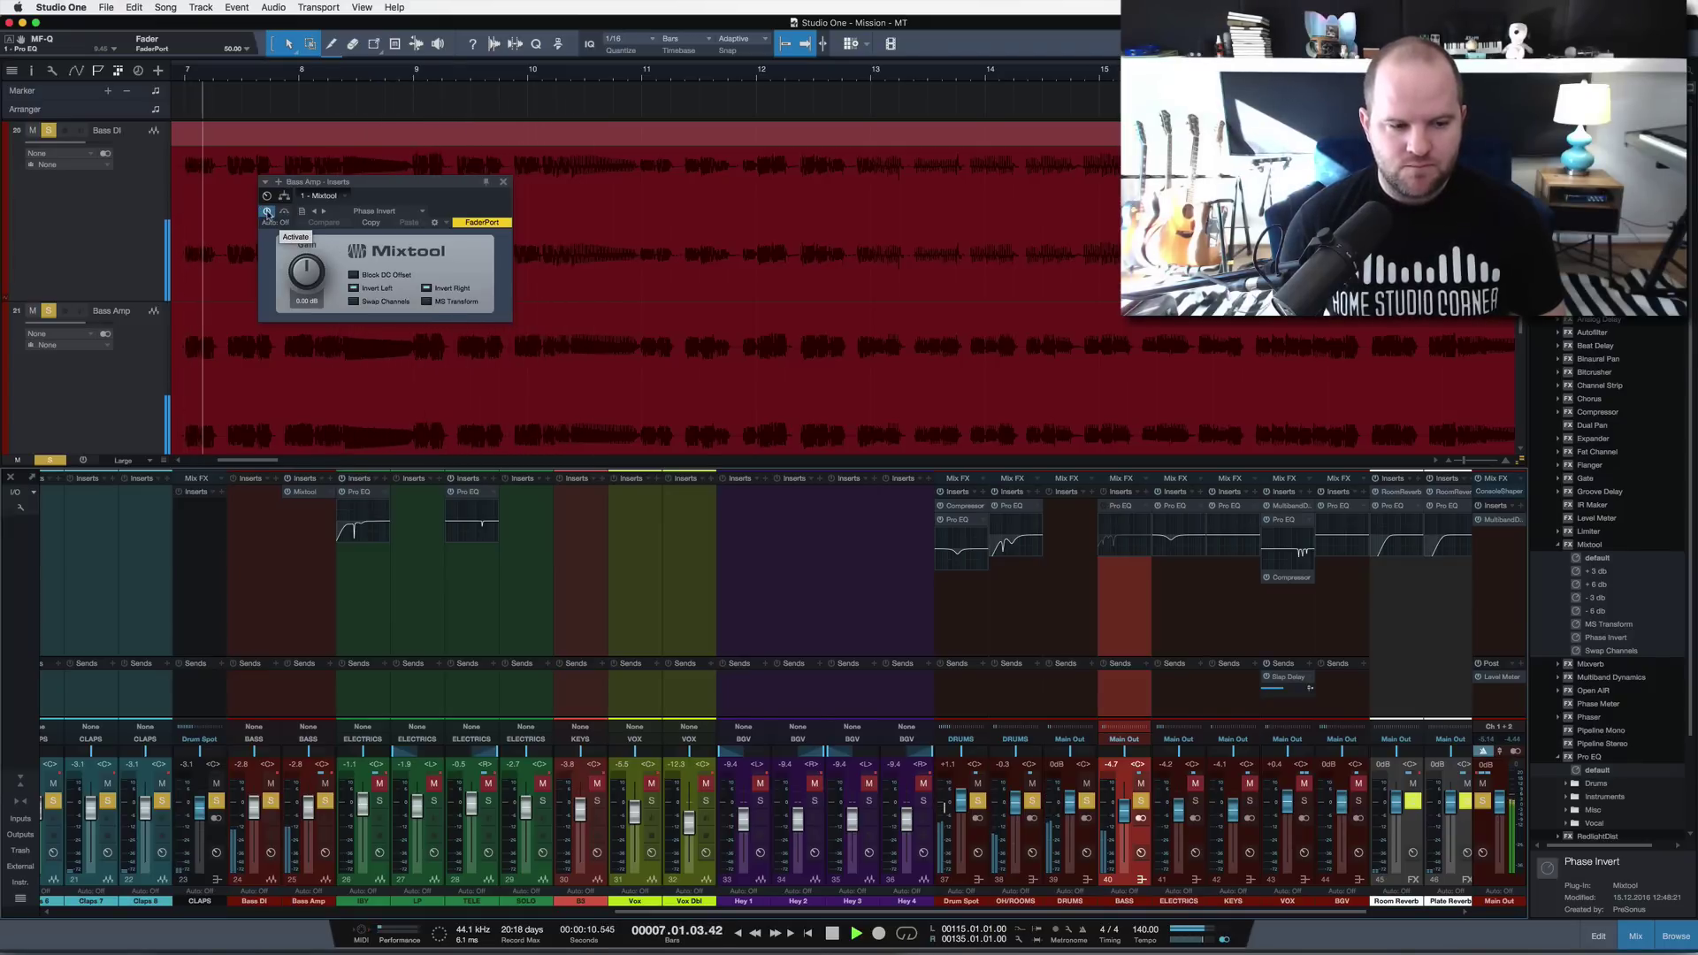
- Compare Bass Amp with Mixtool's phase inversion on and off during playback, and remove Mixtool from the channel
{"action": "left_click", "coordinate": [266, 211]}
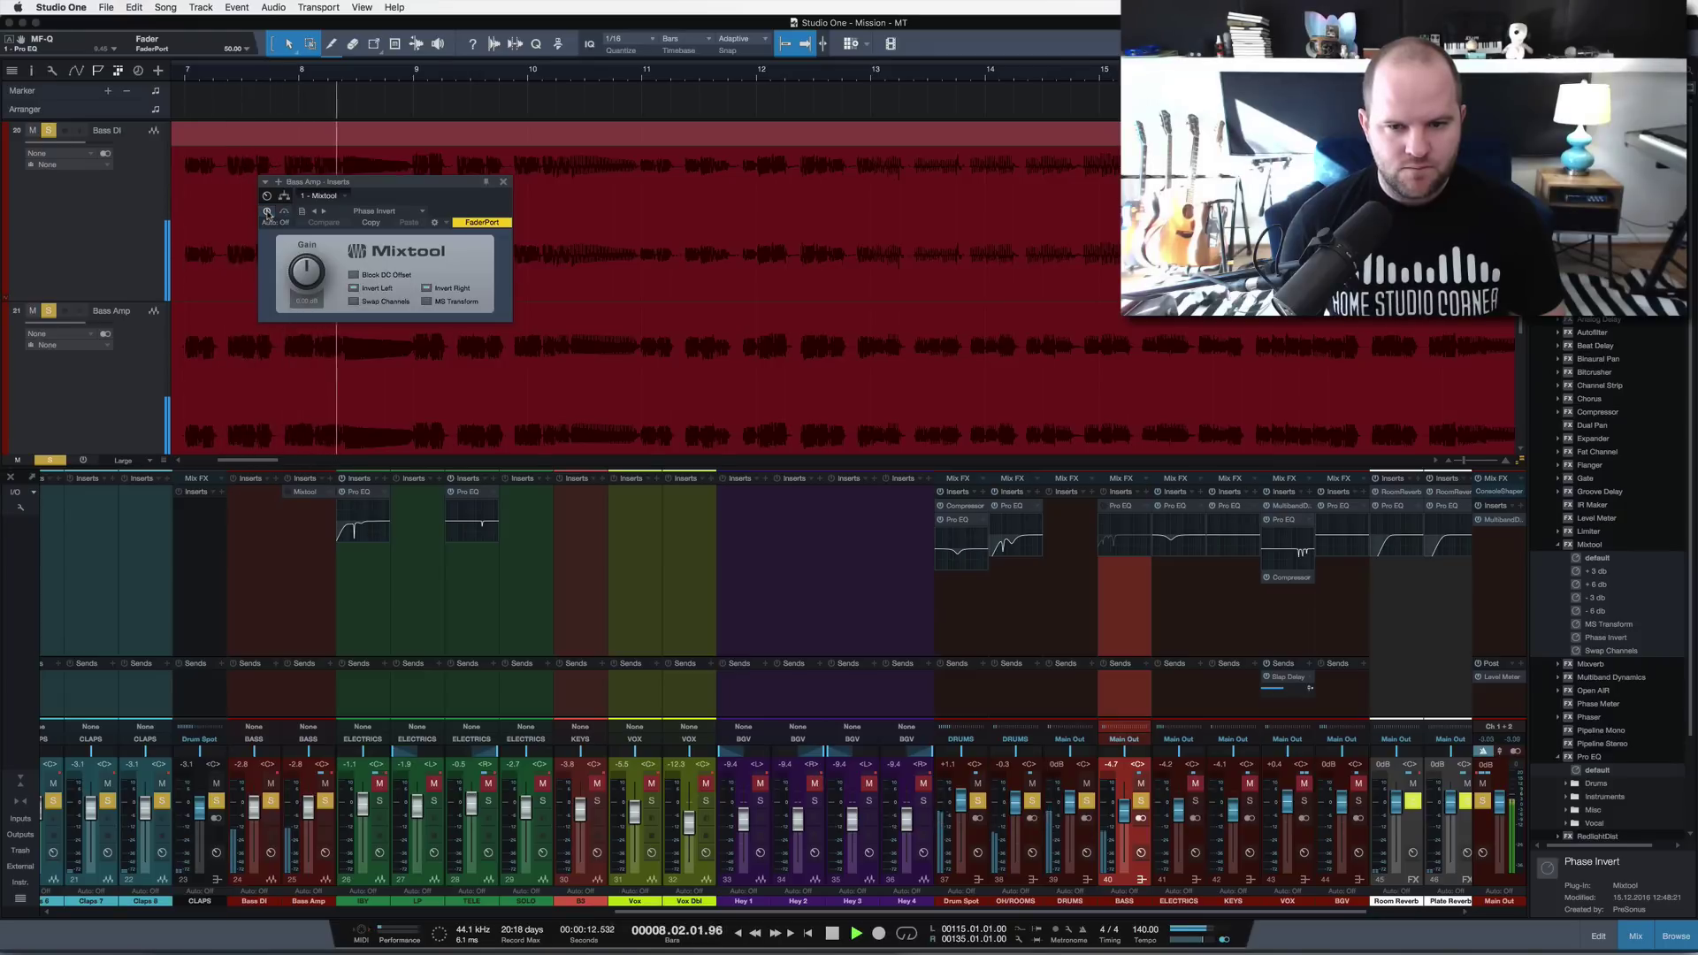
{"action": "left_click", "coordinate": [266, 212]}
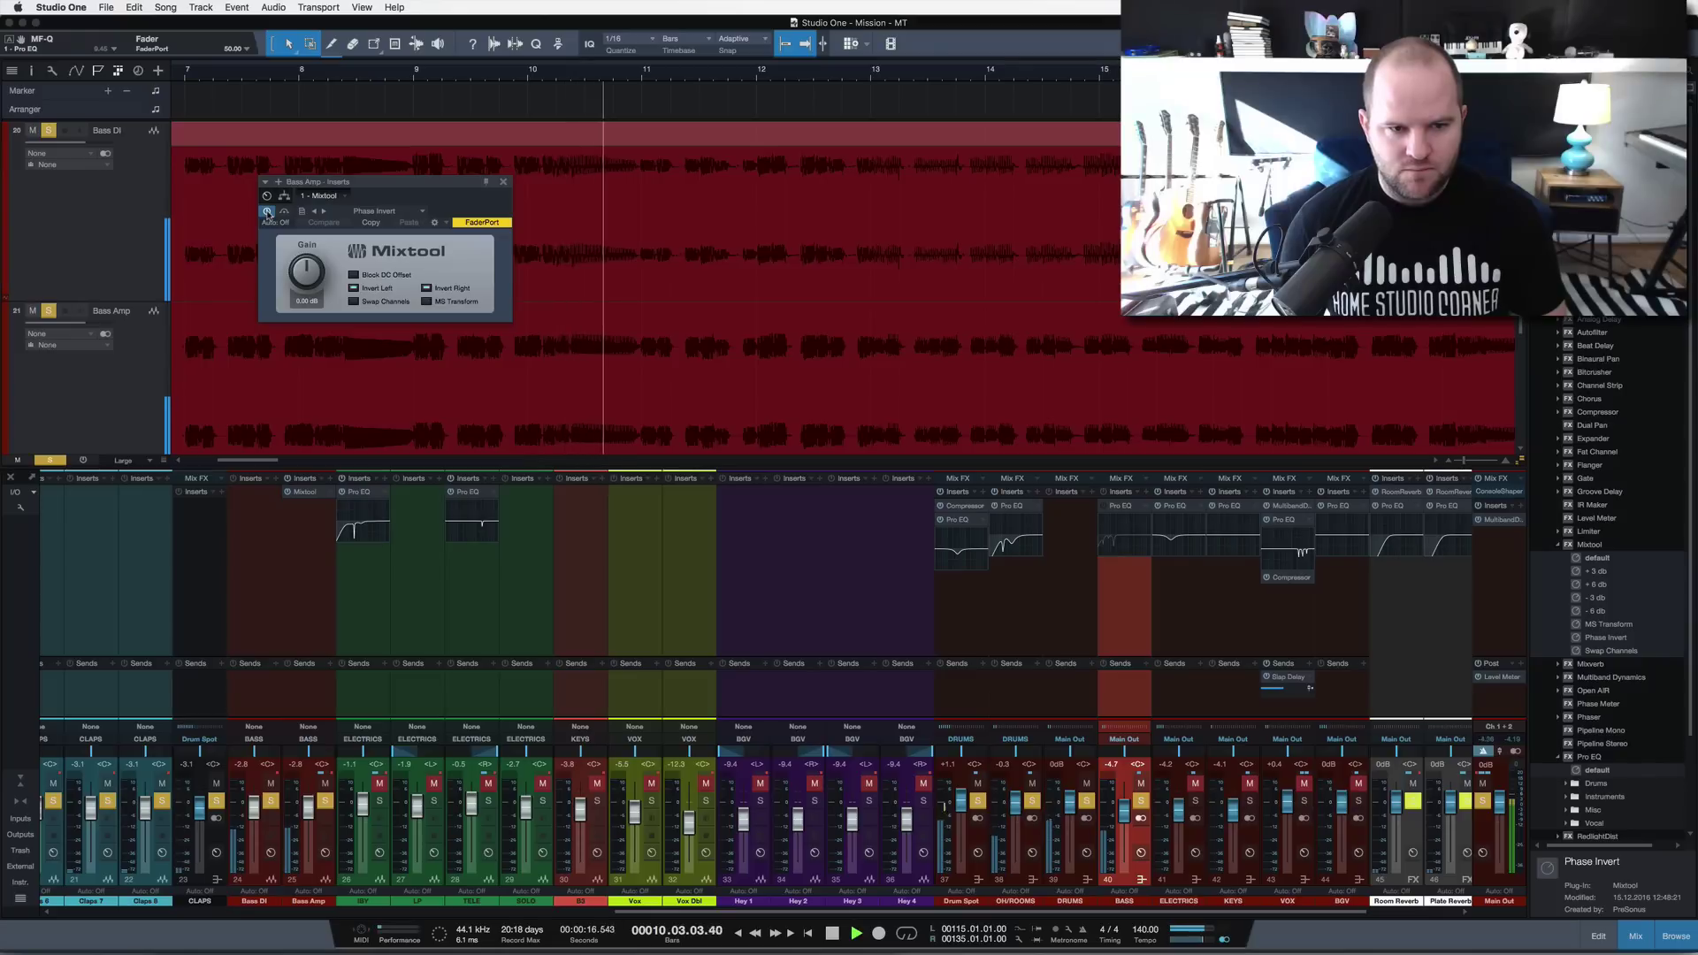
{"action": "left_click", "coordinate": [266, 212]}
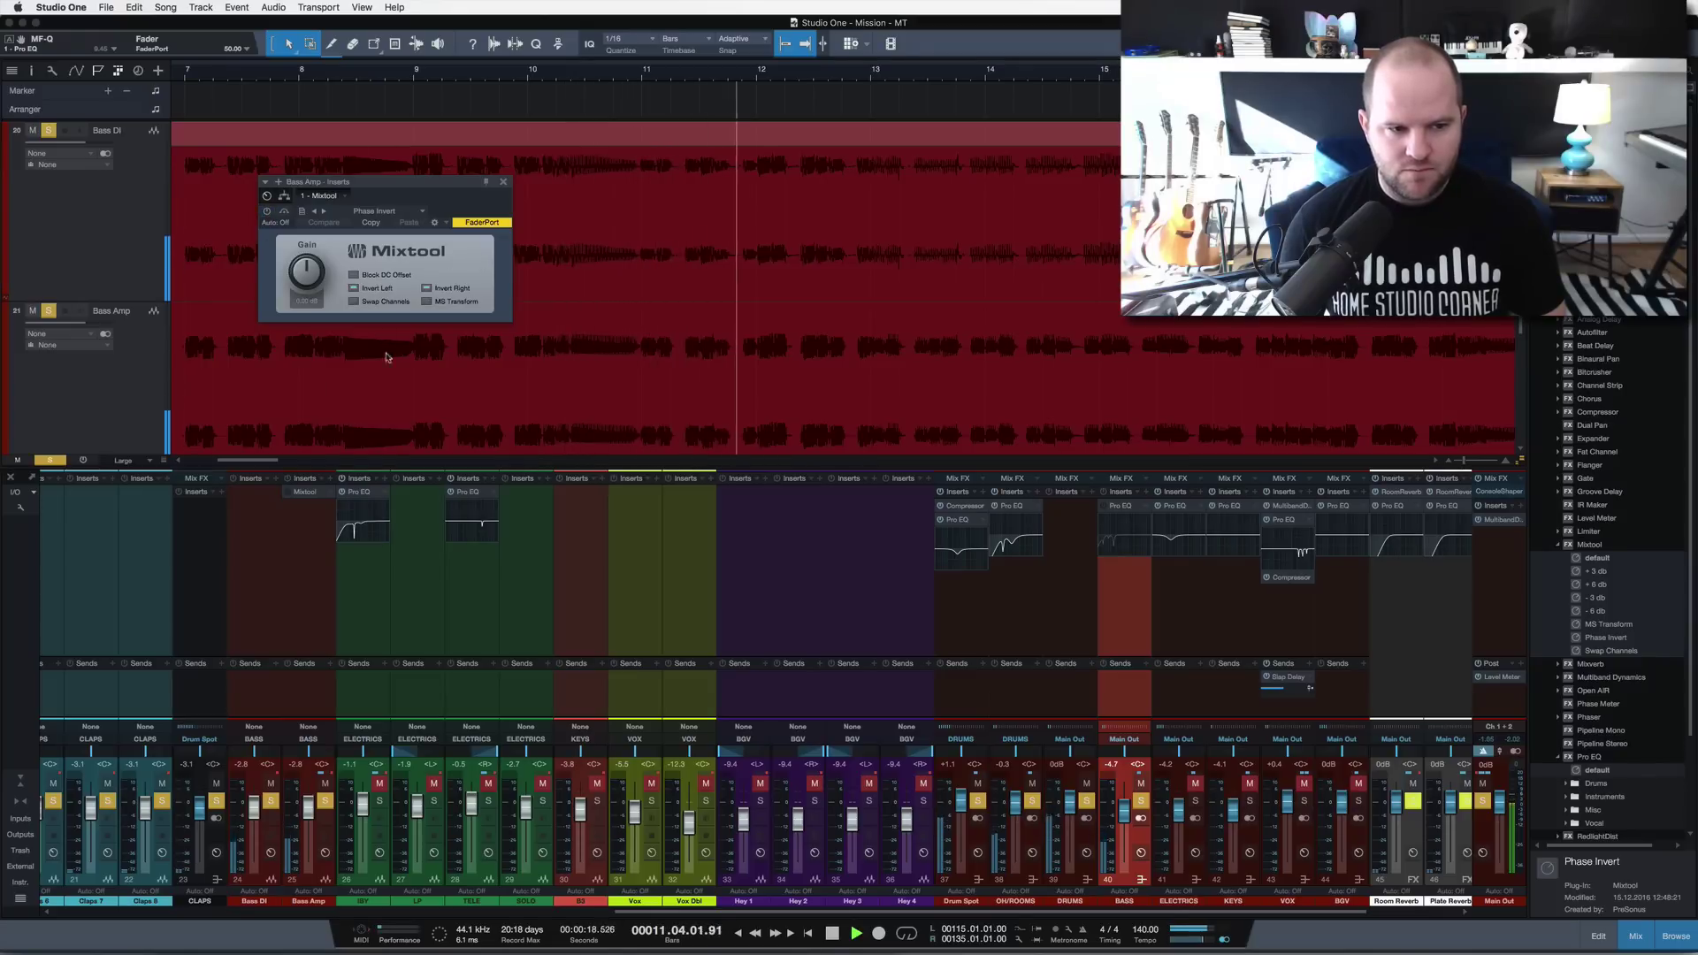
{"action": "key", "text": "space"}
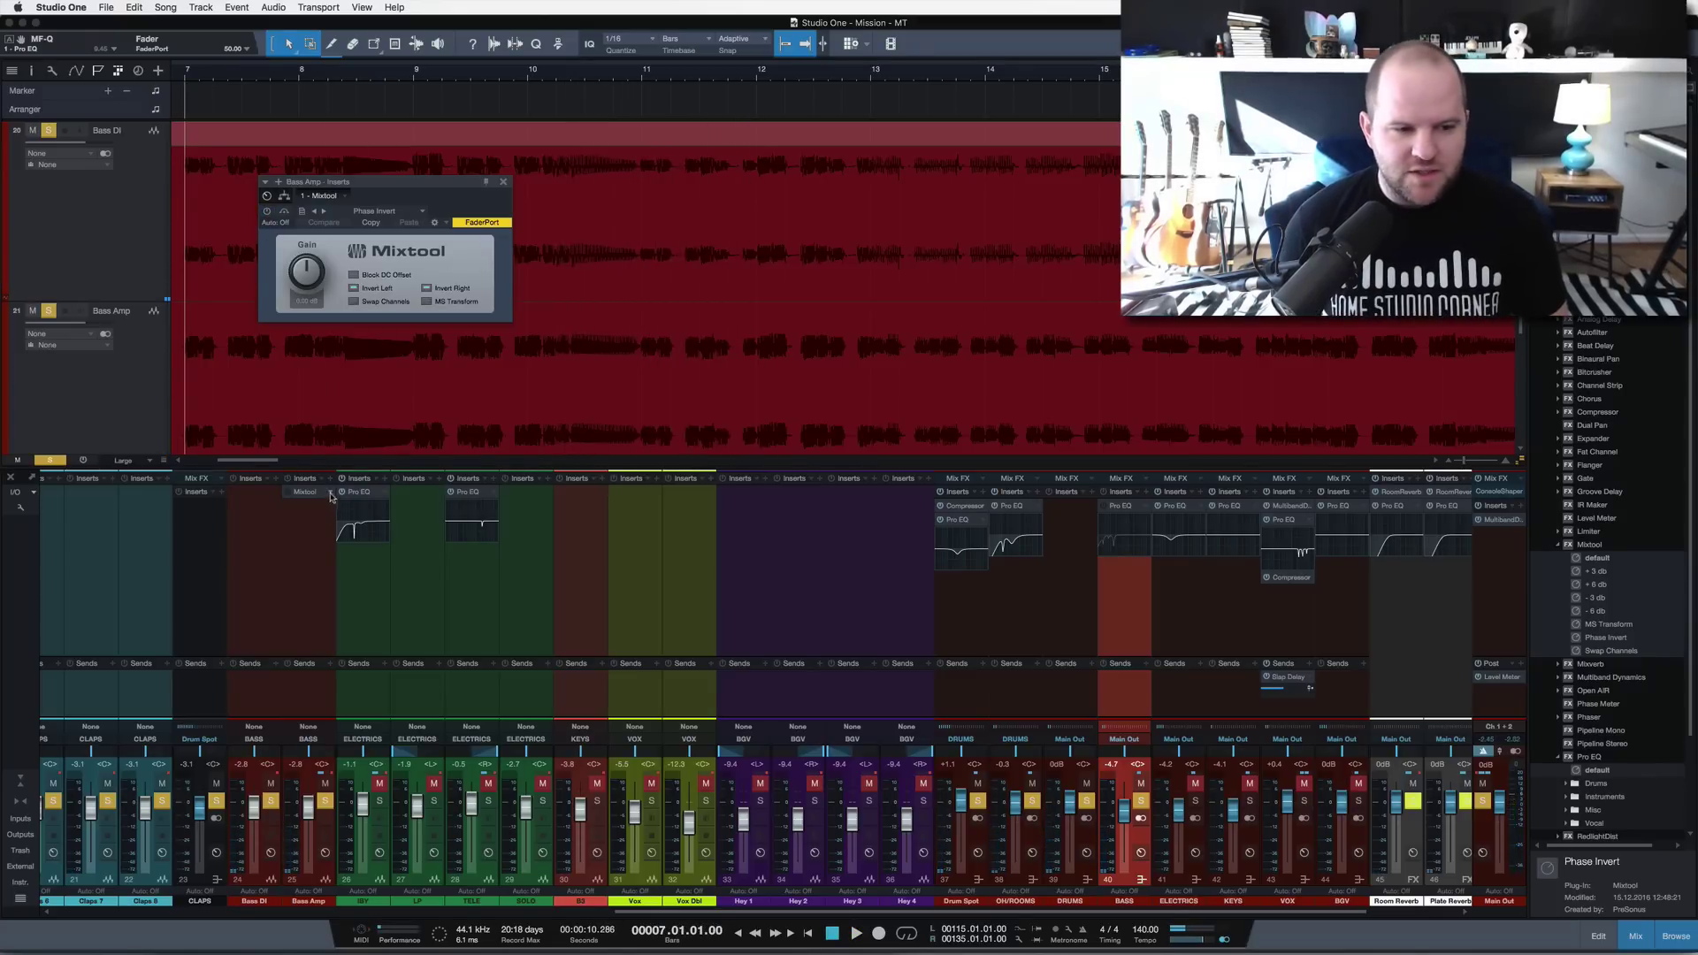
{"action": "right_click", "coordinate": [334, 493]}
{"action": "left_click", "coordinate": [355, 652]}
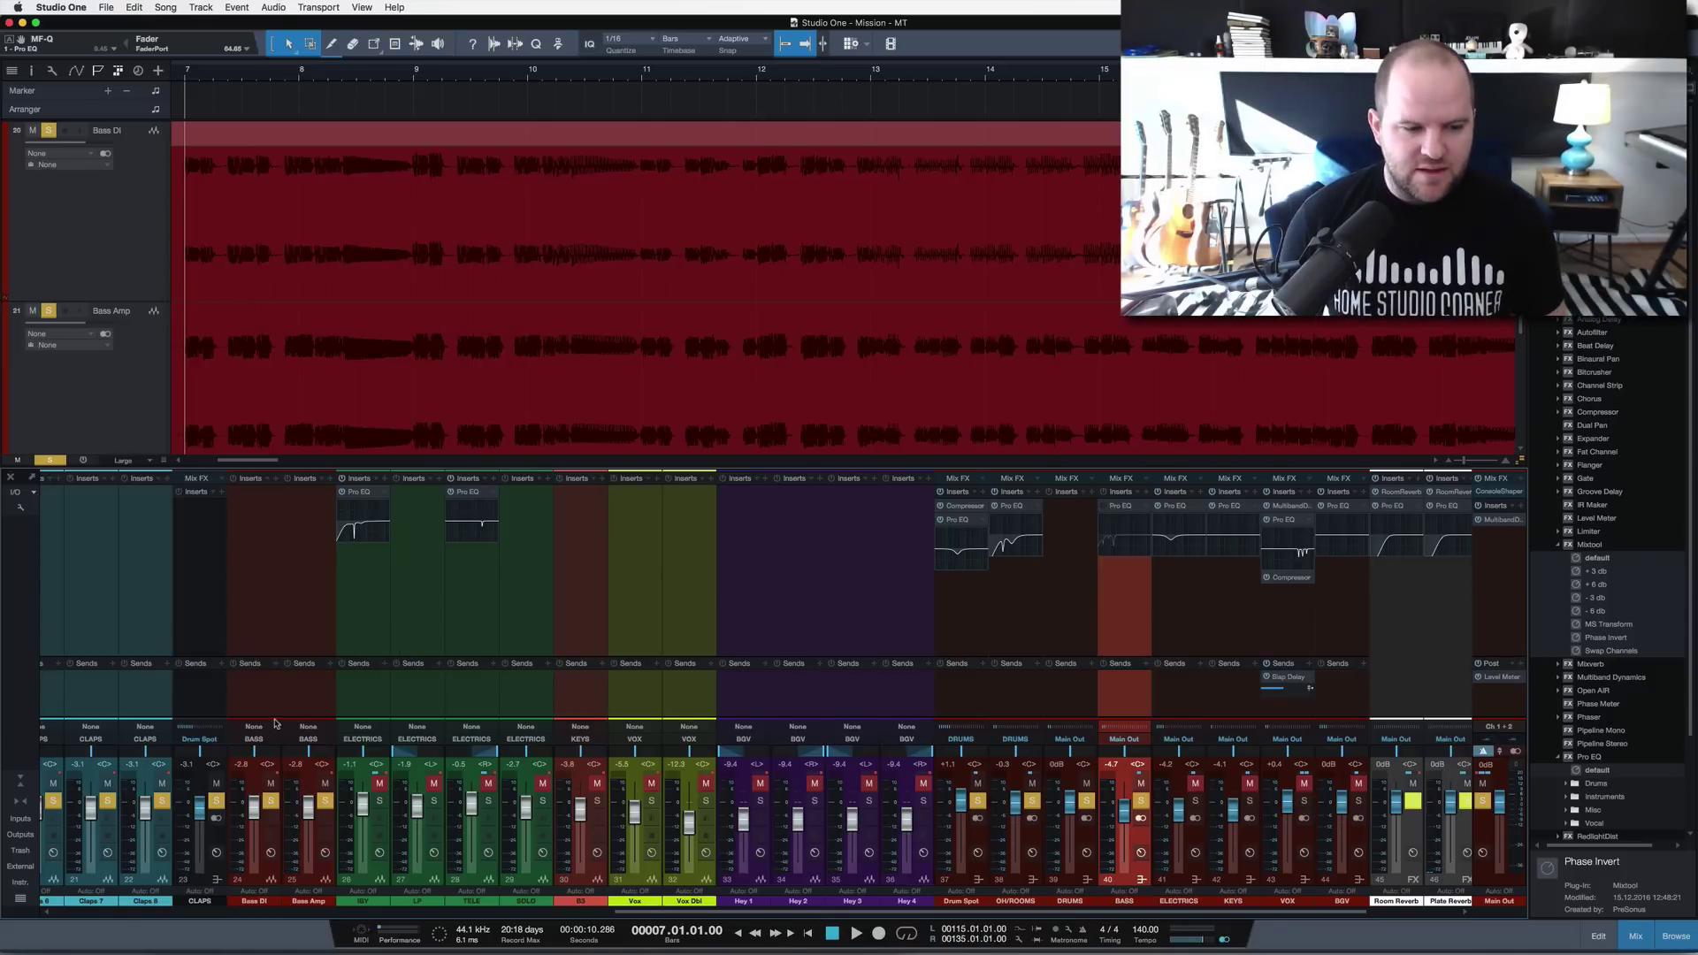
- Listen to Bass Amp alone with Bass DI muted, and to Bass DI alone with Bass Amp muted
{"action": "left_click", "coordinate": [300, 698]}
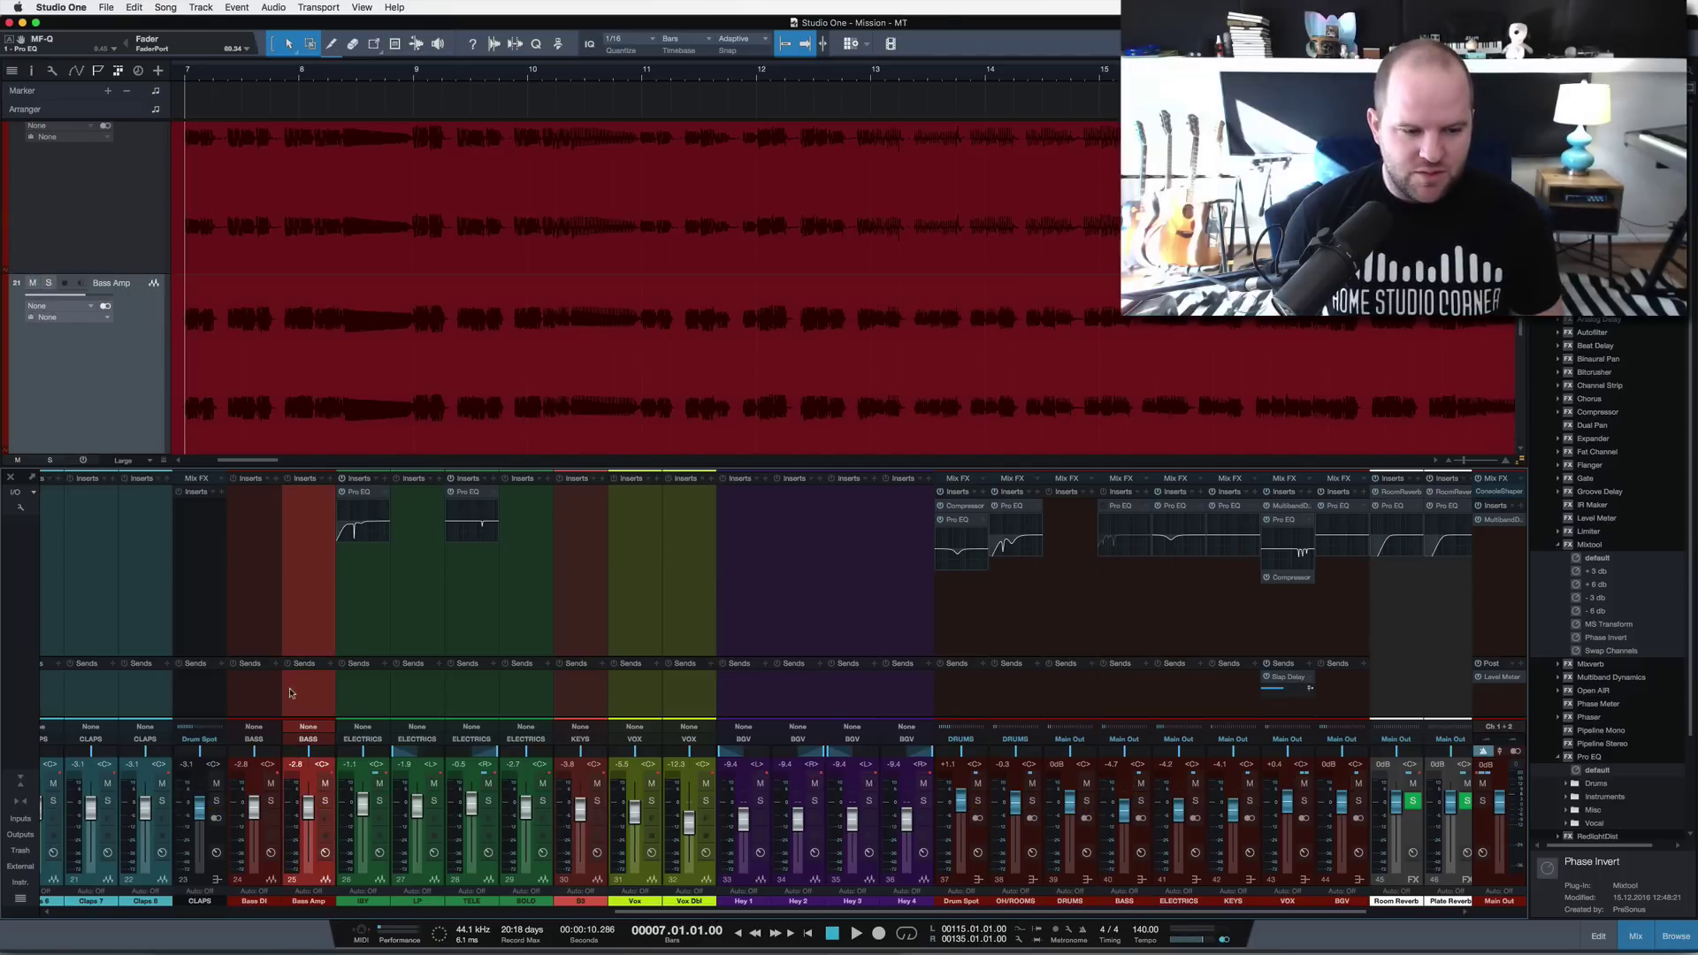
{"action": "scroll", "coordinate": [262, 391], "scroll_direction": "up", "scroll_amount": 2}
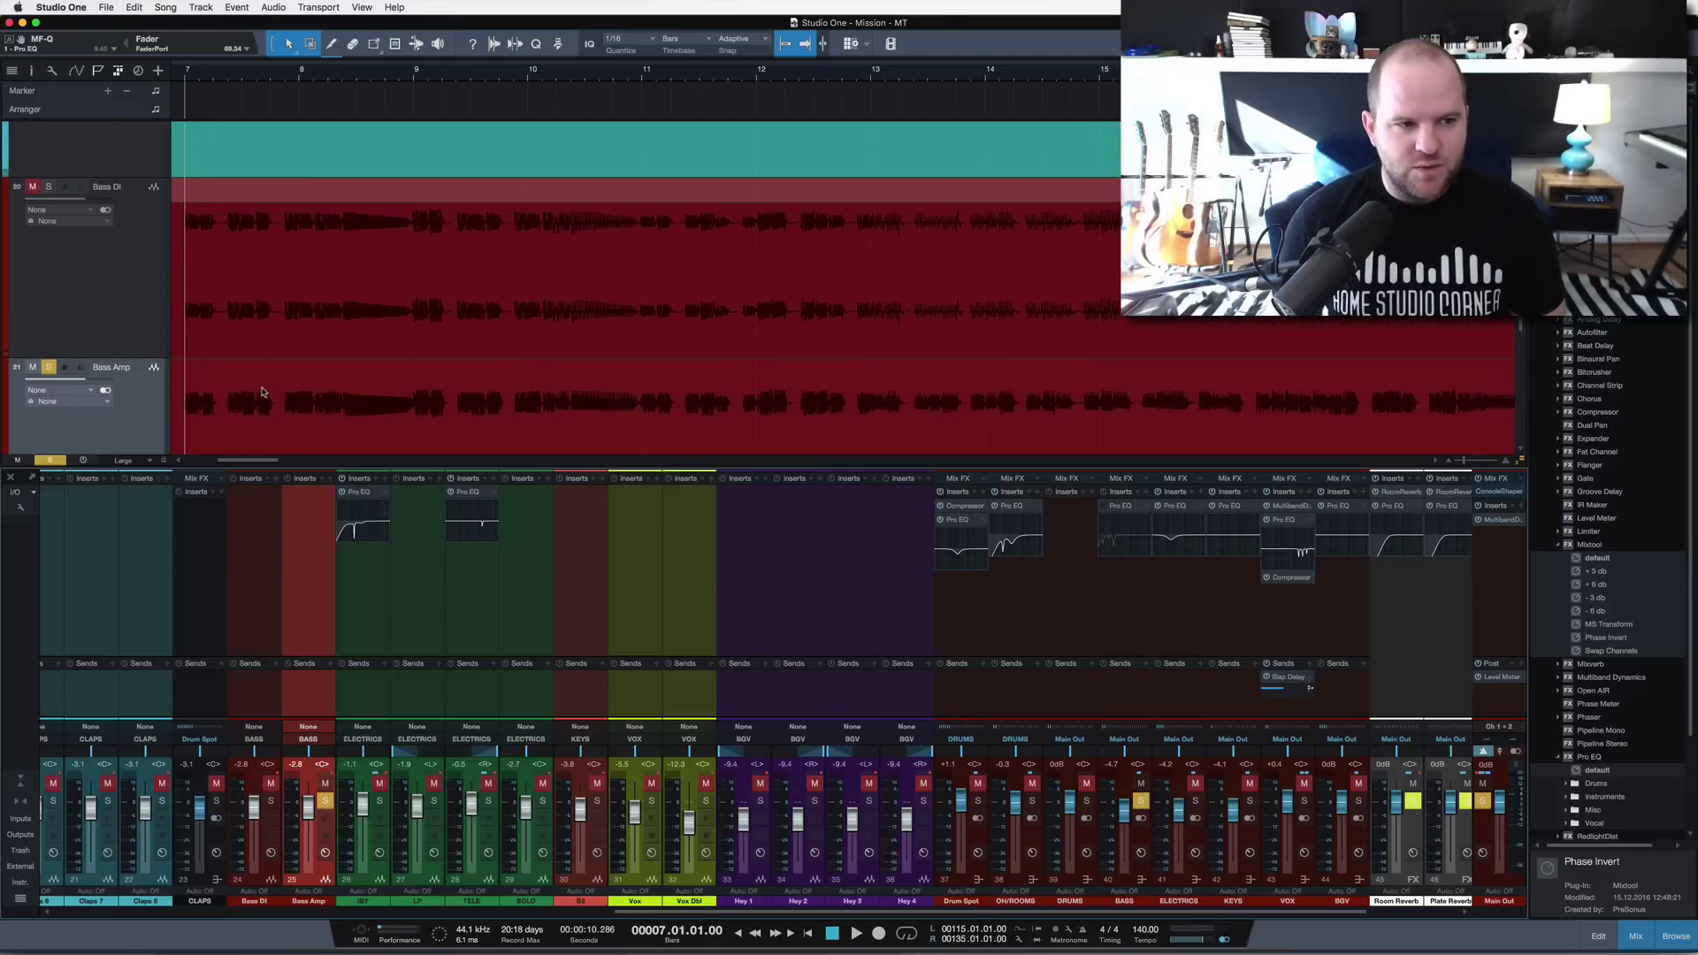
{"action": "scroll", "coordinate": [262, 392], "scroll_direction": "down", "scroll_amount": 1}
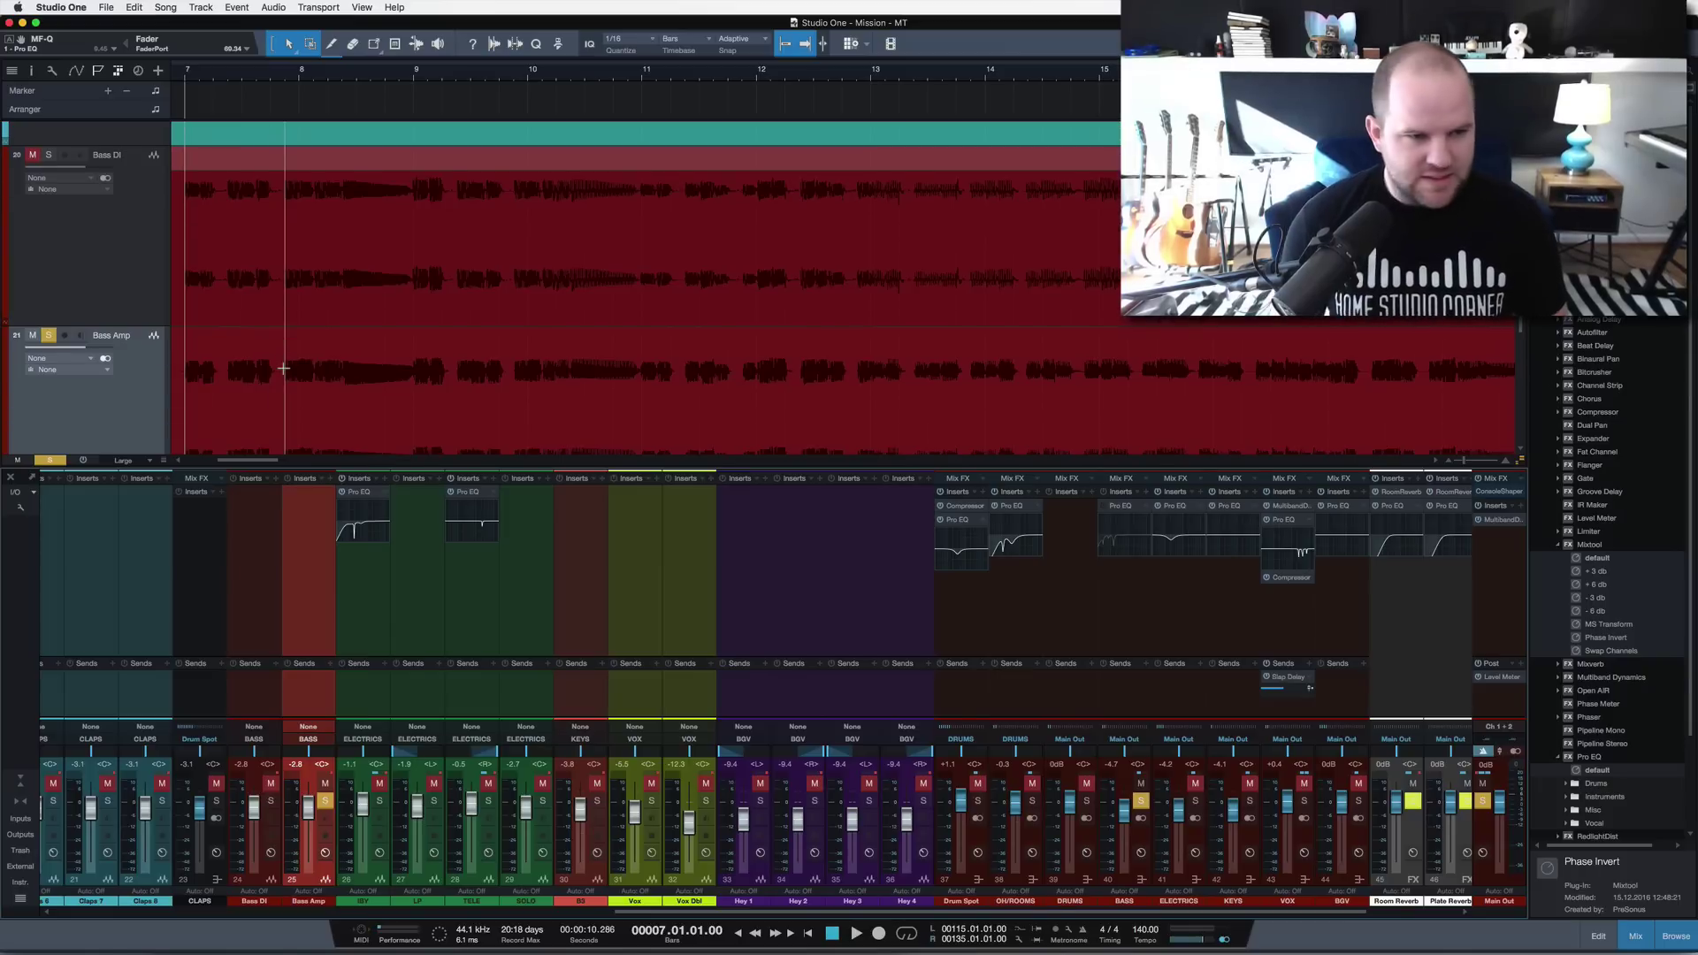
{"action": "key", "text": "space"}
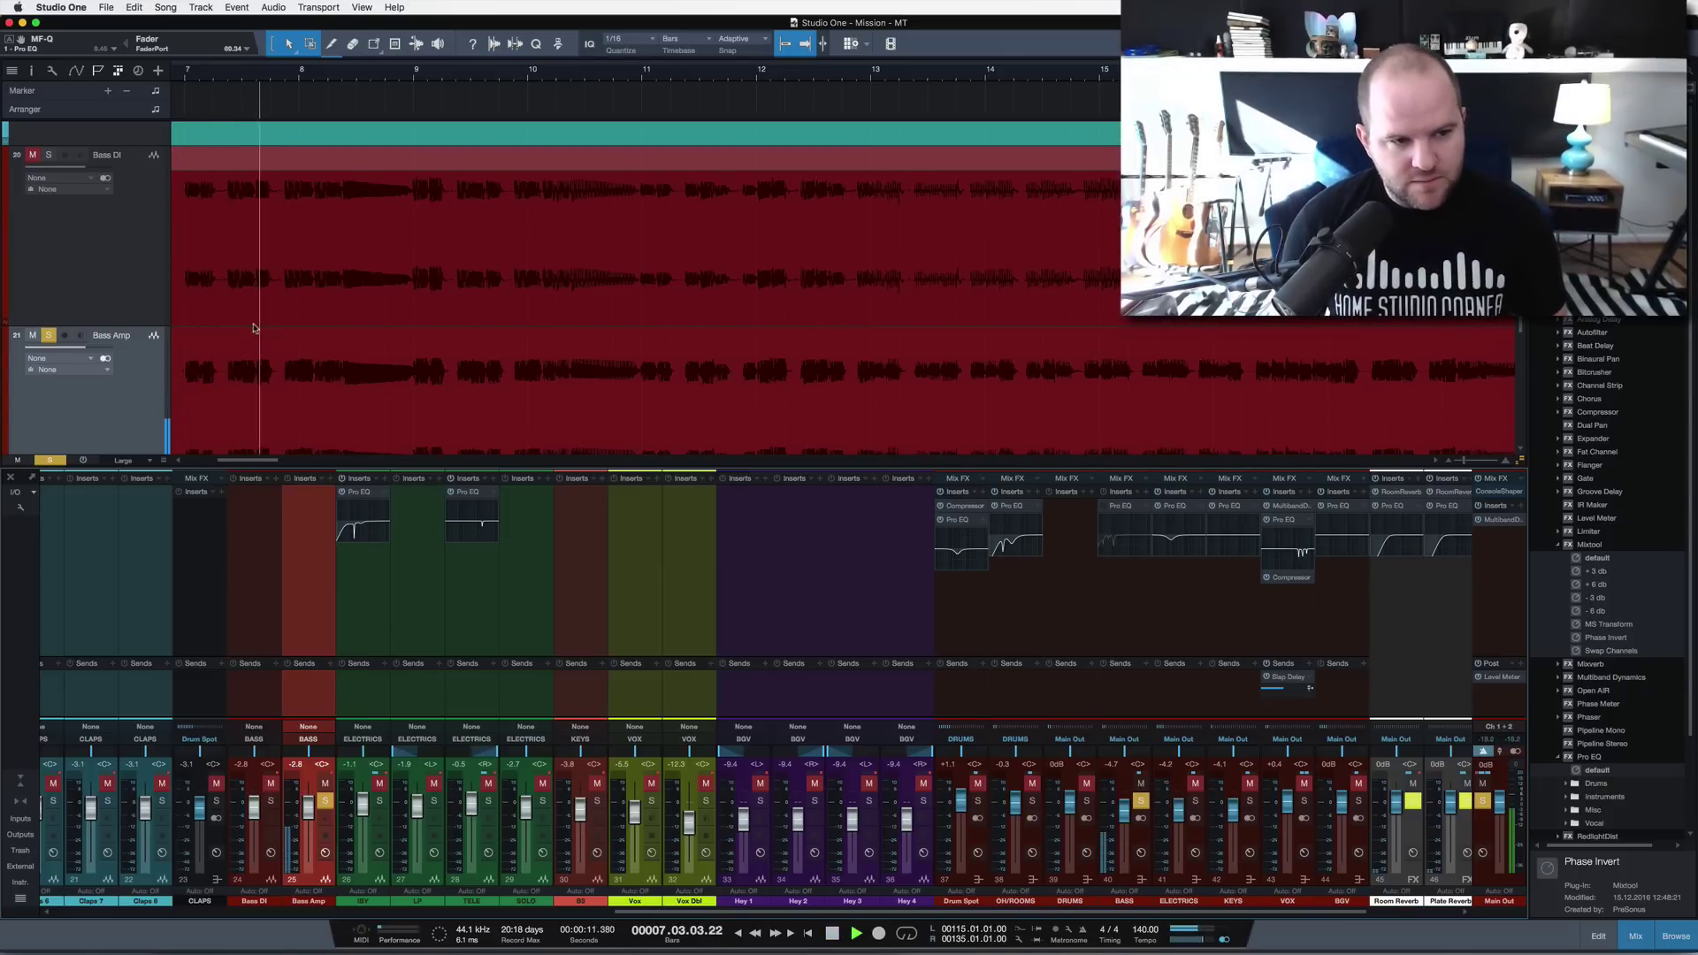
{"action": "key", "text": "space"}
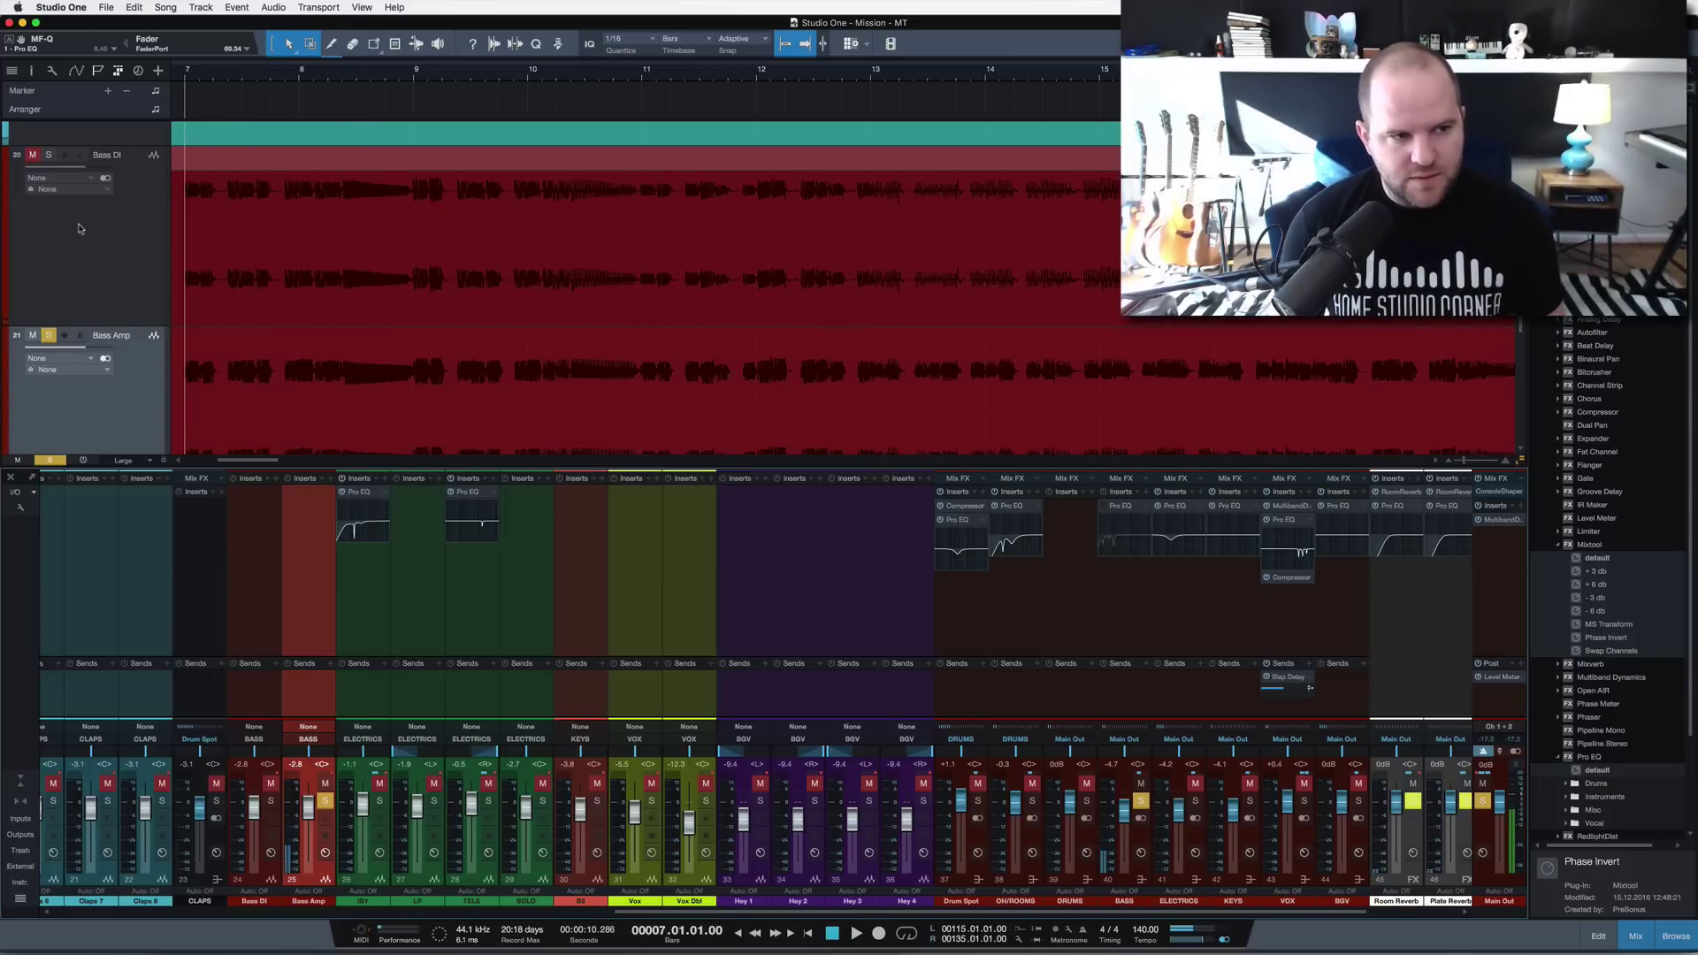
{"action": "left_click", "coordinate": [50, 155]}
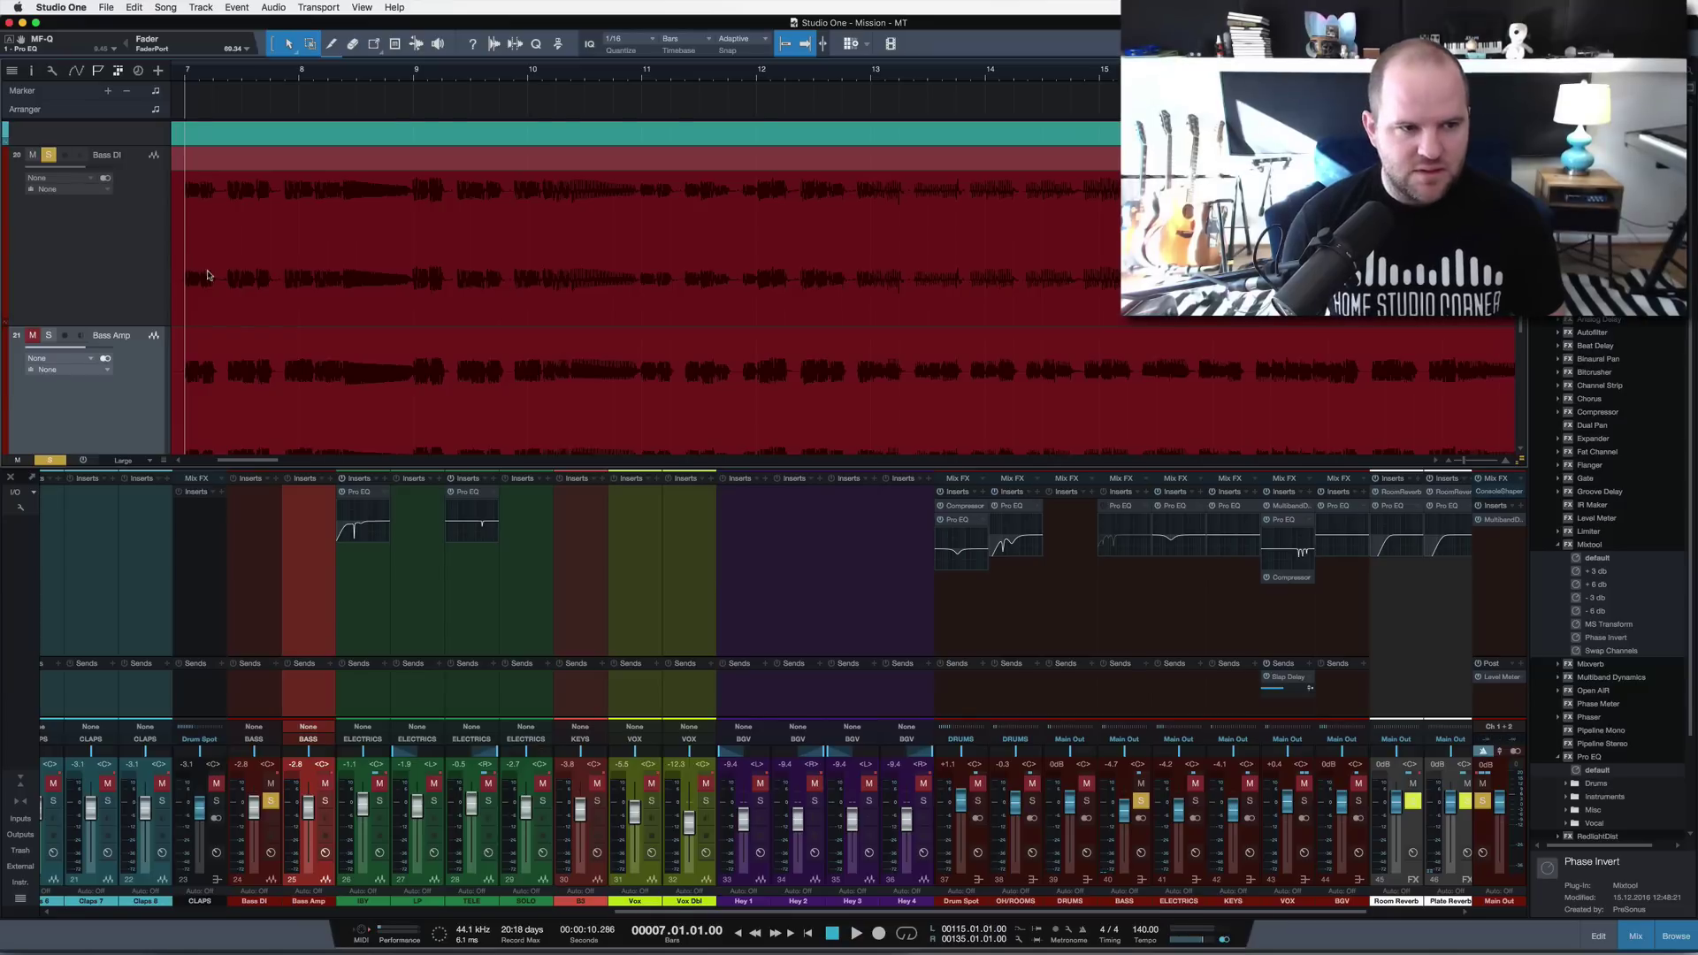
{"action": "key", "text": "space"}
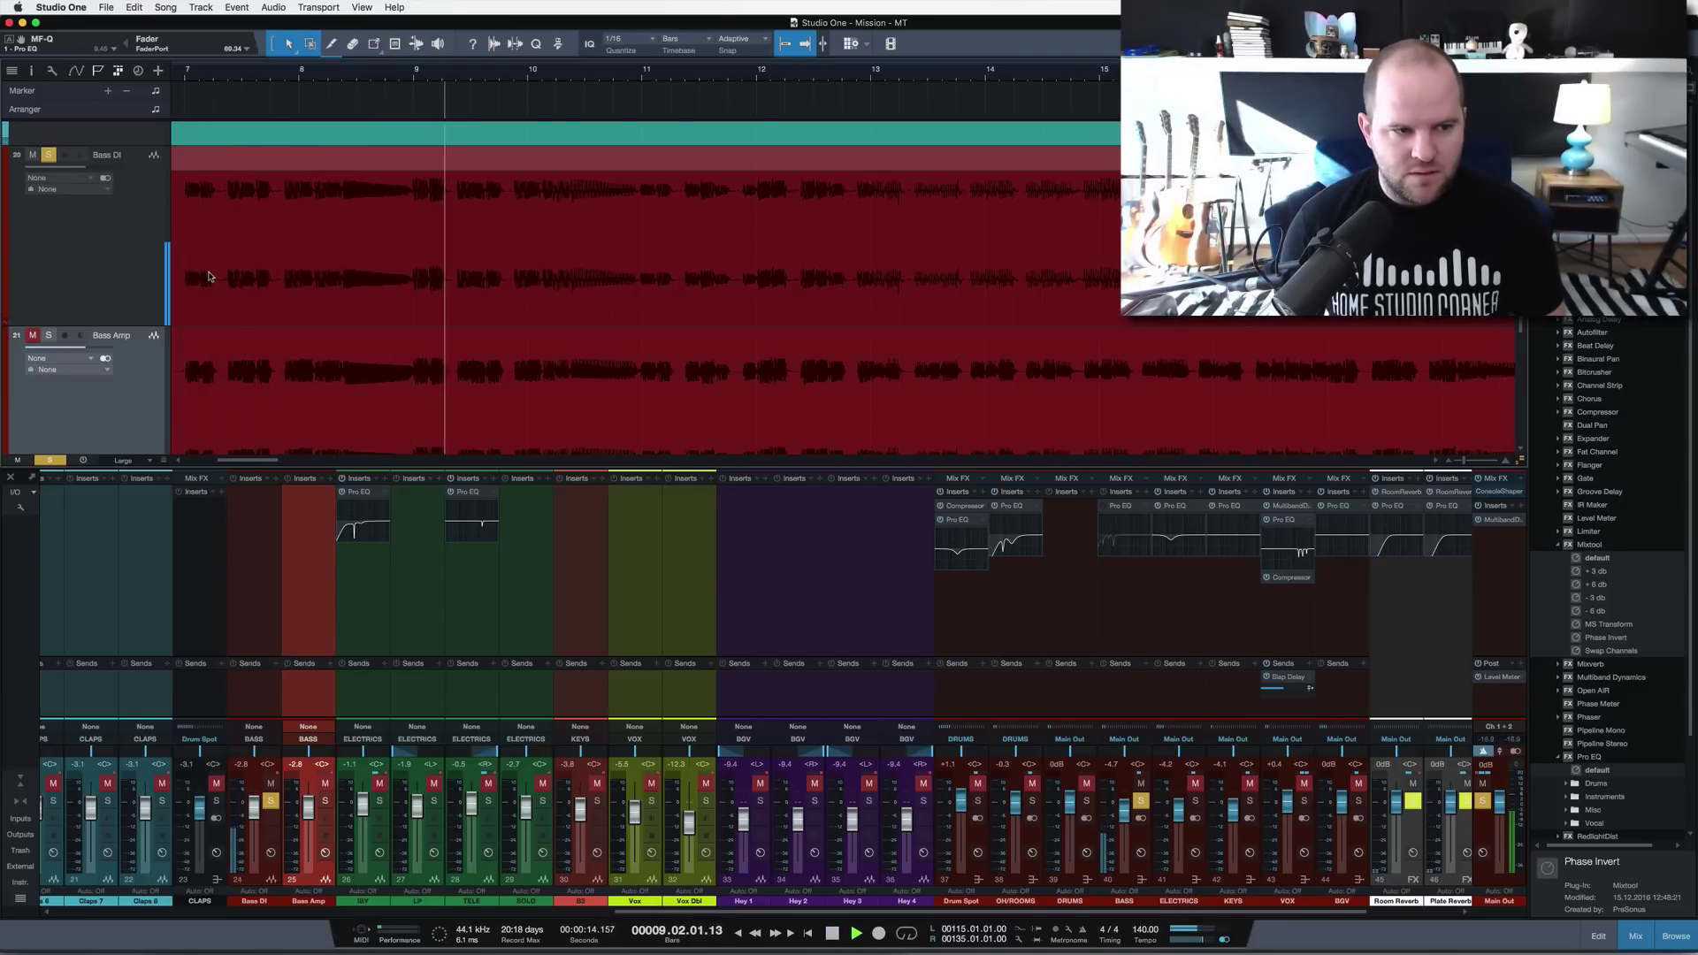
- Mute Bass DI in the full mix and raise the Bass Amp fader to about -0.8 dB during playback
{"action": "left_click", "coordinate": [48, 155]}
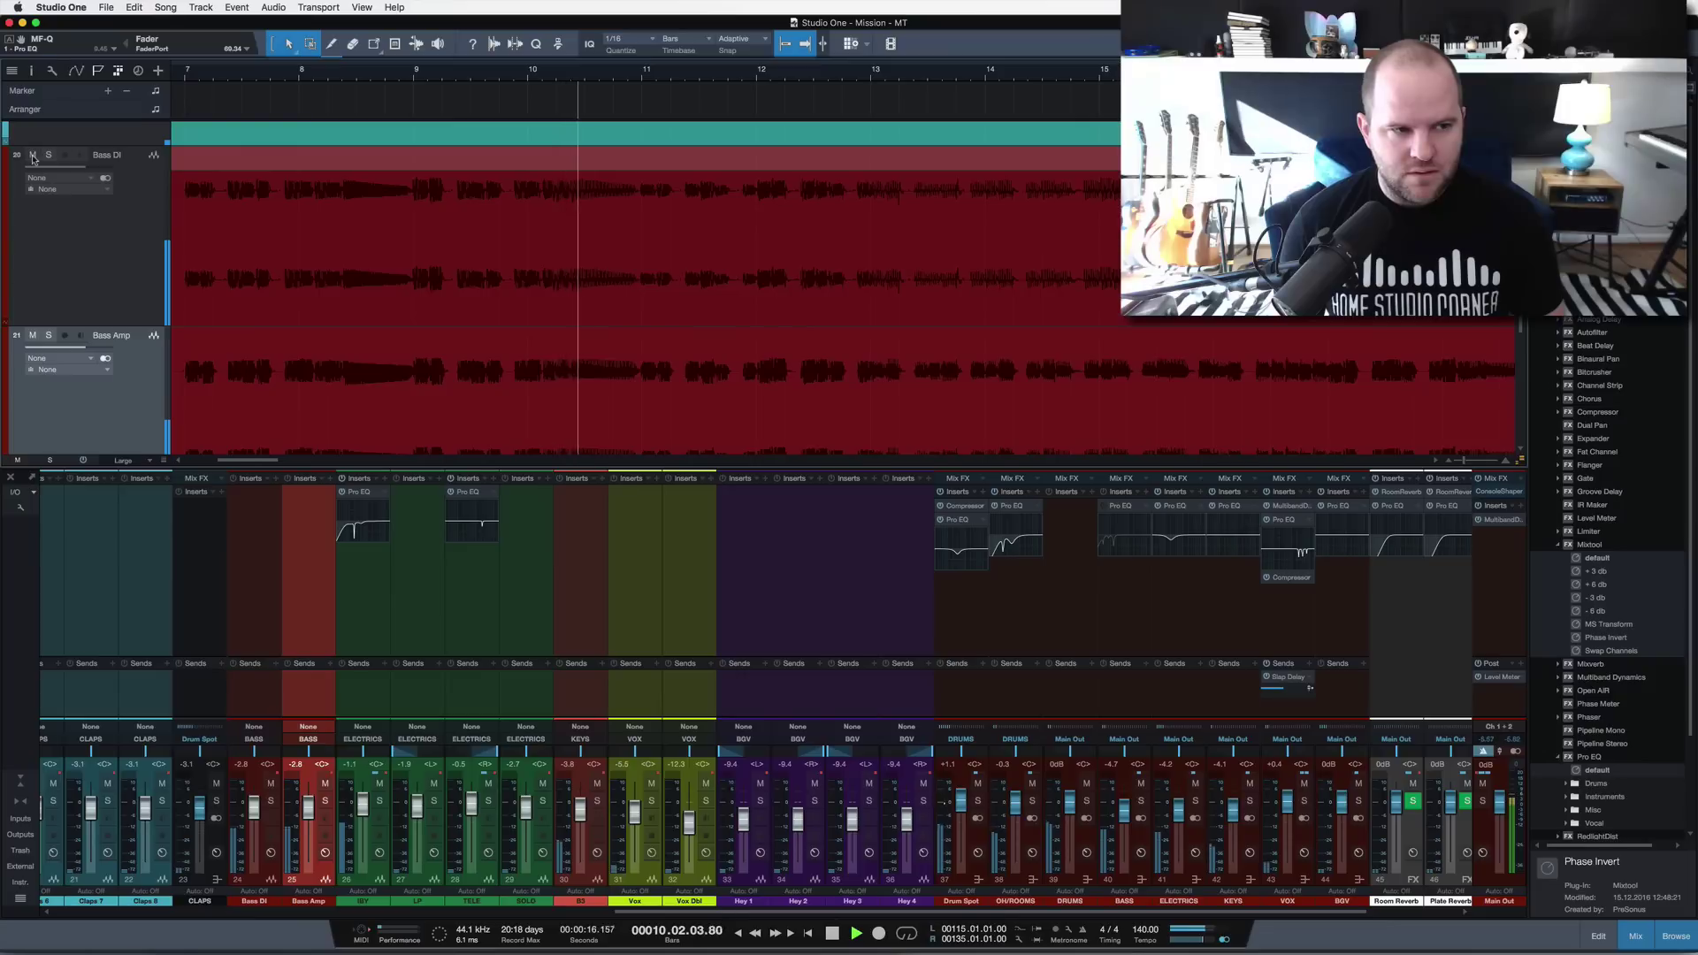
{"action": "left_click", "coordinate": [32, 156]}
{"action": "key", "text": "space"}
{"action": "key", "text": "space"}
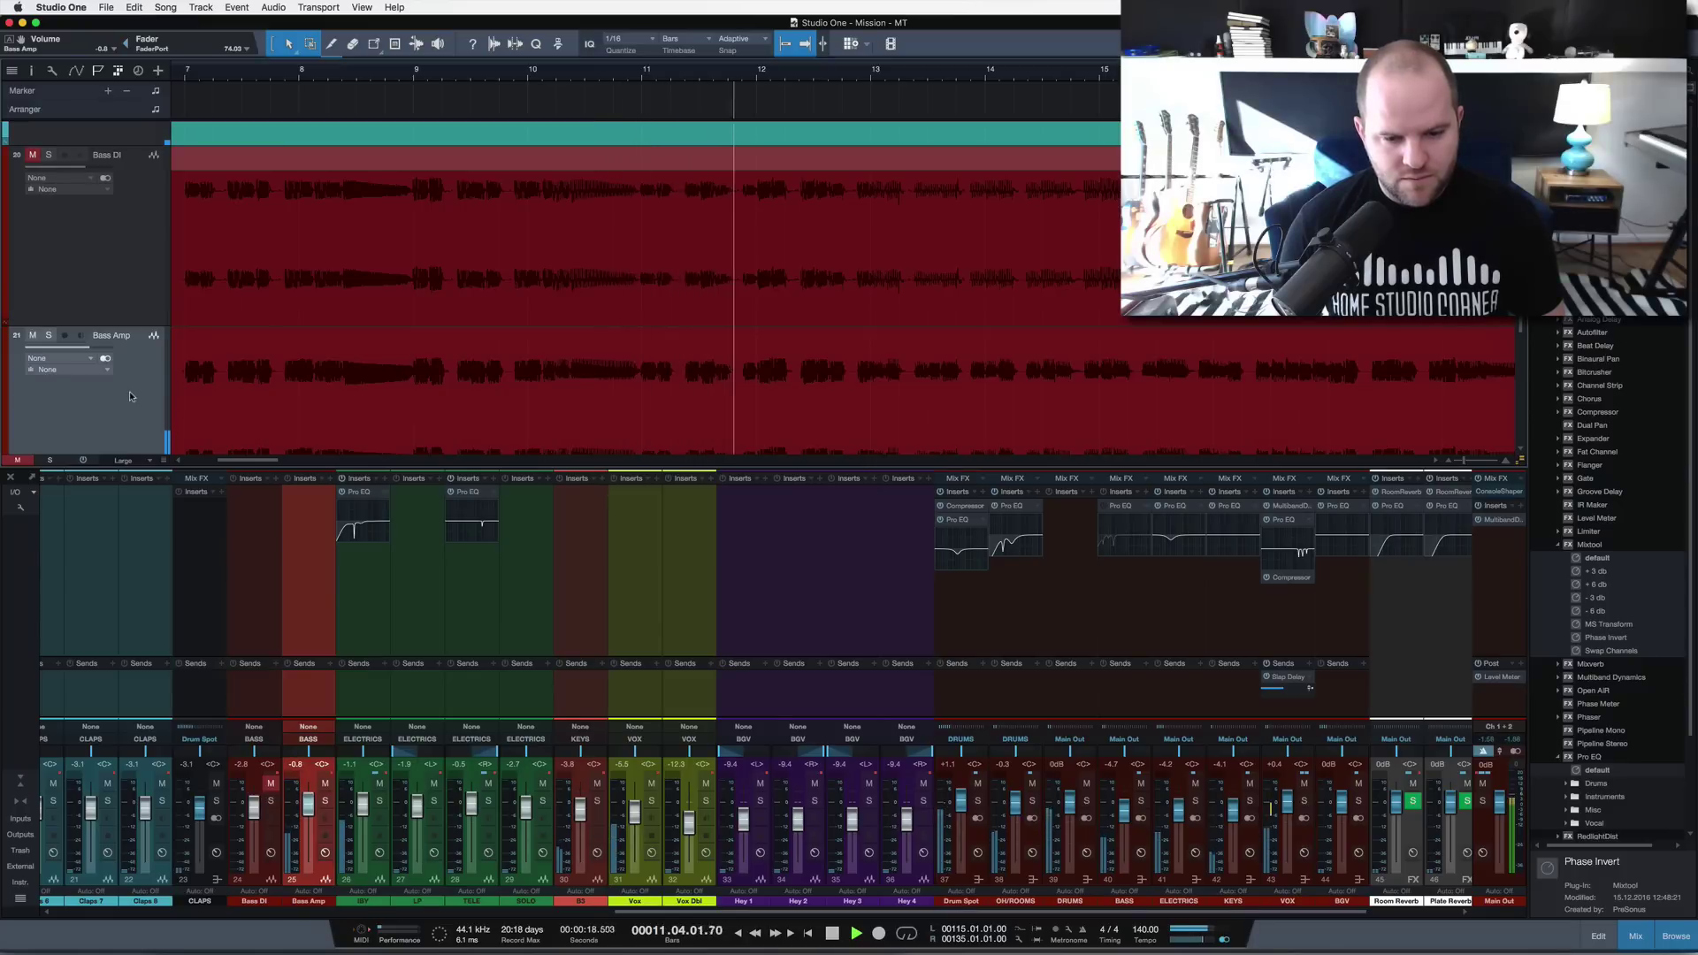
- Solo both bass tracks during playback, raise the Bass DI fader to about -0.2 dB, and return to the unsoloed mix with Bass DI muted
{"action": "left_click", "coordinate": [1142, 802]}
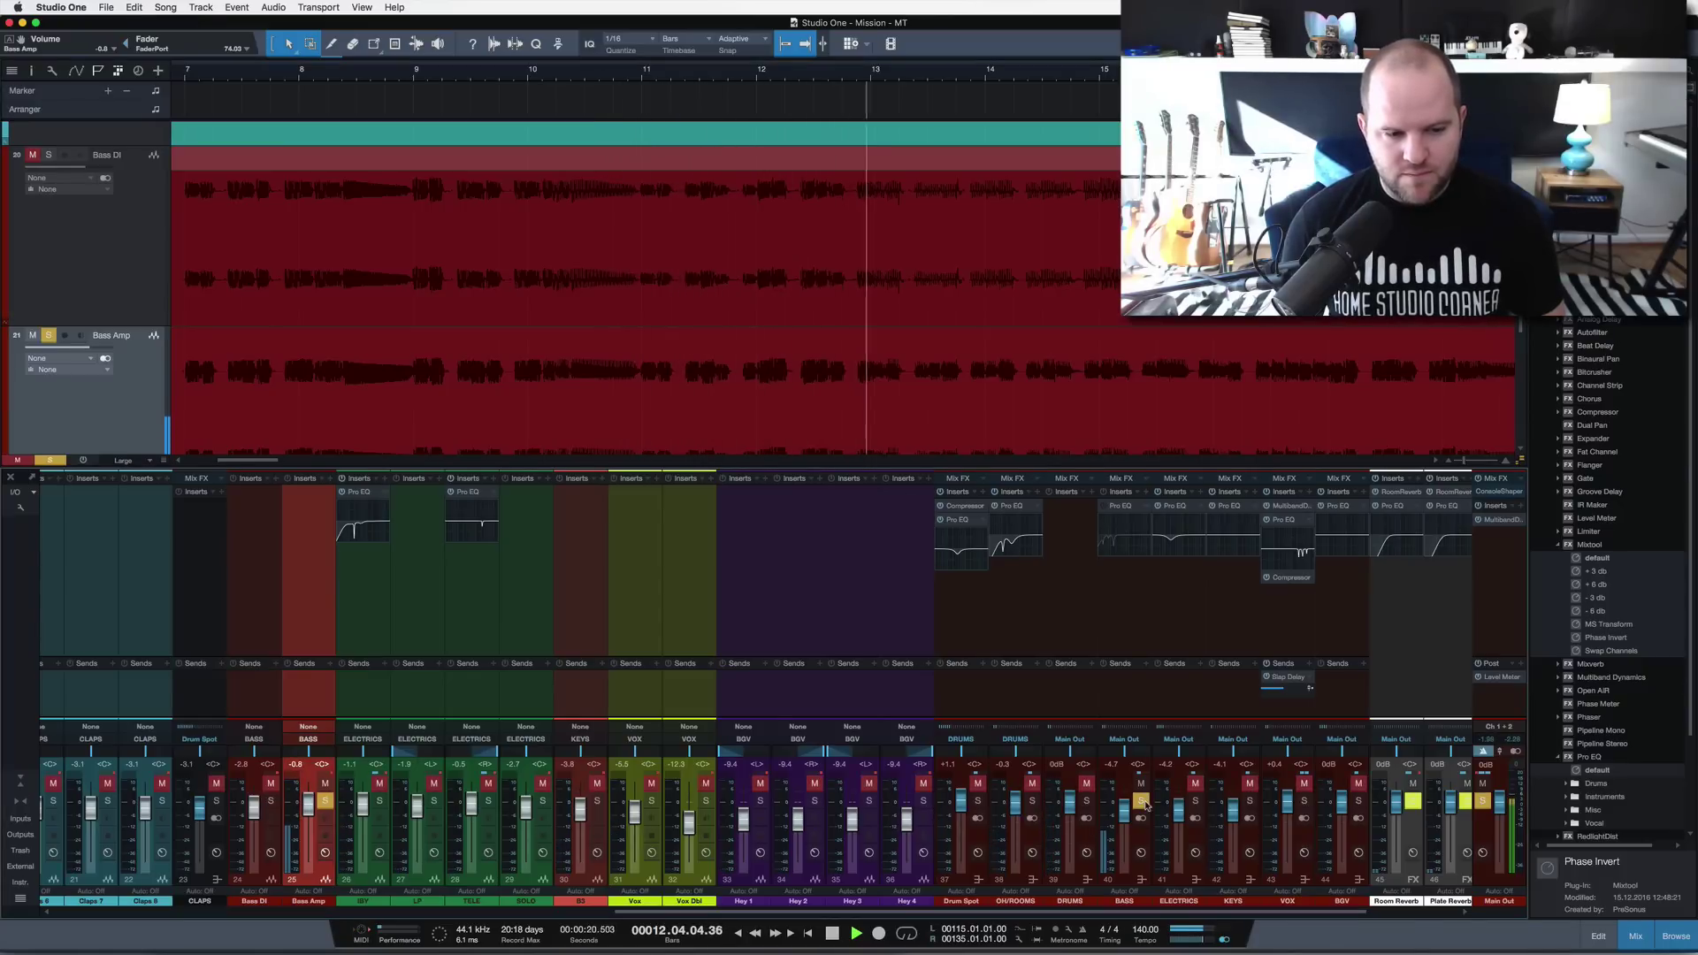
{"action": "left_click", "coordinate": [271, 801]}
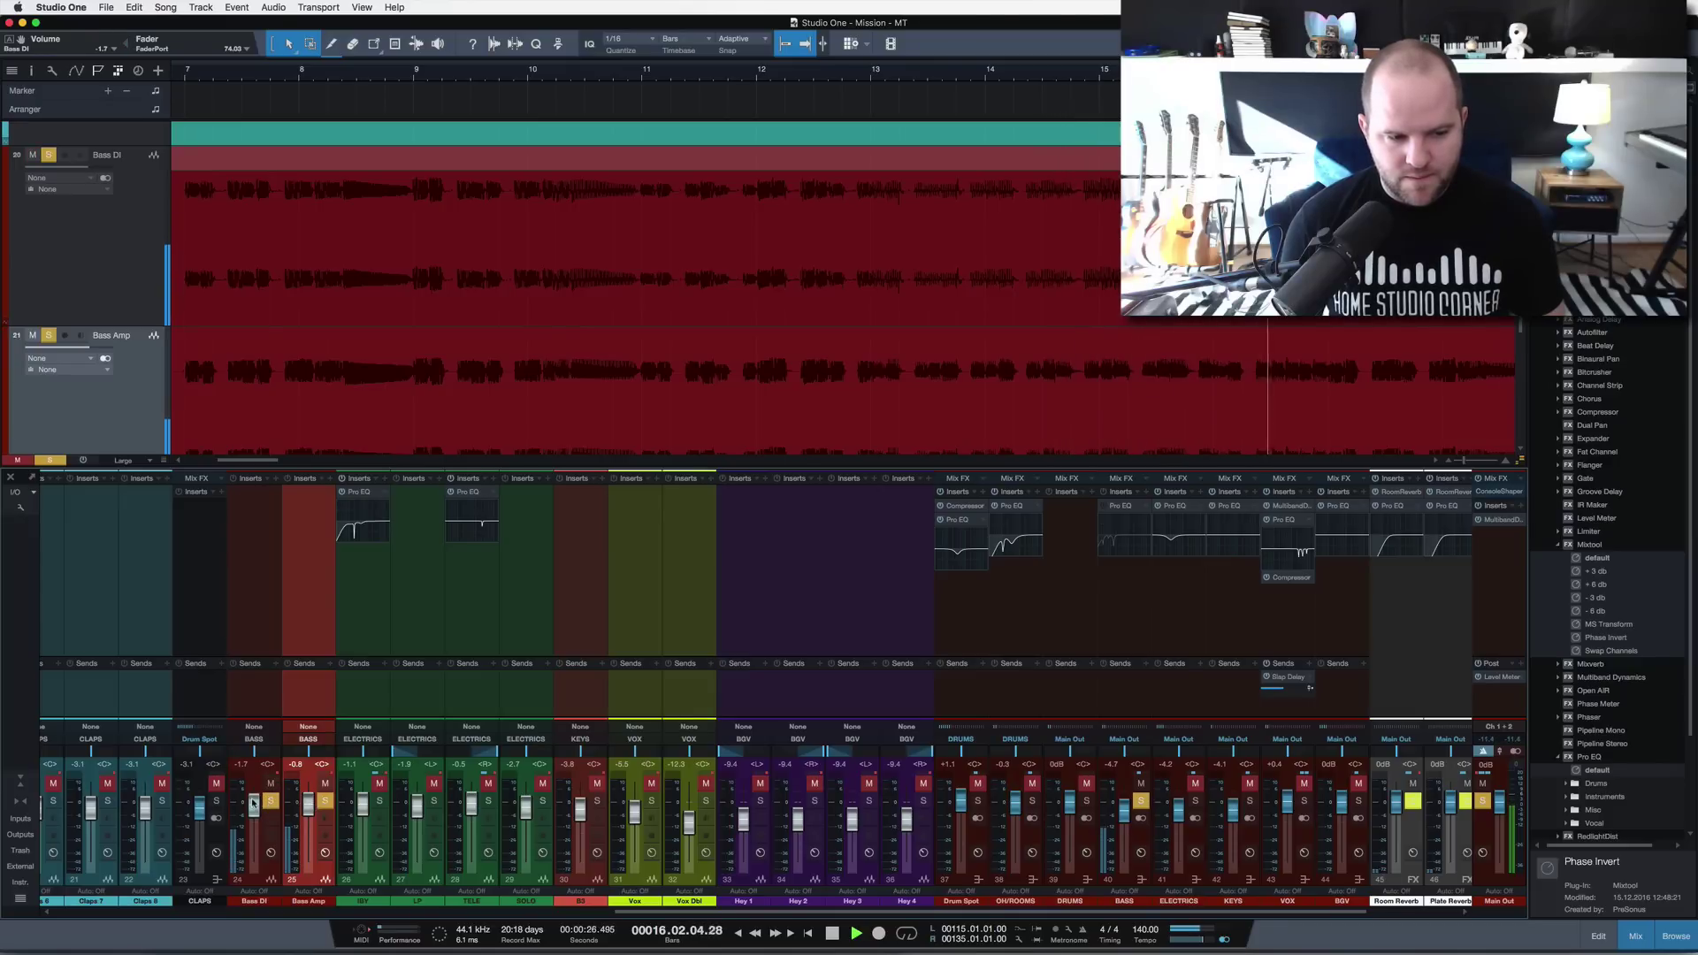
{"action": "key", "text": "space"}
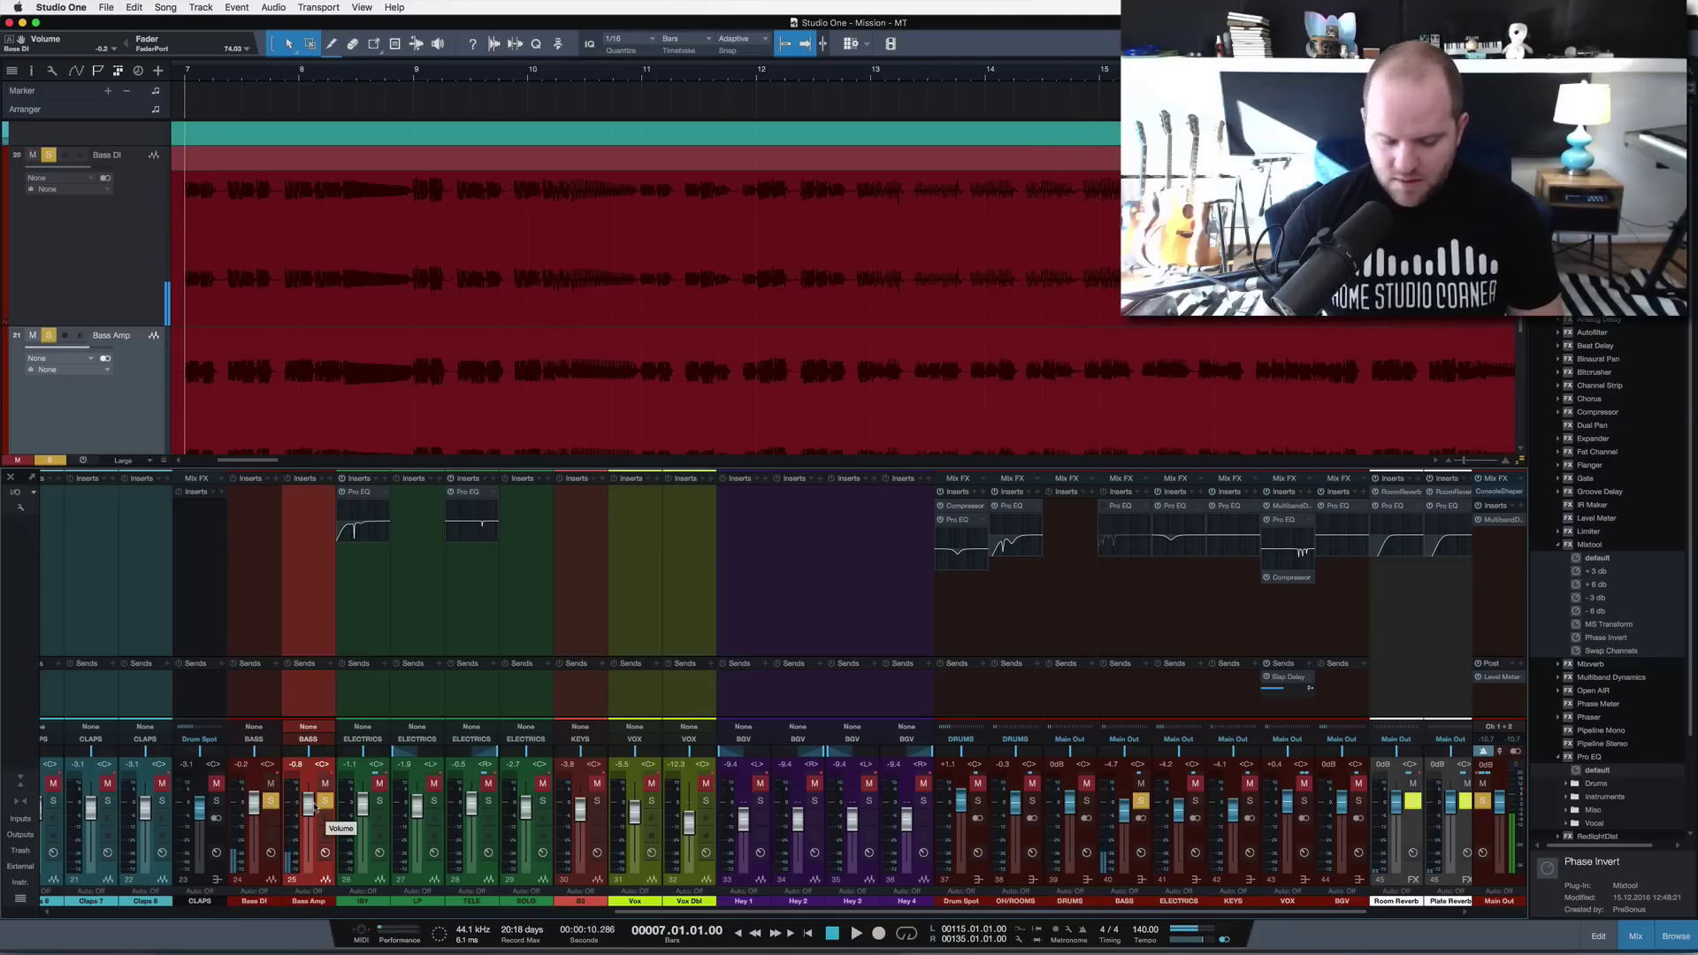
{"action": "key", "text": "s"}
{"action": "key", "text": "m"}
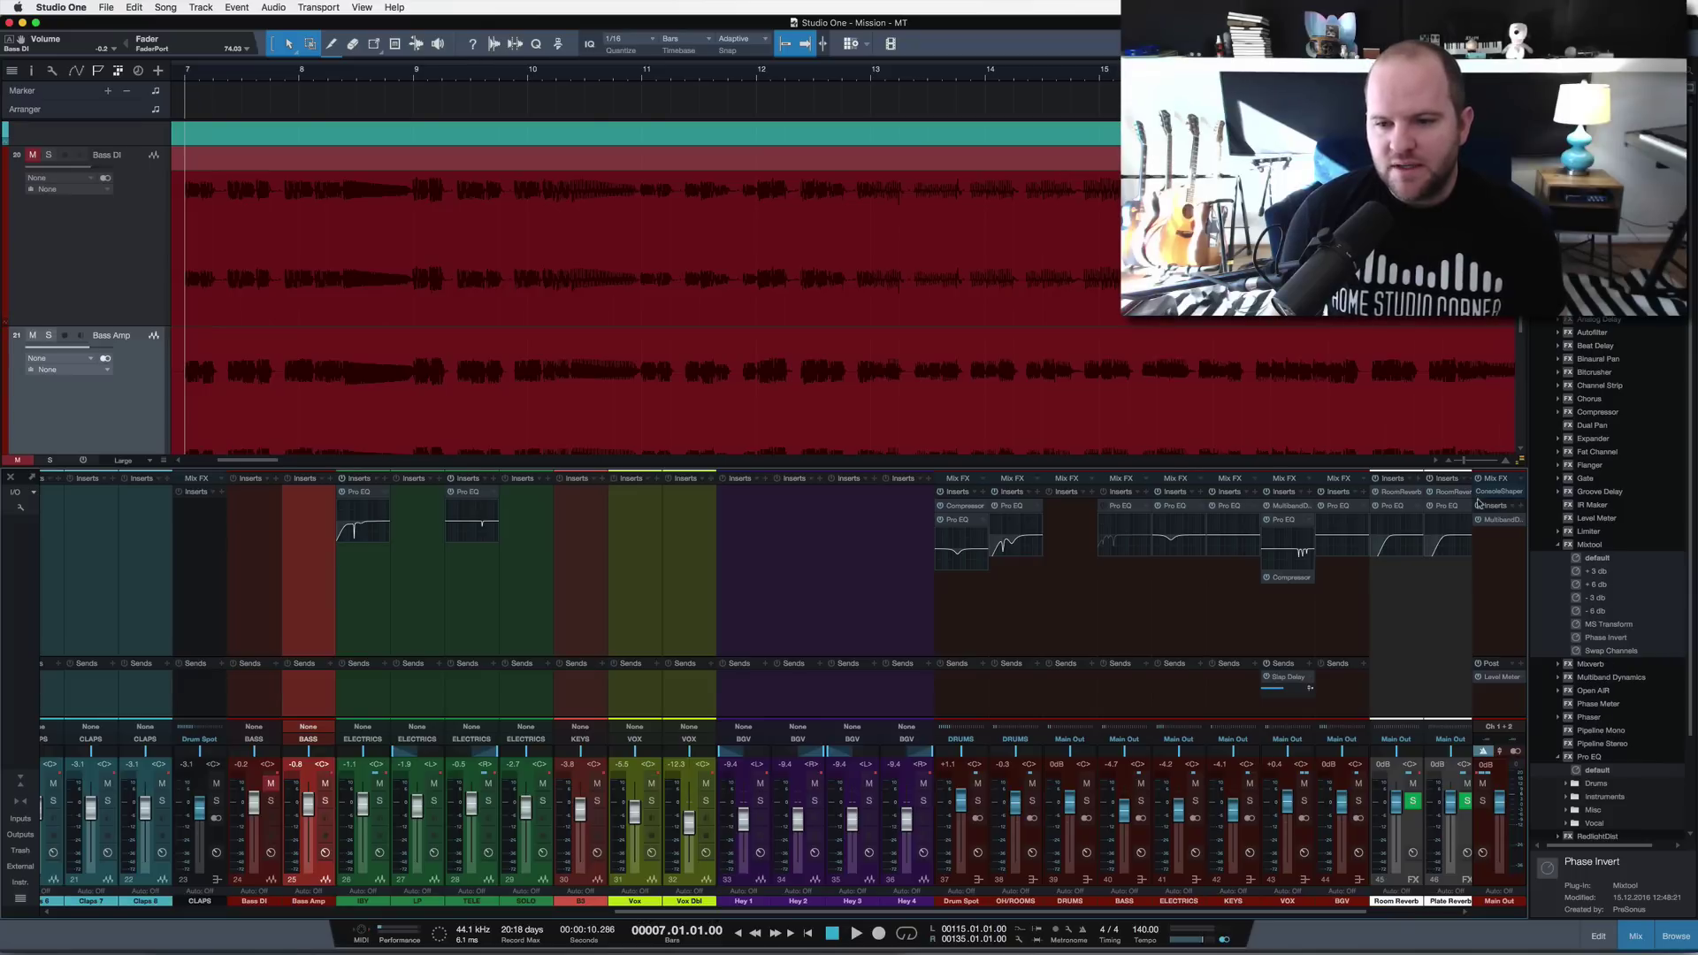
- Insert RedlightDist on the BASS bus in place of its Pro EQ
{"action": "left_click", "coordinate": [1131, 607]}
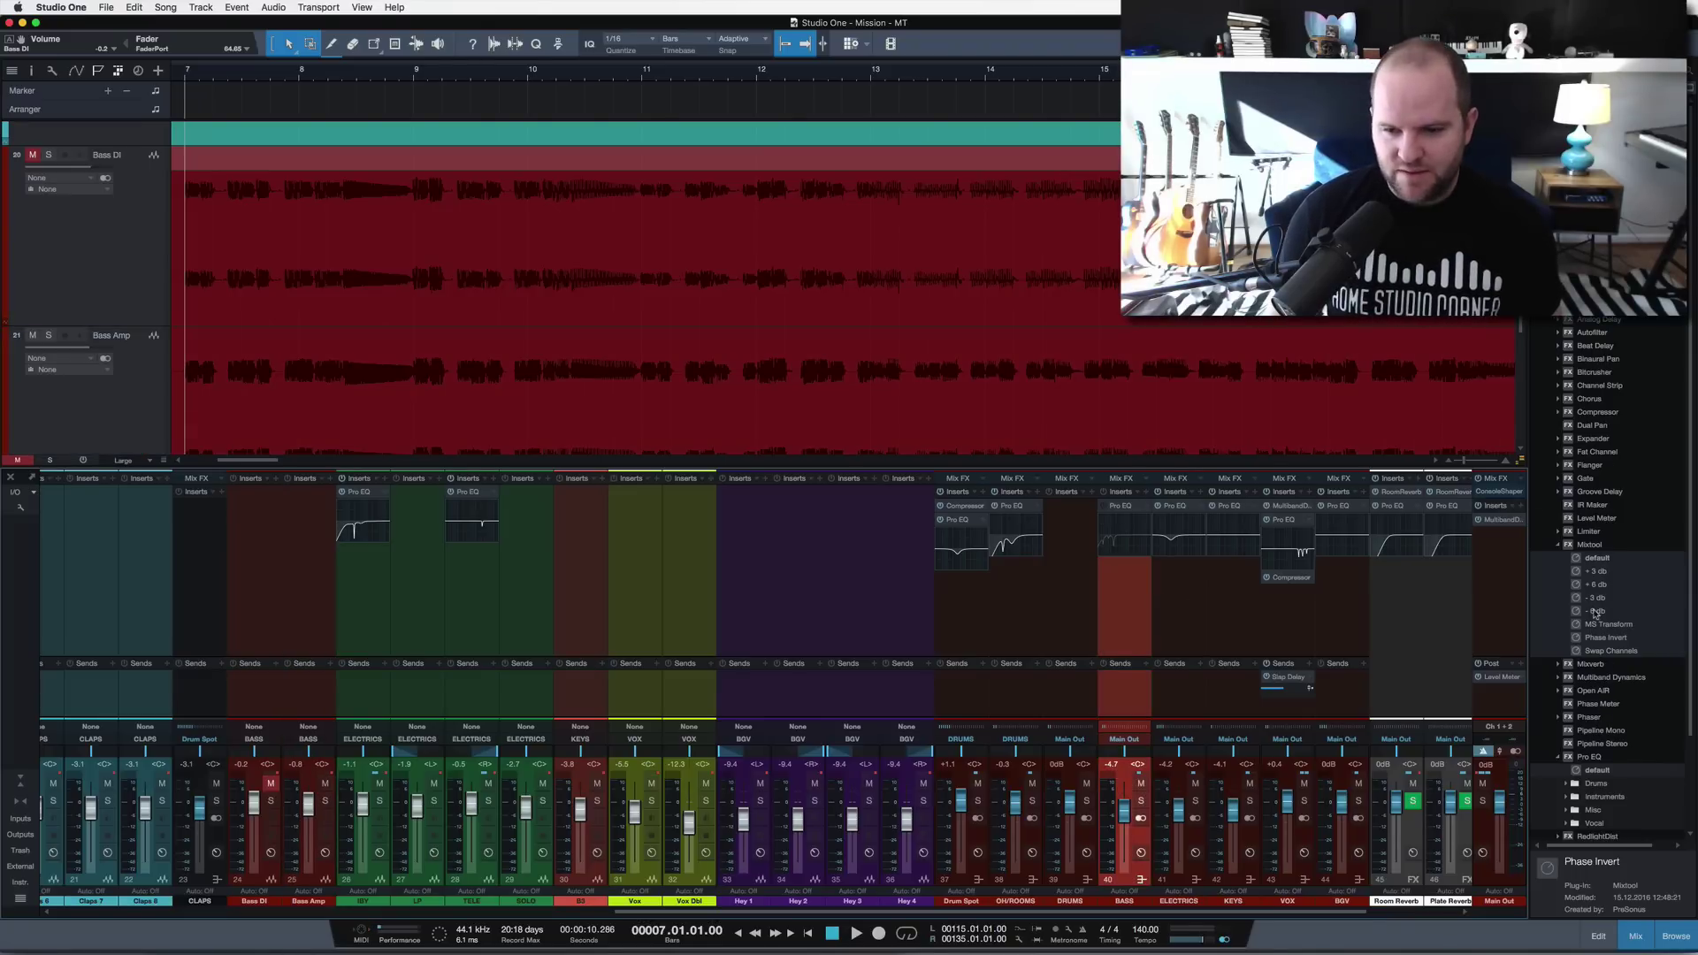
{"action": "scroll", "coordinate": [1595, 612], "scroll_direction": "down", "scroll_amount": 3}
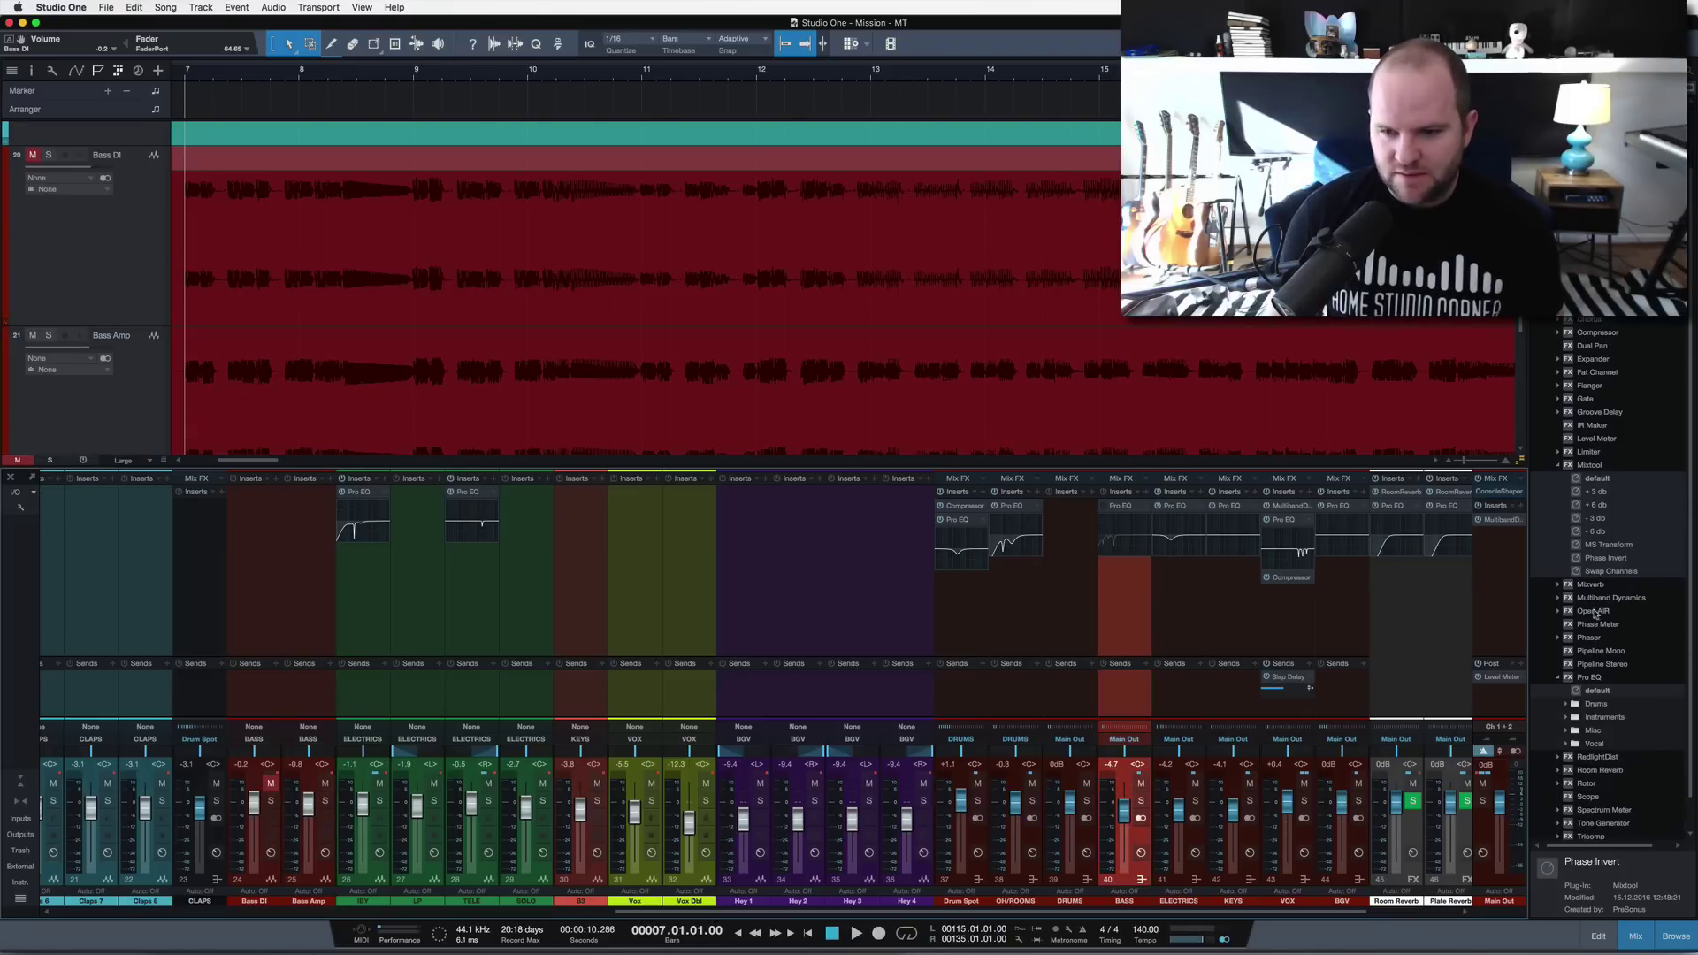
{"action": "left_click", "coordinate": [1564, 466]}
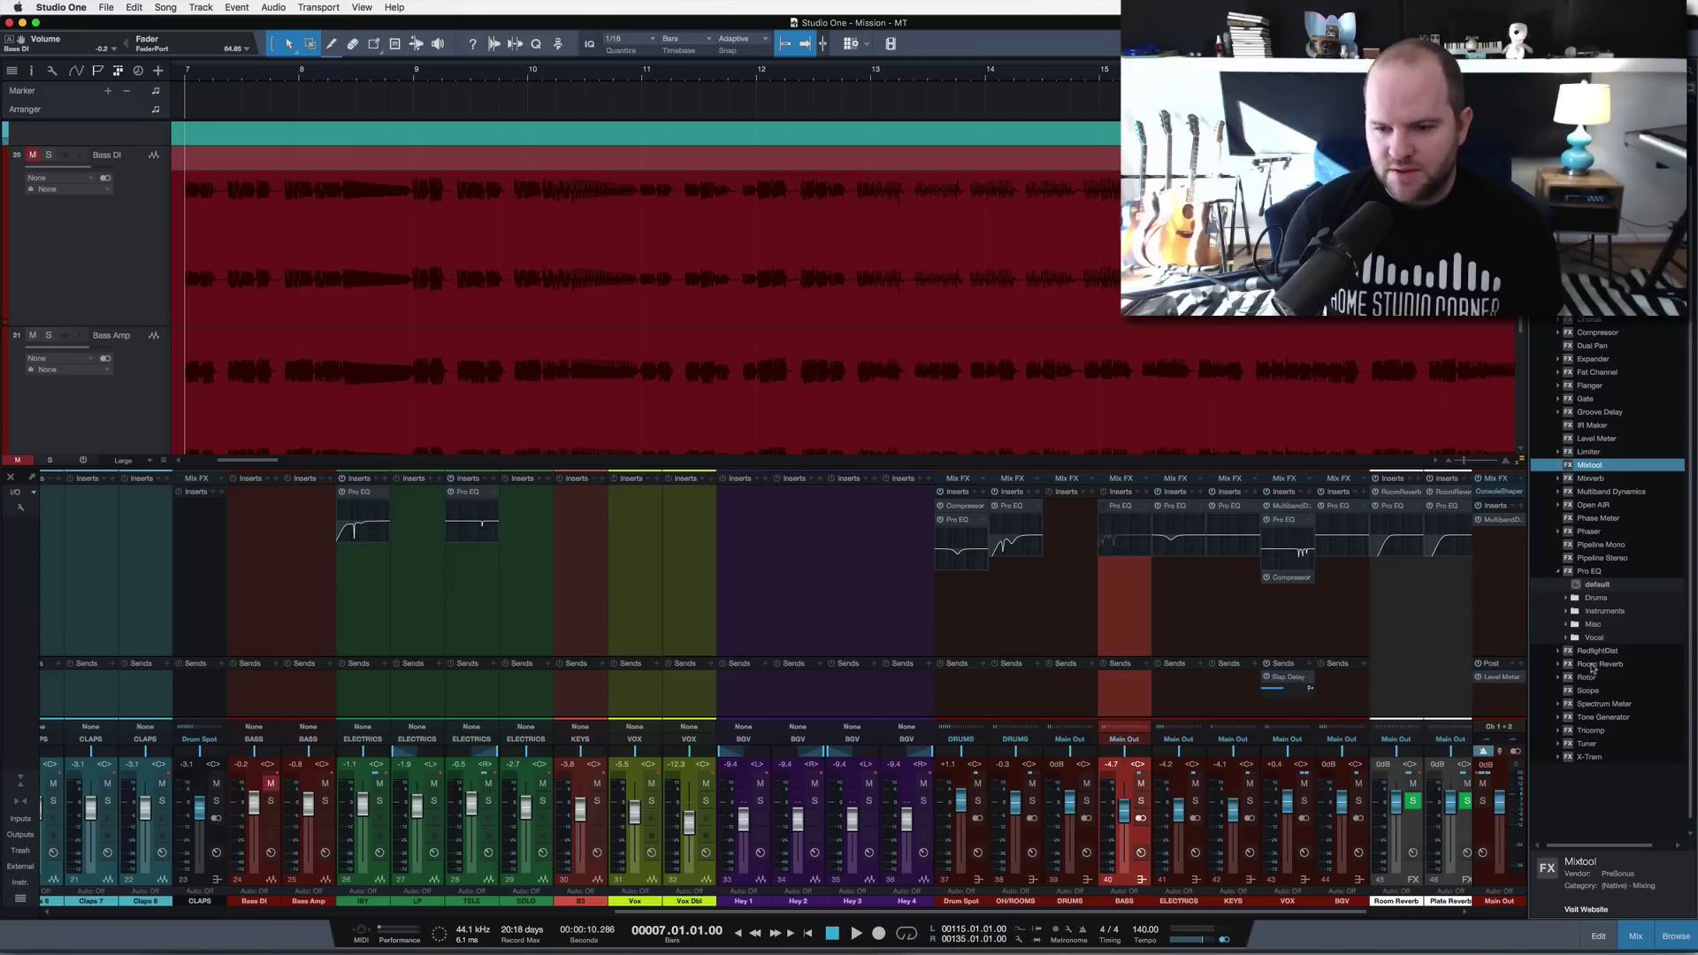
{"action": "left_click_drag", "start_coordinate": [1590, 654], "coordinate": [1123, 555]}
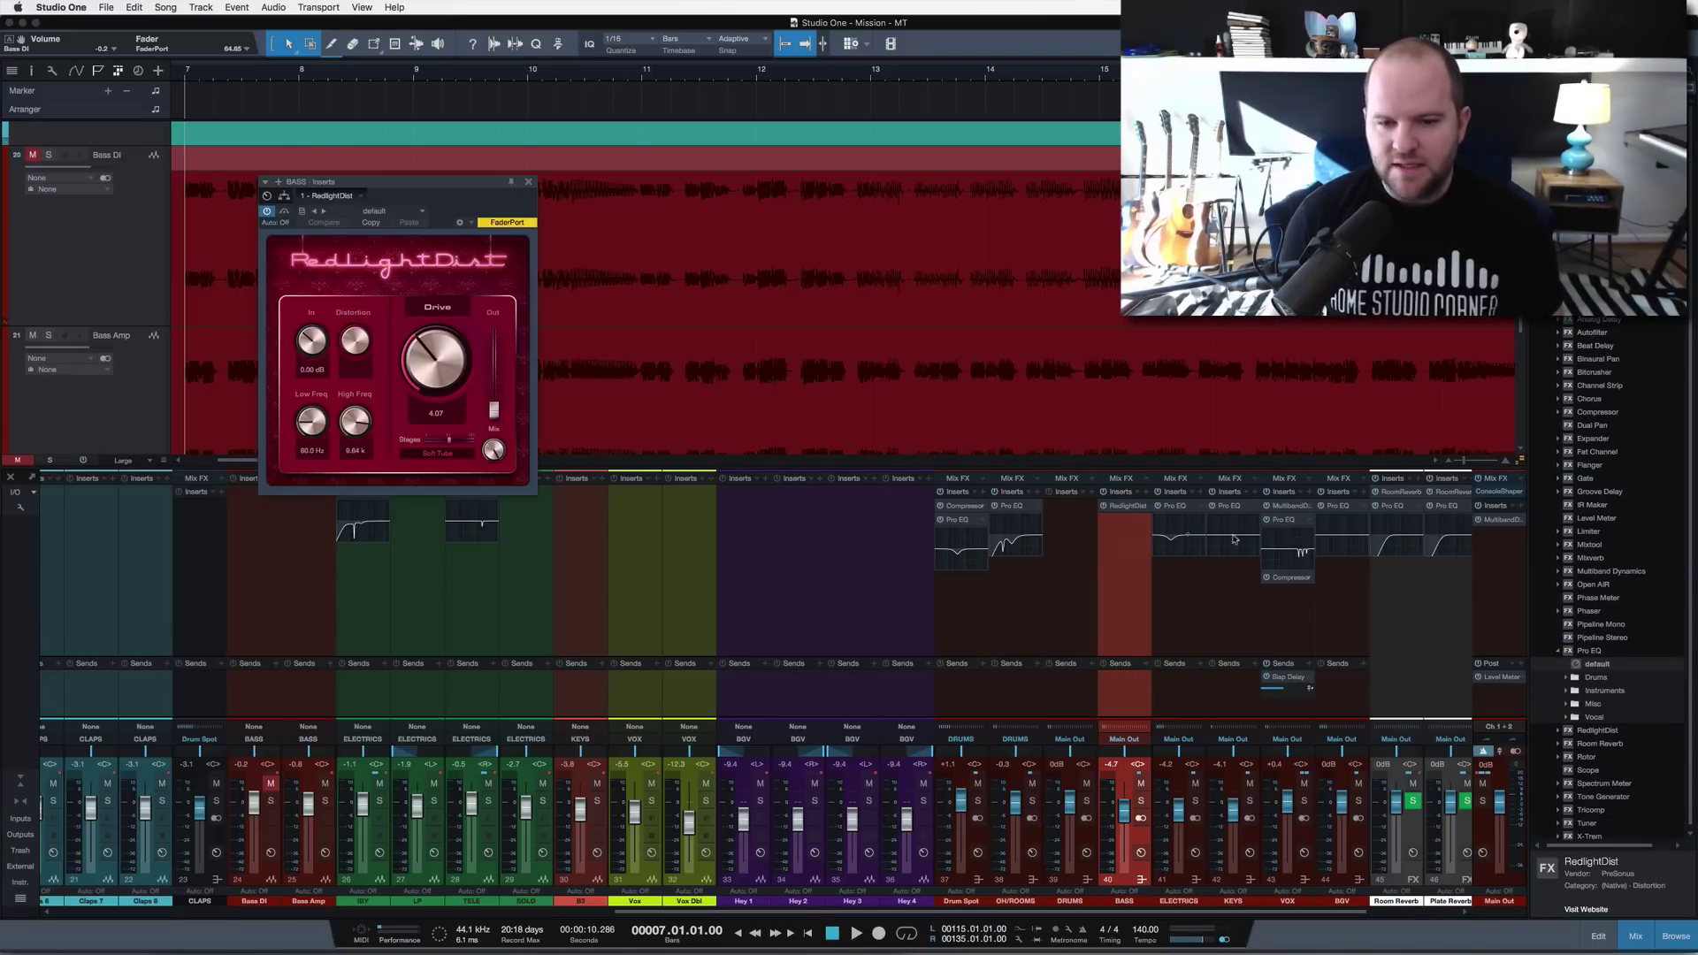
- Add a two-way Normal splitter to the BASS bus routing with RedlightDist on one branch, and open RedlightDist's controls
{"action": "left_click", "coordinate": [283, 196]}
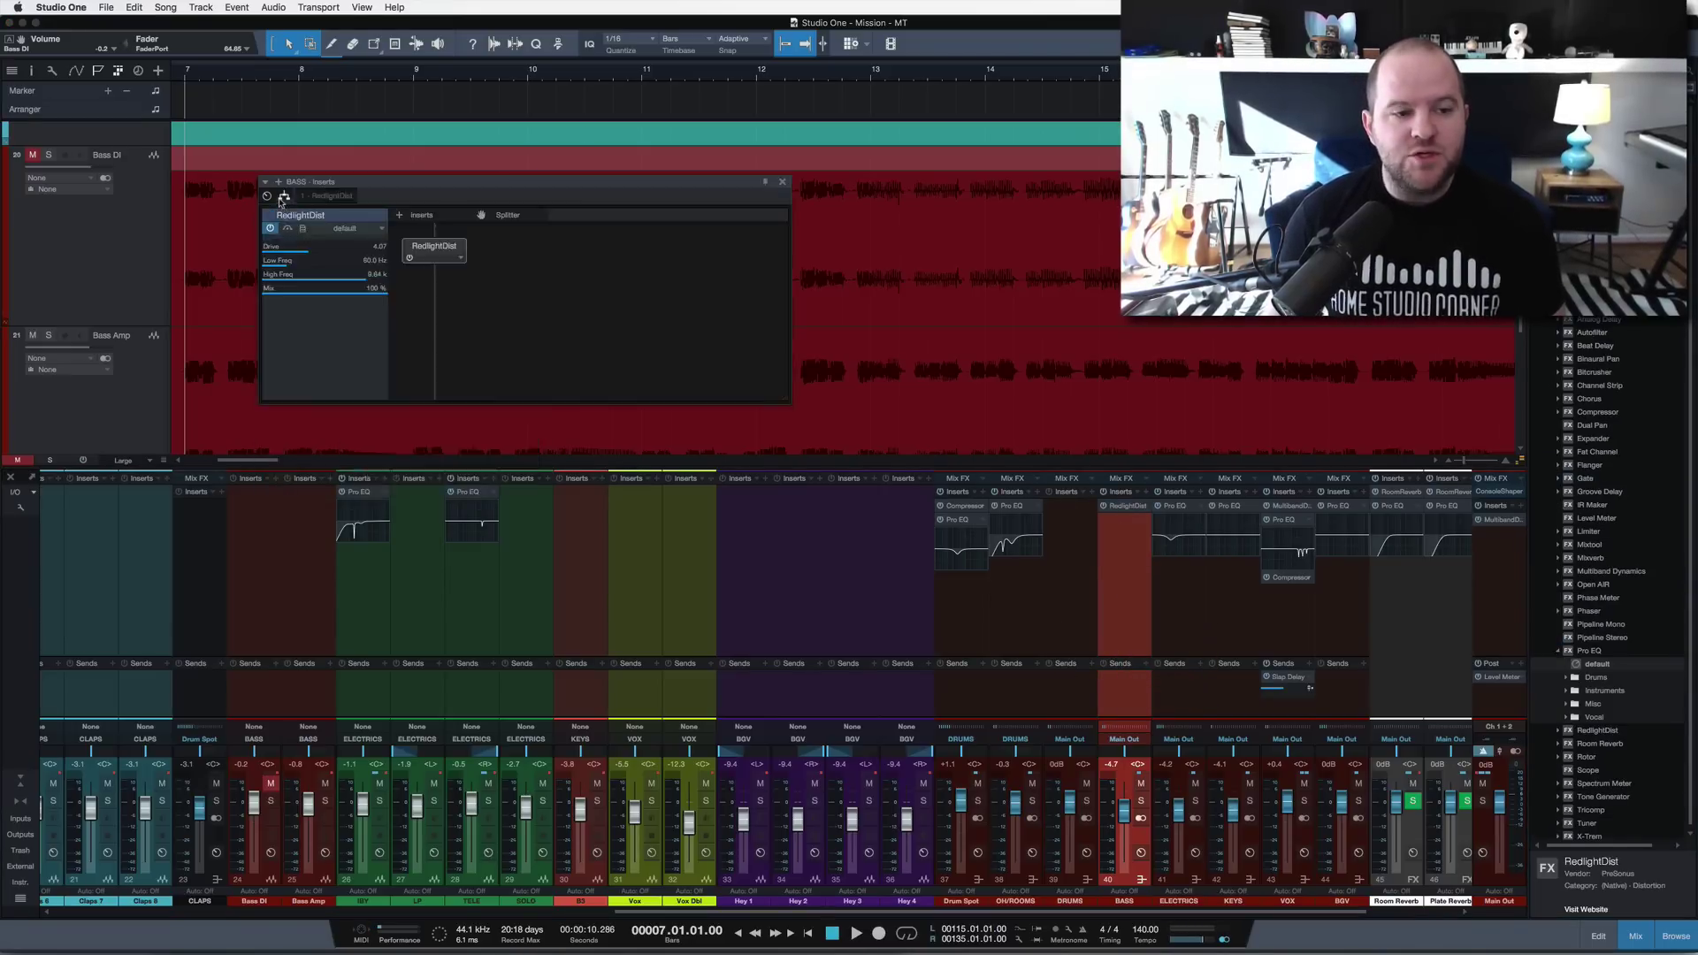
{"action": "left_click_drag", "start_coordinate": [496, 230], "coordinate": [433, 235]}
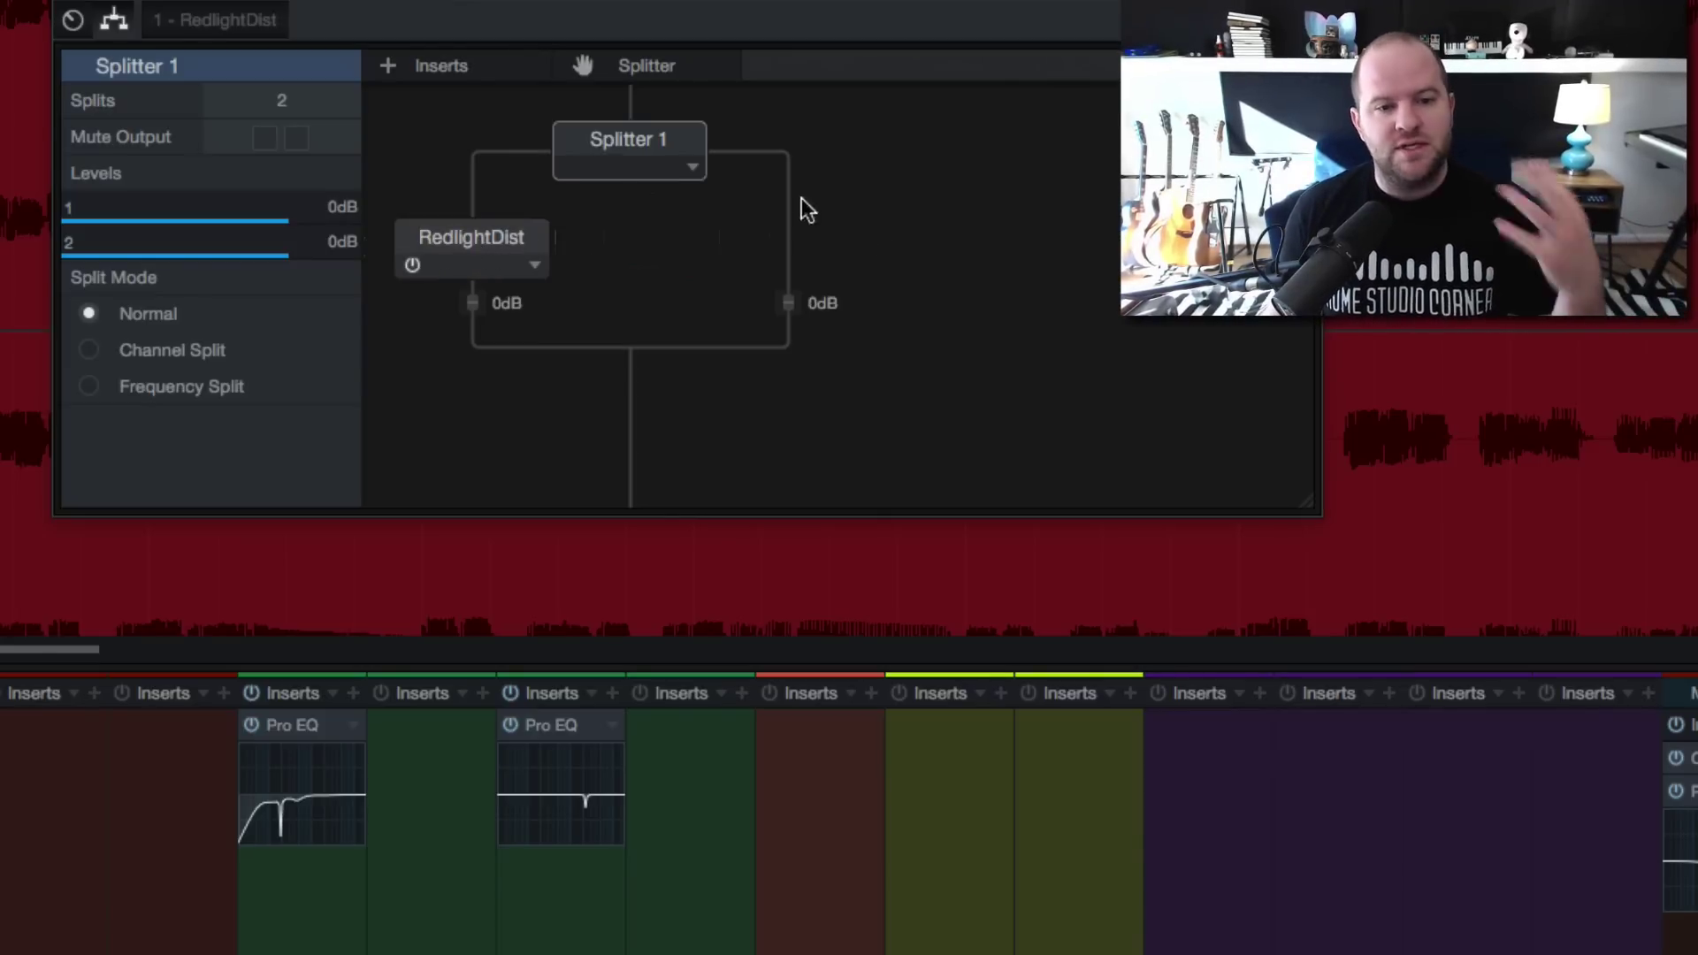
{"action": "mouse_move", "coordinate": [473, 304]}
{"action": "left_mouse_down"}
{"action": "mouse_move", "coordinate": [466, 394]}
{"action": "mouse_move", "coordinate": [478, 305]}
{"action": "left_mouse_up"}
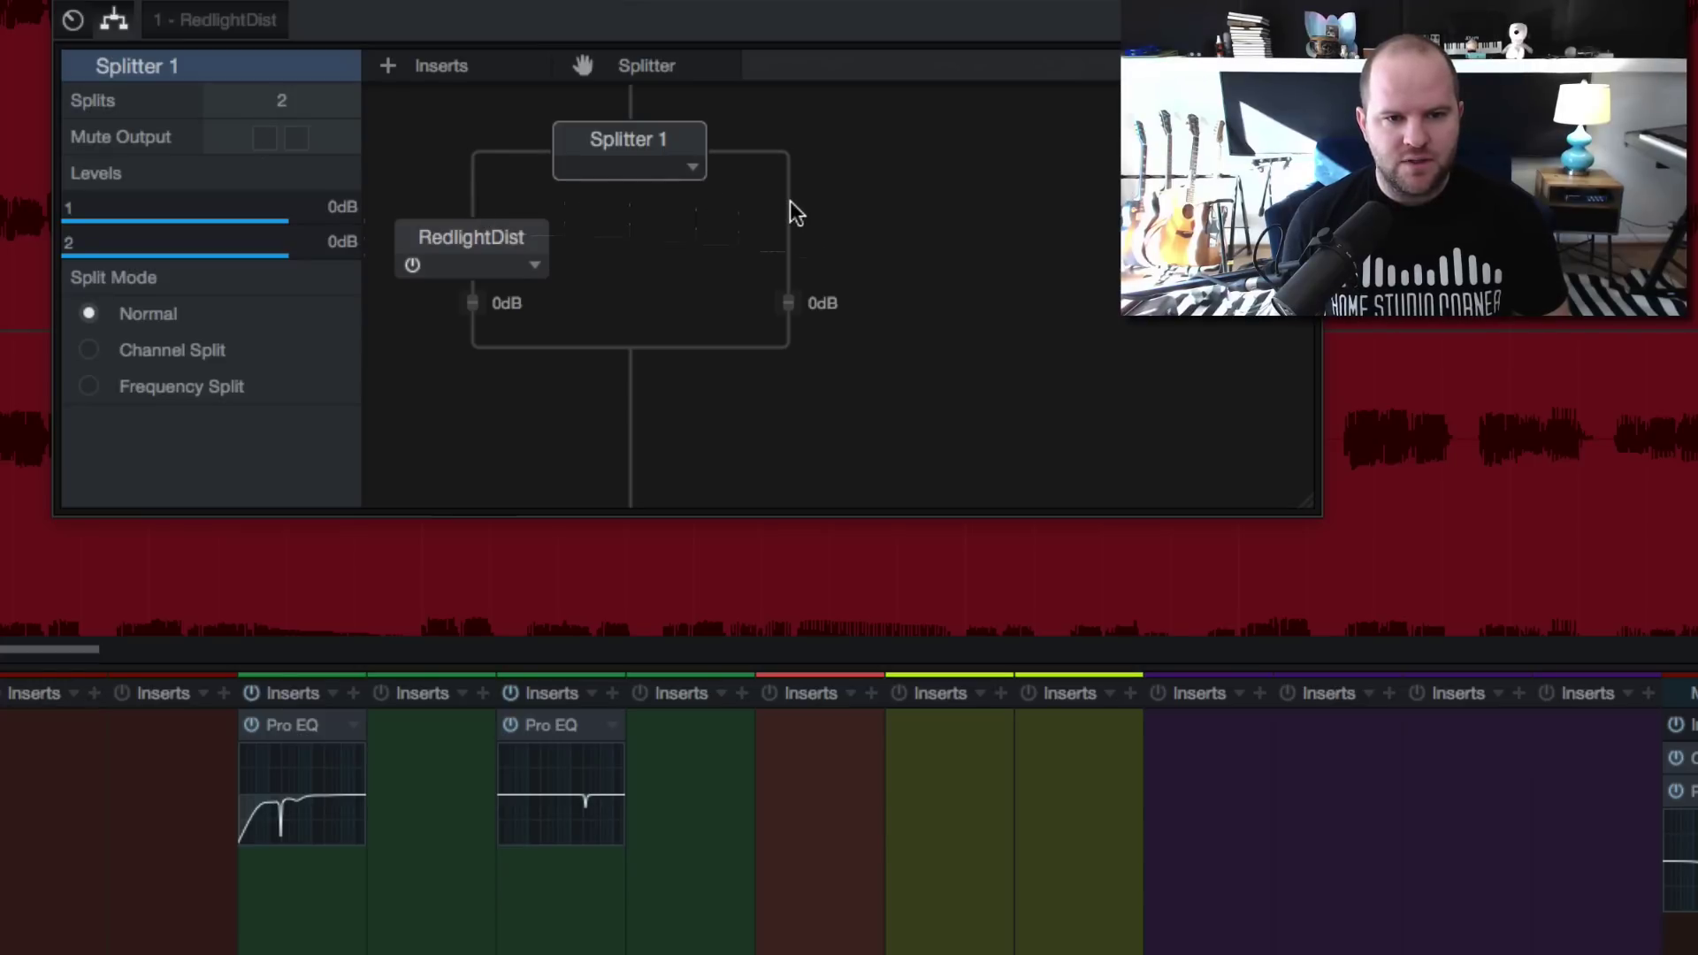
{"action": "double_click", "coordinate": [456, 241]}
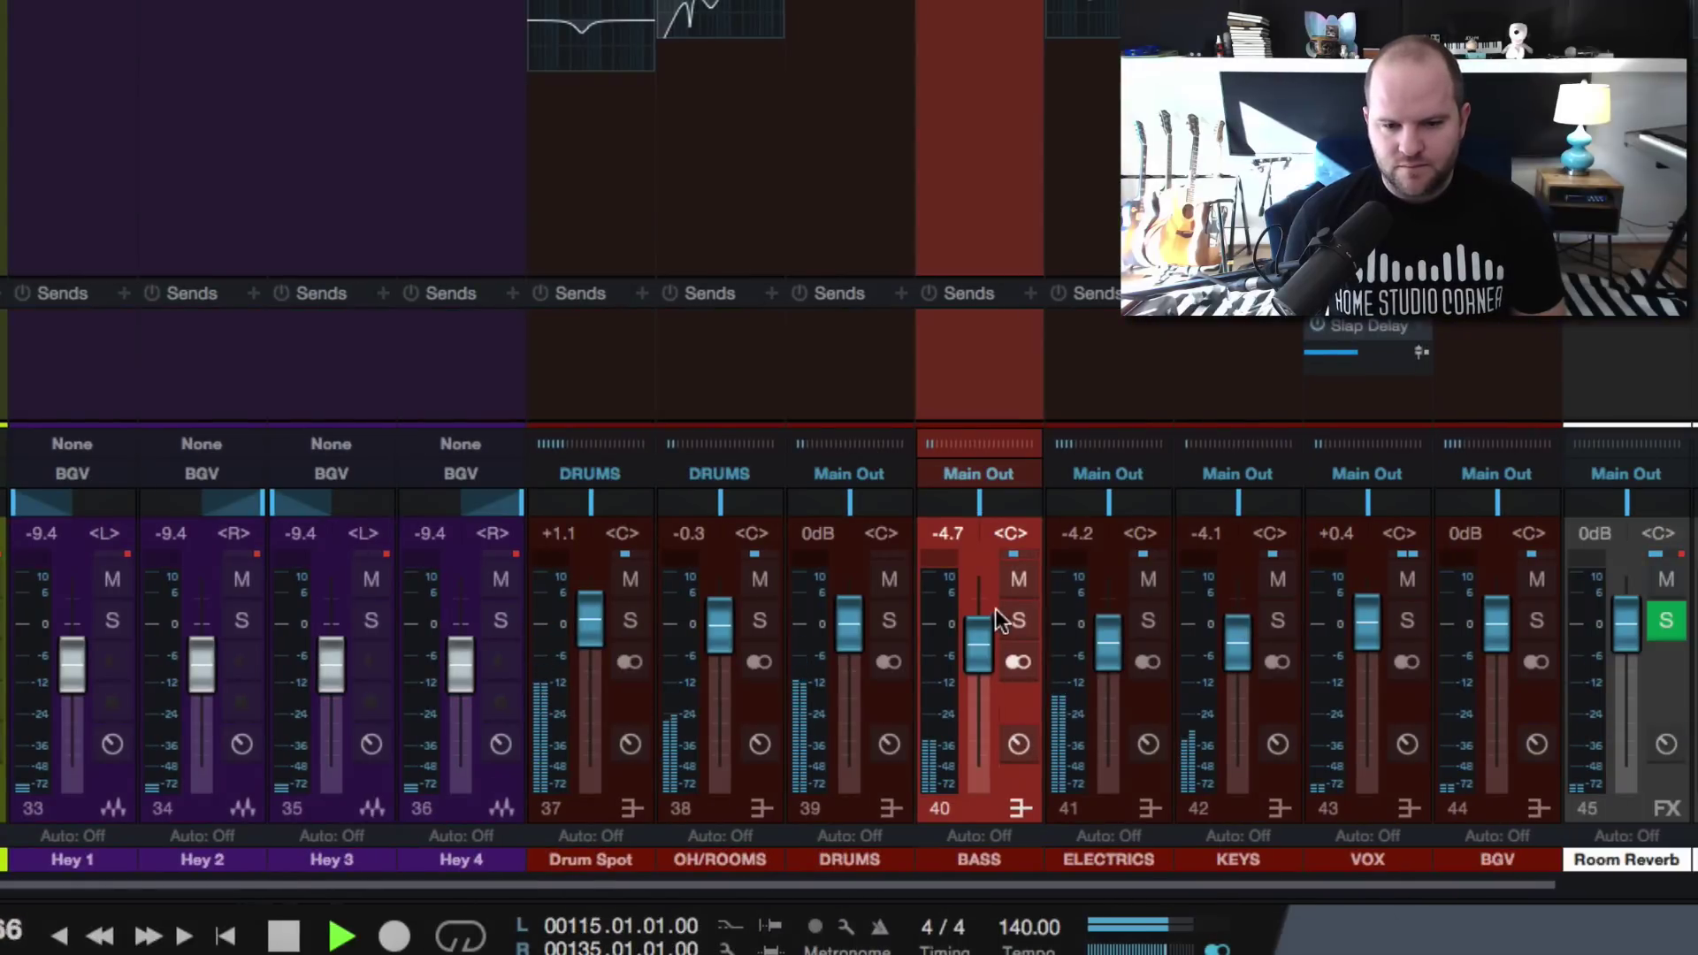
- Solo the BASS bus during playback and toggle RedlightDist's bypass to compare the sound
{"action": "left_click", "coordinate": [1016, 619]}
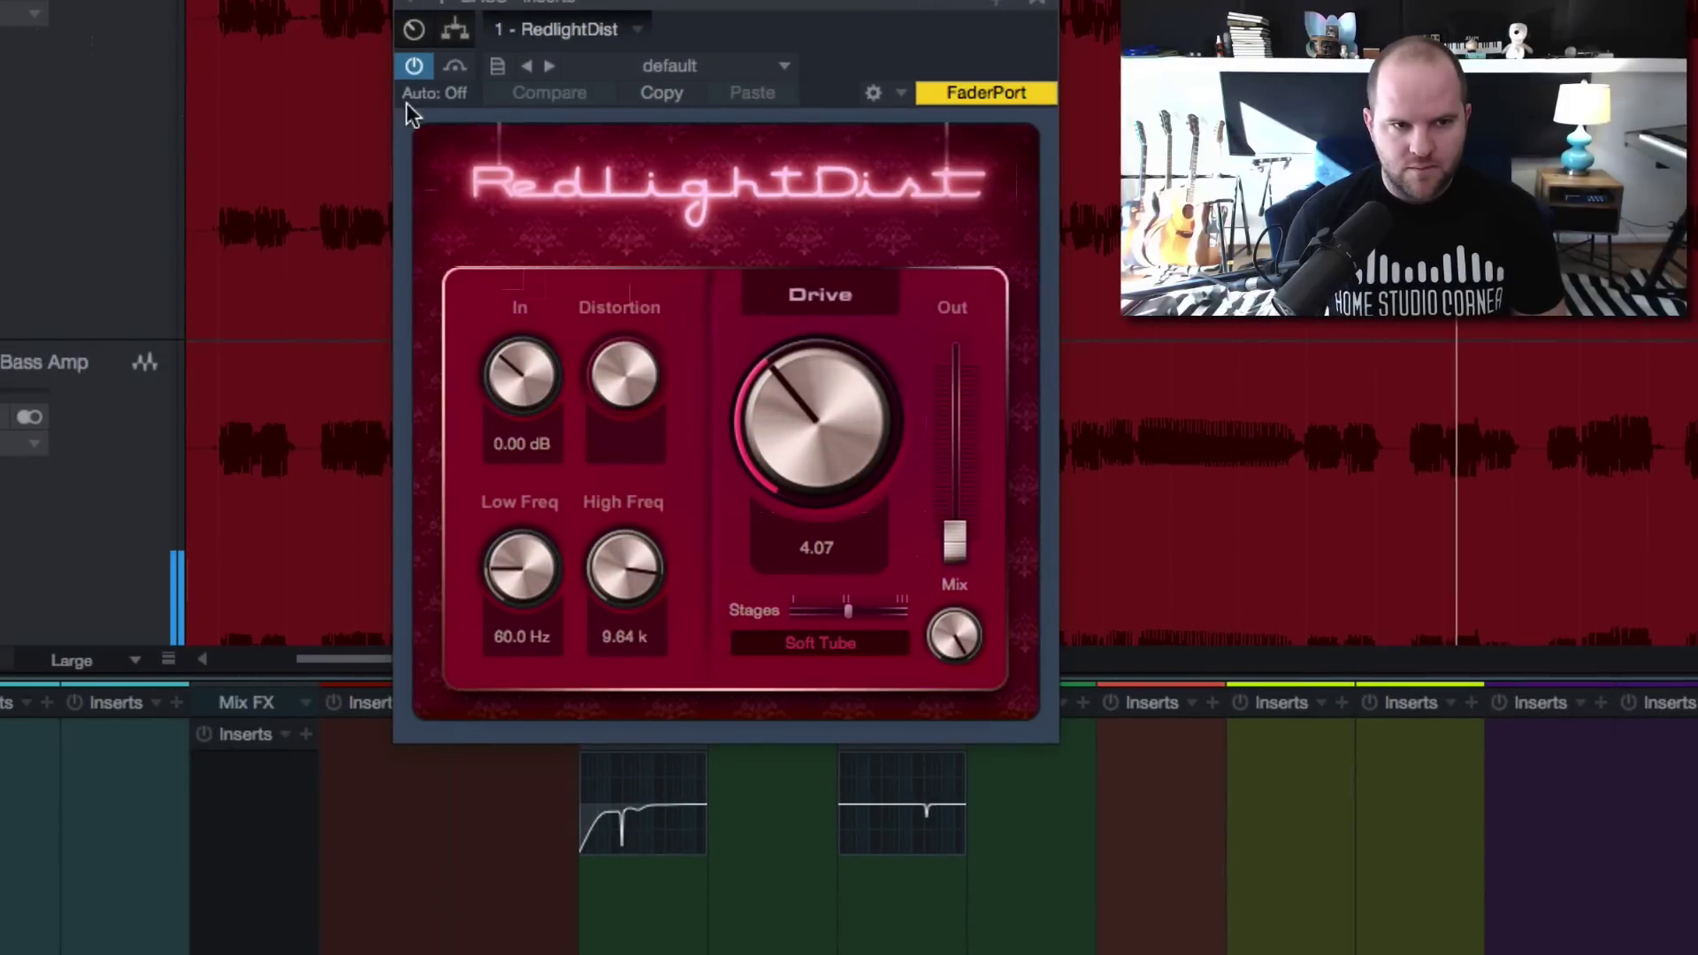
{"action": "left_click", "coordinate": [410, 66]}
{"action": "left_click", "coordinate": [409, 65]}
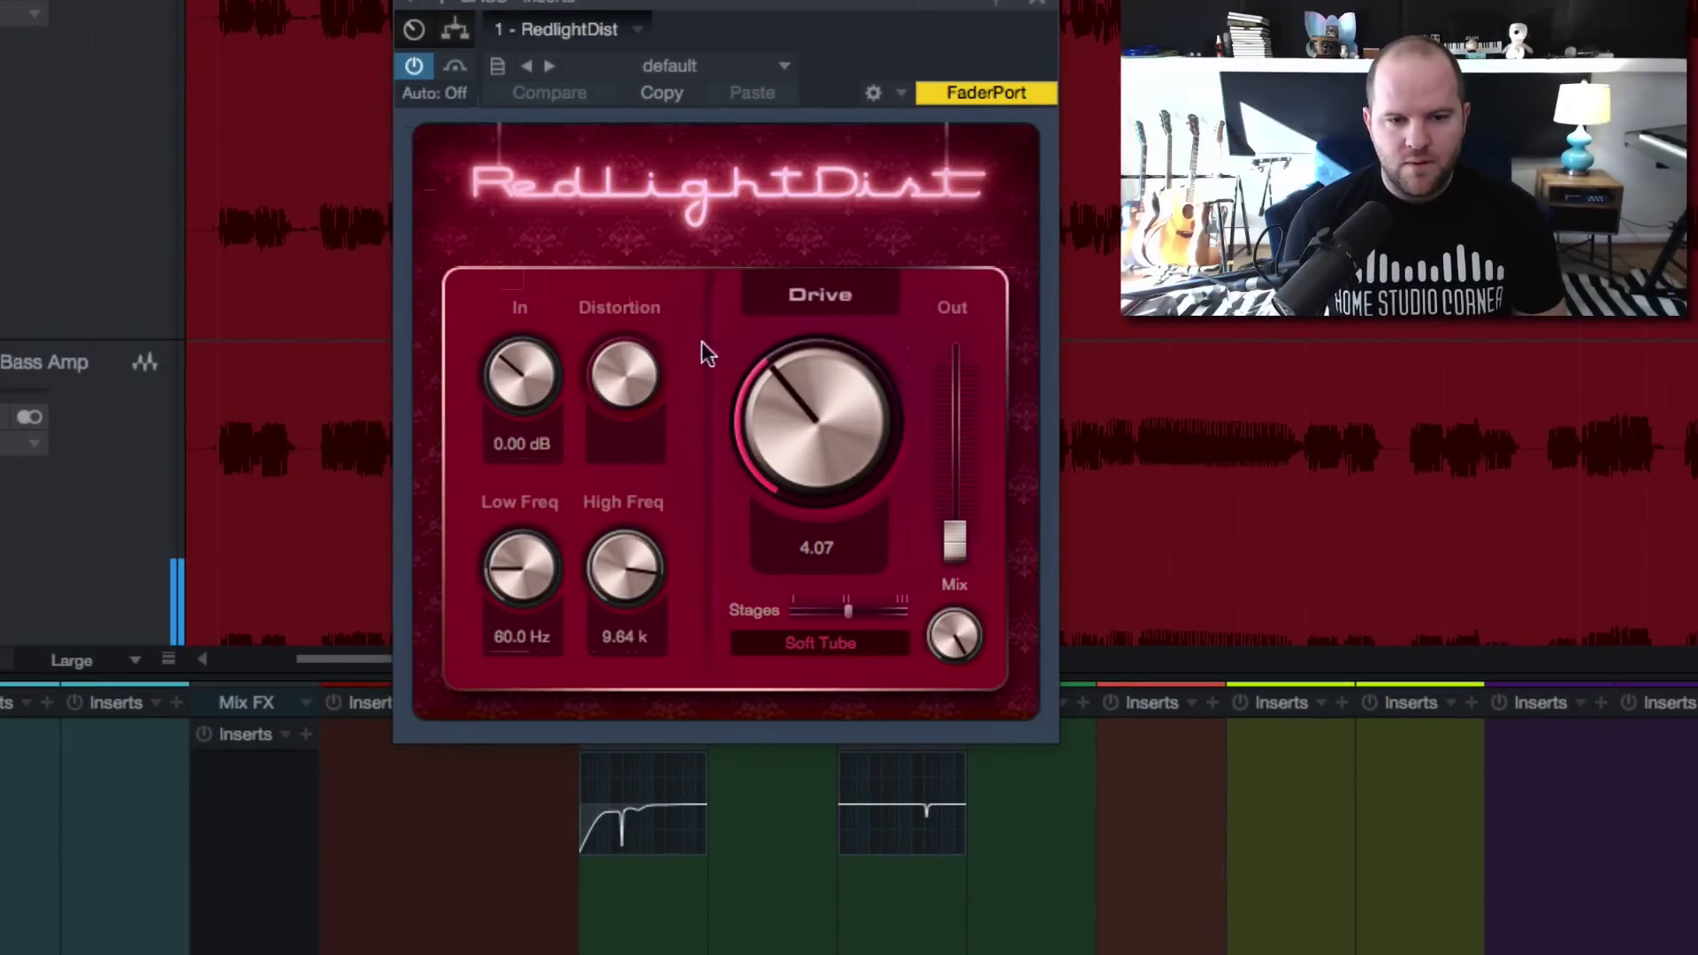
- Raise RedlightDist's output level, choose the Fuzz distortion type and set Drive to 10.28
{"action": "left_click_drag", "start_coordinate": [800, 442], "coordinate": [873, 466]}
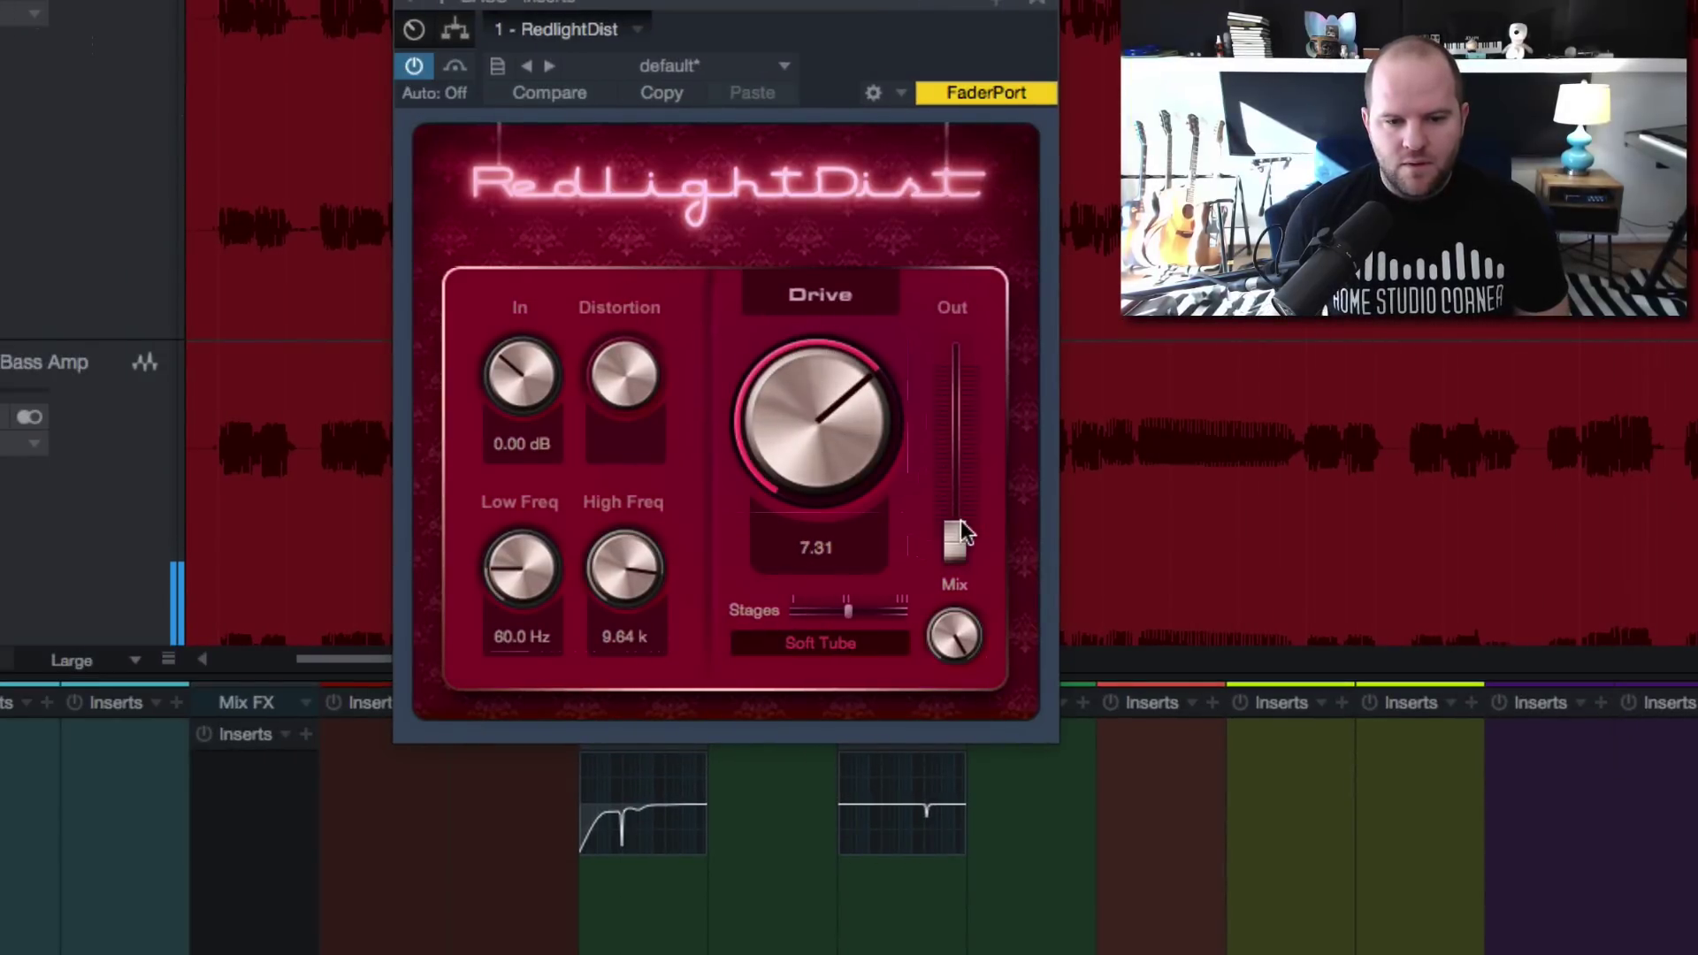
{"action": "left_click_drag", "start_coordinate": [962, 530], "coordinate": [961, 474]}
{"action": "left_click", "coordinate": [831, 643]}
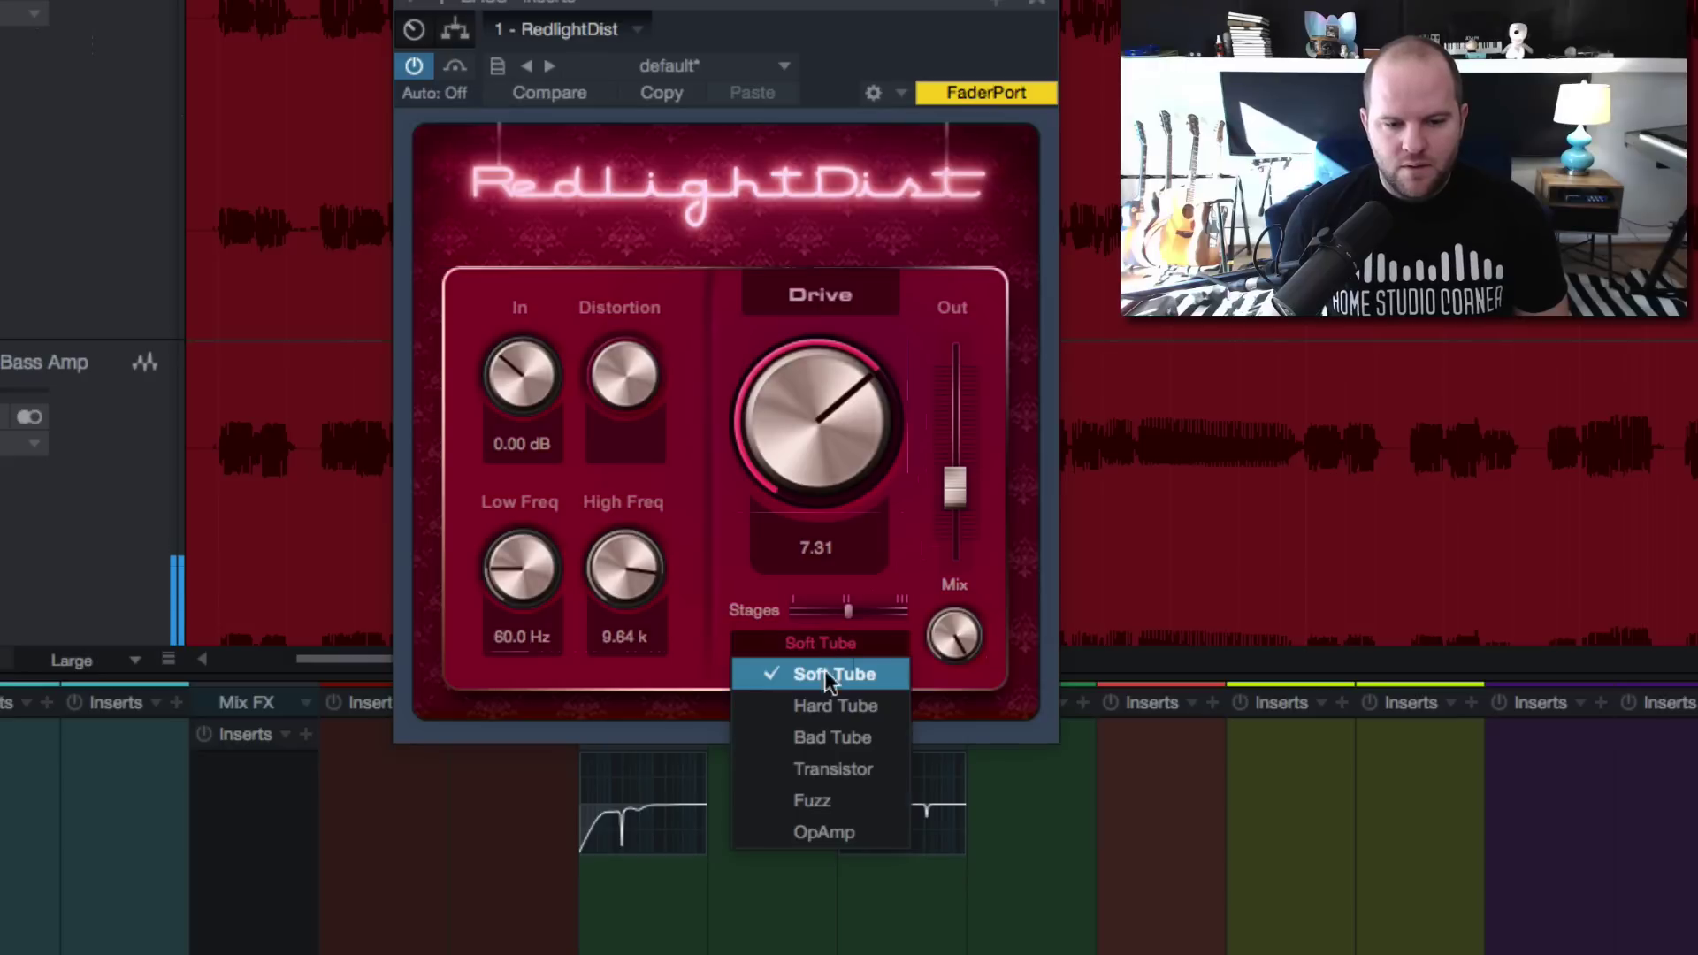
{"action": "left_click", "coordinate": [818, 799]}
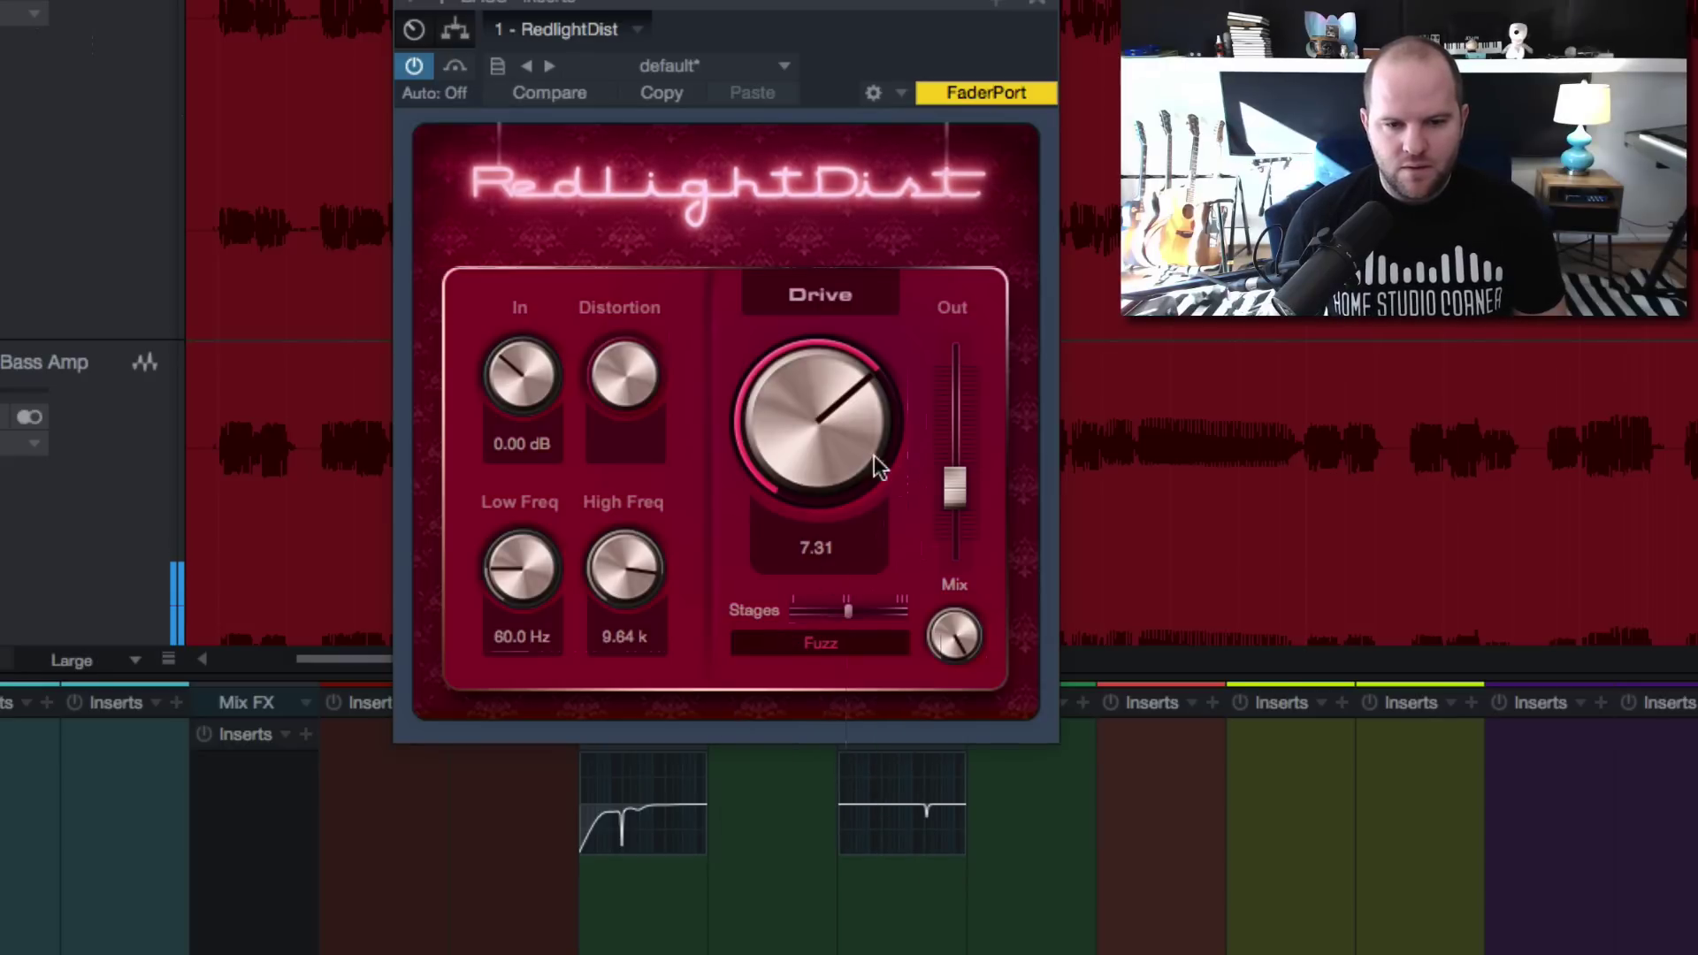
{"action": "left_click_drag", "start_coordinate": [873, 455], "coordinate": [834, 356]}
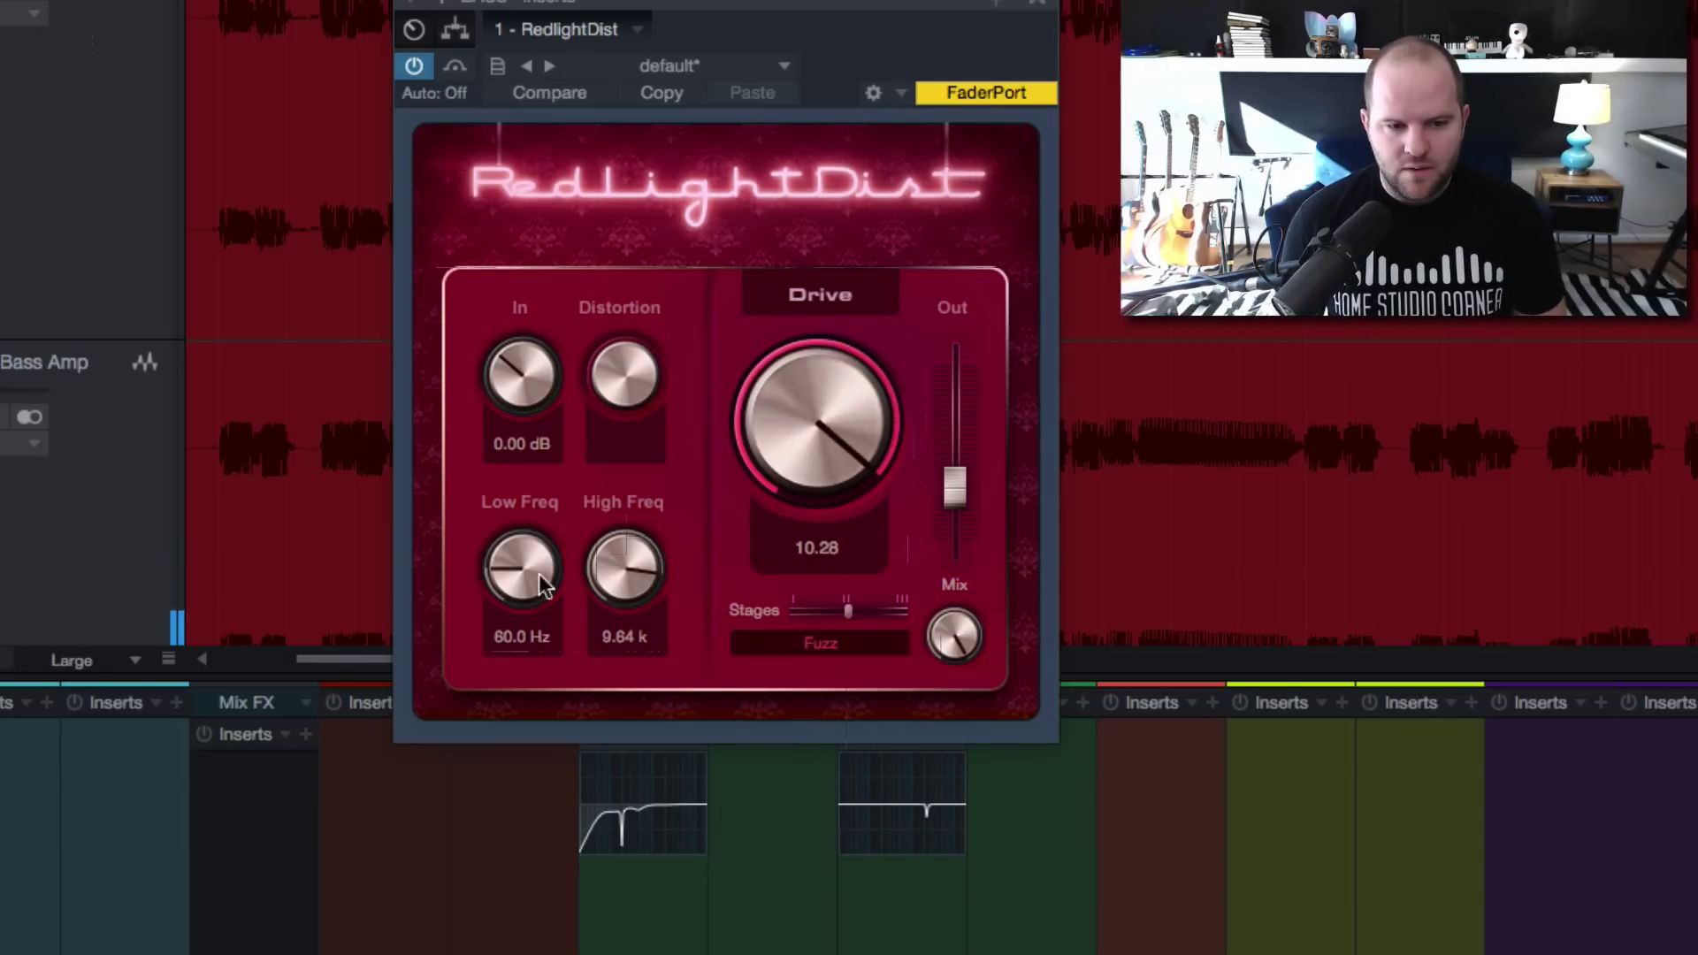
- Set RedlightDist's High Freq to 16.00 k and Low Freq to 57.1 Hz, and choose the Hard Tube distortion type
{"action": "left_click_drag", "start_coordinate": [543, 585], "coordinate": [508, 597]}
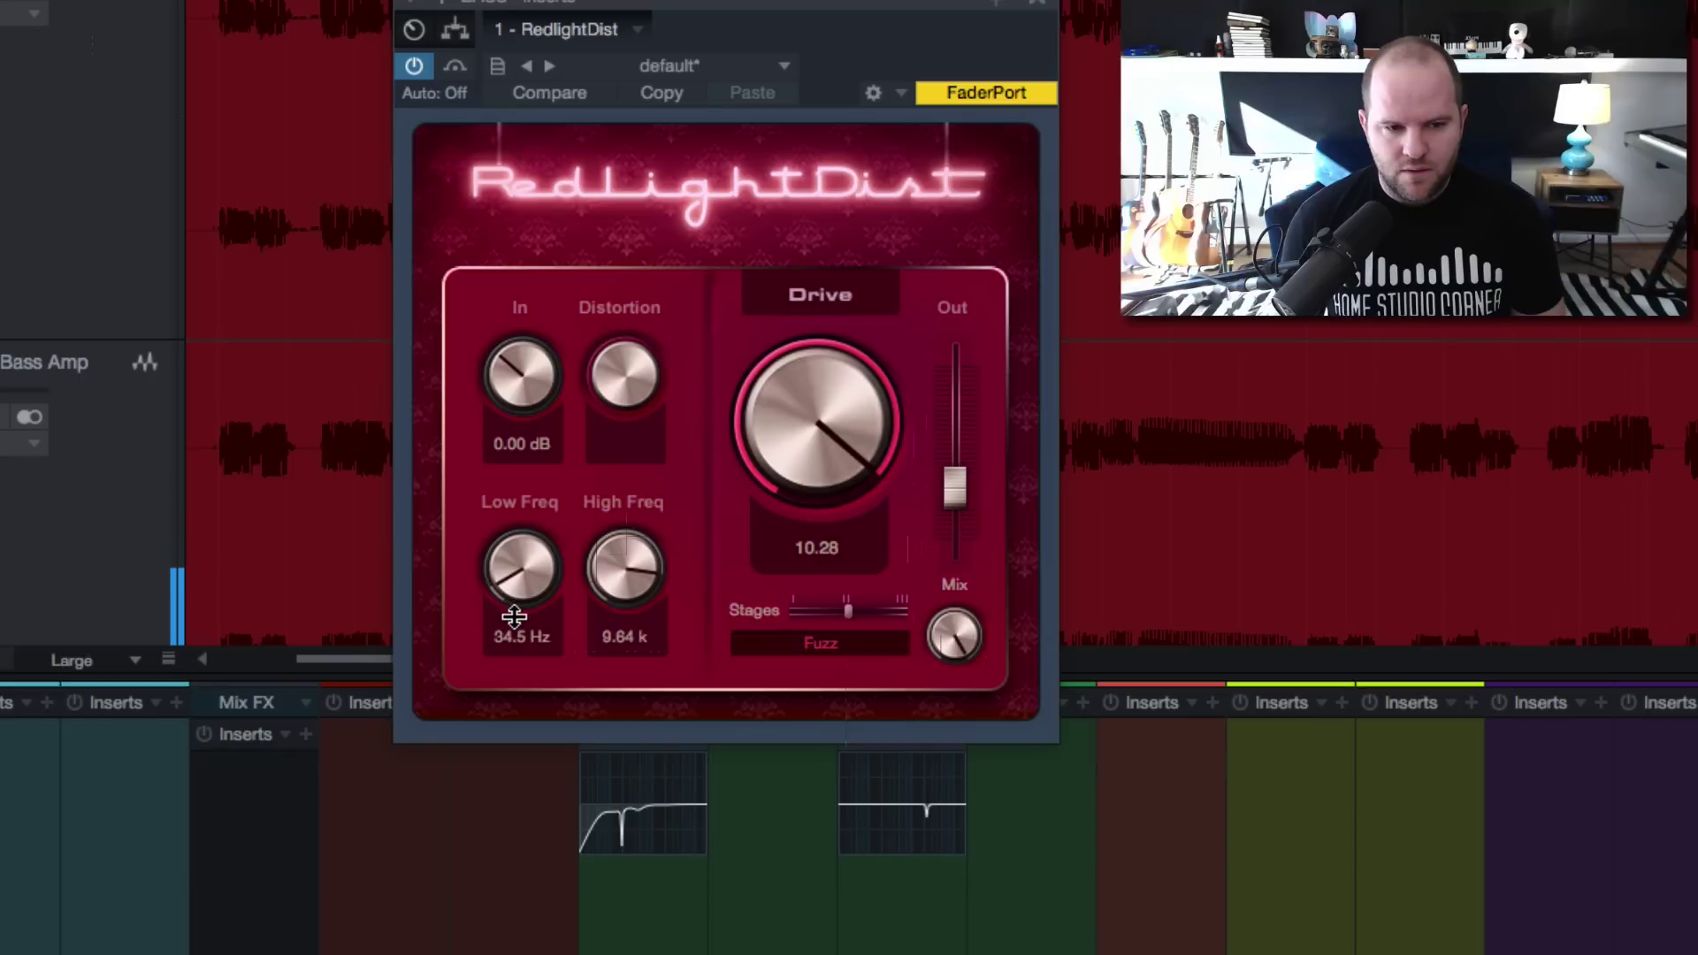
{"action": "left_click_drag", "start_coordinate": [644, 591], "coordinate": [644, 504]}
{"action": "left_click_drag", "start_coordinate": [528, 563], "coordinate": [524, 592]}
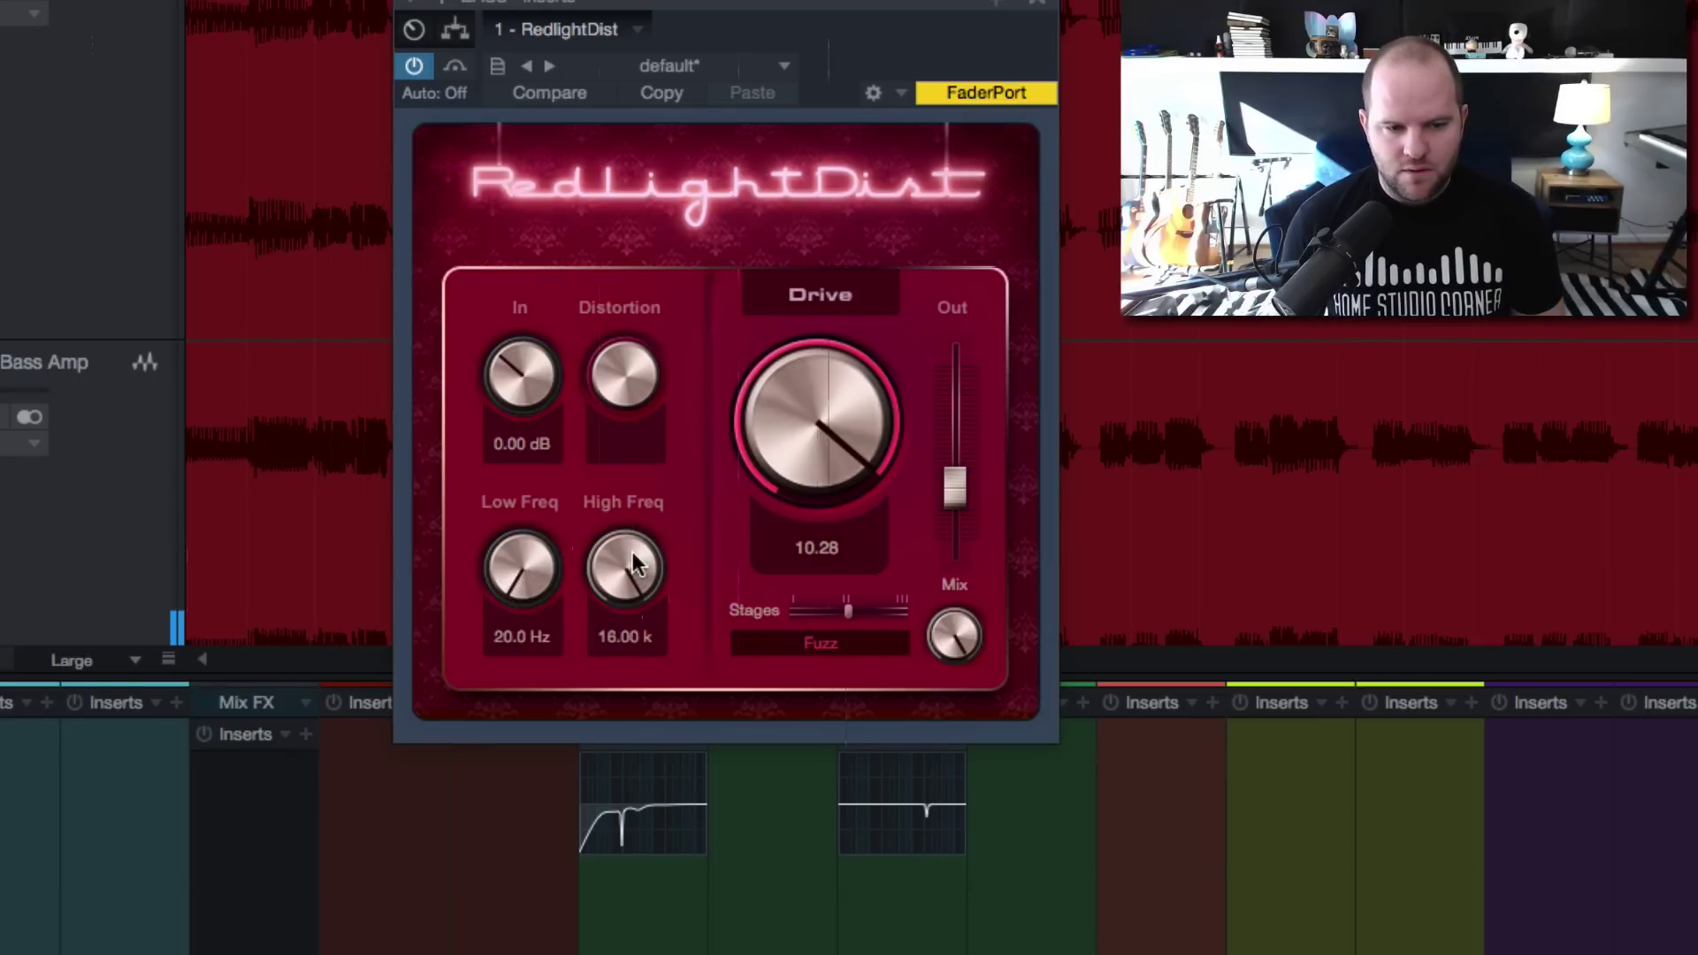
{"action": "left_click_drag", "start_coordinate": [504, 536], "coordinate": [497, 478]}
{"action": "left_click", "coordinate": [823, 640]}
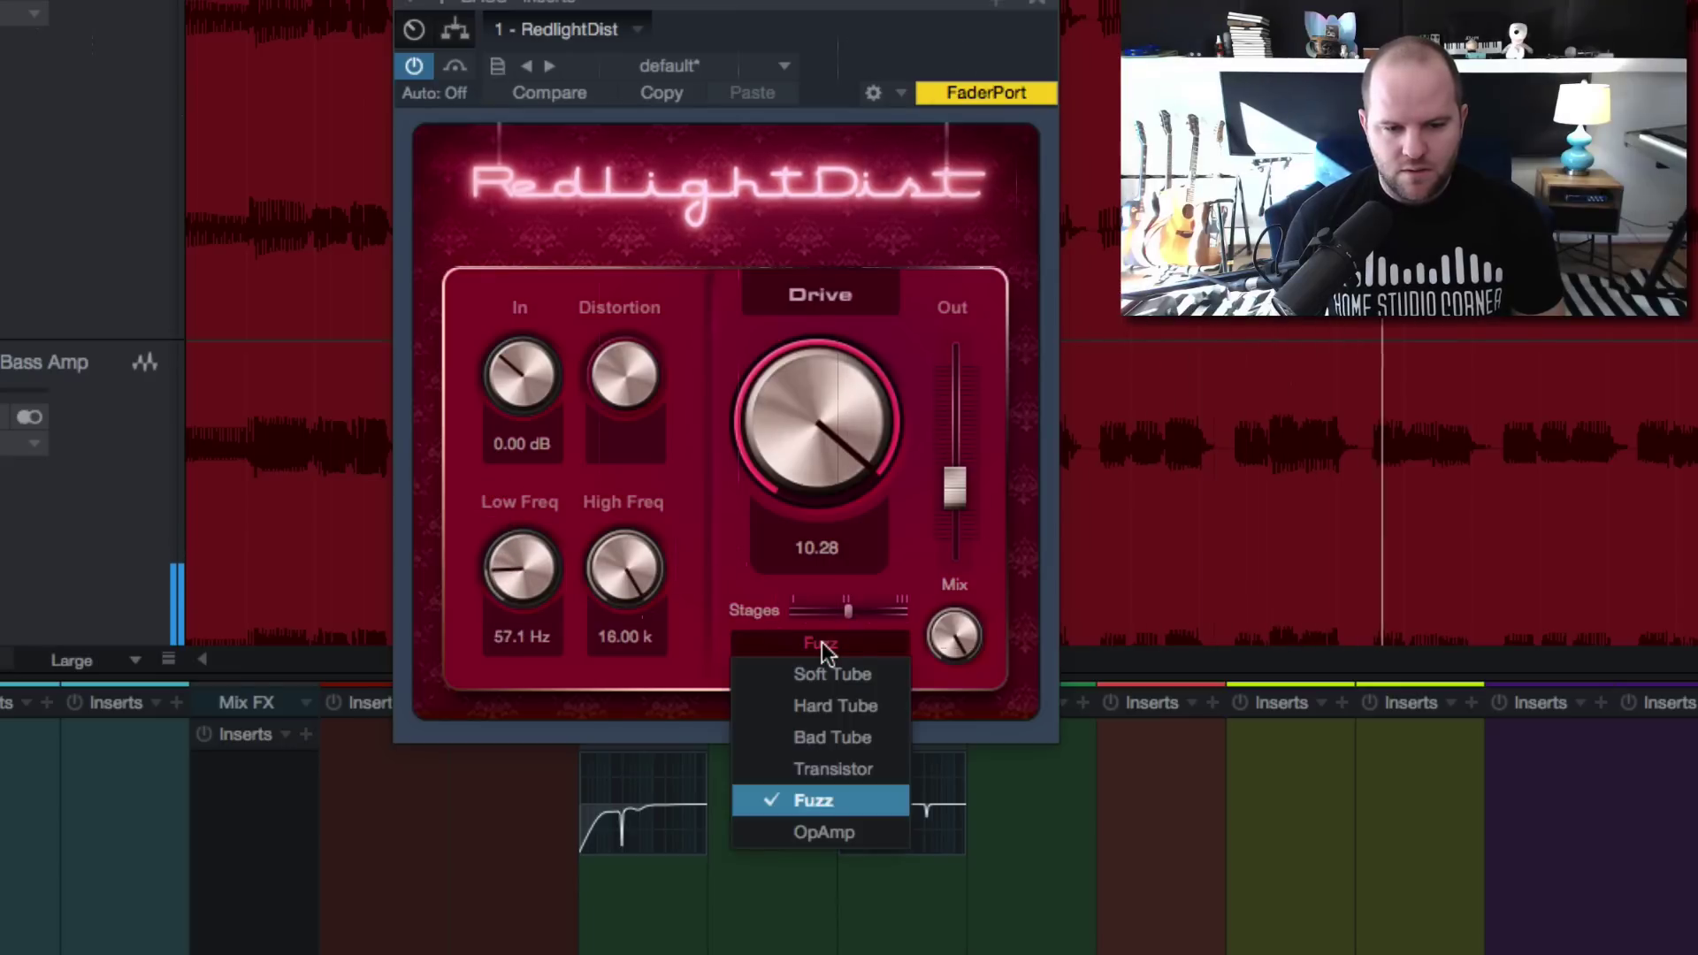
{"action": "left_click", "coordinate": [820, 707]}
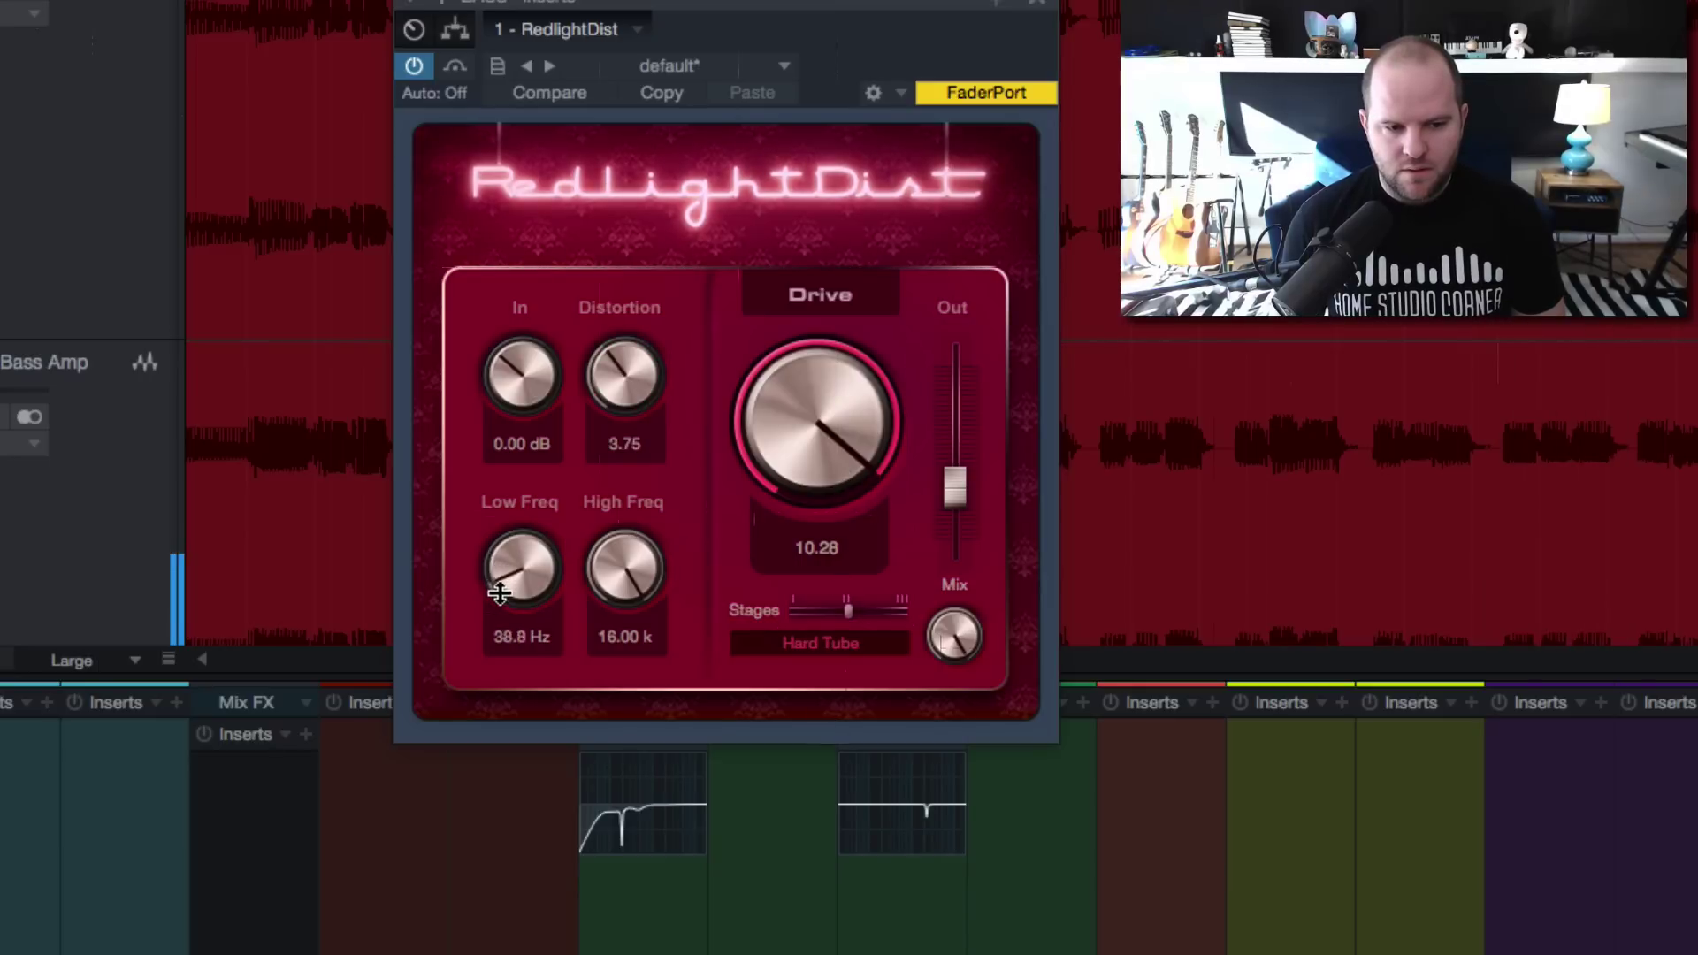
- Set RedlightDist's Low Freq to 45.8 Hz, Drive to 8.58 and Stages to the minimum, and raise its output slightly
{"action": "left_click_drag", "start_coordinate": [500, 593], "coordinate": [482, 564]}
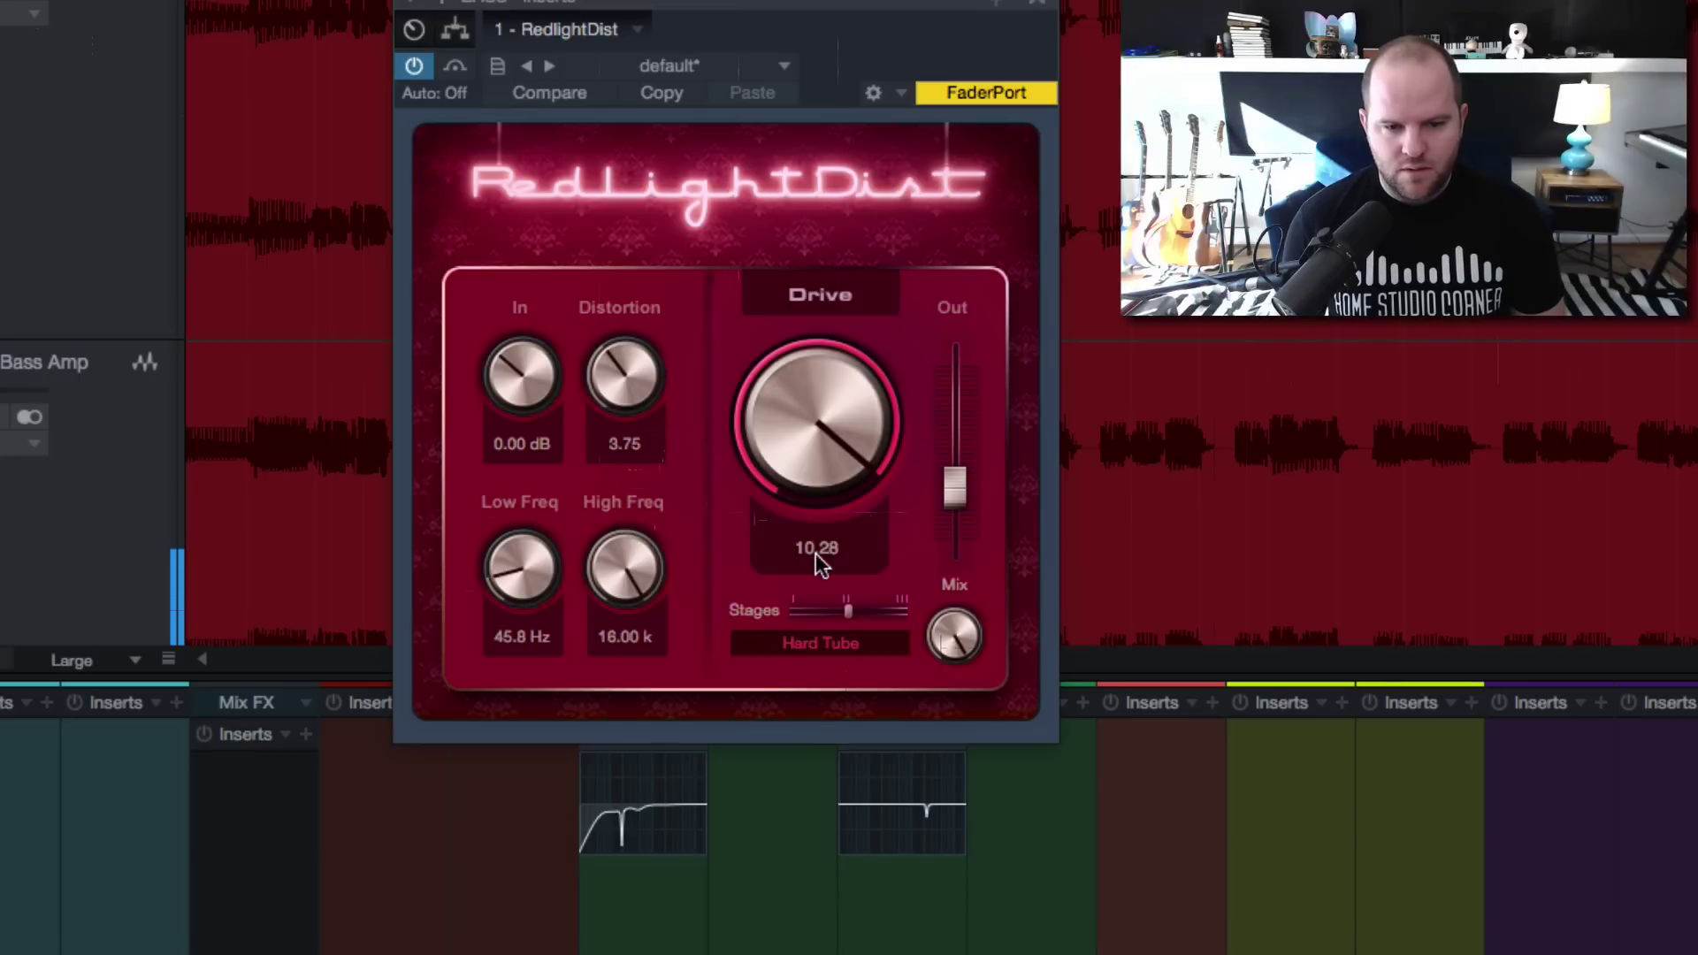
{"action": "left_click_drag", "start_coordinate": [814, 474], "coordinate": [807, 509]}
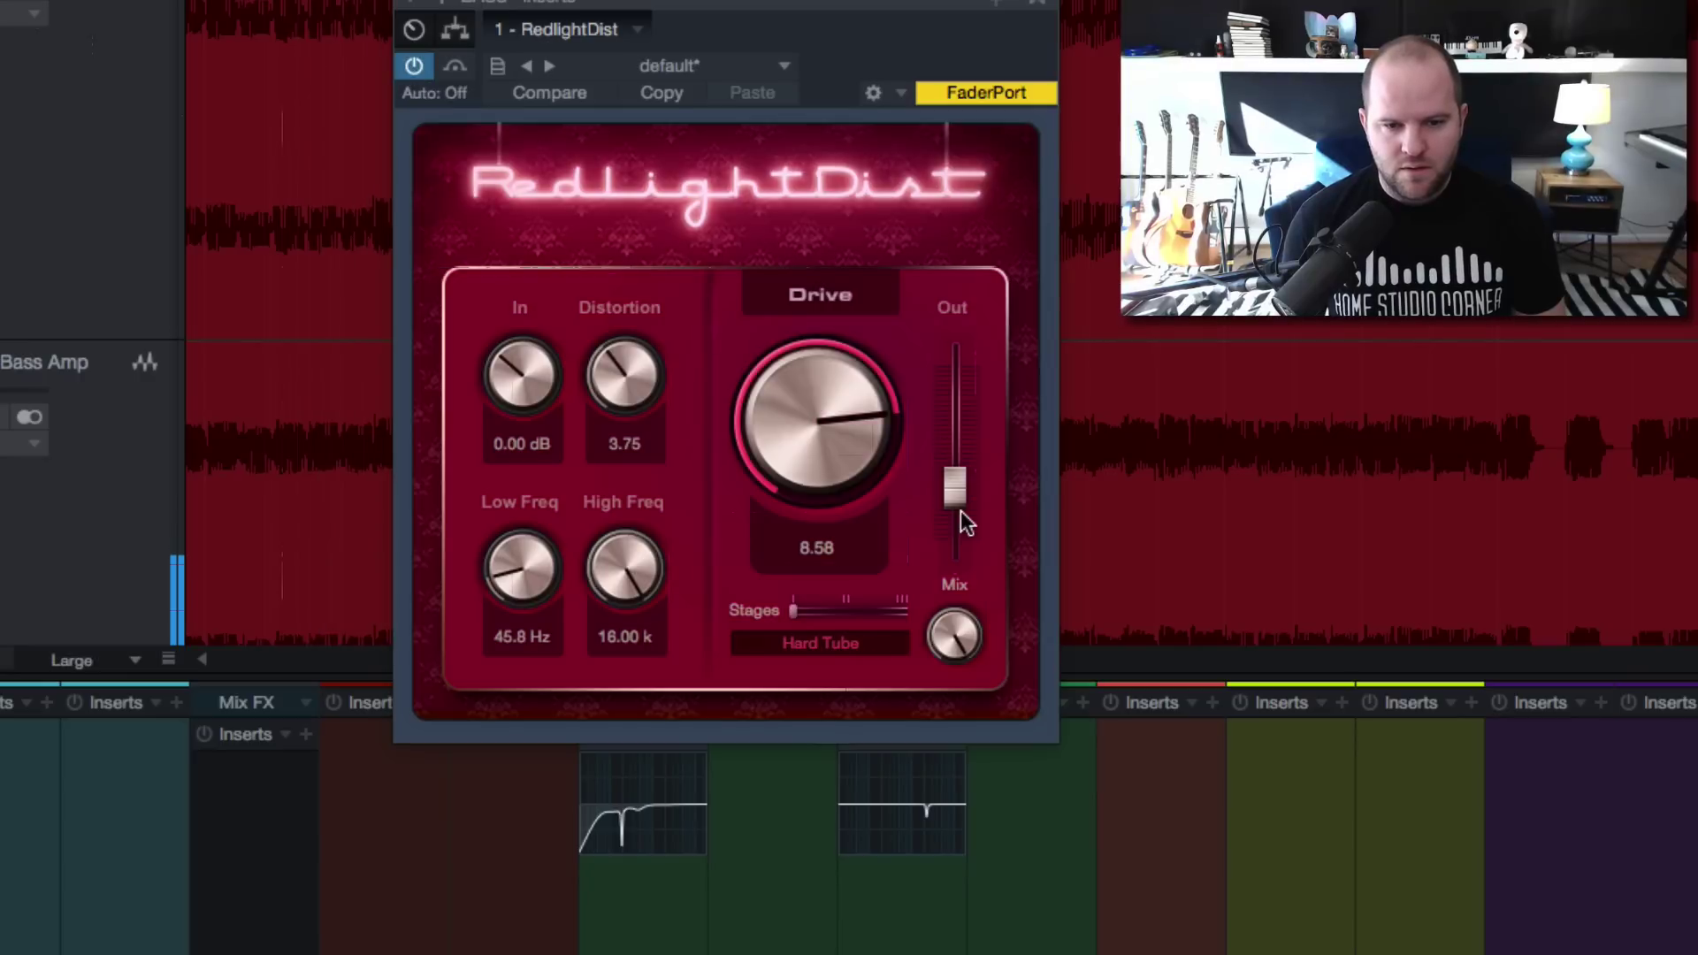
{"action": "left_click_drag", "start_coordinate": [957, 492], "coordinate": [957, 485]}
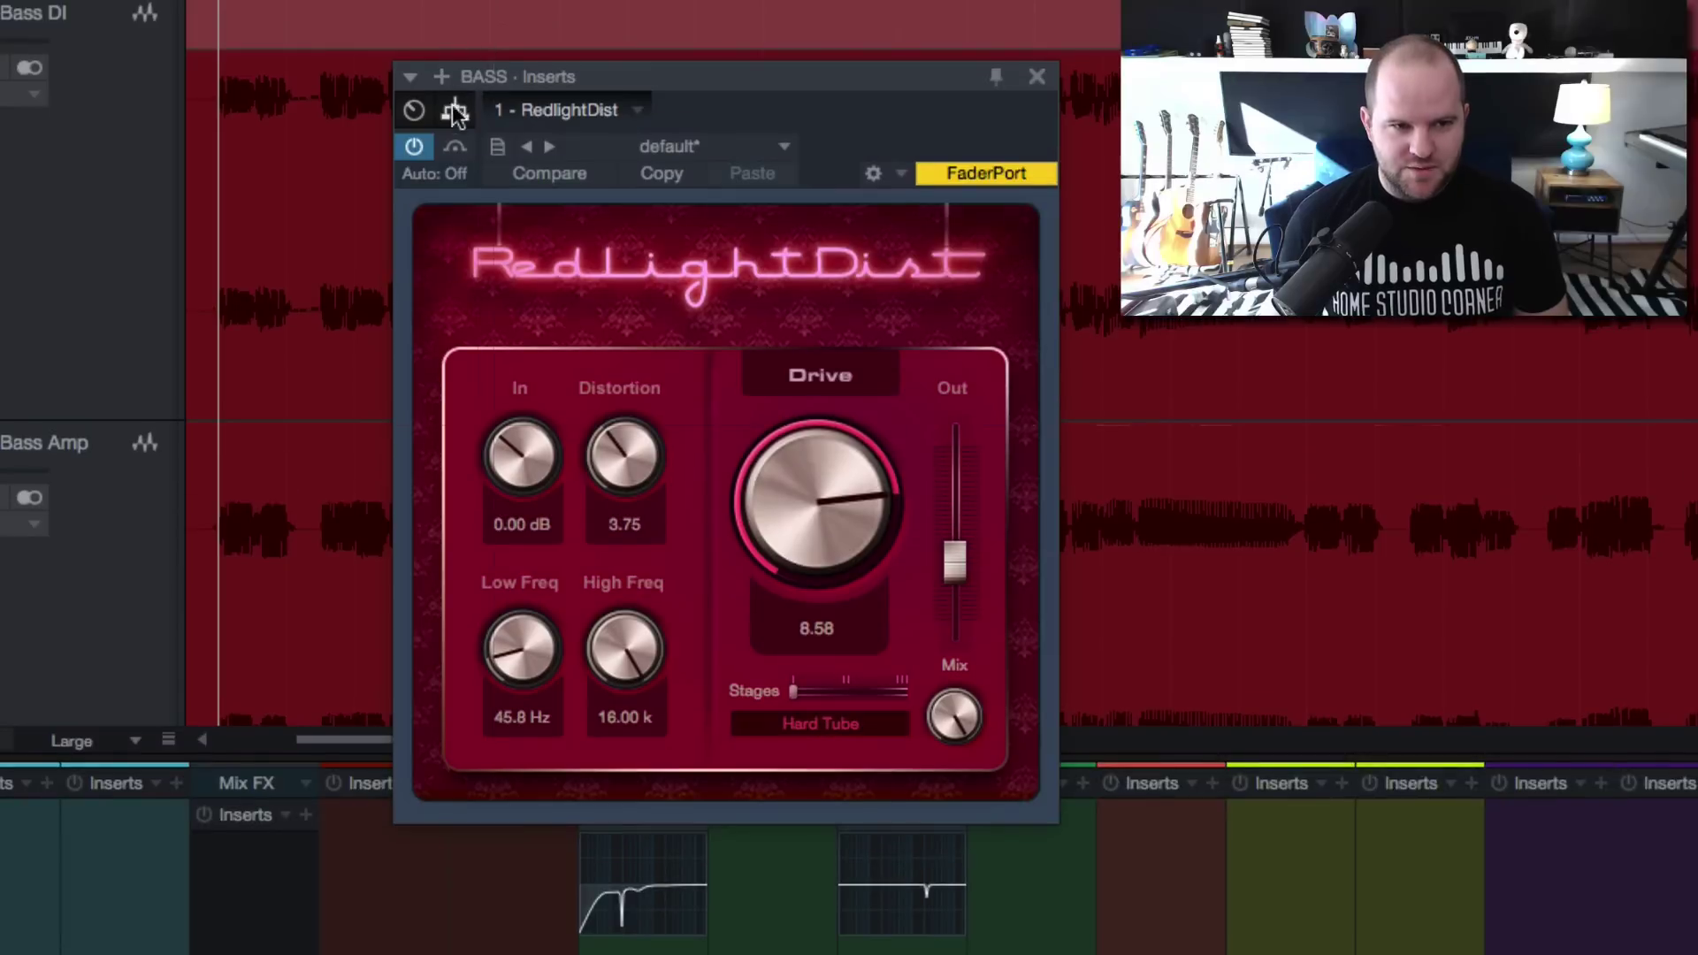
- In the BASS bus routing, lower the RedlightDist branch to -8.1 dB and insert Mixtool after RedlightDist on that branch
{"action": "left_click", "coordinate": [456, 29]}
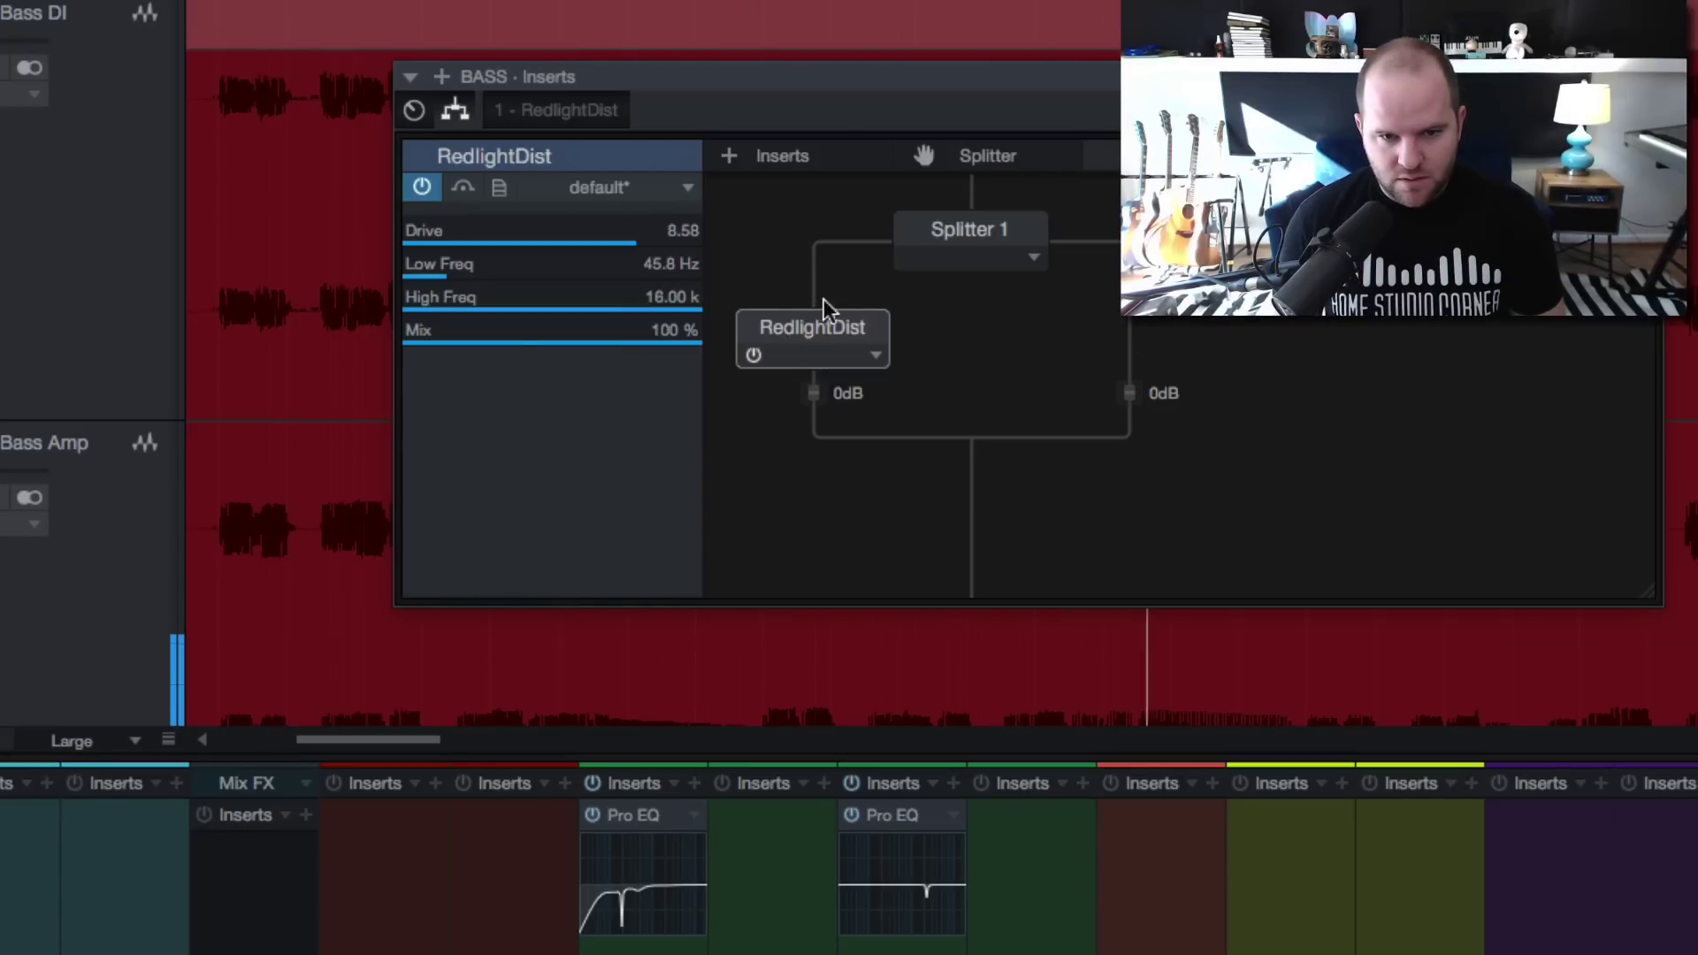
{"action": "left_click_drag", "start_coordinate": [814, 393], "coordinate": [849, 478]}
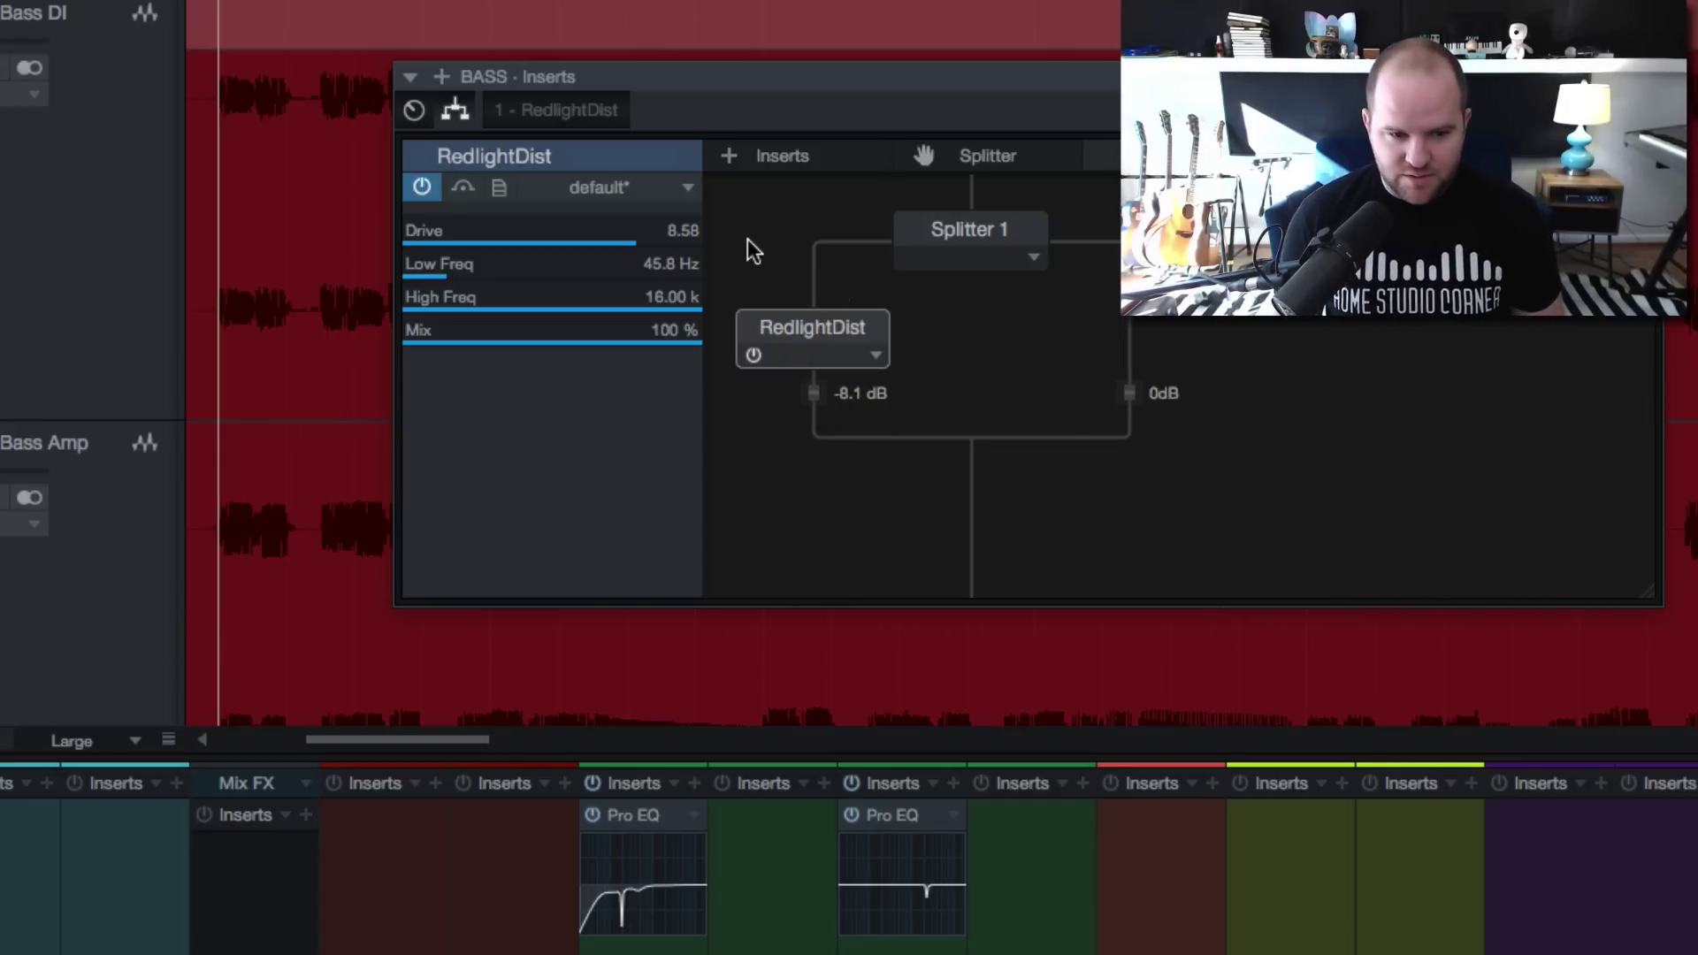
{"action": "key", "text": "F5"}
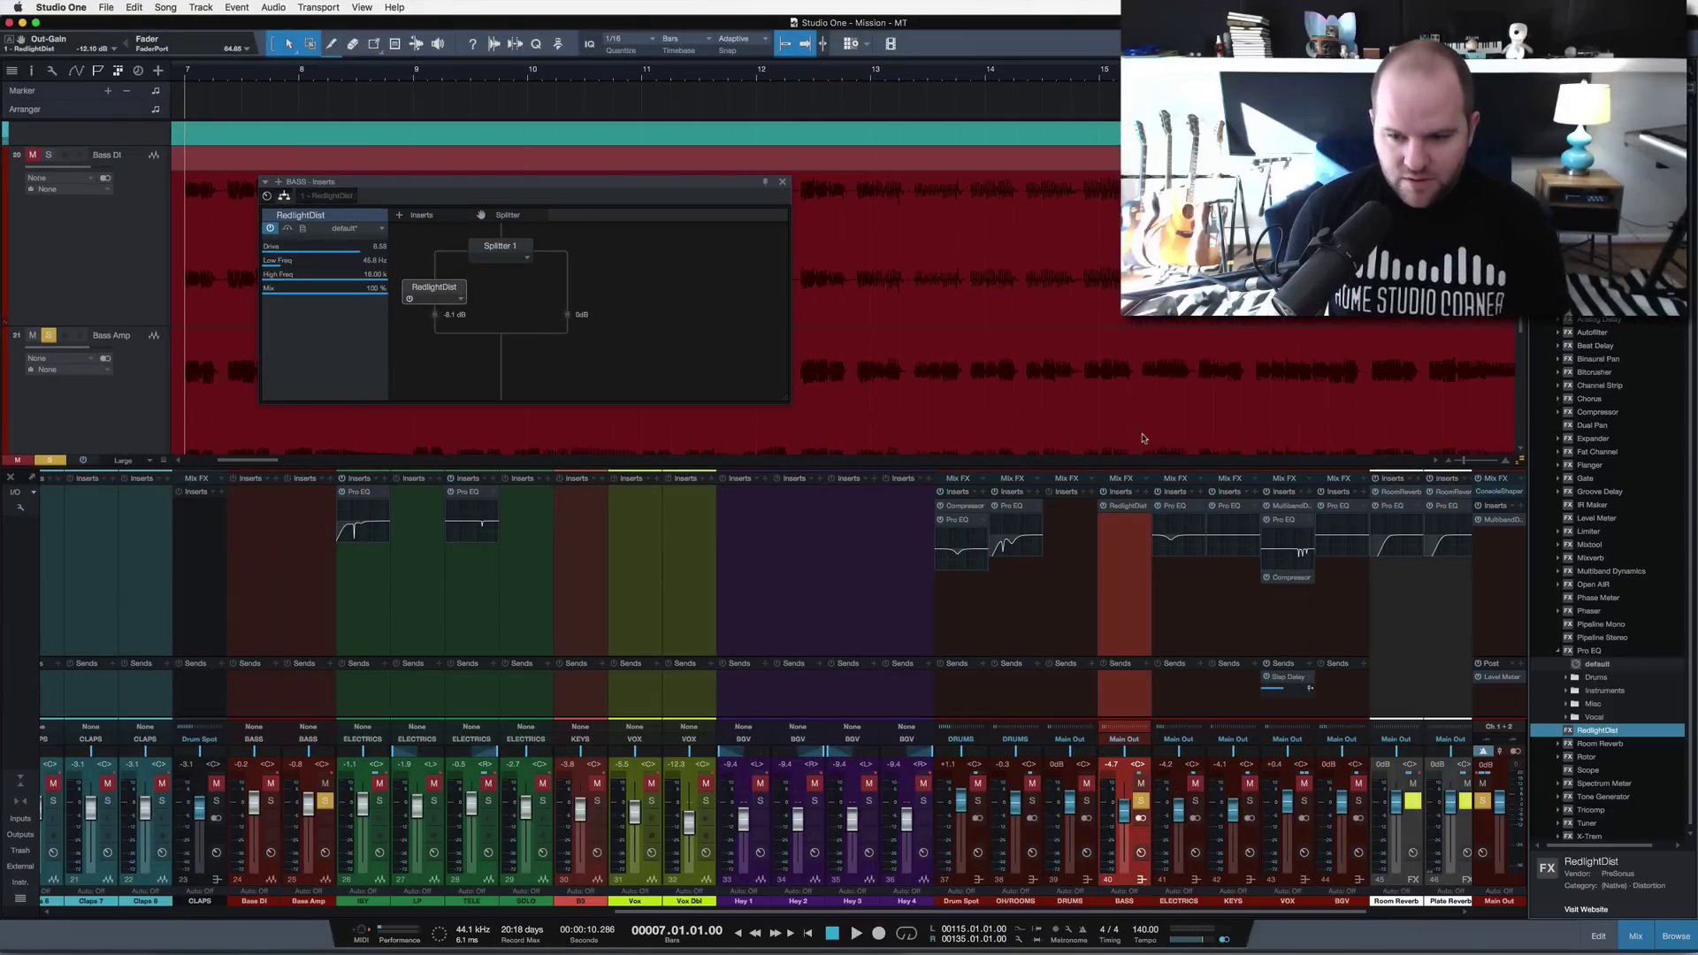
{"action": "left_click", "coordinate": [1561, 652]}
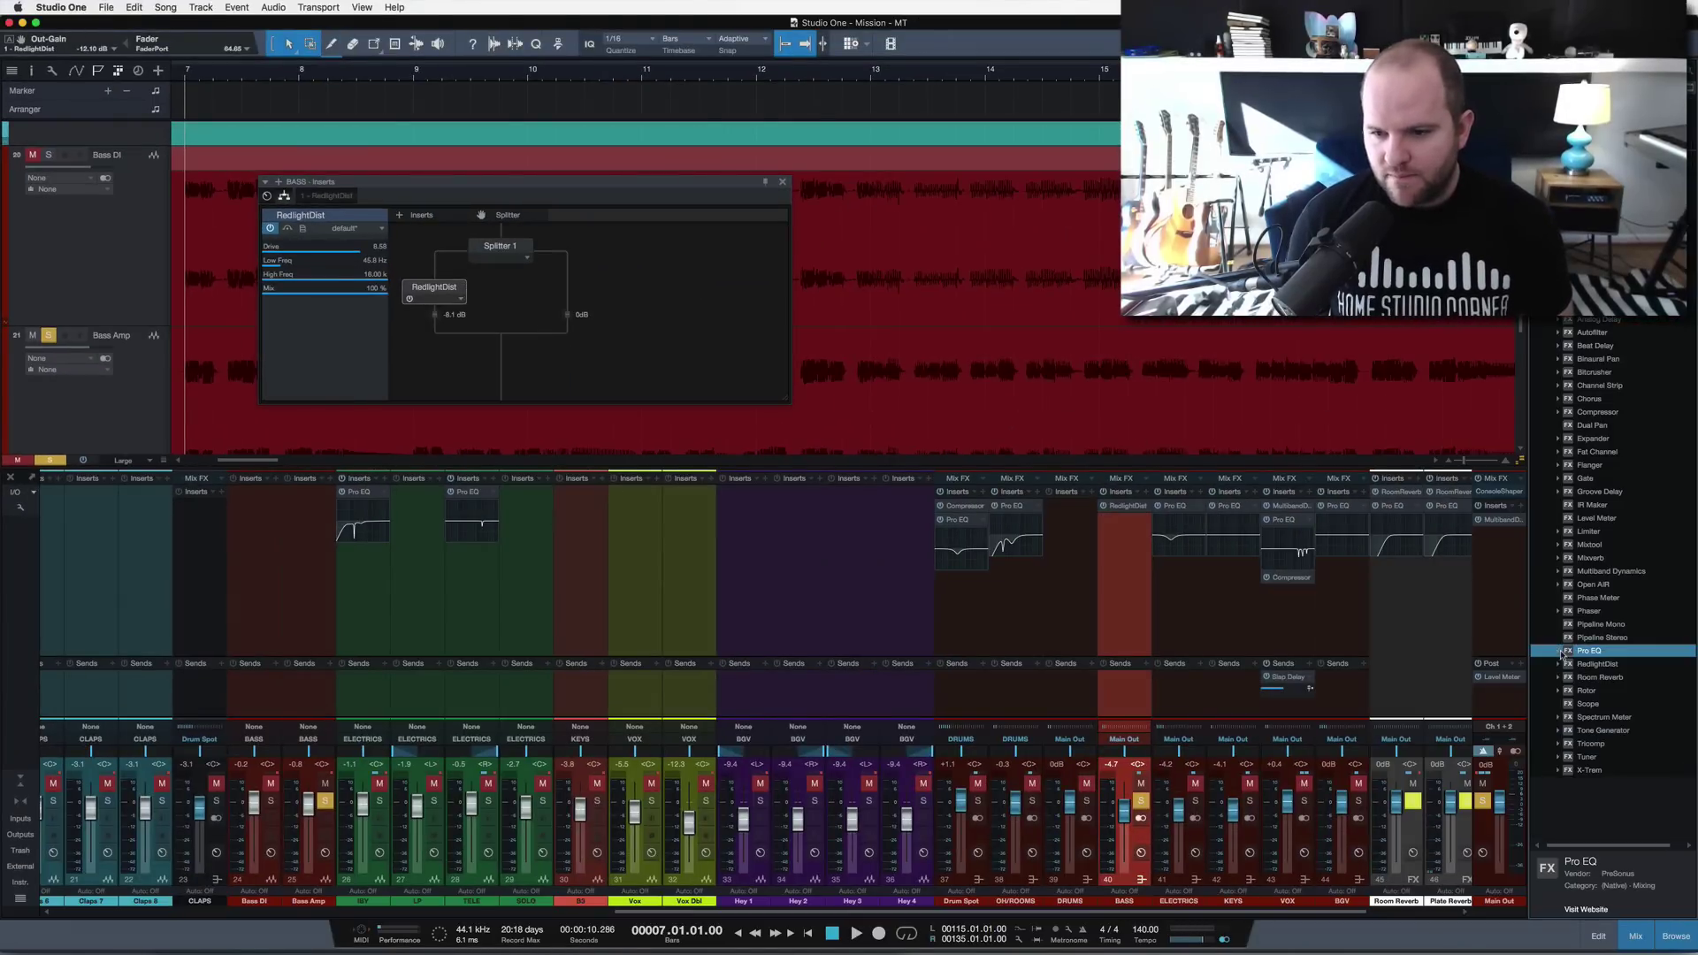
{"action": "left_click_drag", "start_coordinate": [1590, 544], "coordinate": [435, 320]}
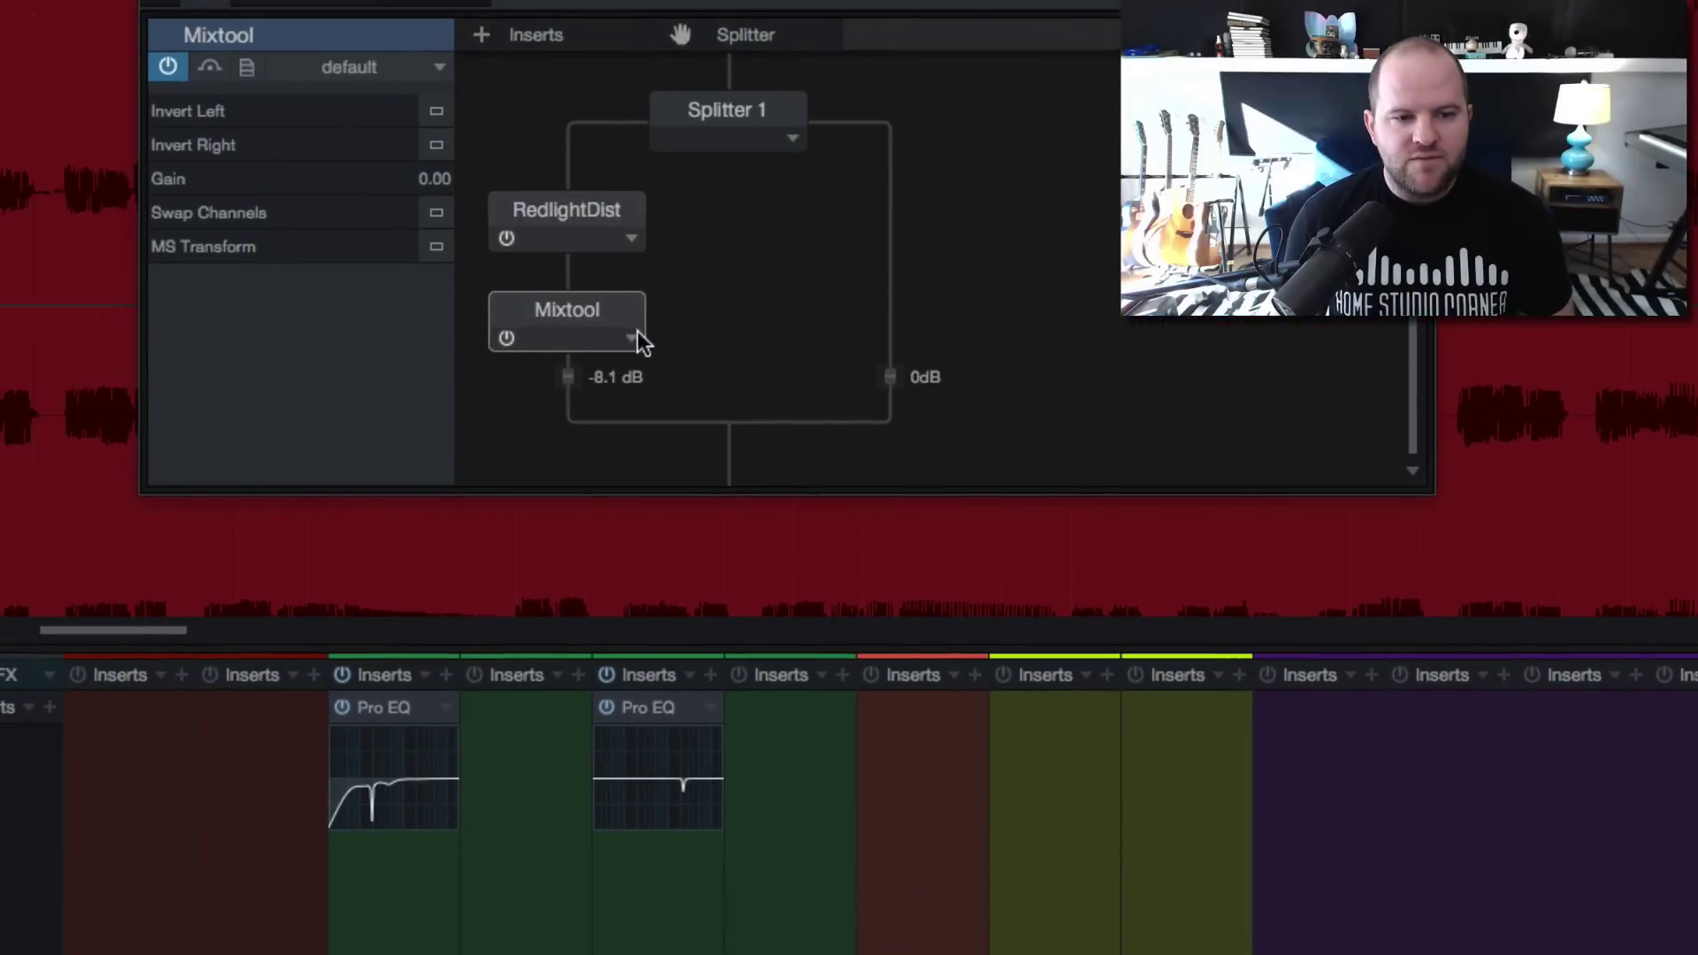
- Enable Invert Left and Invert Right in Mixtool and return to the BASS bus routing view
{"action": "double_click", "coordinate": [609, 310]}
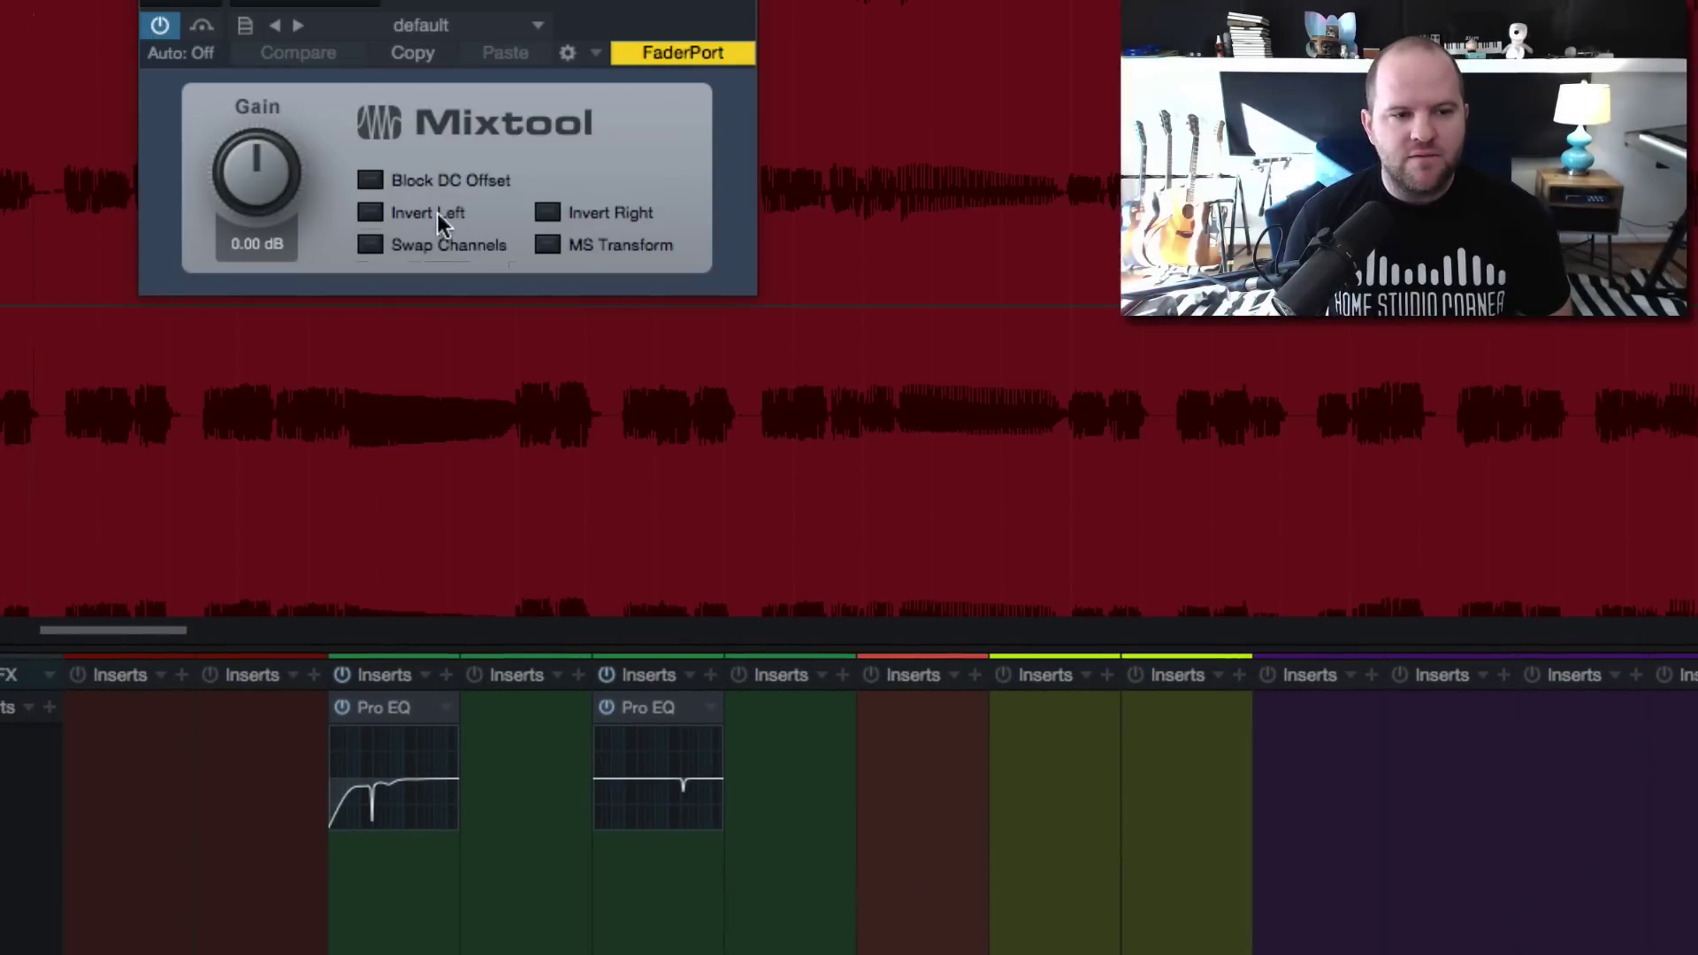
{"action": "left_click", "coordinate": [470, 213]}
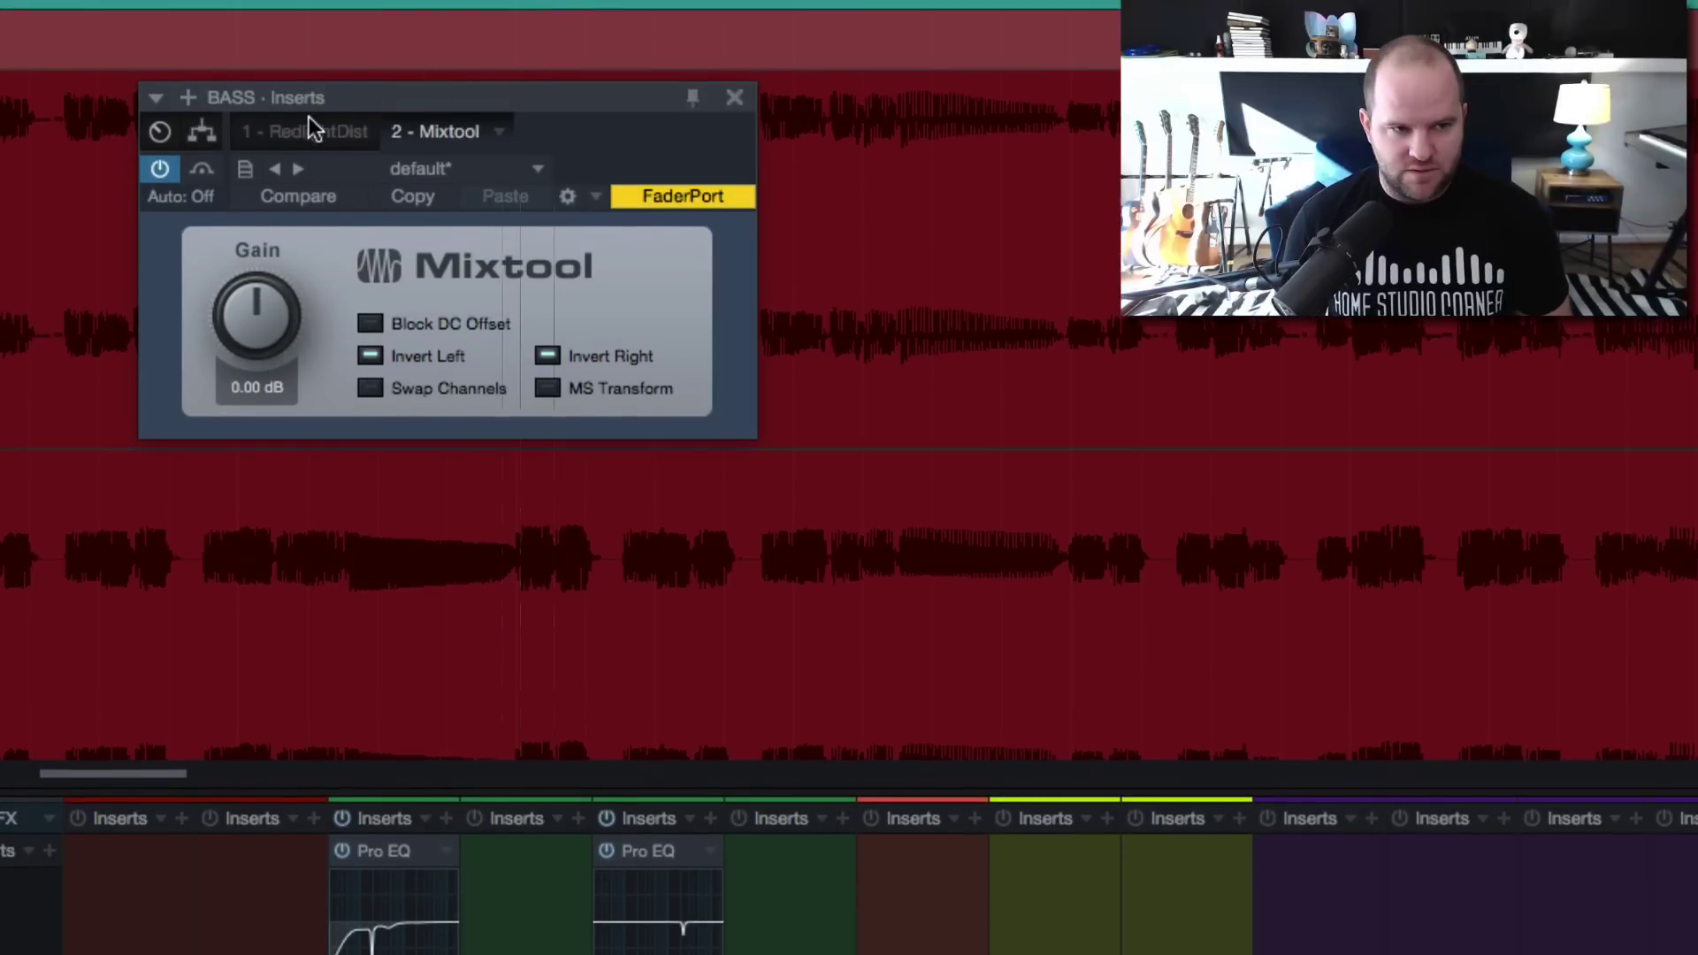
{"action": "left_click", "coordinate": [310, 131]}
{"action": "left_click", "coordinate": [202, 134]}
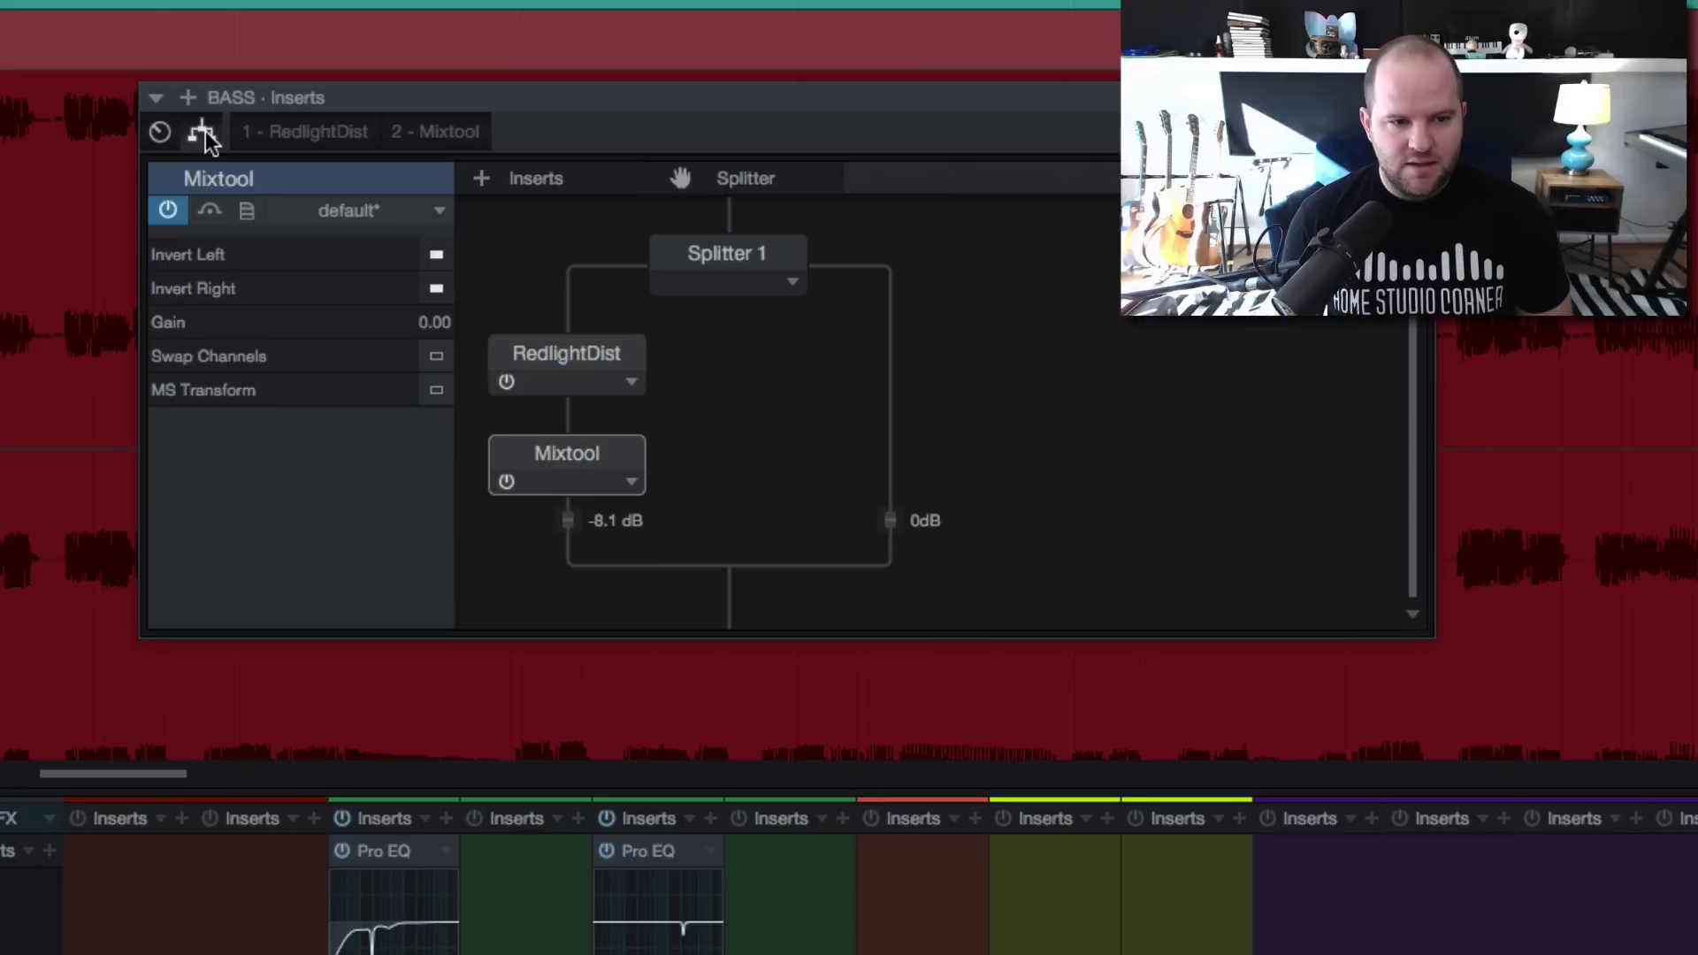
- Toggle Mixtool's bypass repeatedly during playback to compare normal and inverted polarity on the distorted branch
{"action": "left_click", "coordinate": [506, 482]}
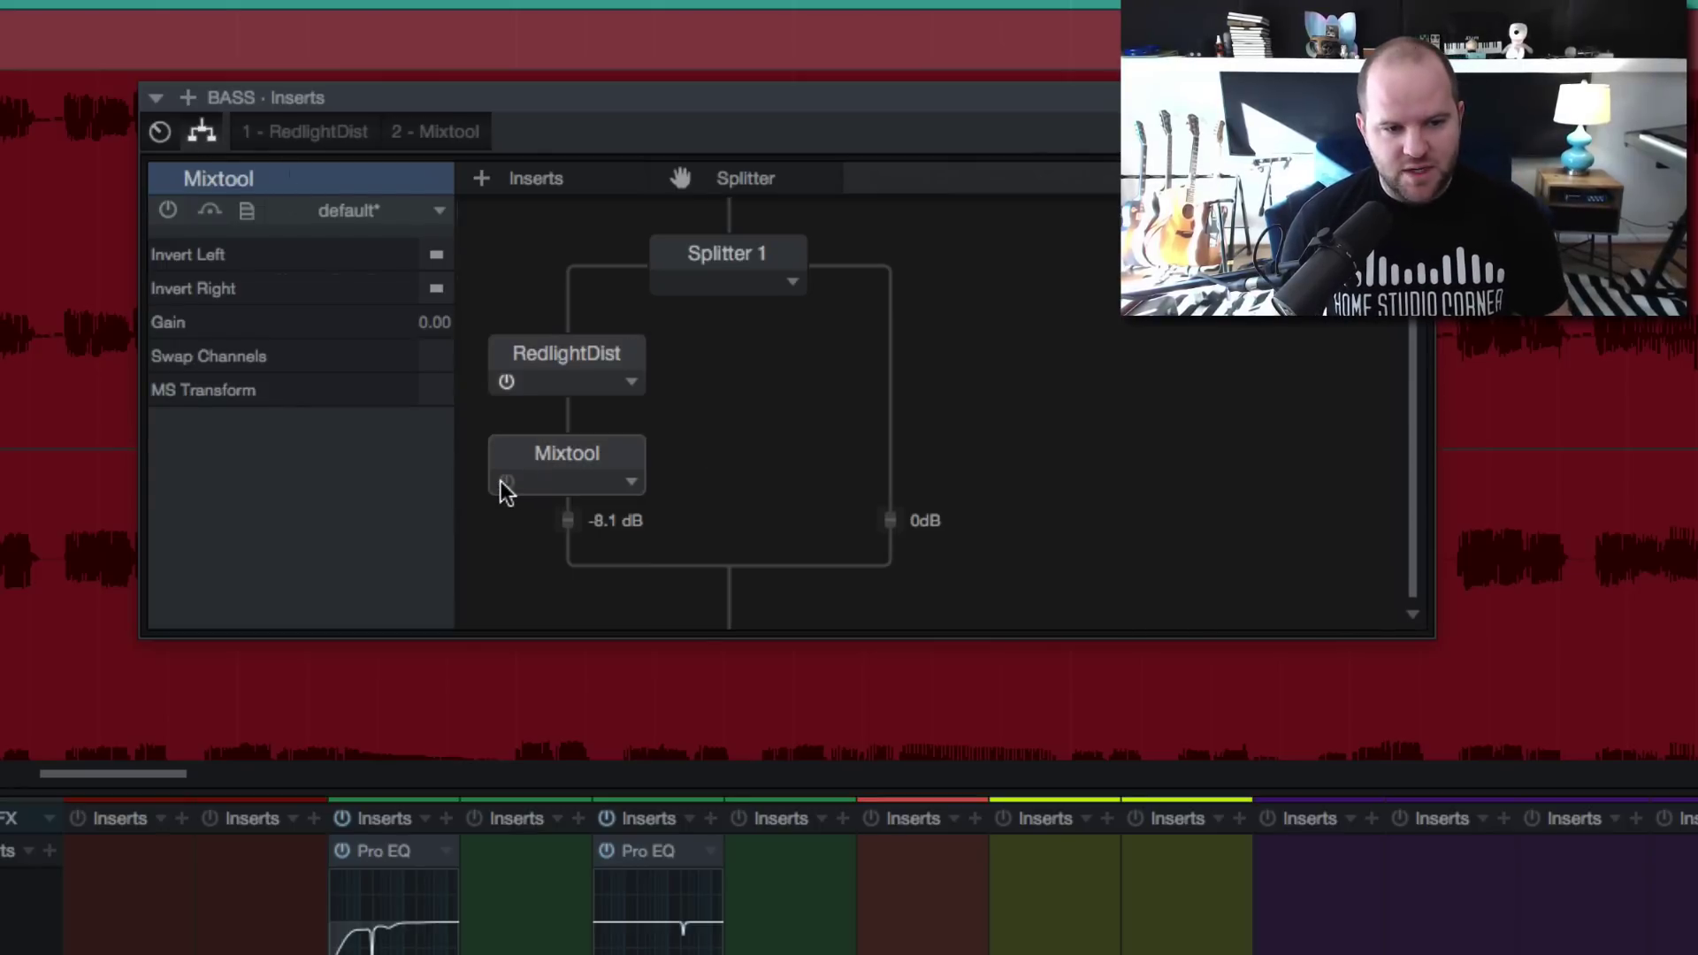
{"action": "left_click", "coordinate": [506, 482]}
{"action": "left_click", "coordinate": [506, 482]}
{"action": "left_click", "coordinate": [506, 482]}
{"action": "left_click", "coordinate": [506, 482]}
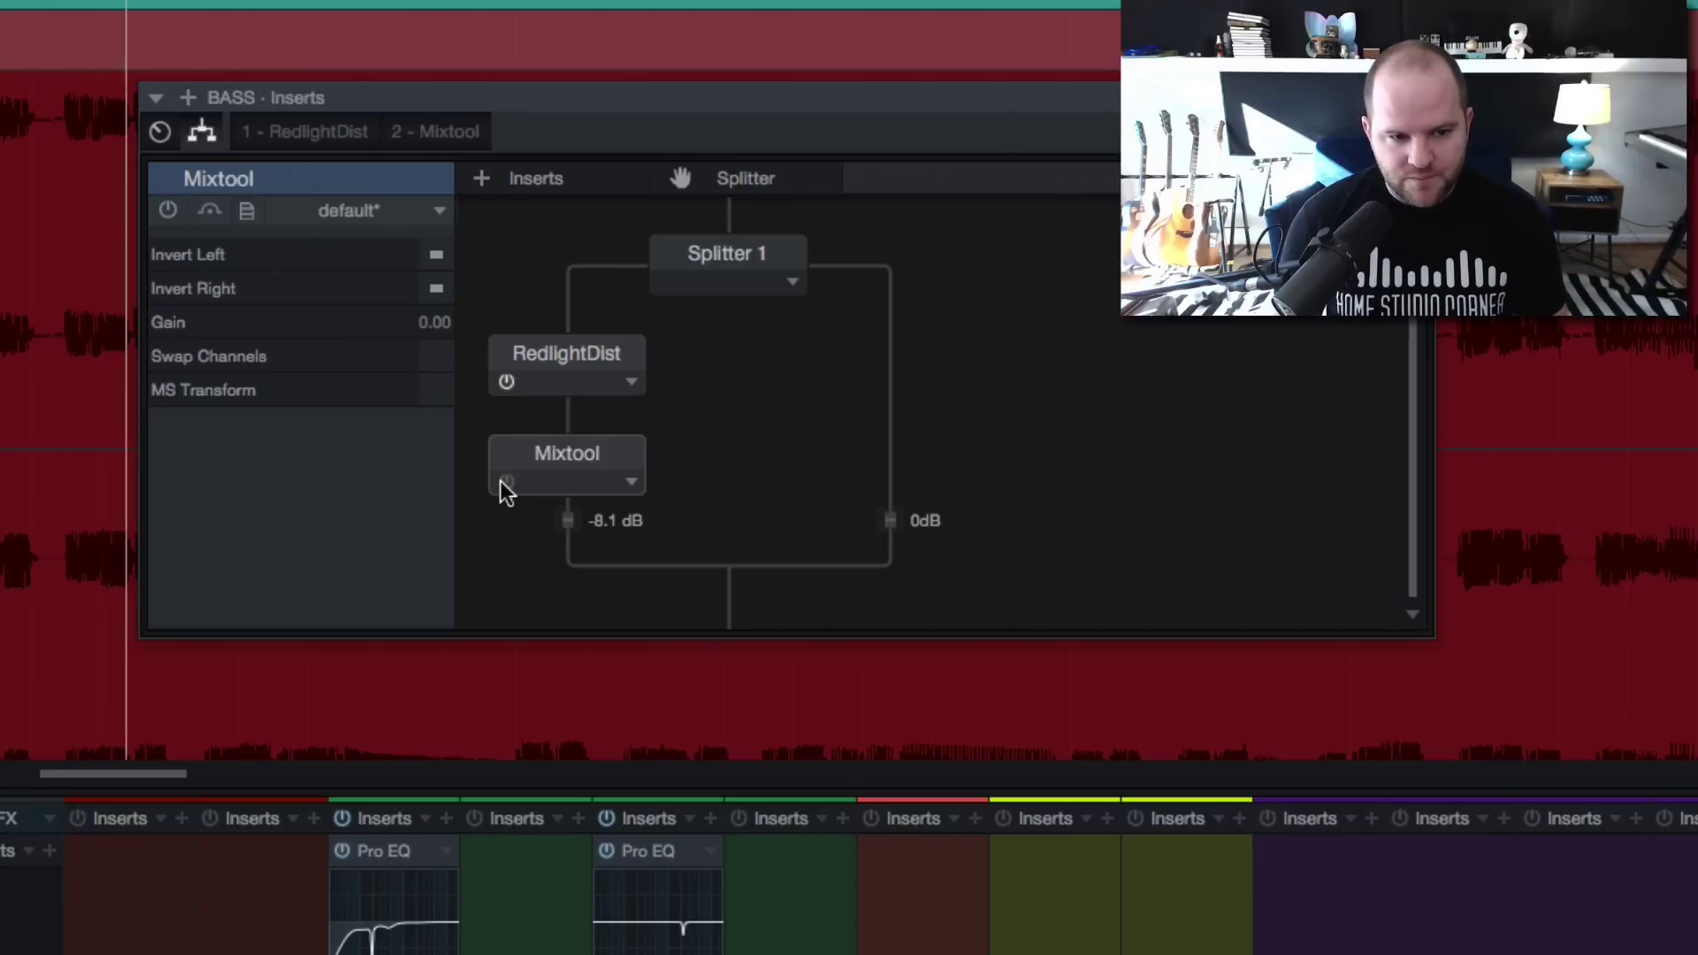
{"action": "left_click", "coordinate": [506, 482]}
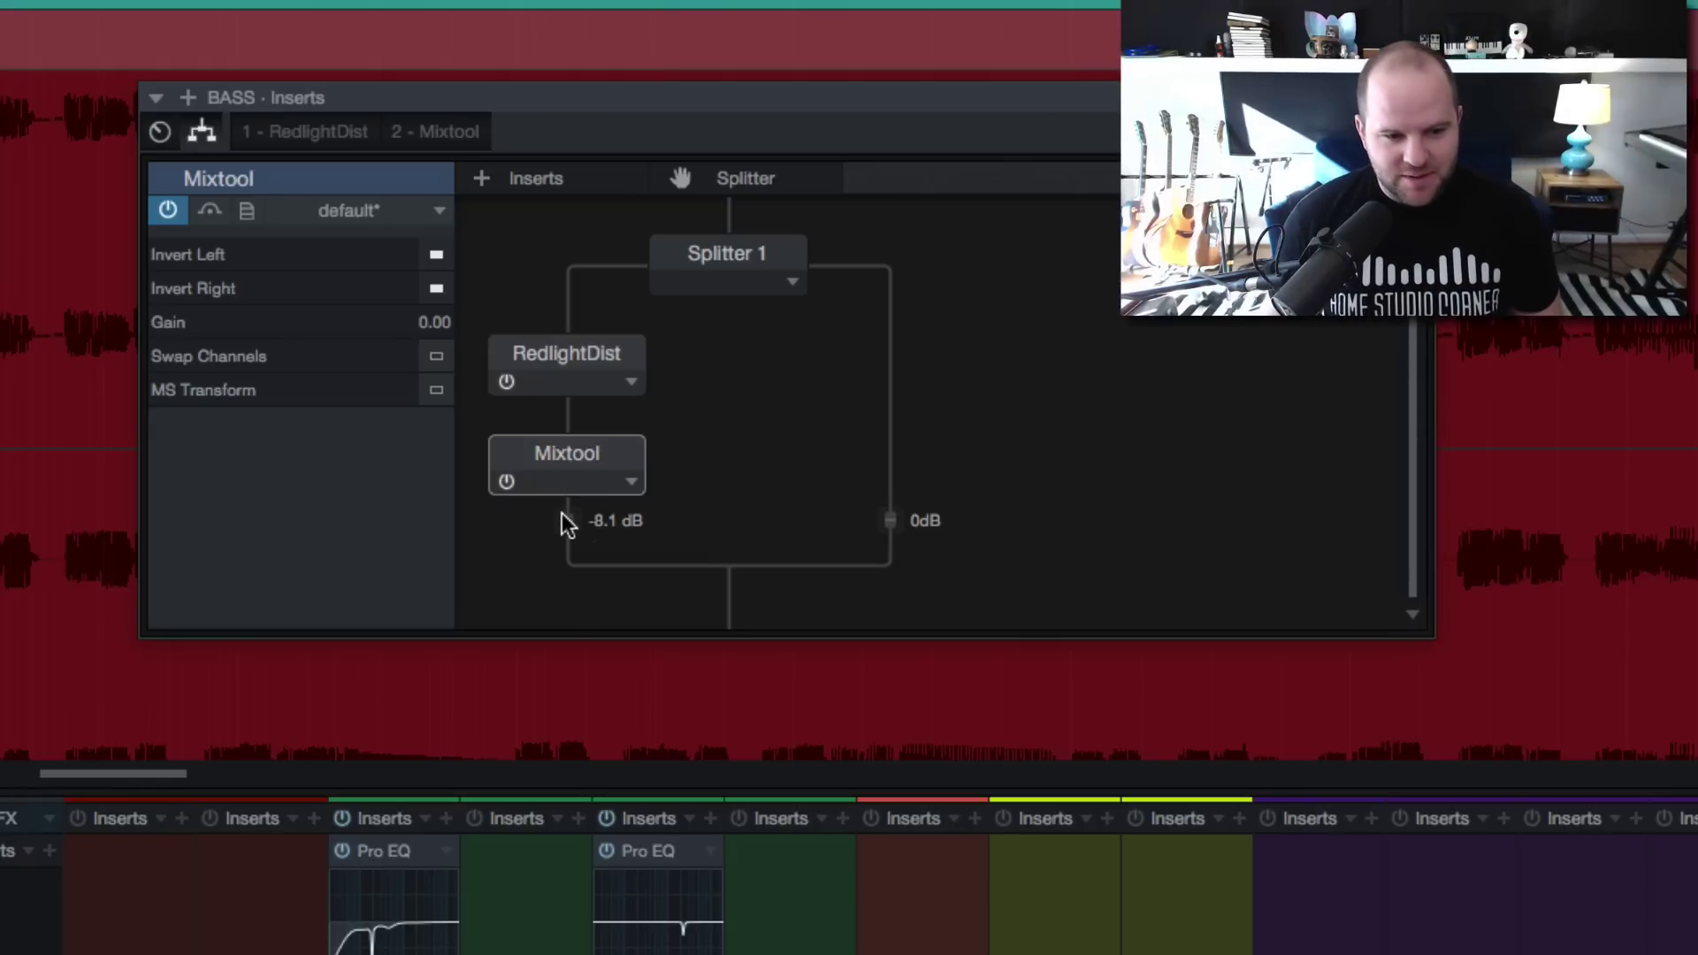
- Raise the RedlightDist branch to -1.8 dB and compare the bass with Mixtool bypassed and active, leaving it active
{"action": "left_click_drag", "start_coordinate": [566, 525], "coordinate": [567, 585]}
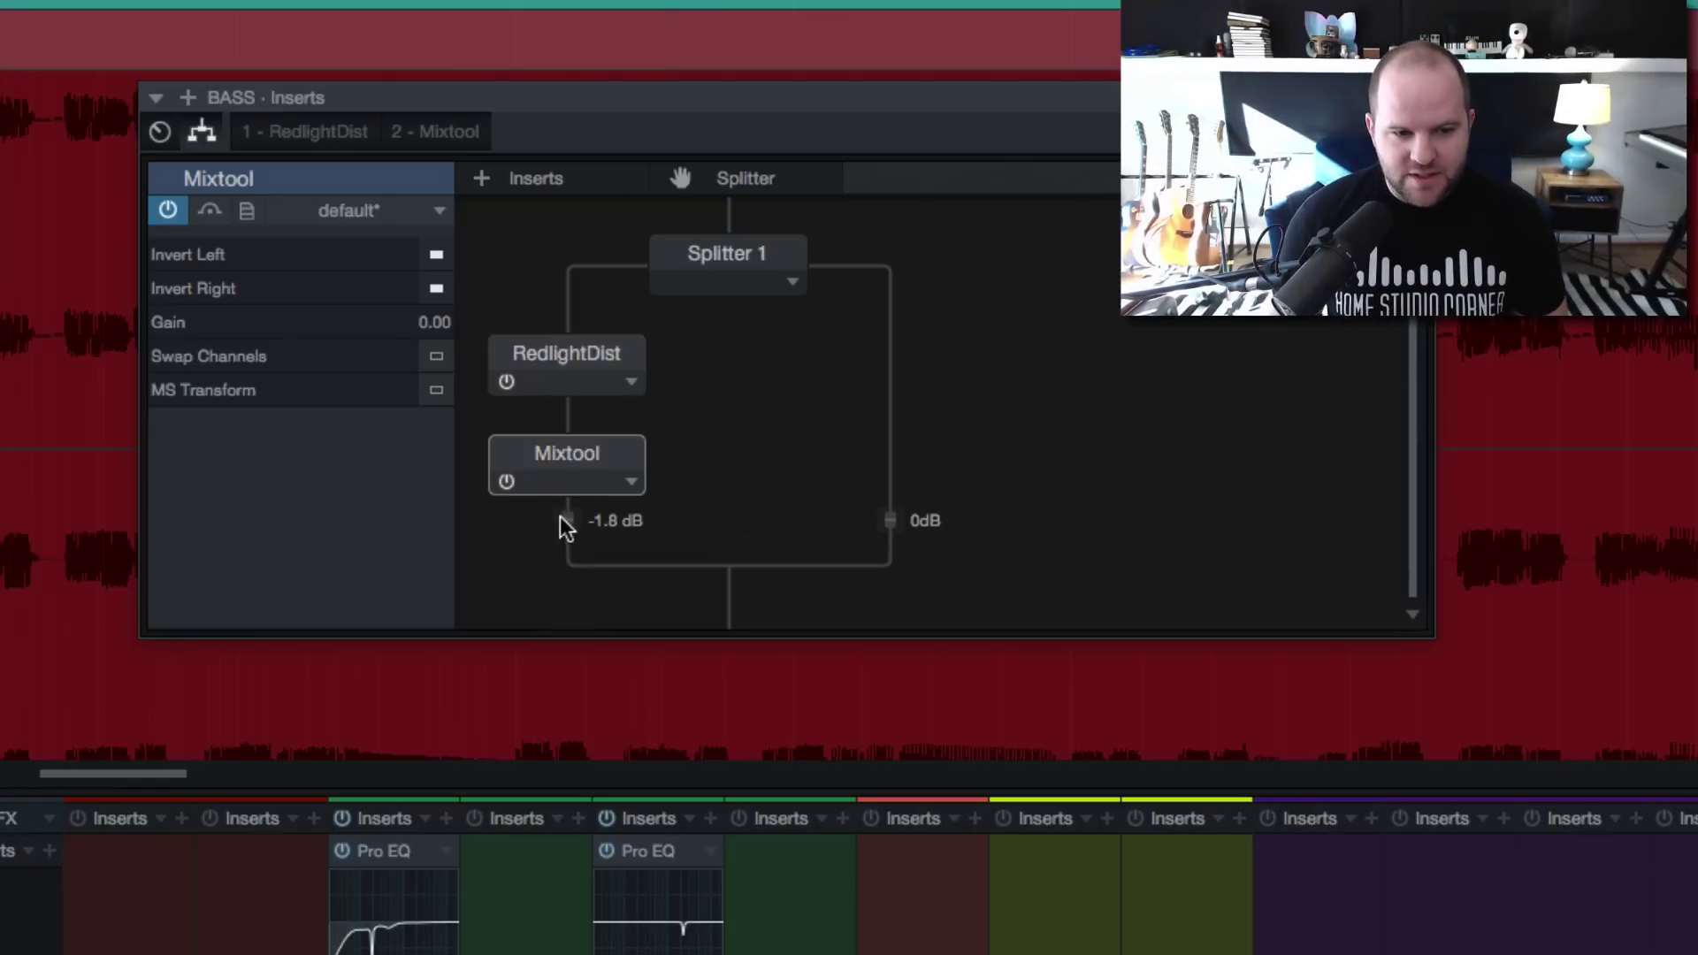
{"action": "left_click", "coordinate": [506, 482]}
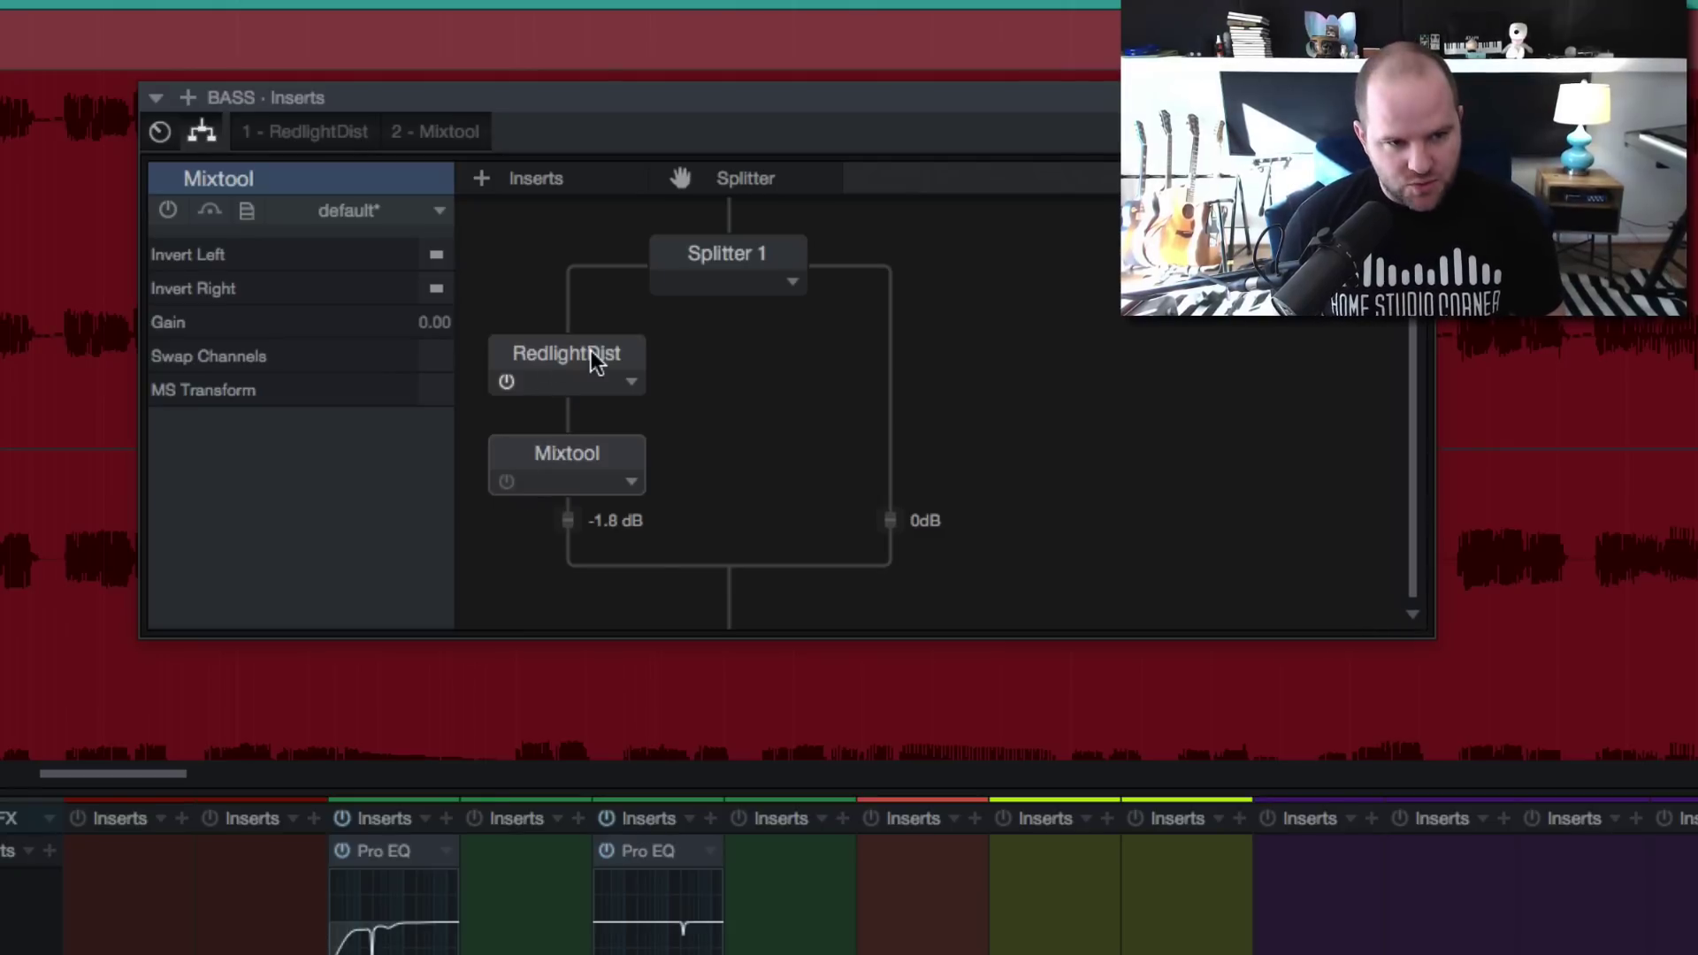
{"action": "key", "text": "space"}
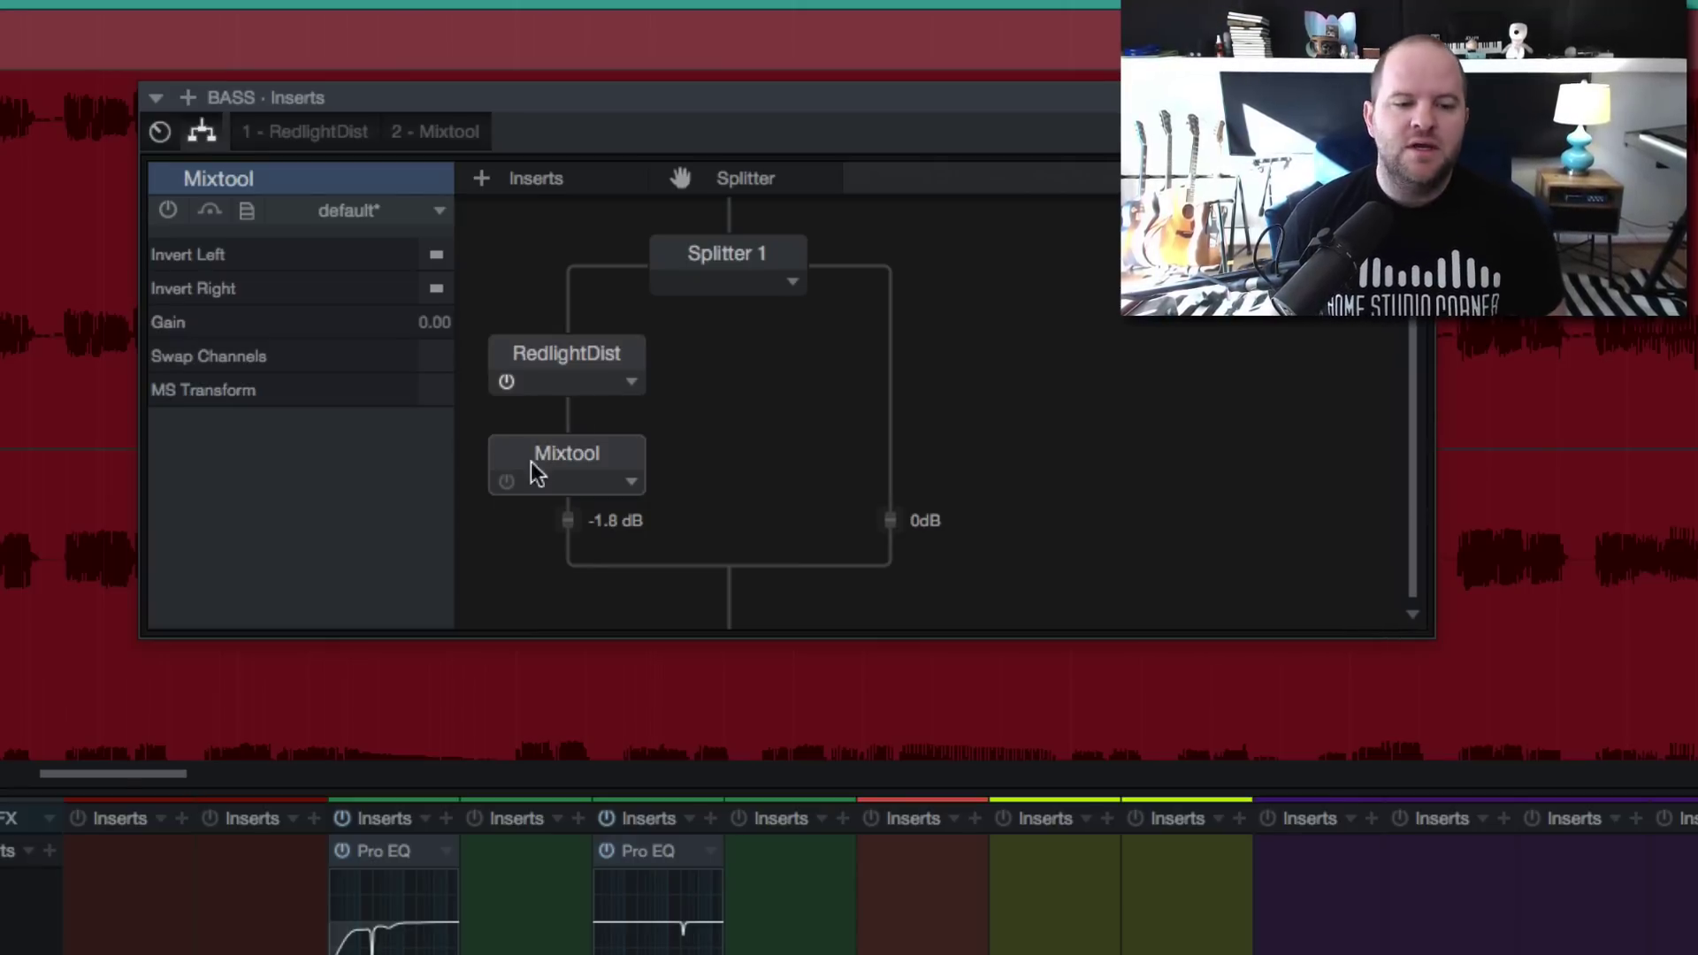
{"action": "left_click", "coordinate": [508, 483]}
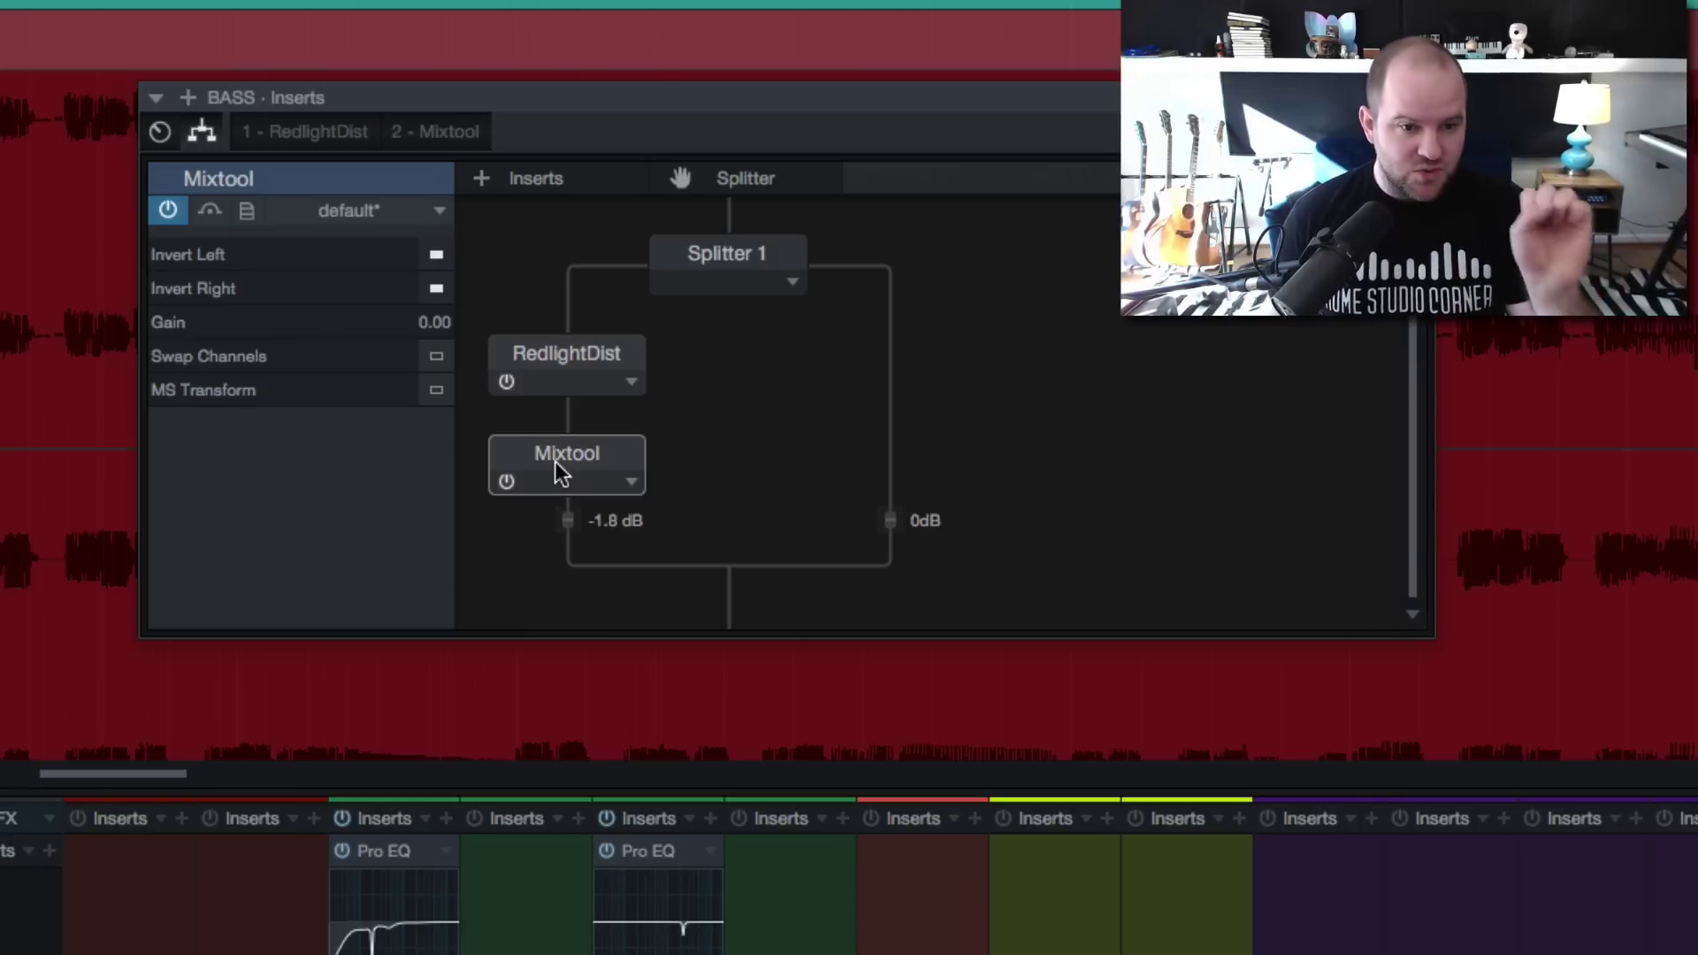
{"action": "left_click", "coordinate": [506, 483]}
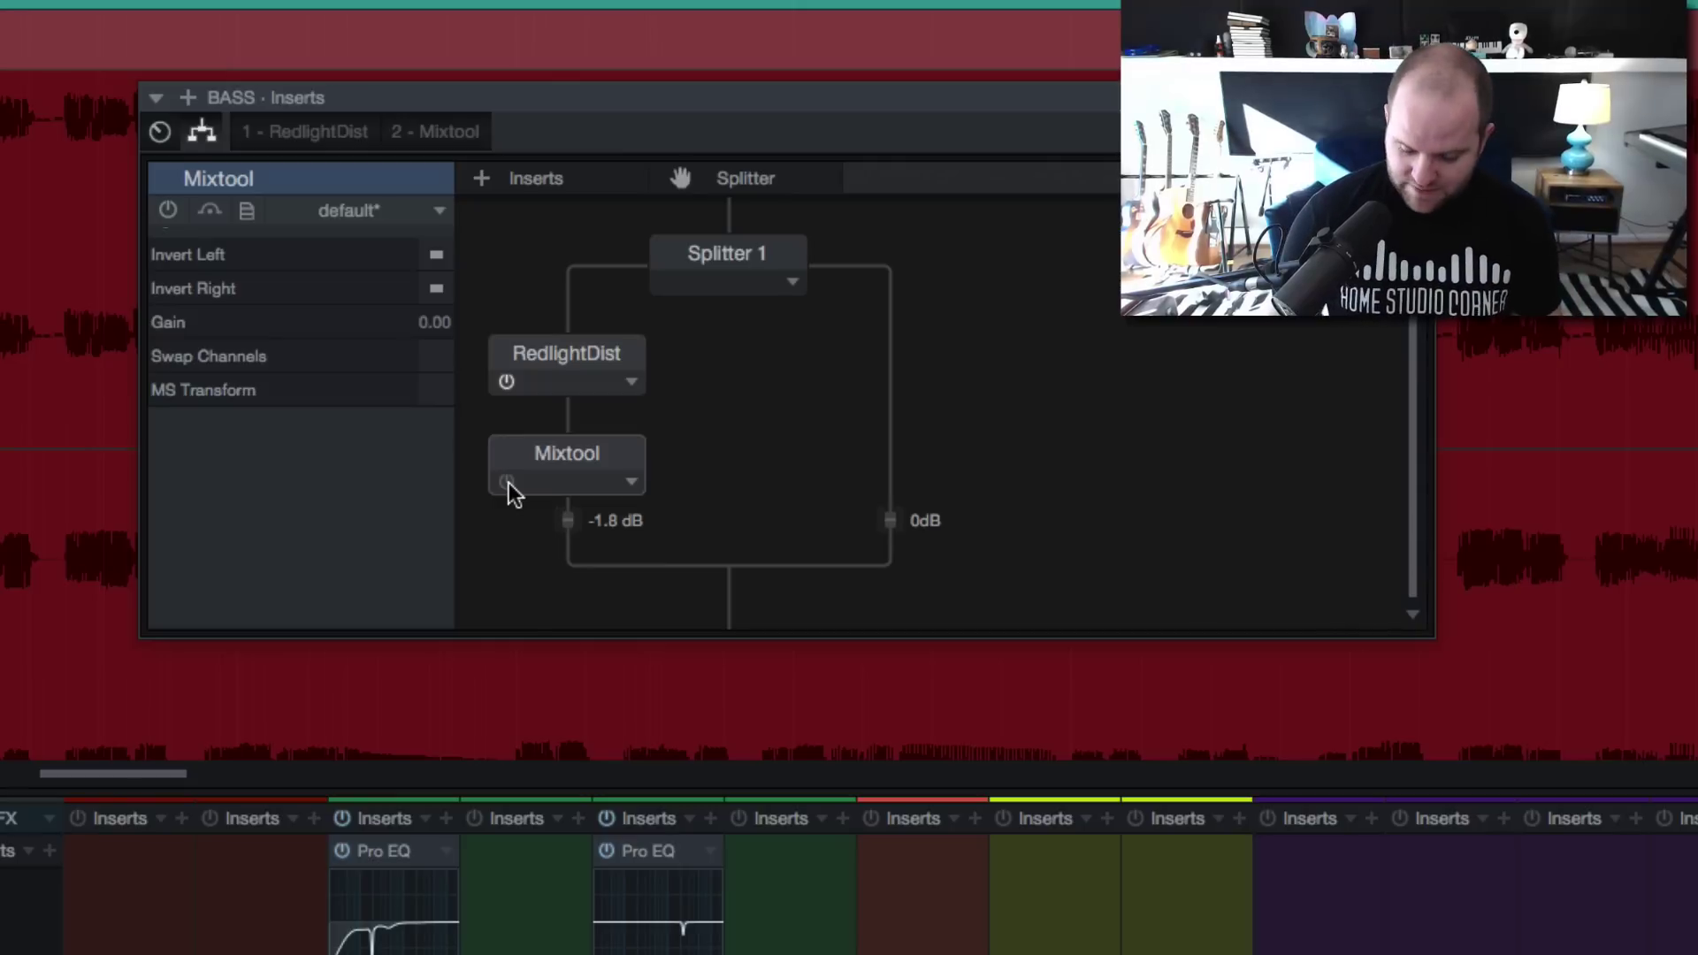
{"action": "key", "text": "space"}
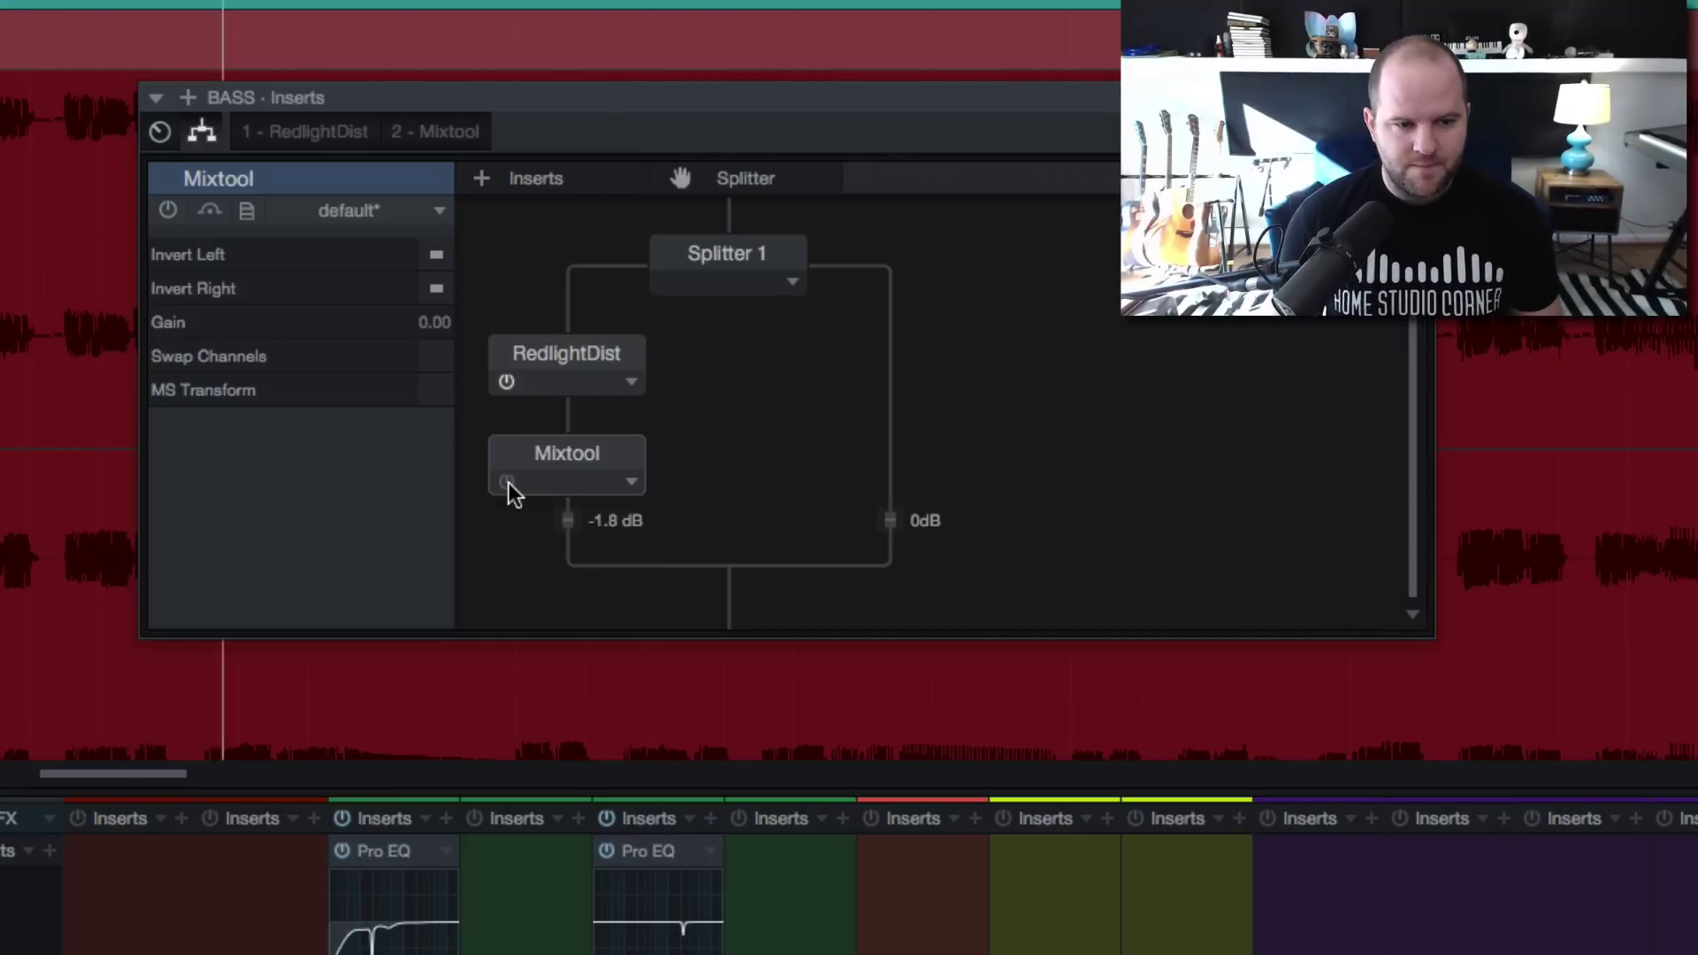
{"action": "left_click", "coordinate": [507, 483]}
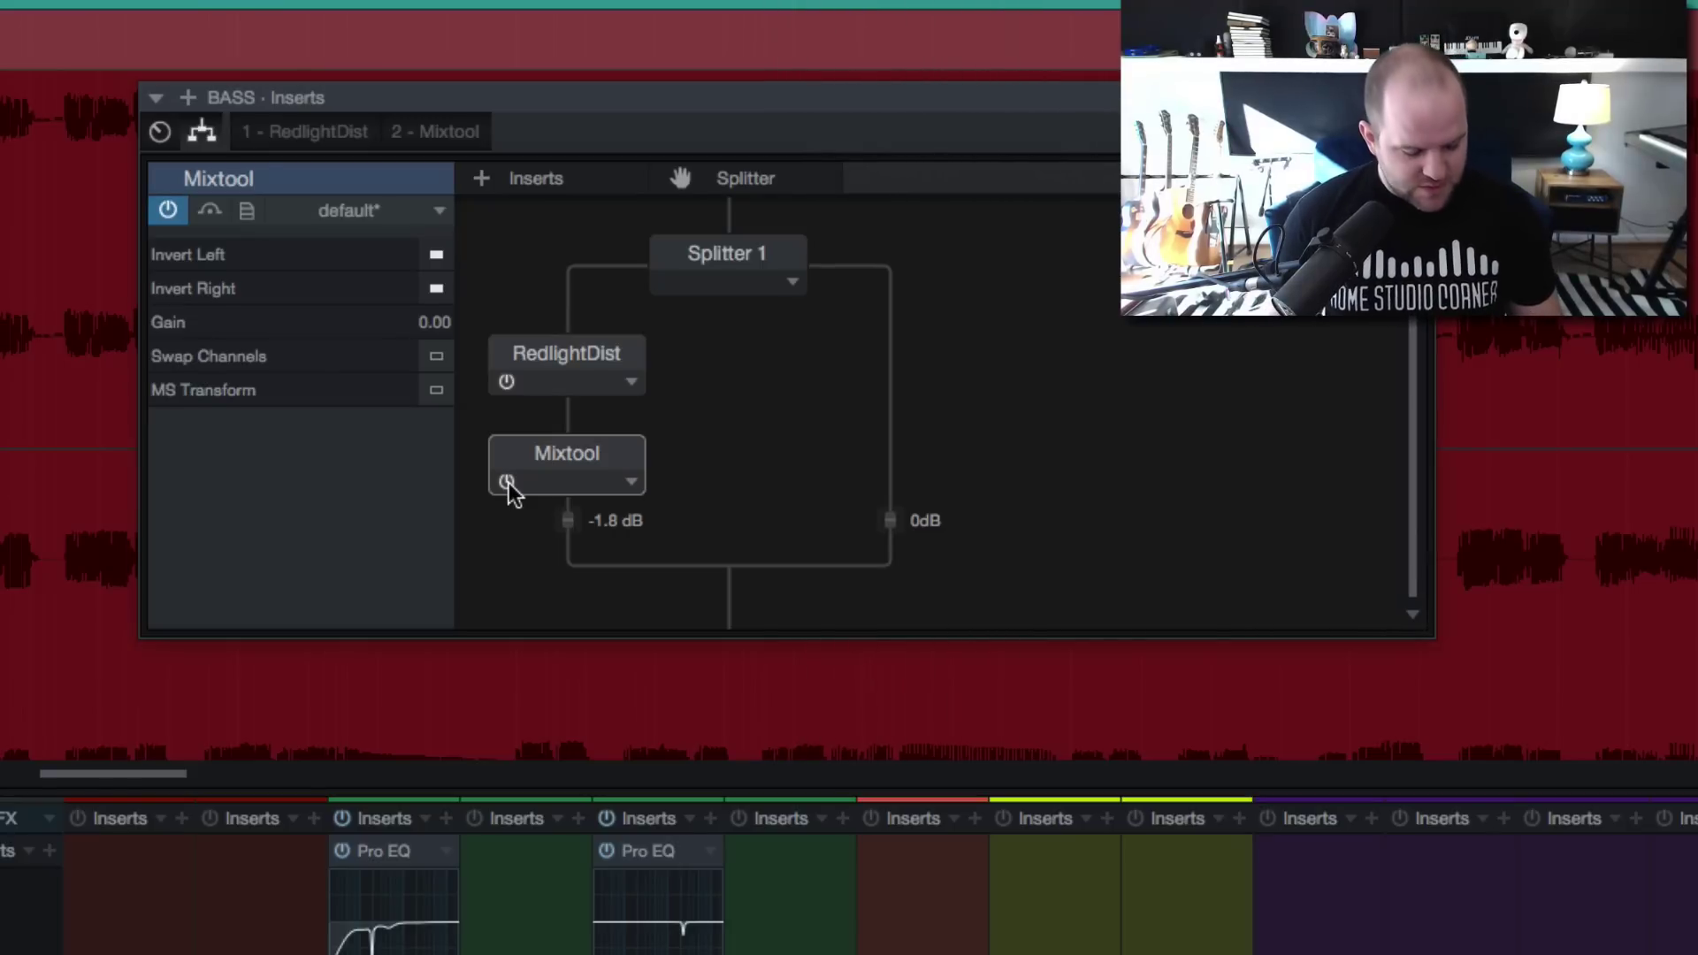
- Review the RedlightDist and Mixtool controls and the splitter routing on the BASS bus, and close the insert window
{"action": "double_click", "coordinate": [554, 353]}
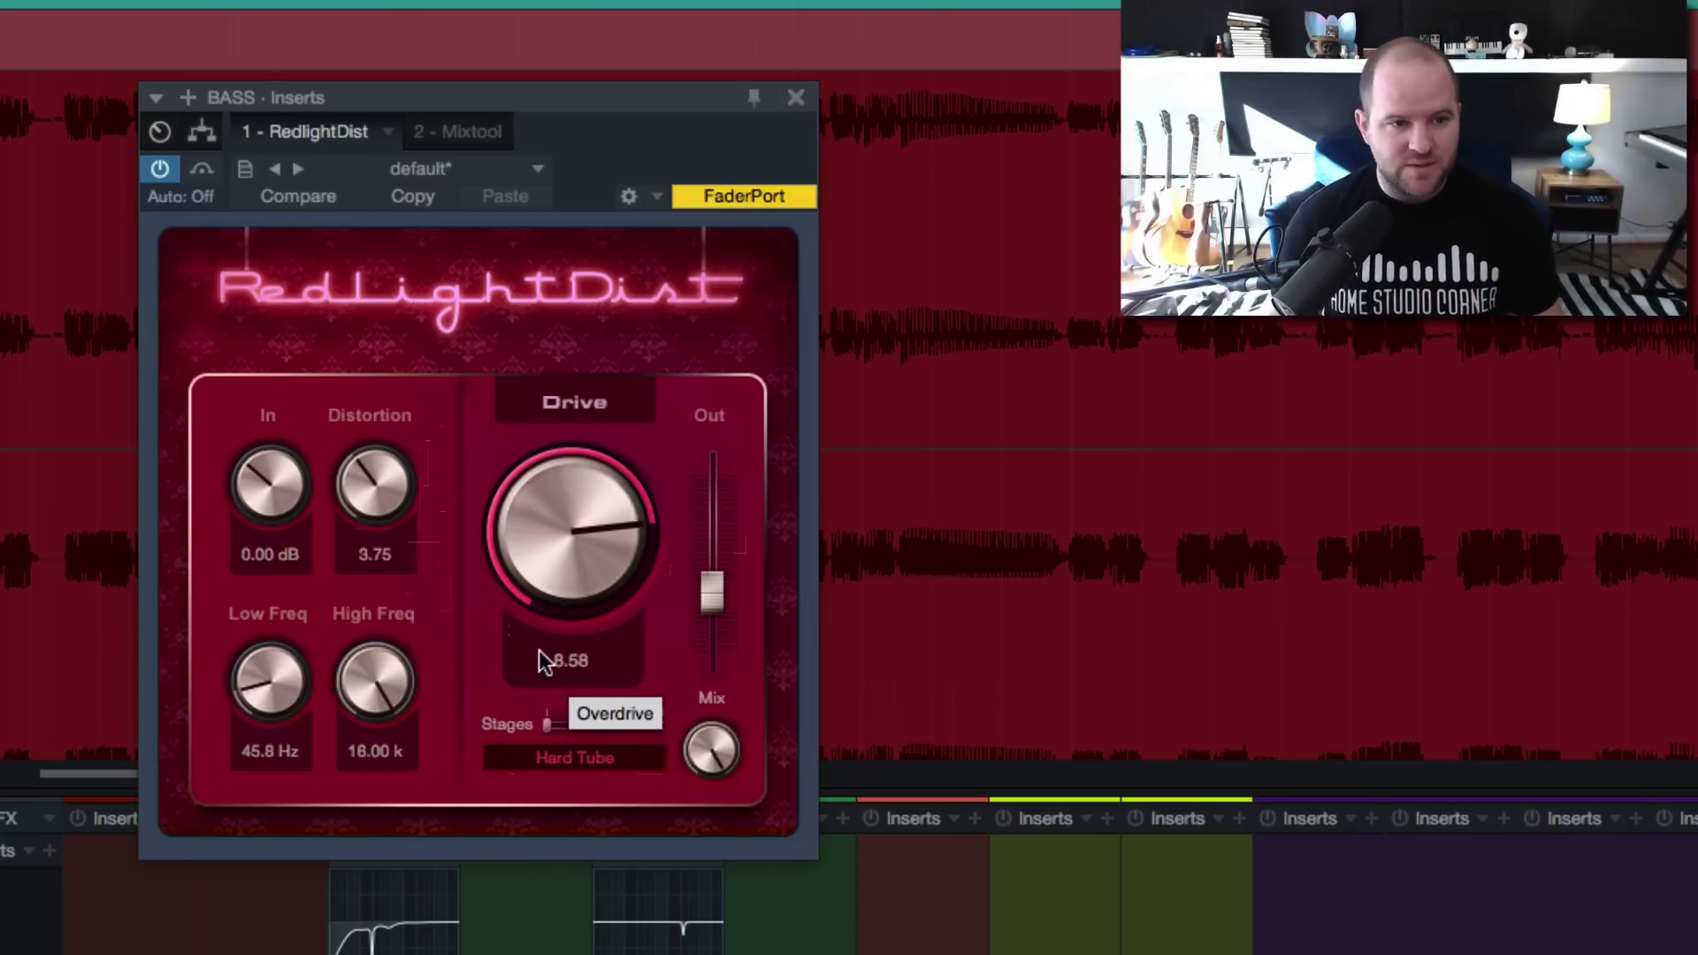
{"action": "left_click", "coordinate": [451, 128]}
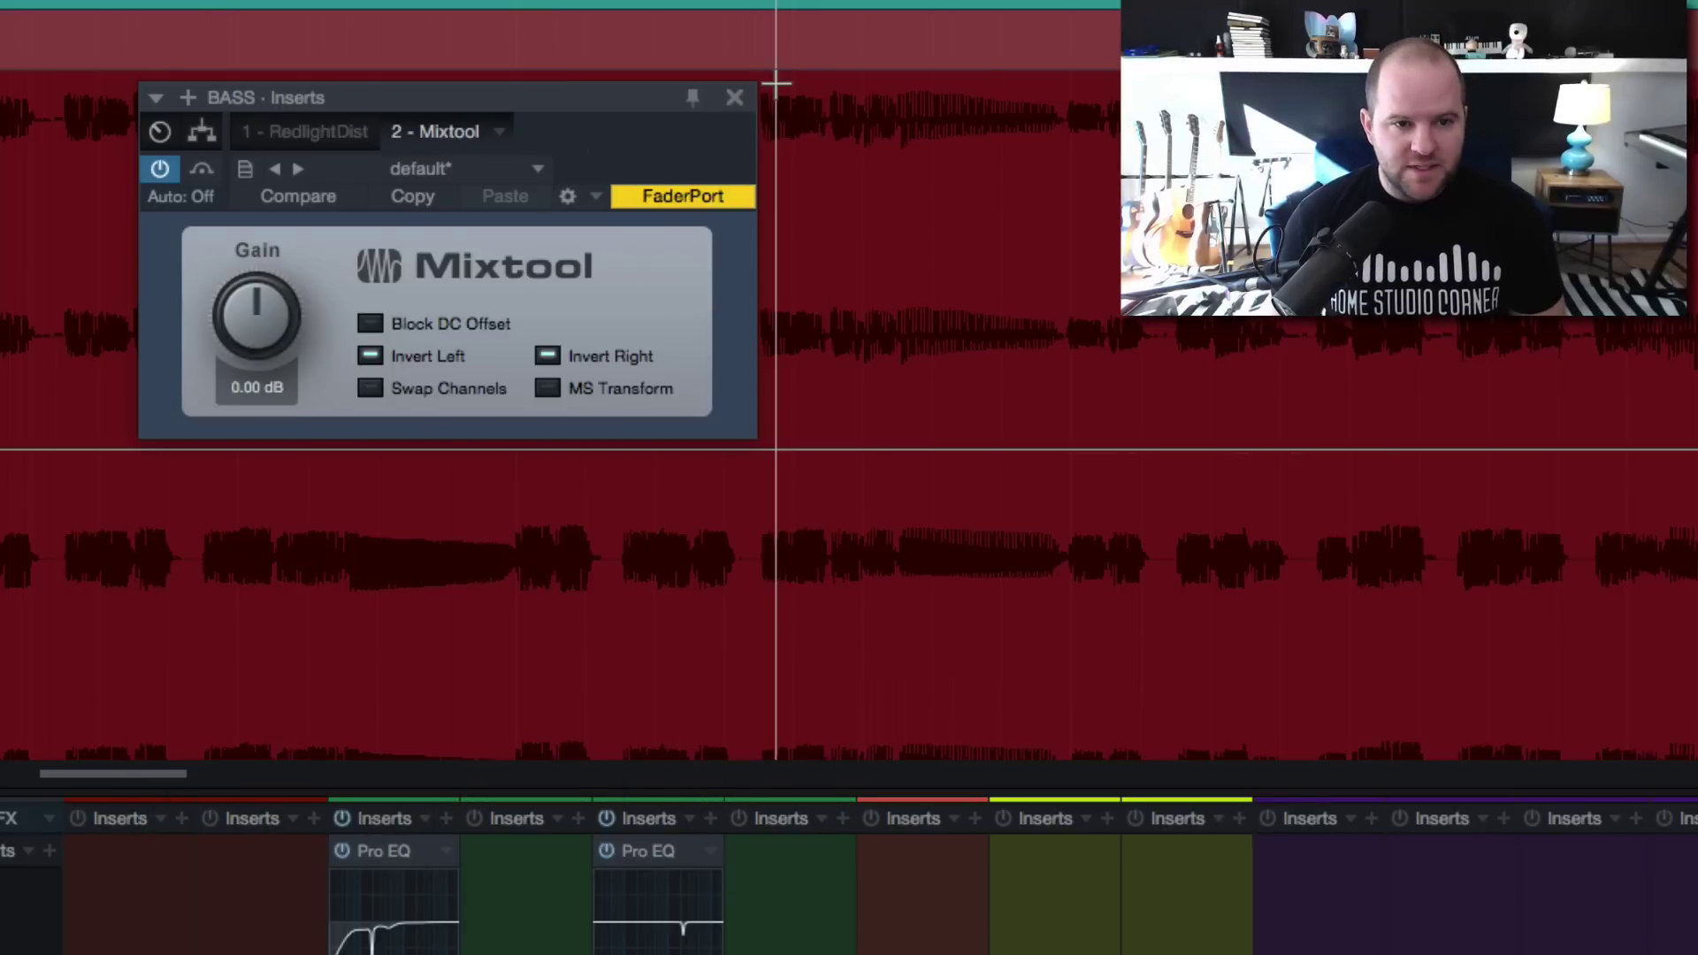
{"action": "left_click", "coordinate": [202, 133]}
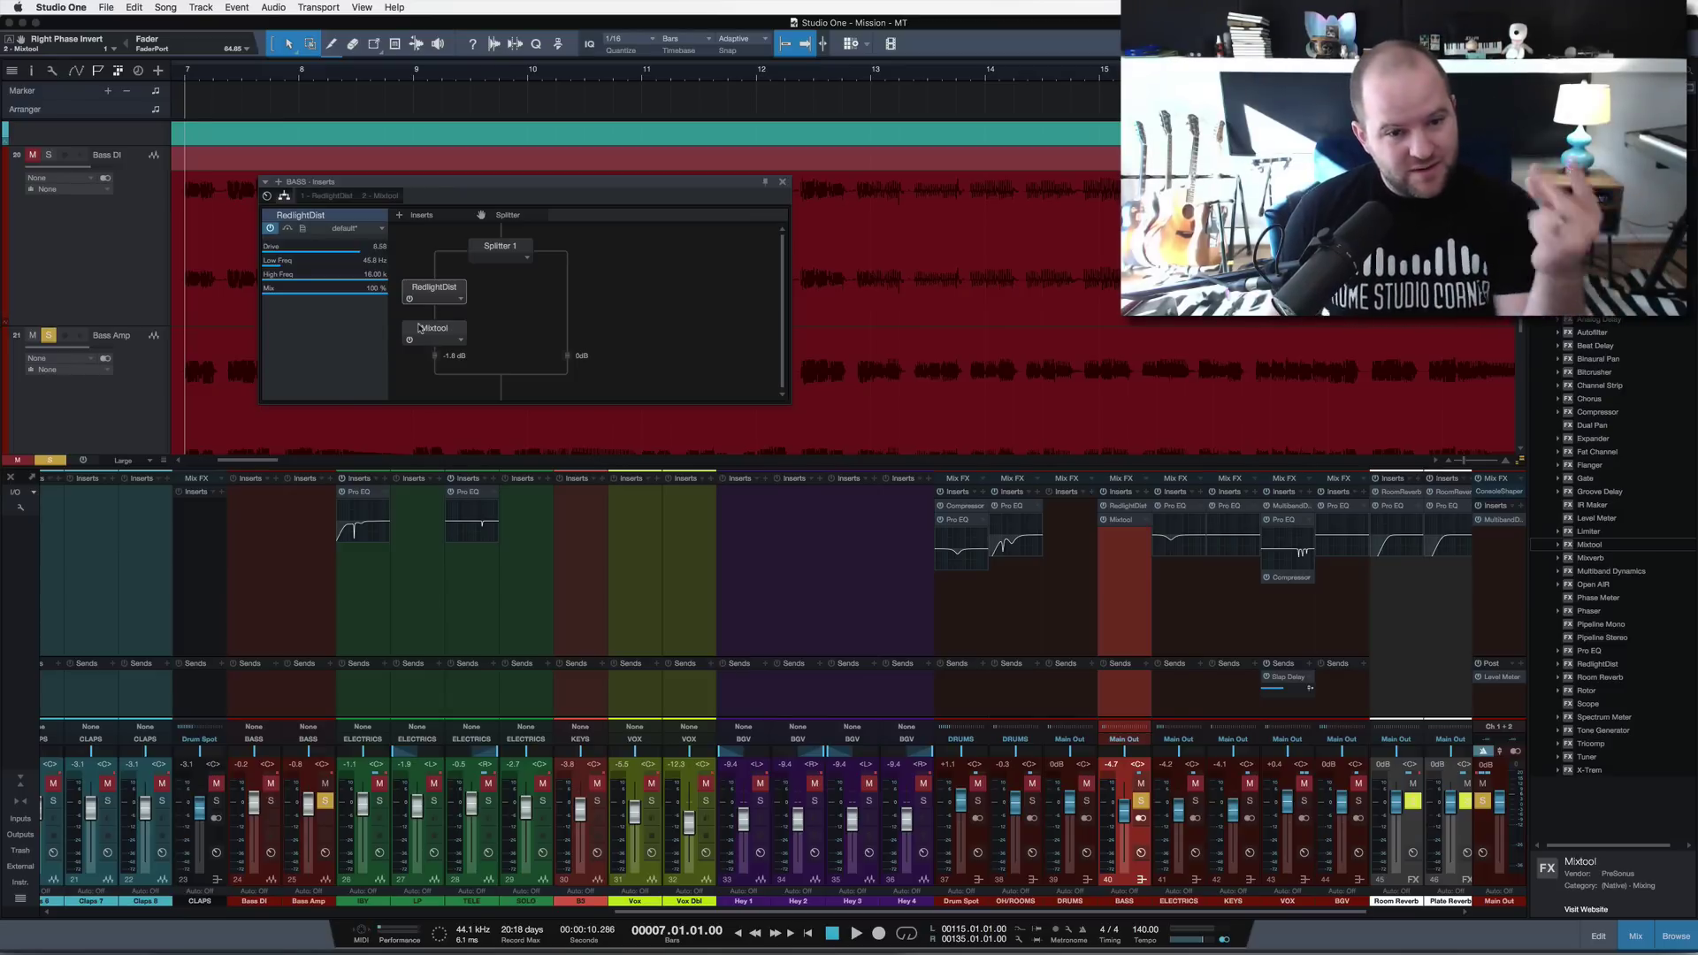
{"action": "left_click", "coordinate": [783, 183]}
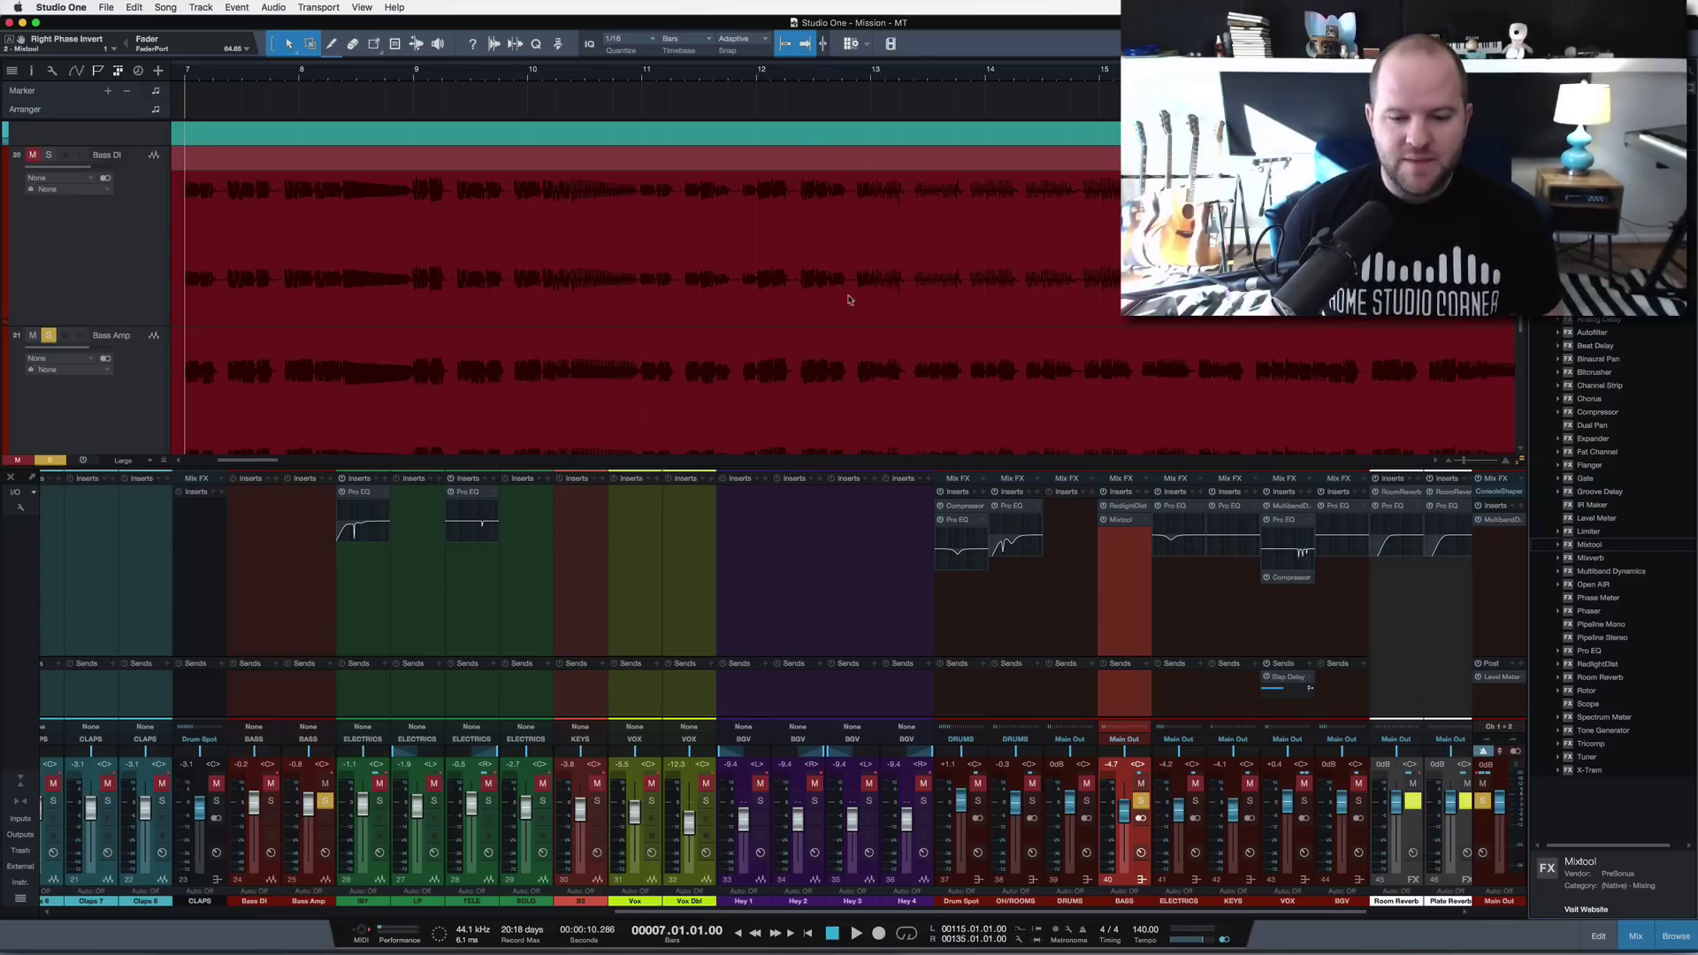
- Play the full mix with the BASS bus unsoloed, unmute the Bass DI track, and solo the BASS bus again
{"action": "left_click", "coordinate": [1141, 801]}
{"action": "key", "text": "space"}
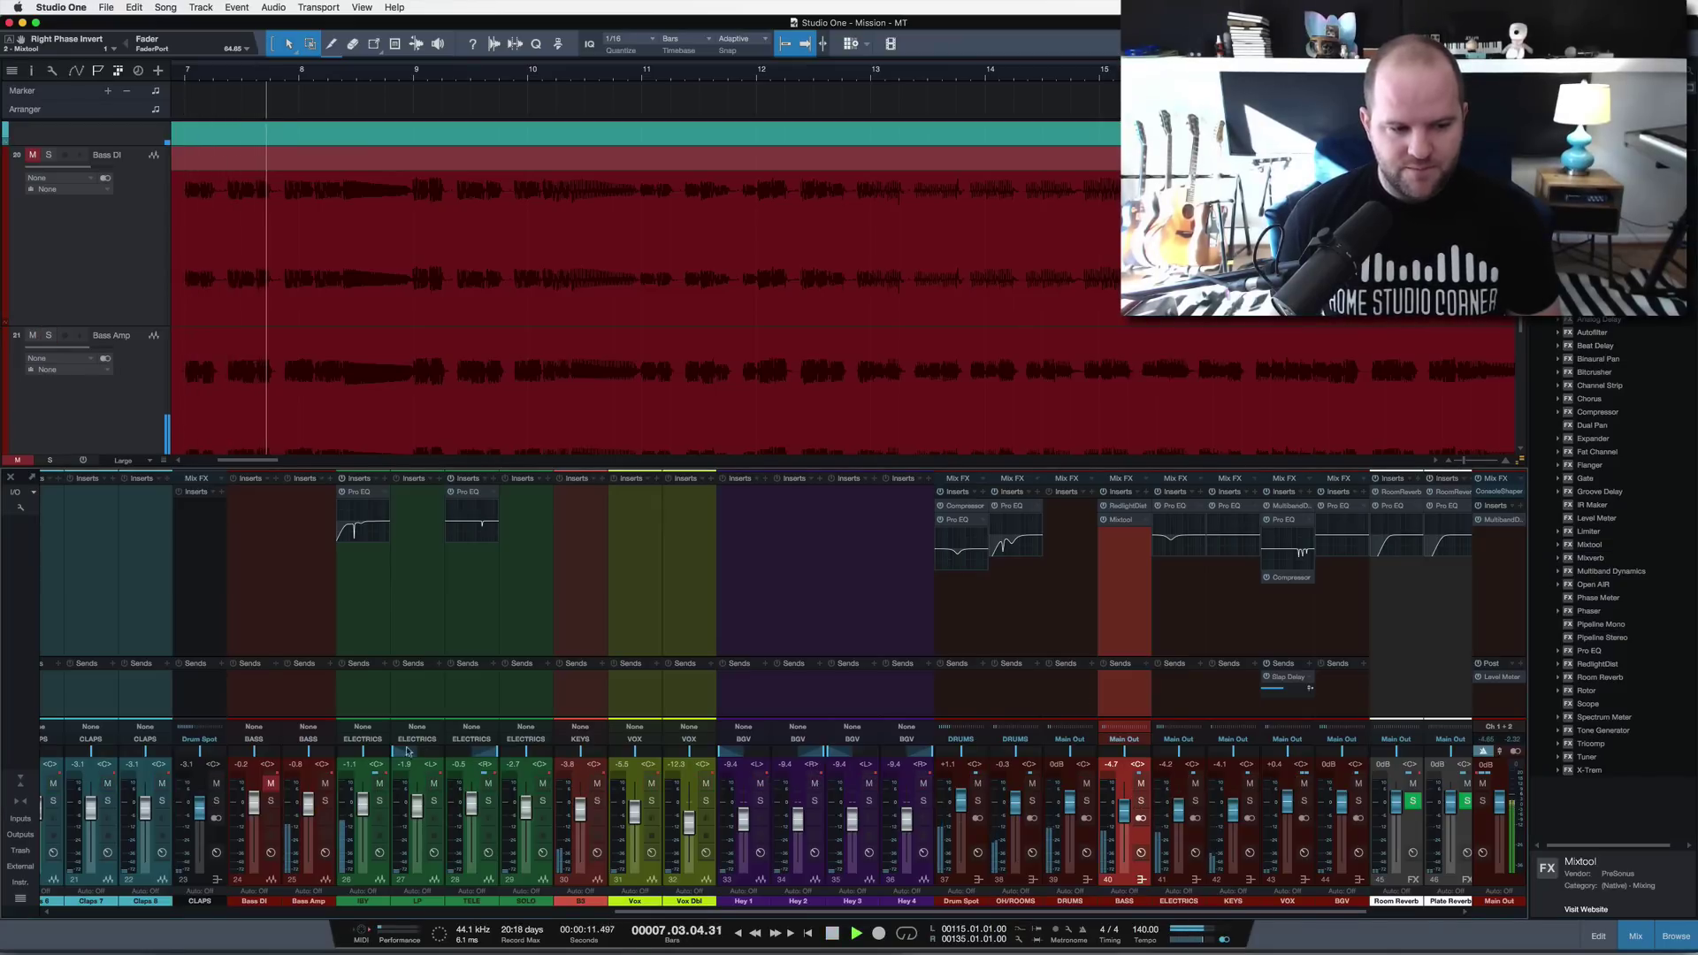
{"action": "left_click", "coordinate": [270, 784]}
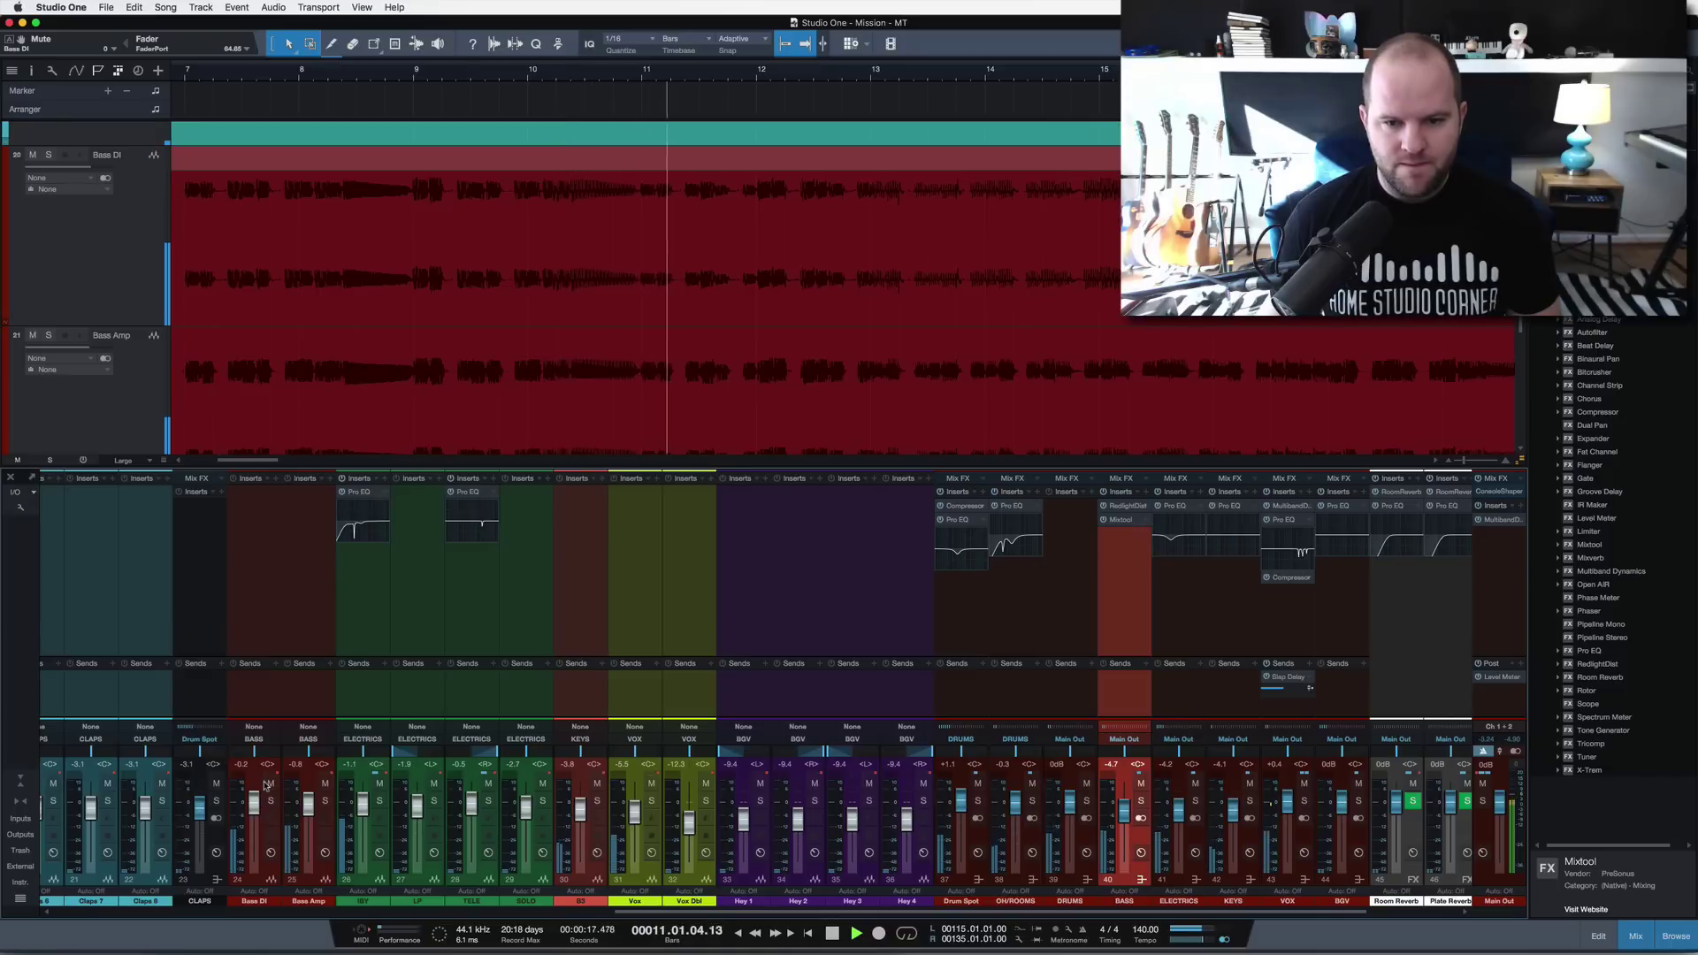
{"action": "left_click", "coordinate": [1141, 801]}
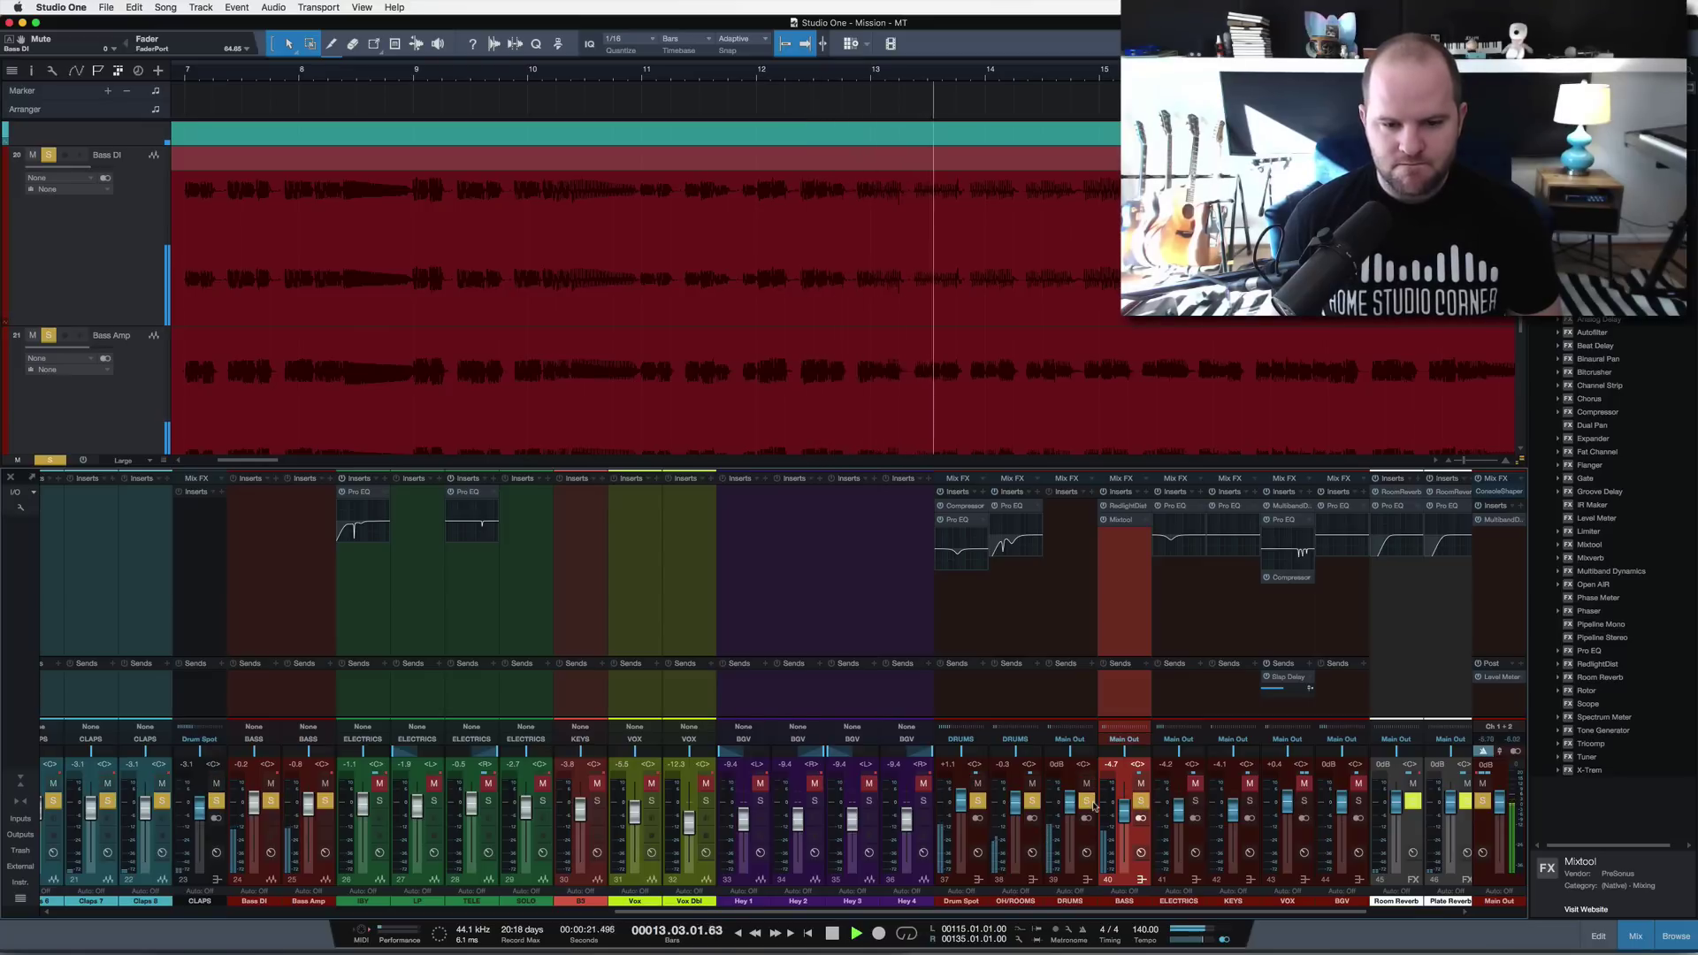
- Open RedlightDist on the BASS bus, stop playback and display the bus's splitter routing
{"action": "left_click", "coordinate": [1123, 509]}
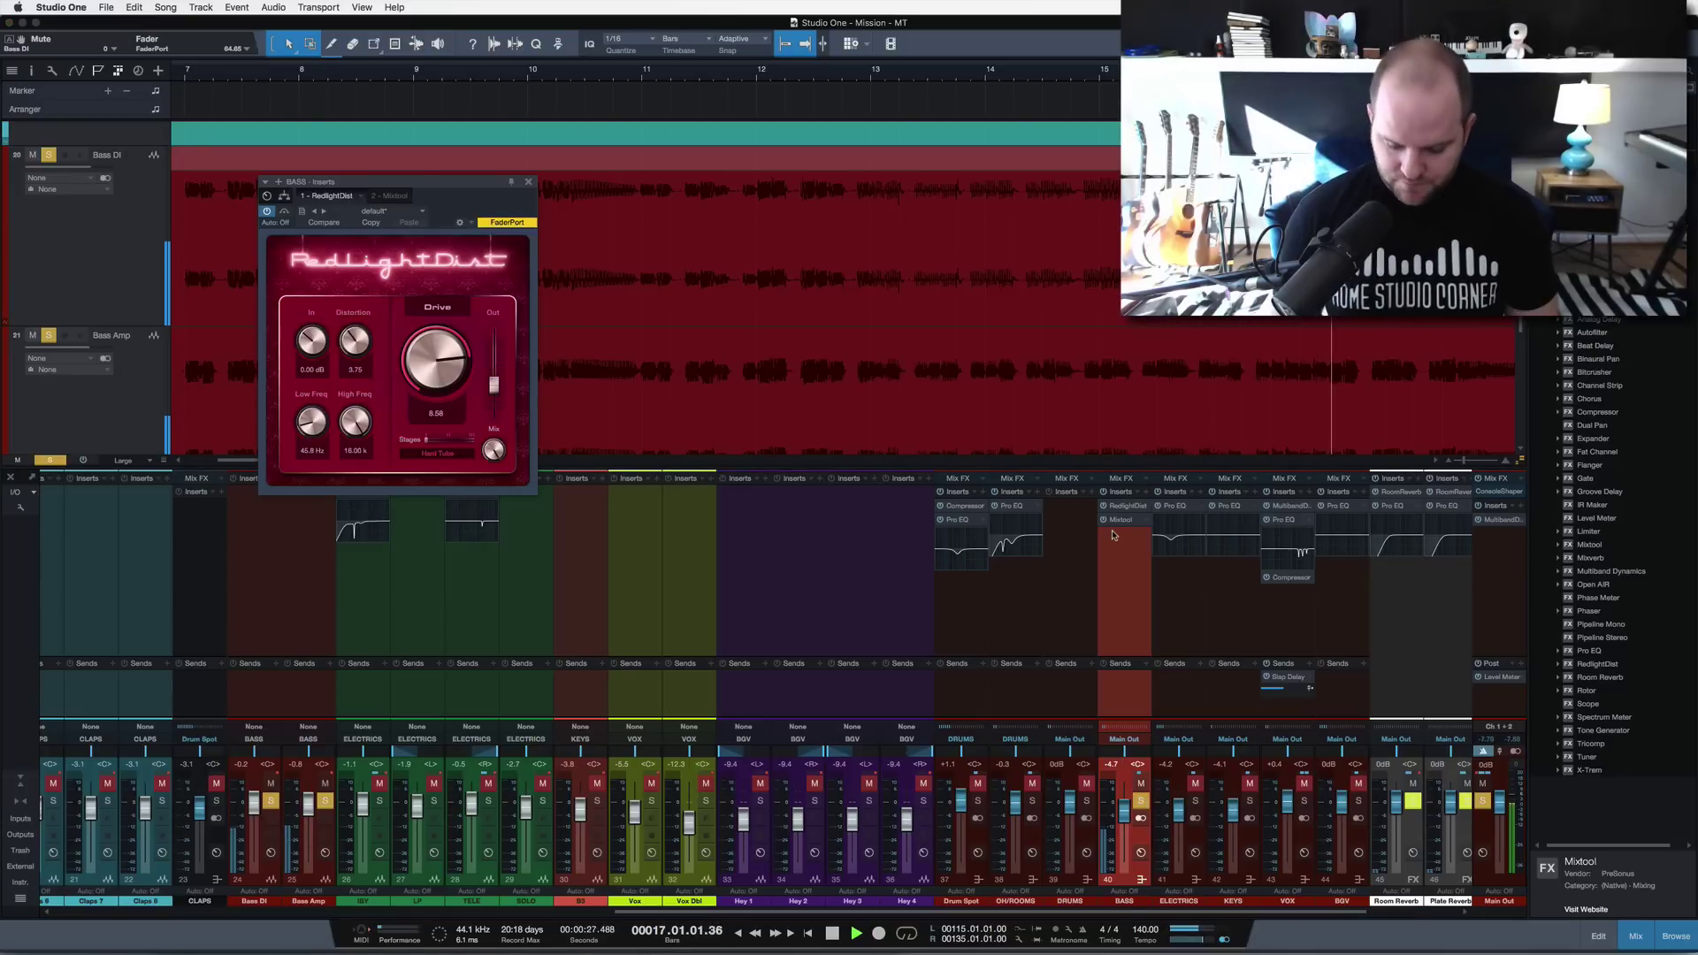
{"action": "key", "text": "space"}
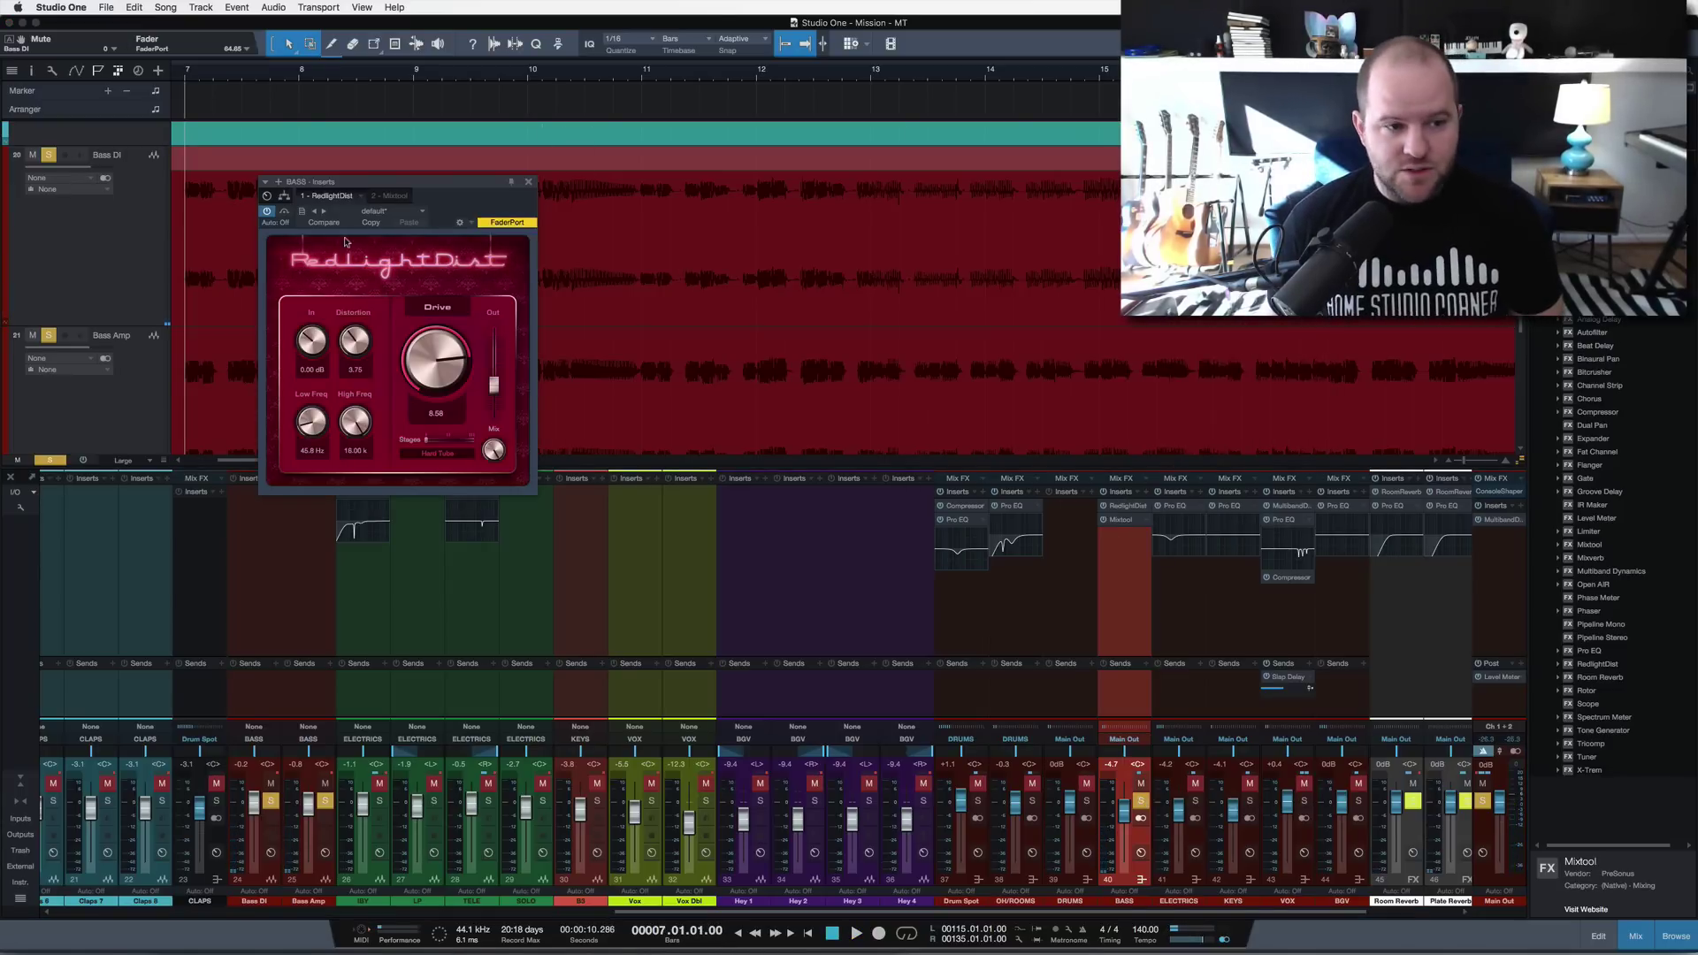
{"action": "left_click", "coordinate": [284, 198]}
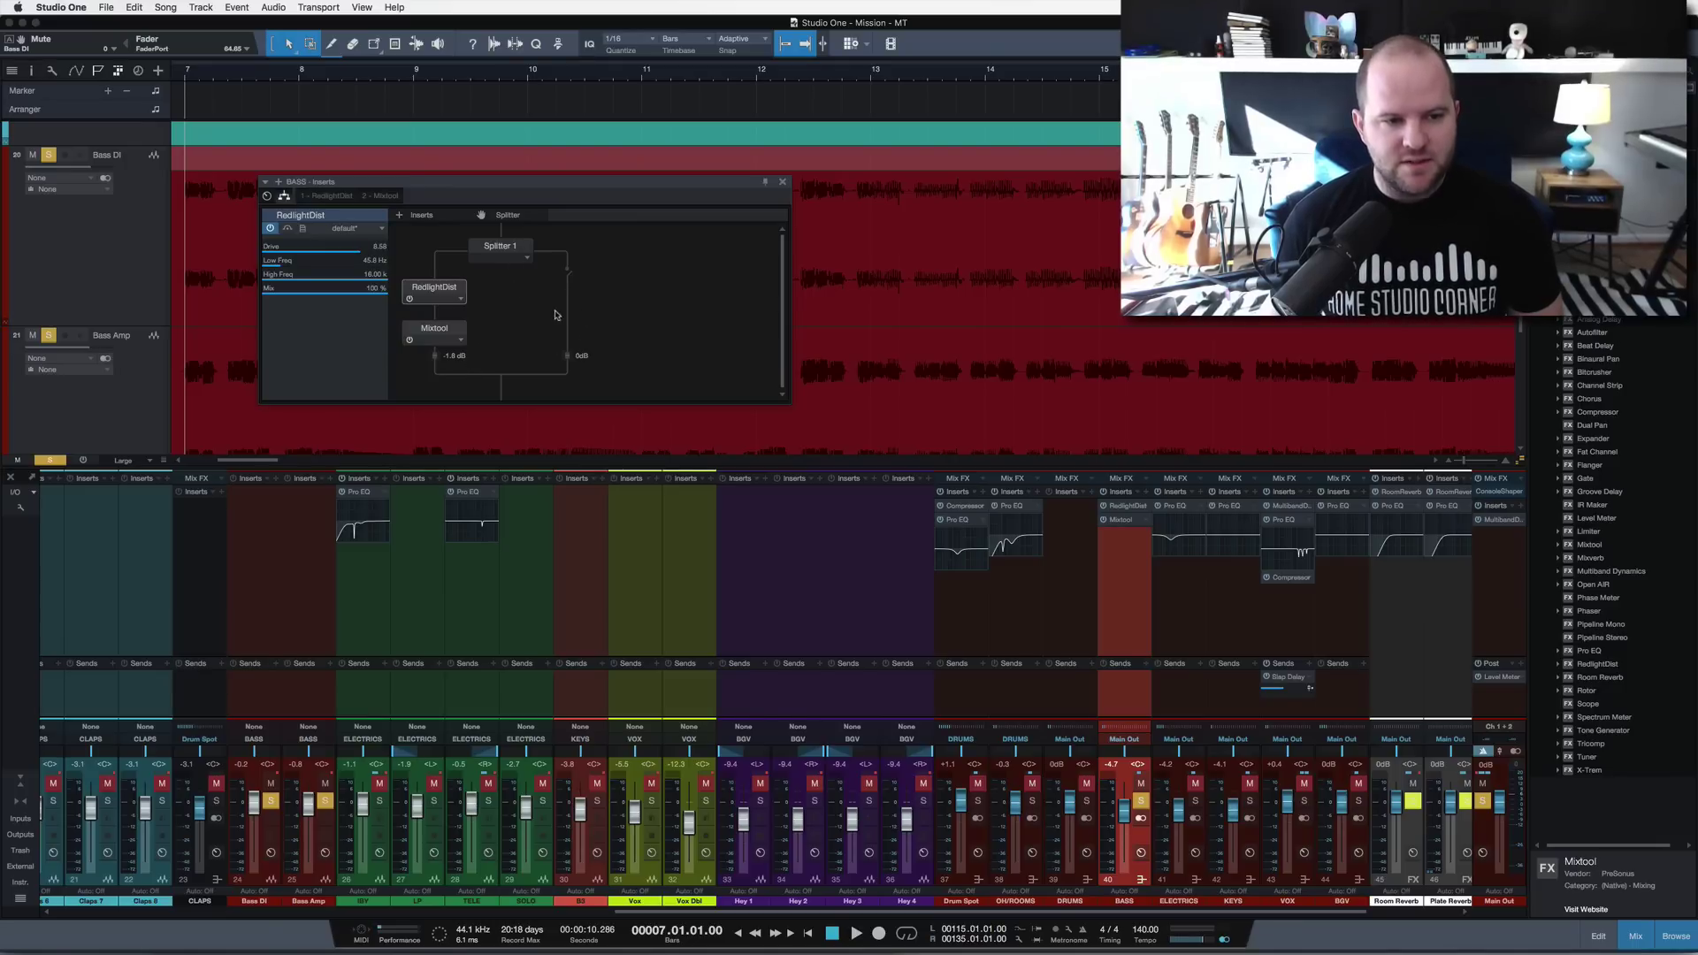
- Play the soloed bass, lower the RedlightDist branch of the splitter to about -5 dB, and solo the DRUMS bus with it
{"action": "key", "text": "space"}
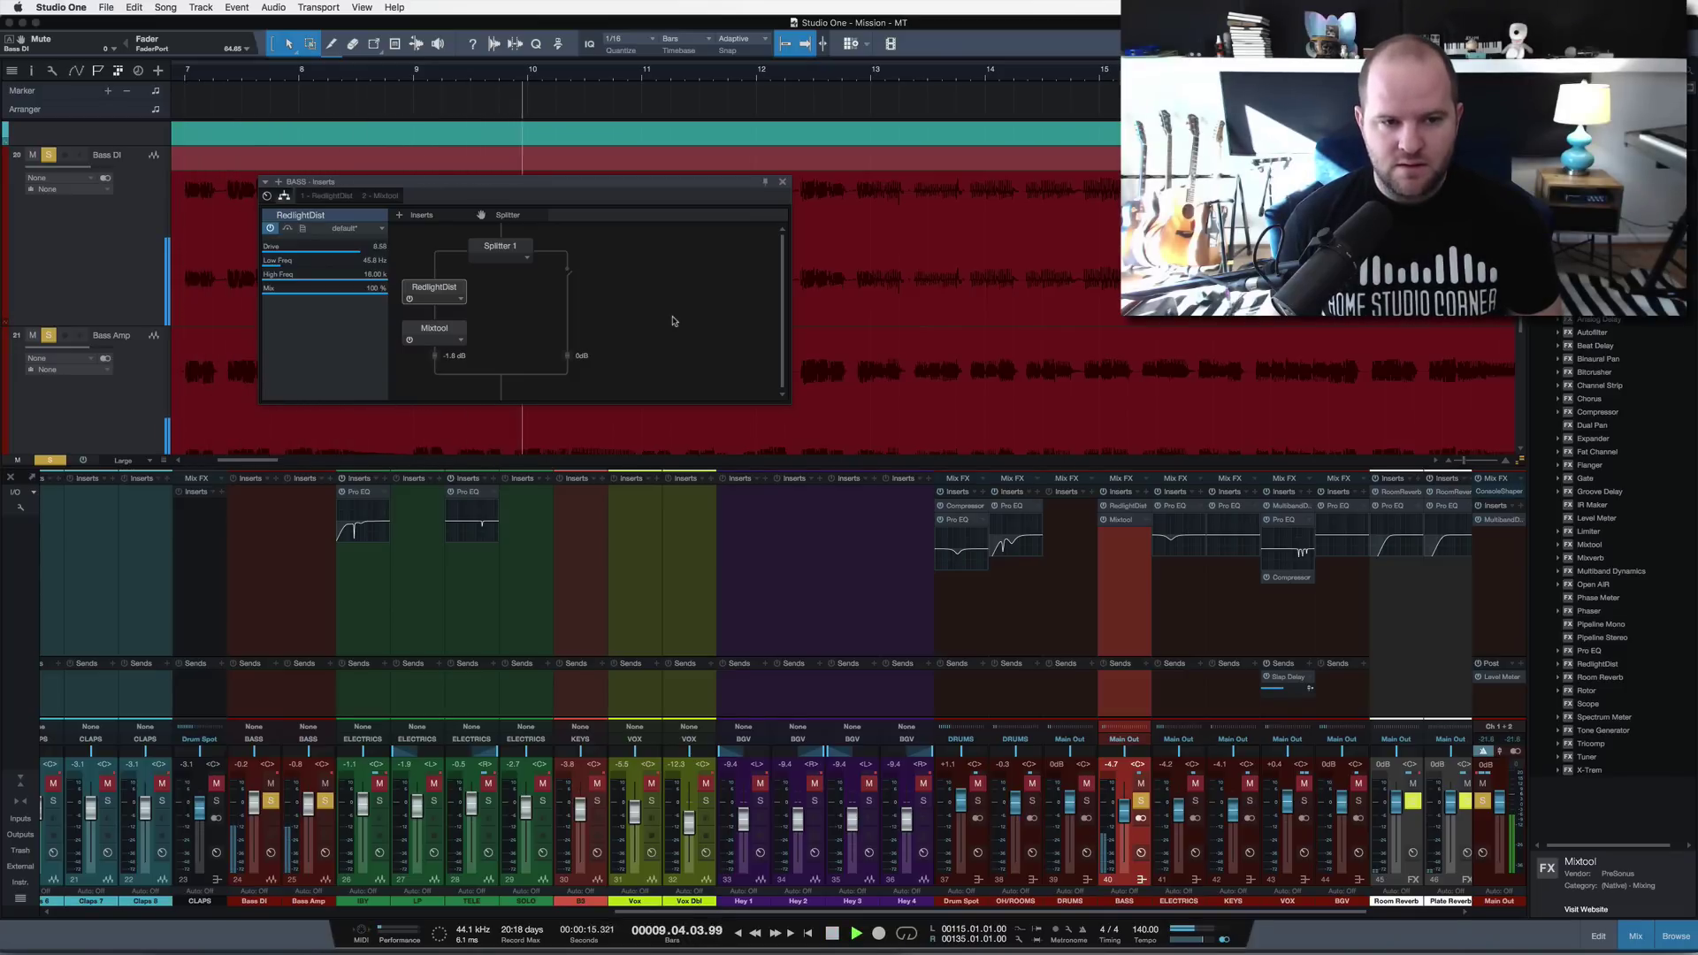
{"action": "key", "text": "space"}
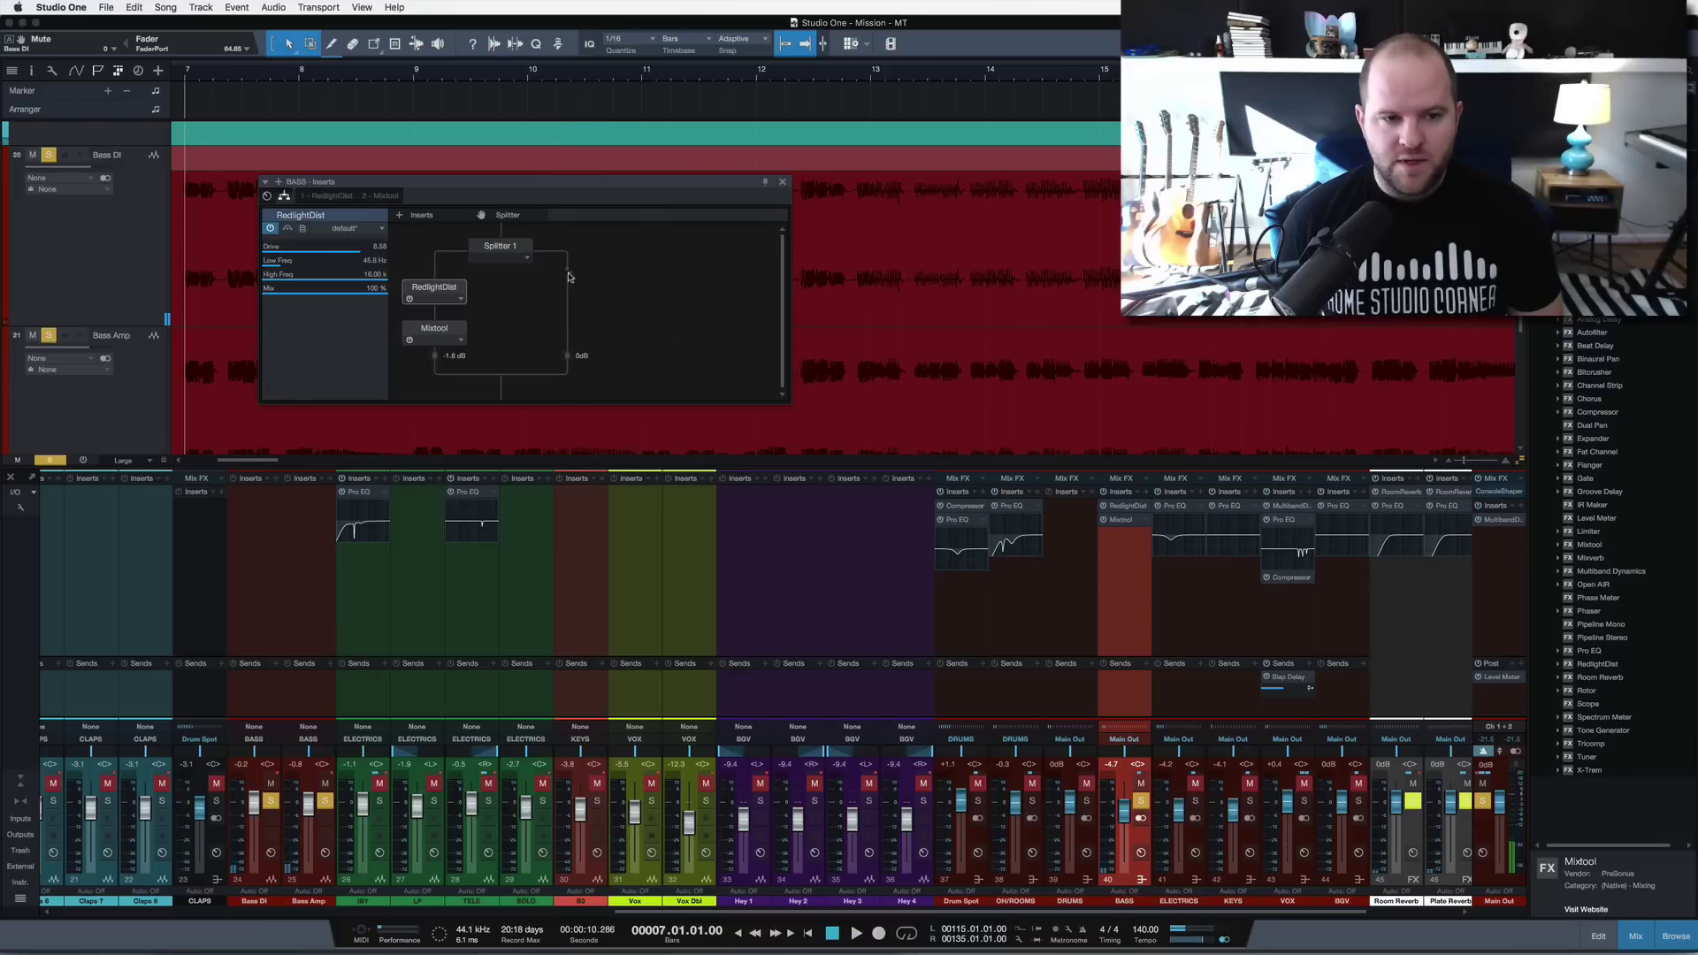
{"action": "key", "text": "space"}
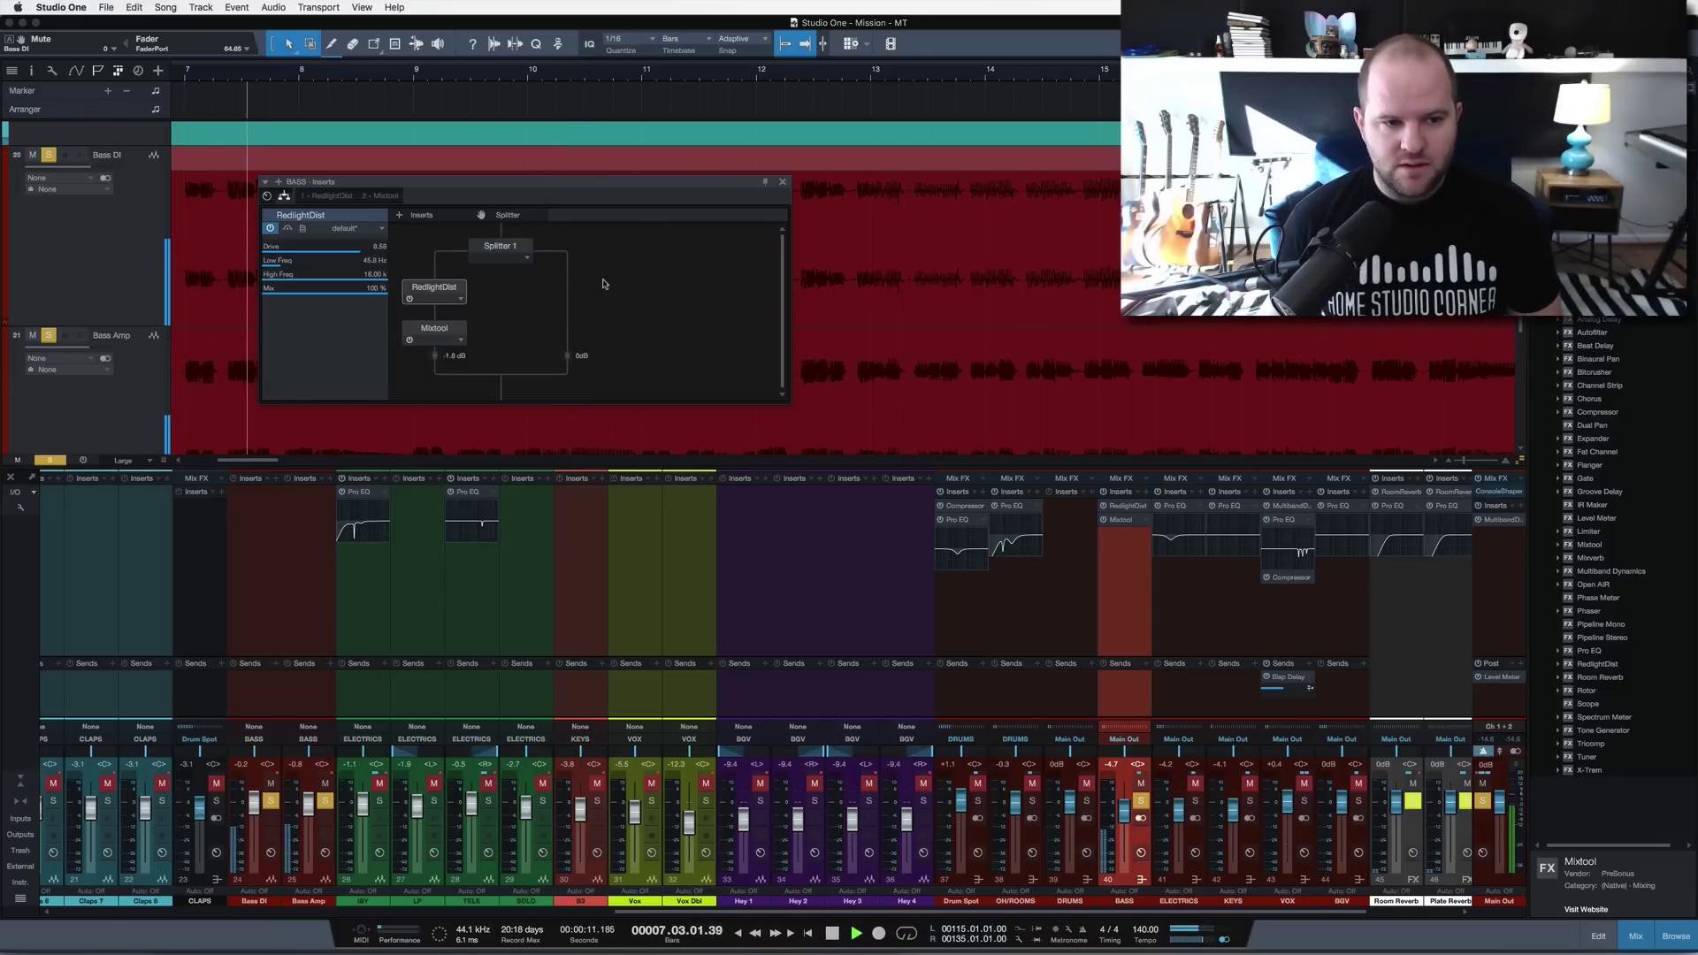
{"action": "key", "text": "space"}
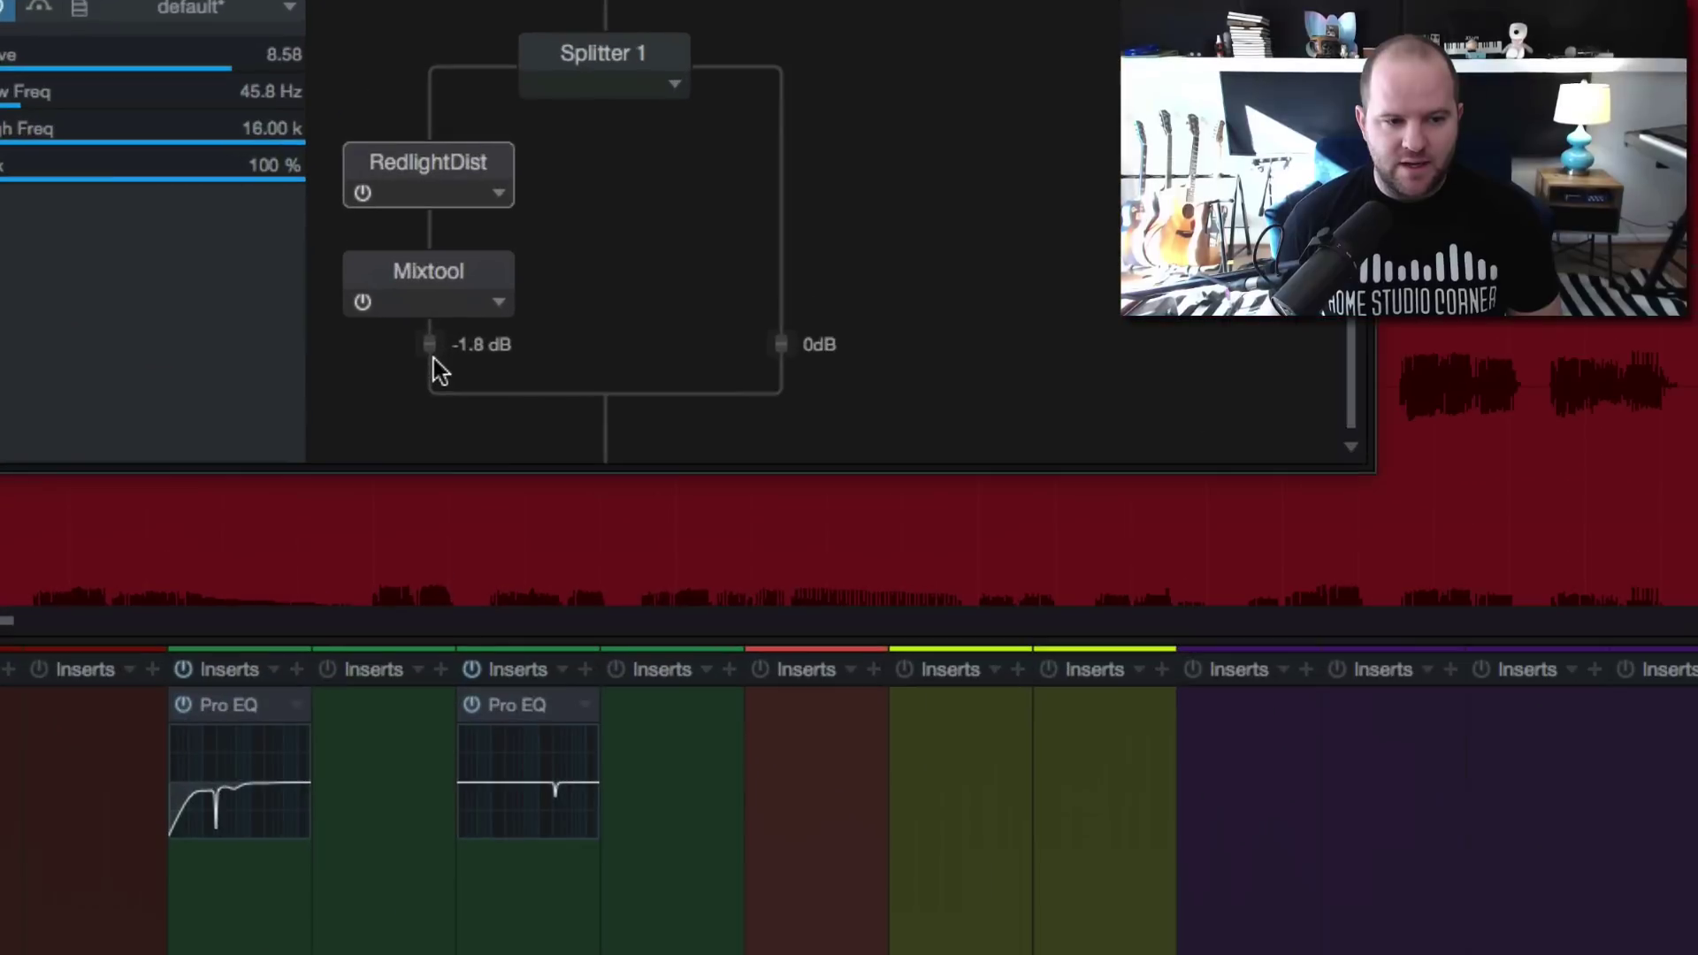
{"action": "left_click_drag", "start_coordinate": [428, 348], "coordinate": [430, 430]}
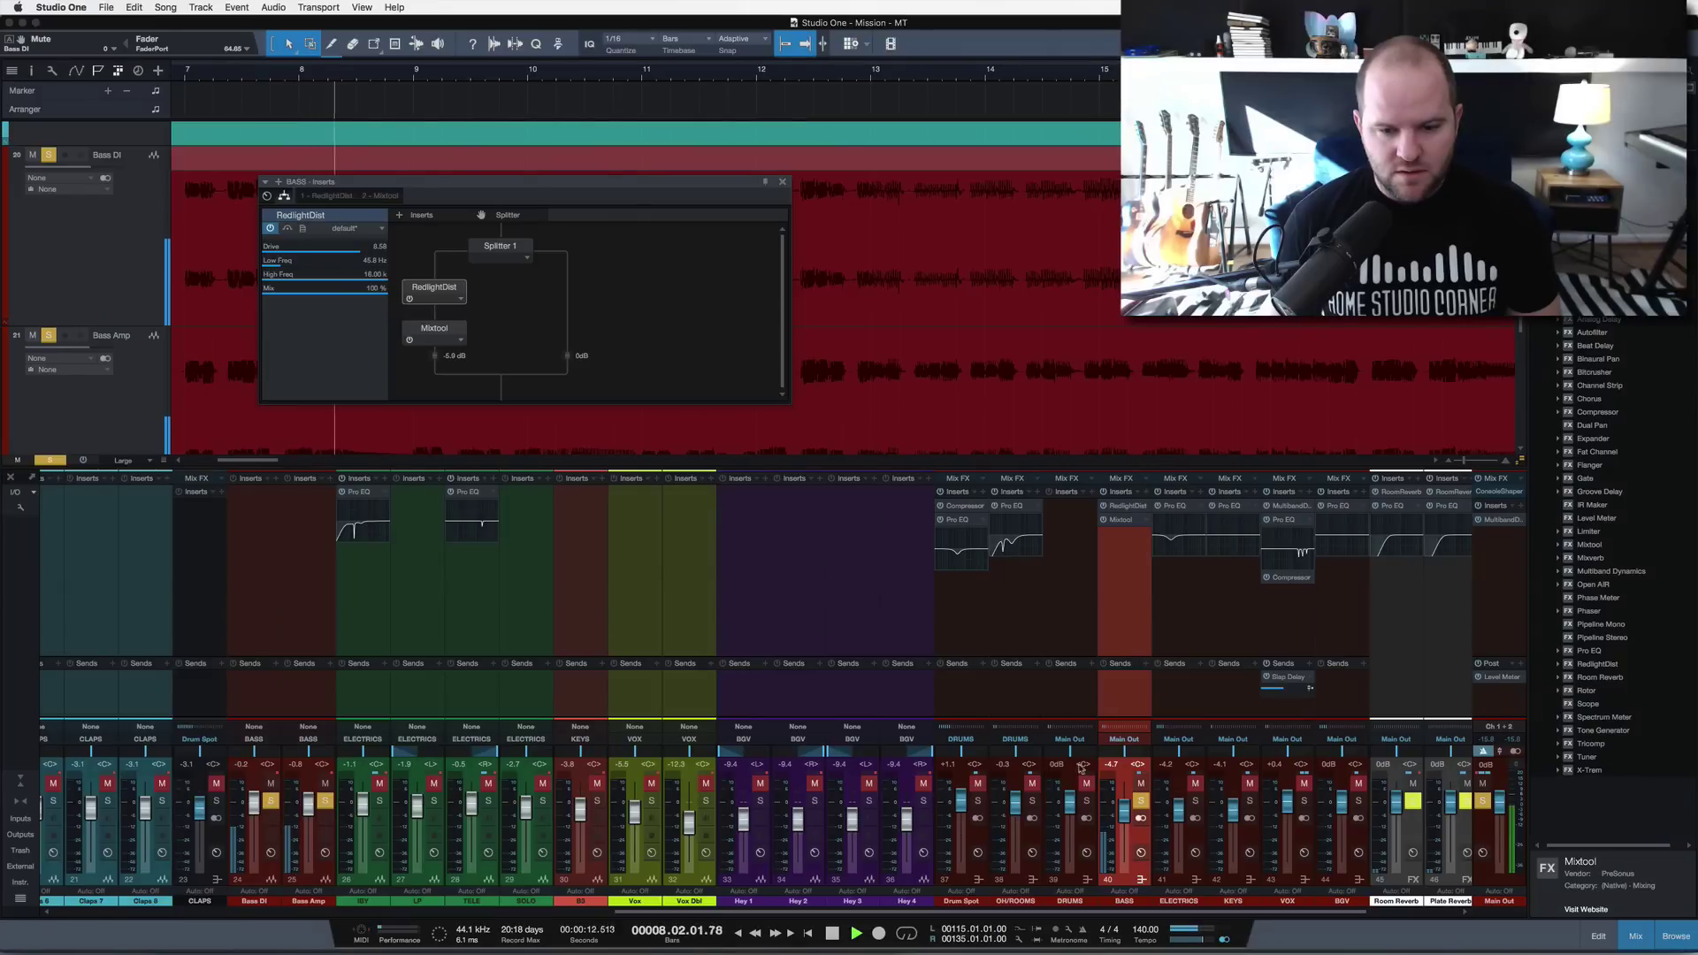
{"action": "left_click", "coordinate": [1088, 801]}
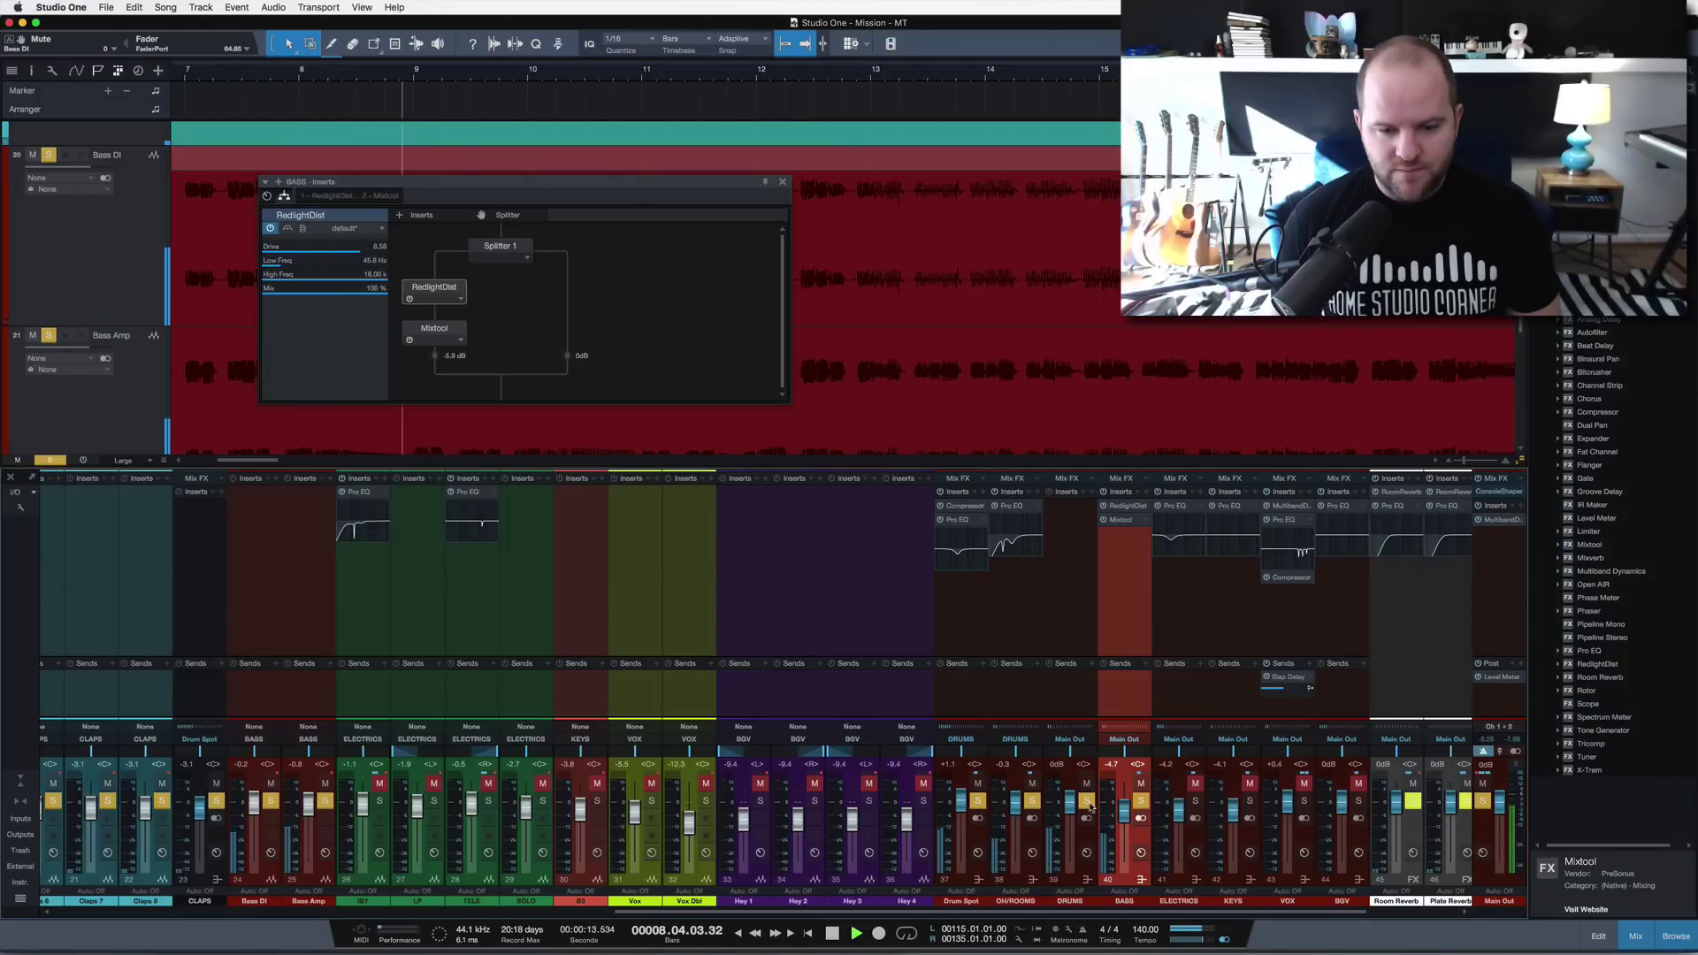
- Add a Pro EQ after Mixtool on the BASS bus, check its place in the insert routing and open it during playback
{"action": "left_click", "coordinate": [782, 183]}
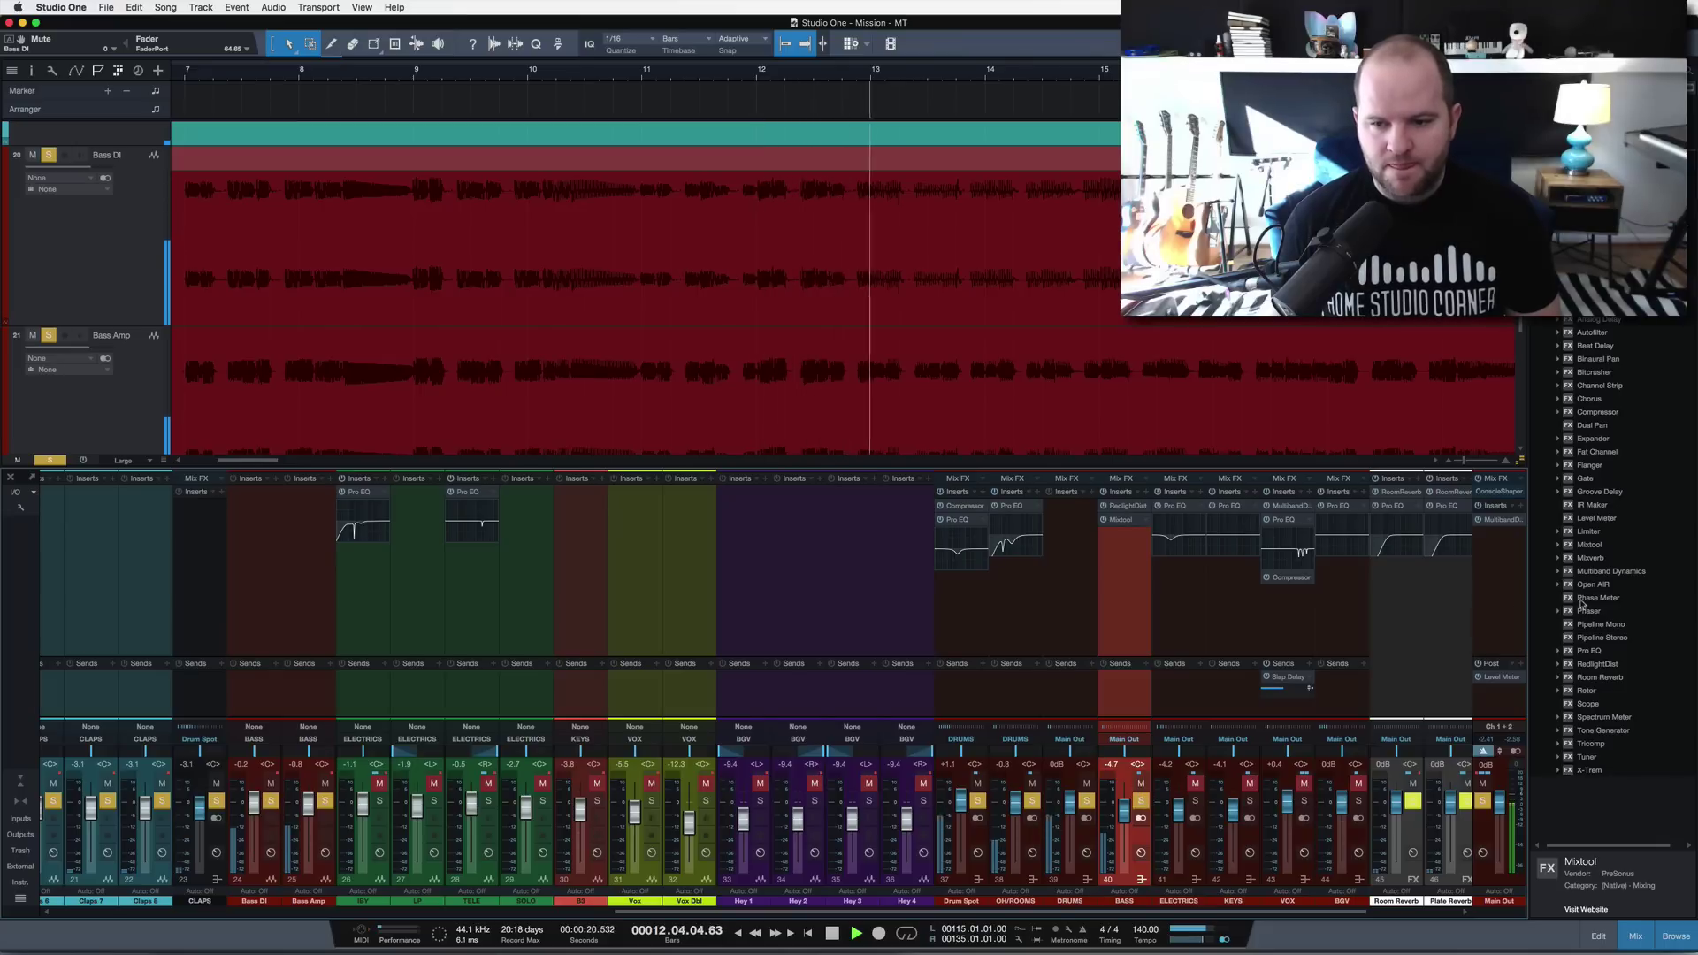
{"action": "left_click_drag", "start_coordinate": [1590, 654], "coordinate": [1121, 551]}
{"action": "key", "text": "space"}
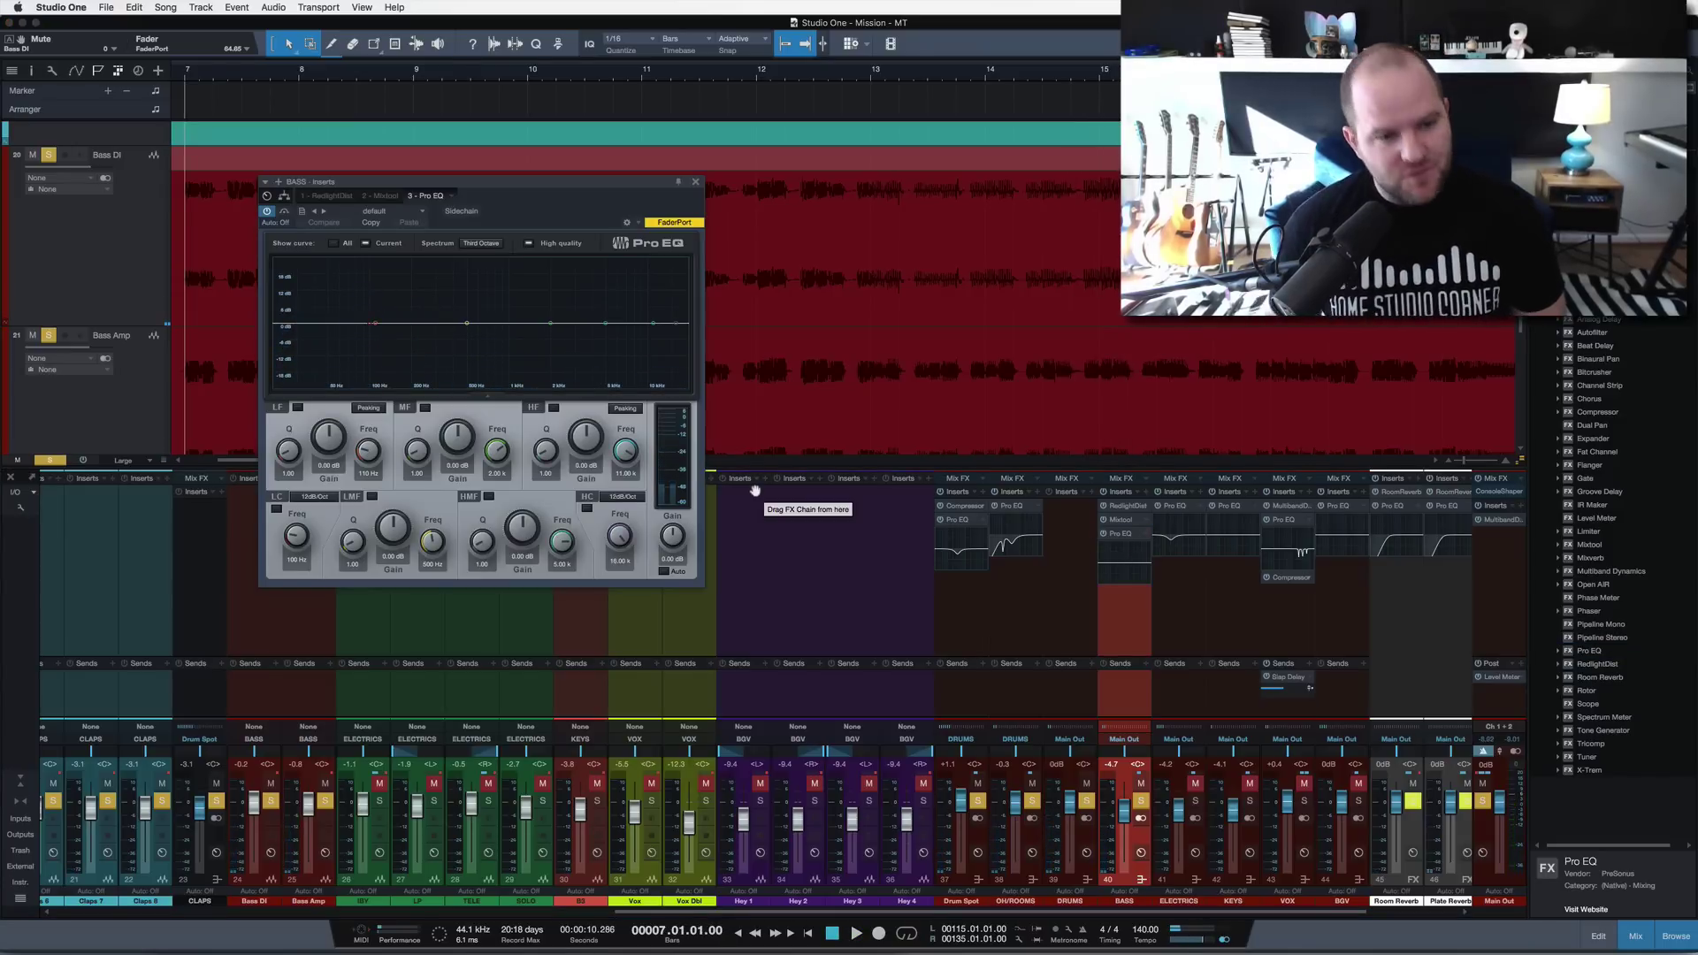
{"action": "left_click", "coordinate": [285, 198]}
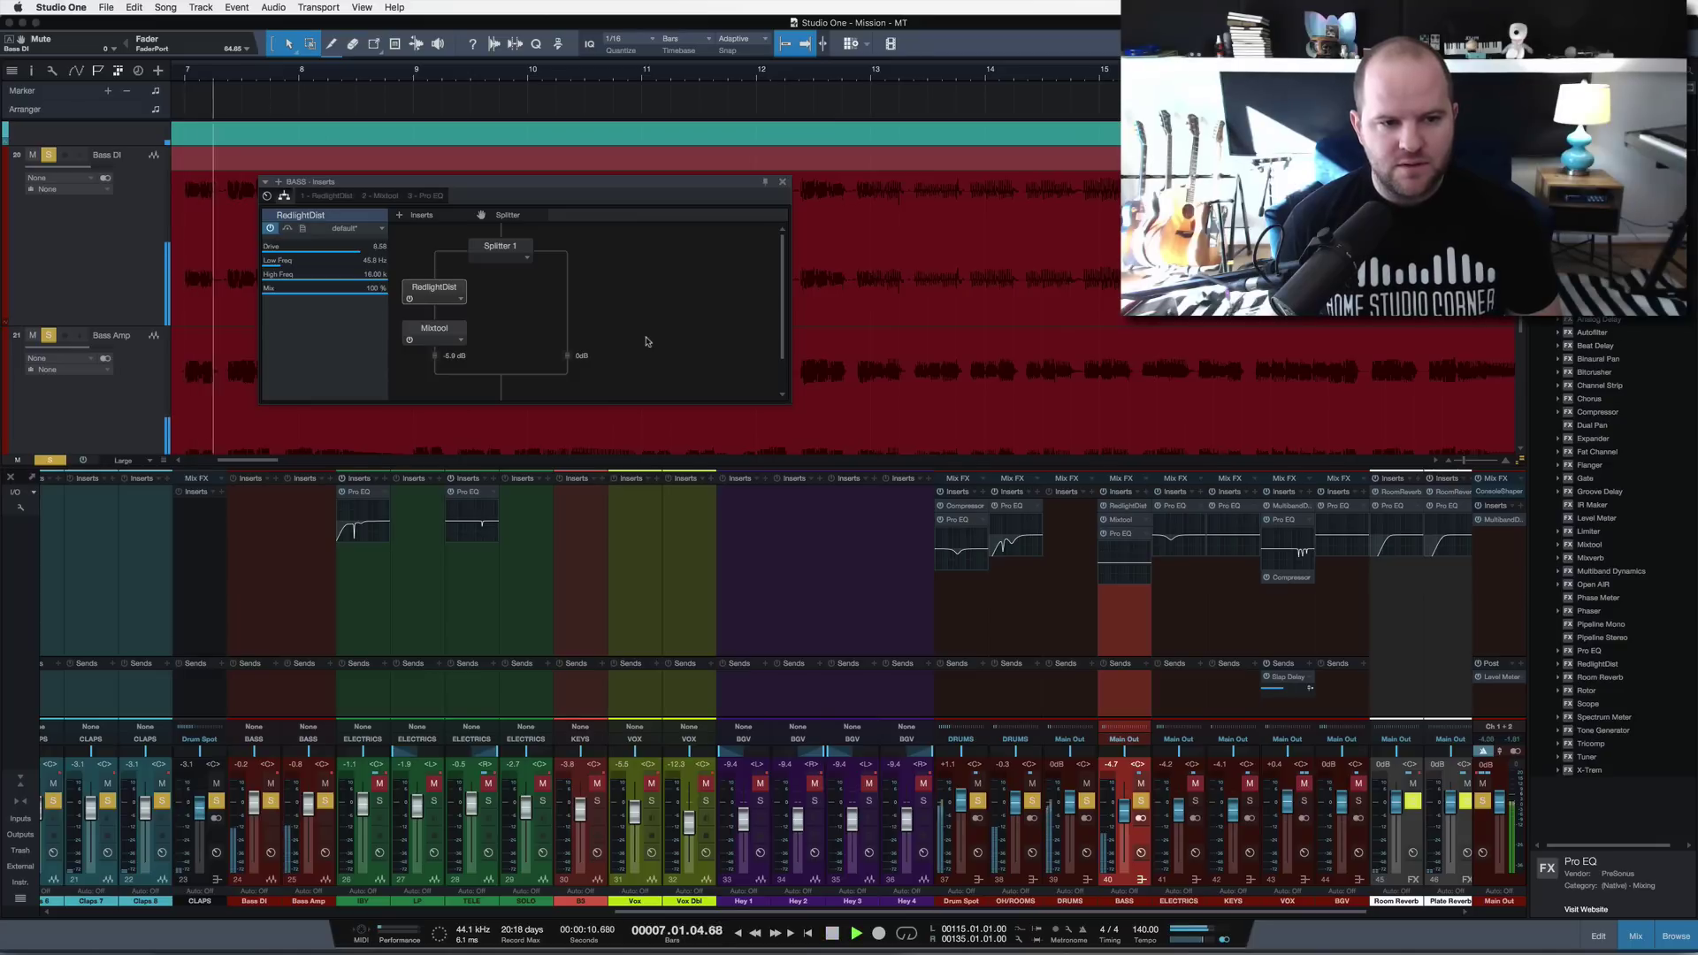
{"action": "scroll", "coordinate": [605, 320], "scroll_direction": "down", "scroll_amount": 2}
{"action": "double_click", "coordinate": [517, 370]}
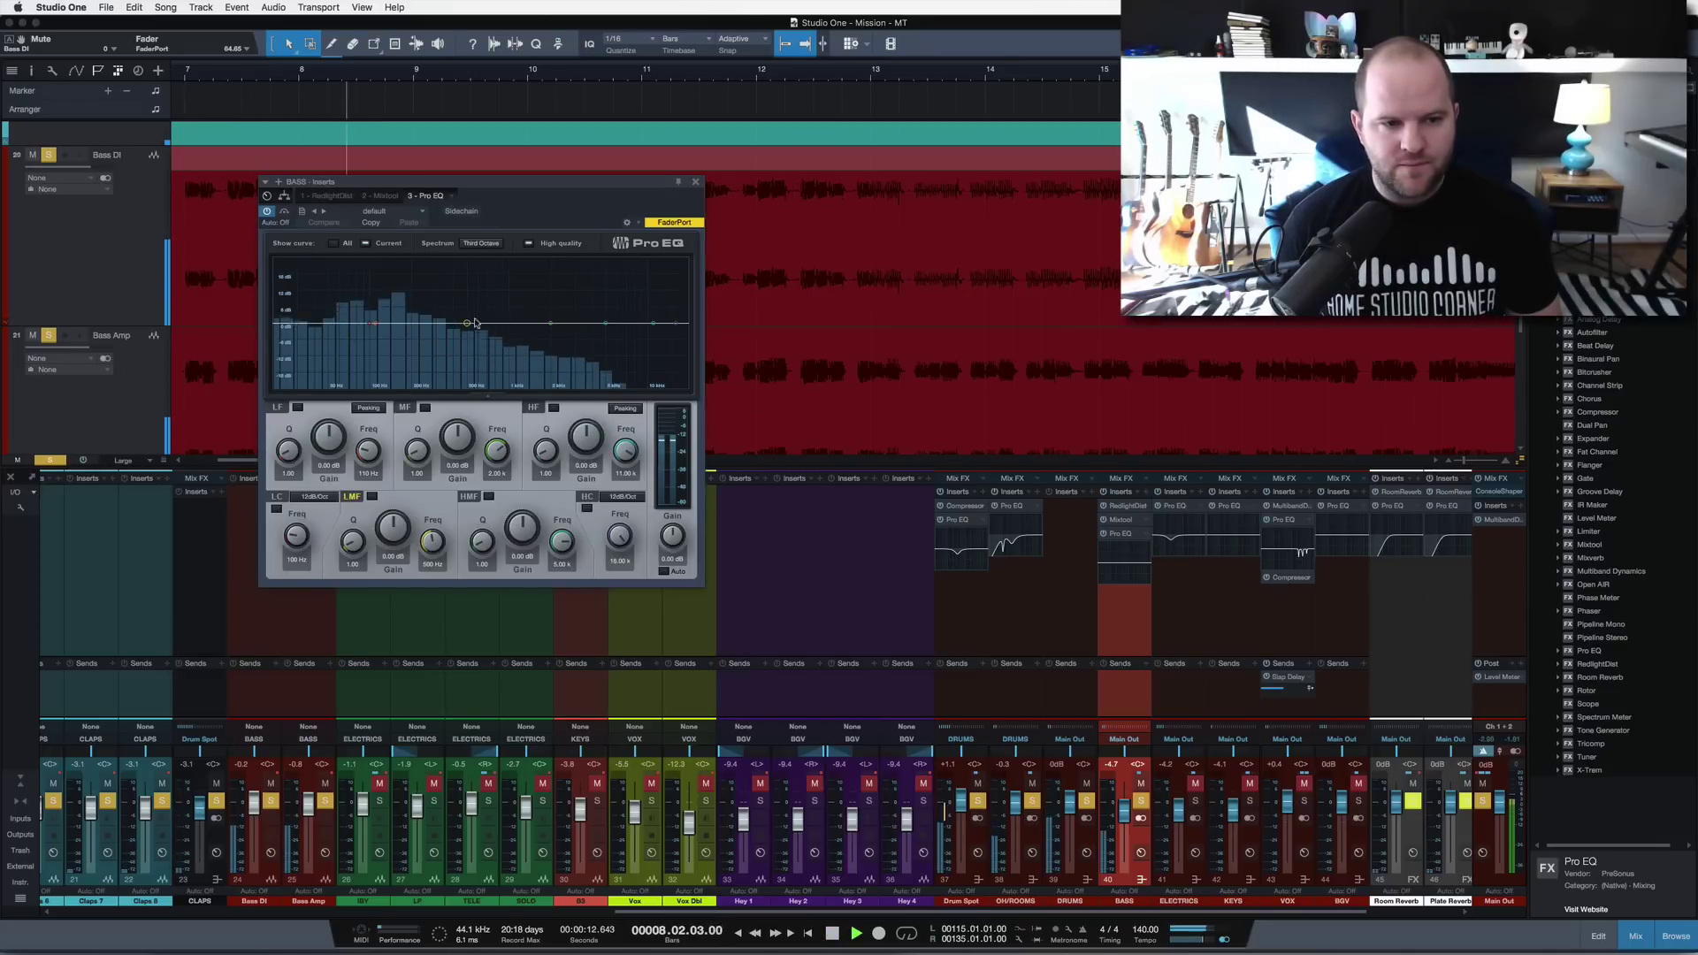
- Cut 127 Hz by 8.01 dB with a Q of 10.01 in Pro EQ, add a gentle MF dip in the low mids and close it
{"action": "left_click_drag", "start_coordinate": [466, 322], "coordinate": [387, 283]}
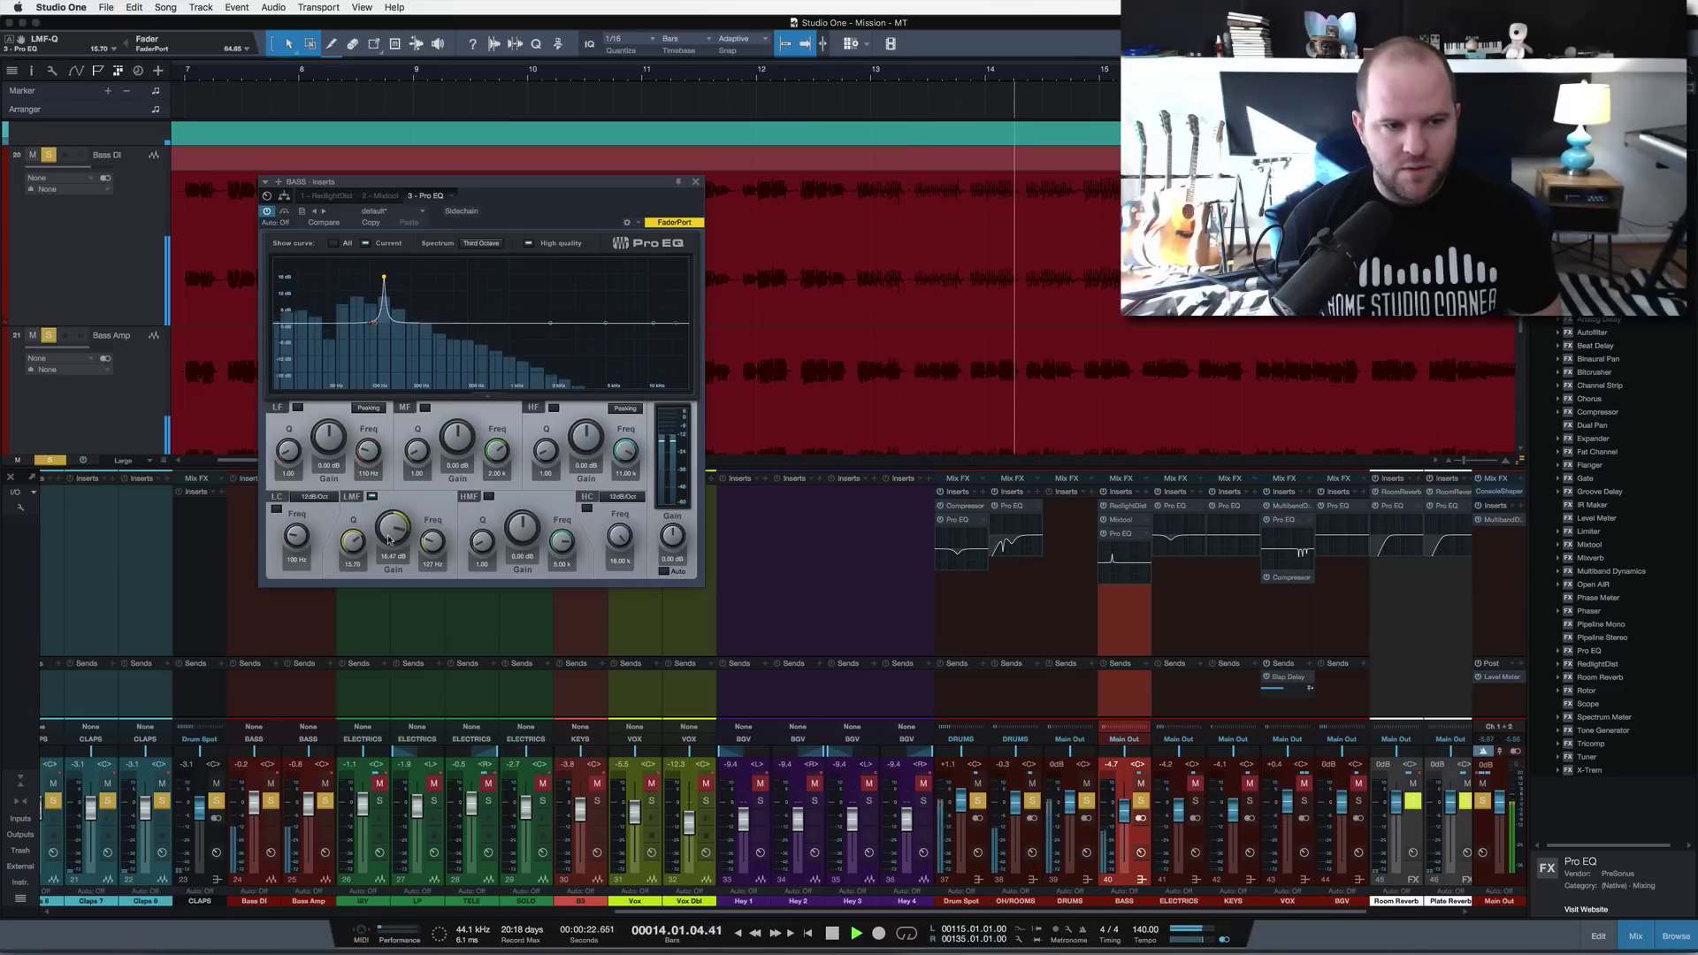
{"action": "left_click_drag", "start_coordinate": [388, 541], "coordinate": [345, 560]}
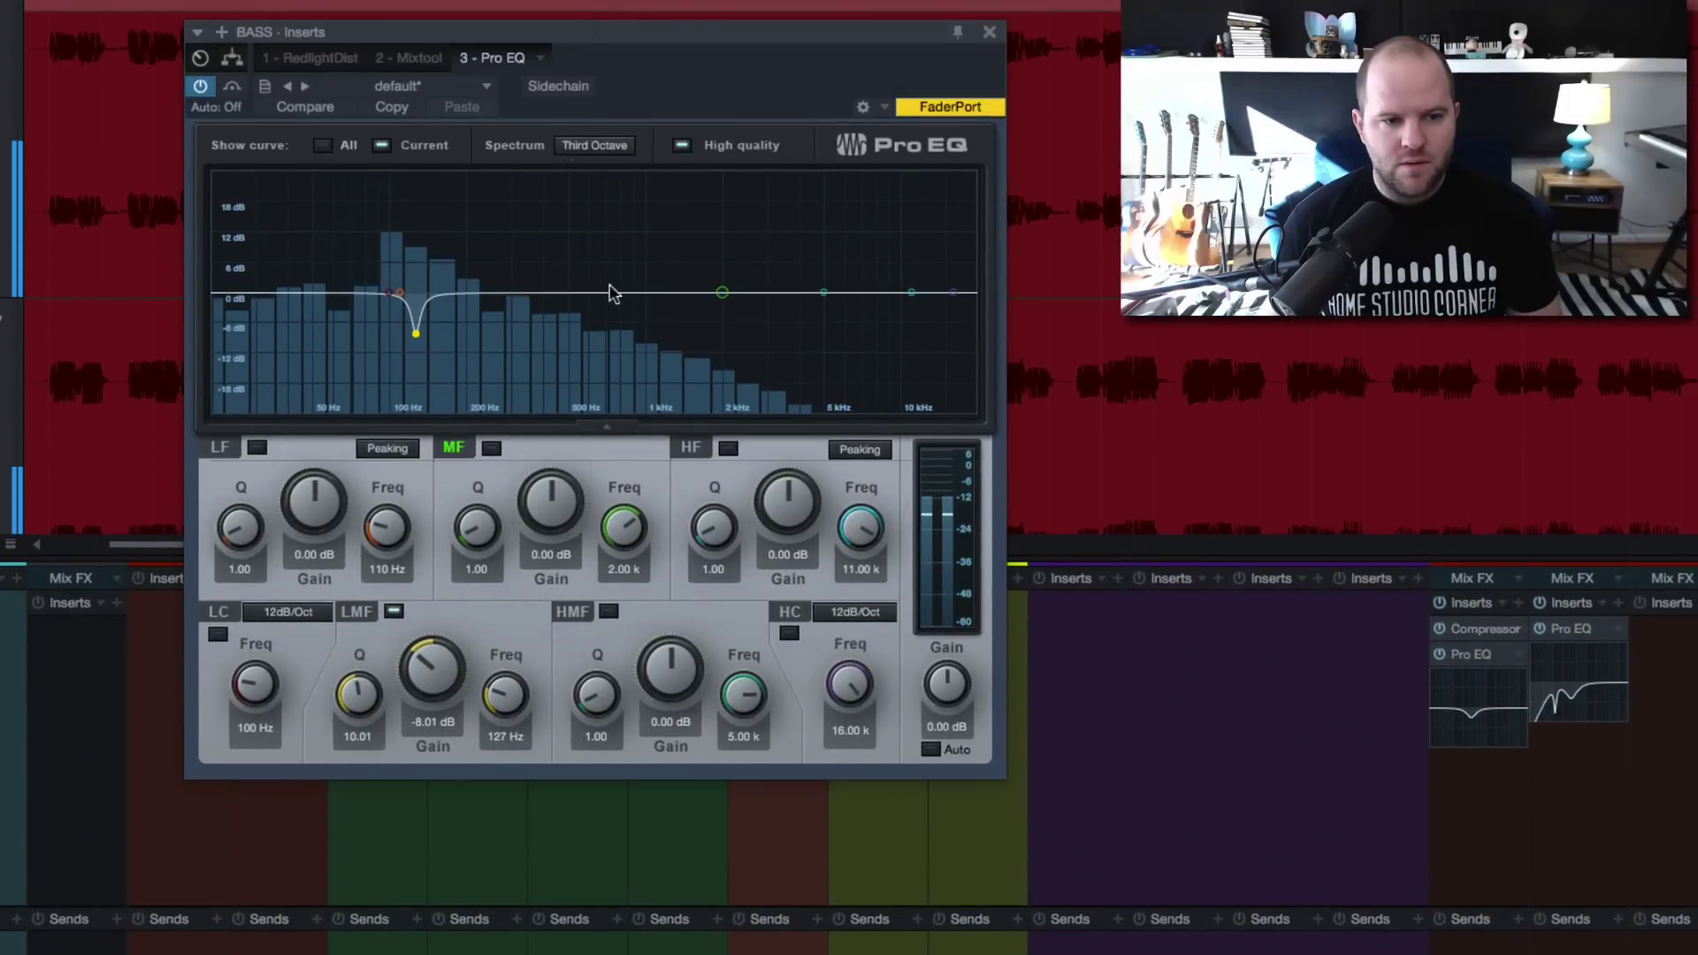
{"action": "left_click_drag", "start_coordinate": [723, 292], "coordinate": [505, 305]}
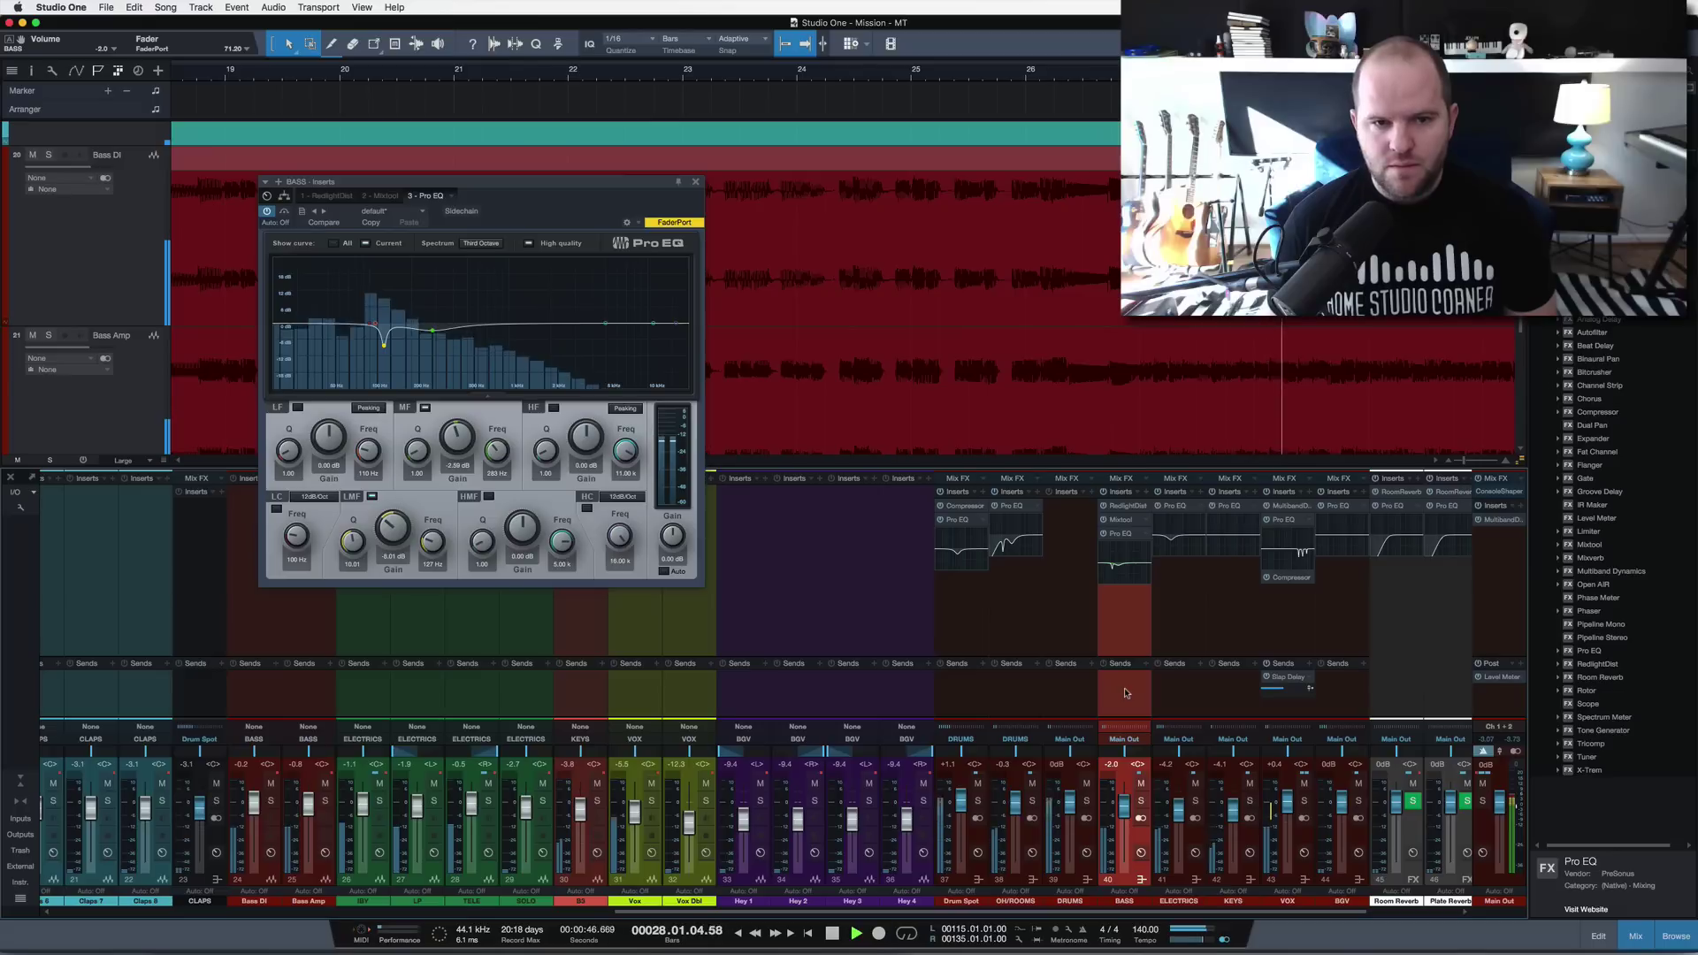
{"action": "left_click", "coordinate": [695, 183]}
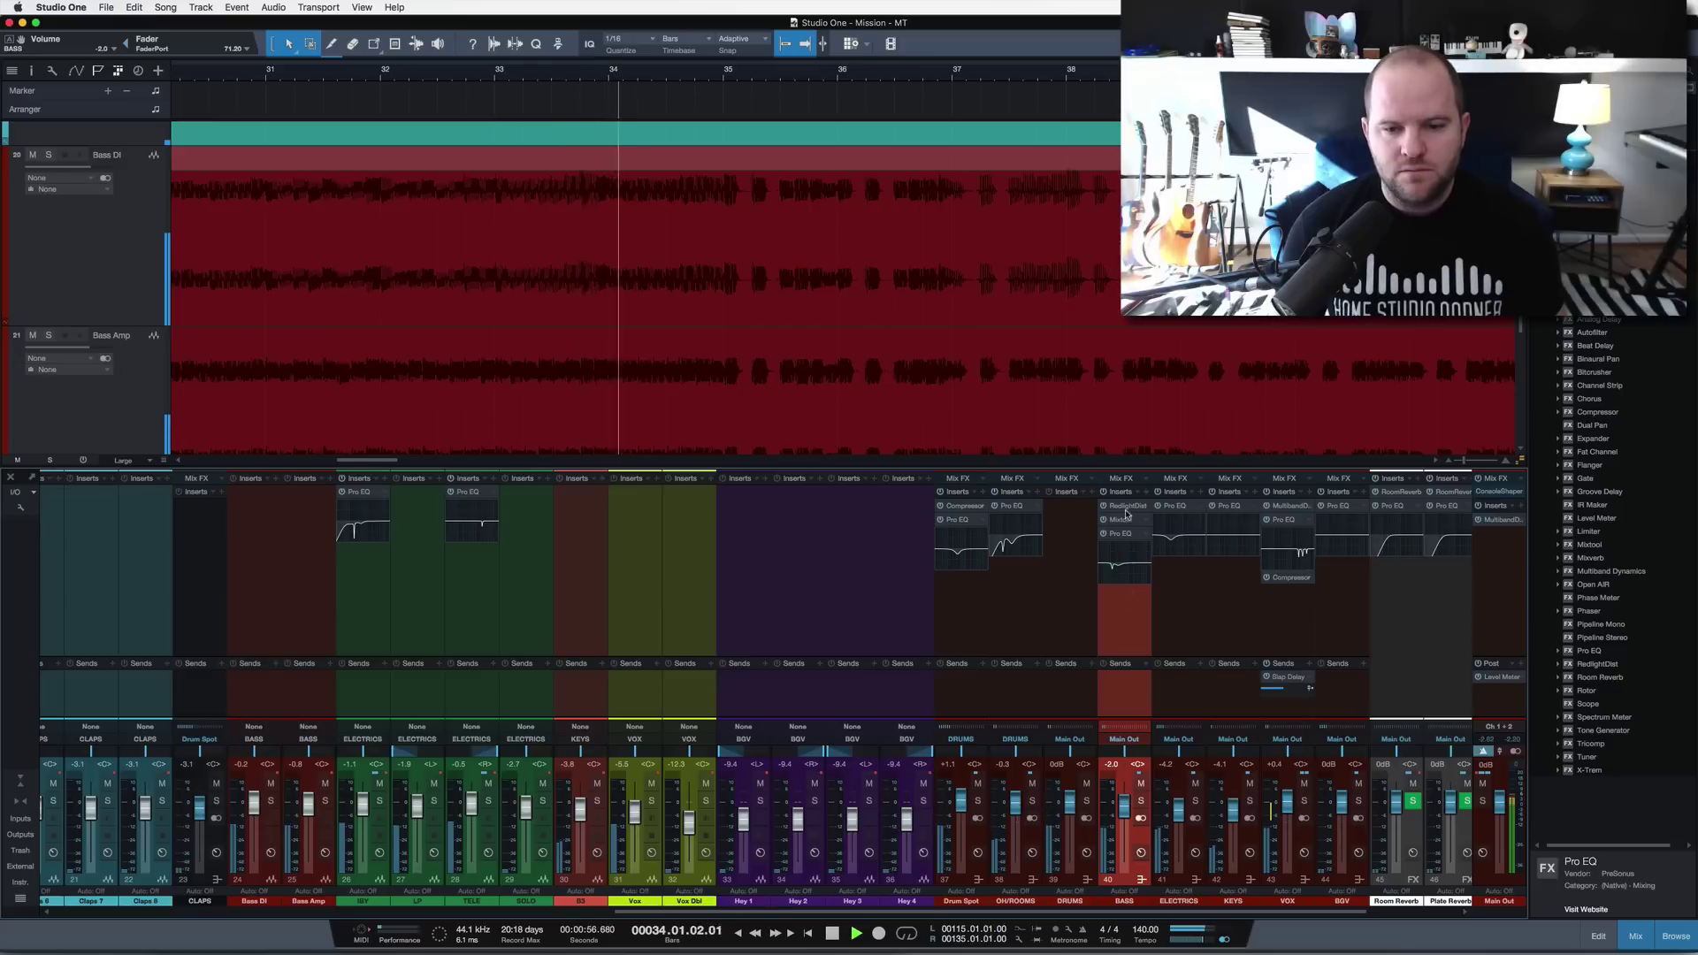
- Try the Pro EQ's low cut and switch it off, then shift the MF dip lower and slightly deeper and close the EQ
{"action": "left_click", "coordinate": [1124, 538]}
{"action": "left_click", "coordinate": [1124, 535]}
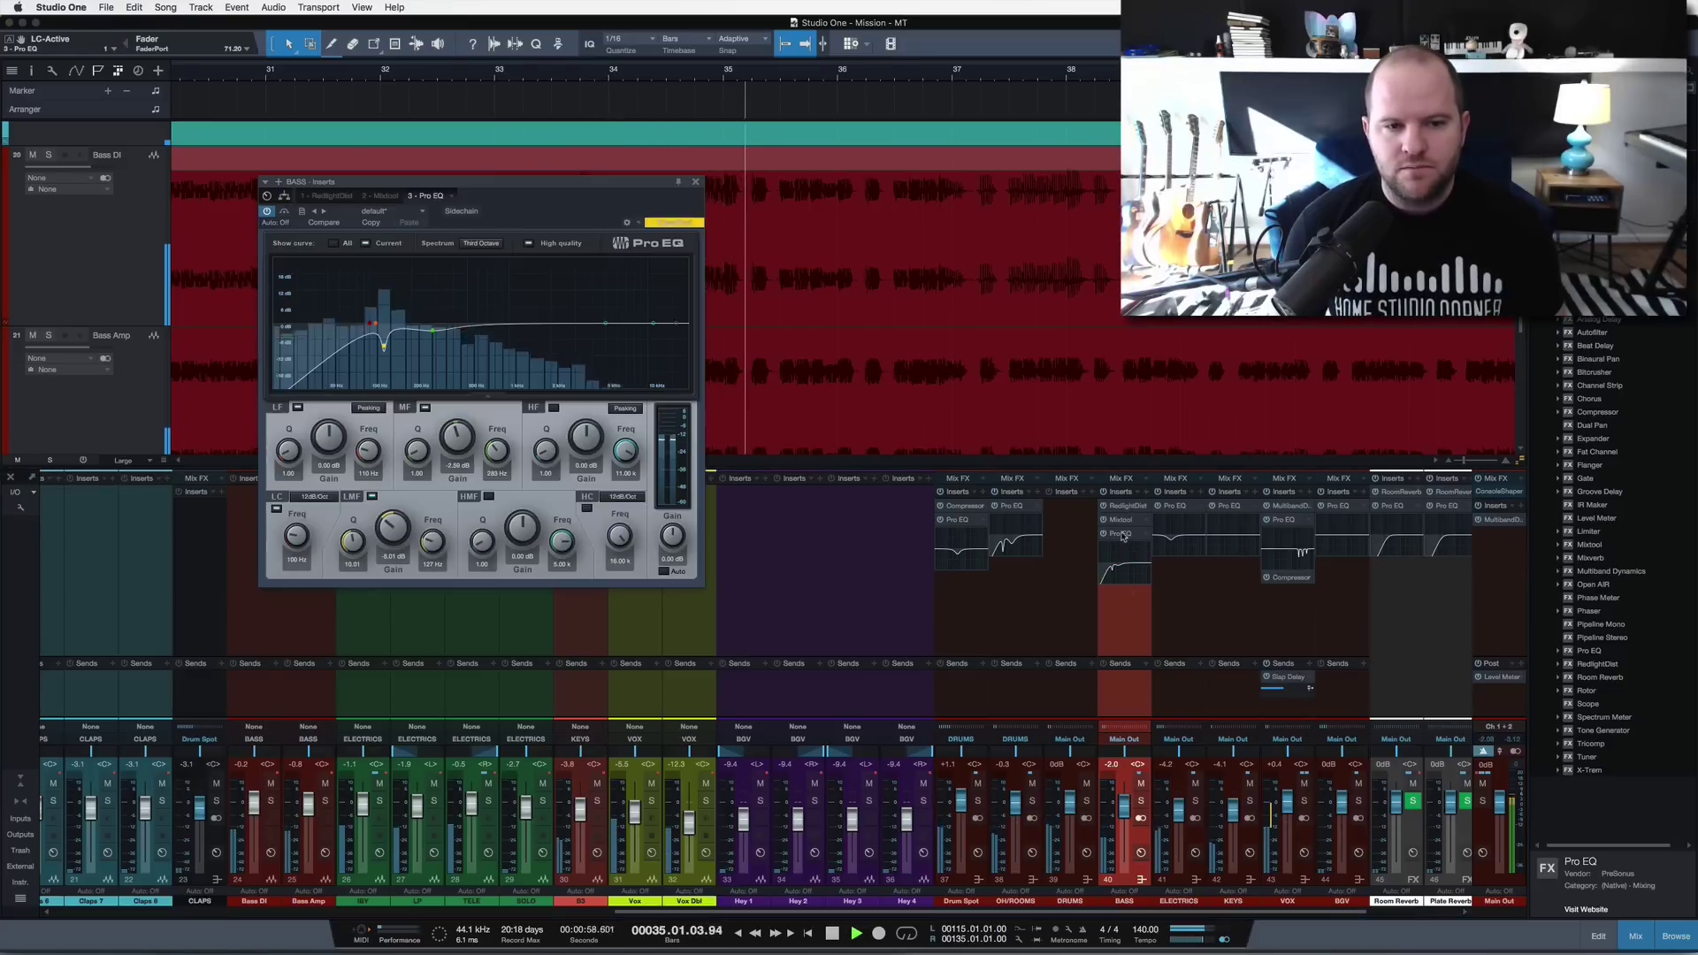
{"action": "left_click", "coordinate": [277, 511]}
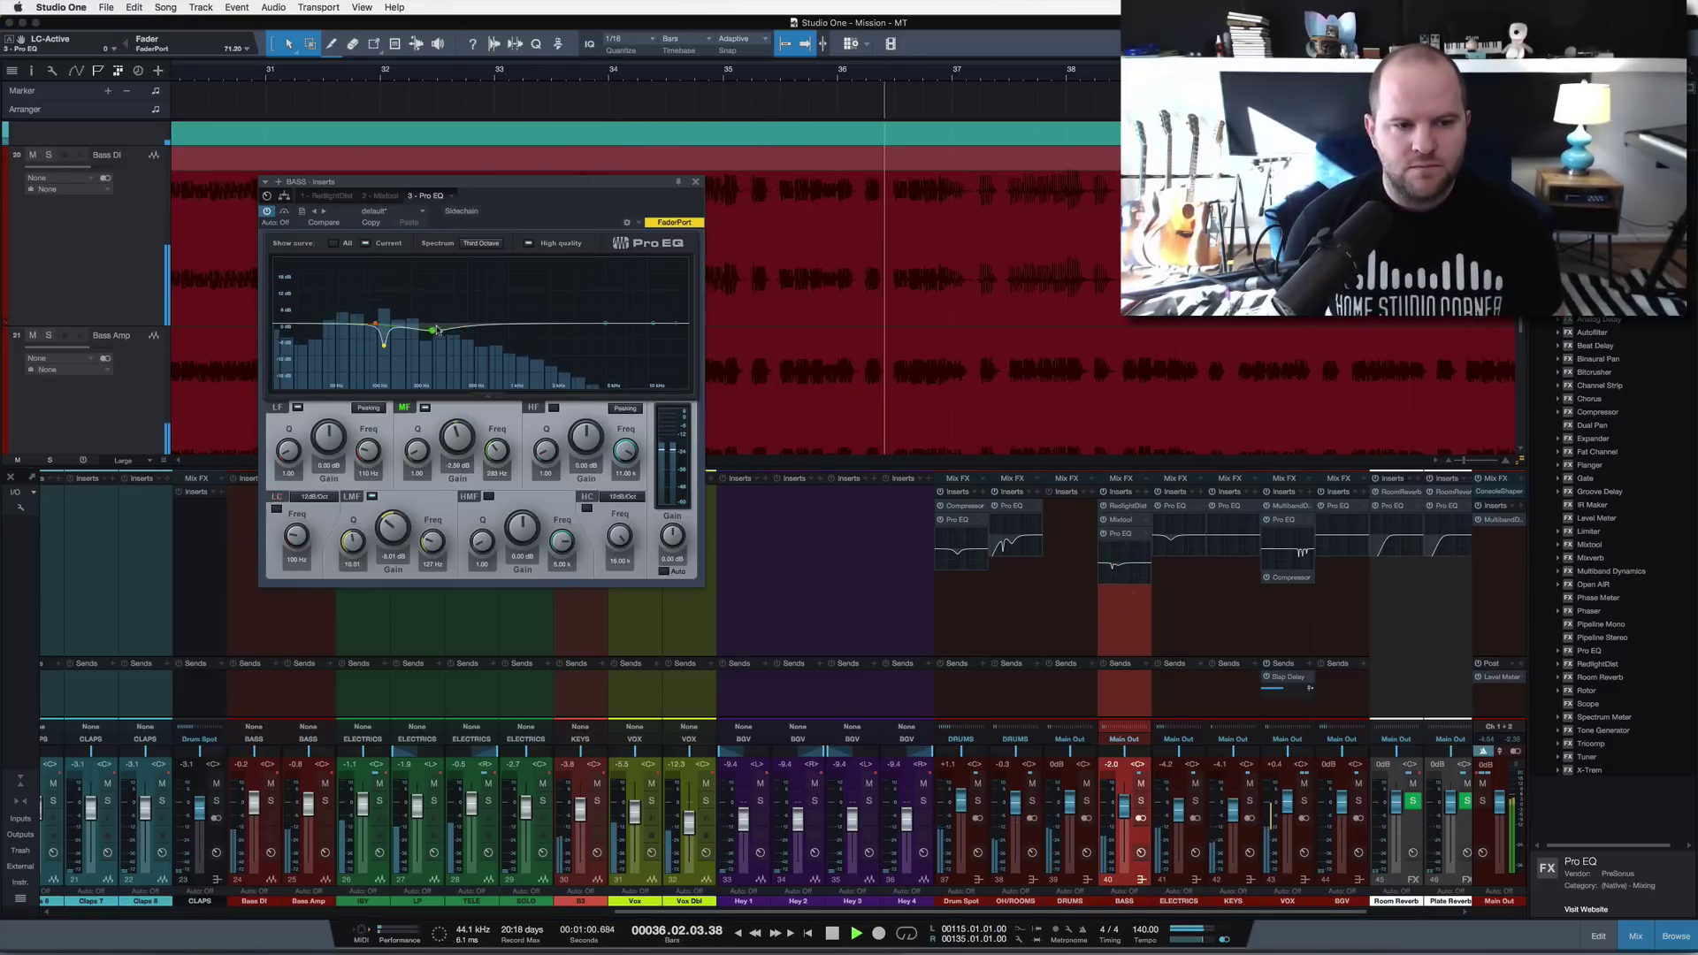
{"action": "mouse_move", "coordinate": [433, 330]}
{"action": "left_mouse_down"}
{"action": "mouse_move", "coordinate": [420, 297]}
{"action": "mouse_move", "coordinate": [379, 290]}
{"action": "mouse_move", "coordinate": [412, 327]}
{"action": "mouse_move", "coordinate": [412, 269]}
{"action": "mouse_move", "coordinate": [414, 336]}
{"action": "left_mouse_up"}
{"action": "scroll", "coordinate": [414, 336], "scroll_direction": "up", "scroll_amount": 3}
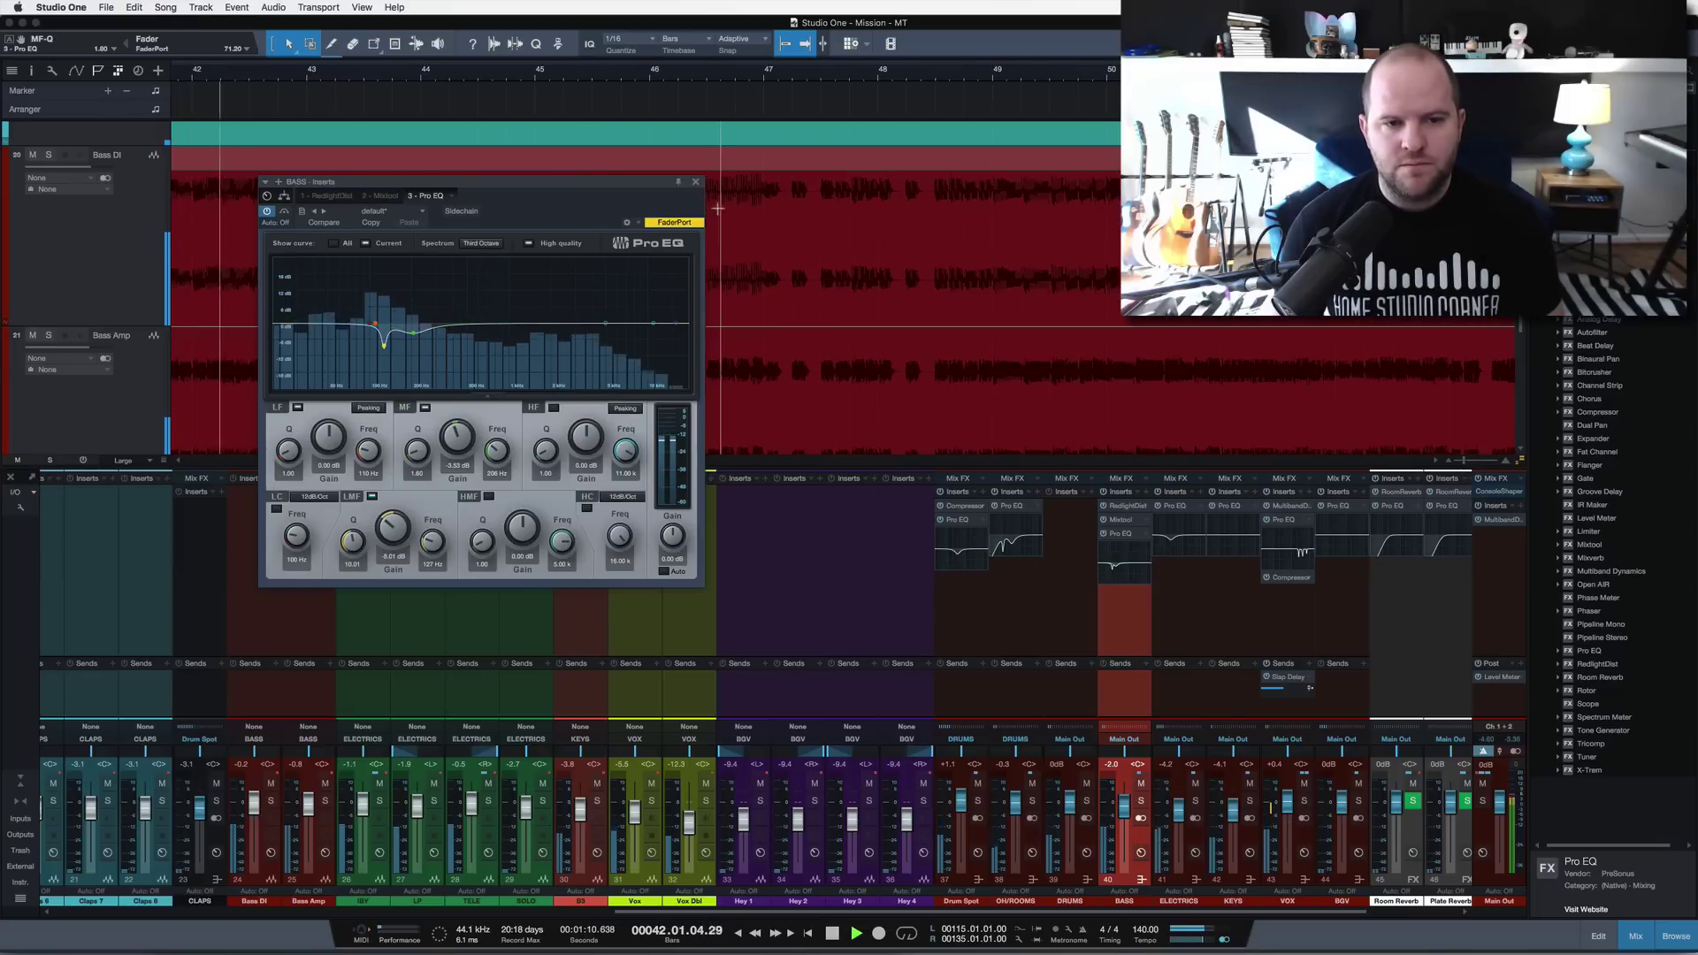
{"action": "key", "text": "super+w"}
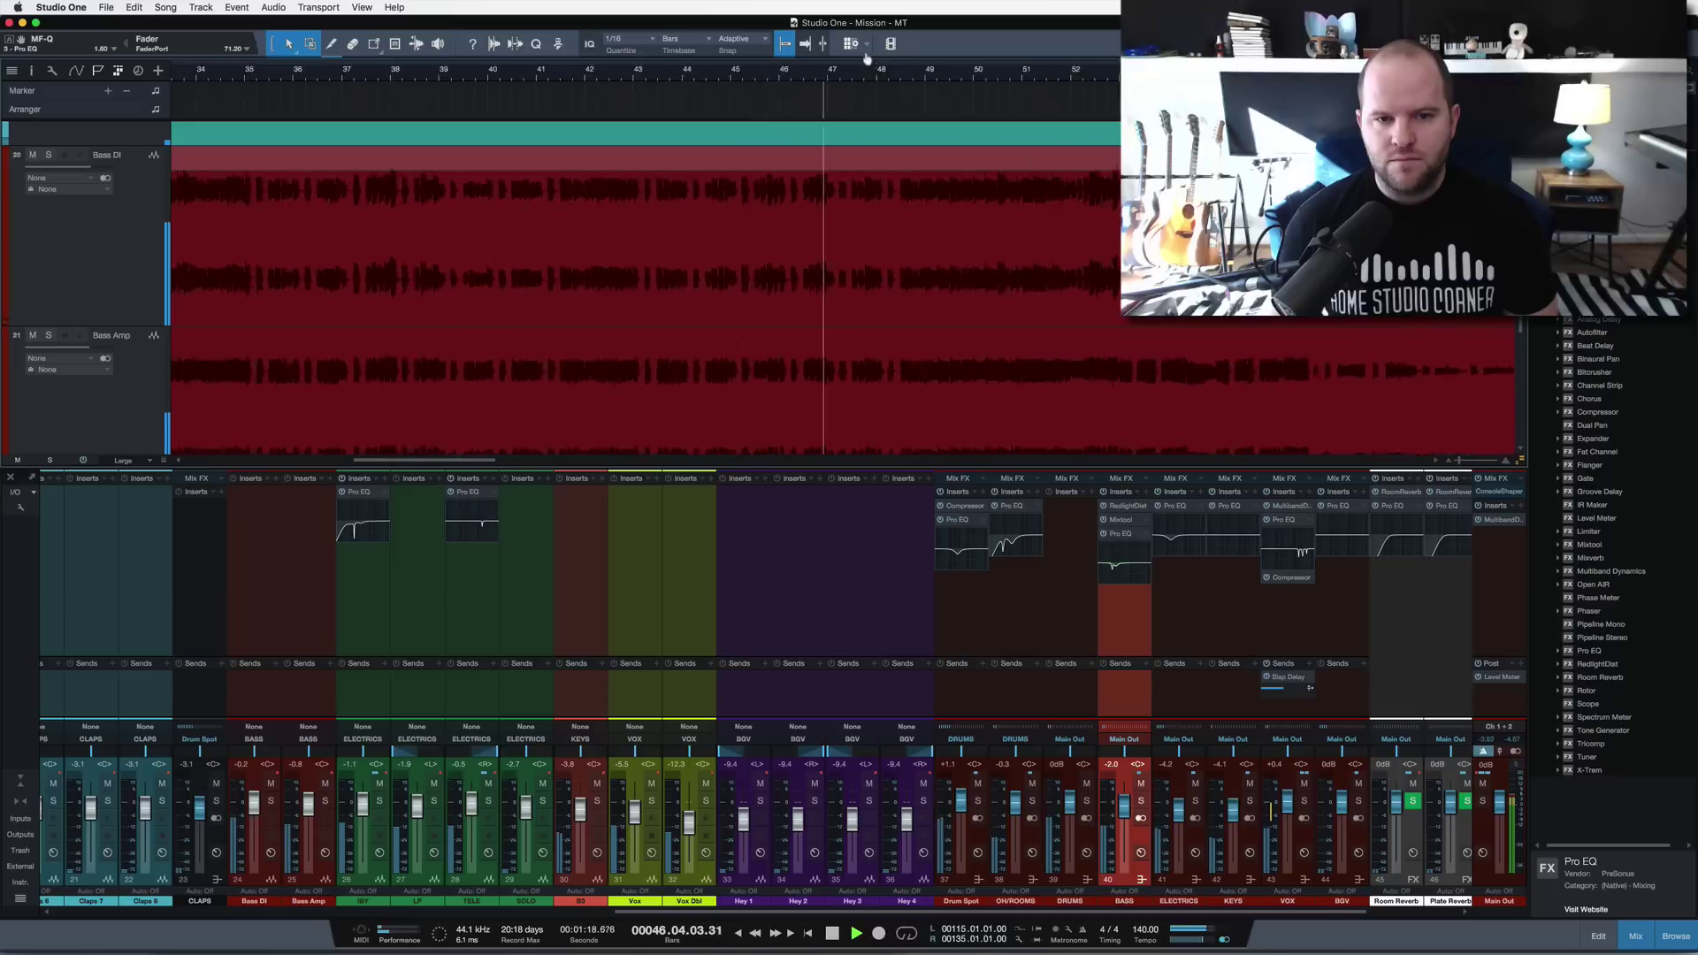
- Show the whole song during playback, compare the BASS bus in solo and in the full mix, and bring the bass tracks into view
{"action": "key", "text": "shift+f"}
{"action": "scroll", "coordinate": [515, 190], "scroll_direction": "down", "scroll_amount": 8}
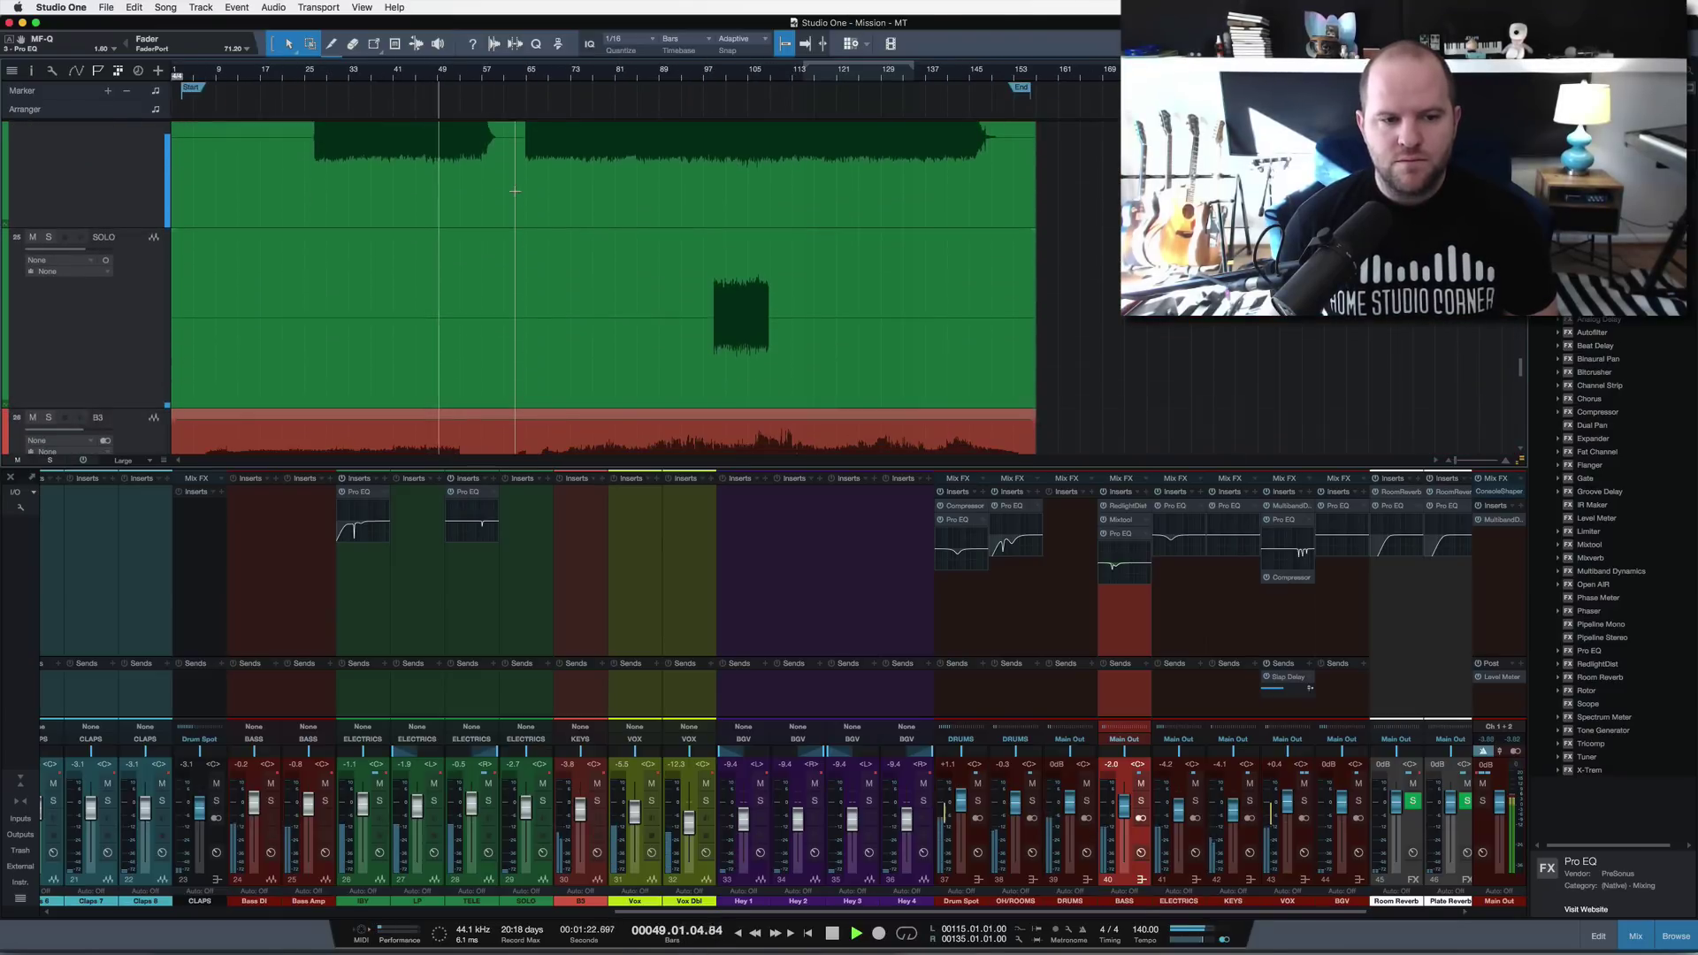
{"action": "scroll", "coordinate": [515, 190], "scroll_direction": "down", "scroll_amount": 4}
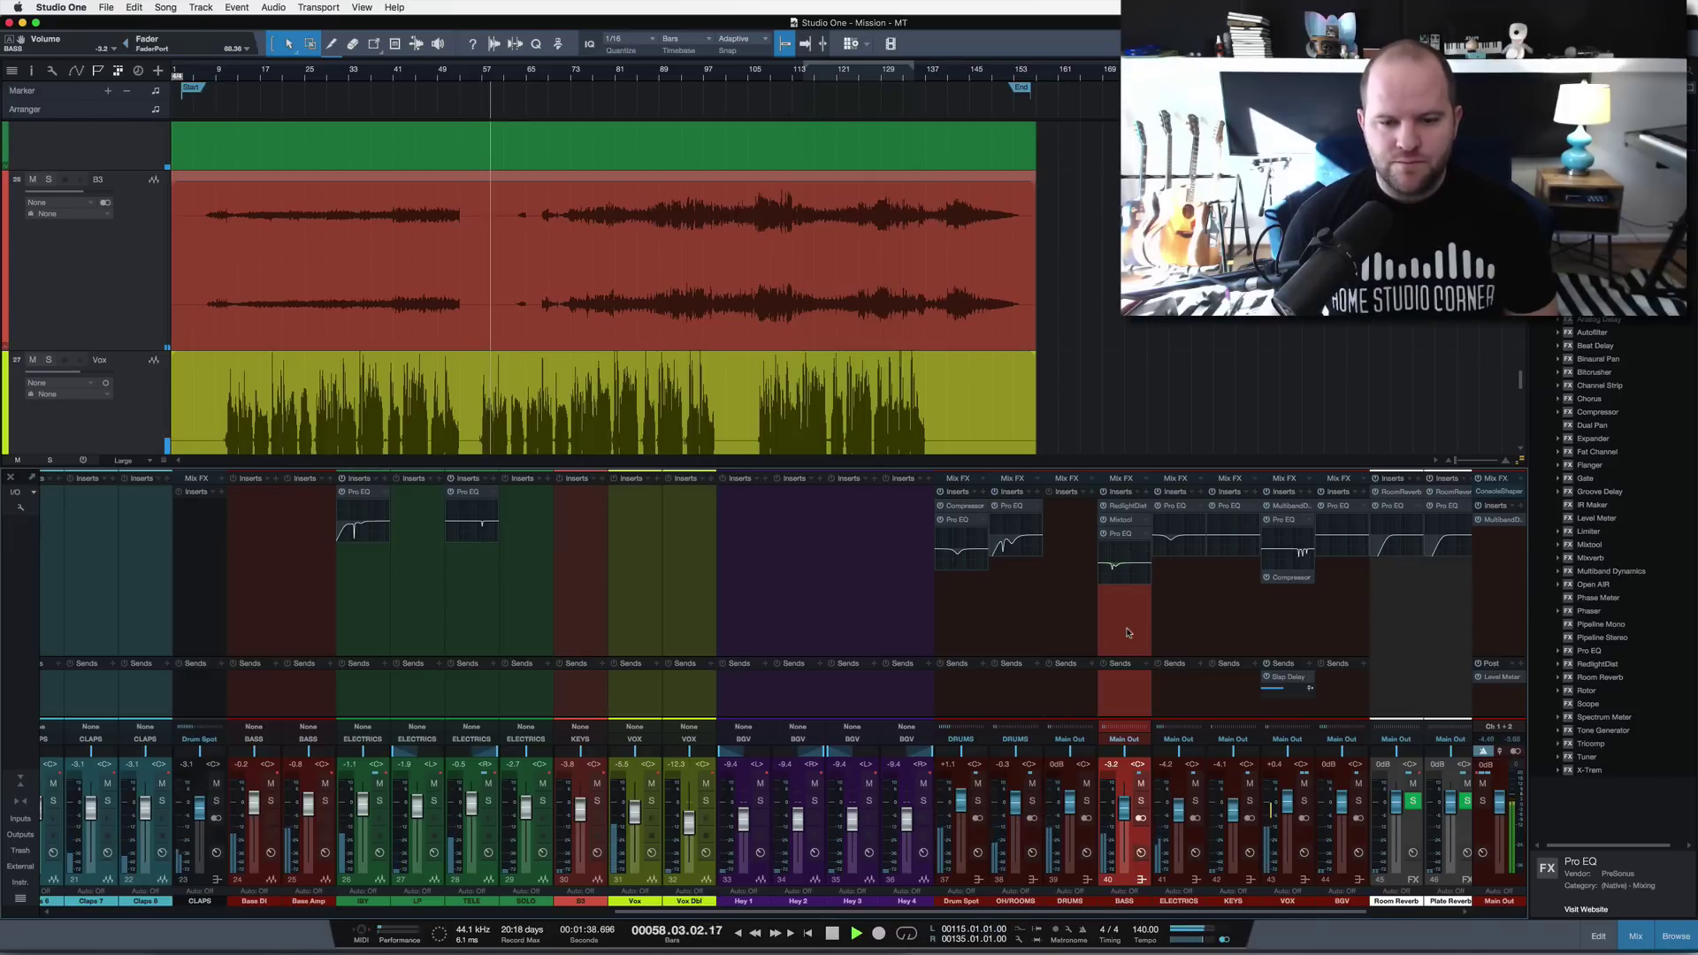
{"action": "key", "text": "s"}
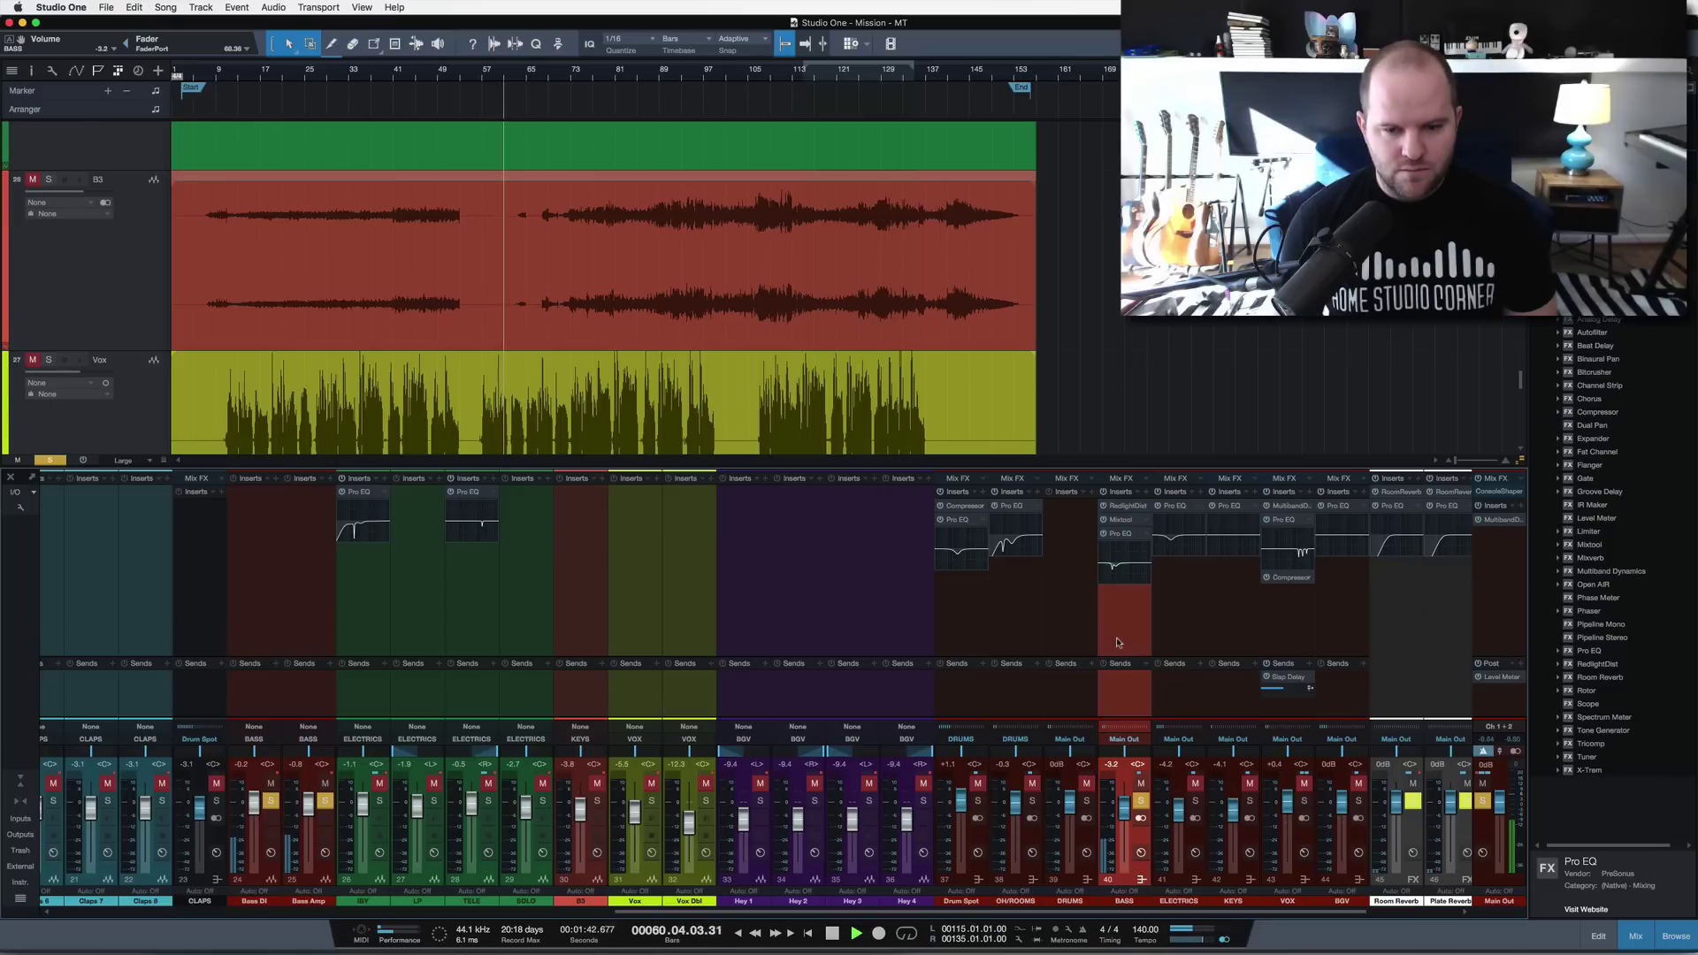
{"action": "key", "text": "s"}
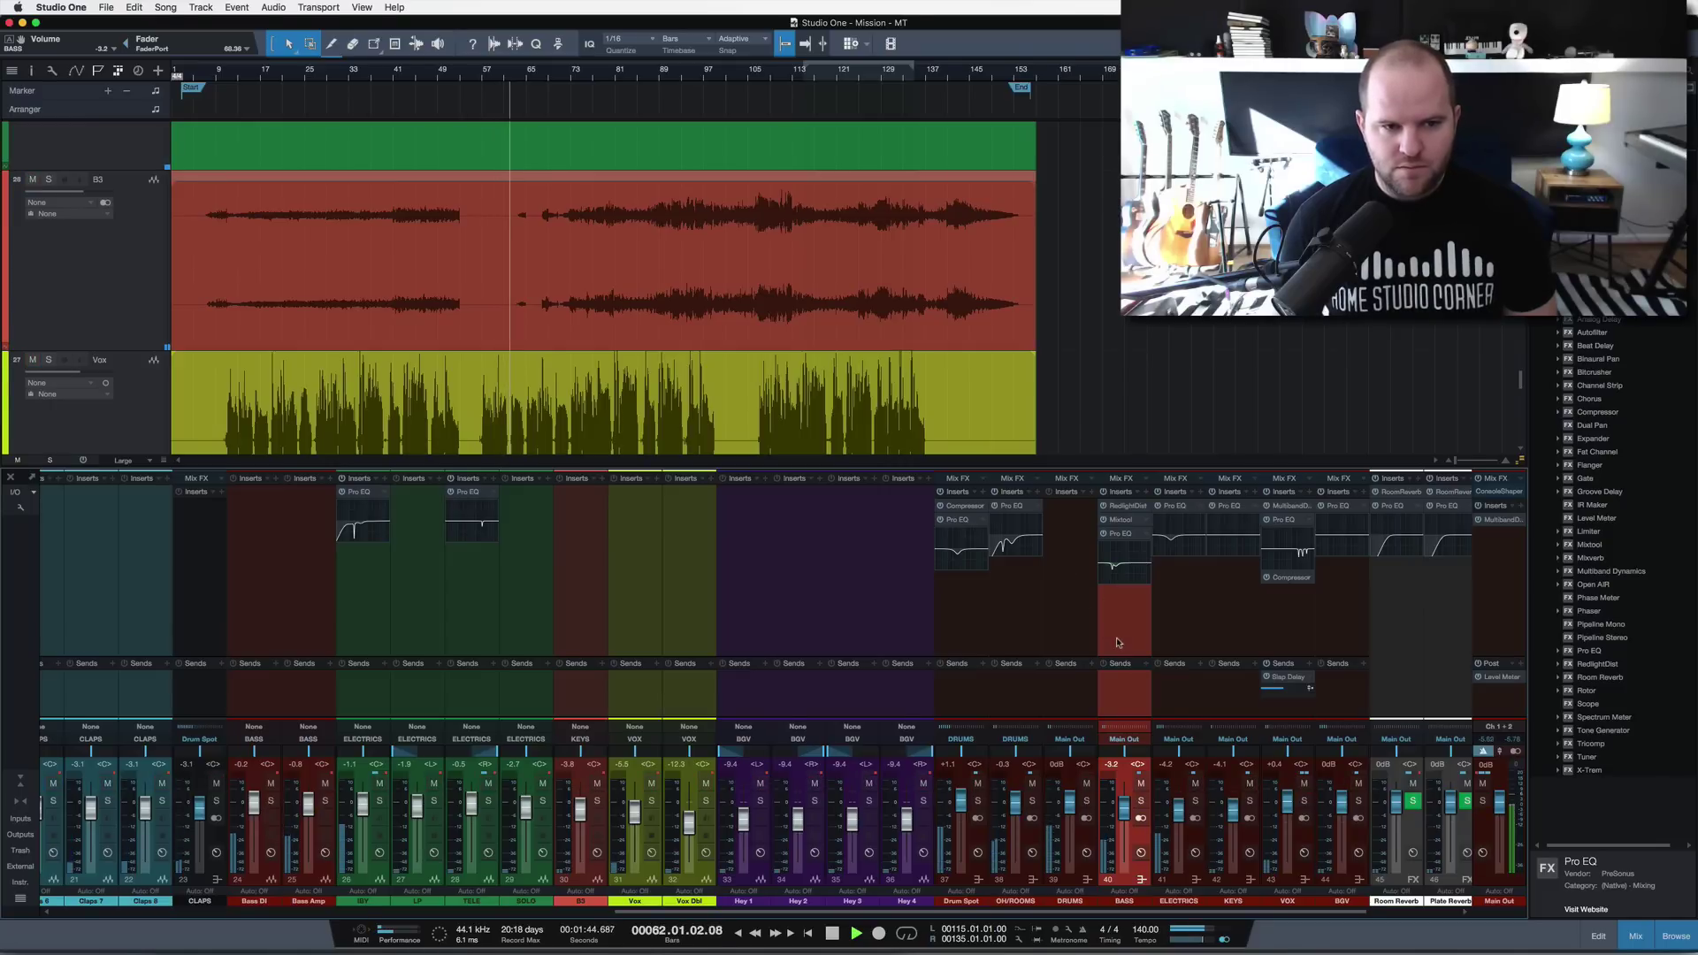
{"action": "scroll", "coordinate": [471, 284], "scroll_direction": "up", "scroll_amount": 3}
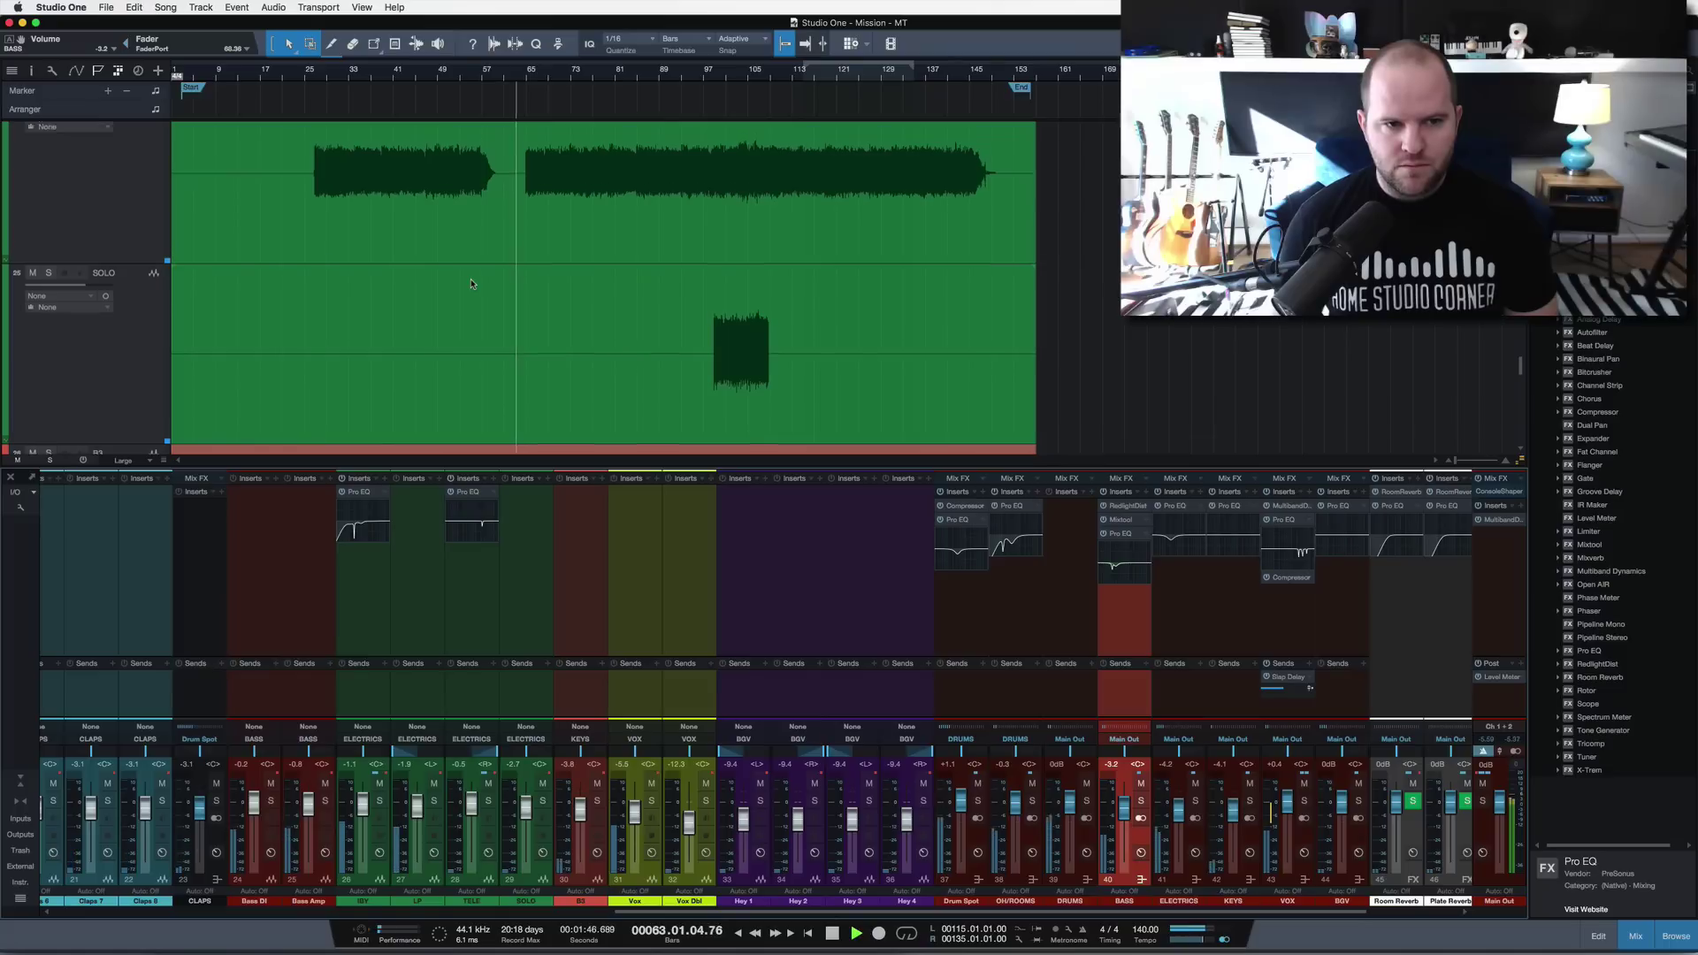
{"action": "scroll", "coordinate": [471, 284], "scroll_direction": "up", "scroll_amount": 8}
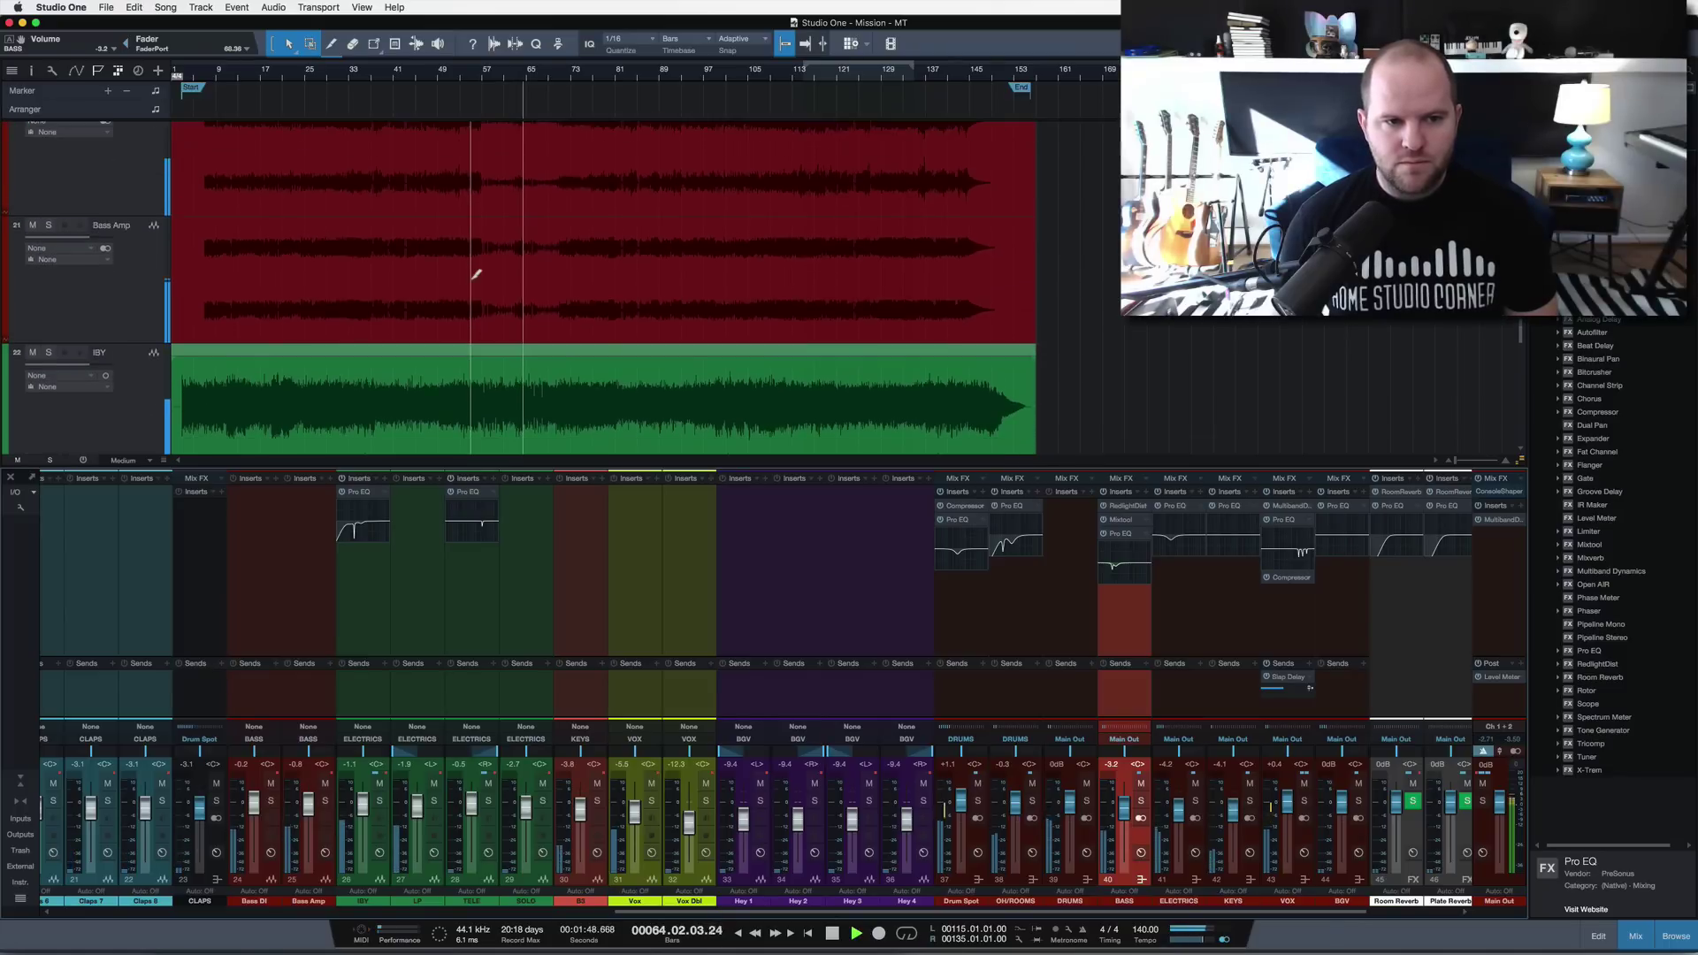
{"action": "scroll", "coordinate": [476, 275], "scroll_direction": "down", "scroll_amount": 2}
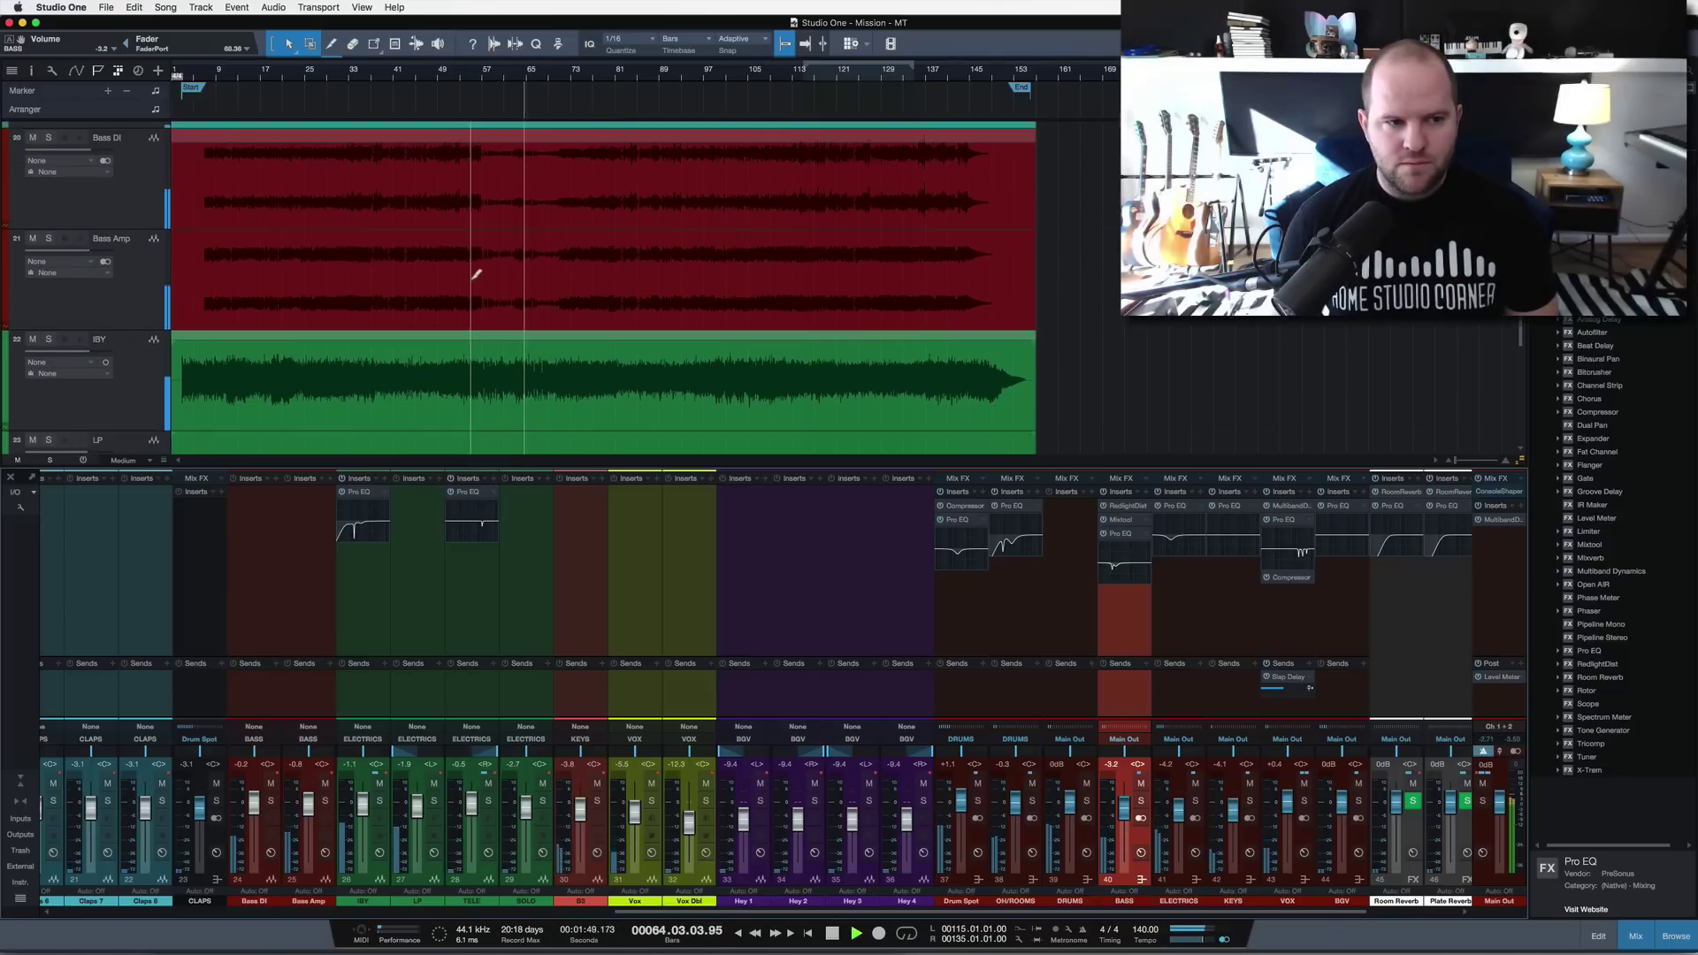
- Audition the BASS and DRUMS buses soloed together, stop playback and clear the solos
{"action": "left_click", "coordinate": [1141, 801]}
{"action": "left_click", "coordinate": [1087, 802]}
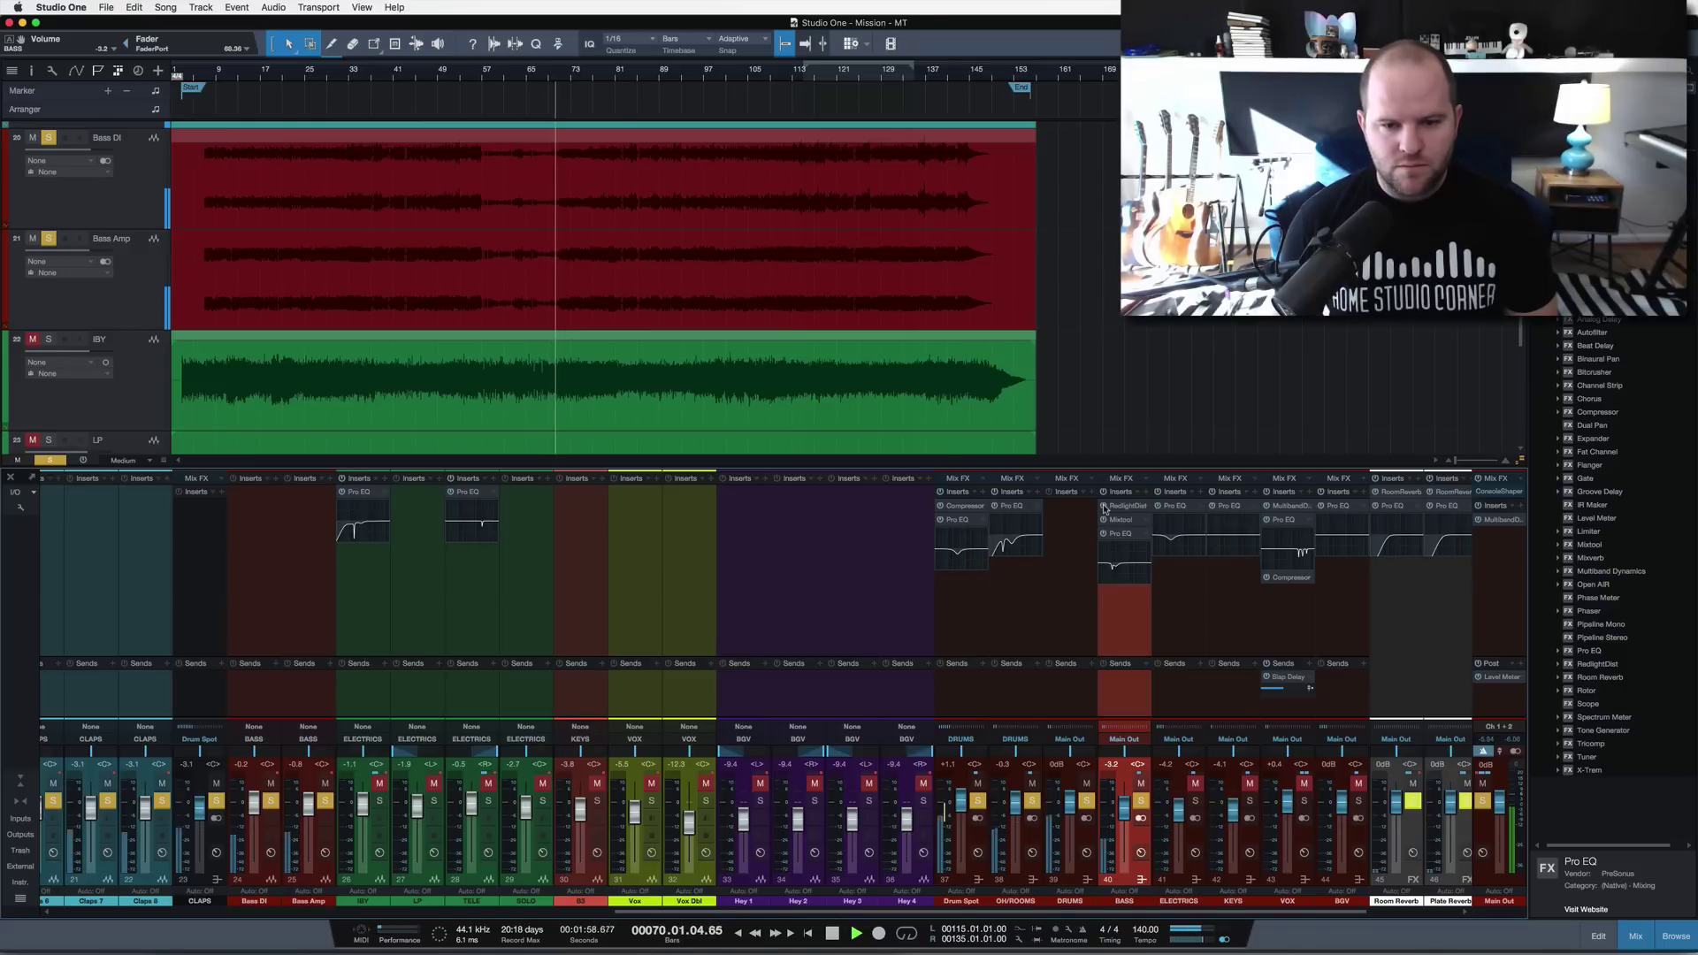
{"action": "key", "text": "space"}
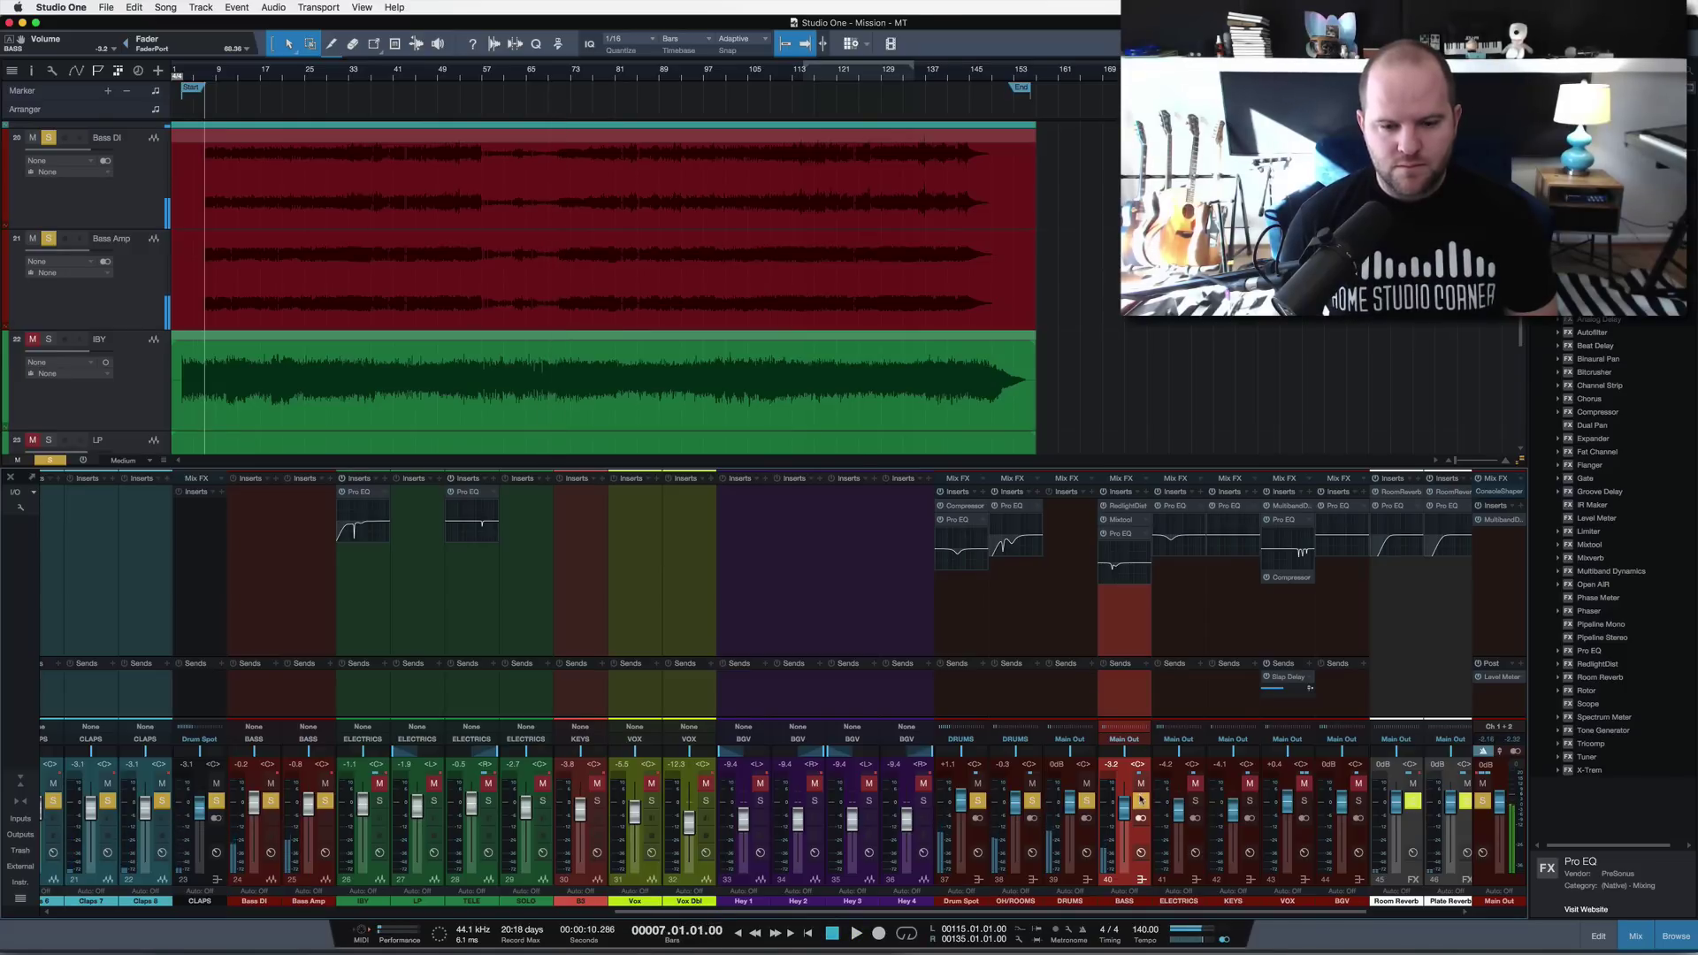
{"action": "left_click", "coordinate": [1140, 801]}
{"action": "left_click", "coordinate": [1141, 801], "text": "alt"}
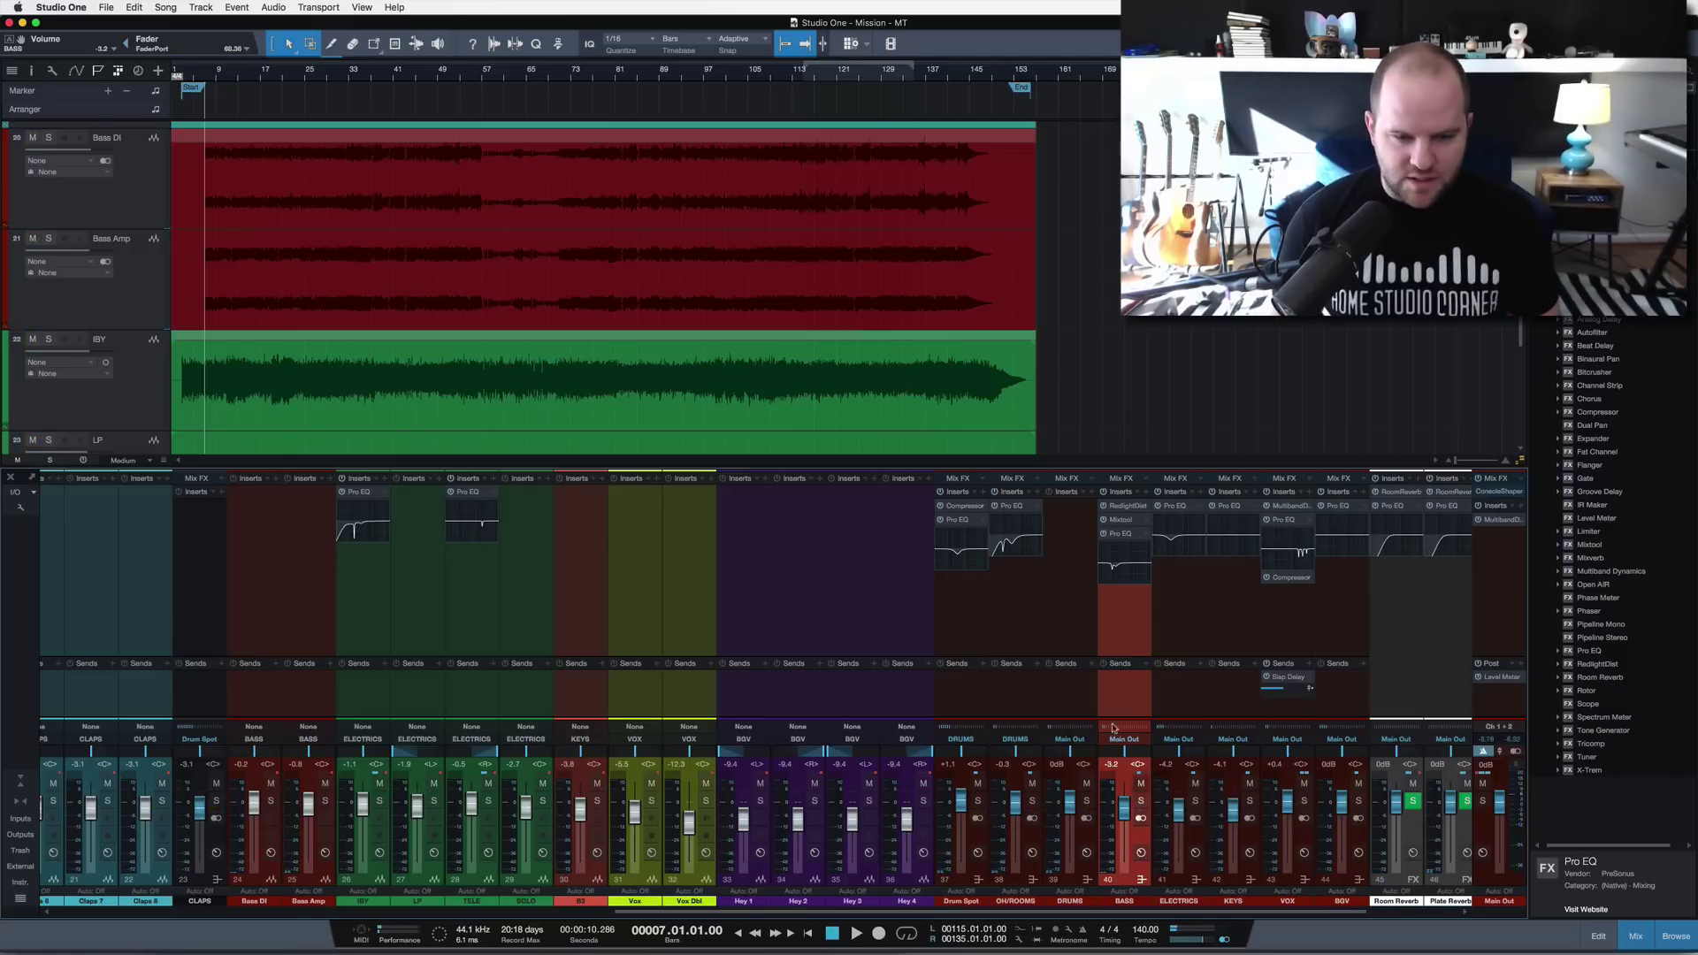
- Play the mix from bar 7, compare the BASS bus with its solo and RedlightDist toggled, and stop playback with everything active and unsoloed
{"action": "left_click_drag", "start_coordinate": [200, 83], "coordinate": [278, 215]}
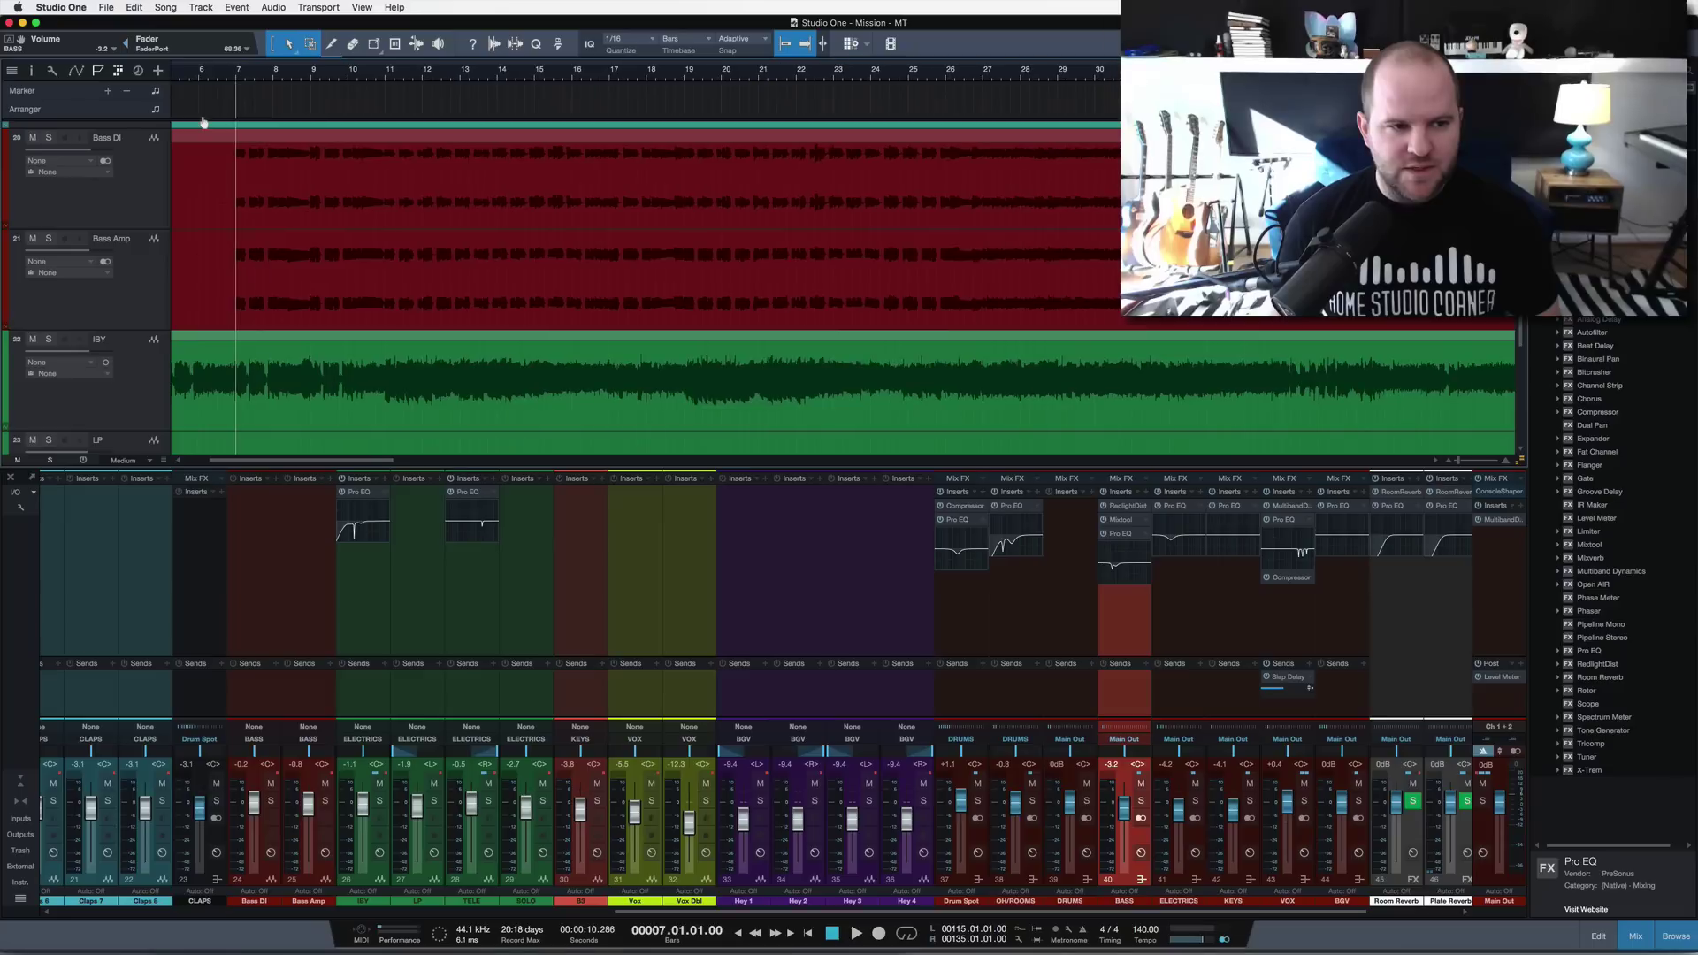
{"action": "key", "text": "space"}
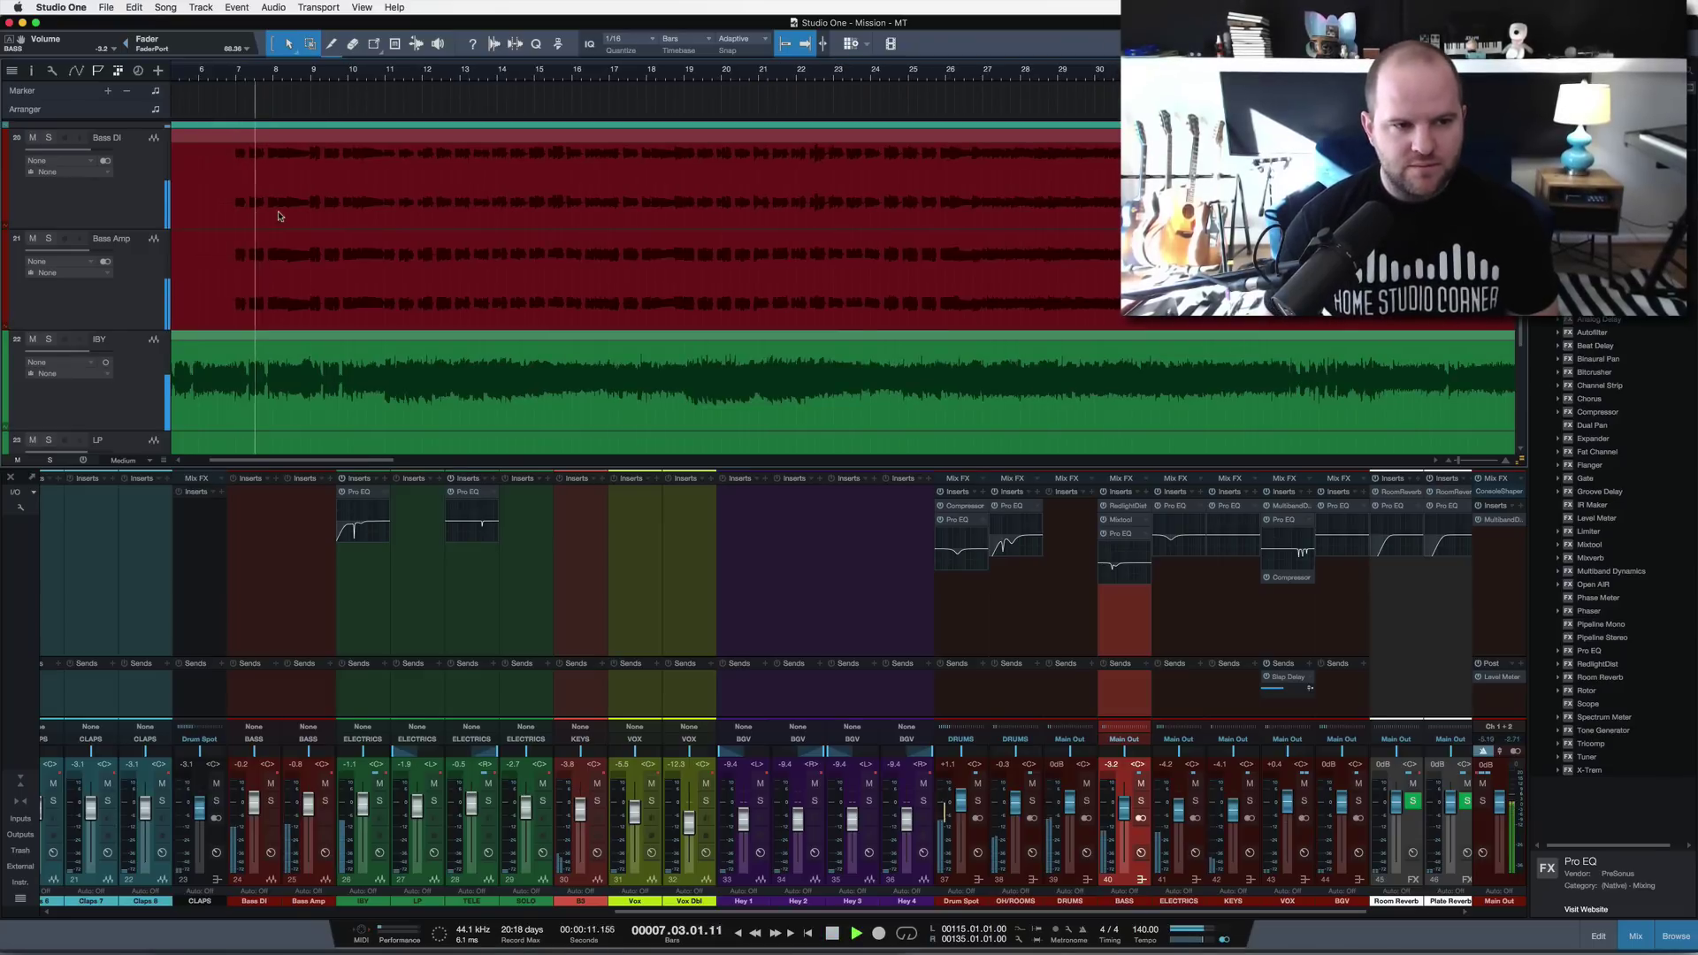
{"action": "left_click", "coordinate": [1141, 802]}
{"action": "left_click", "coordinate": [1141, 801]}
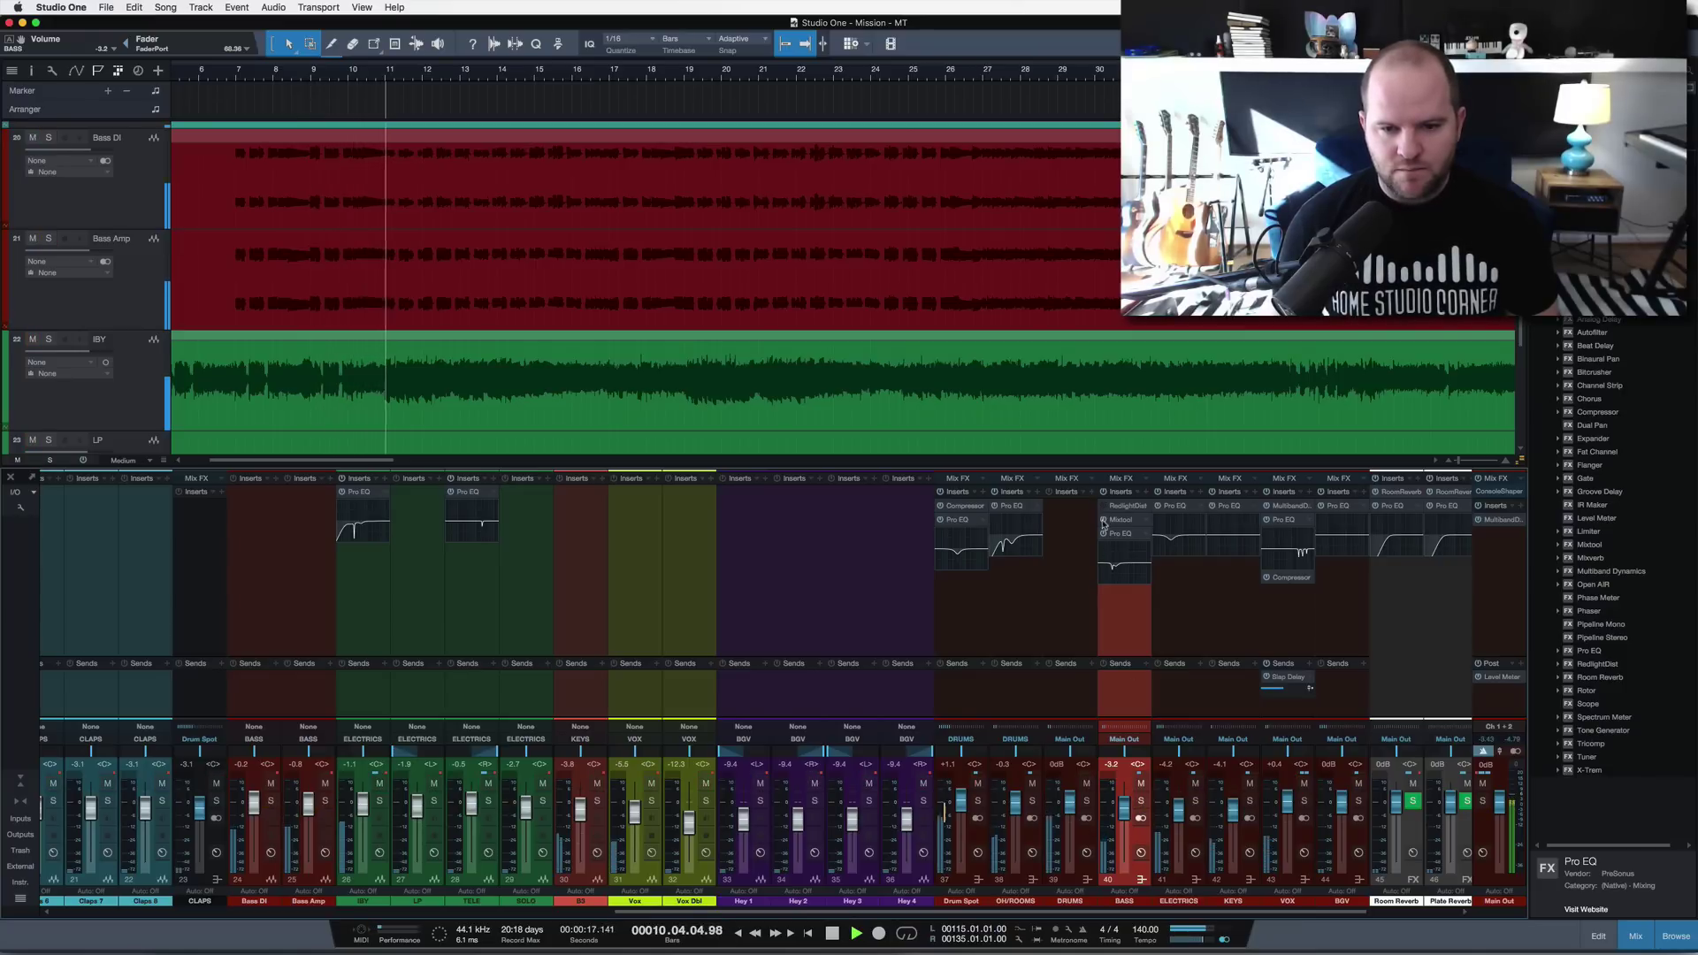
{"action": "key", "text": "space"}
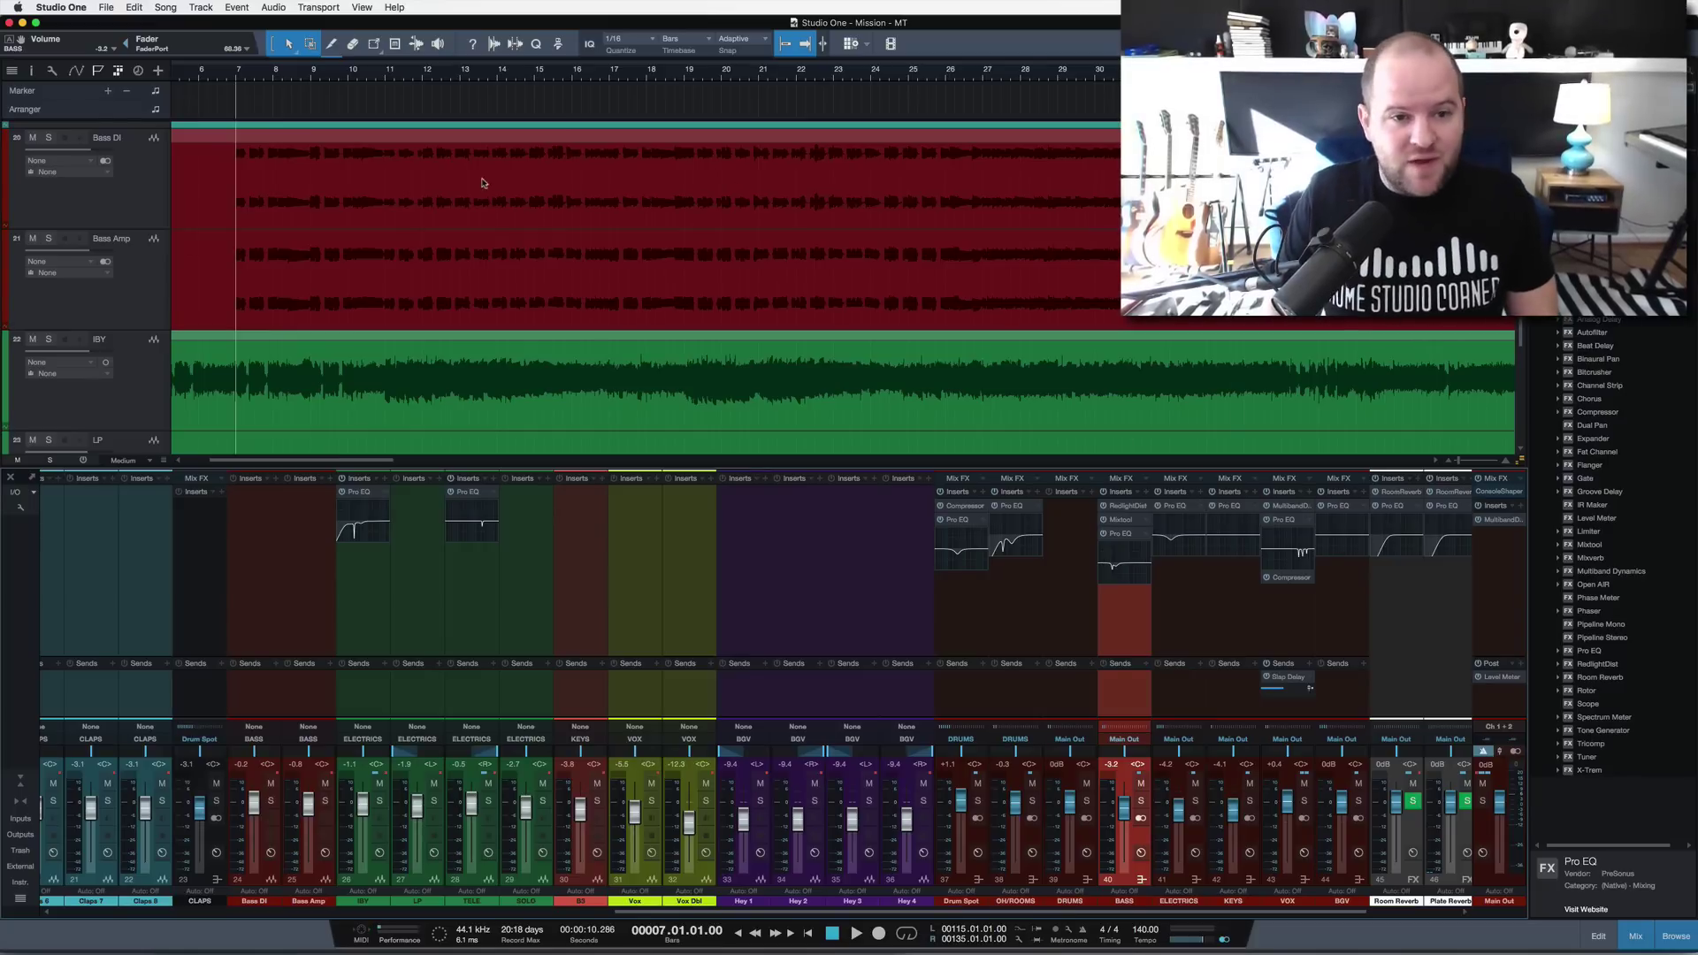
- Show the whole song at Normal track height and toggle the bypass of all inserts on the BASS bus
{"action": "key", "text": "shift+f"}
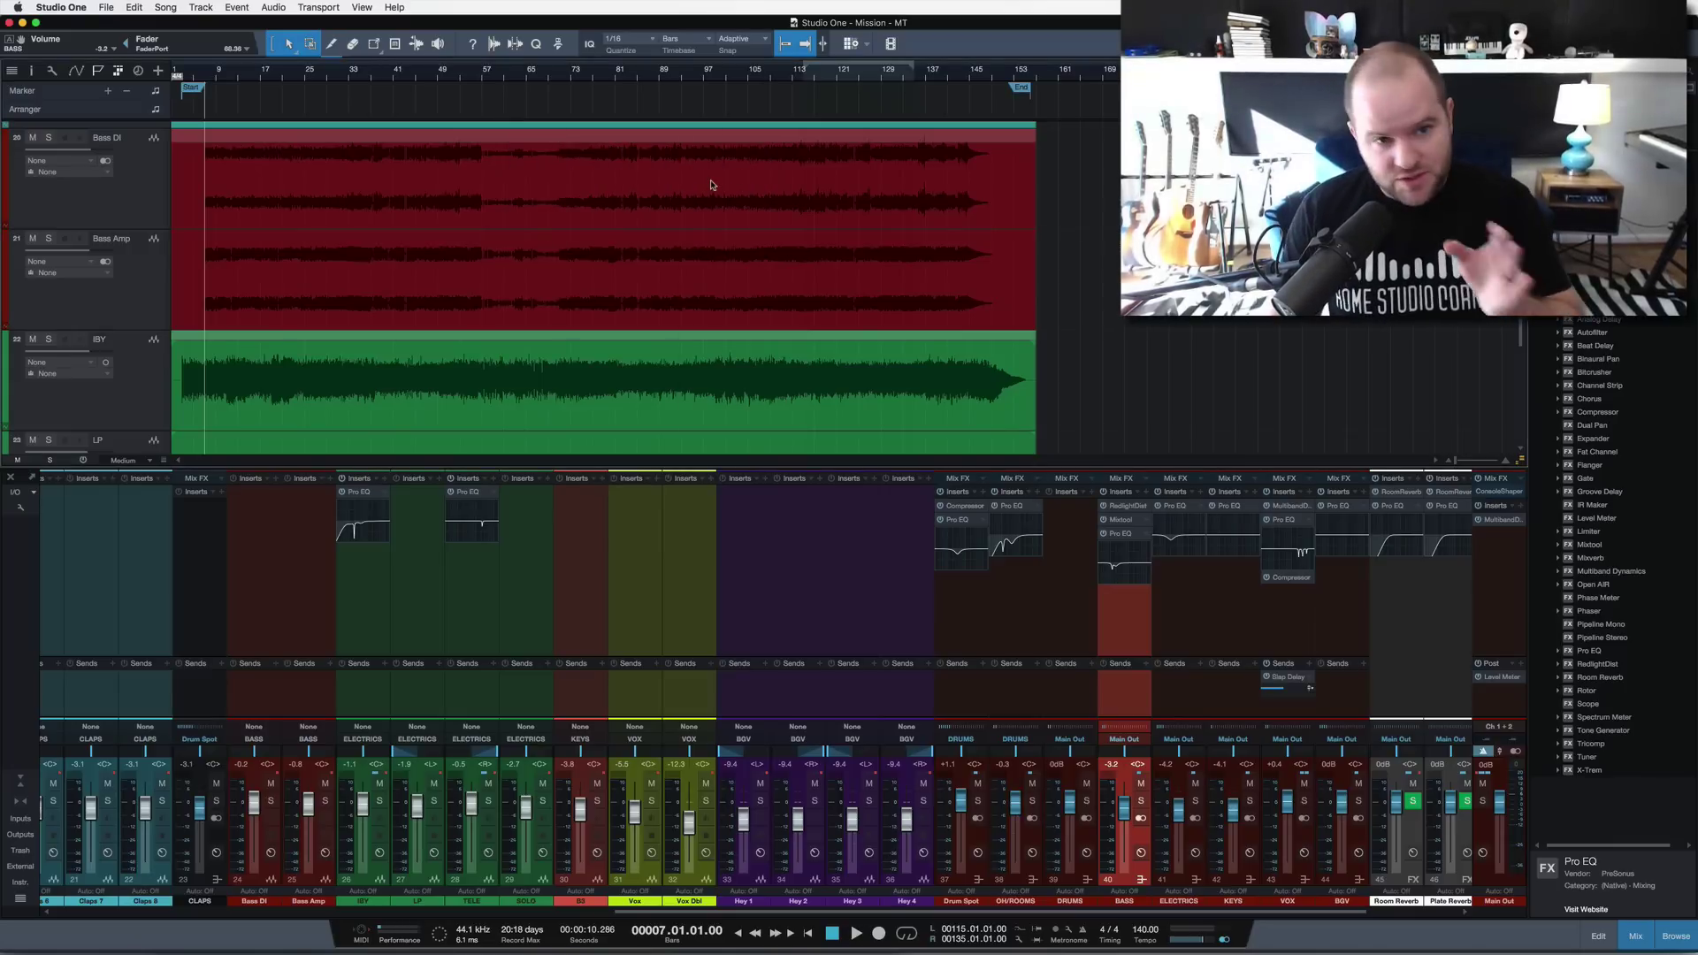
{"action": "key", "text": "shift+w"}
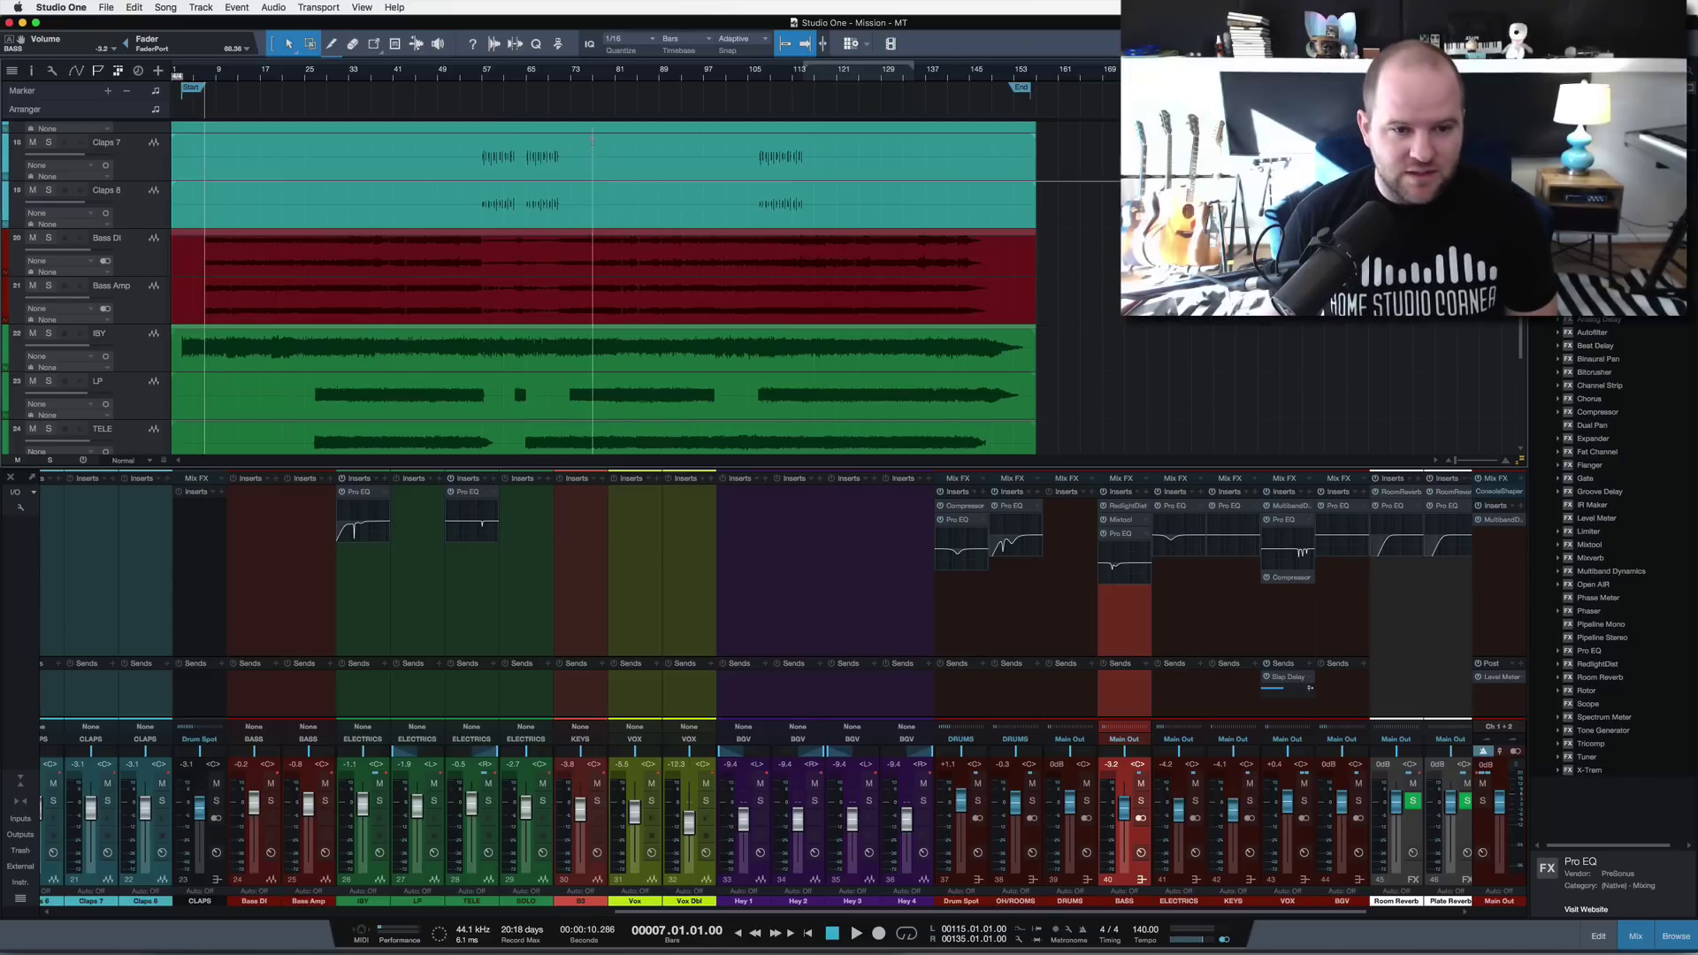
{"action": "left_click", "coordinate": [1104, 493]}
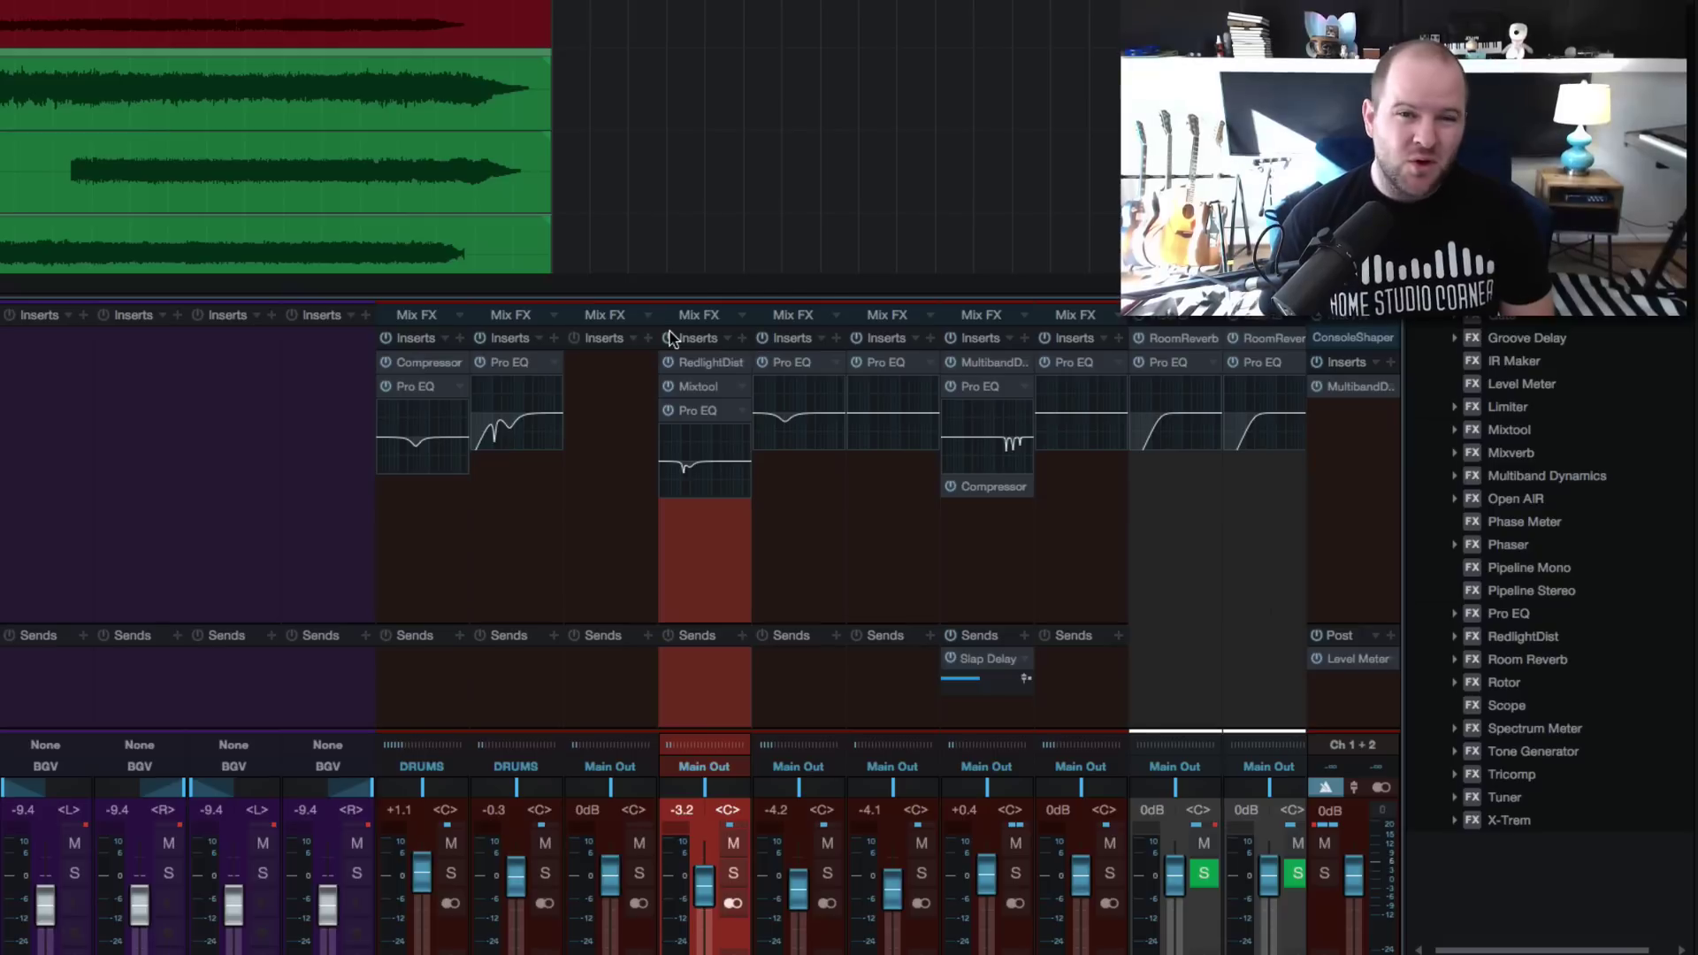
- Play the mix and compare the BASS bus with all its inserts bypassed and active
{"action": "key", "text": "space"}
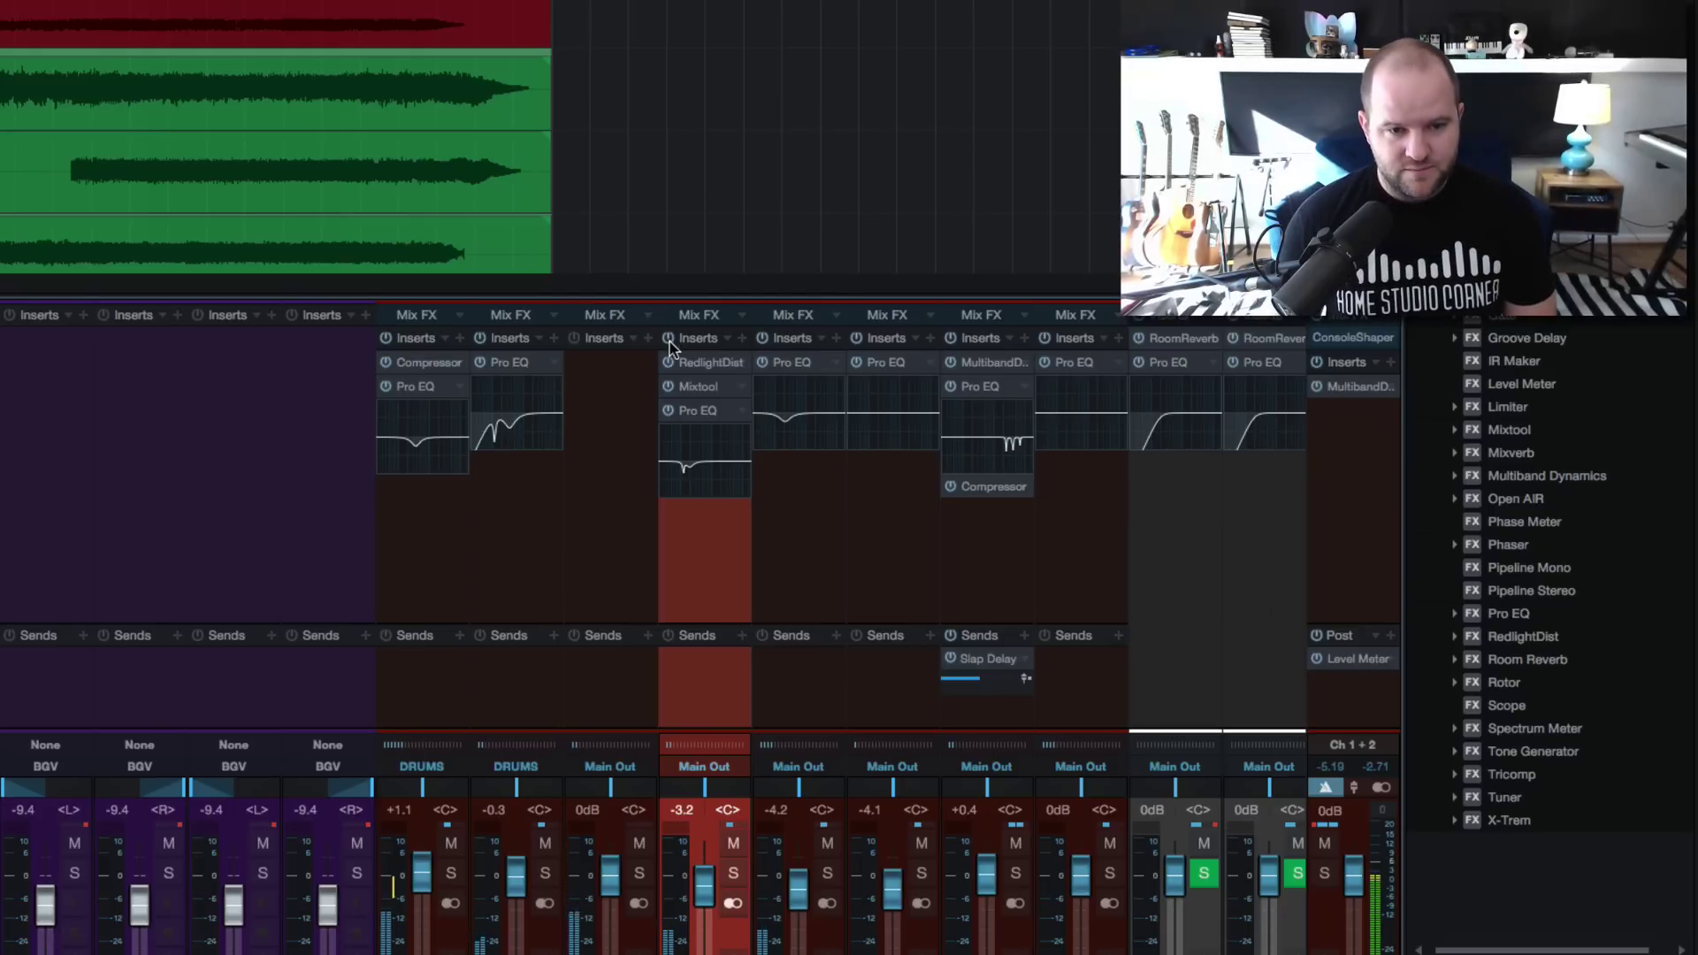
{"action": "left_click", "coordinate": [669, 340]}
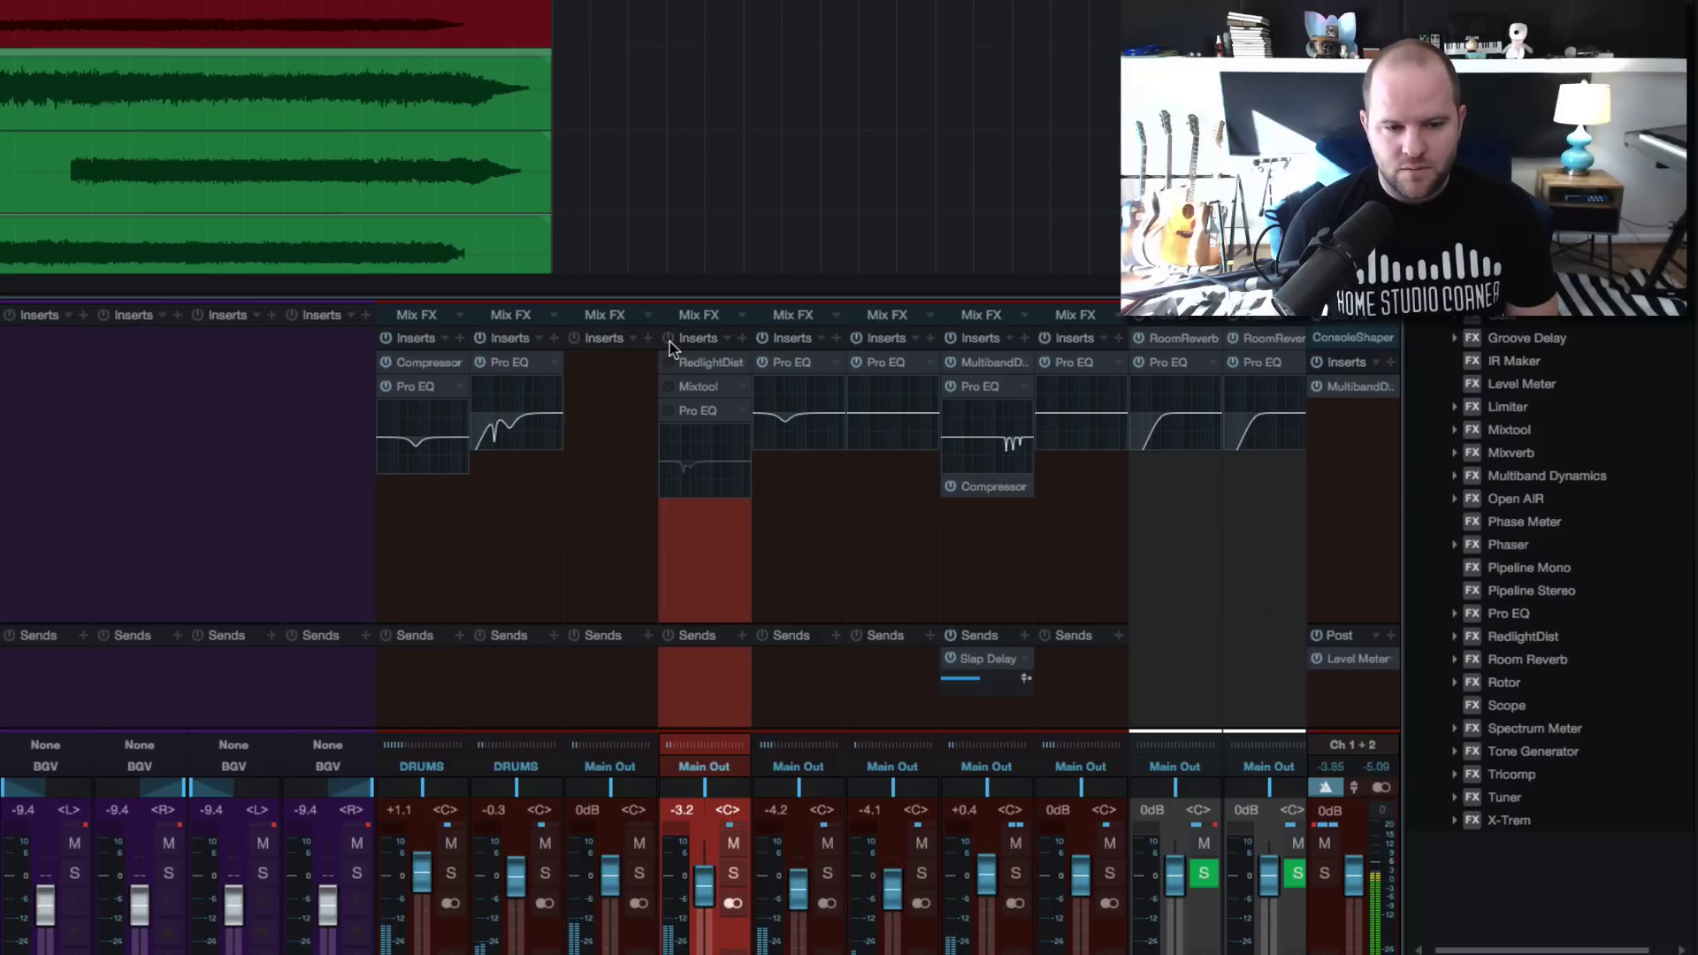
{"action": "left_click", "coordinate": [670, 340]}
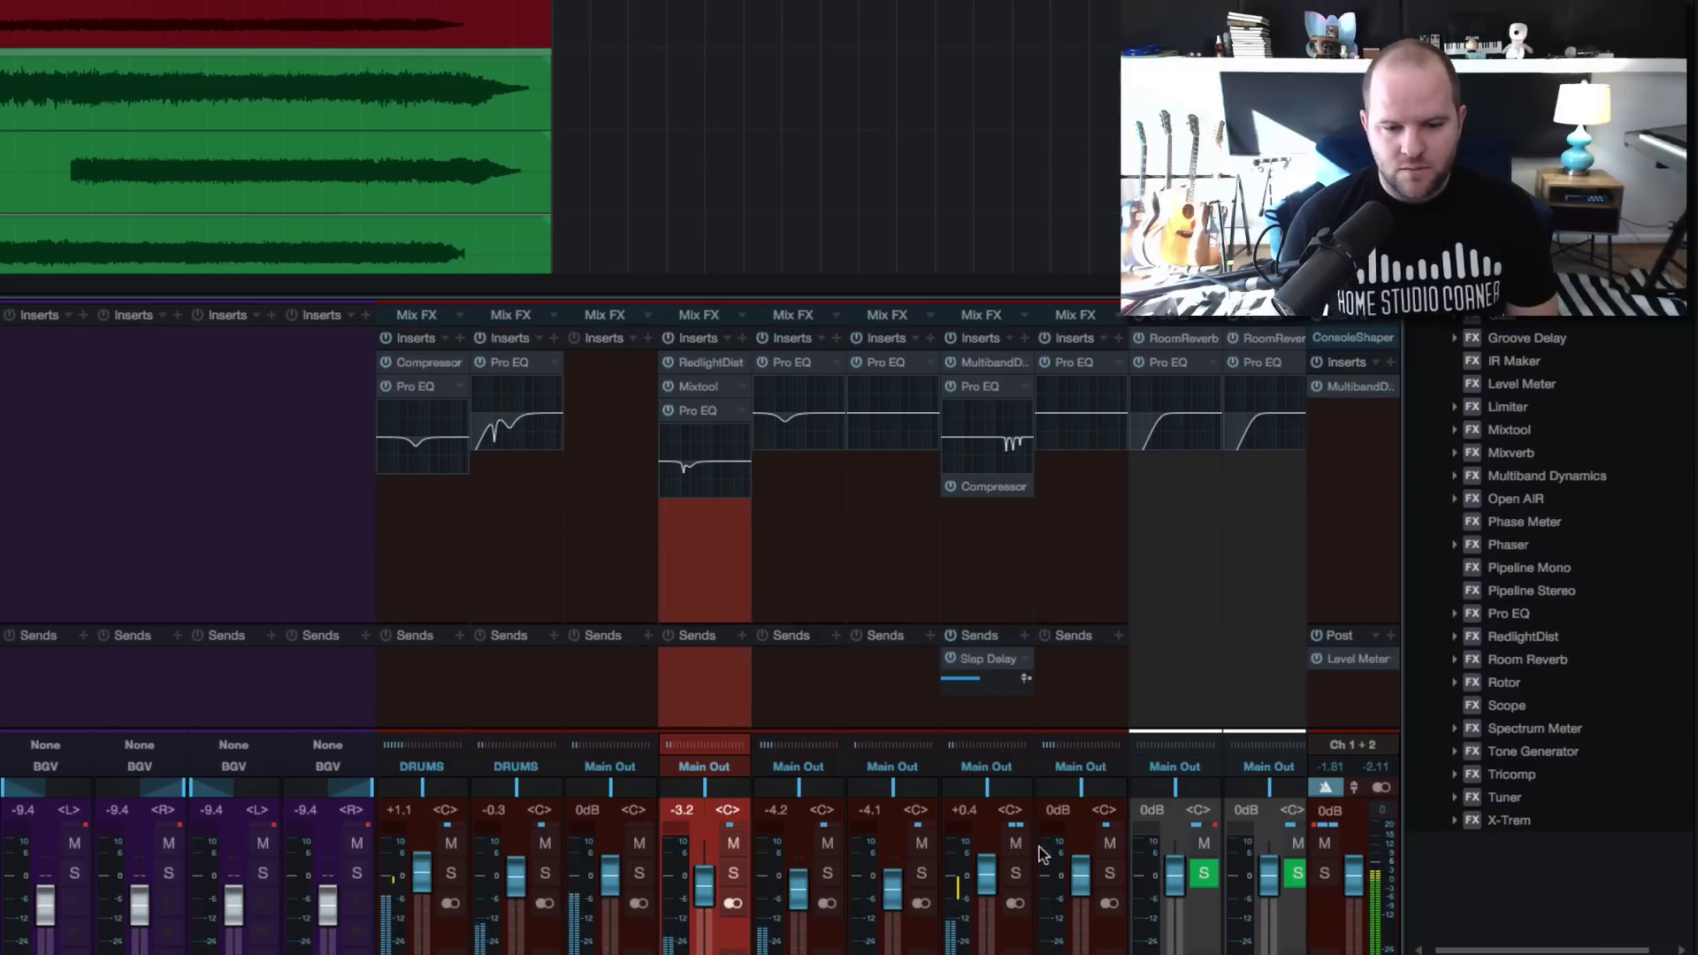
- Mute the VOX and BGV buses and raise the BASS bus to -0.6 dB while comparing its inserts bypassed and active
{"action": "left_click", "coordinate": [1016, 846]}
{"action": "left_click", "coordinate": [1110, 845]}
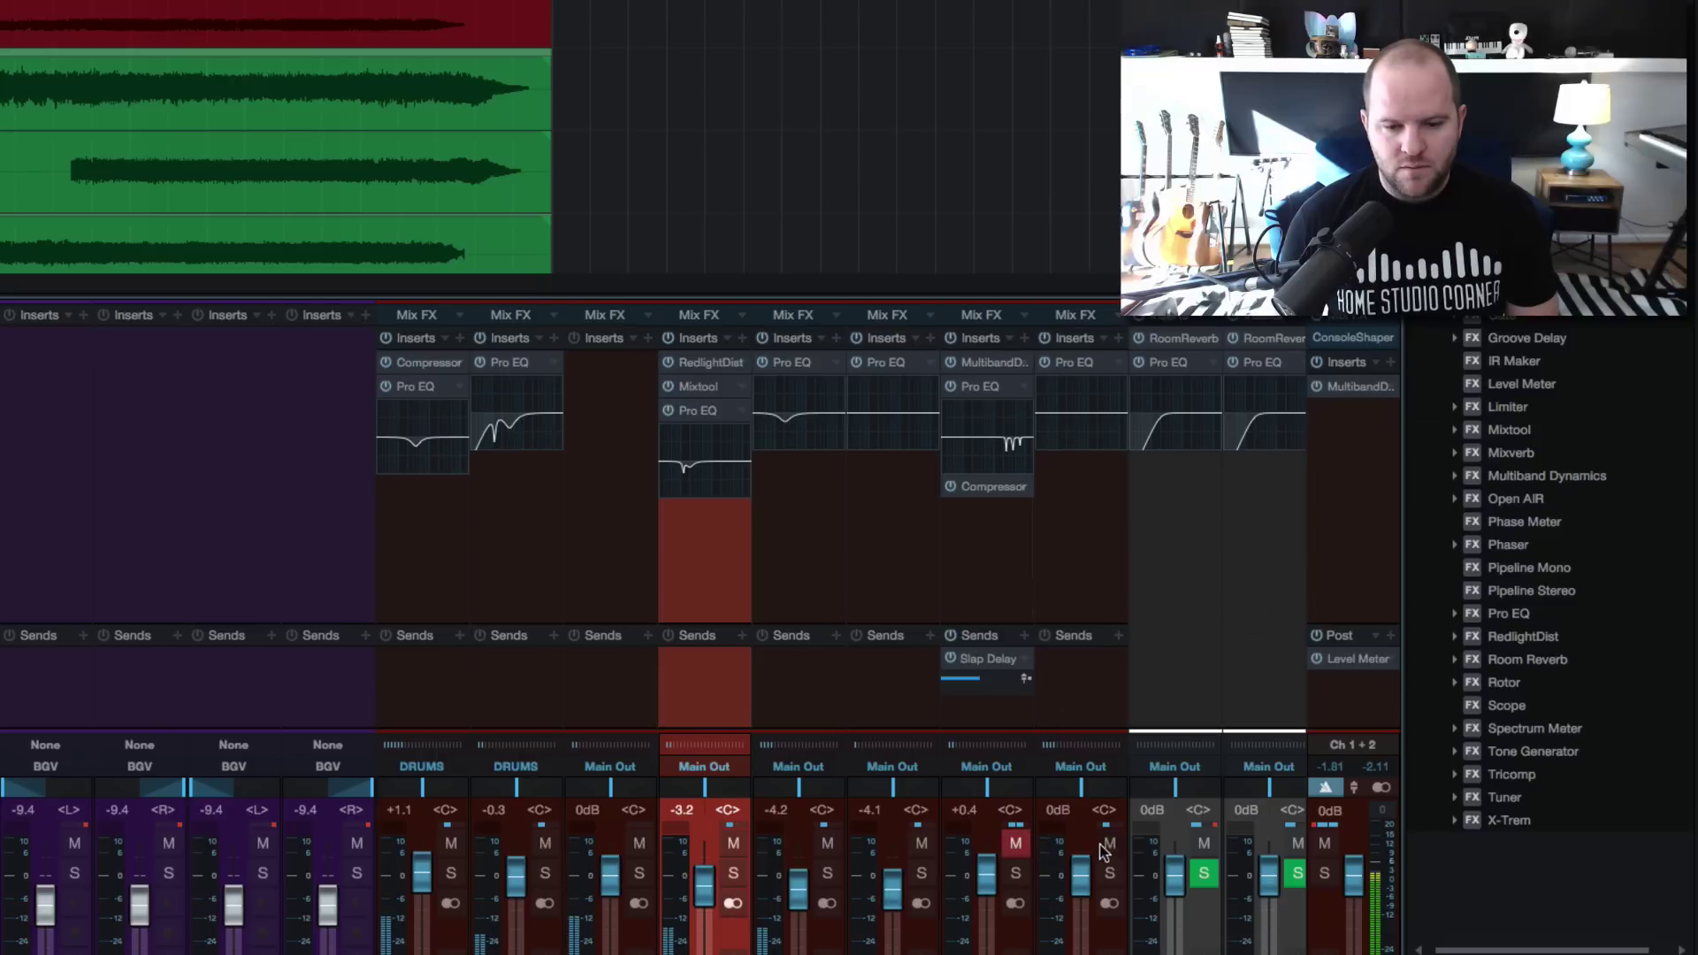
{"action": "left_click", "coordinate": [668, 341]}
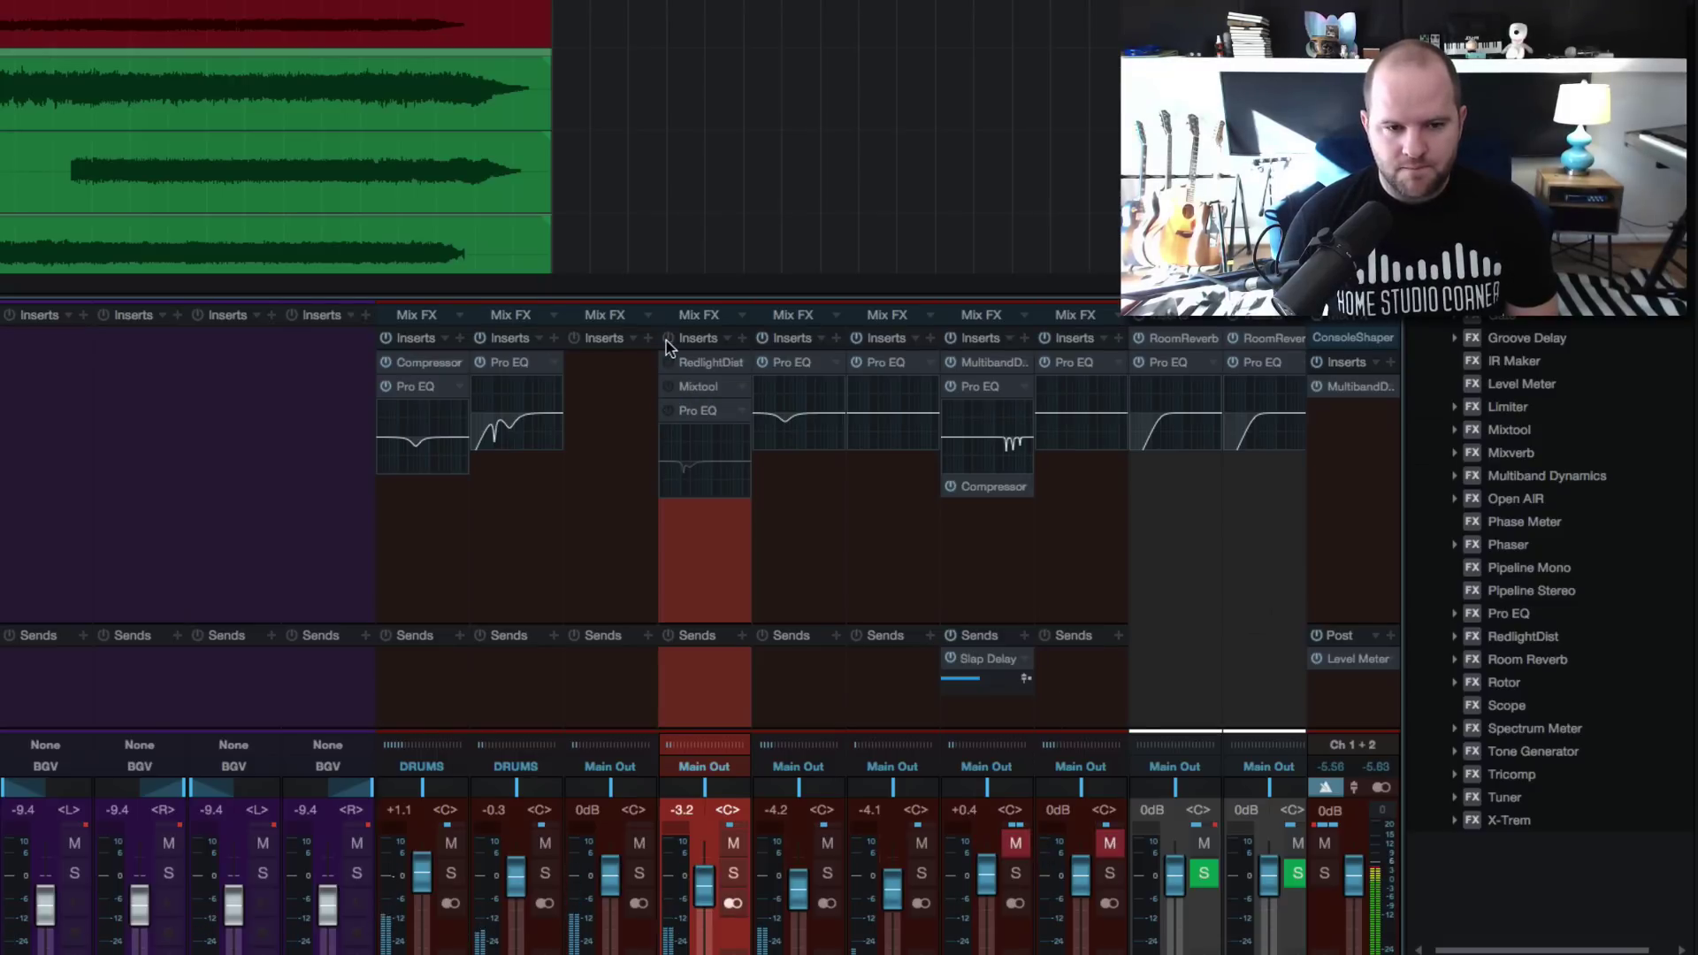
{"action": "left_click", "coordinate": [668, 341]}
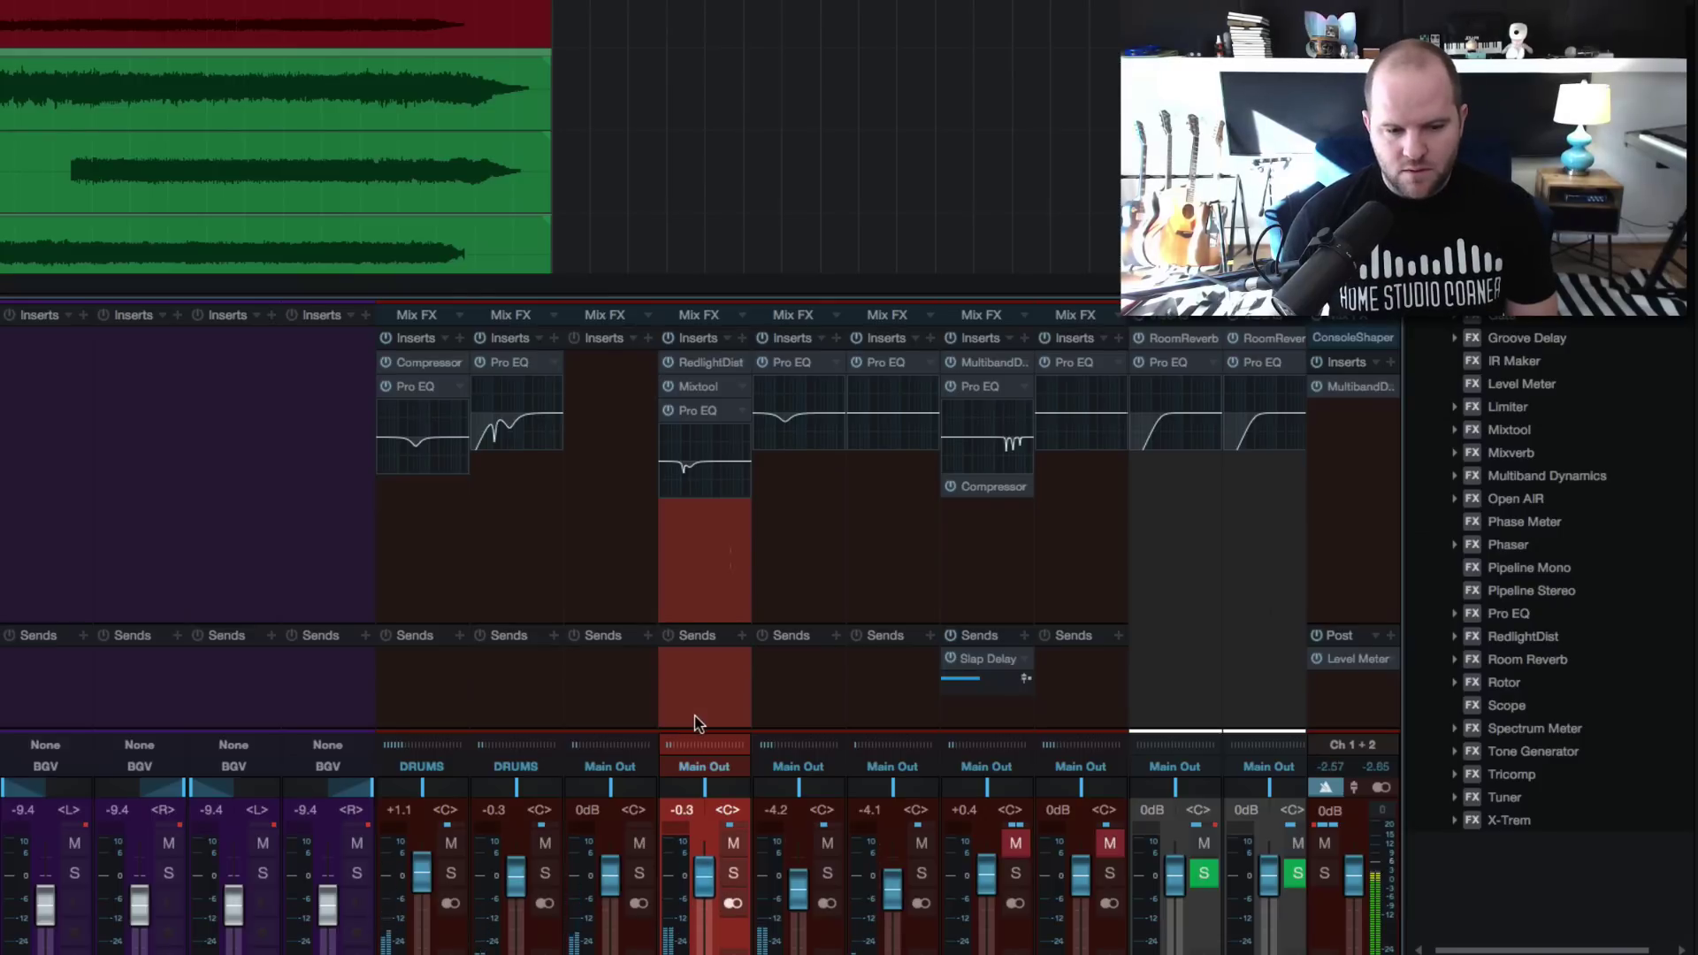
{"action": "left_click", "coordinate": [666, 338]}
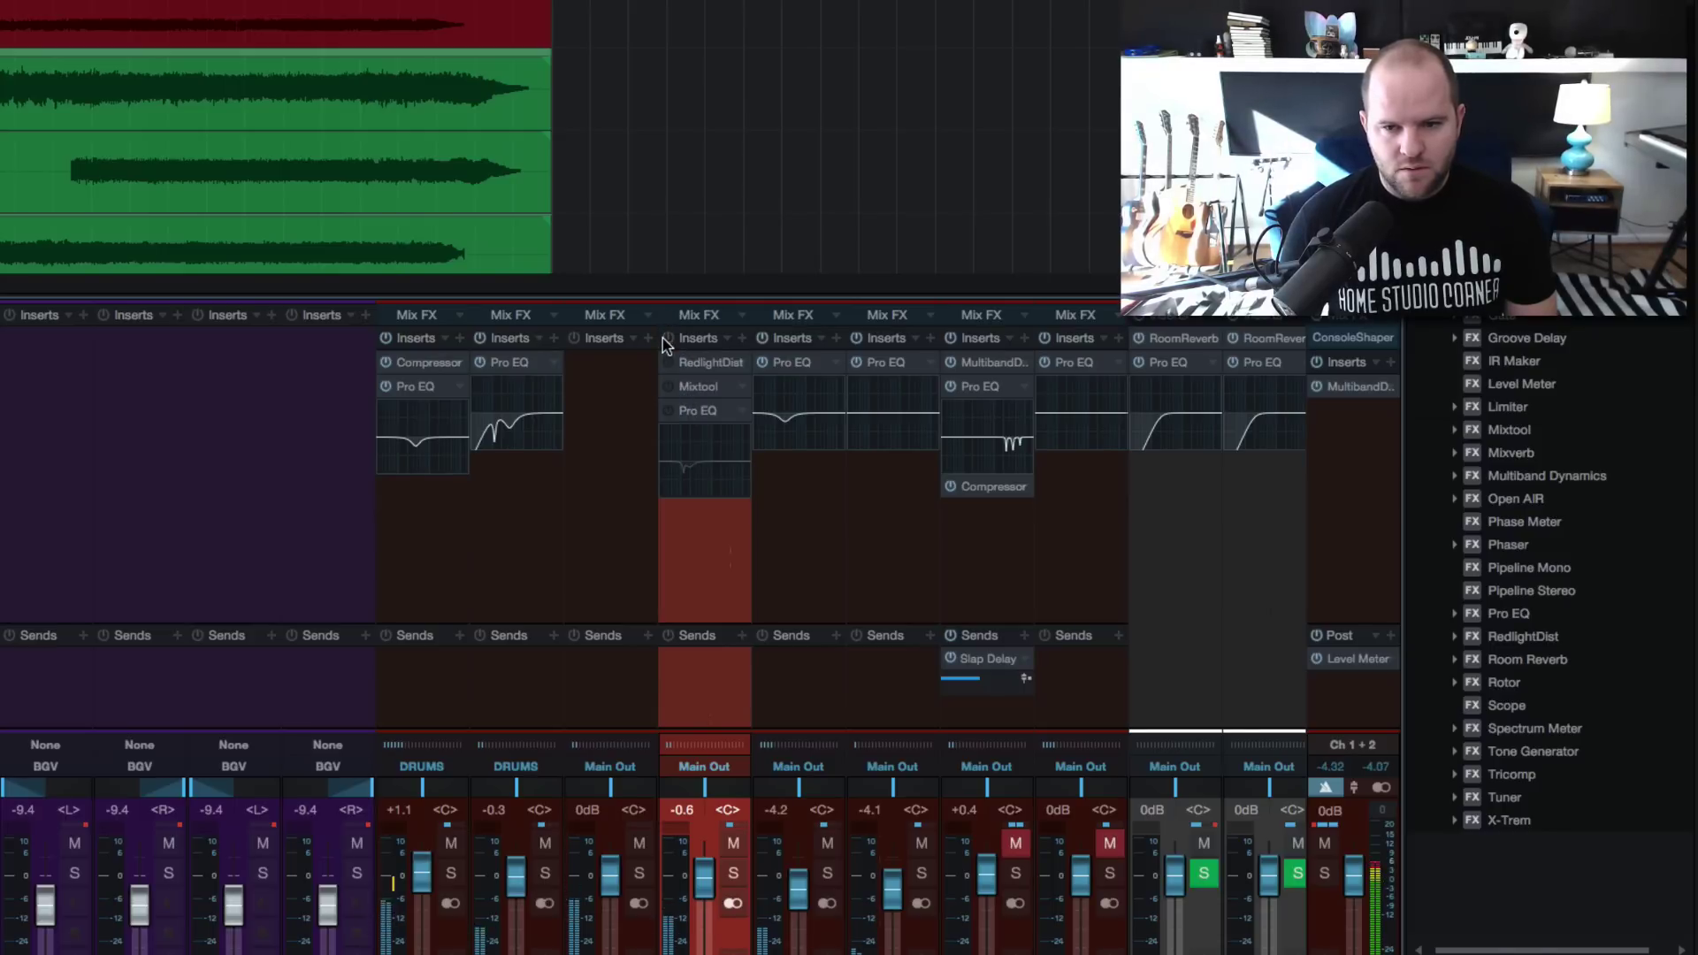
{"action": "left_click", "coordinate": [667, 338]}
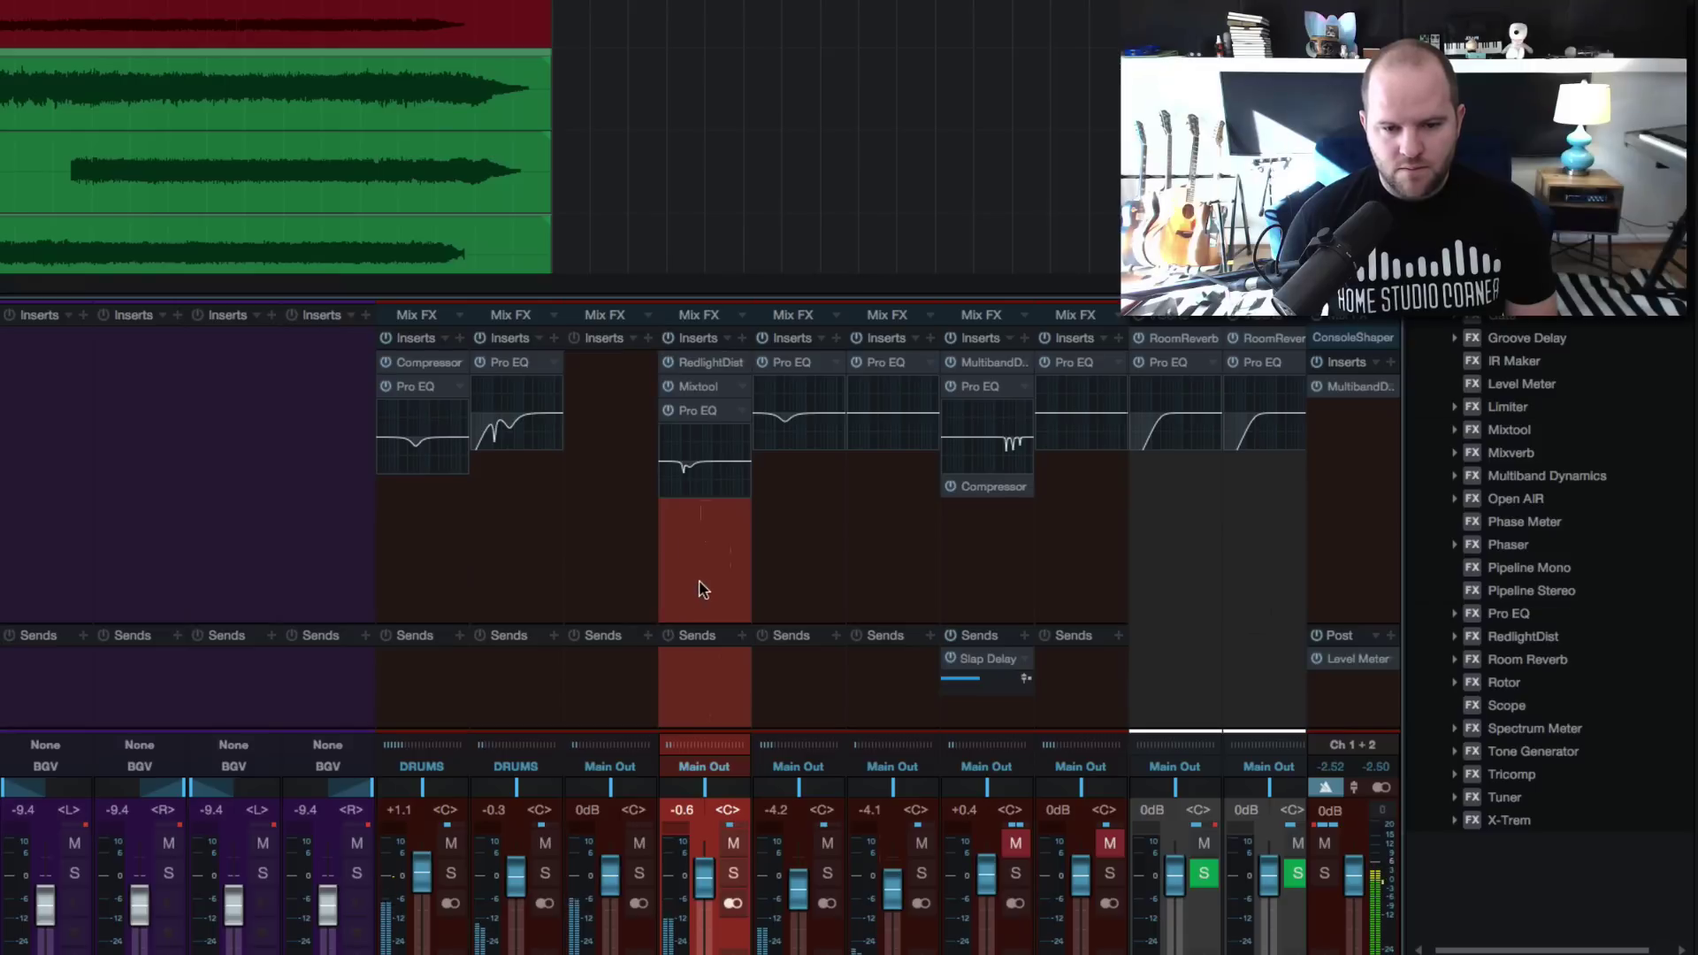
- Mute the ELECTRICS and KEYS buses and compare the BASS bus with its inserts bypassed and active
{"action": "left_click", "coordinate": [828, 843]}
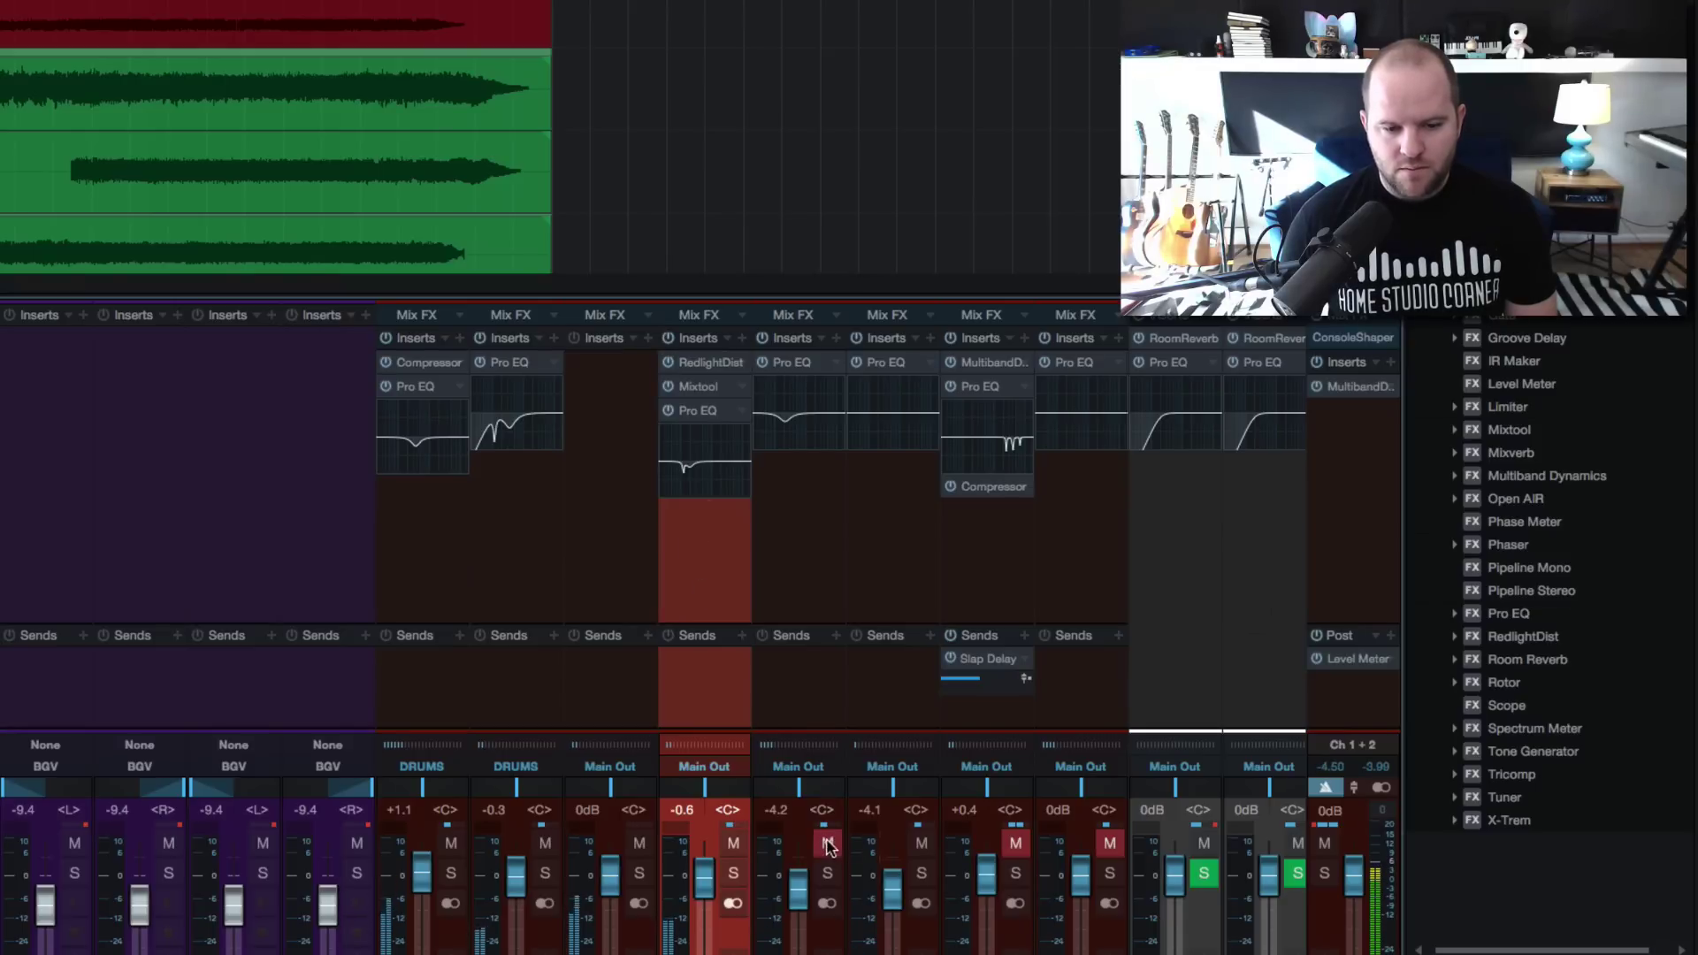
{"action": "left_click", "coordinate": [921, 845]}
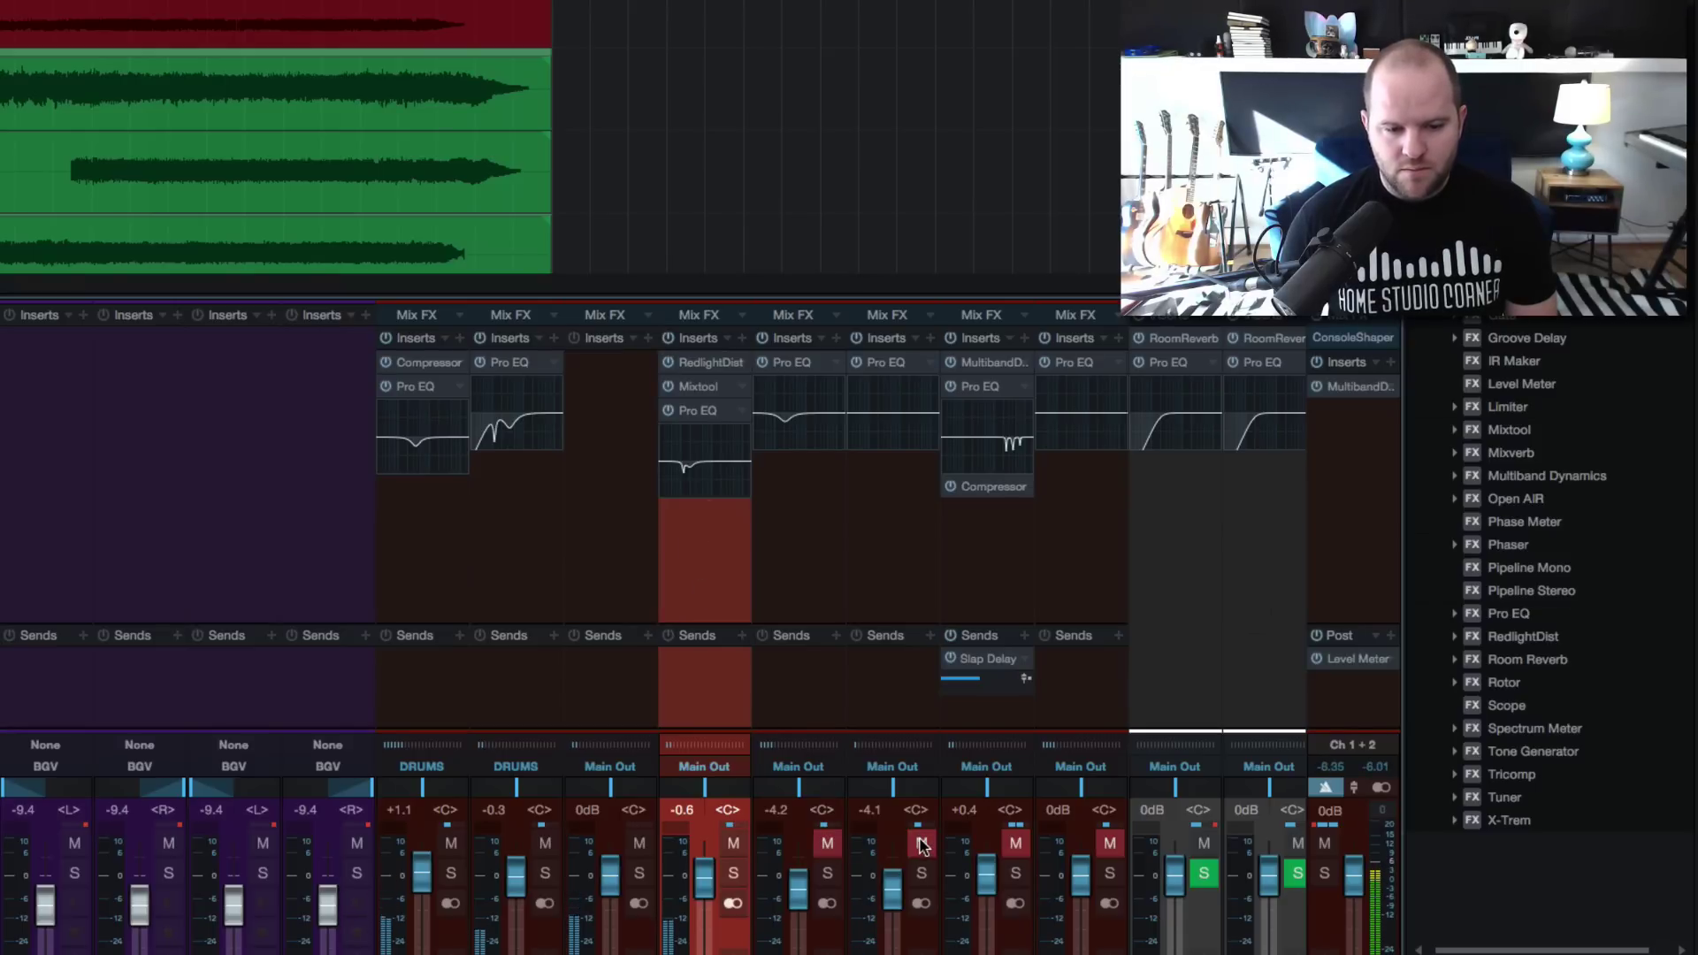
{"action": "left_click", "coordinate": [668, 340]}
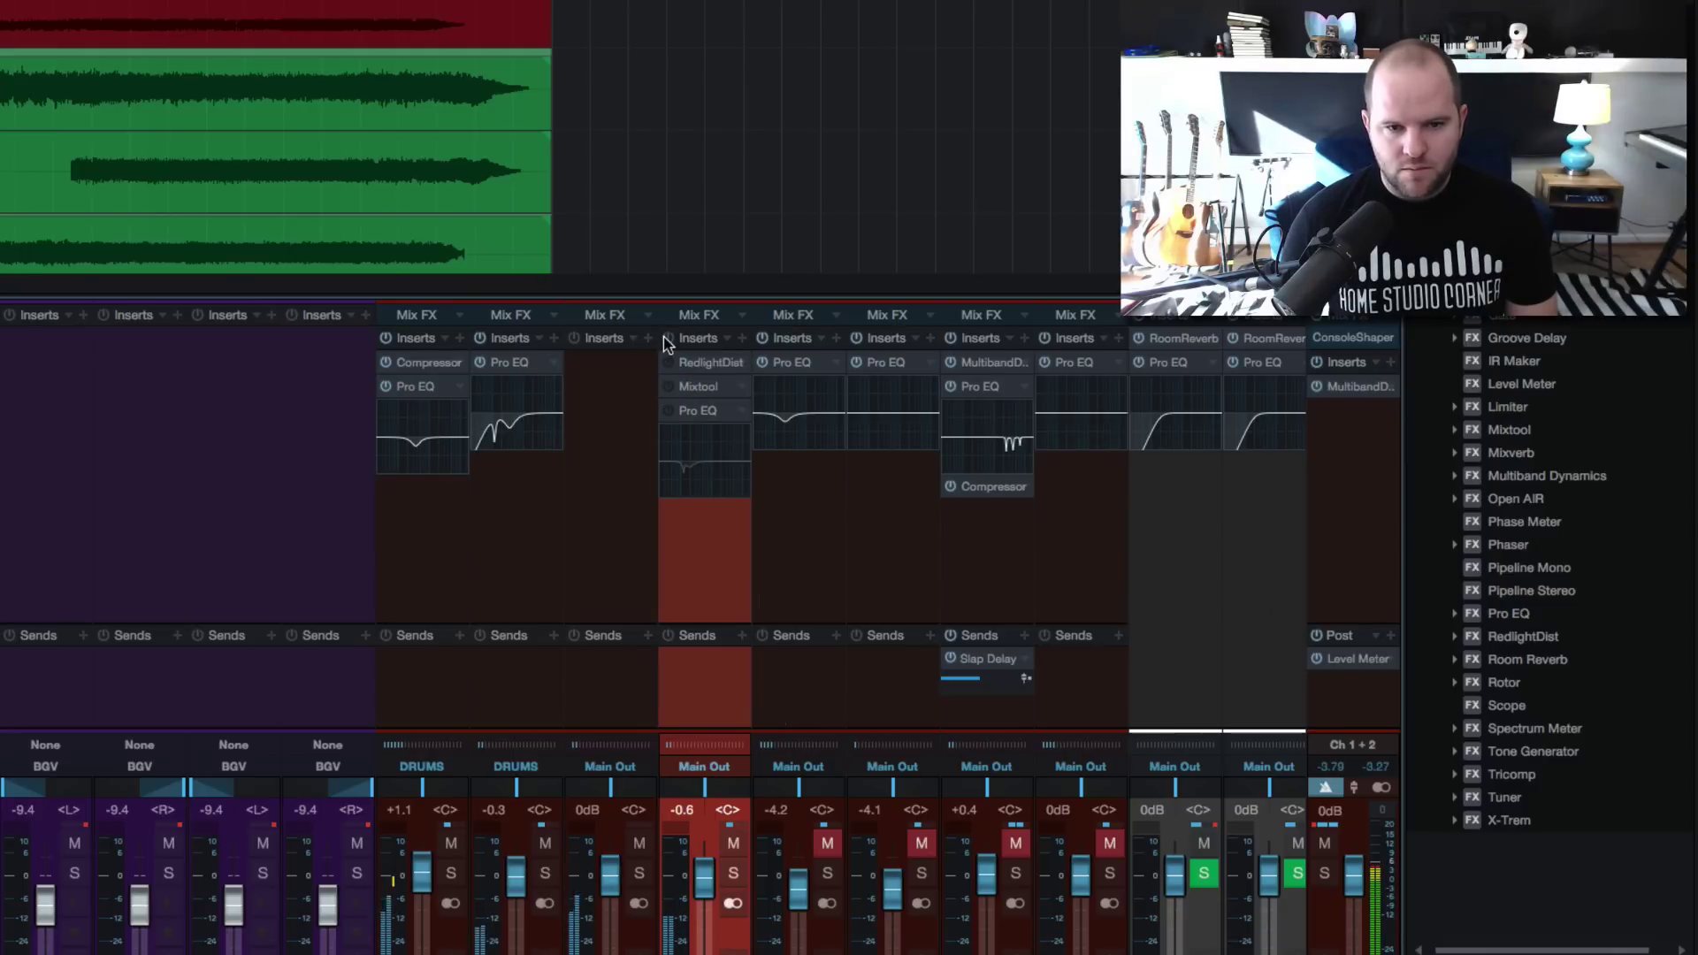
{"action": "left_click", "coordinate": [669, 340]}
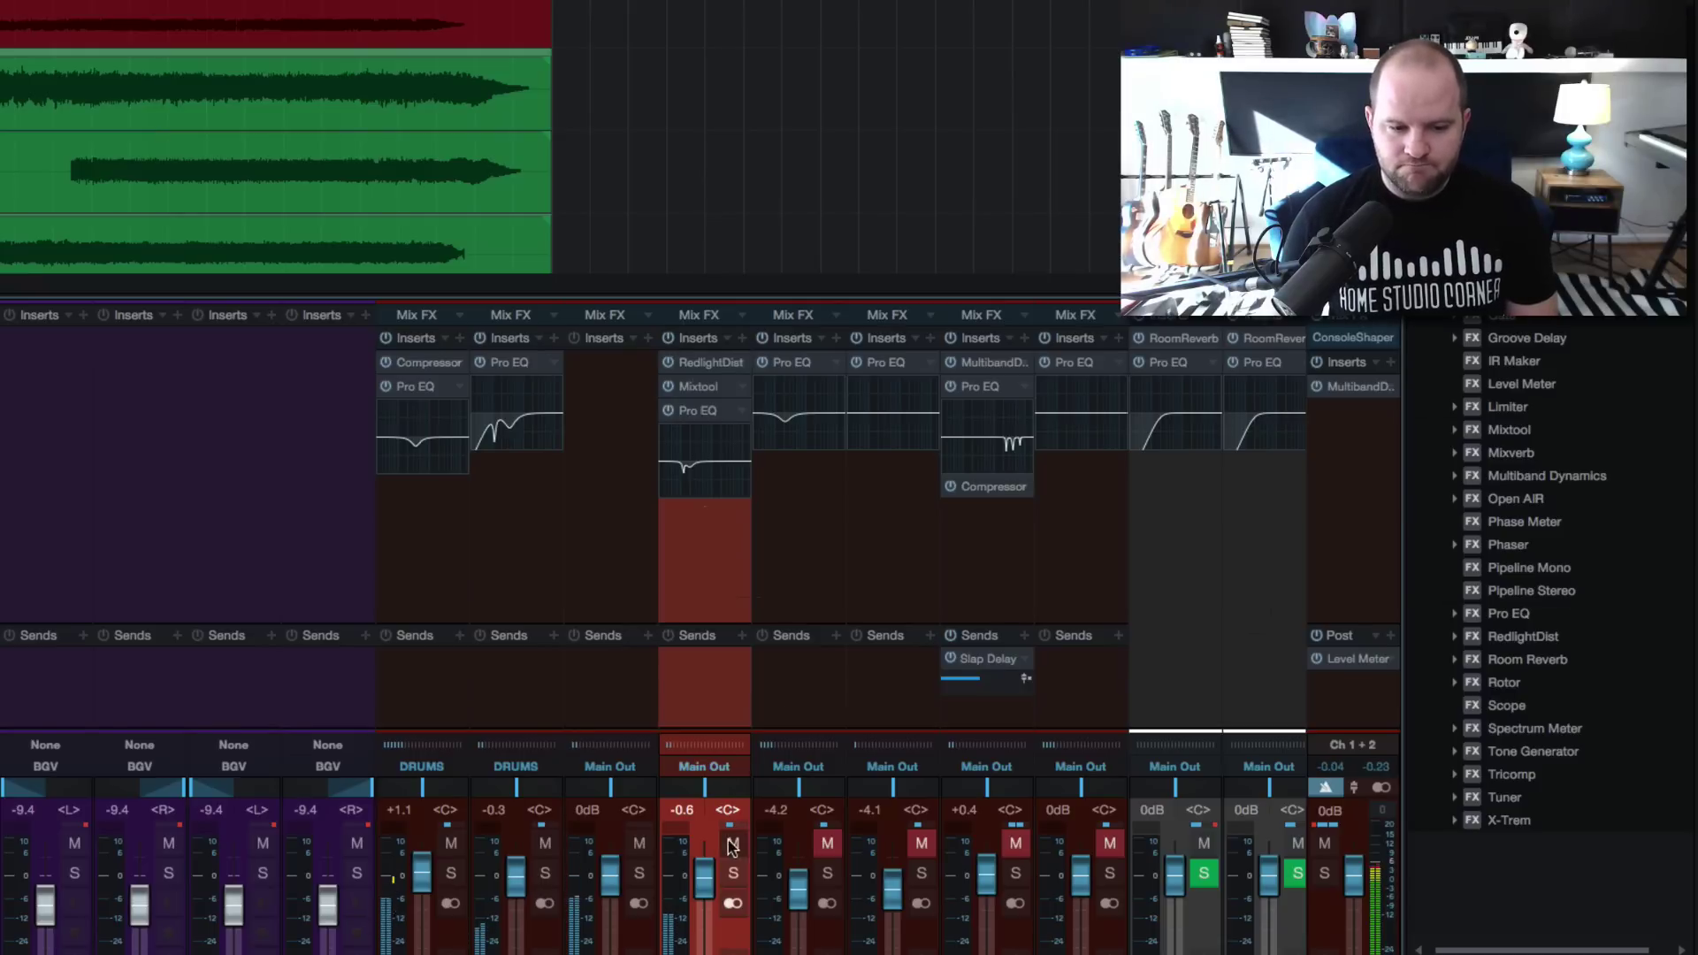
- Reduce the Drive of RedlightDist on the BASS bus to about 6
{"action": "left_click", "coordinate": [694, 368]}
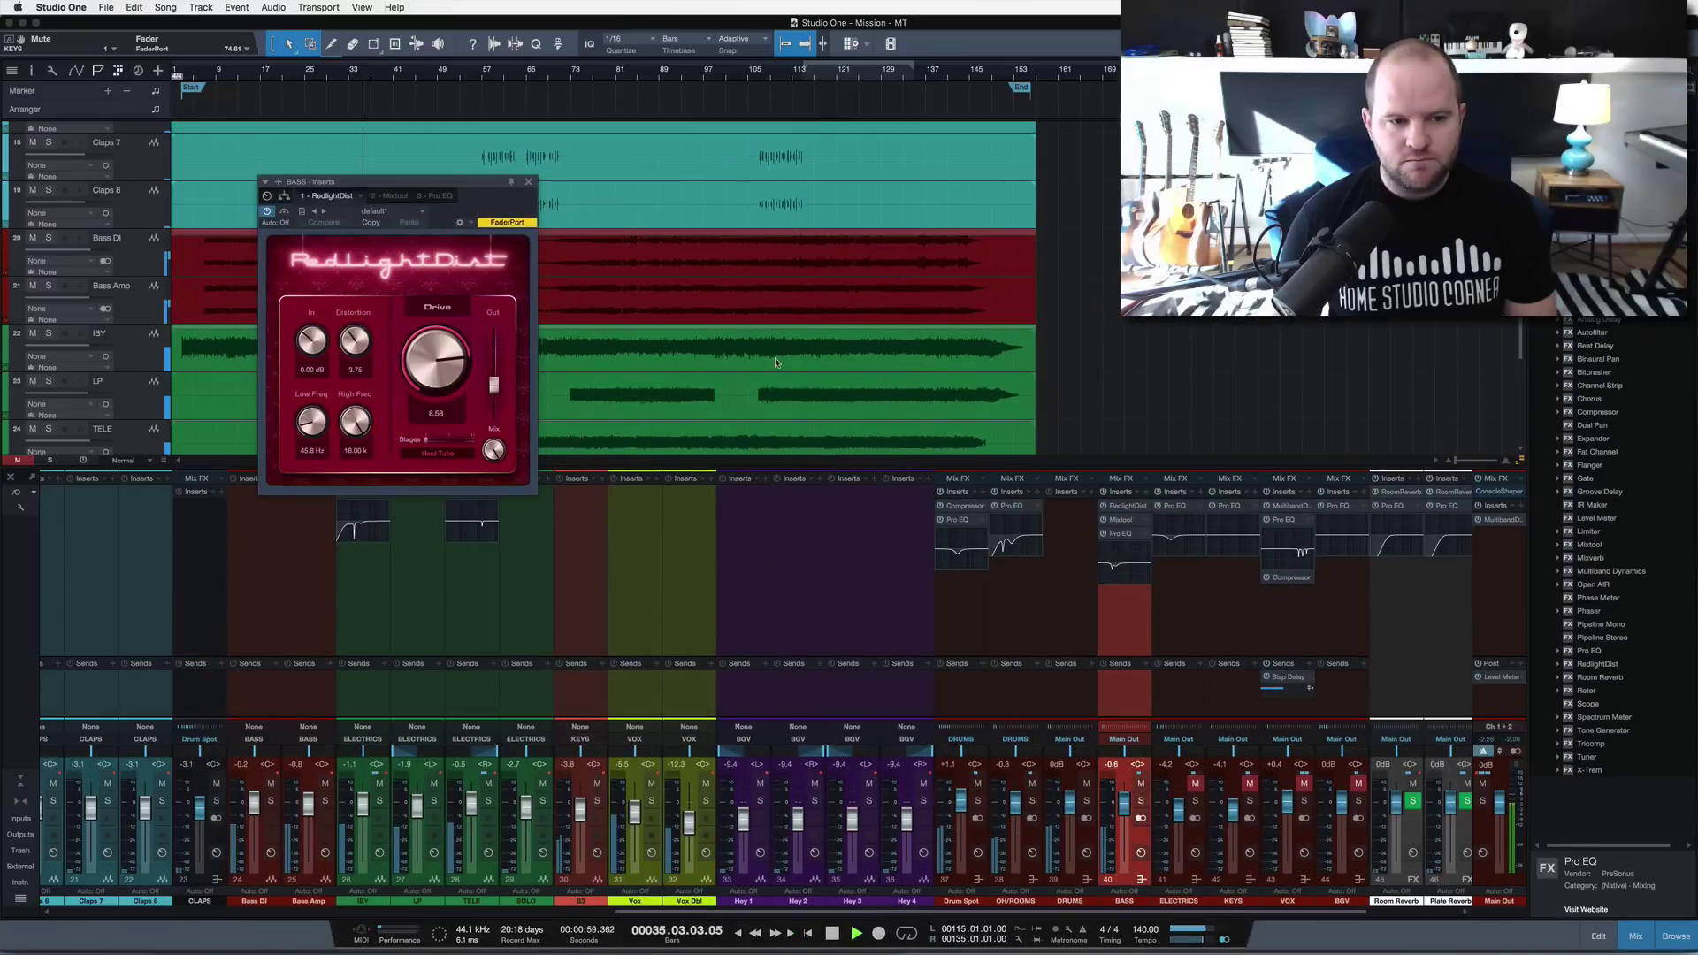
{"action": "left_click_drag", "start_coordinate": [444, 372], "coordinate": [447, 405]}
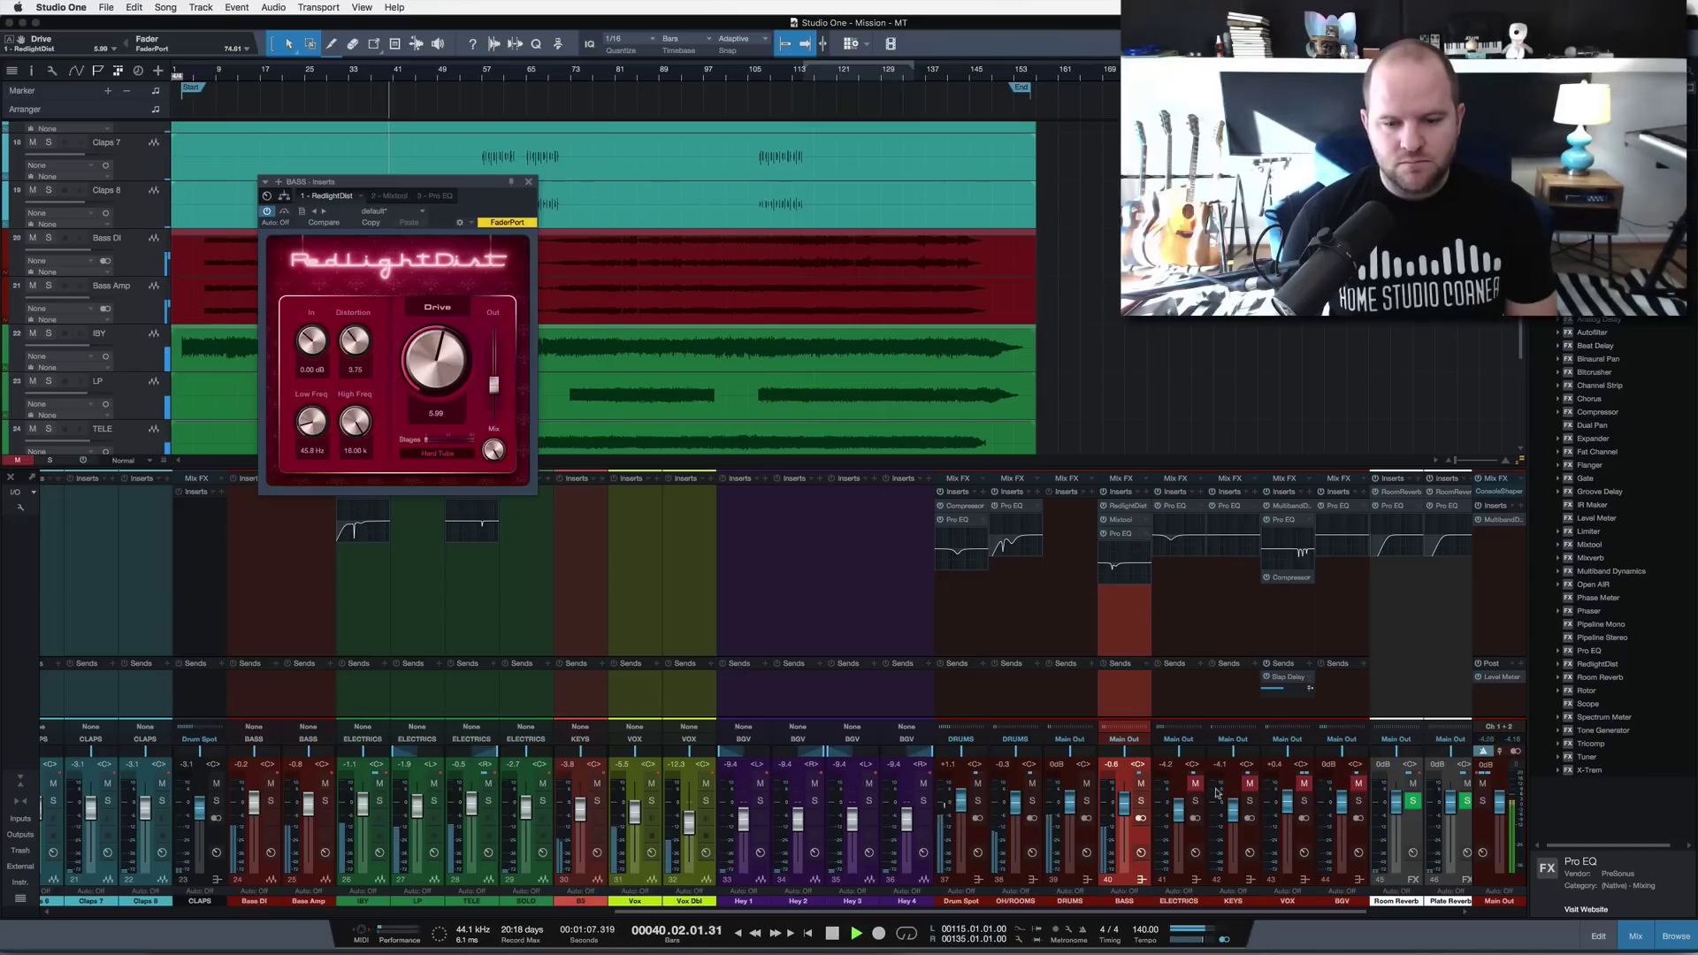
- In the BASS bus Pro EQ, move the low-mid cut to 124 Hz, boost the high mids about 7 dB, and stop playback
{"action": "left_click", "coordinate": [1121, 534]}
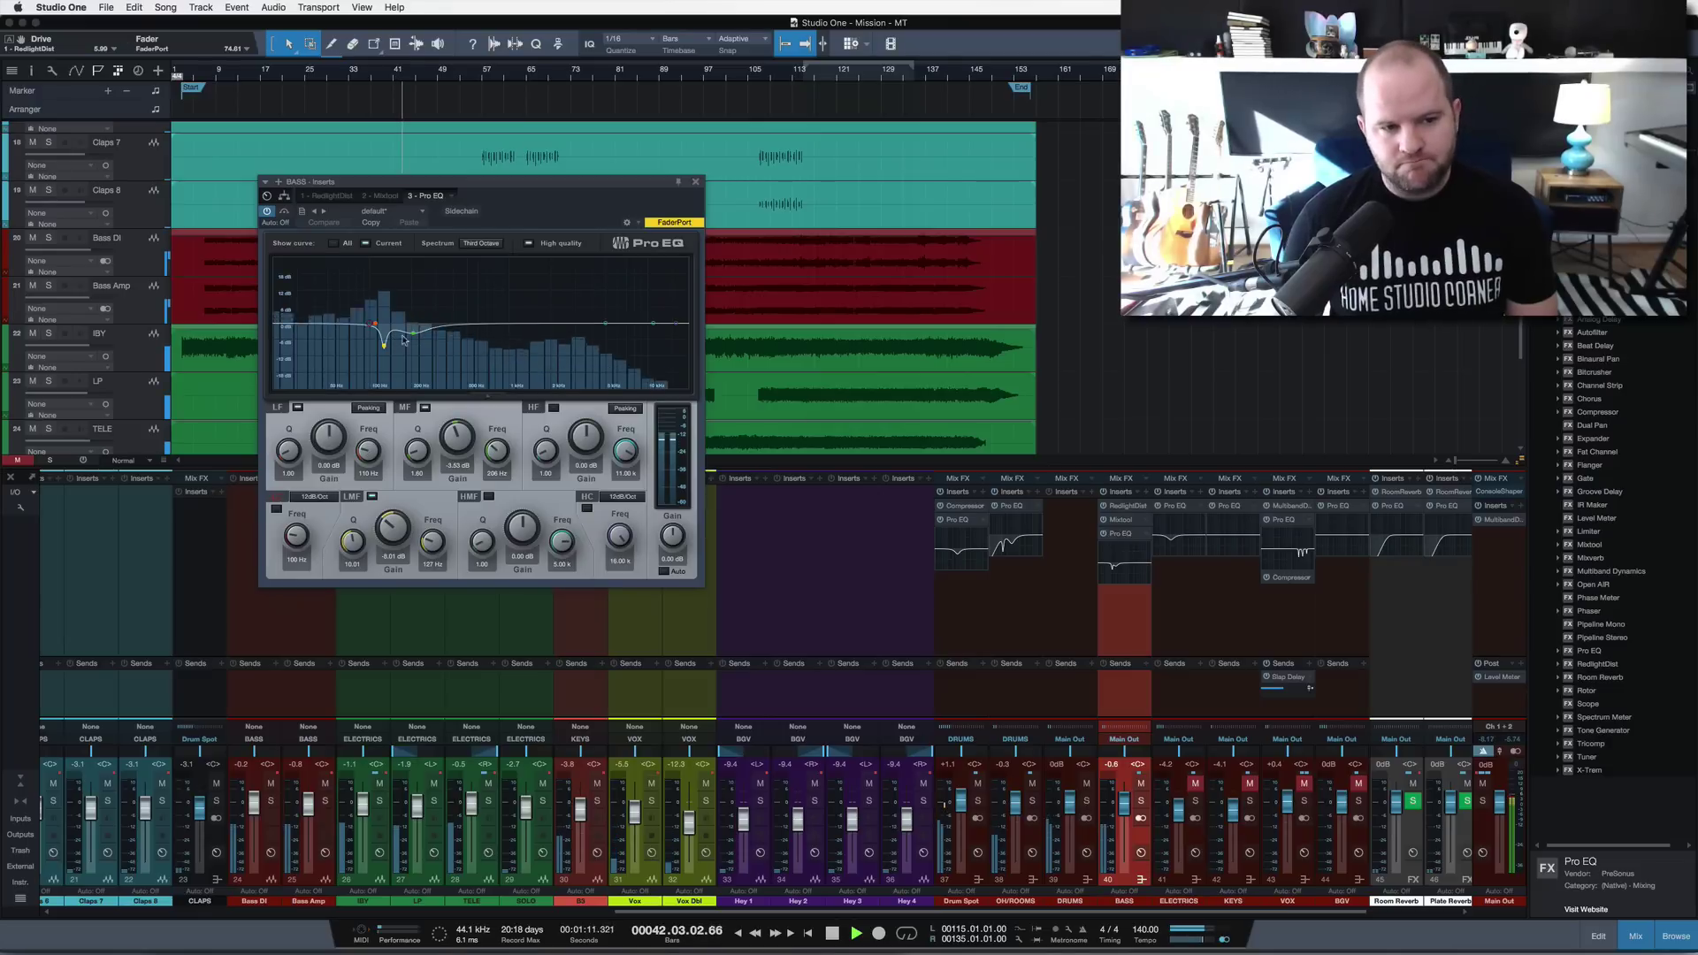
{"action": "left_click_drag", "start_coordinate": [386, 345], "coordinate": [384, 352]}
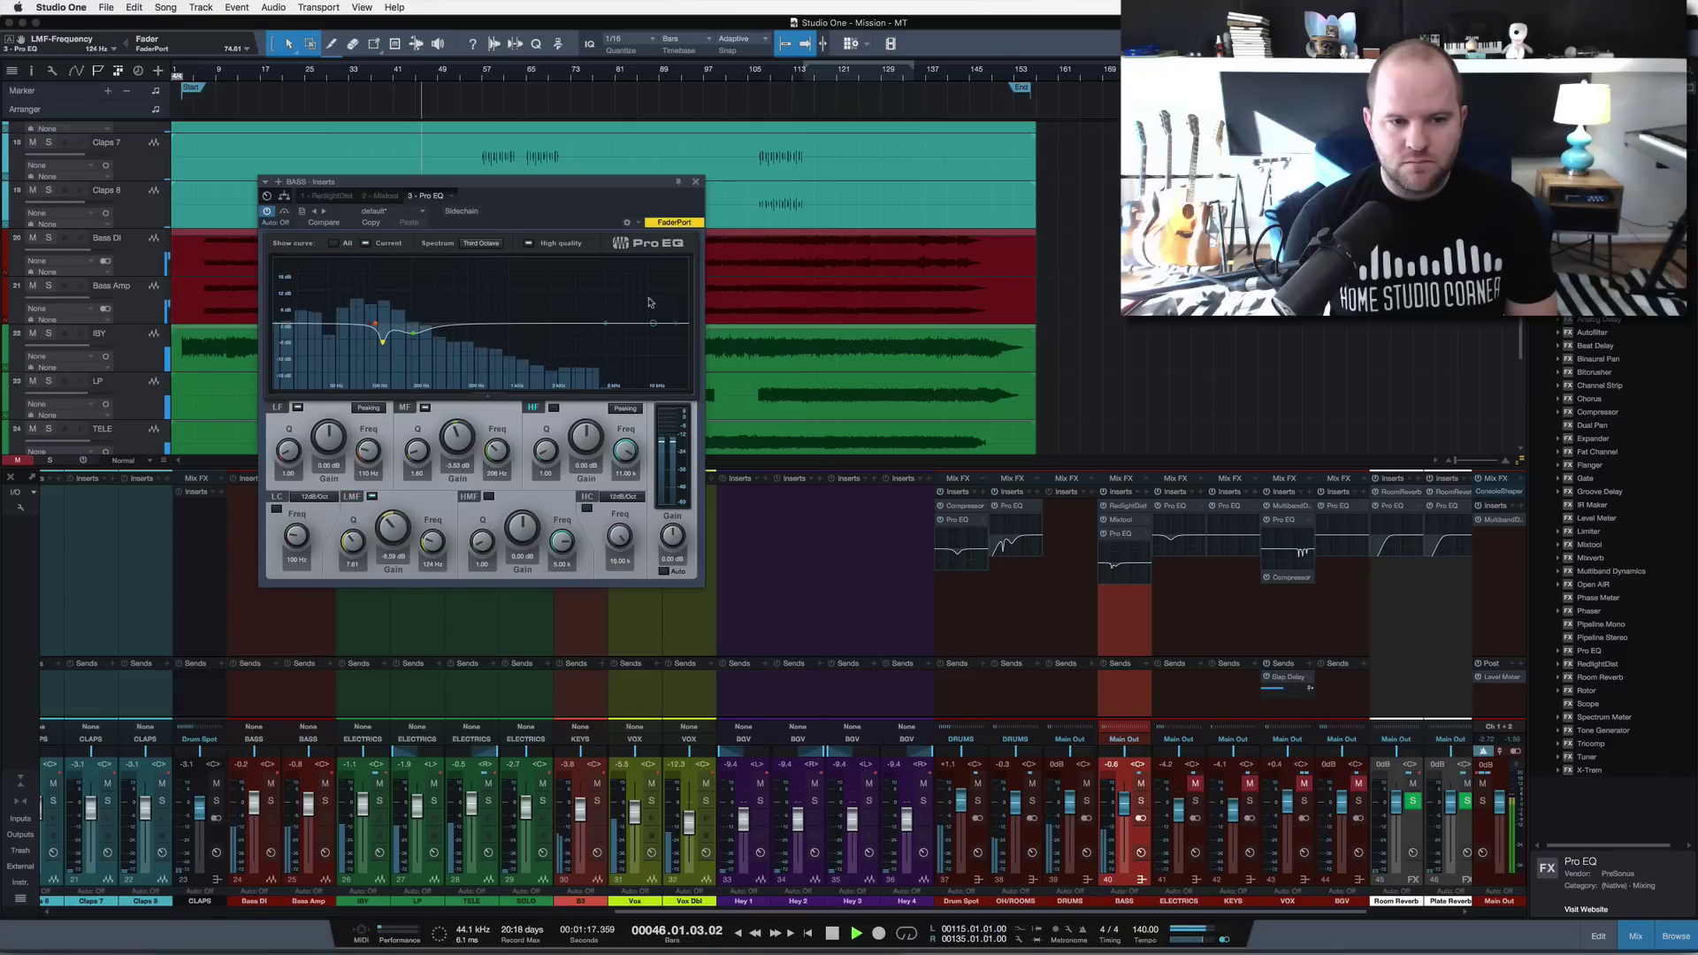
{"action": "left_click_drag", "start_coordinate": [606, 326], "coordinate": [561, 305]}
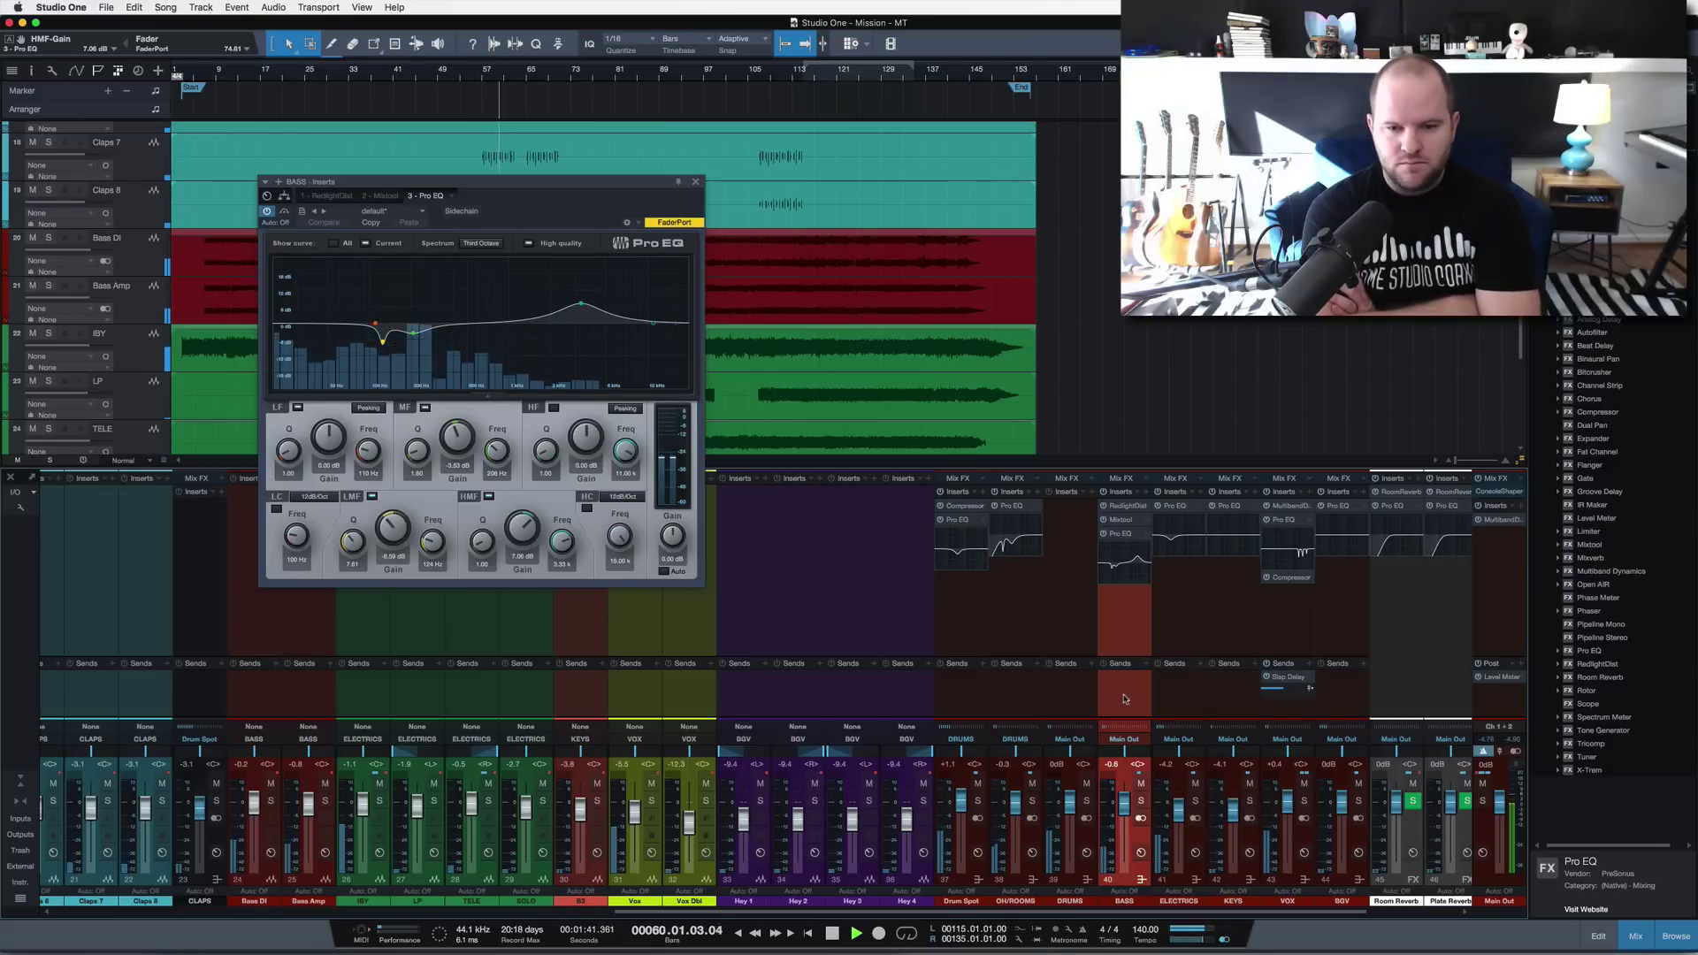
{"action": "key", "text": "space"}
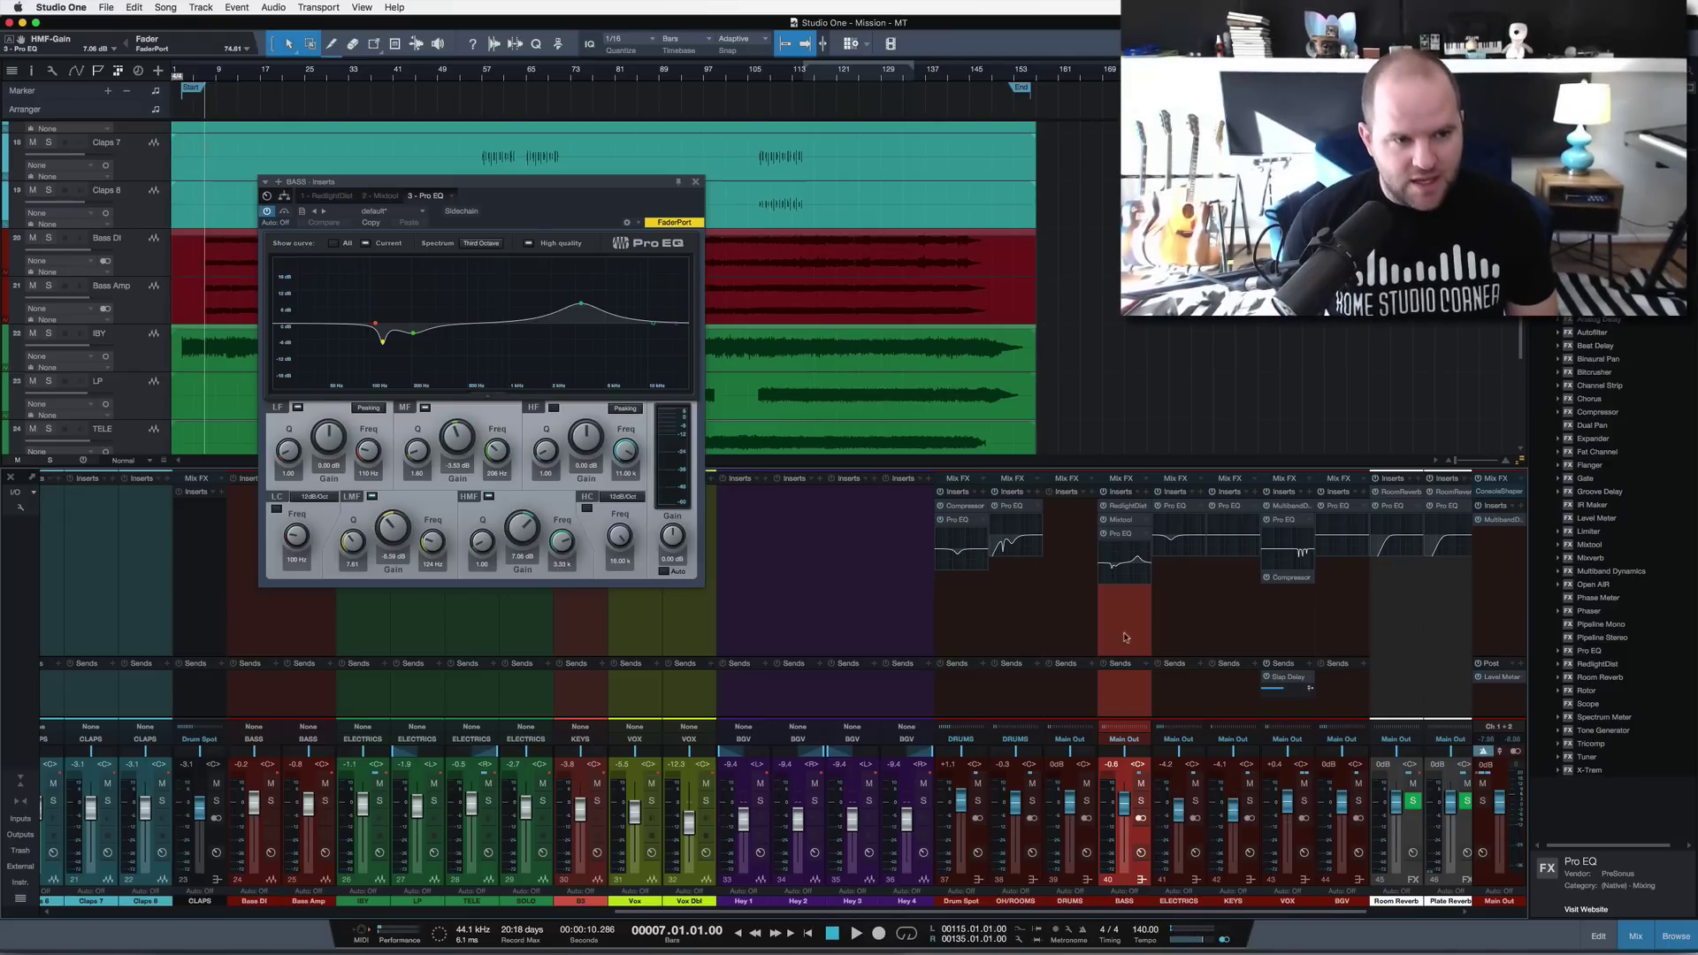
- Try a higher Drive in the BASS bus RedlightDist, and settle it at about 5.9
{"action": "left_click", "coordinate": [327, 196]}
{"action": "scroll", "coordinate": [441, 384], "scroll_direction": "up", "scroll_amount": 10}
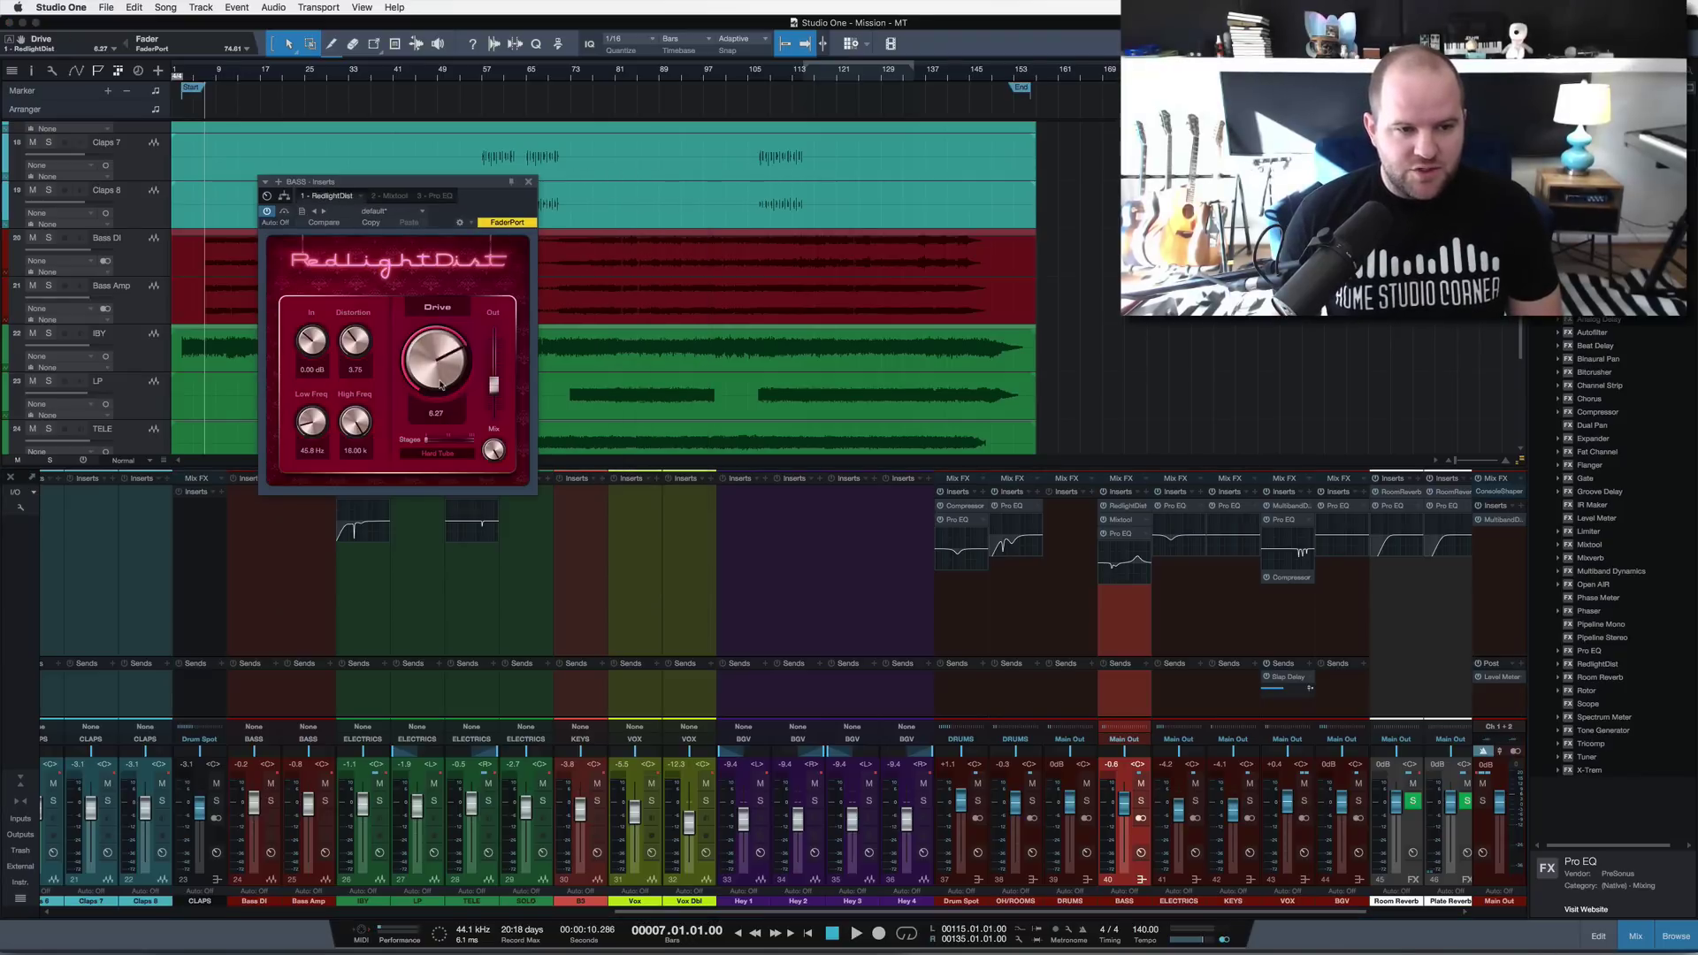
{"action": "left_click_drag", "start_coordinate": [438, 360], "coordinate": [439, 402]}
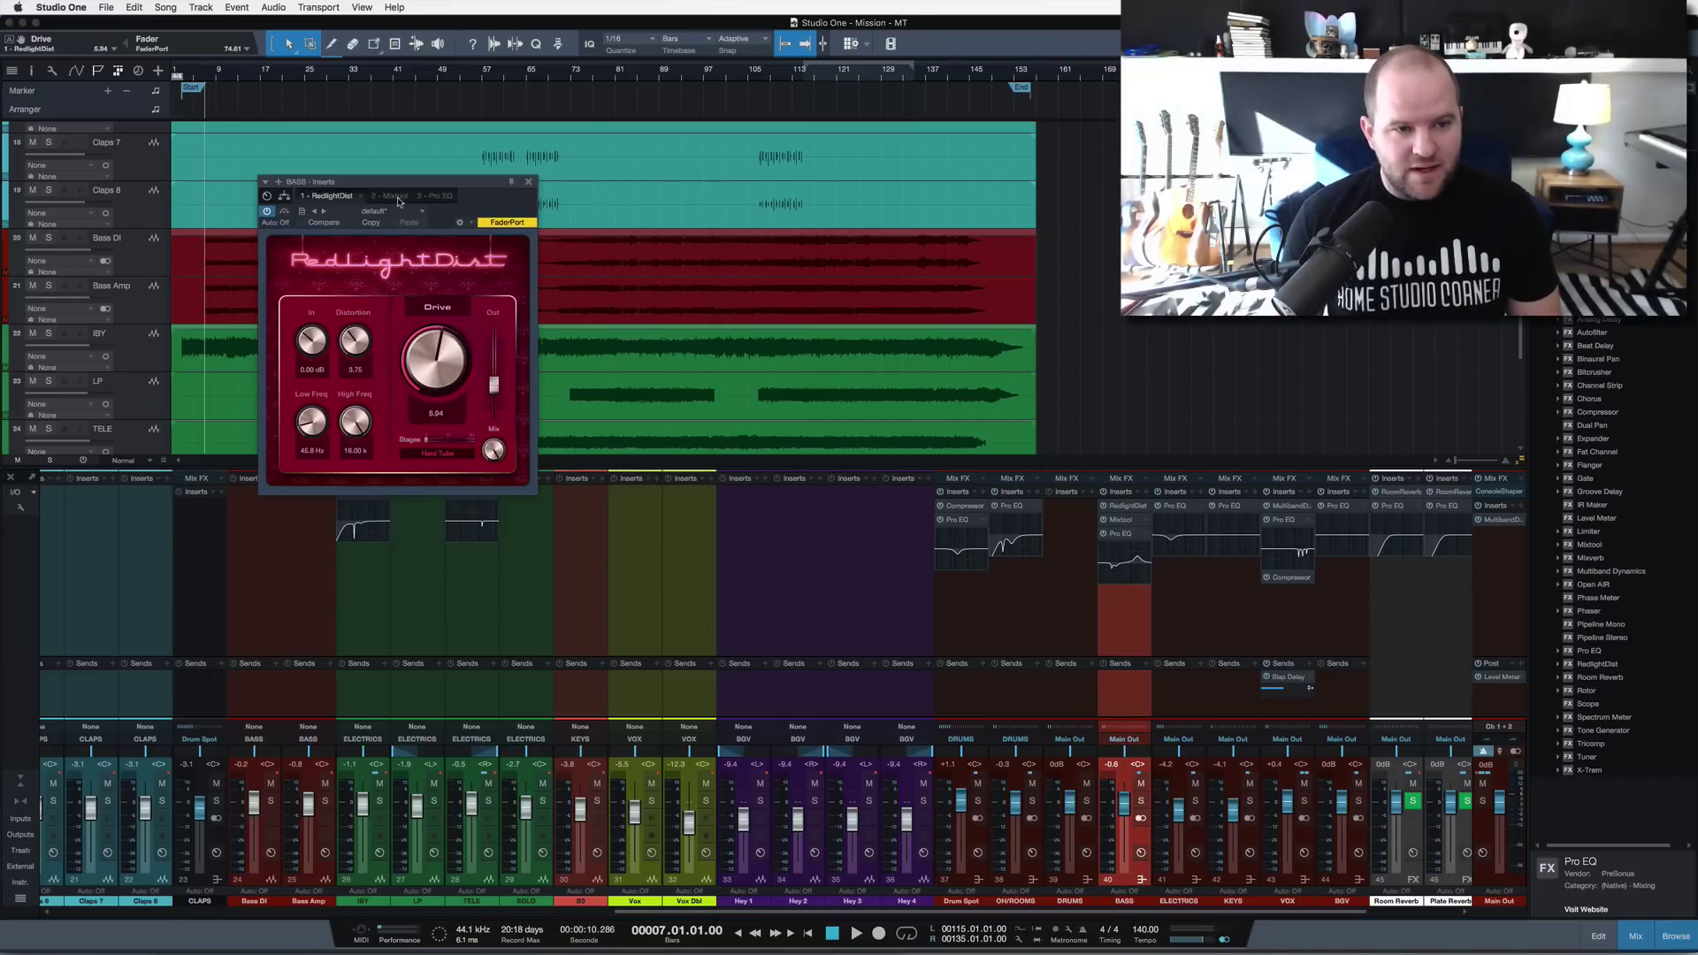
- Reduce the high-mid boost in the BASS bus Pro EQ to about 4.7 dB at about 3.4 kHz
{"action": "left_click", "coordinate": [390, 195]}
{"action": "left_click", "coordinate": [441, 197]}
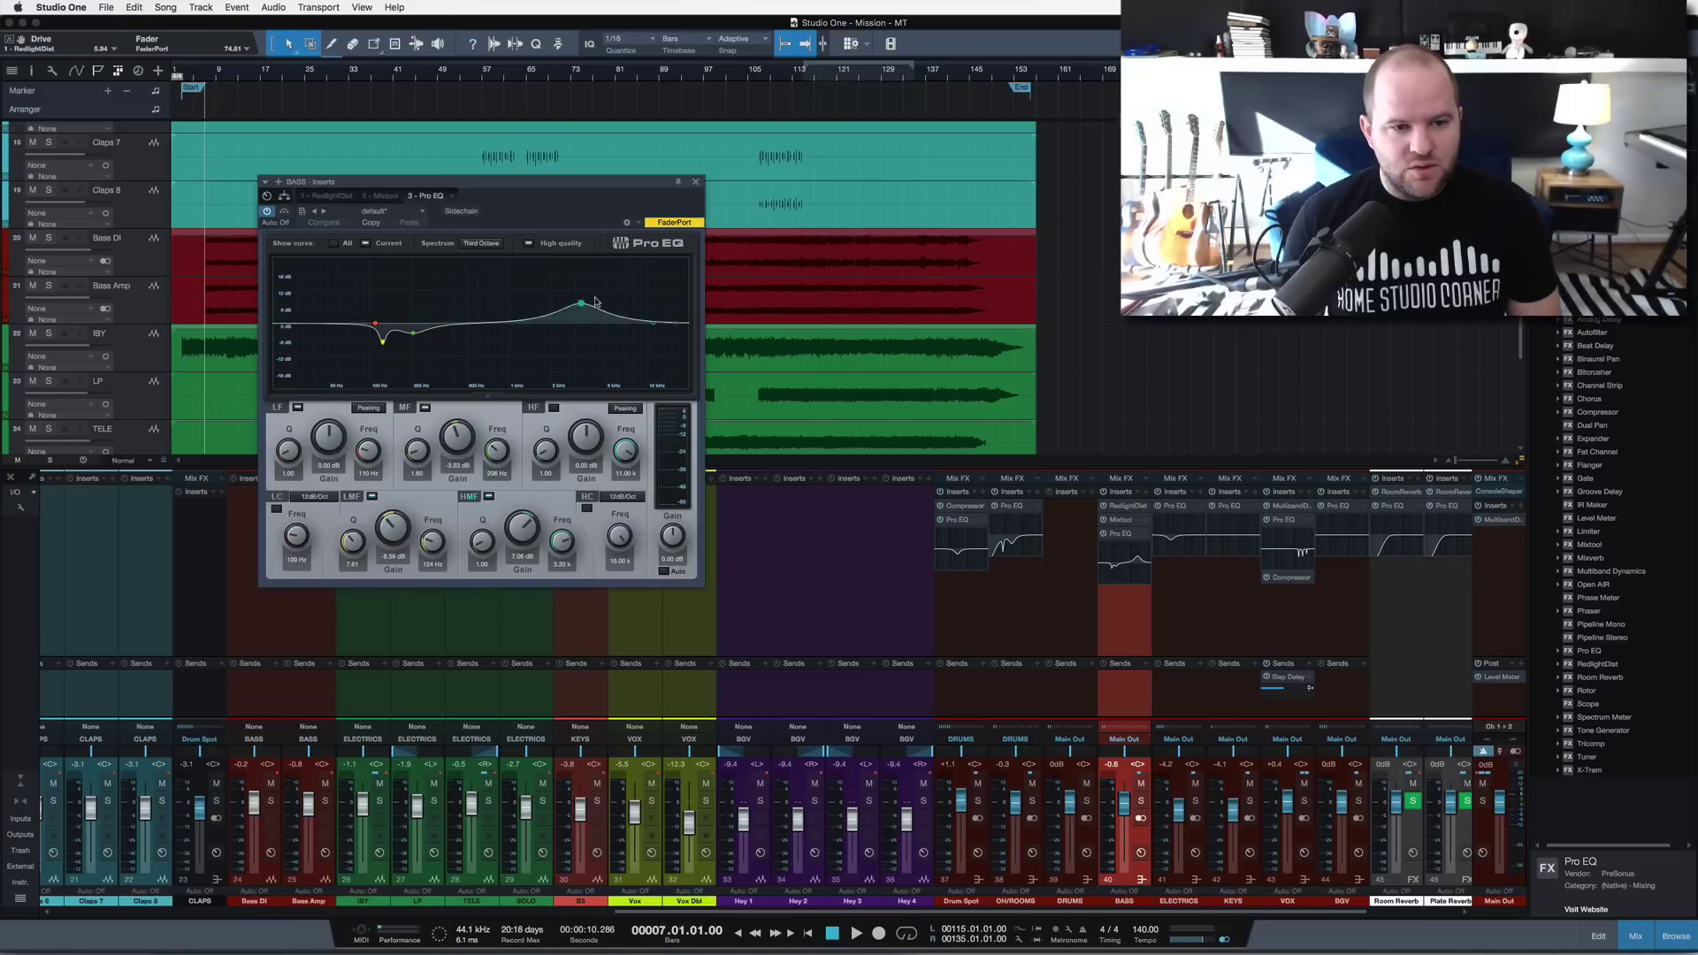
{"action": "scroll", "coordinate": [582, 307], "scroll_direction": "up", "scroll_amount": 5}
{"action": "left_click_drag", "start_coordinate": [582, 307], "coordinate": [584, 313]}
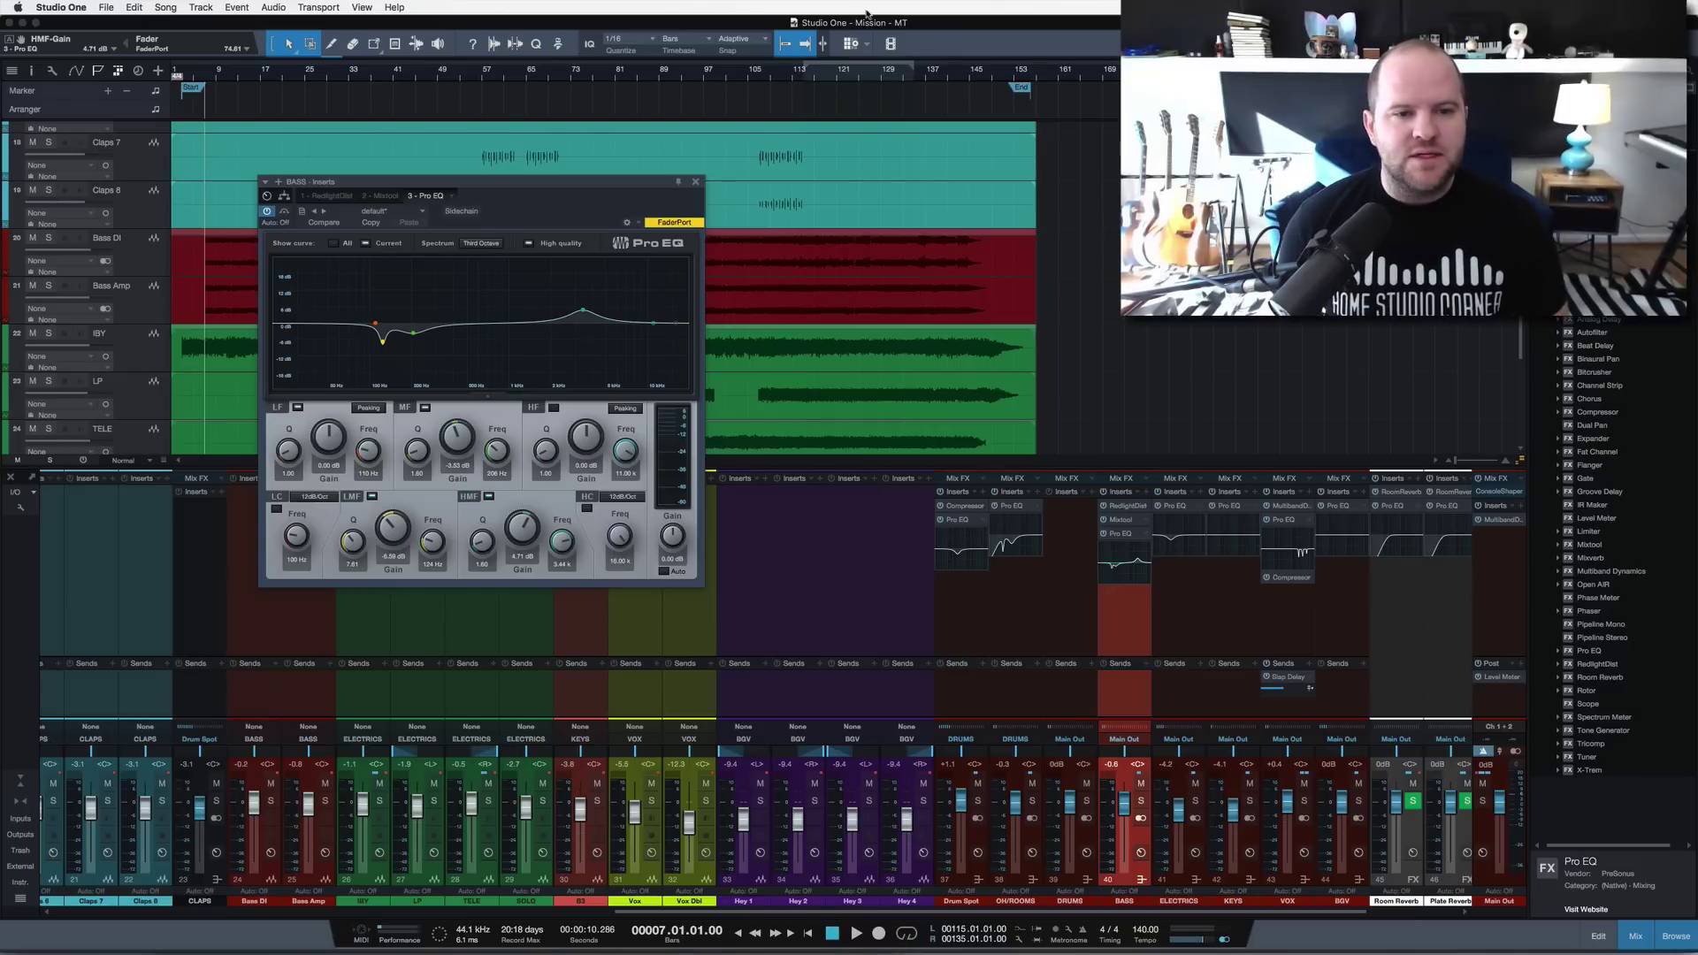
- Play from bar 105, compare the BASS bus inserts bypassed and active, lower the BASS fader slightly, and stop playback
{"action": "left_click", "coordinate": [801, 79]}
{"action": "left_click", "coordinate": [748, 78]}
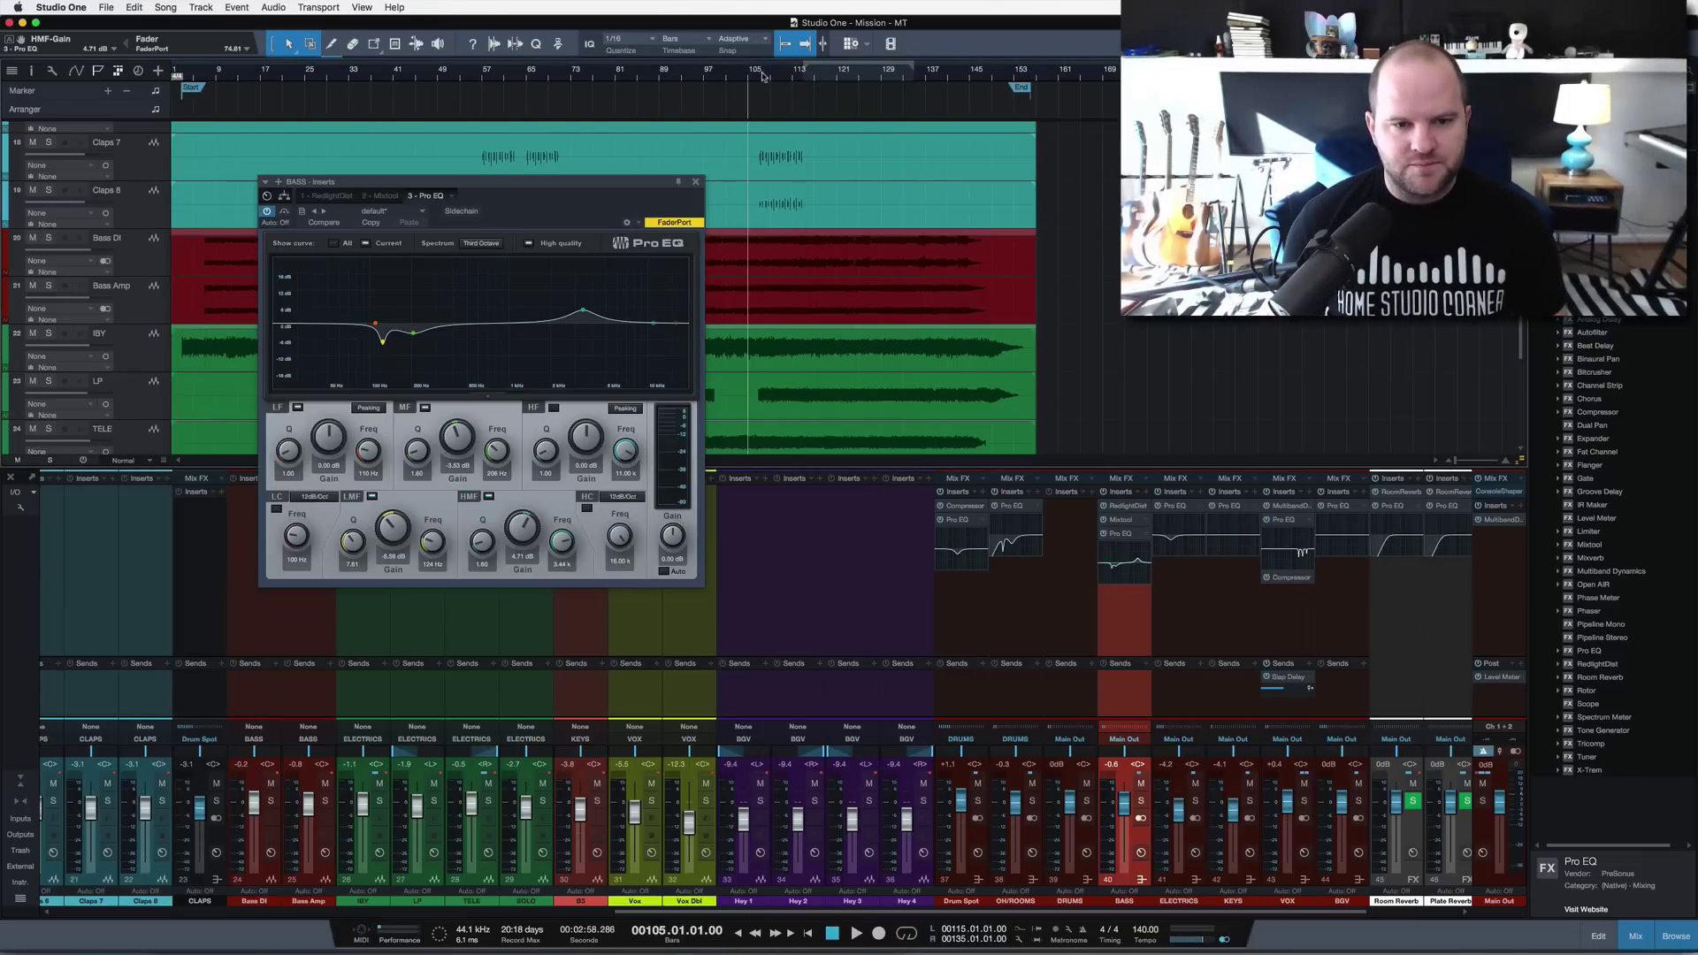
{"action": "key", "text": "space"}
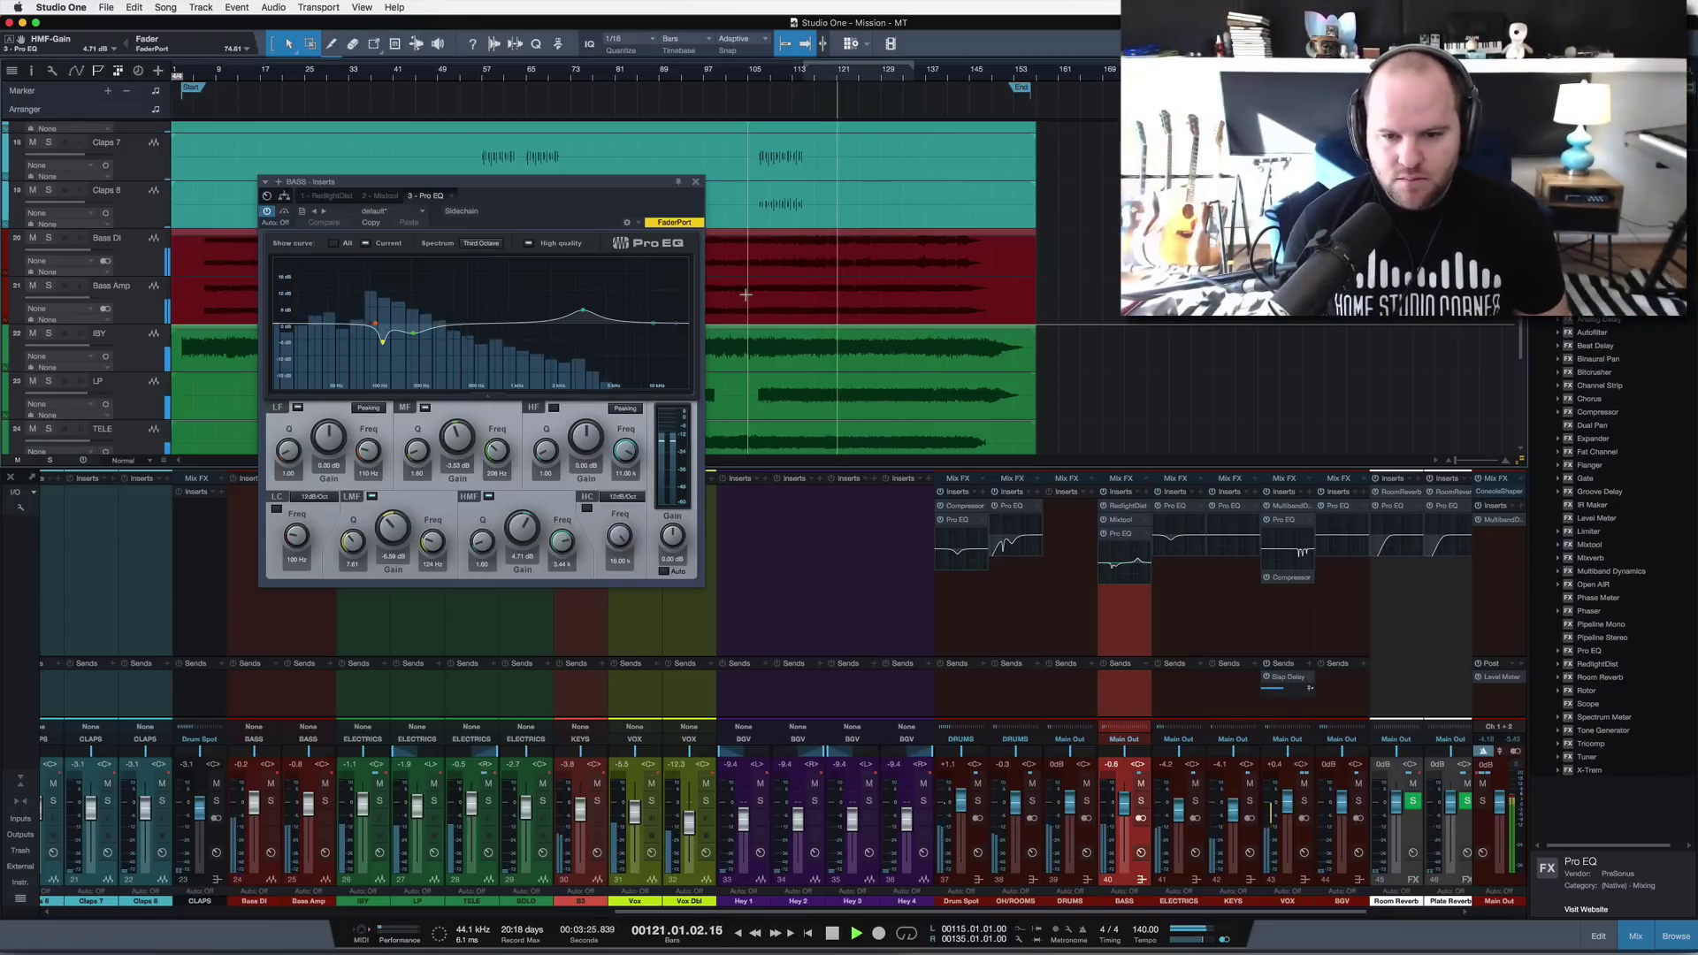
{"action": "left_click", "coordinate": [1103, 493]}
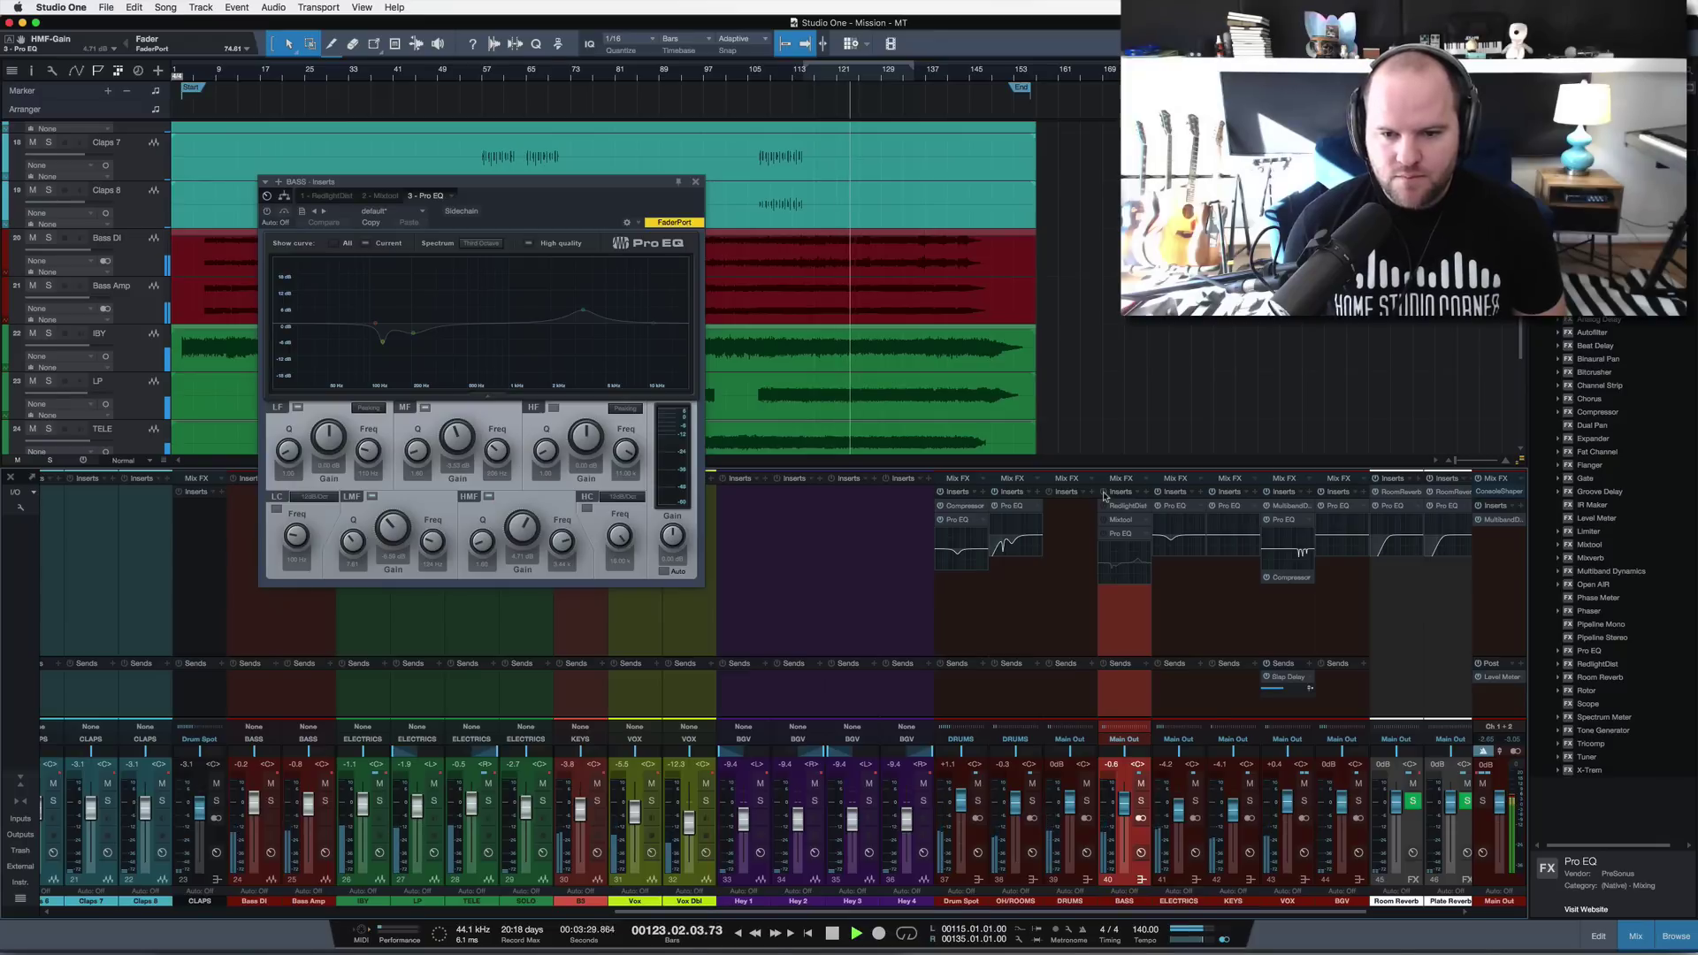
{"action": "left_click", "coordinate": [1104, 493]}
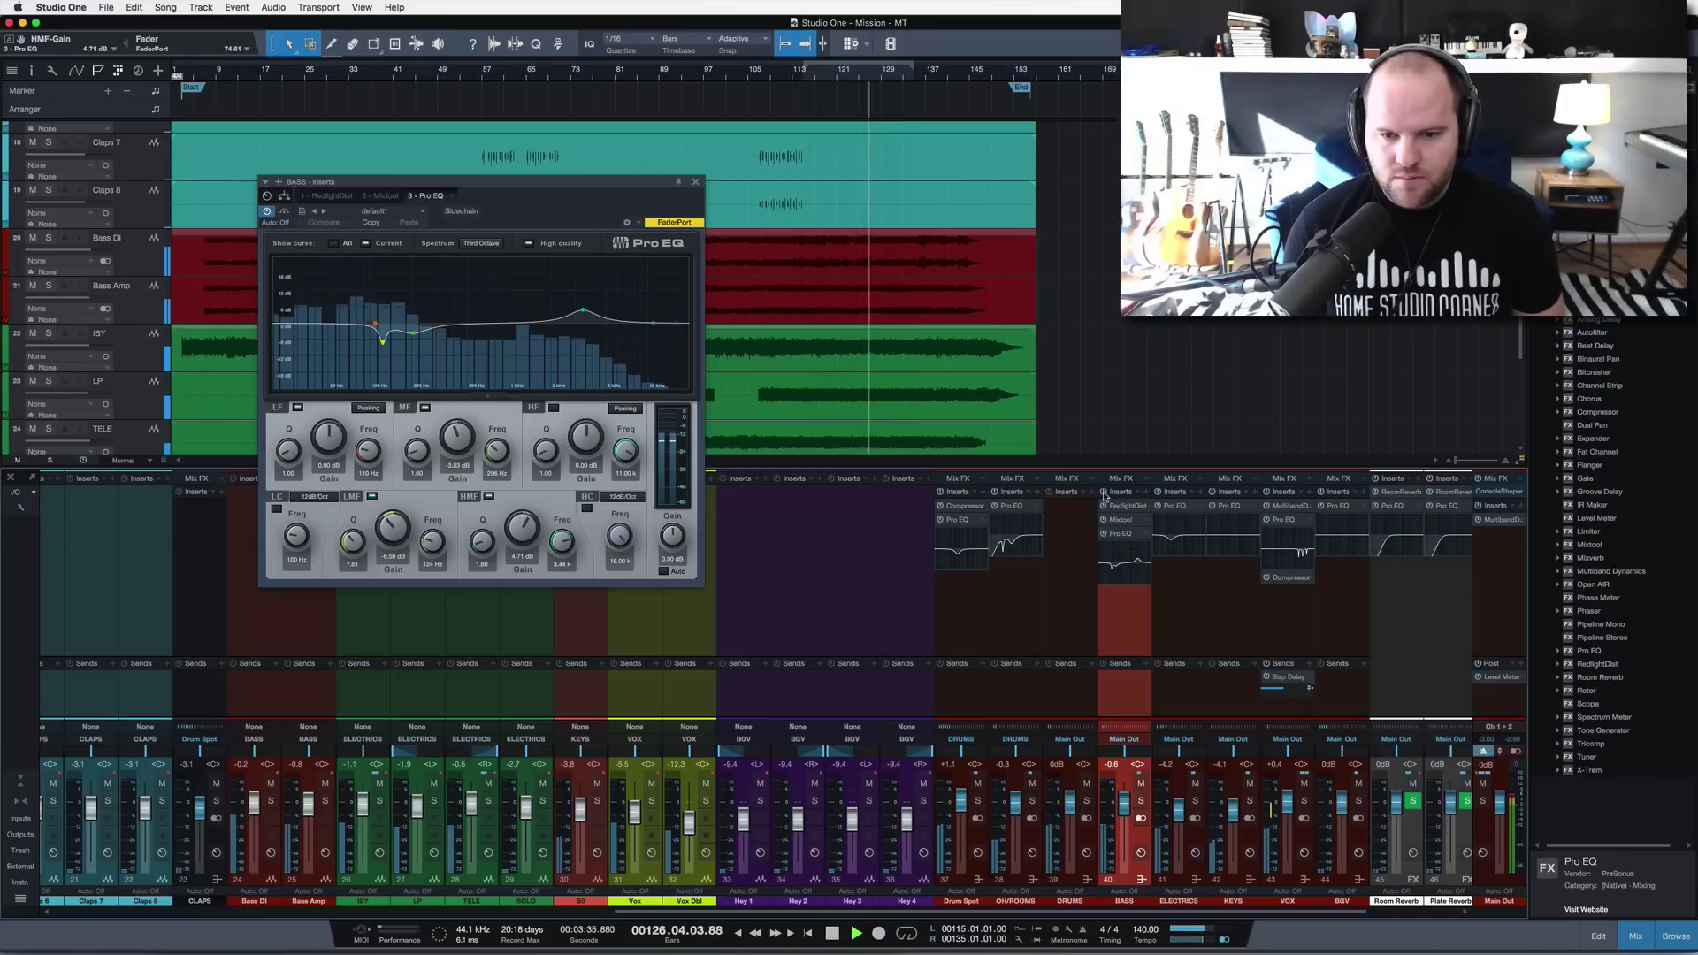
{"action": "left_click", "coordinate": [1104, 494]}
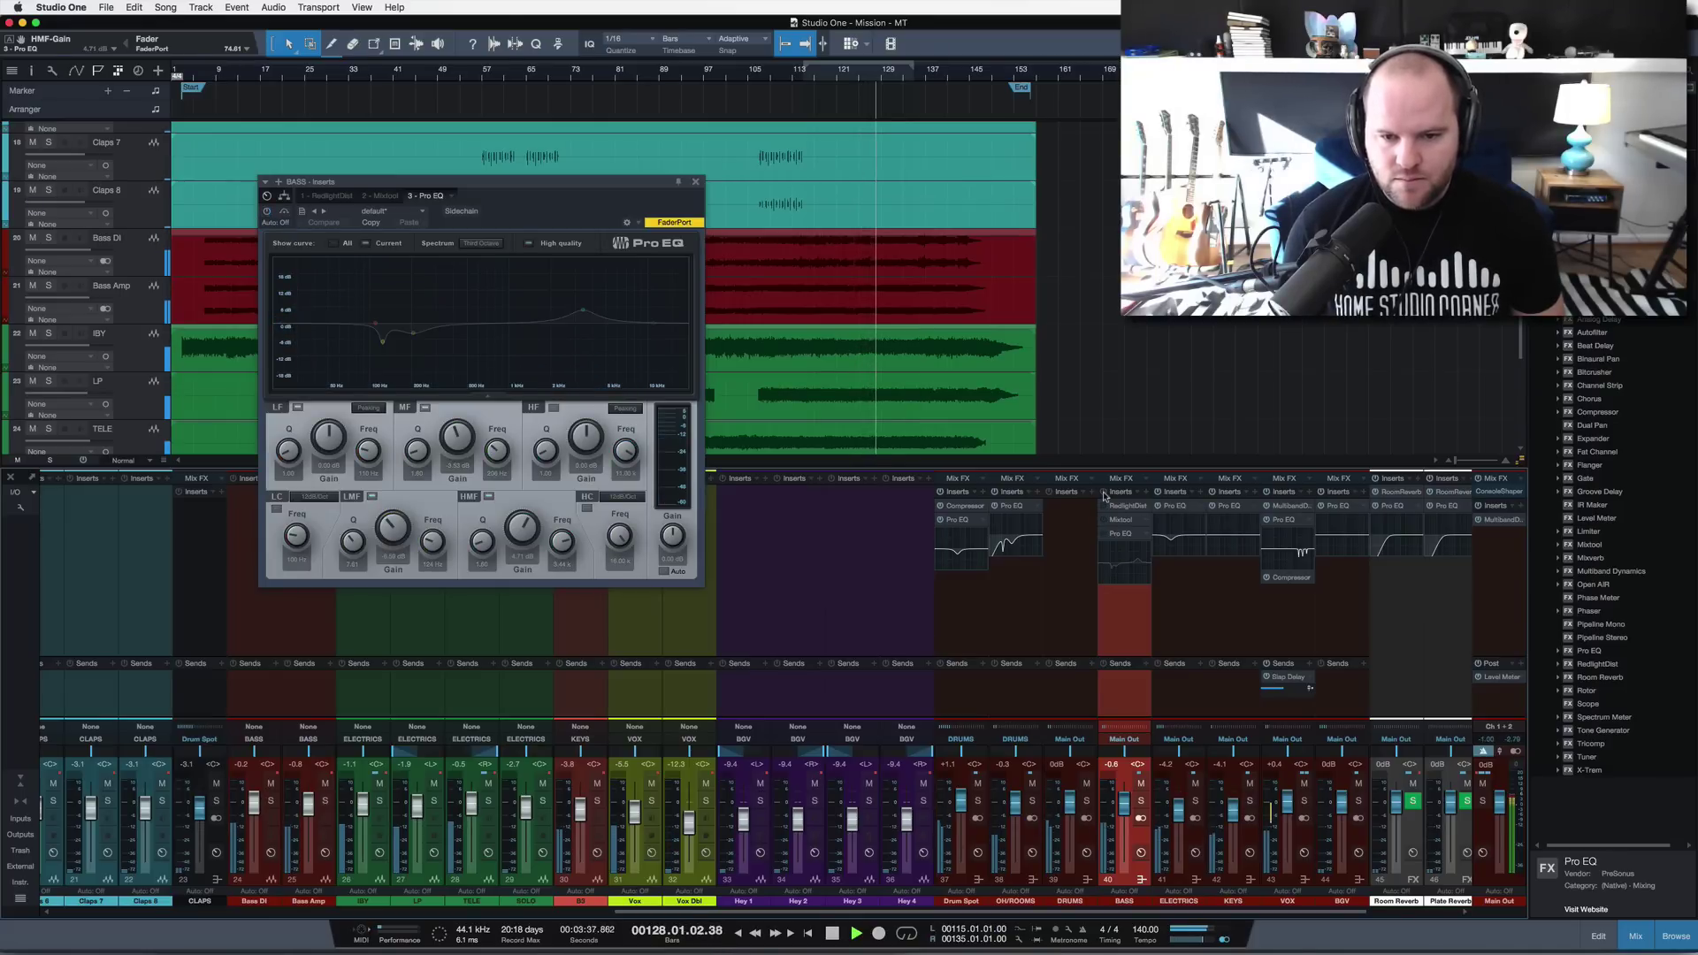
{"action": "left_click", "coordinate": [1104, 494]}
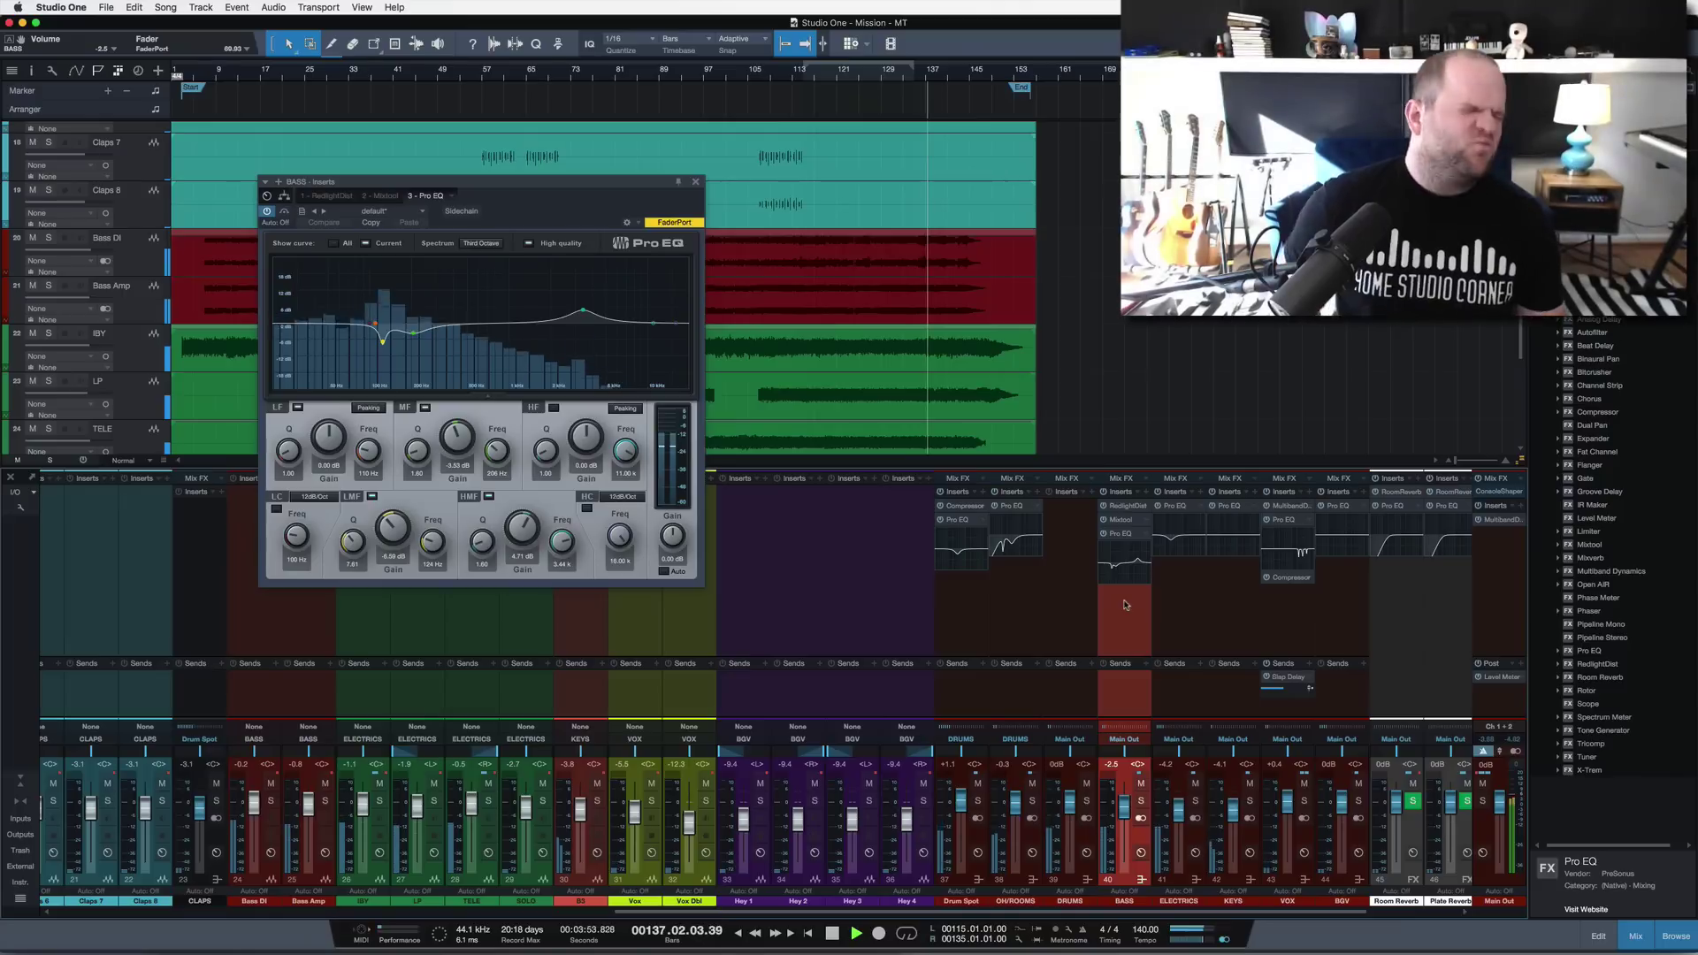
{"action": "key", "text": "space"}
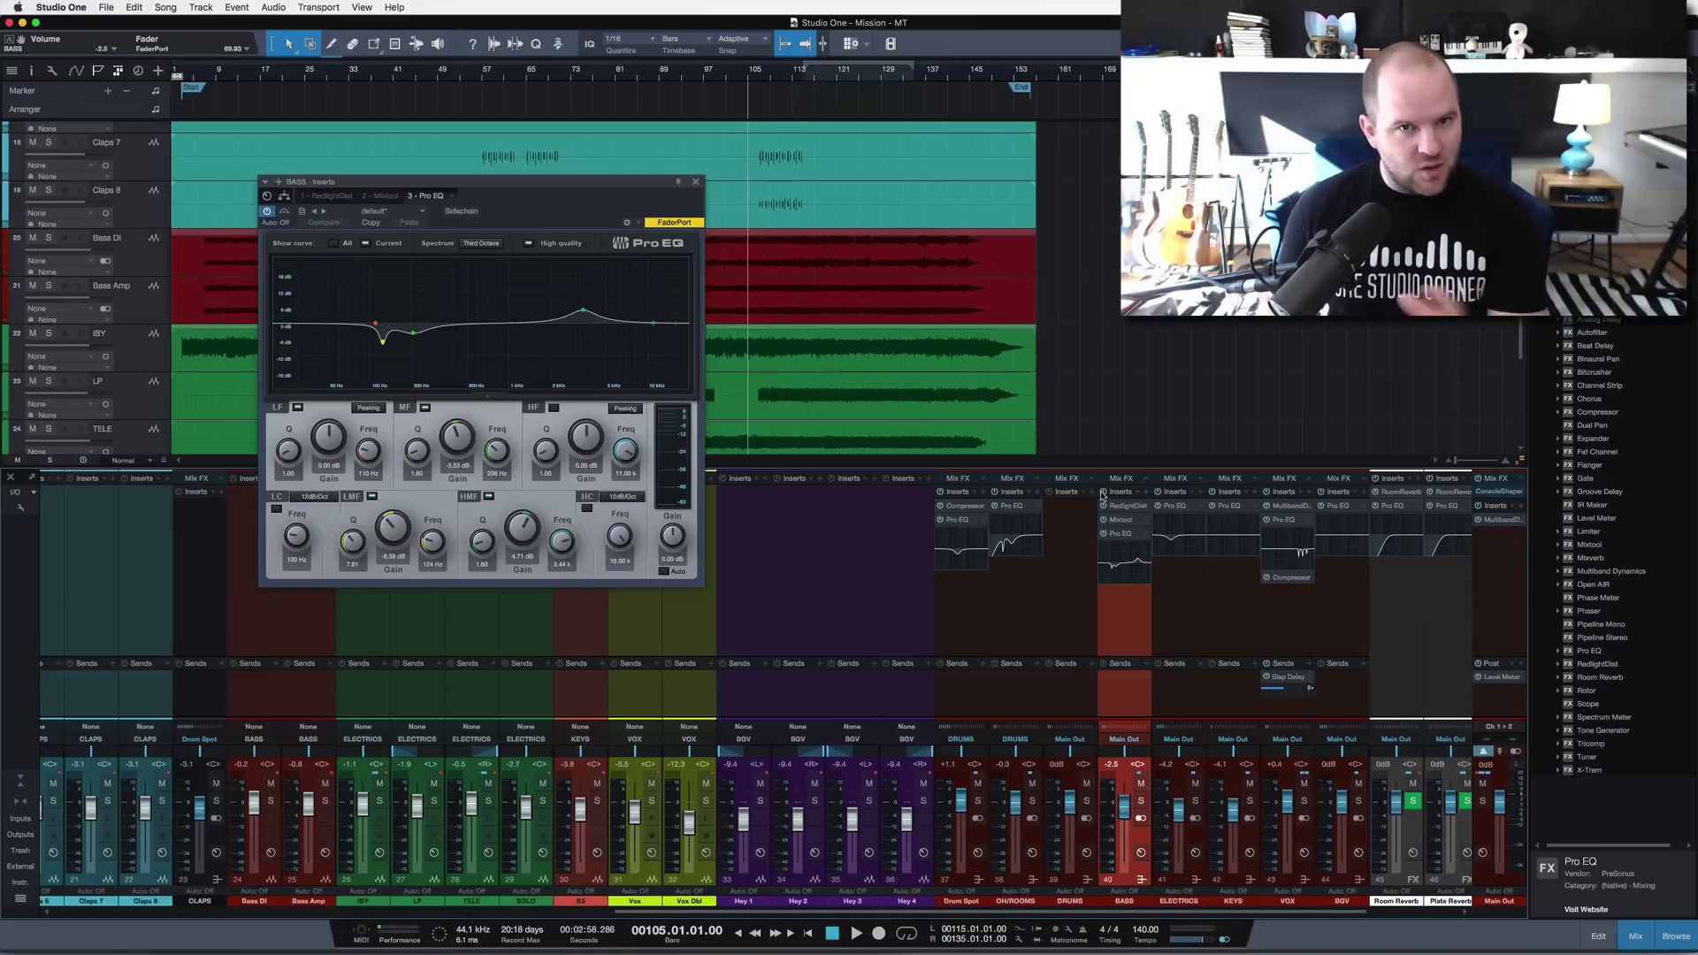
- Solo the BASS bus, audition bar 105 with its inserts bypassed and active, and clear the solo
{"action": "left_click", "coordinate": [1141, 801]}
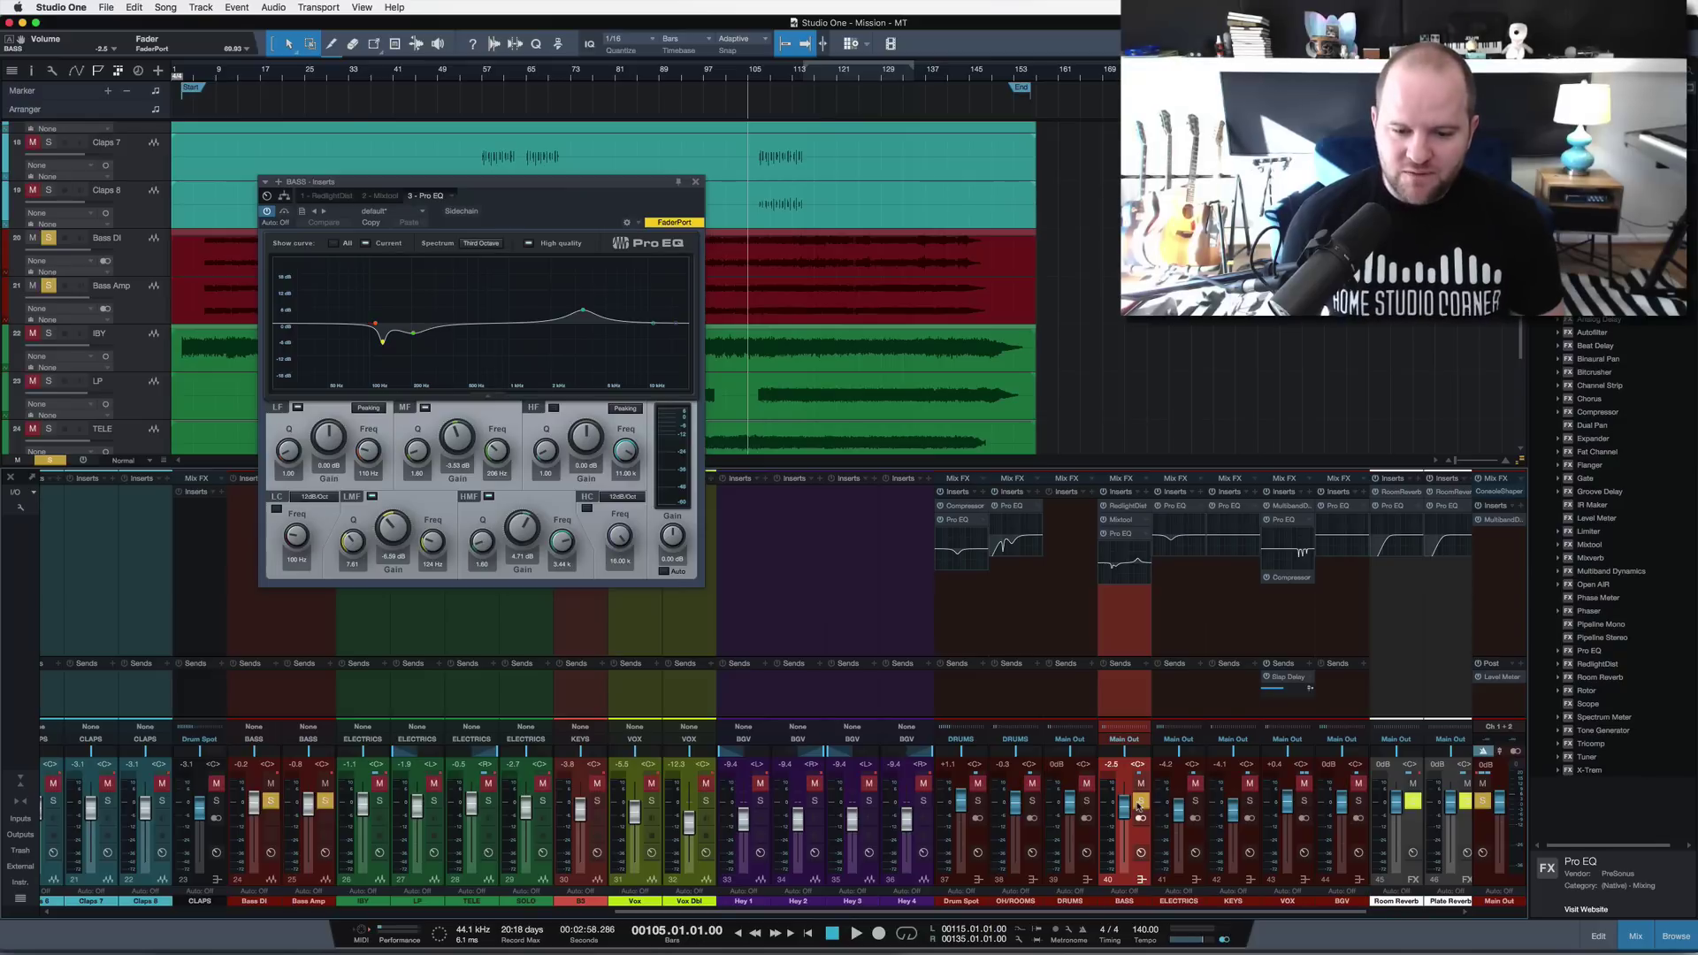
{"action": "left_click", "coordinate": [1105, 492]}
{"action": "key", "text": "space"}
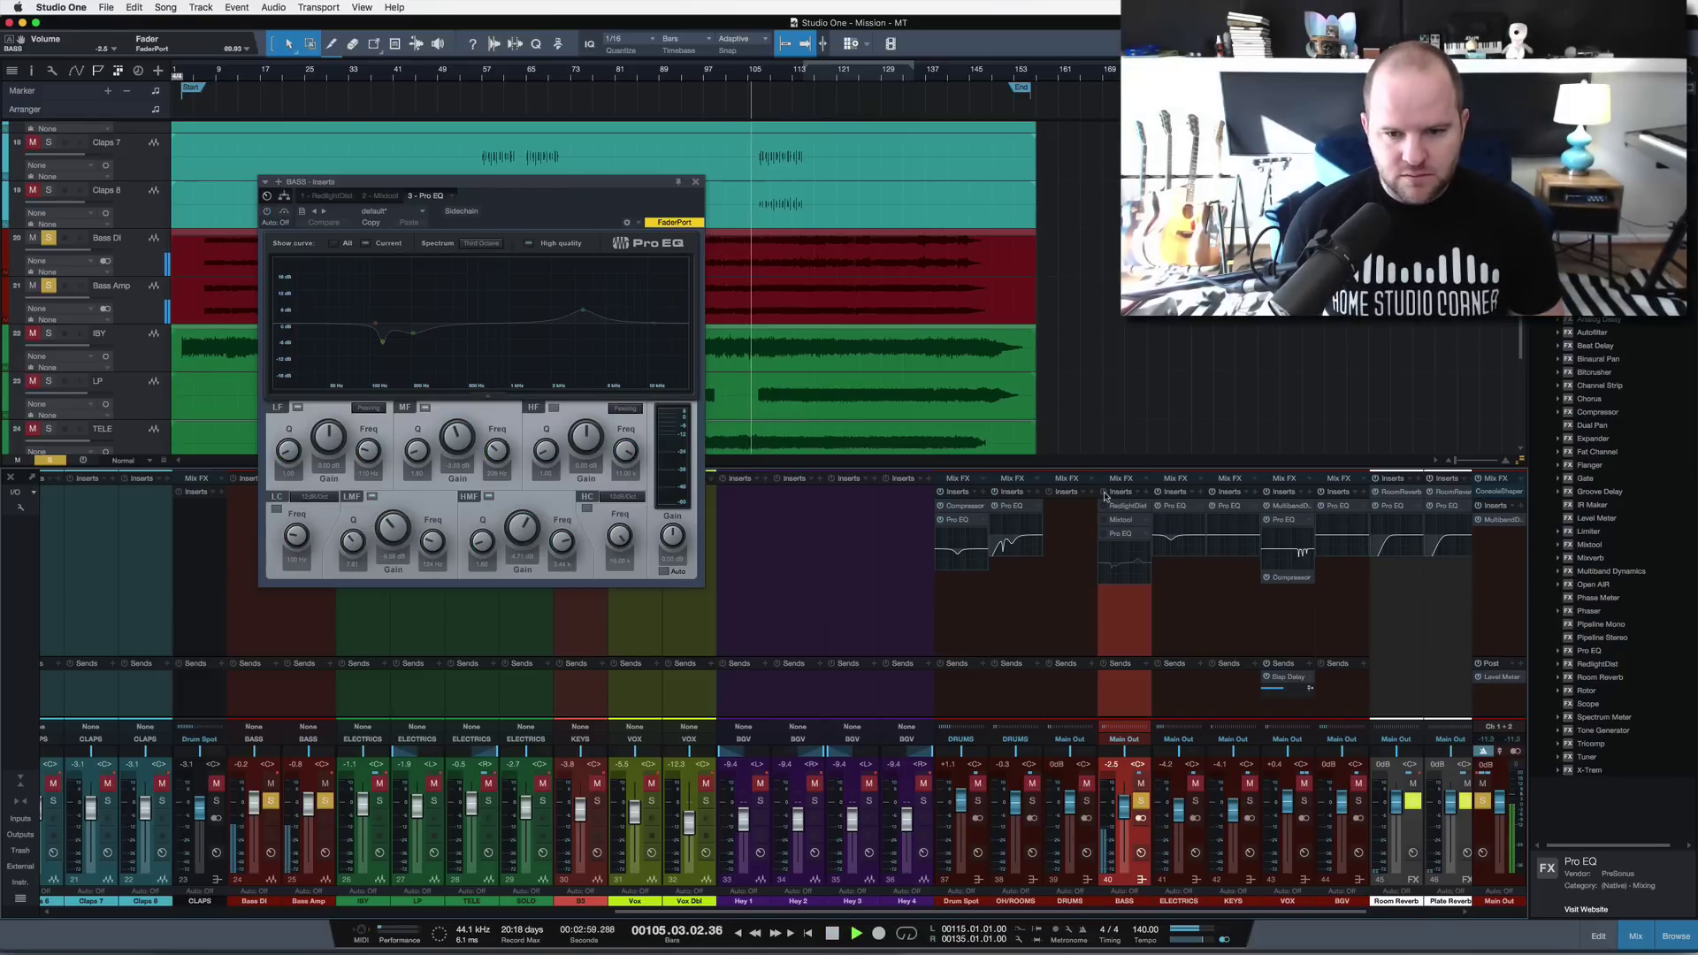
{"action": "key", "text": "space"}
{"action": "left_click", "coordinate": [1104, 495]}
{"action": "key", "text": "space"}
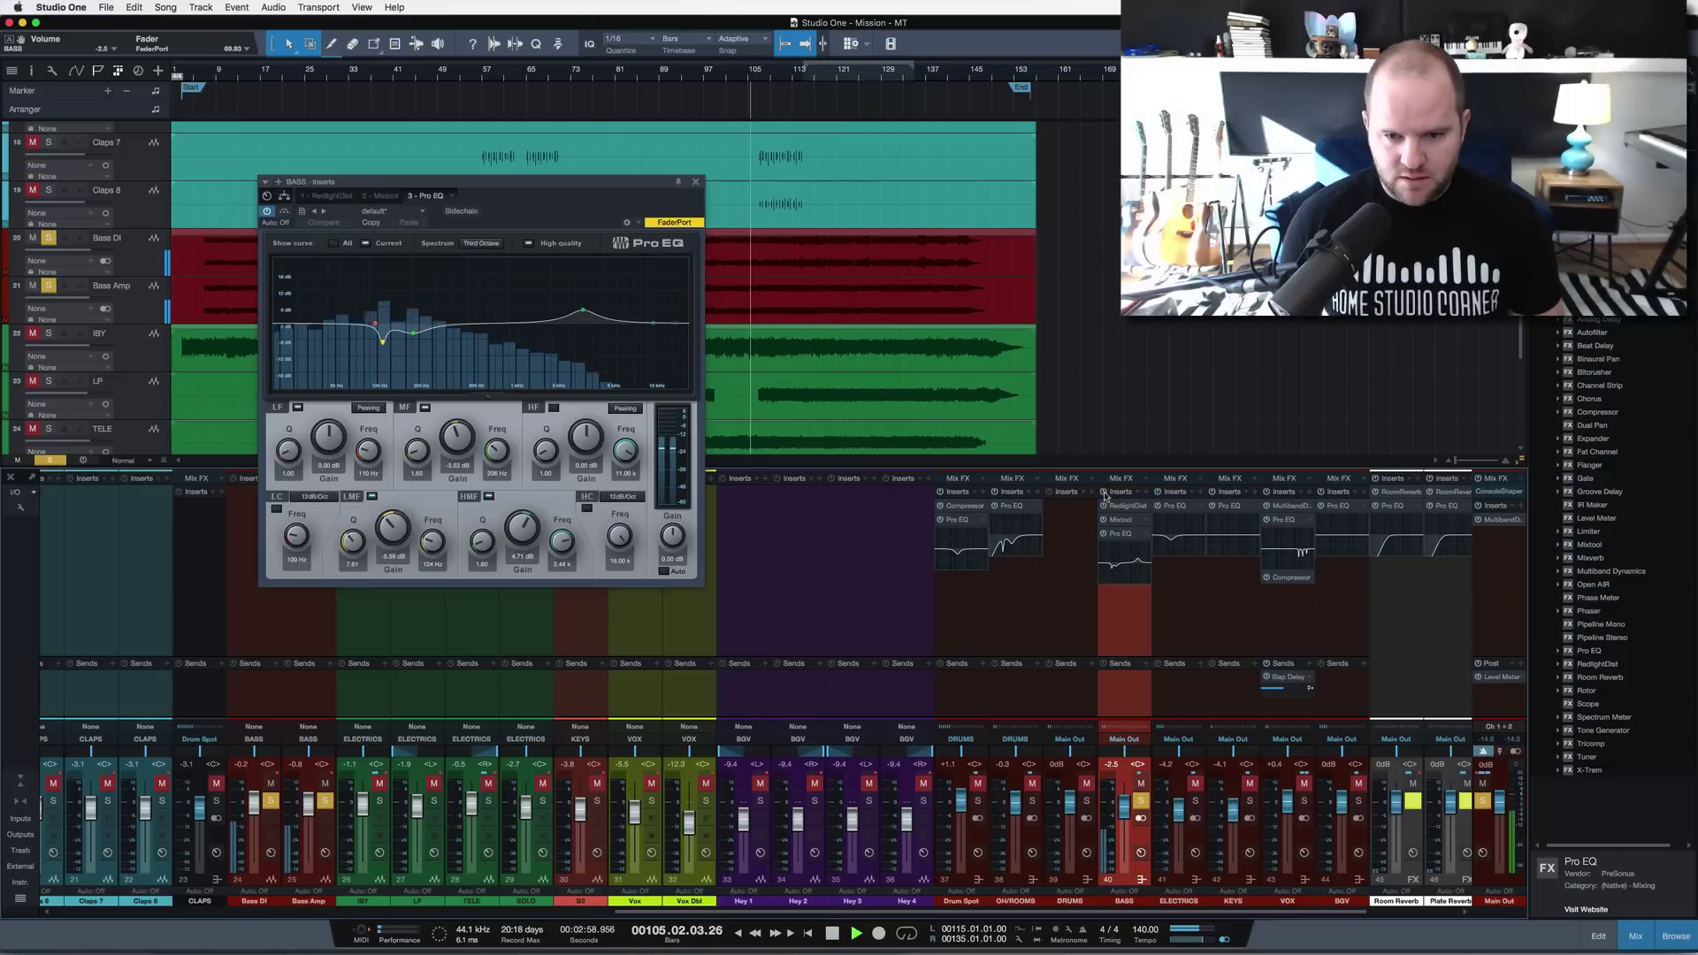
{"action": "key", "text": "space"}
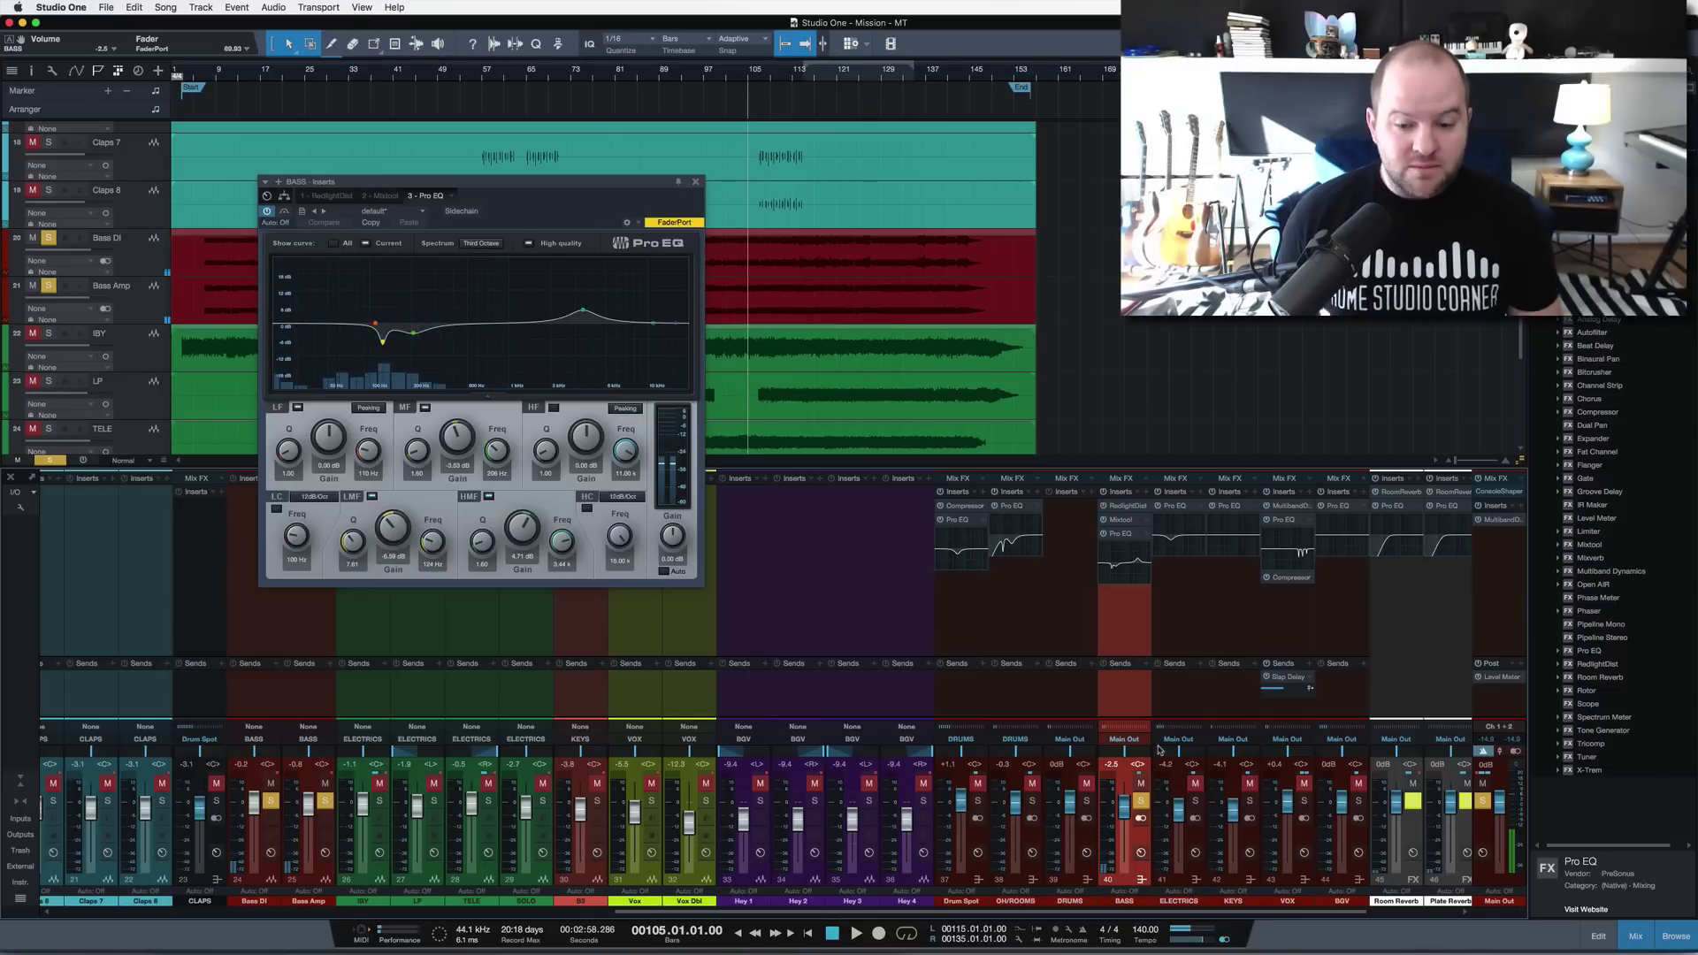
{"action": "left_click", "coordinate": [1141, 801]}
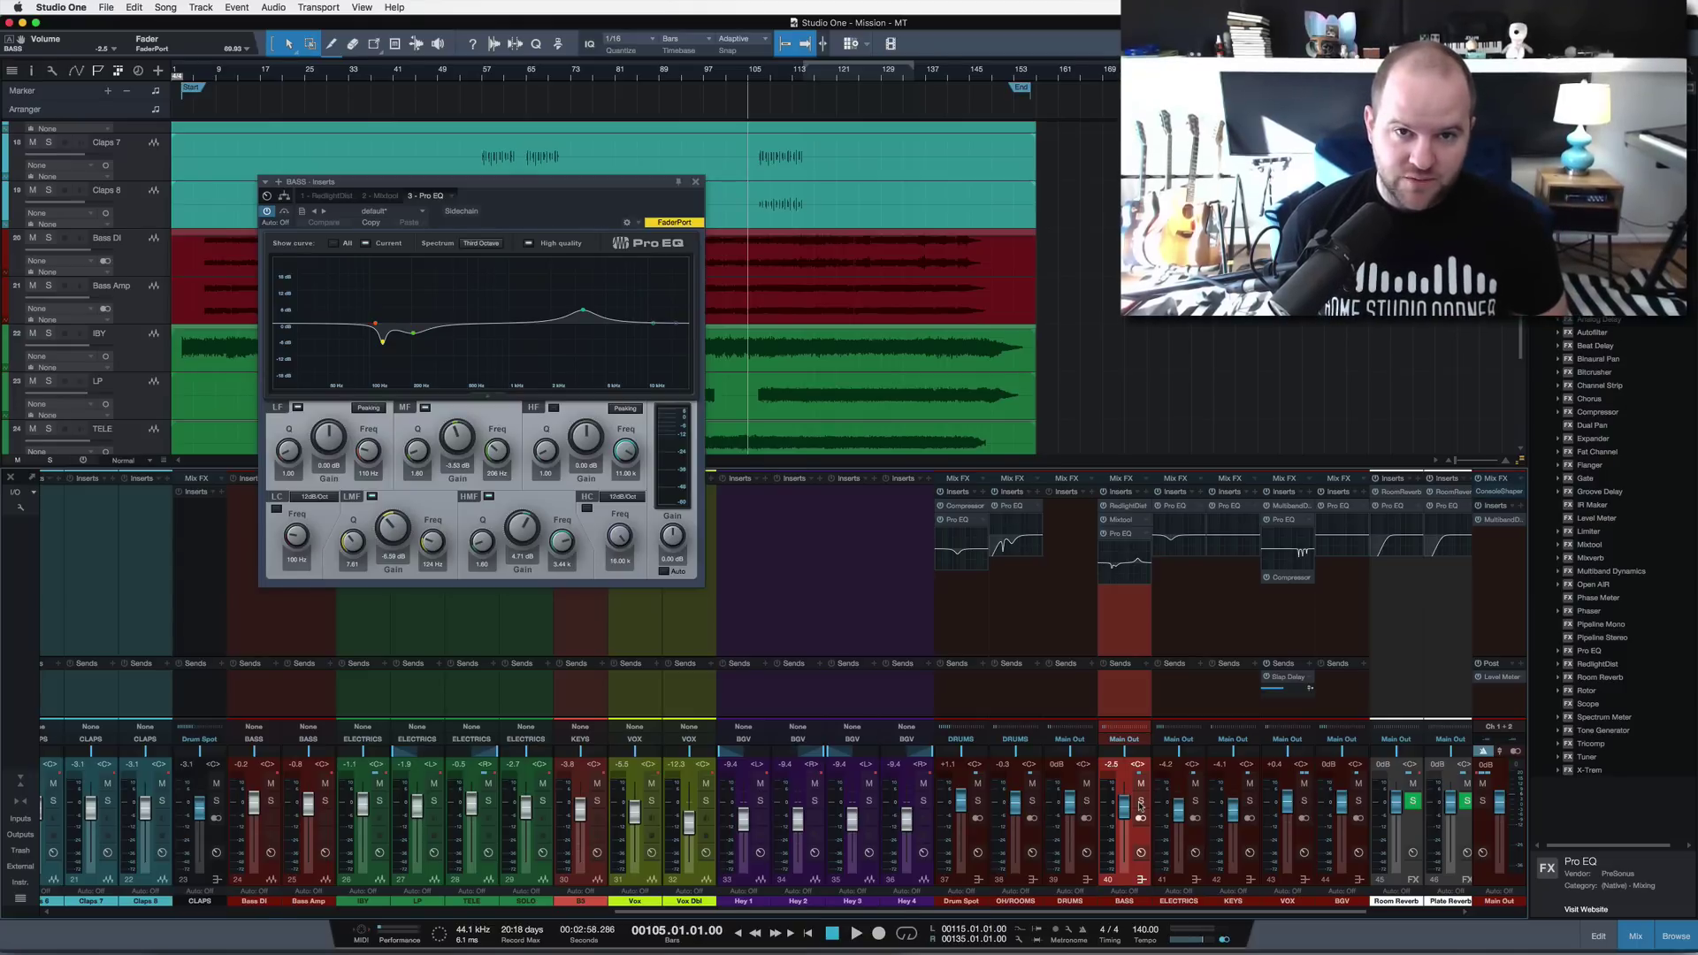
- Switch to Chrome to show the Home Studio Corner page
{"action": "key", "text": "super+Tab"}
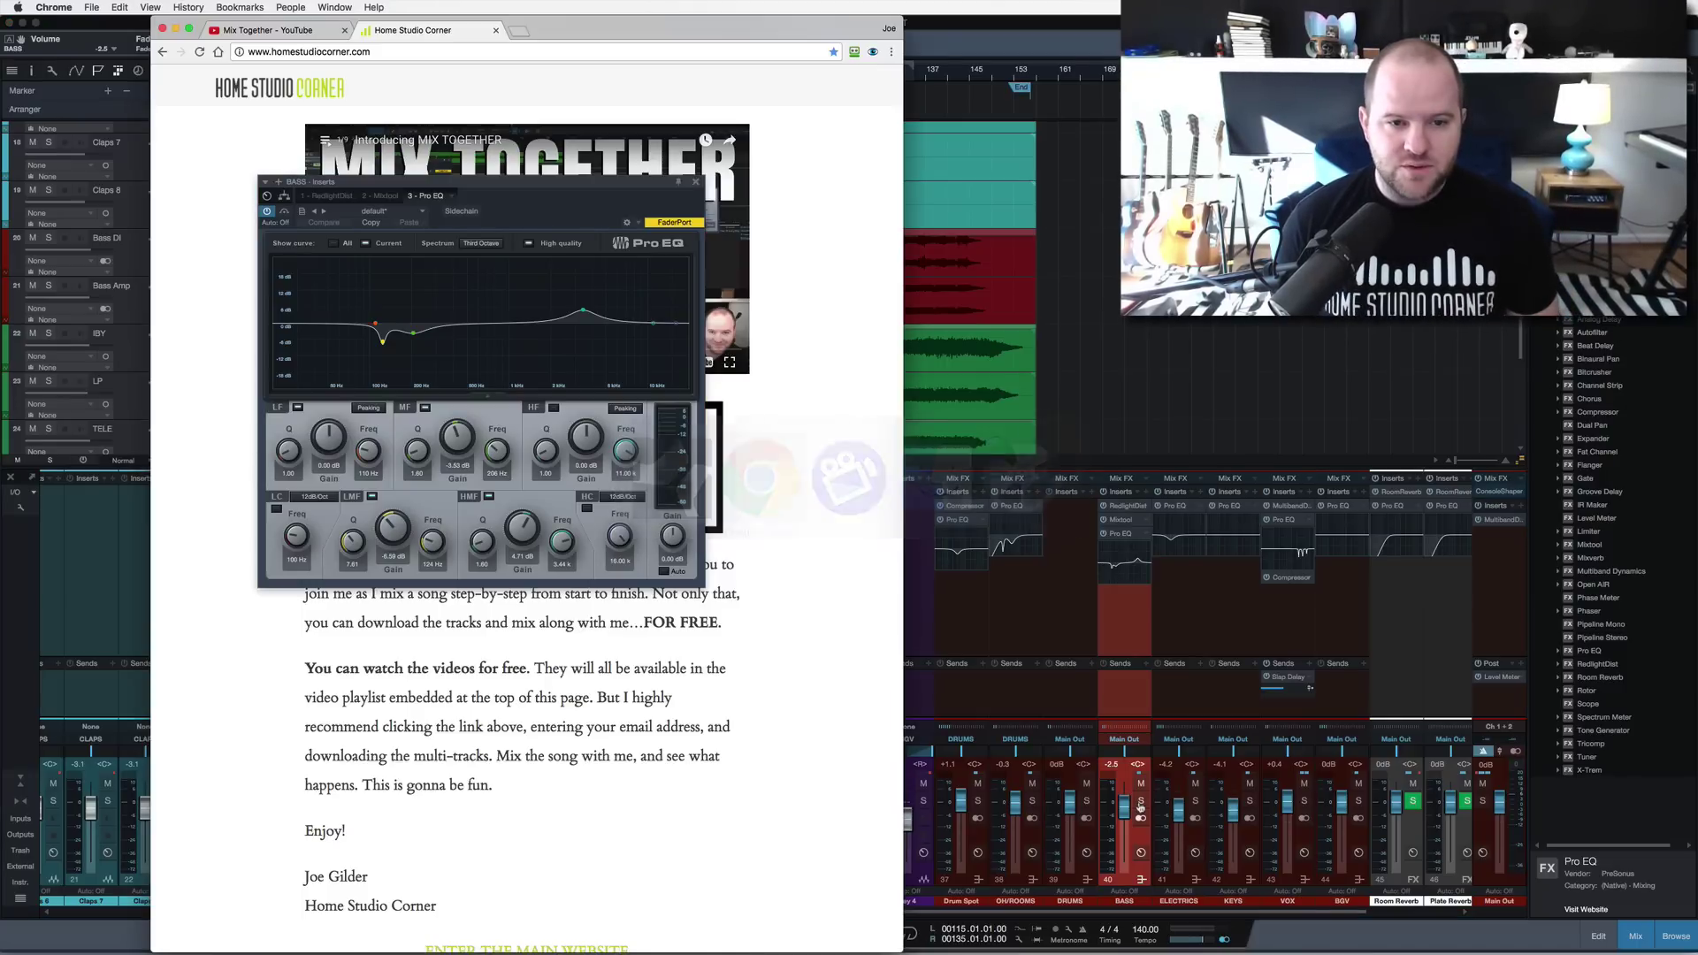